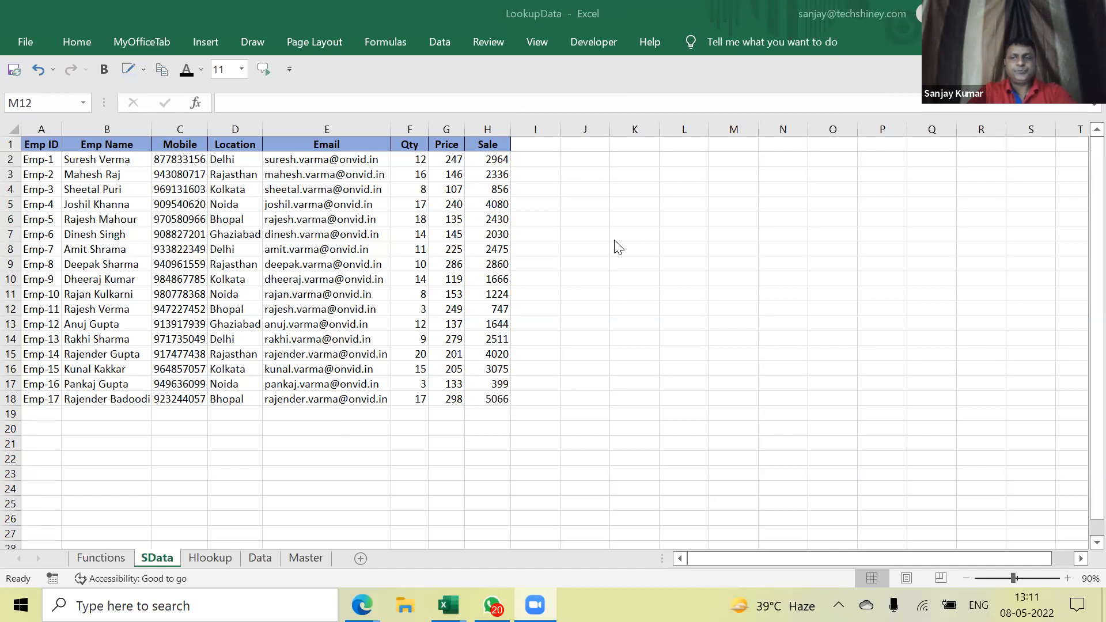
Show the Functions sheet listing the vlookup, match, index and hlookup syntaxes
{"action": "left_click", "coordinate": [569, 240]}
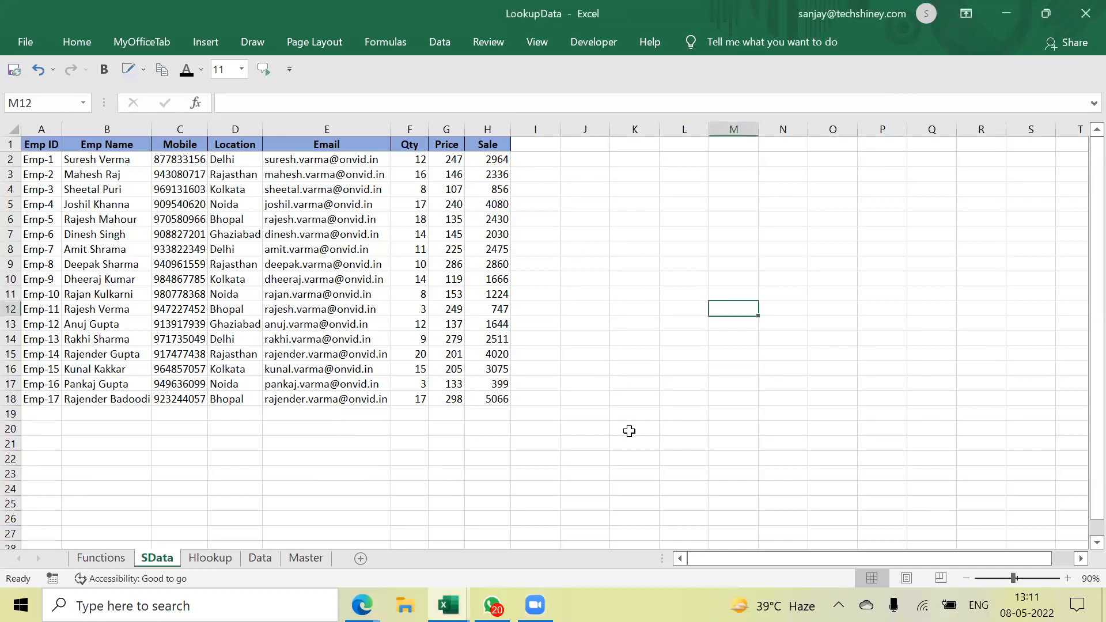
{"action": "left_click", "coordinate": [98, 558]}
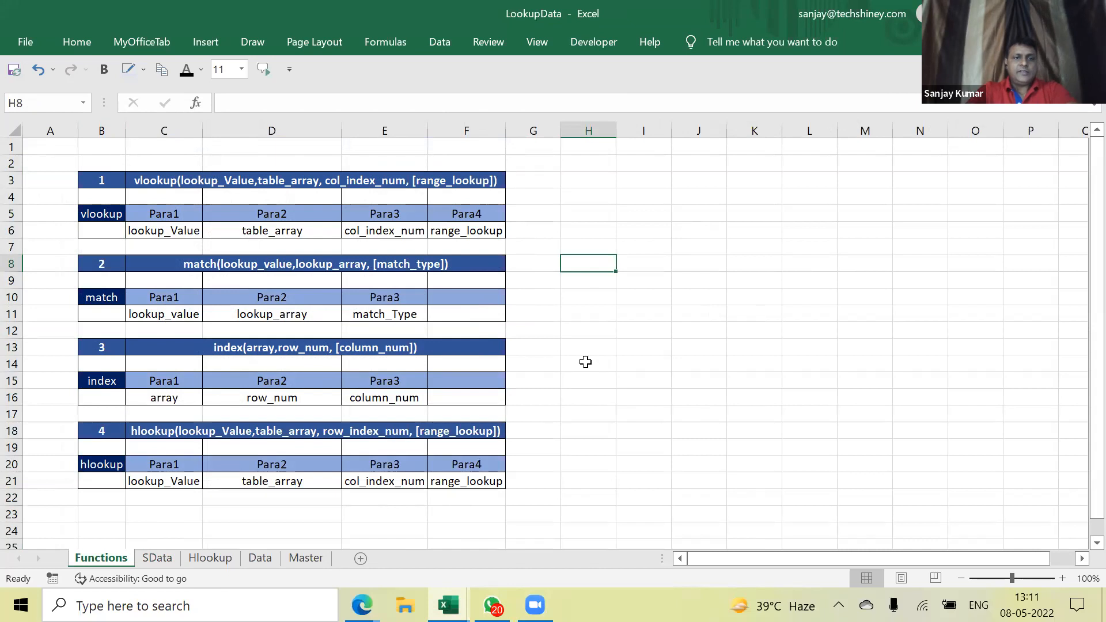
{"action": "left_click", "coordinate": [107, 214]}
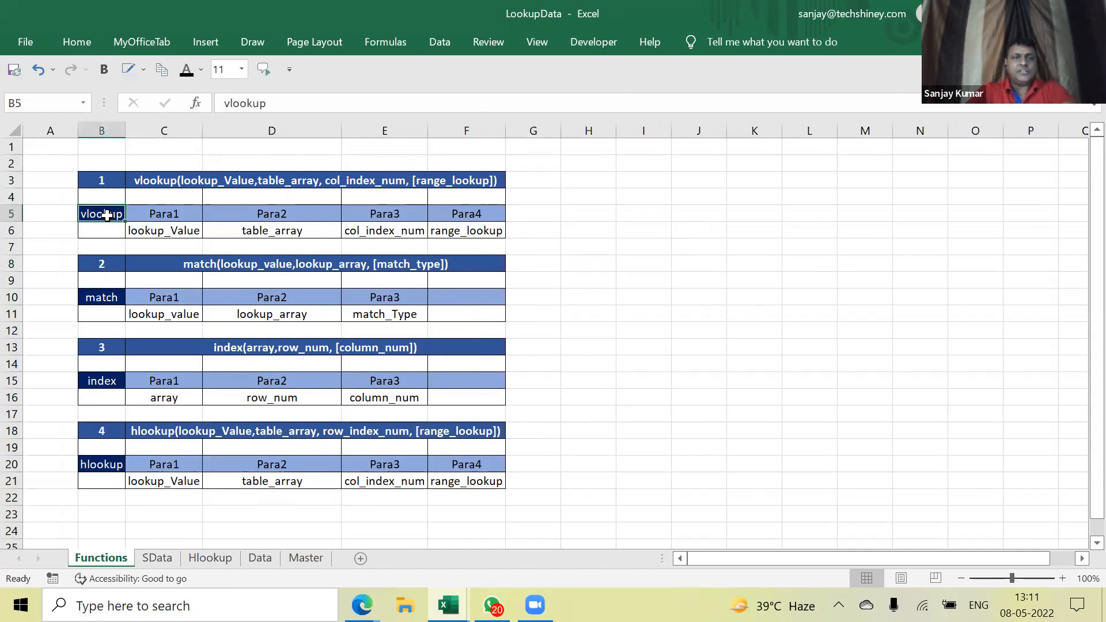
{"action": "left_click", "coordinate": [108, 304]}
{"action": "left_click", "coordinate": [106, 381]}
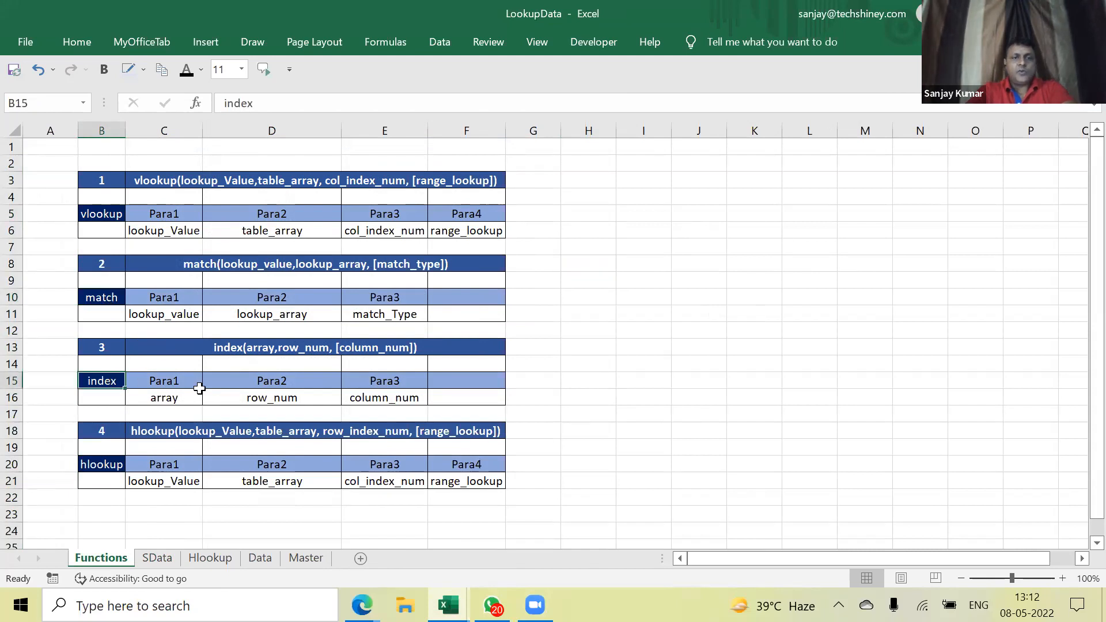
{"action": "left_click", "coordinate": [97, 464]}
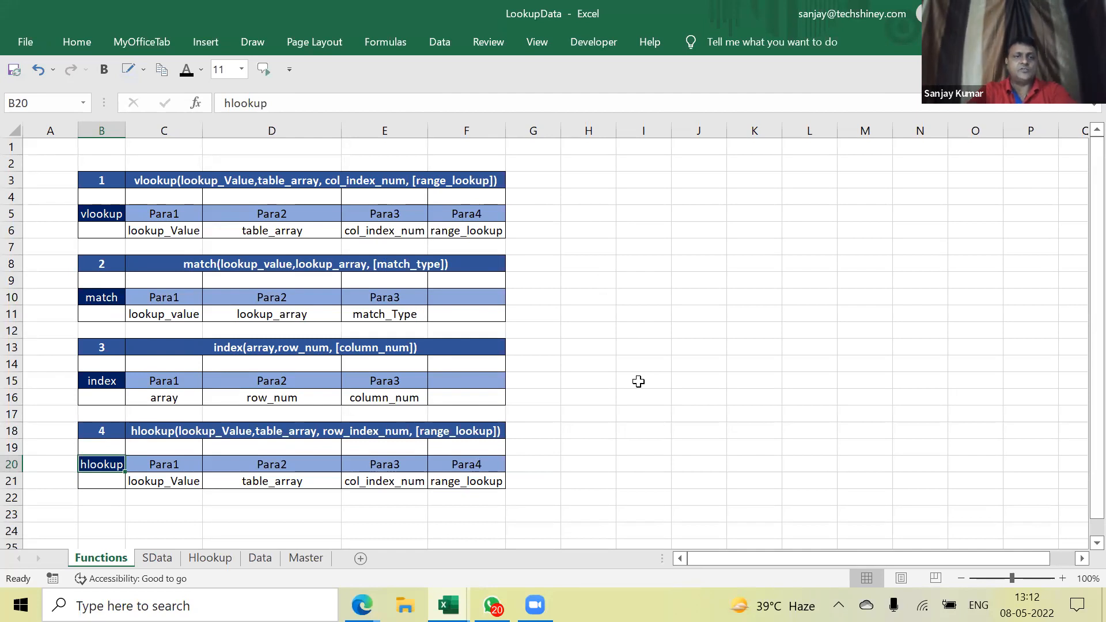
{"action": "left_click", "coordinate": [564, 250]}
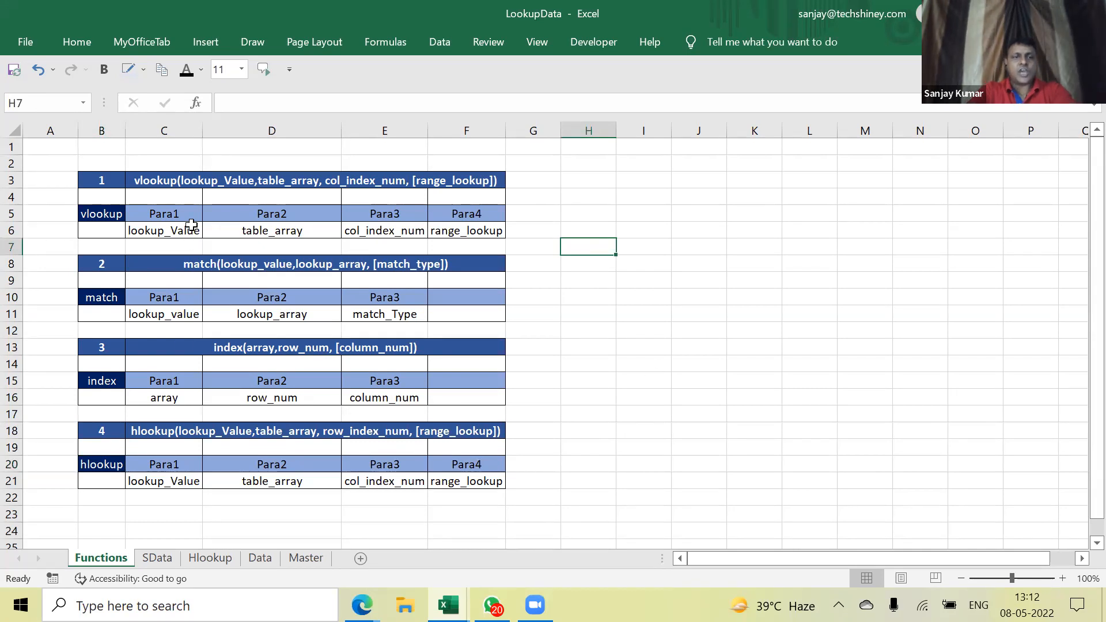
Walk through vlookup's parameters: lookup_Value, table_array, col_index_num and range_lookup
{"action": "left_click", "coordinate": [194, 215]}
{"action": "left_click", "coordinate": [192, 234]}
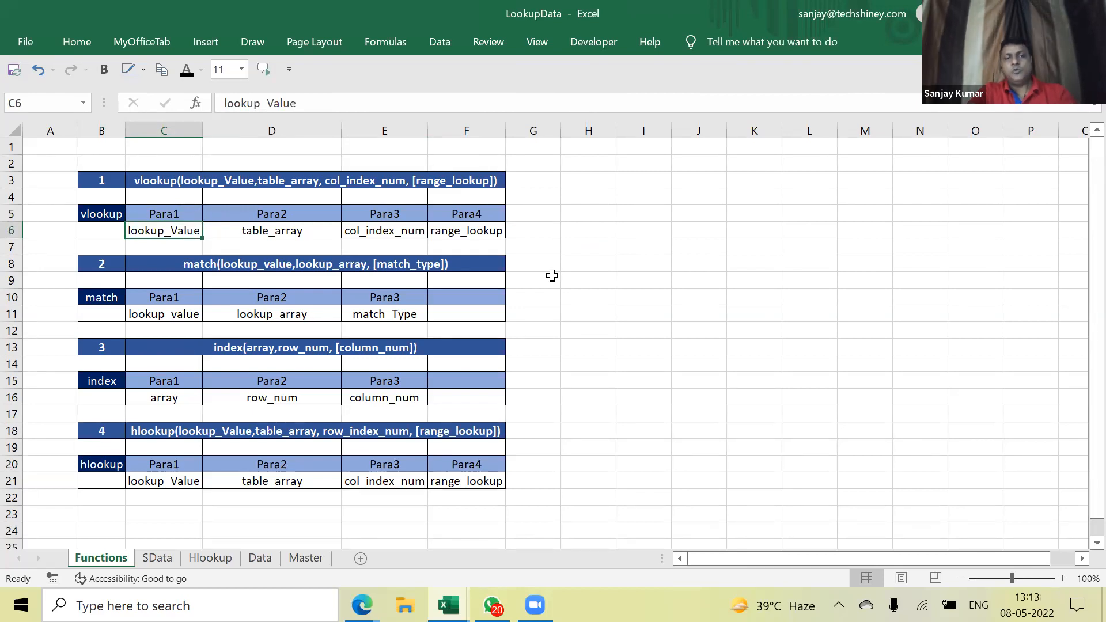
{"action": "left_click", "coordinate": [285, 227]}
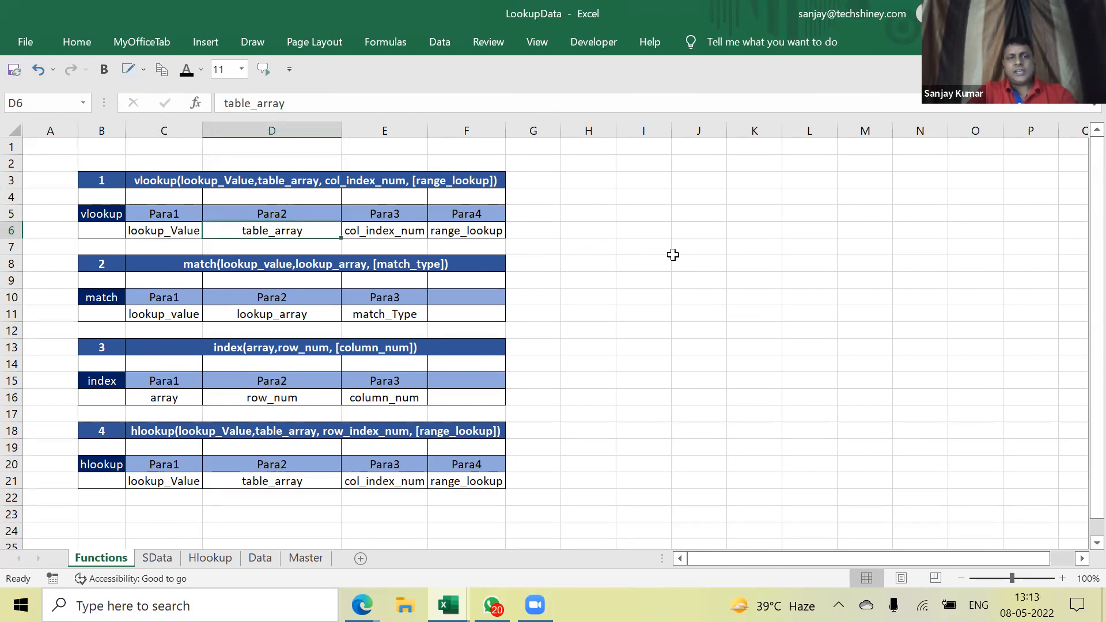
{"action": "left_click", "coordinate": [178, 233]}
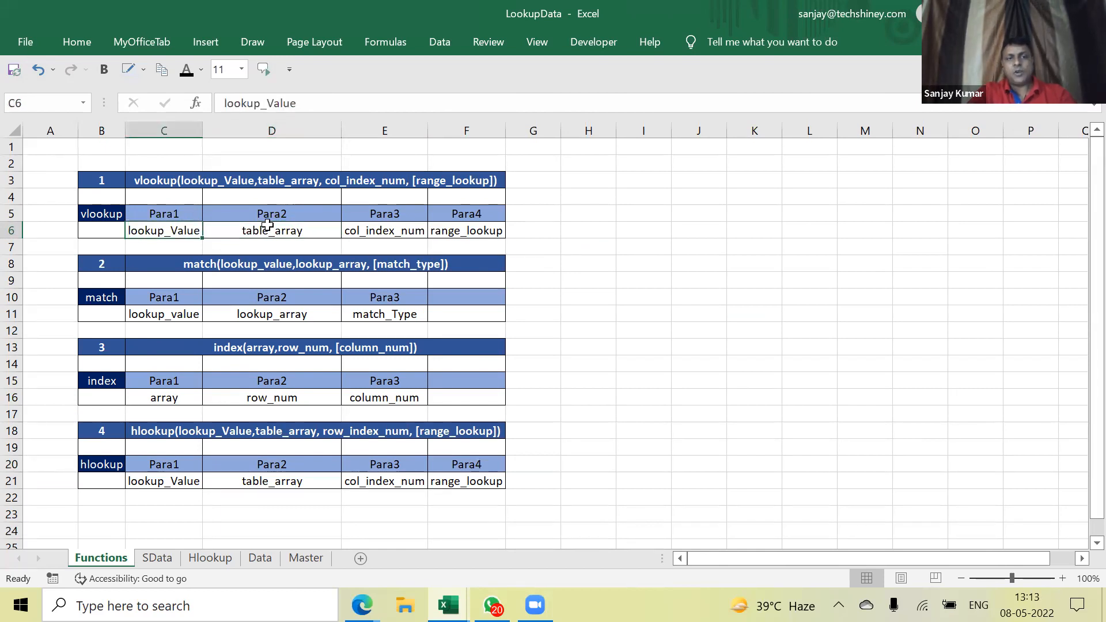
{"action": "left_click", "coordinate": [278, 230]}
{"action": "left_click", "coordinate": [402, 232]}
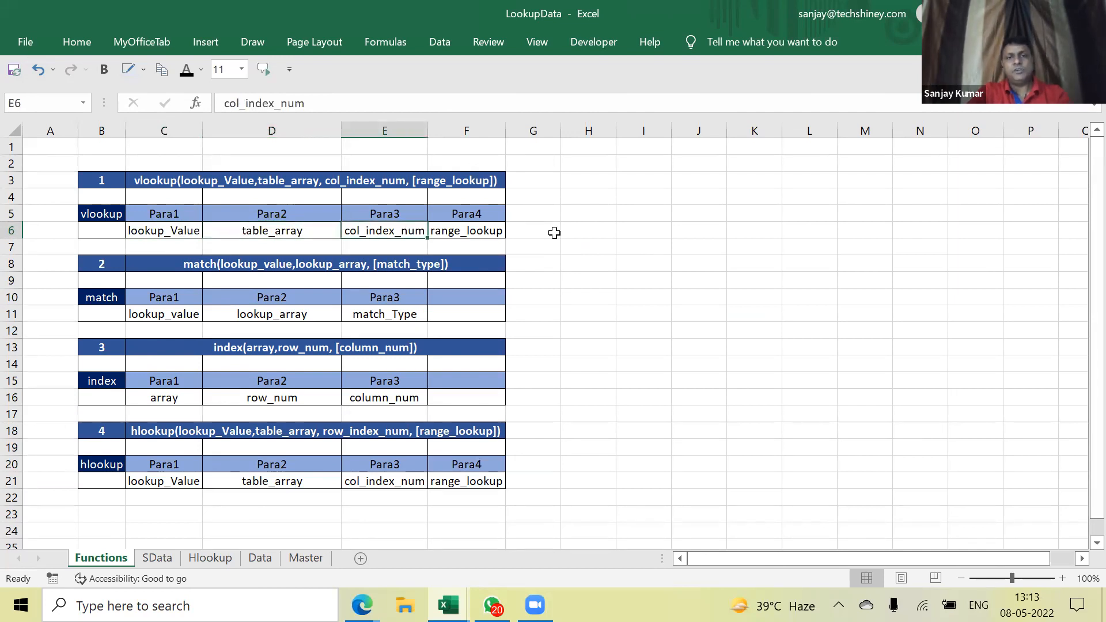
{"action": "left_click", "coordinate": [494, 233]}
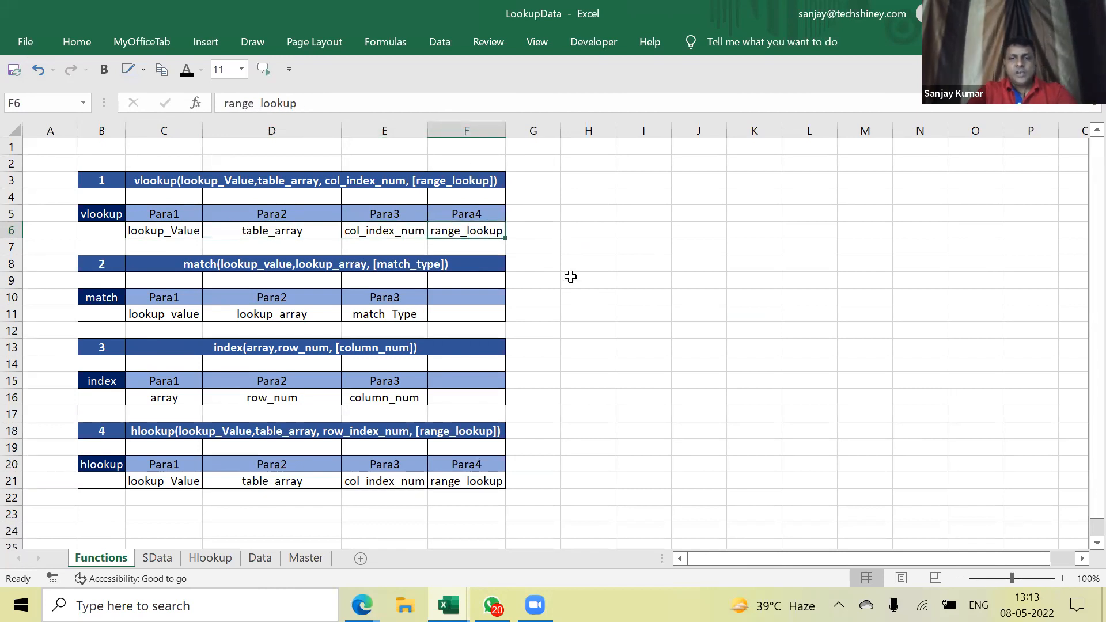
Select the four parameters in C6:F6, then go to the SData employee table
{"action": "left_click", "coordinate": [131, 230]}
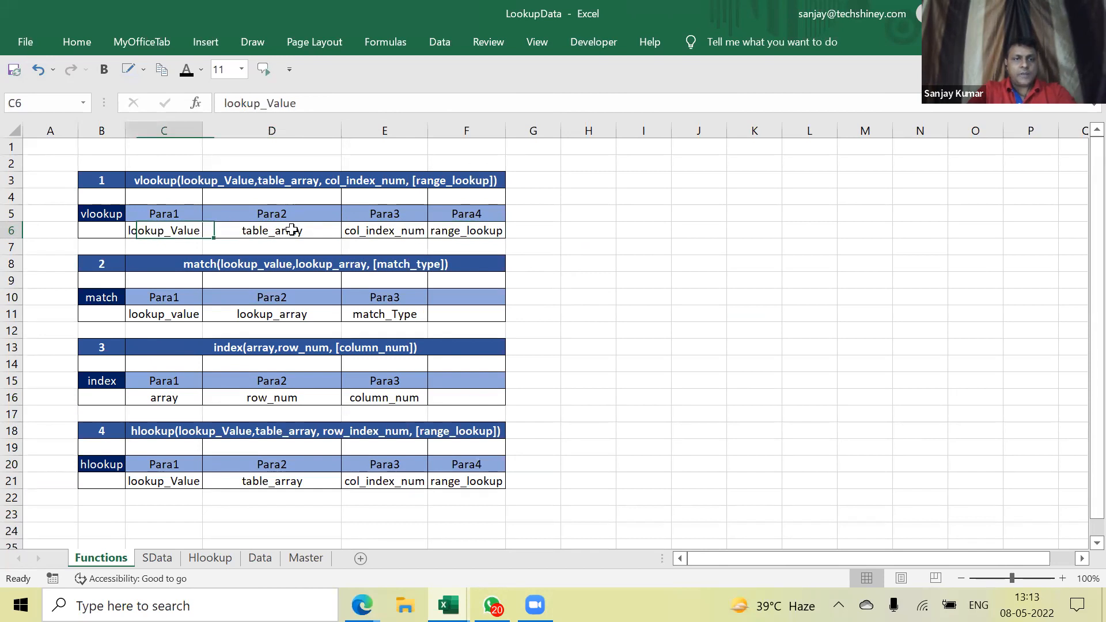
{"action": "left_click_drag", "start_coordinate": [292, 230], "coordinate": [433, 233]}
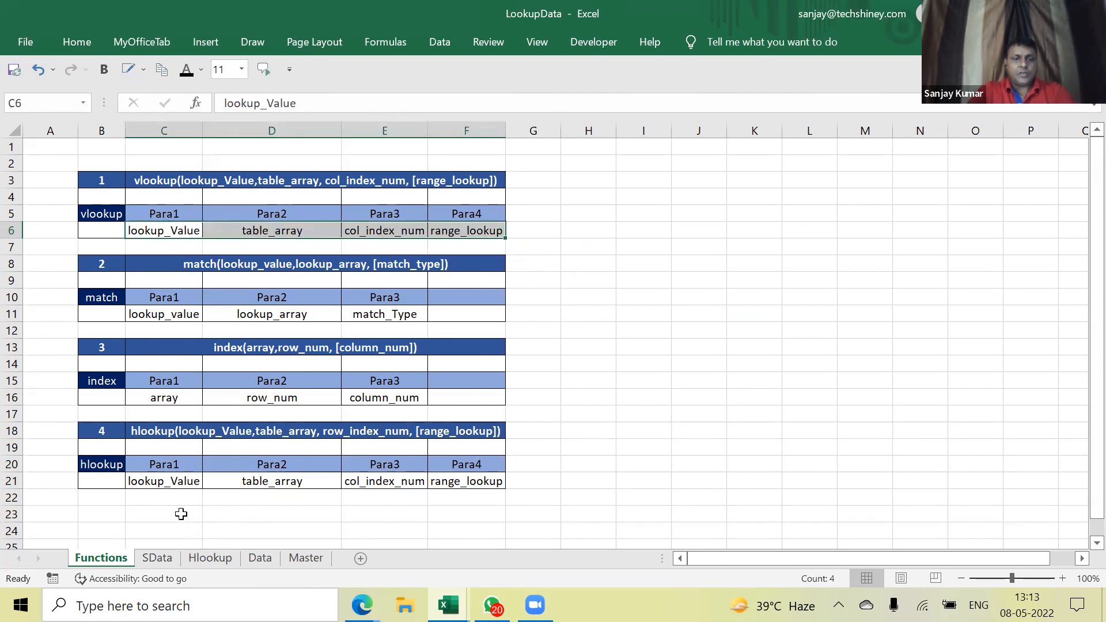
{"action": "left_click", "coordinate": [162, 559]}
Snap LookupData to the left half and Outputsheet to the right half
{"action": "left_click_drag", "start_coordinate": [35, 144], "coordinate": [499, 400]}
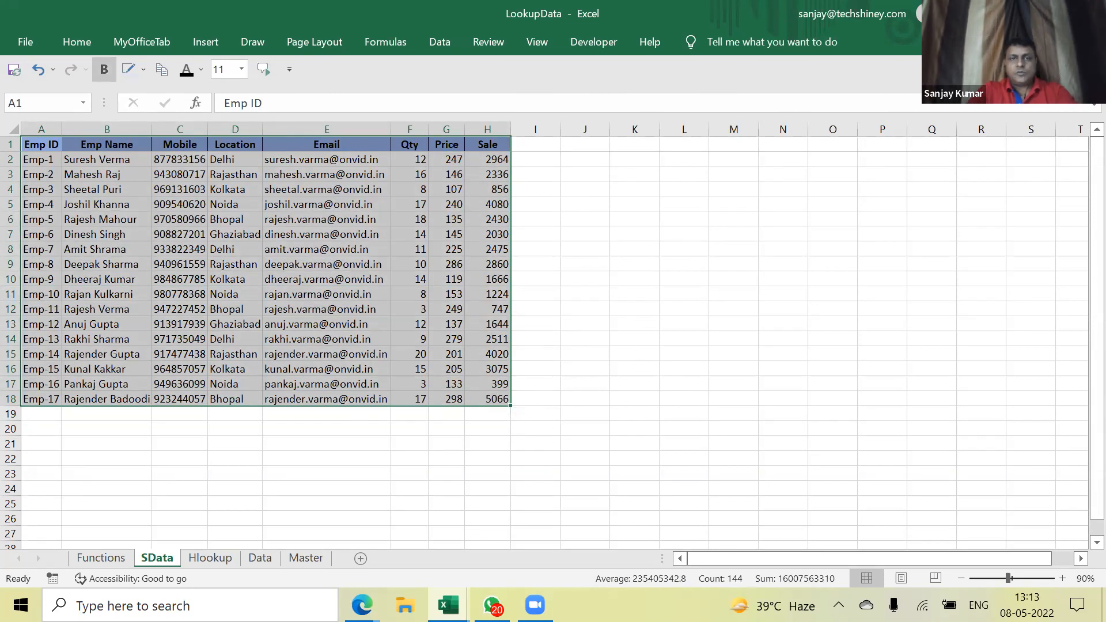
{"action": "key", "text": "super+Left"}
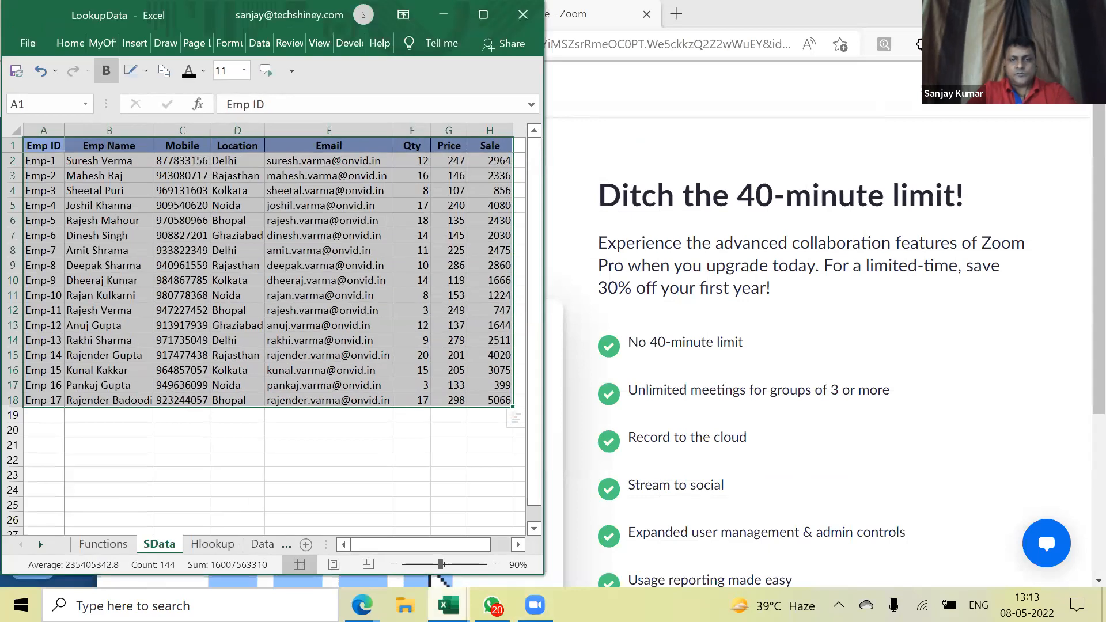
{"action": "mouse_move", "coordinate": [448, 605]}
{"action": "left_click", "coordinate": [499, 557]}
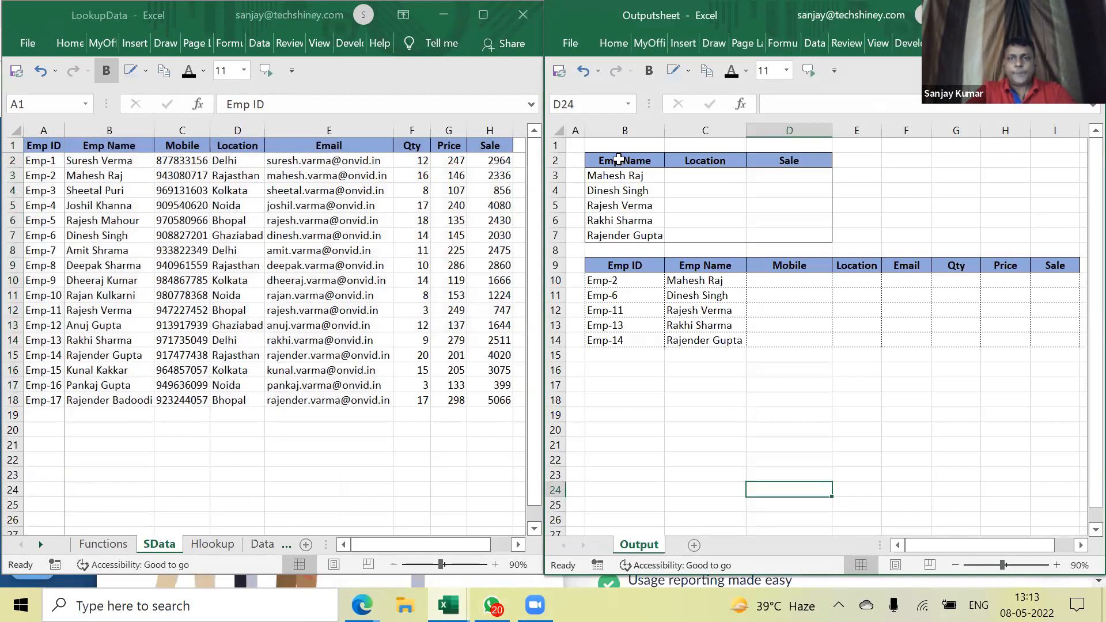
Go over the employee table headers from Emp ID through Sale
{"action": "left_click_drag", "start_coordinate": [51, 149], "coordinate": [508, 405]}
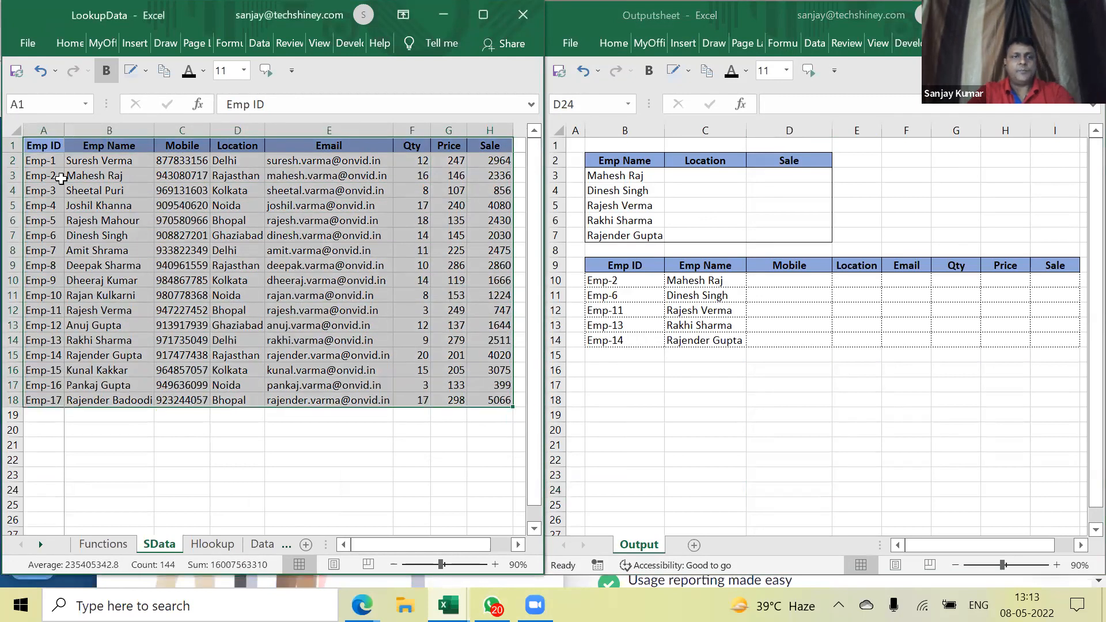
{"action": "left_click", "coordinate": [33, 149]}
{"action": "left_click", "coordinate": [127, 147]}
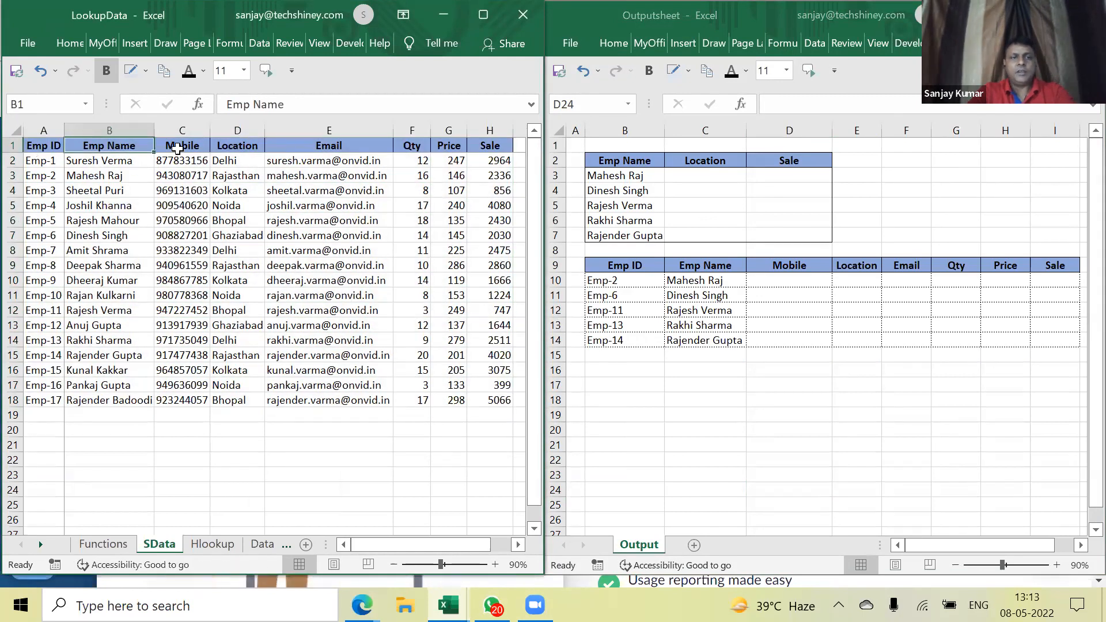
{"action": "left_click", "coordinate": [177, 149]}
{"action": "left_click", "coordinate": [236, 146]}
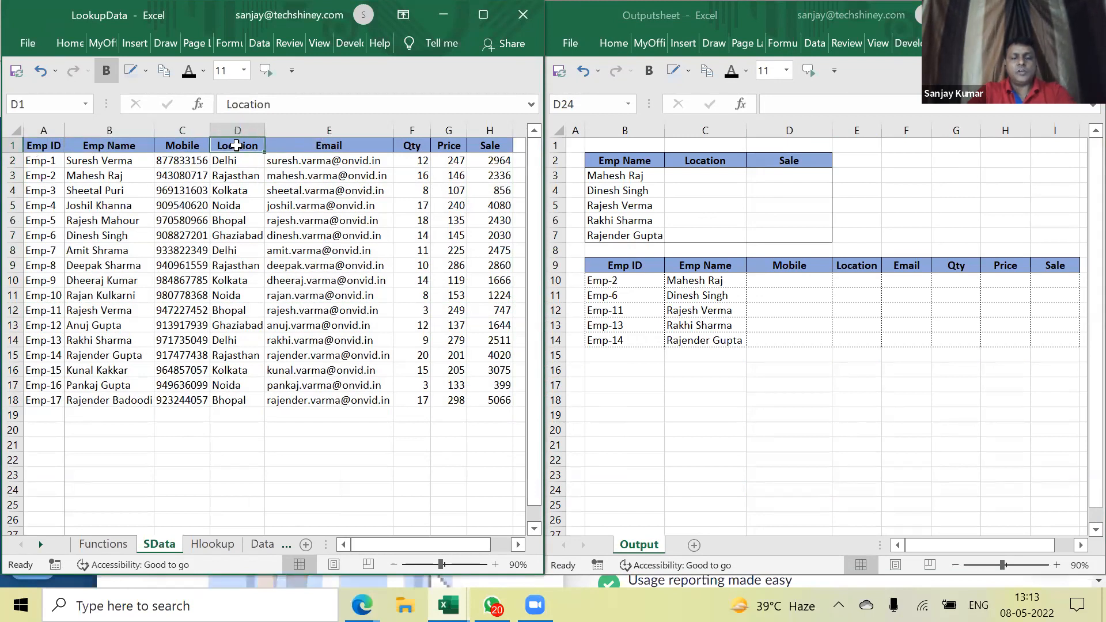
{"action": "left_click", "coordinate": [358, 146]}
{"action": "left_click", "coordinate": [414, 145]}
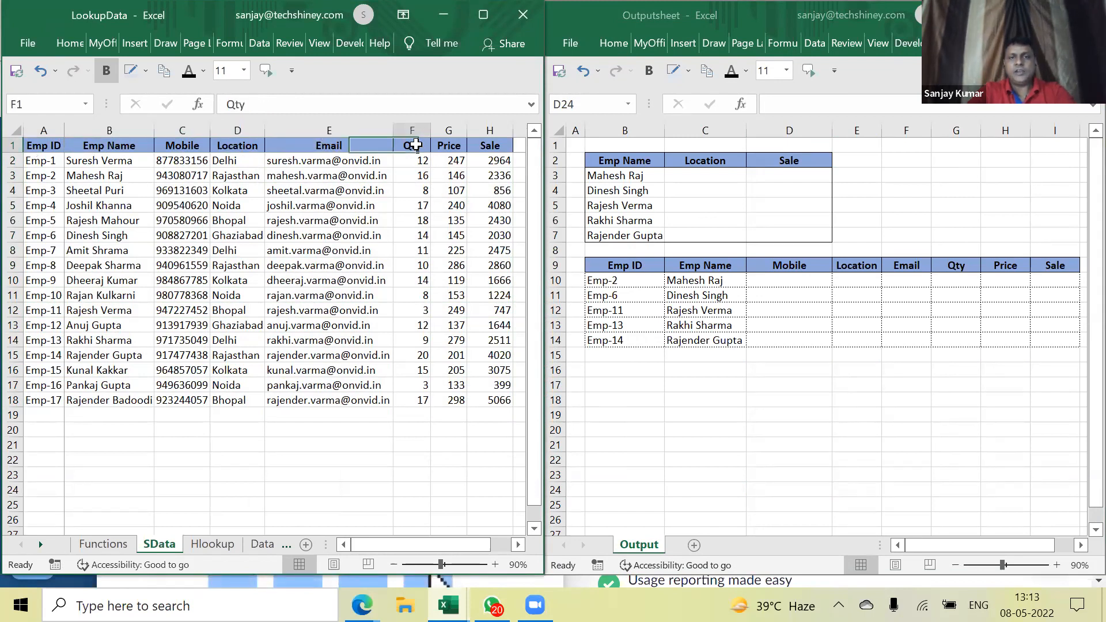
{"action": "left_click", "coordinate": [450, 147]}
{"action": "left_click", "coordinate": [489, 145]}
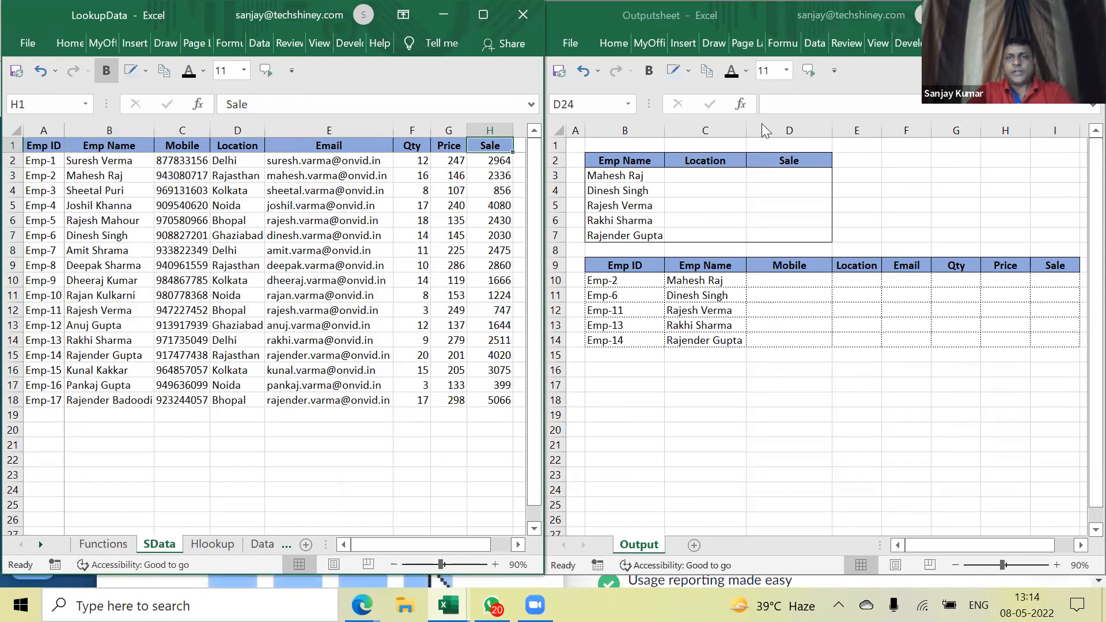
{"action": "left_click", "coordinate": [749, 200]}
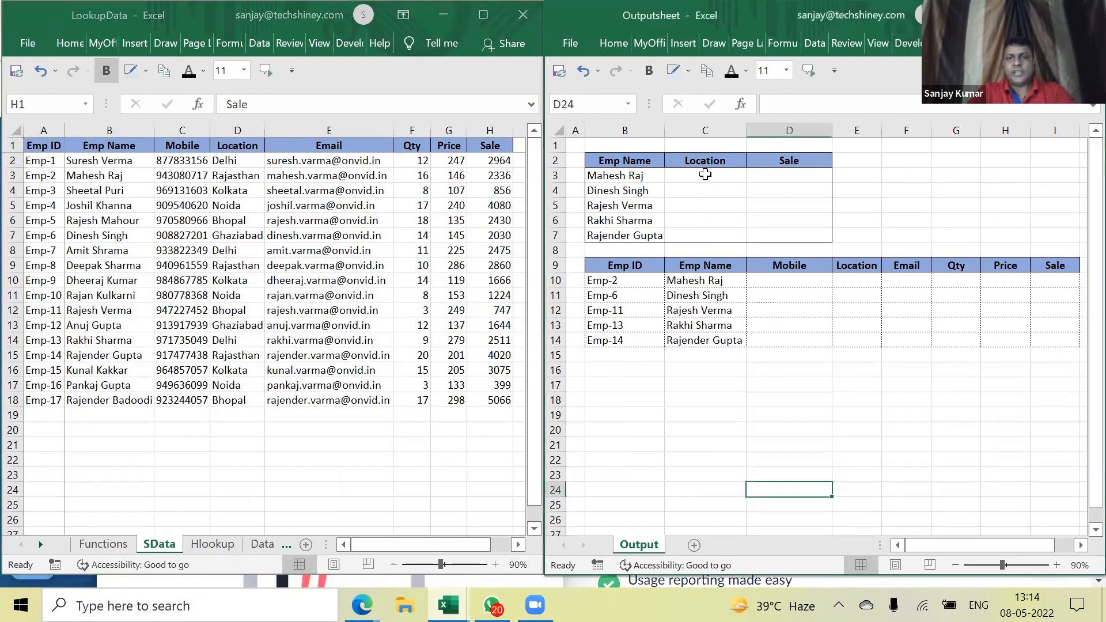
{"action": "left_click_drag", "start_coordinate": [620, 158], "coordinate": [626, 236]}
{"action": "left_click_drag", "start_coordinate": [98, 161], "coordinate": [102, 401]}
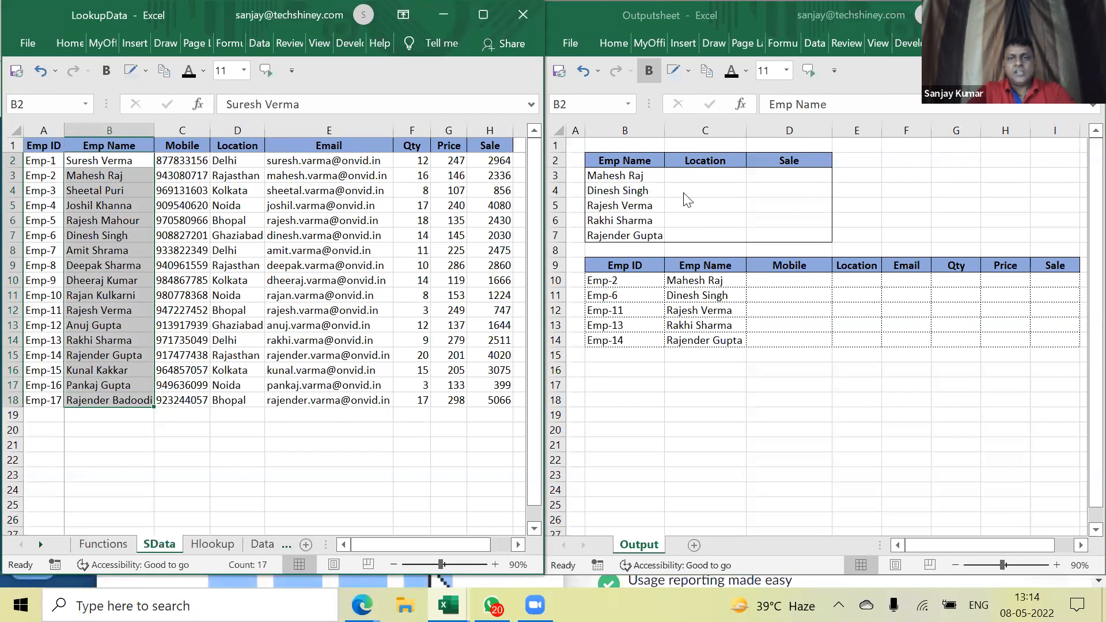
{"action": "left_click", "coordinate": [621, 182]}
{"action": "left_click_drag", "start_coordinate": [625, 179], "coordinate": [658, 234]}
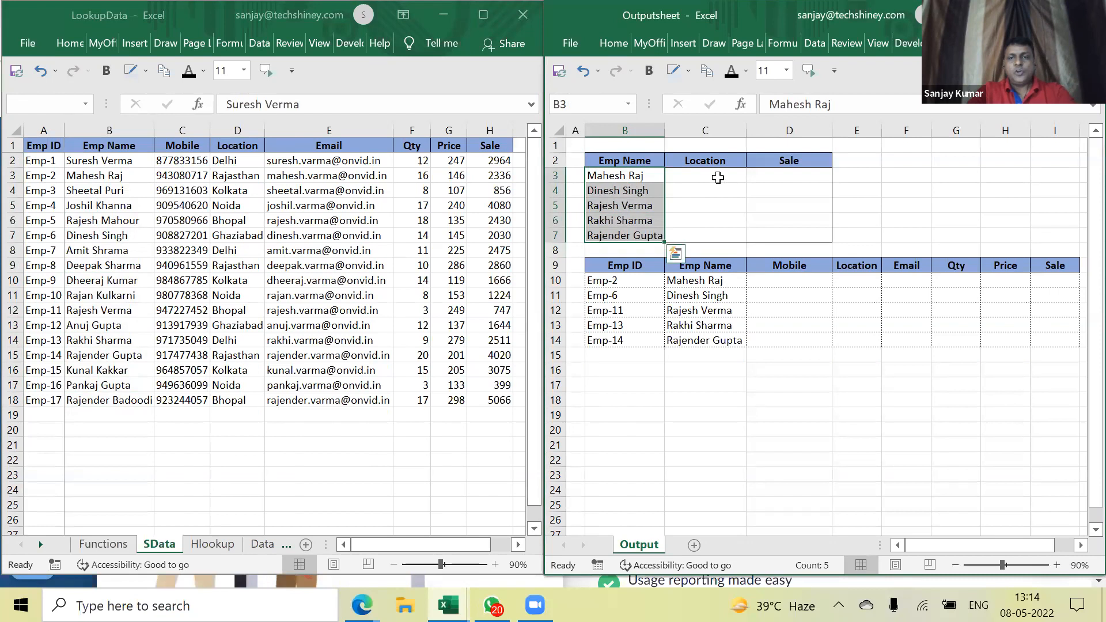
{"action": "left_click", "coordinate": [718, 178]}
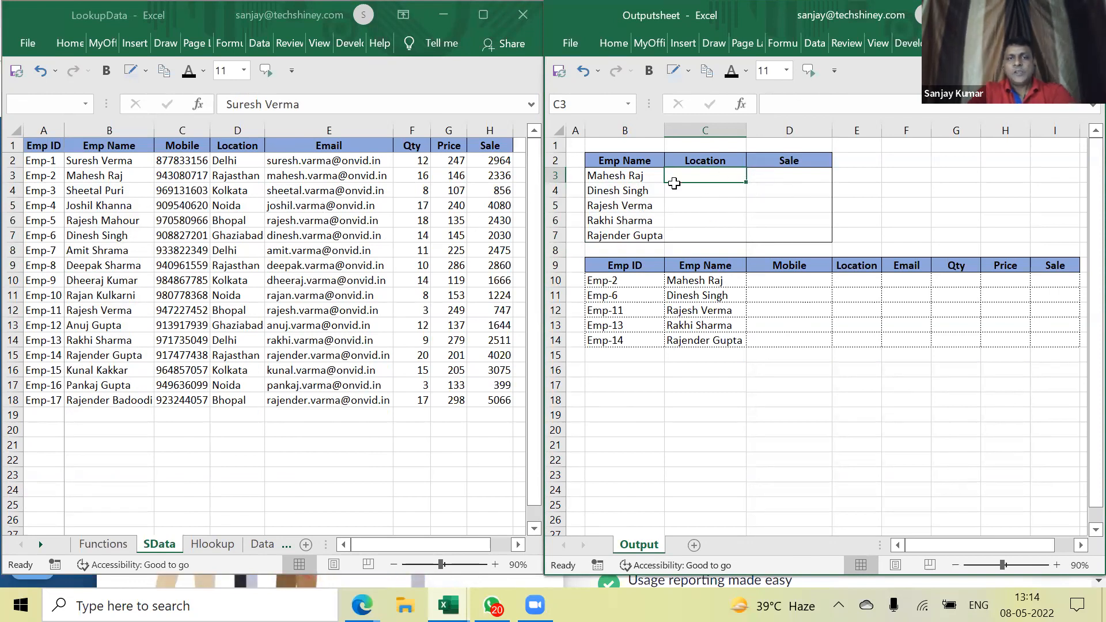
{"action": "left_click", "coordinate": [254, 185]}
{"action": "left_click_drag", "start_coordinate": [233, 160], "coordinate": [239, 400]}
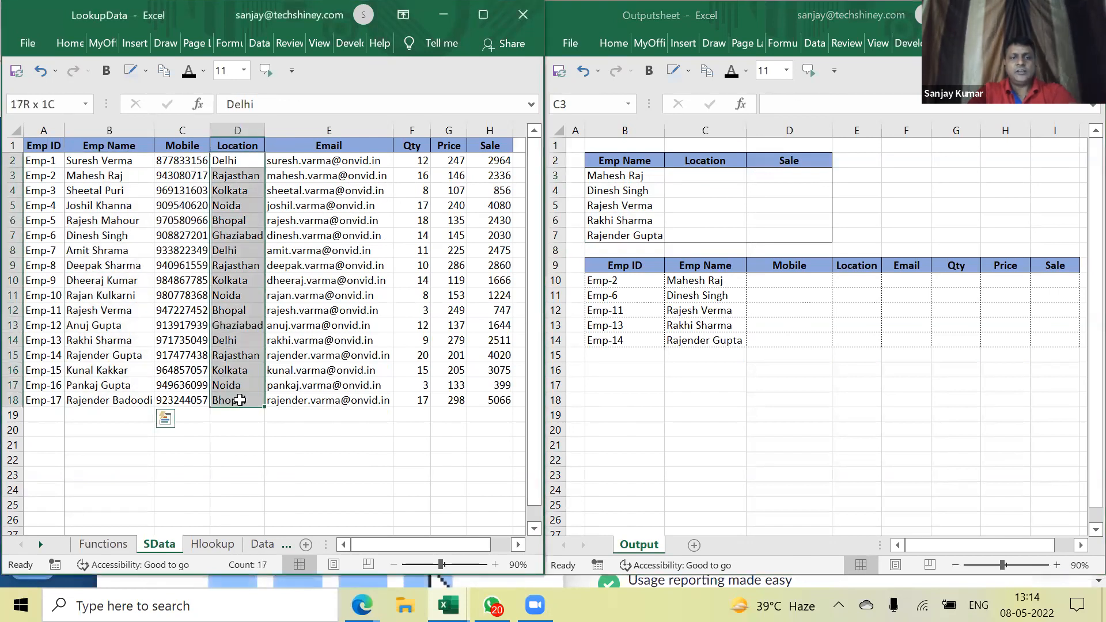
{"action": "left_click", "coordinate": [619, 177]}
{"action": "left_click_drag", "start_coordinate": [618, 176], "coordinate": [626, 236]}
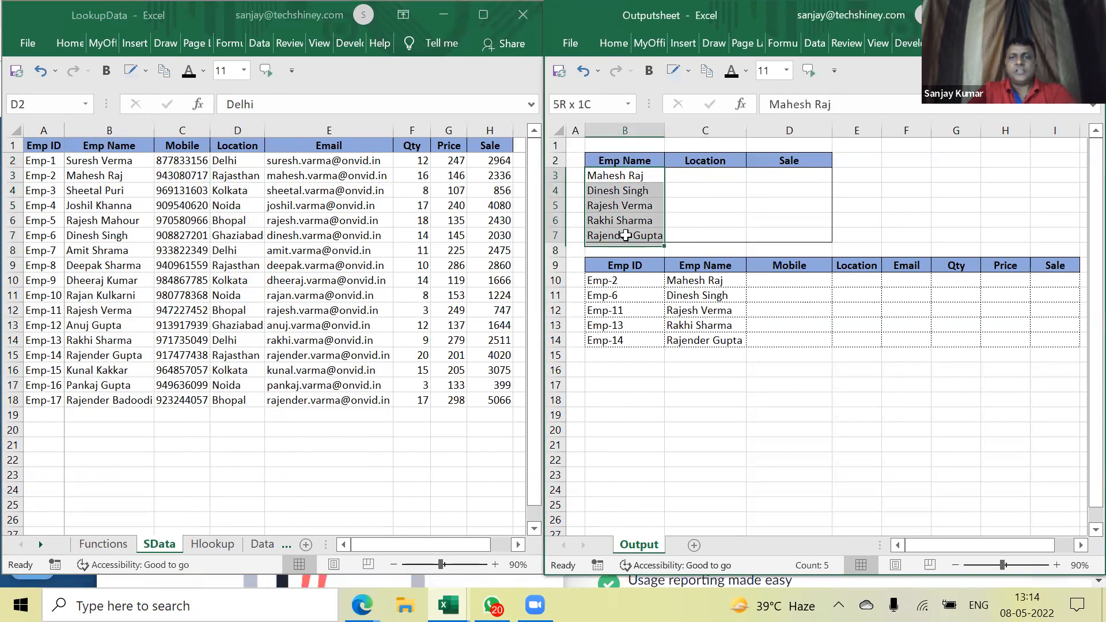
{"action": "left_click", "coordinate": [721, 177]}
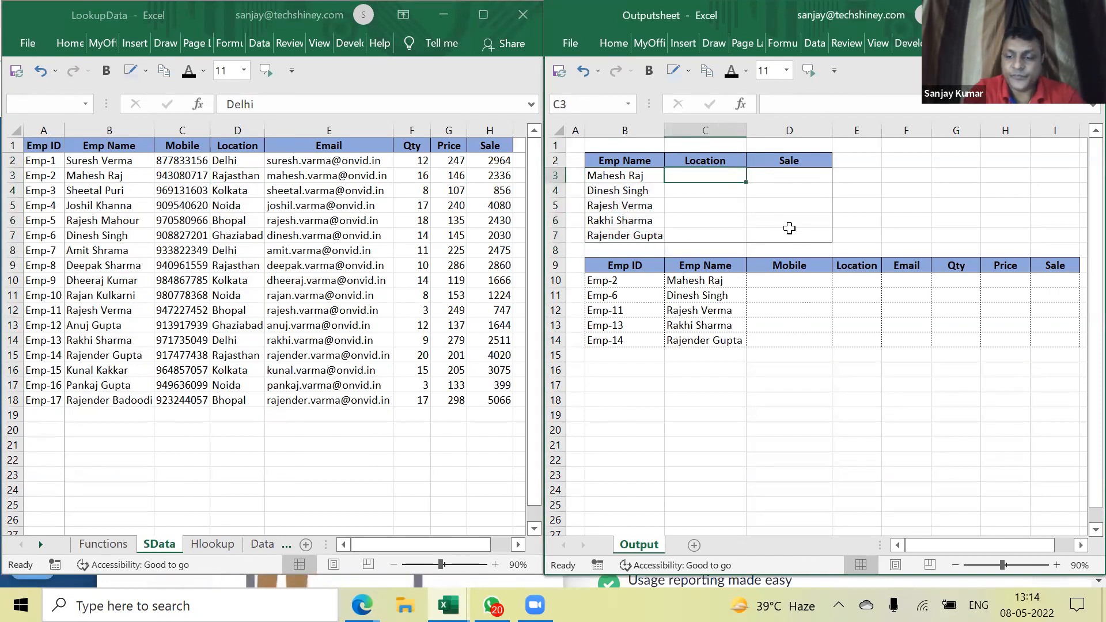
{"action": "type", "text": "=vll"}
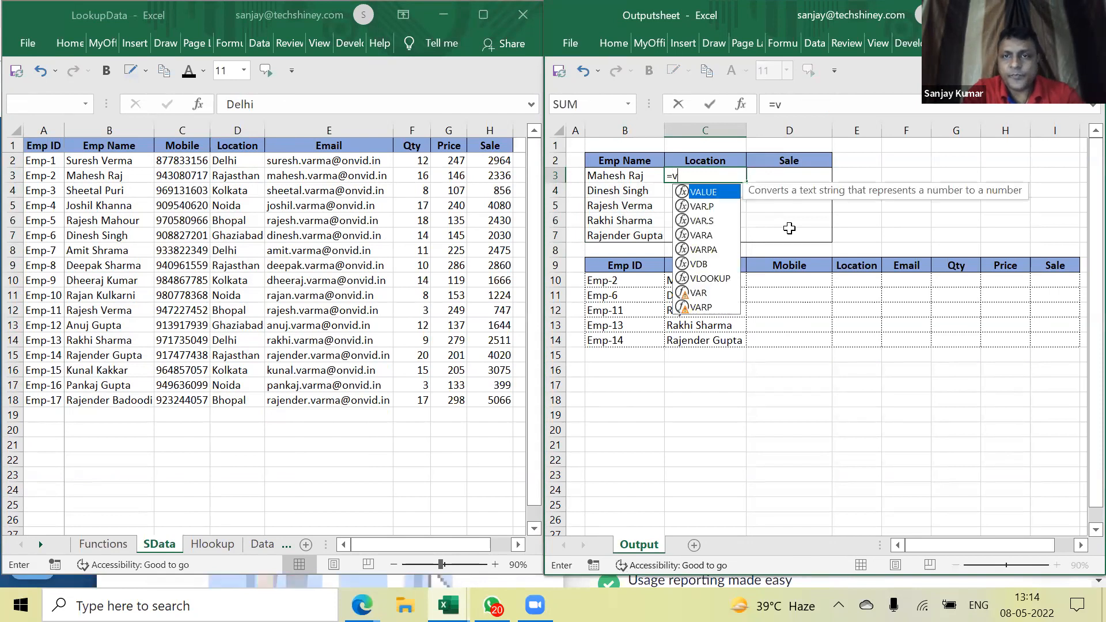
{"action": "key", "text": "BackSpace"}
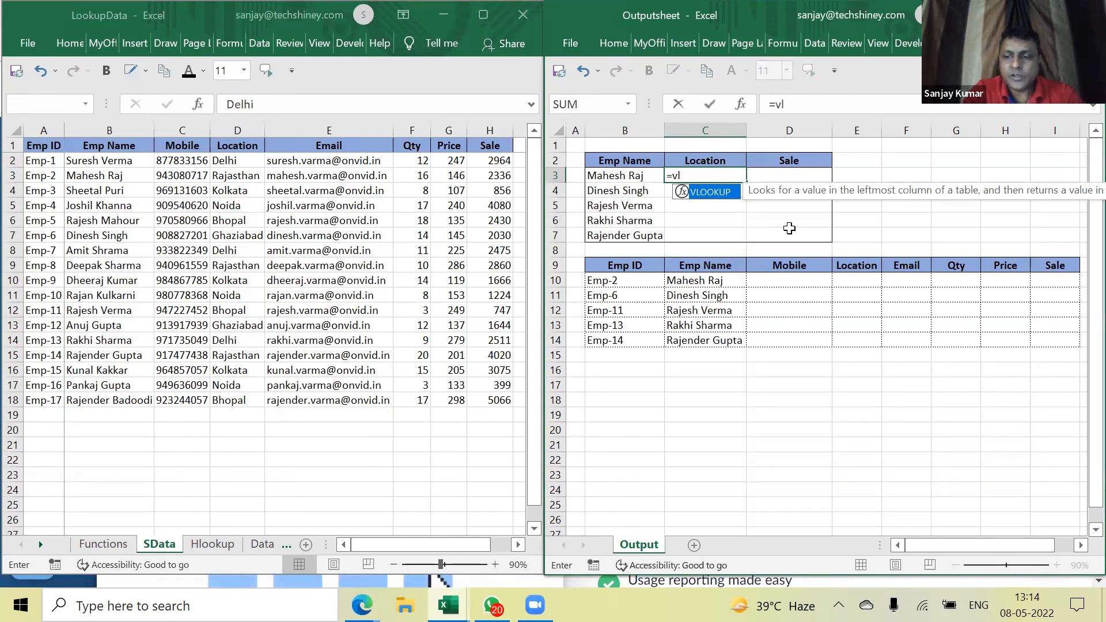
{"action": "key", "text": "Escape"}
{"action": "key", "text": "Escape"}
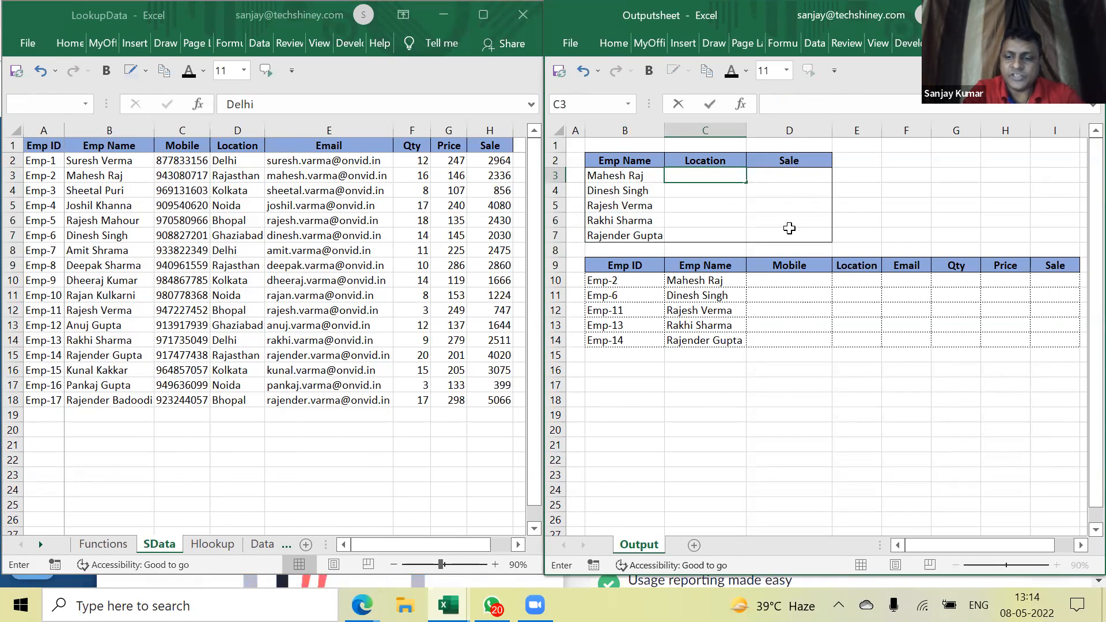
{"action": "type", "text": "="}
{"action": "type", "text": "+"}
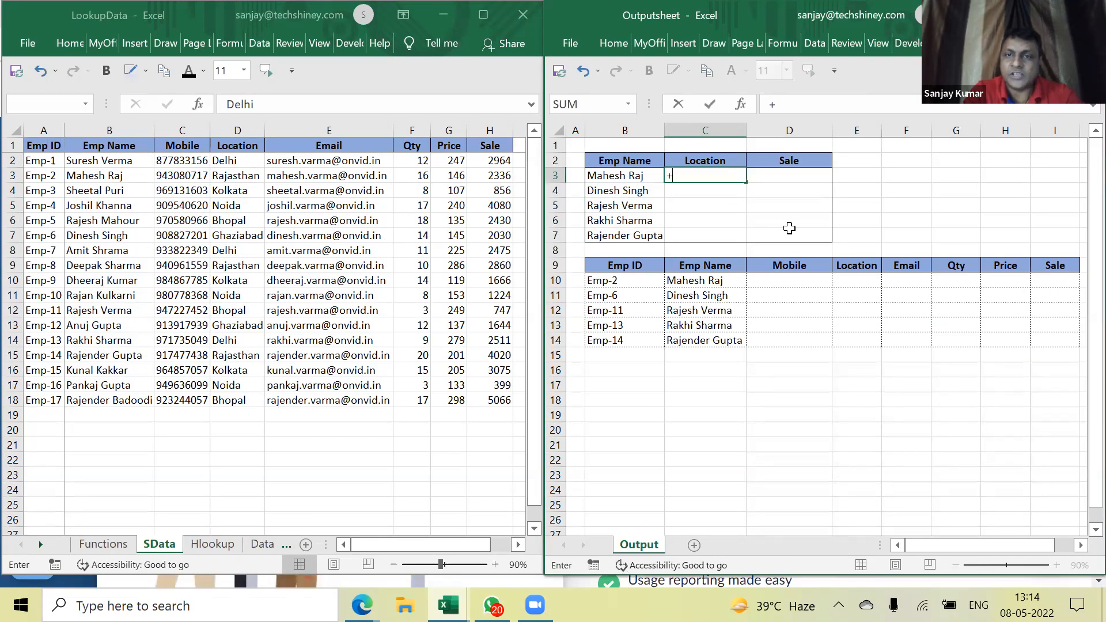
{"action": "key", "text": "BackSpace"}
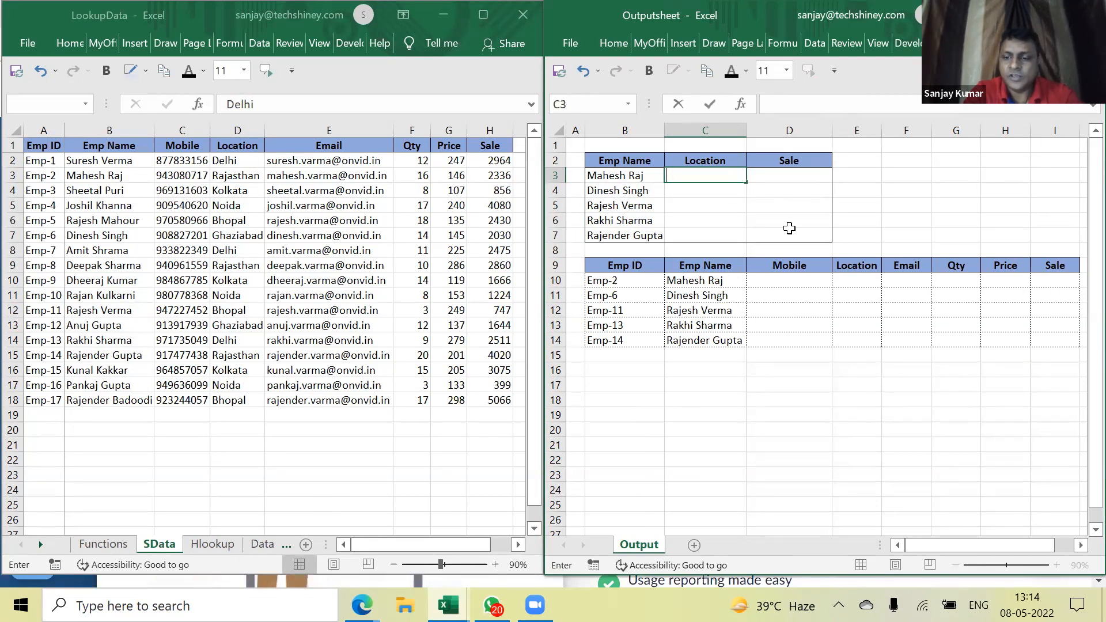
{"action": "type", "text": "=vlookup"}
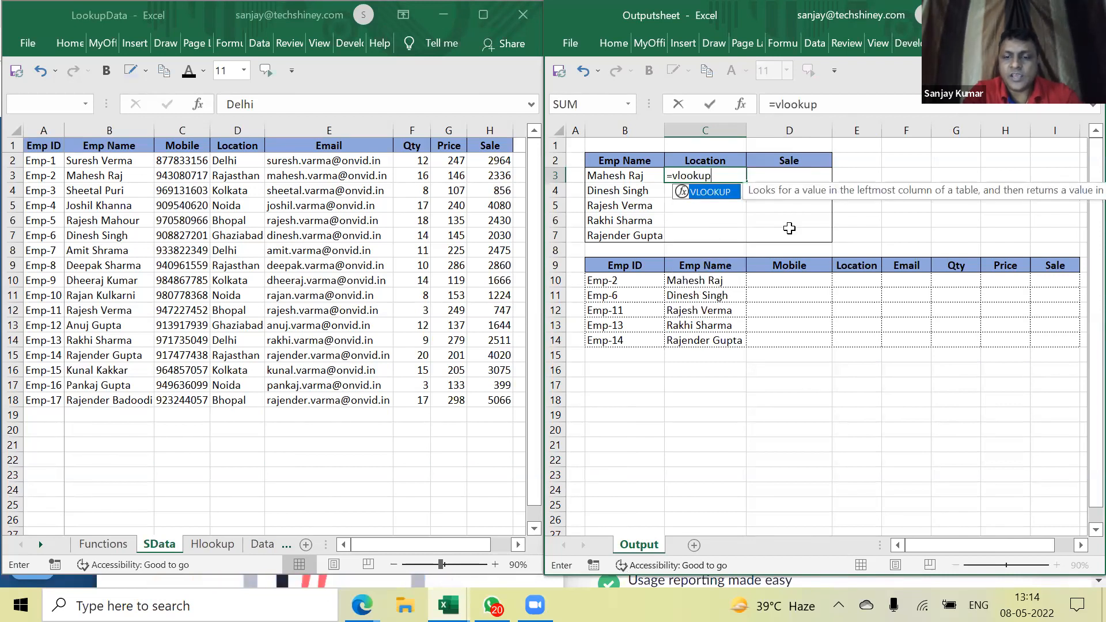
{"action": "type", "text": "("}
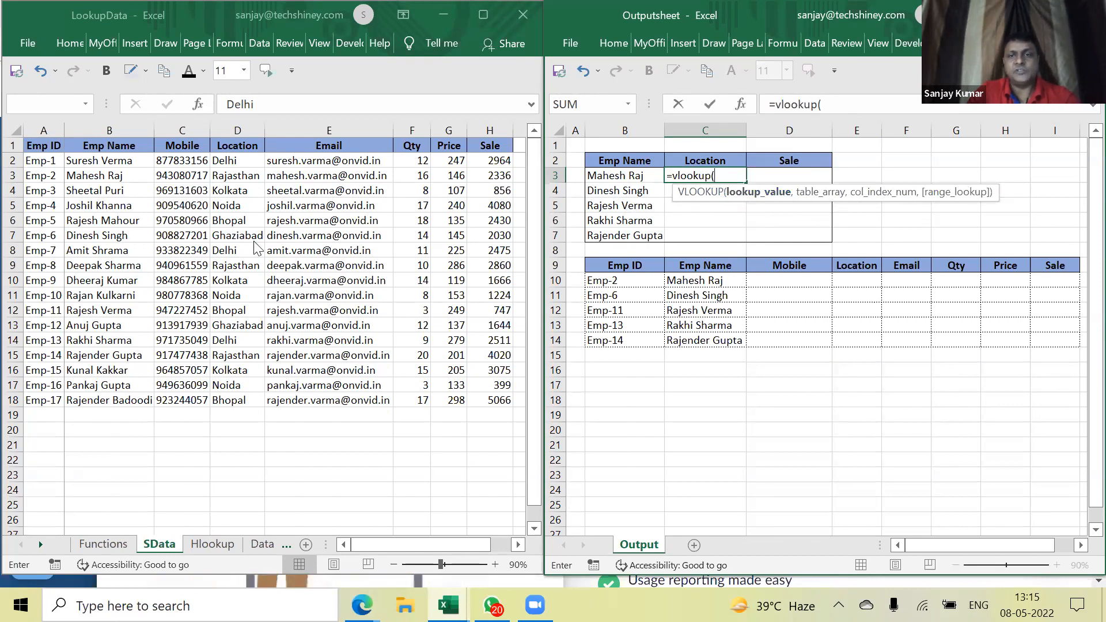
{"action": "left_click", "coordinate": [639, 176]}
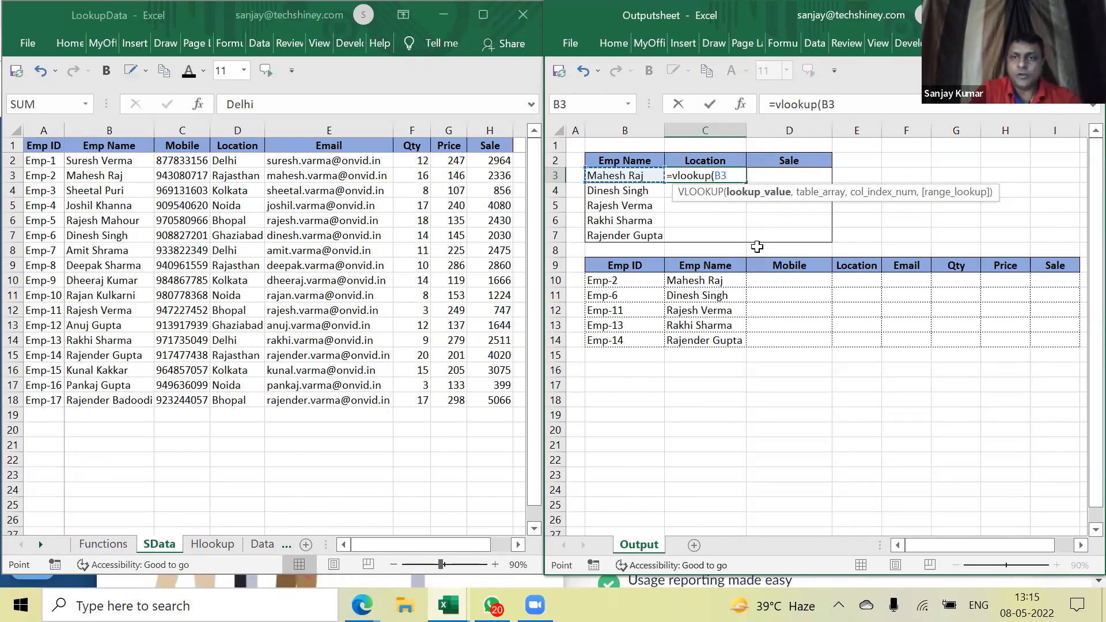
{"action": "type", "text": ","}
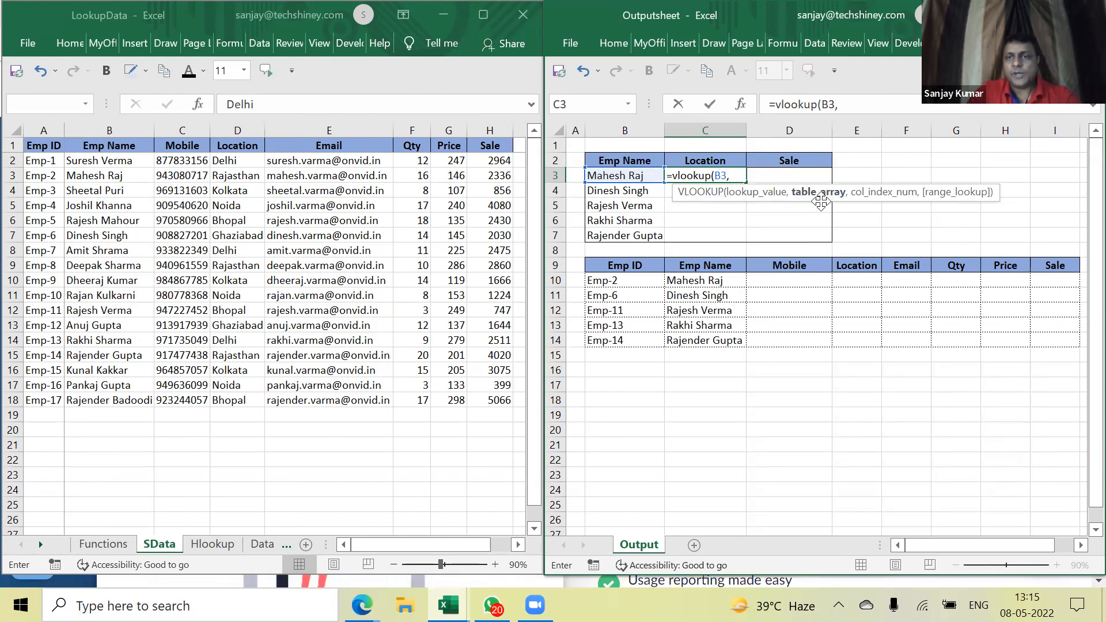
Add [LookupData.xlsx]SData!$B$1:$H$18 as the table array and 3 as the column index
{"action": "left_click", "coordinate": [109, 146]}
{"action": "left_click_drag", "start_coordinate": [104, 146], "coordinate": [501, 403]}
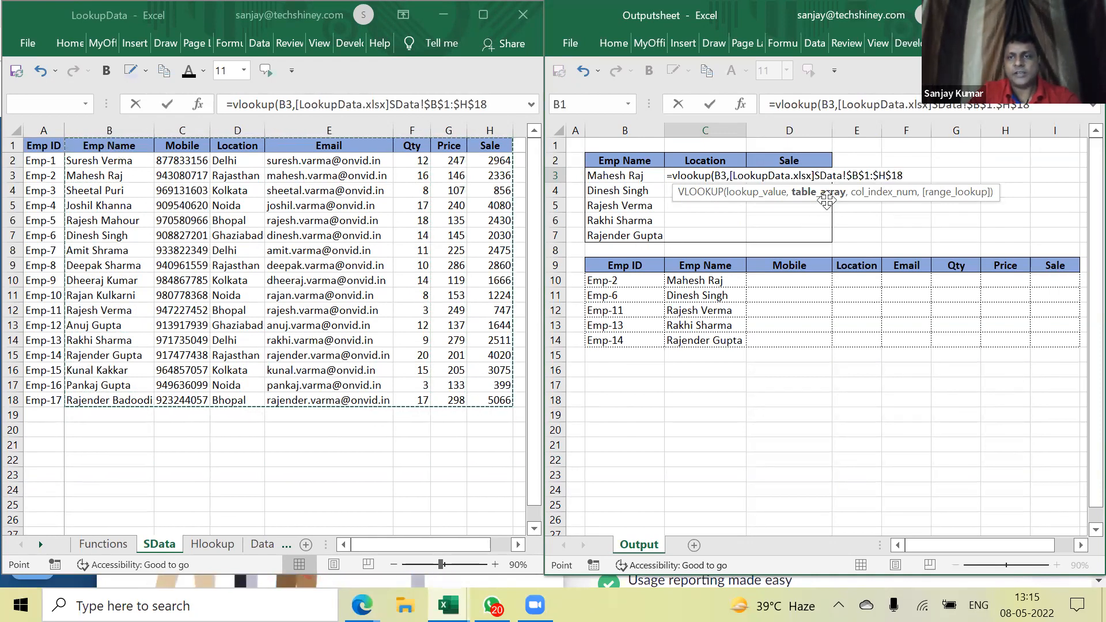
{"action": "left_click", "coordinate": [113, 141]}
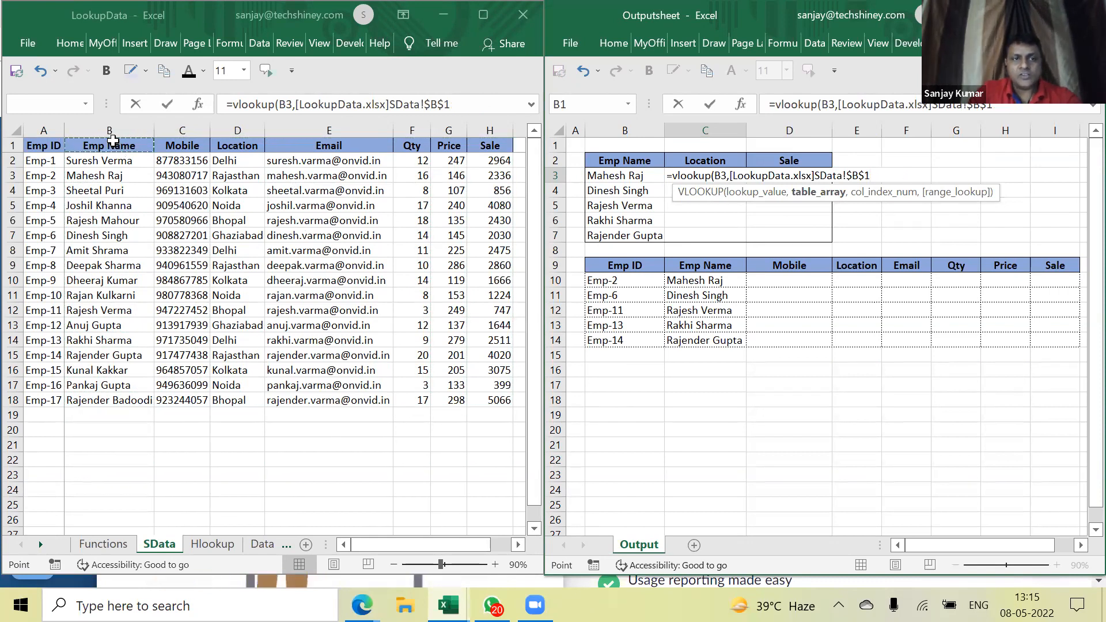
{"action": "left_click_drag", "start_coordinate": [113, 184], "coordinate": [127, 401]}
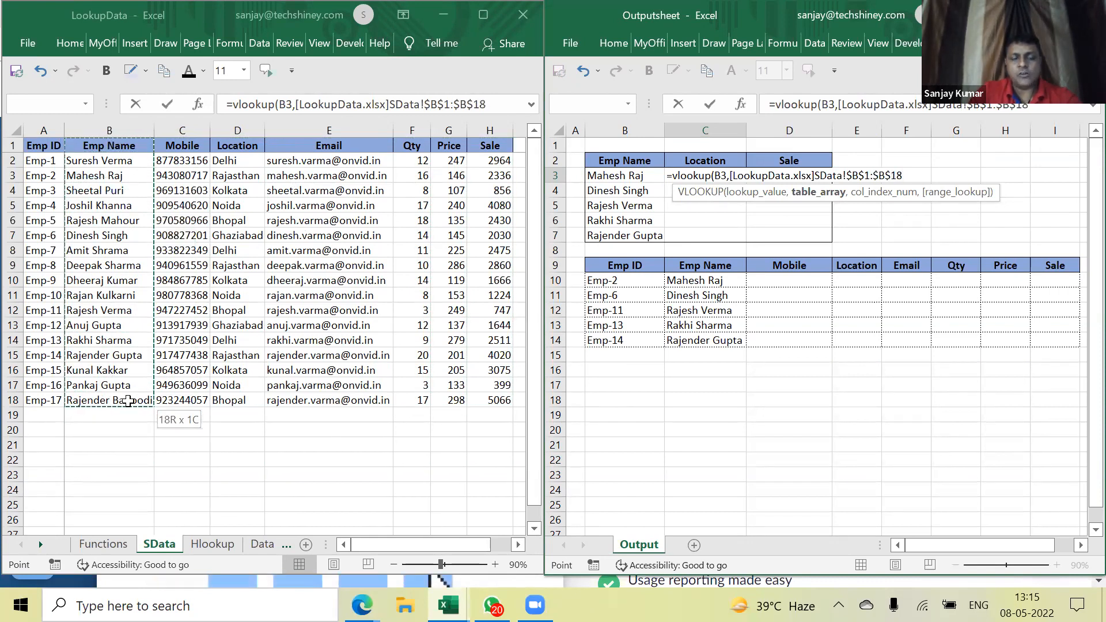
{"action": "left_click_drag", "start_coordinate": [334, 396], "coordinate": [504, 401]}
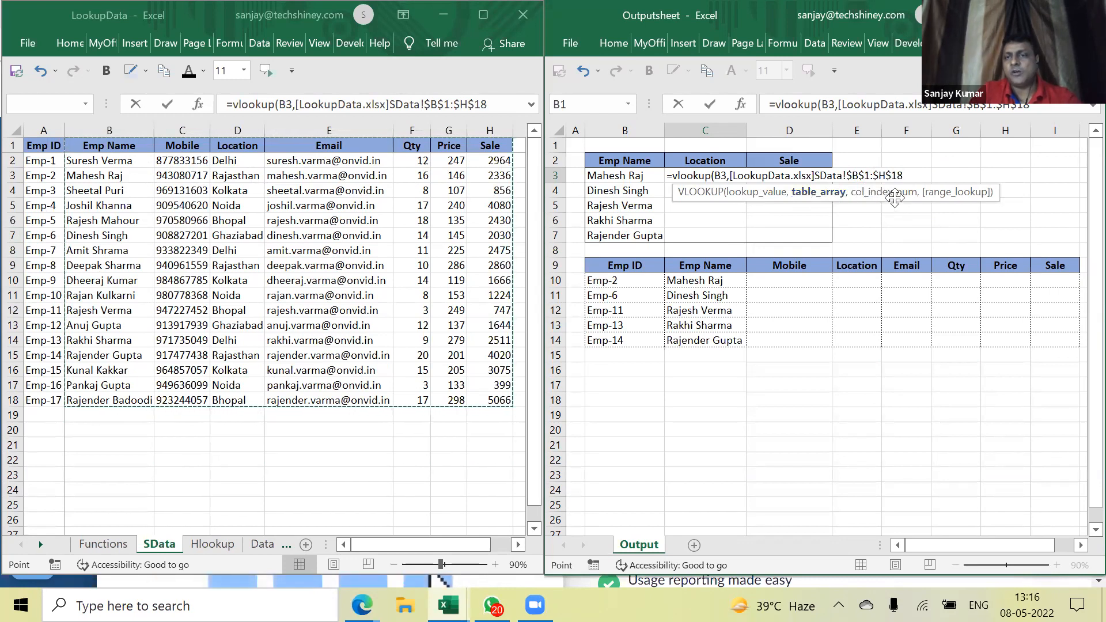
{"action": "type", "text": ","}
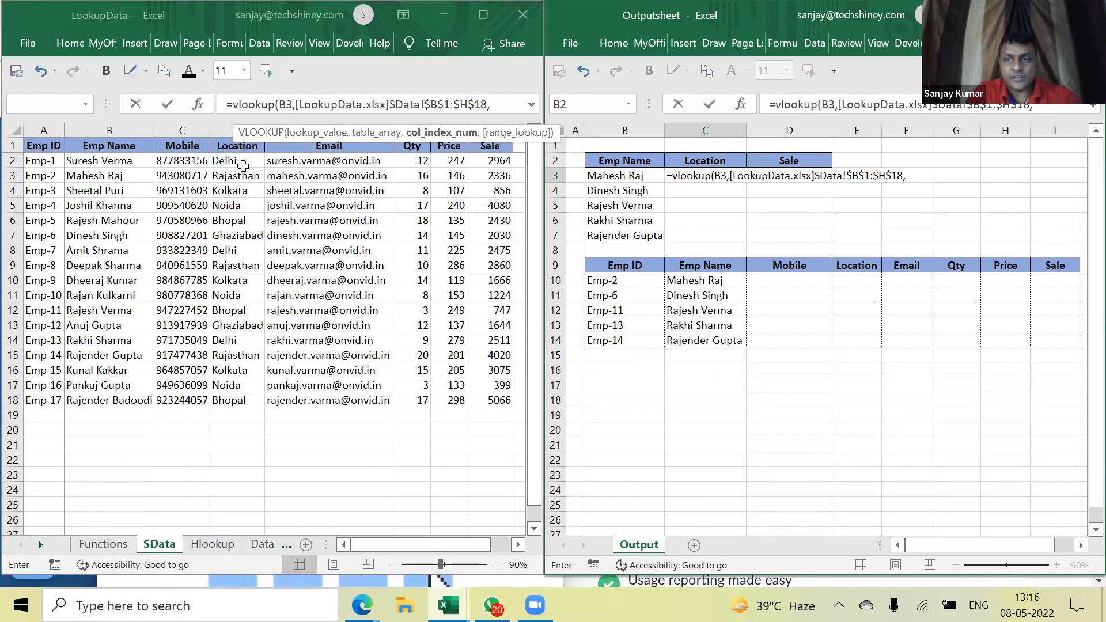
{"action": "type", "text": "3"}
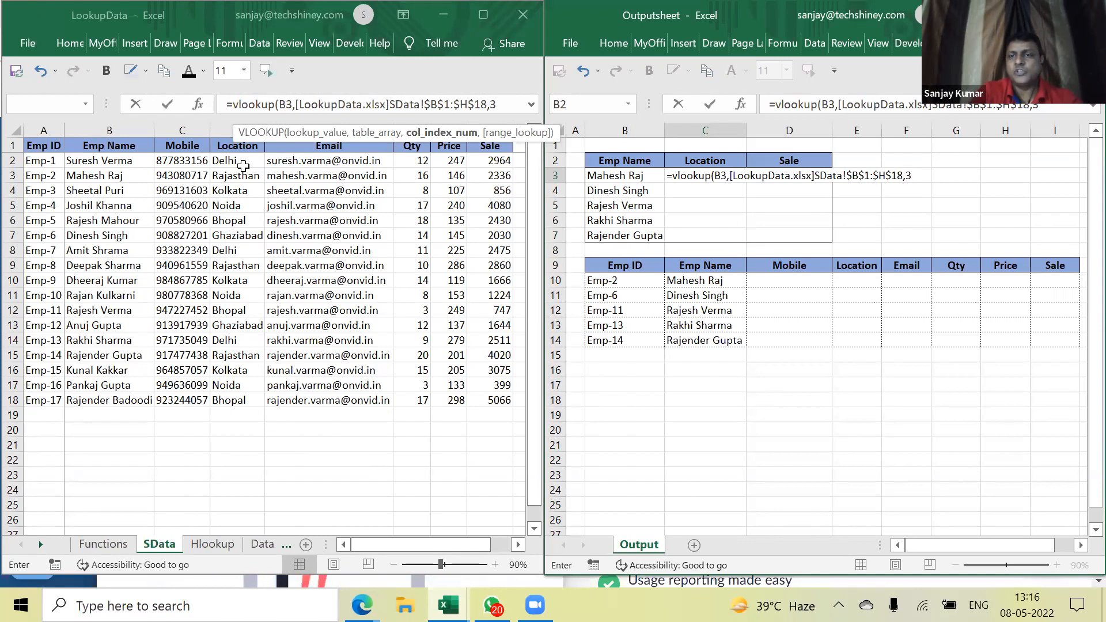
{"action": "type", "text": ","}
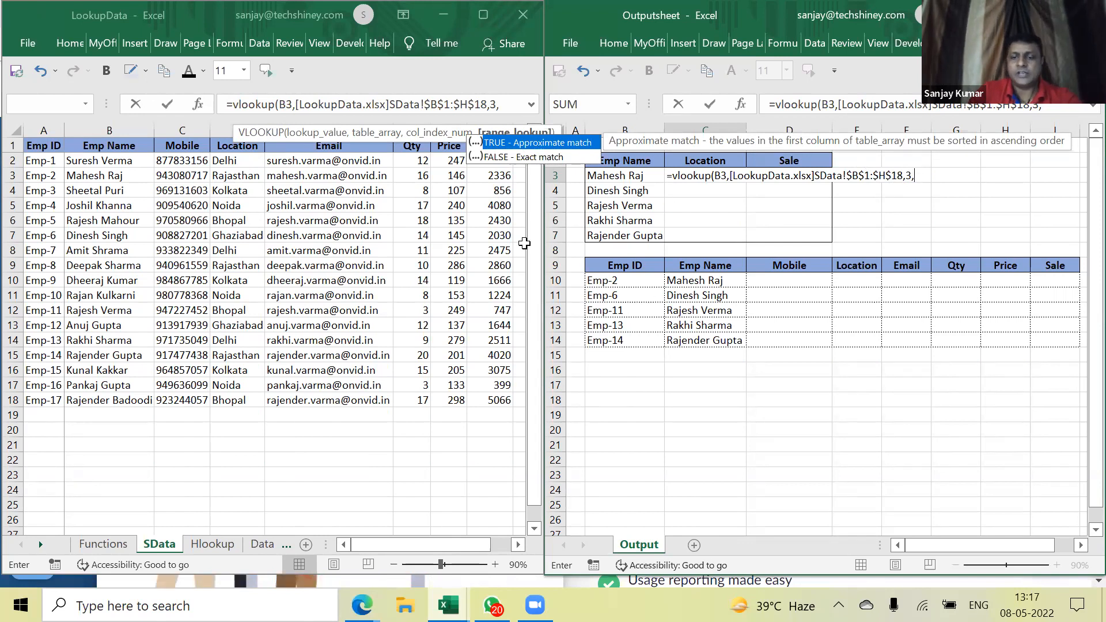
Close the formula with exact match 0, review its arguments, and enter it to get Rajasthan
{"action": "type", "text": "0"}
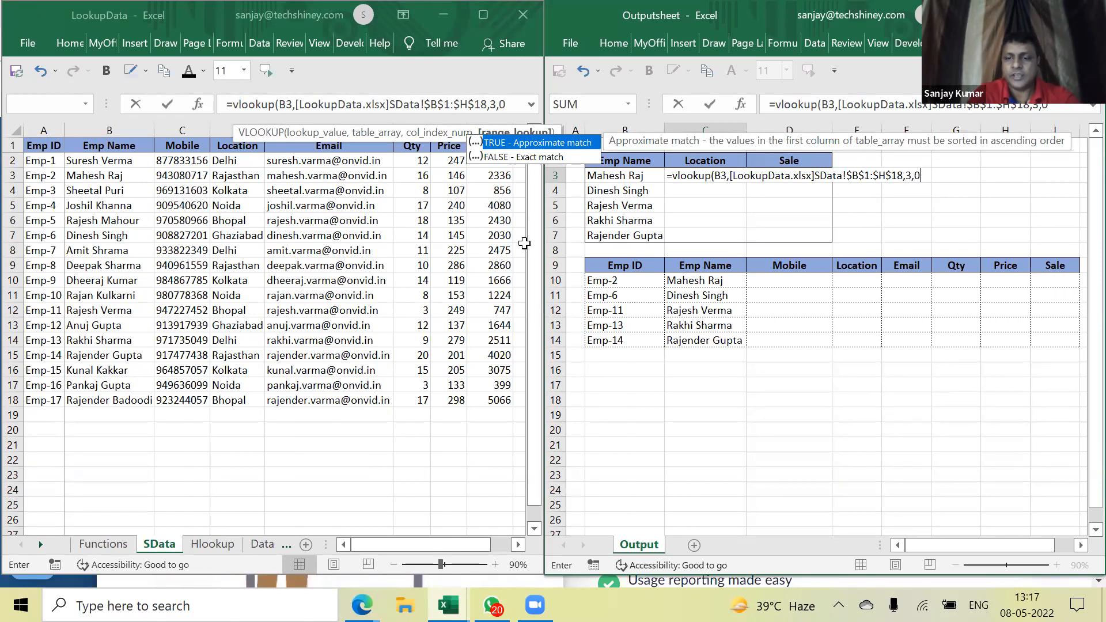
{"action": "type", "text": "1"}
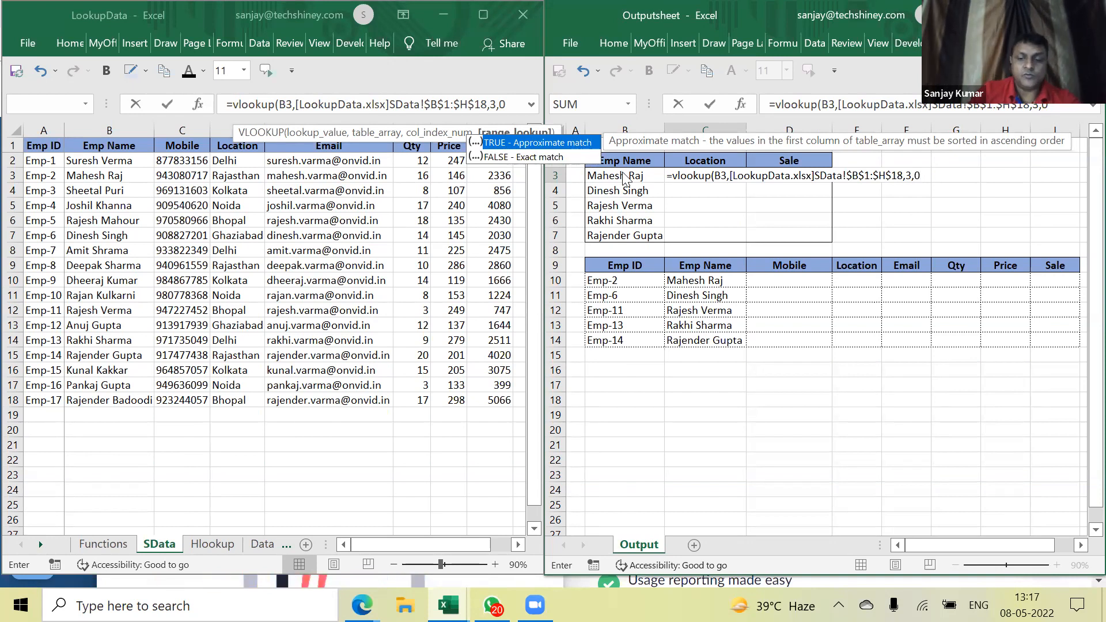
{"action": "type", "text": ")"}
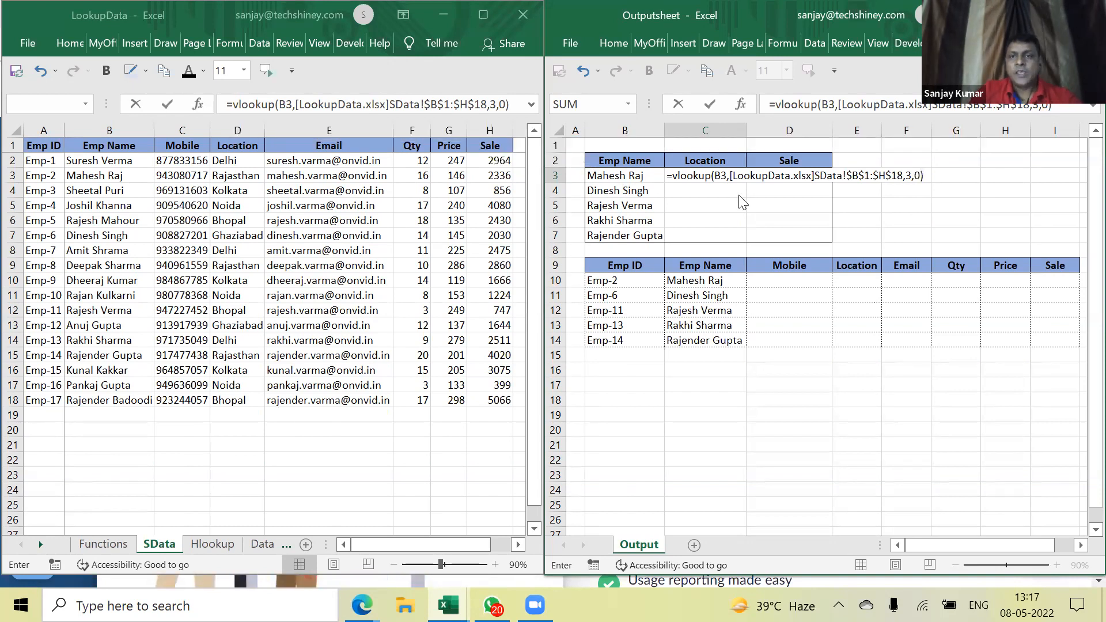
{"action": "left_click", "coordinate": [729, 178]}
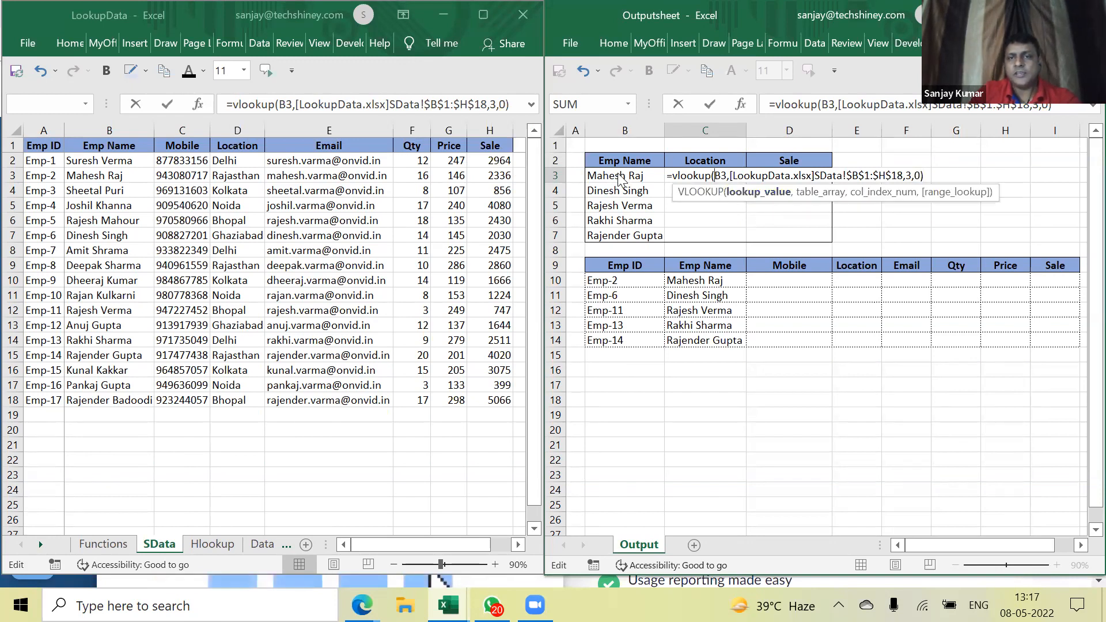
{"action": "left_click", "coordinate": [820, 192]}
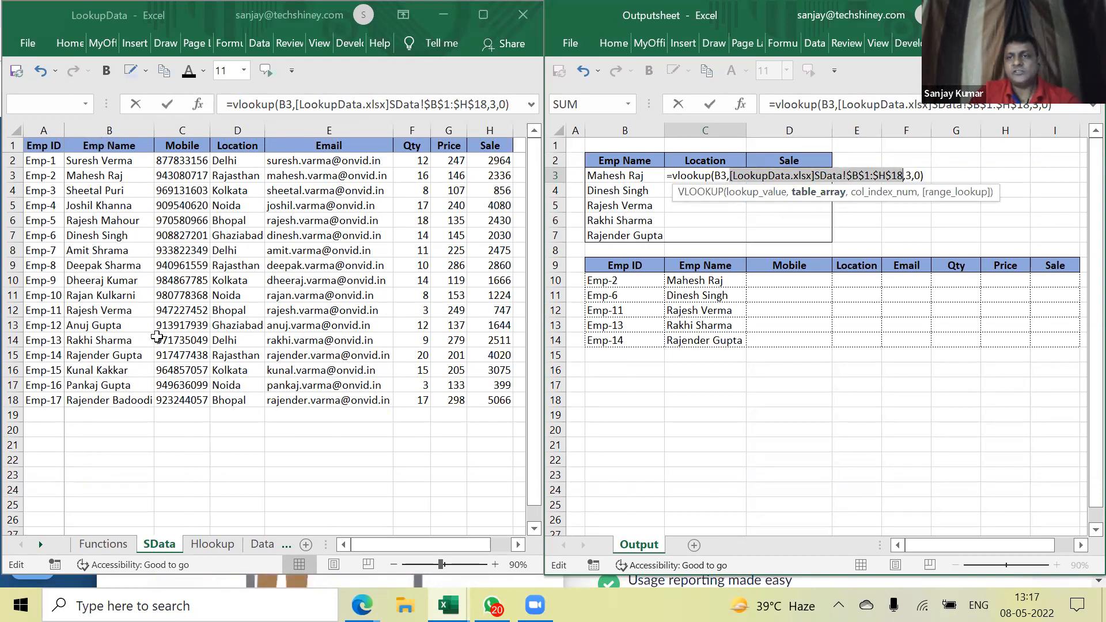
{"action": "left_click", "coordinate": [886, 193]}
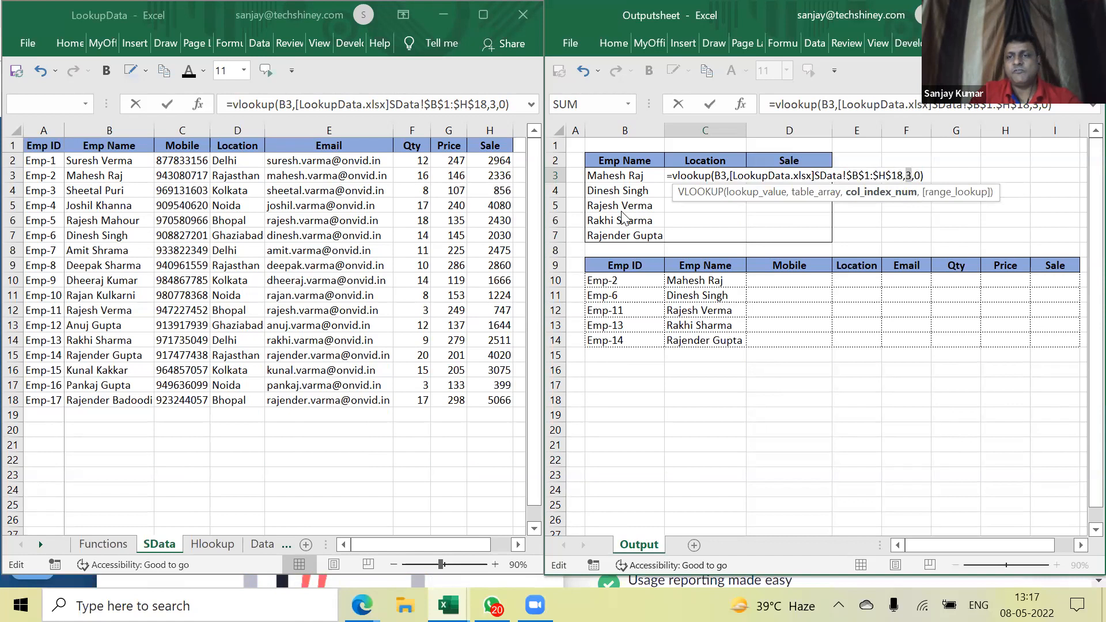
{"action": "key", "text": "Return"}
{"action": "key", "text": "Up"}
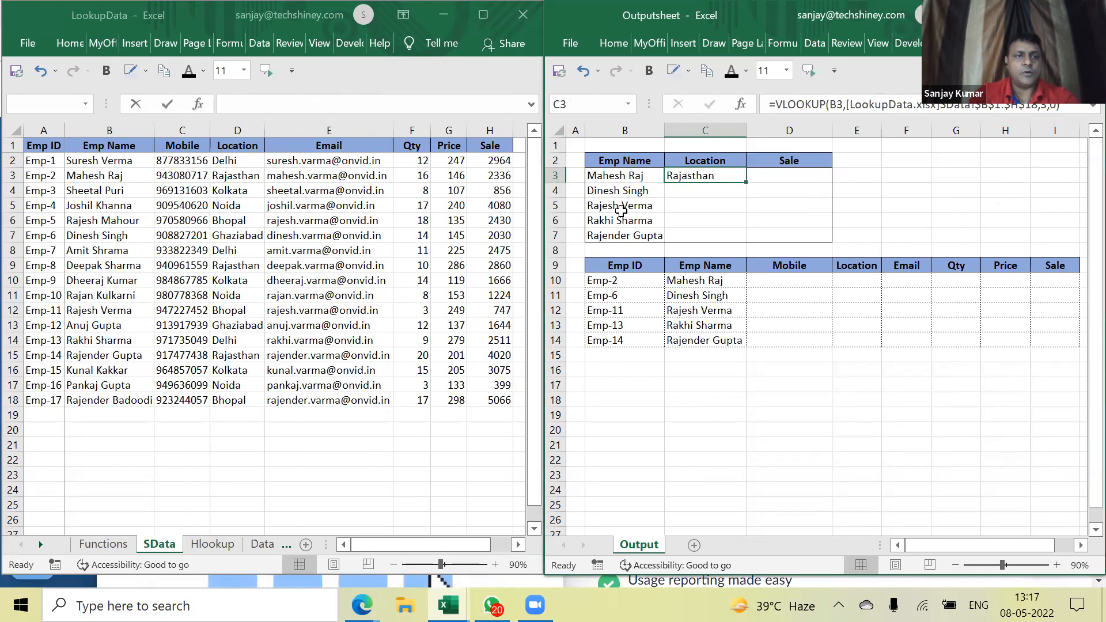
{"action": "key", "text": "Home"}
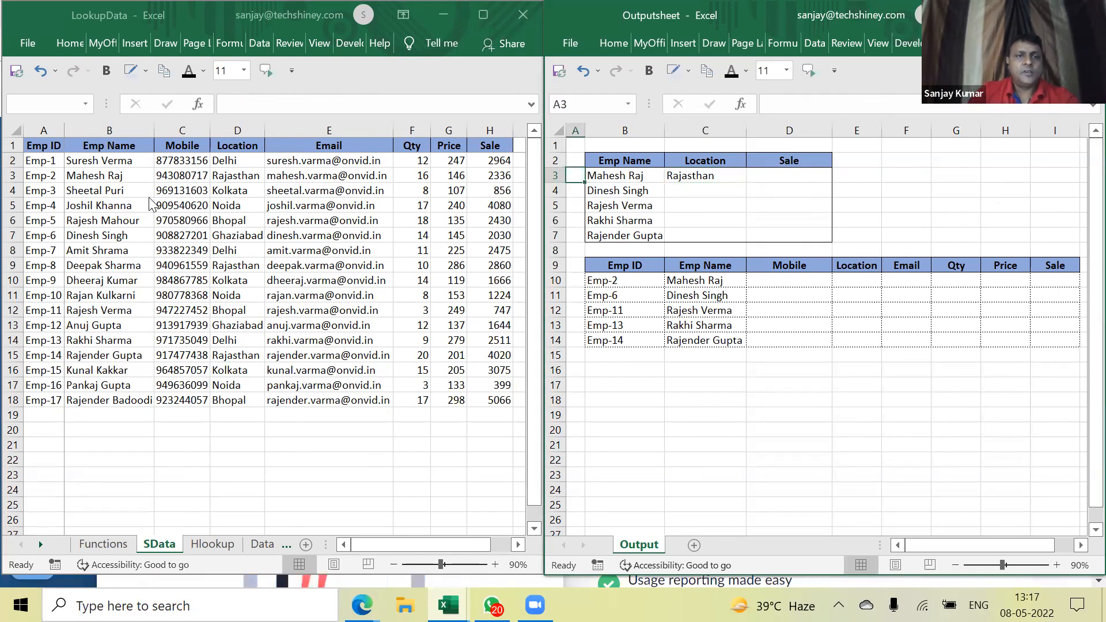
{"action": "left_click", "coordinate": [103, 183]}
{"action": "left_click", "coordinate": [102, 180]}
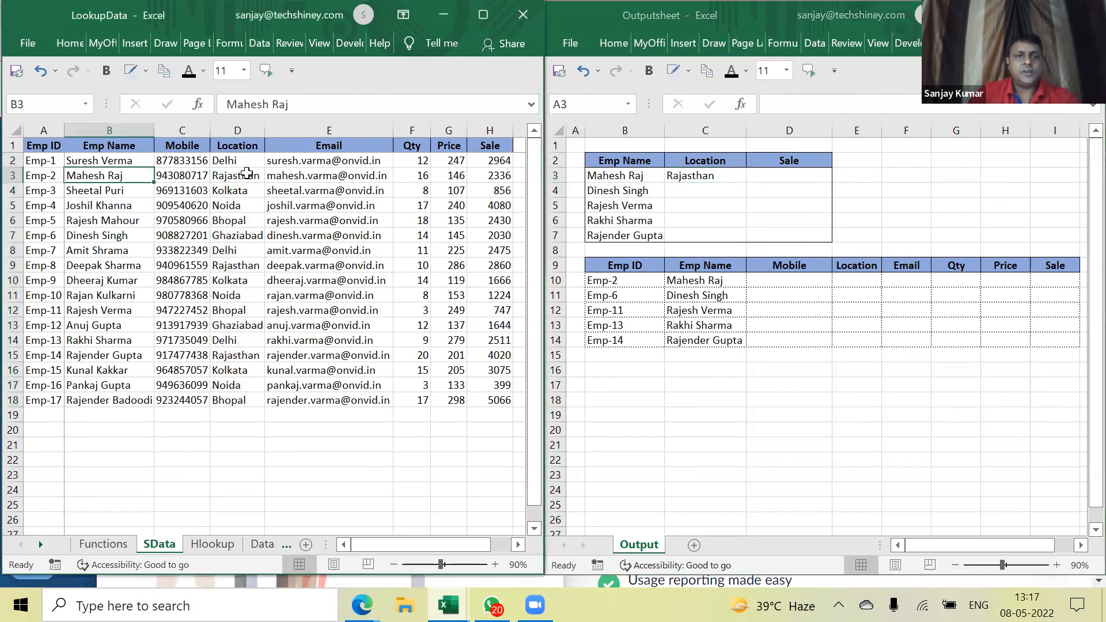
{"action": "left_click", "coordinate": [248, 175]}
Enter =VLOOKUP(B3,[LookupData.xlsx]SData!$B$1:$H$18,7,0) in D3, returning Sale 2336
{"action": "left_click", "coordinate": [798, 177]}
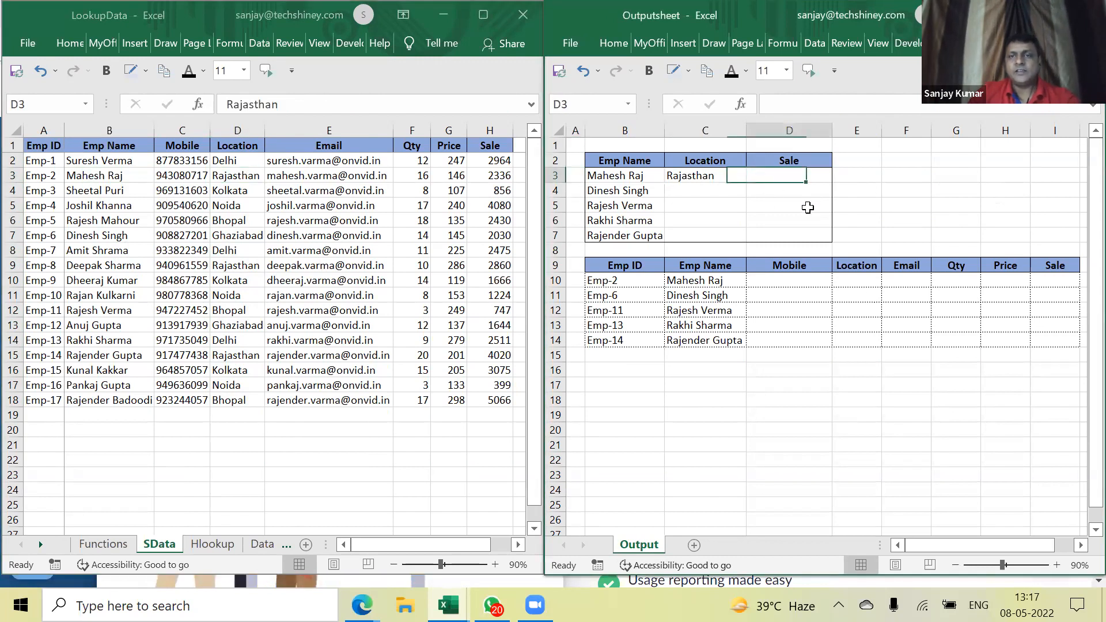
{"action": "type", "text": "="}
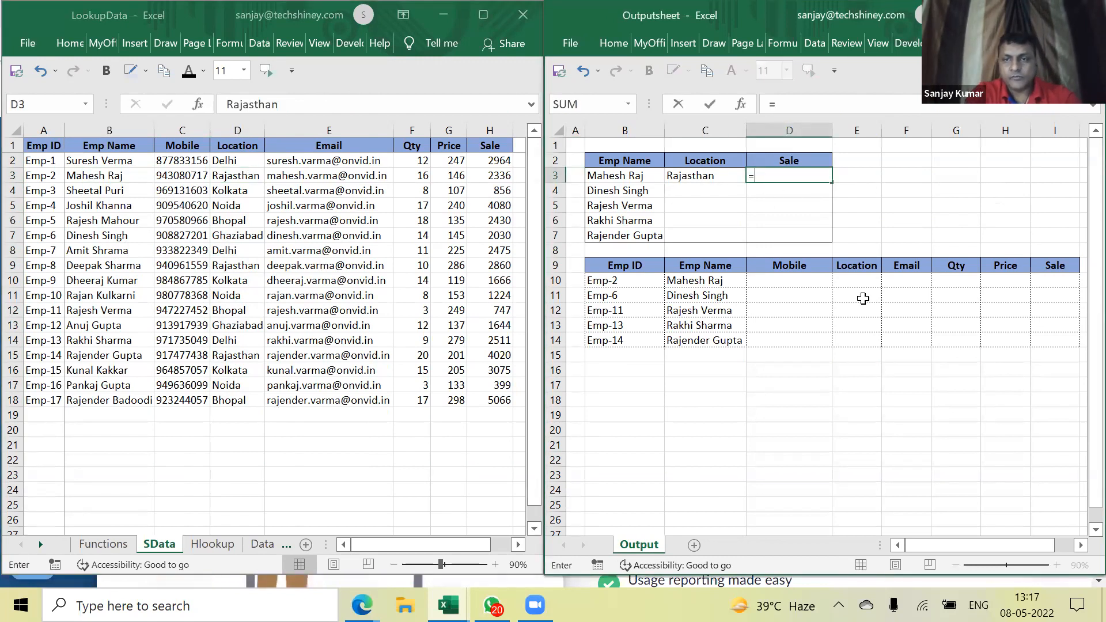
{"action": "type", "text": "vlookk"}
{"action": "key", "text": "BackSpace"}
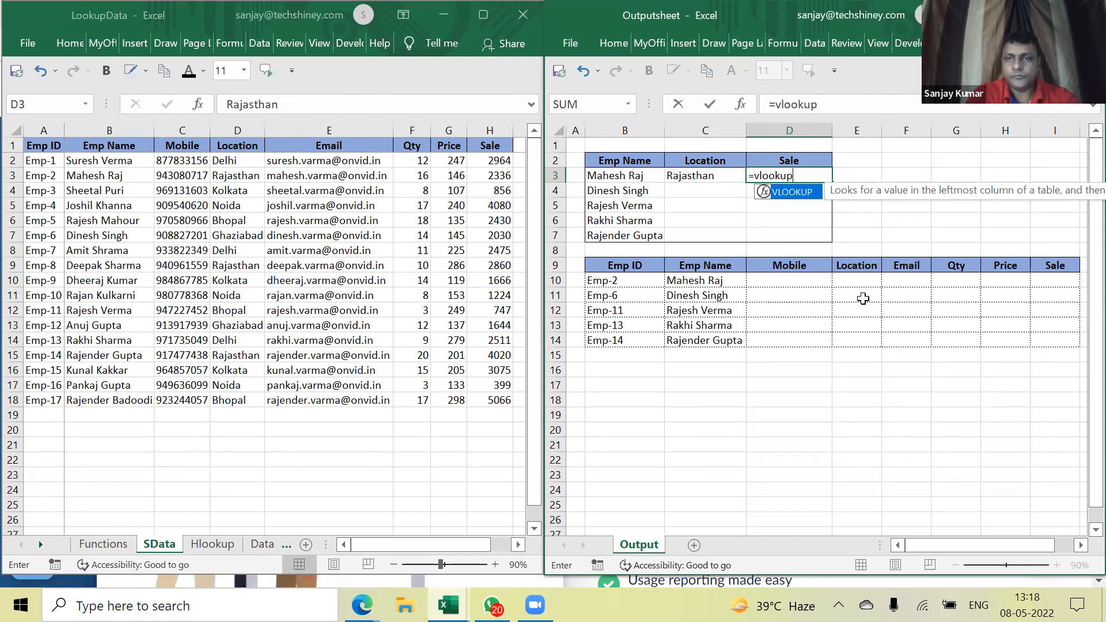
{"action": "type", "text": "("}
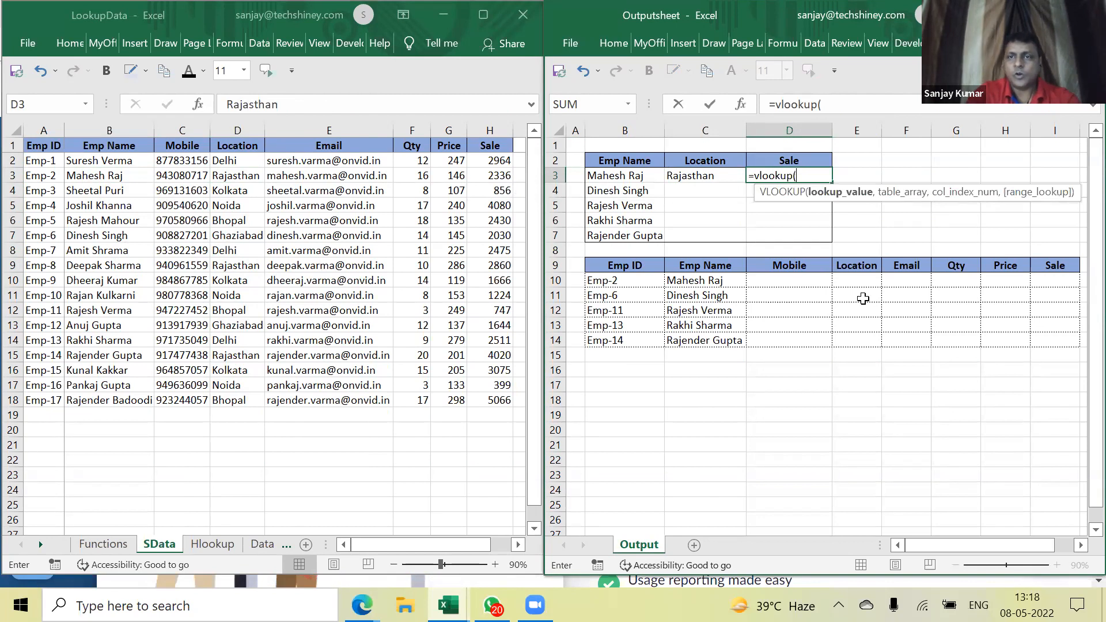
{"action": "left_click", "coordinate": [626, 172]}
{"action": "type", "text": ","}
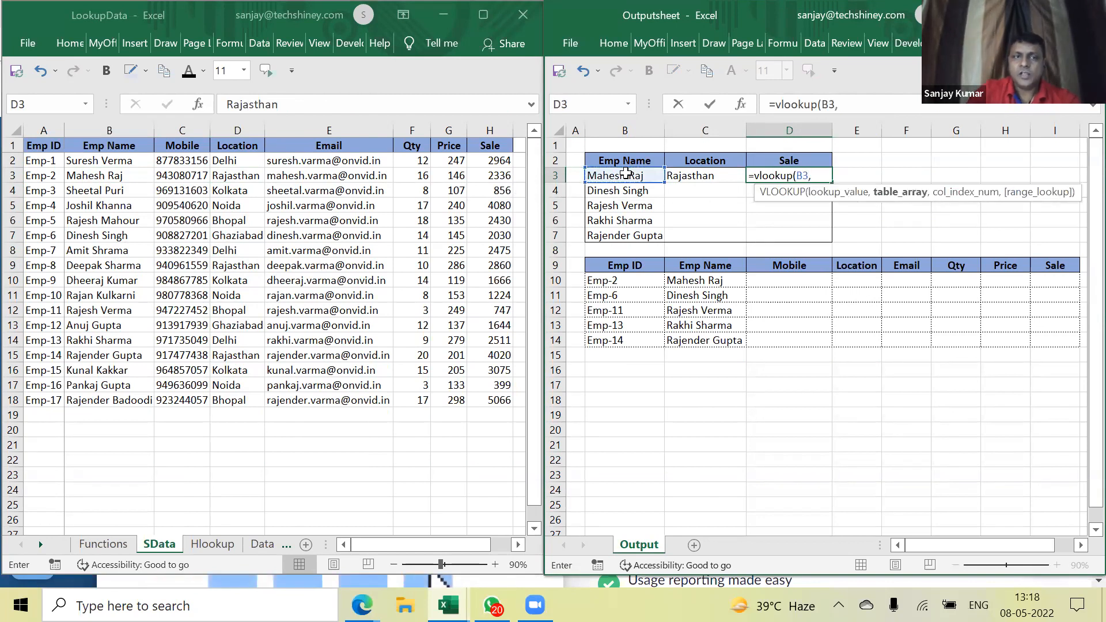
{"action": "left_click_drag", "start_coordinate": [101, 146], "coordinate": [489, 396]}
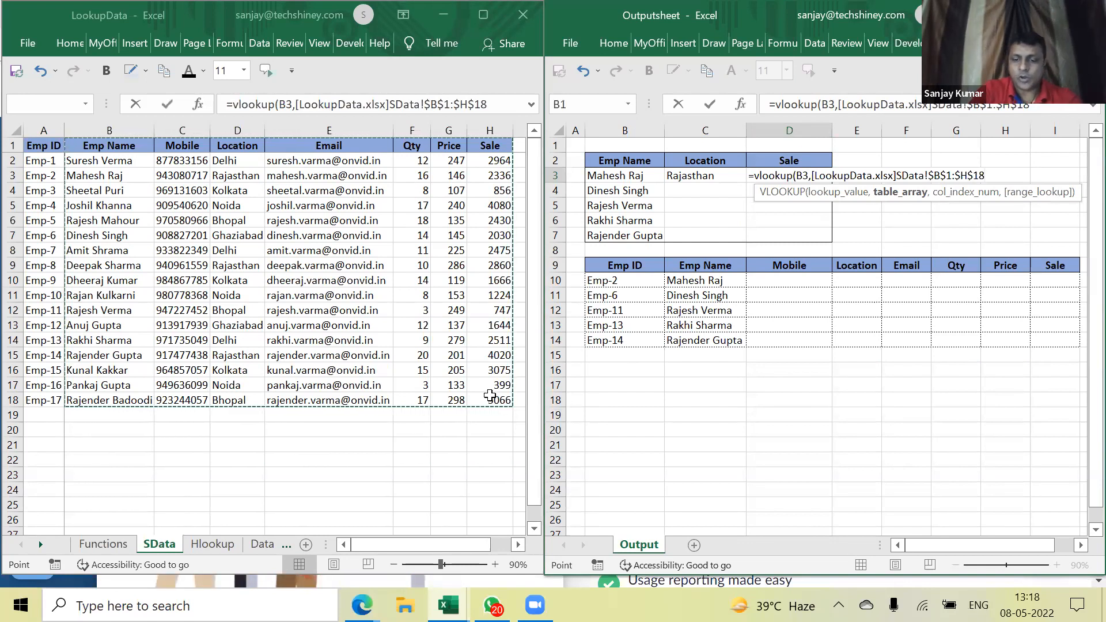
{"action": "type", "text": ",7"}
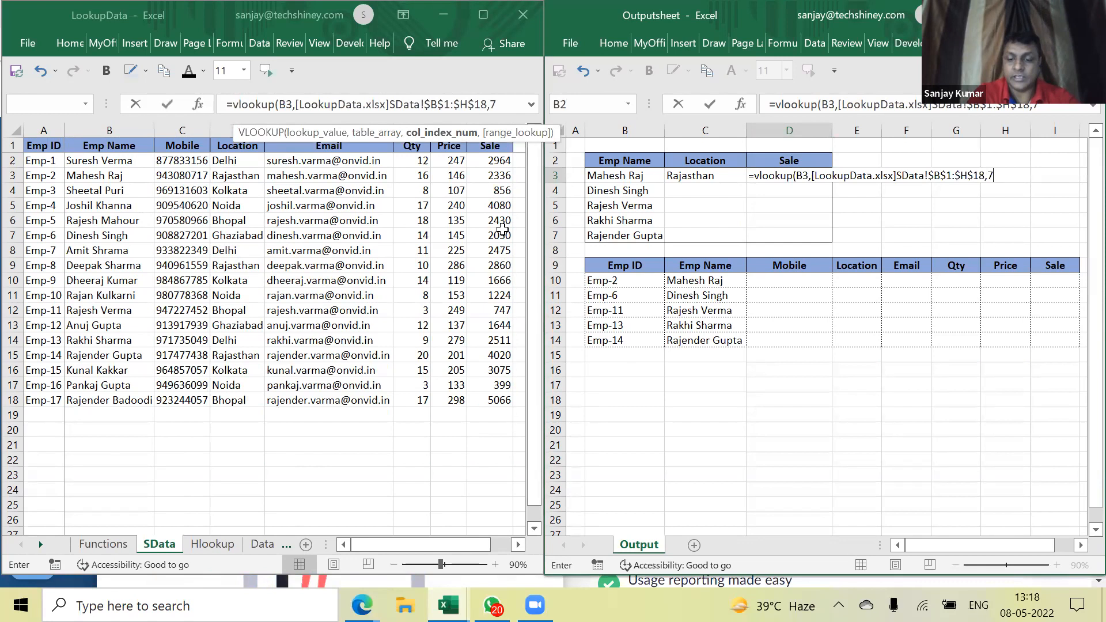
{"action": "type", "text": ","}
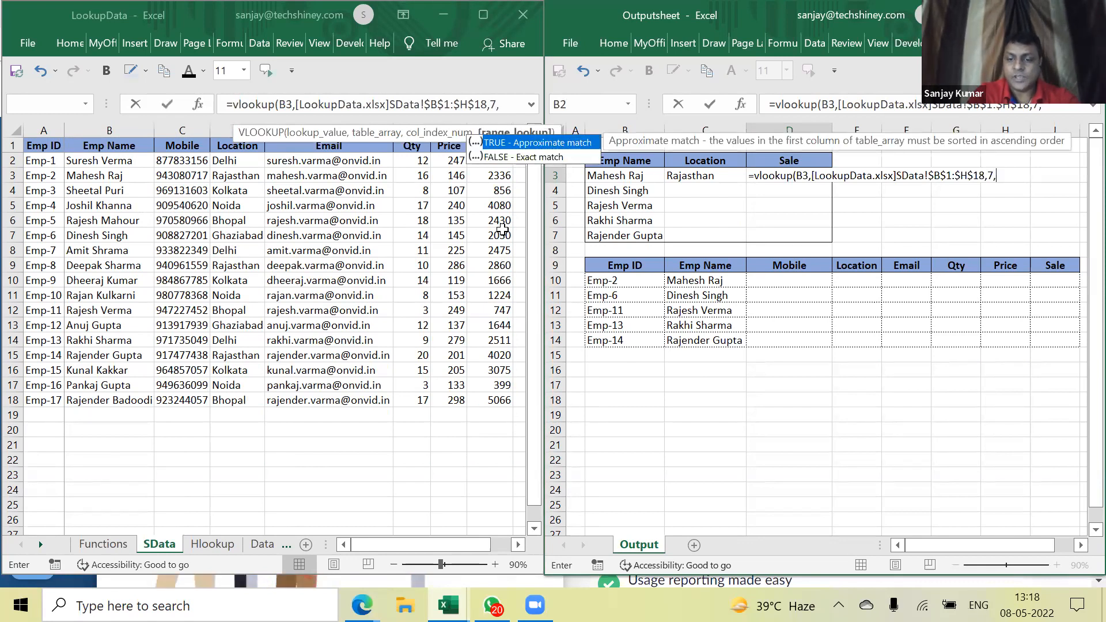
{"action": "type", "text": "0)"}
{"action": "key", "text": "Return"}
Select the C3:D3 lookup formulas and fill them down the name list
{"action": "key", "text": "Up"}
{"action": "key", "text": "Left"}
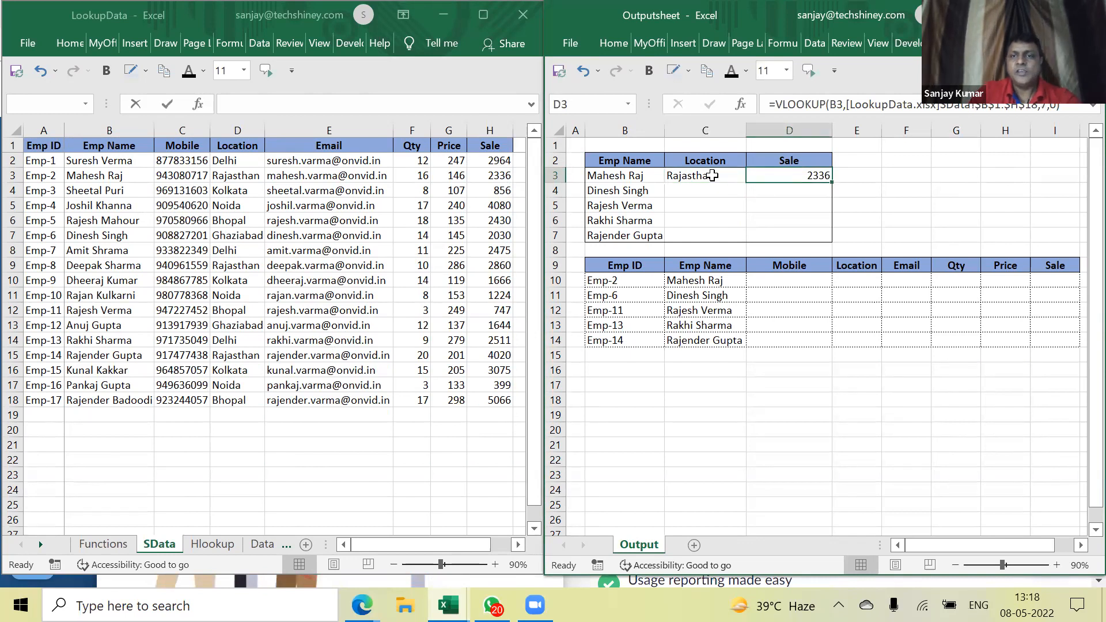
{"action": "left_click_drag", "start_coordinate": [717, 177], "coordinate": [831, 239]}
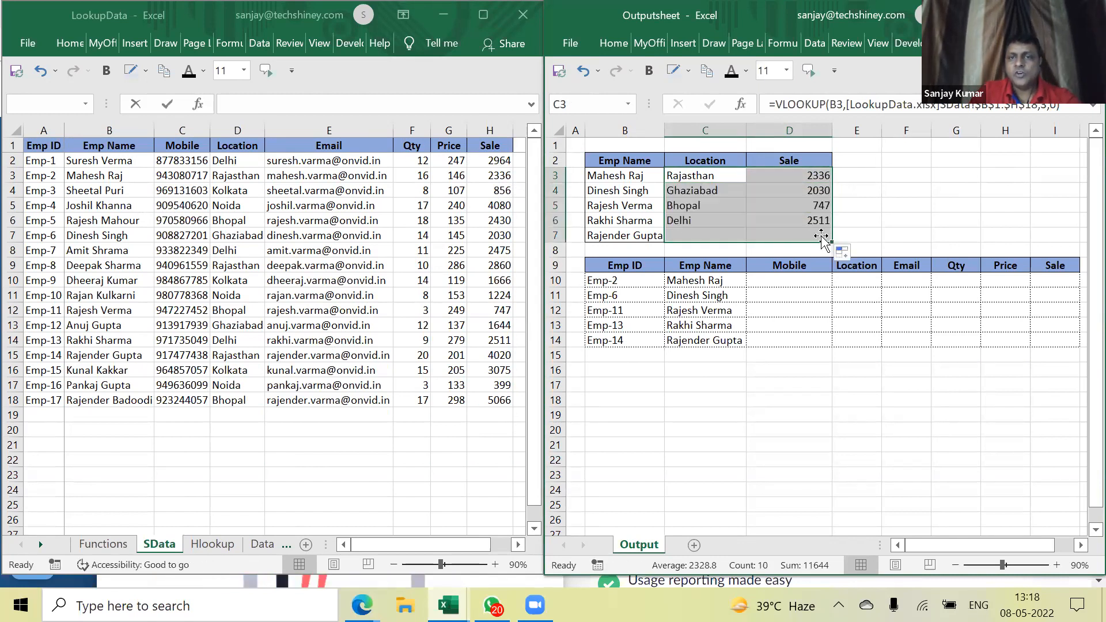
{"action": "left_click_drag", "start_coordinate": [615, 176], "coordinate": [614, 233]}
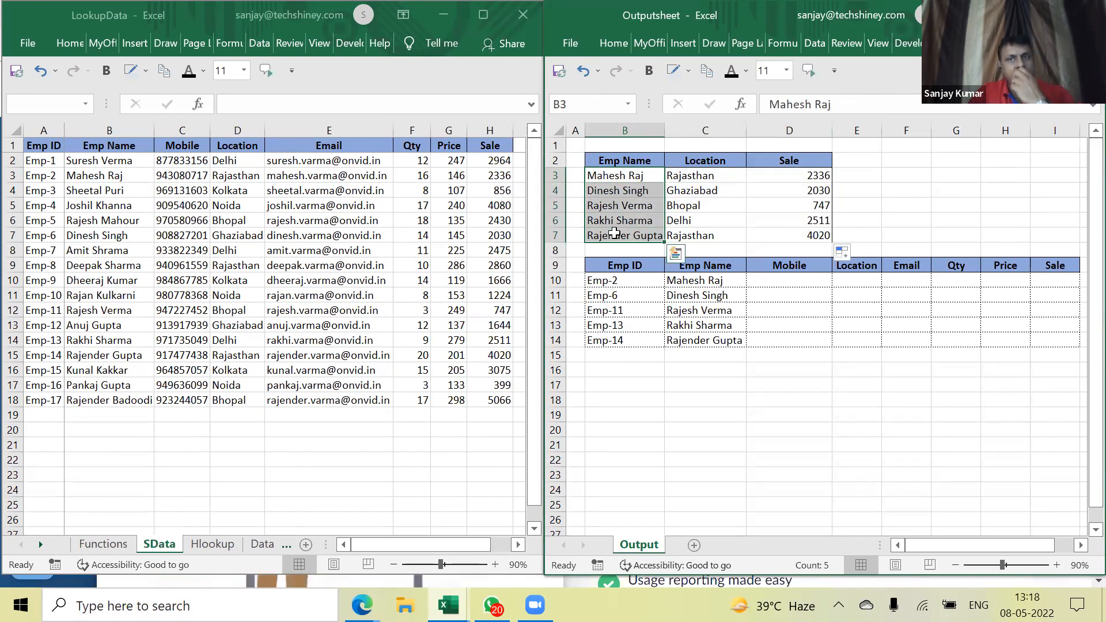
{"action": "left_click_drag", "start_coordinate": [703, 175], "coordinate": [703, 235]}
{"action": "left_click_drag", "start_coordinate": [797, 180], "coordinate": [801, 236]}
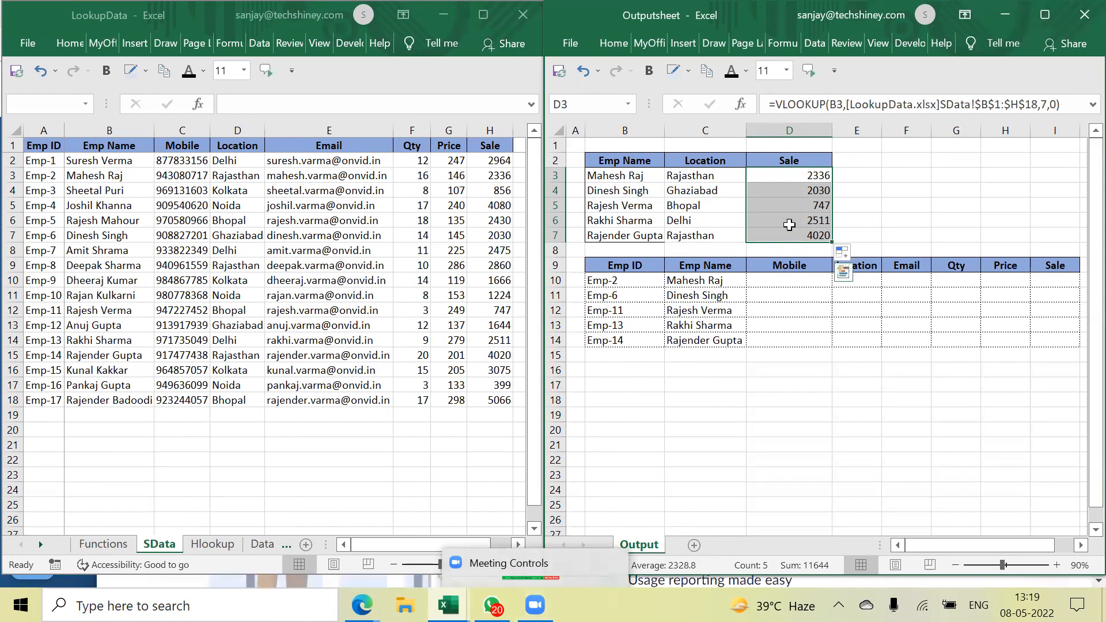
{"action": "double_click", "coordinate": [793, 178]}
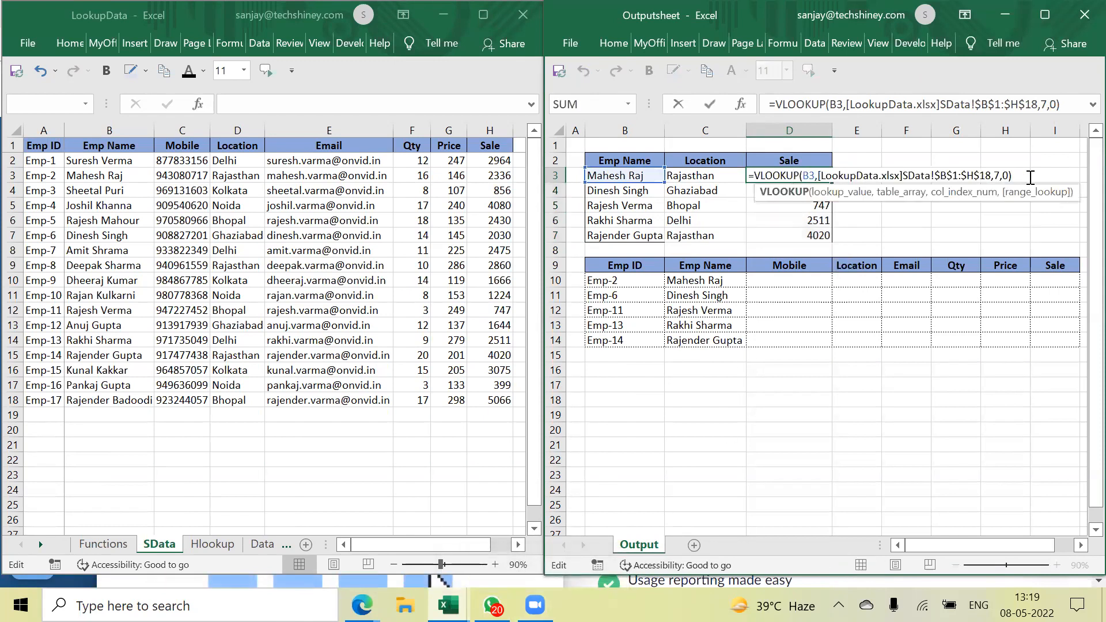
{"action": "left_click", "coordinate": [1011, 176]}
{"action": "key", "text": "BackSpace"}
{"action": "key", "text": "BackSpace"}
{"action": "key", "text": "BackSpace"}
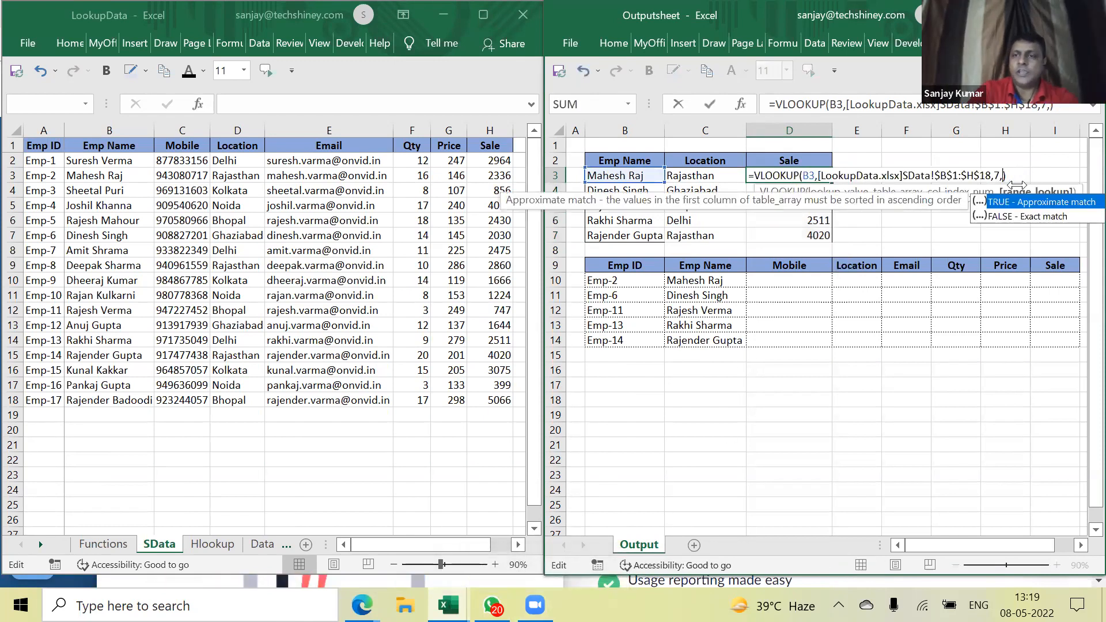
{"action": "key", "text": "ctrl+Return"}
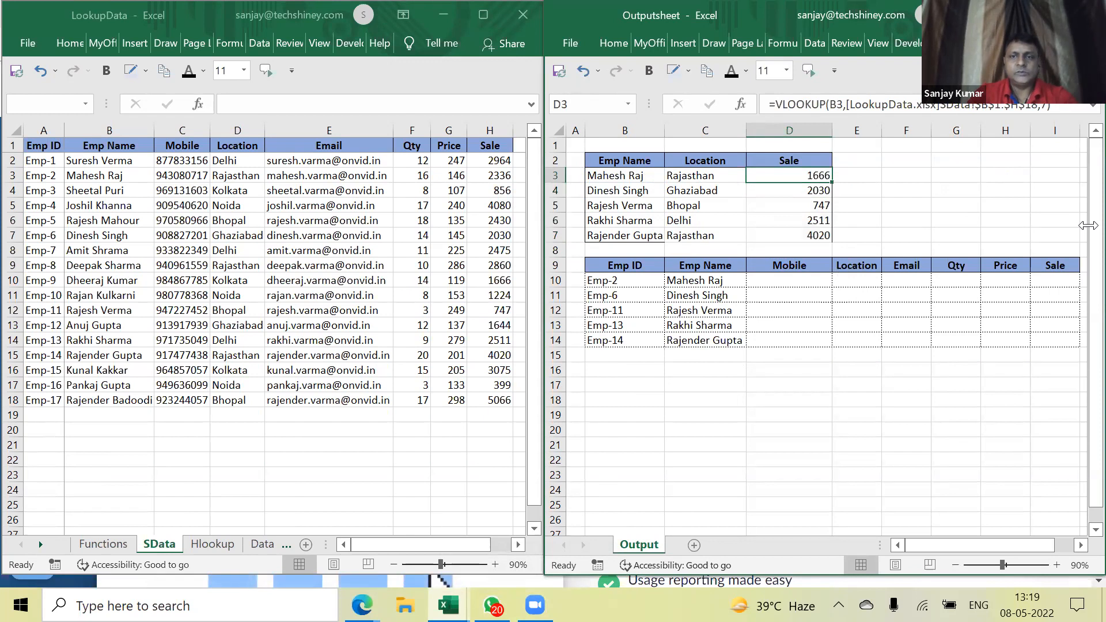
{"action": "double_click", "coordinate": [795, 175]}
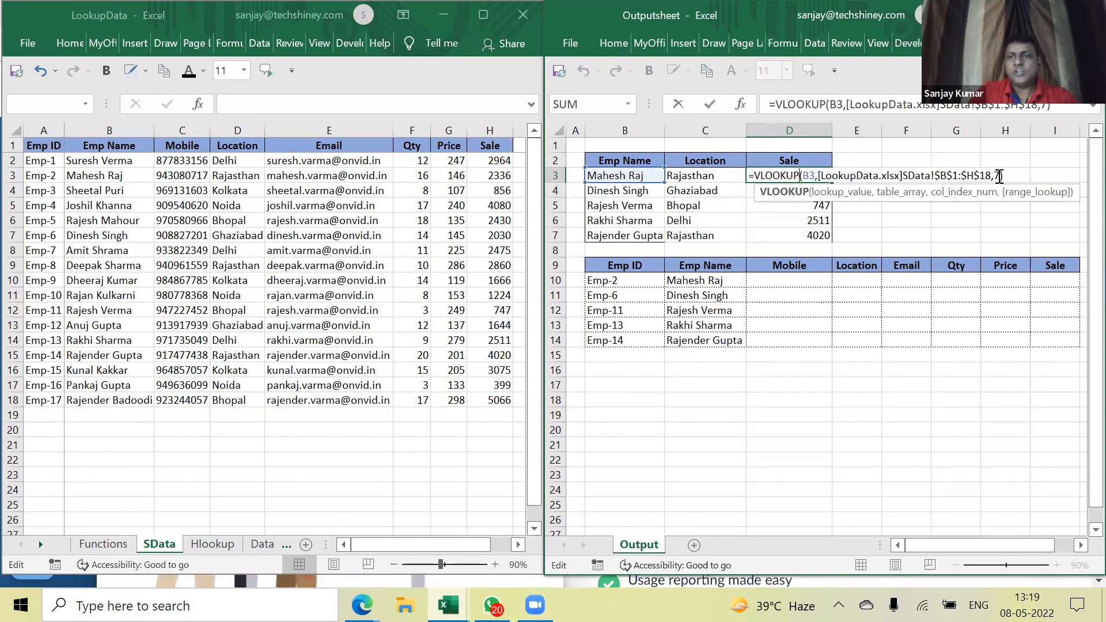
{"action": "key", "text": "Left"}
{"action": "type", "text": ",0"}
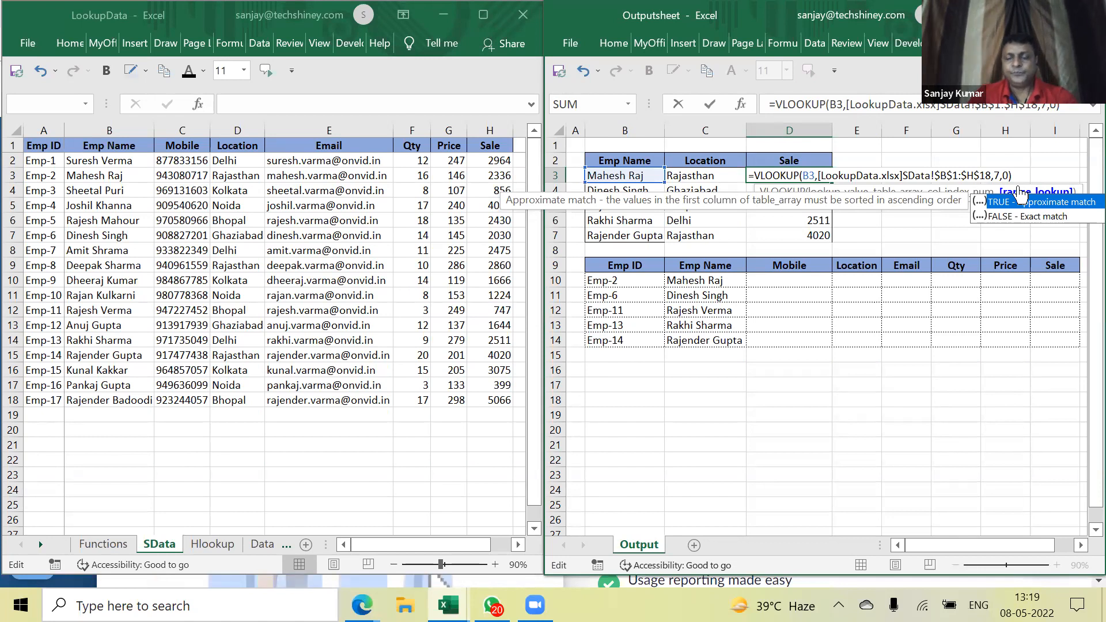
{"action": "key", "text": "Return"}
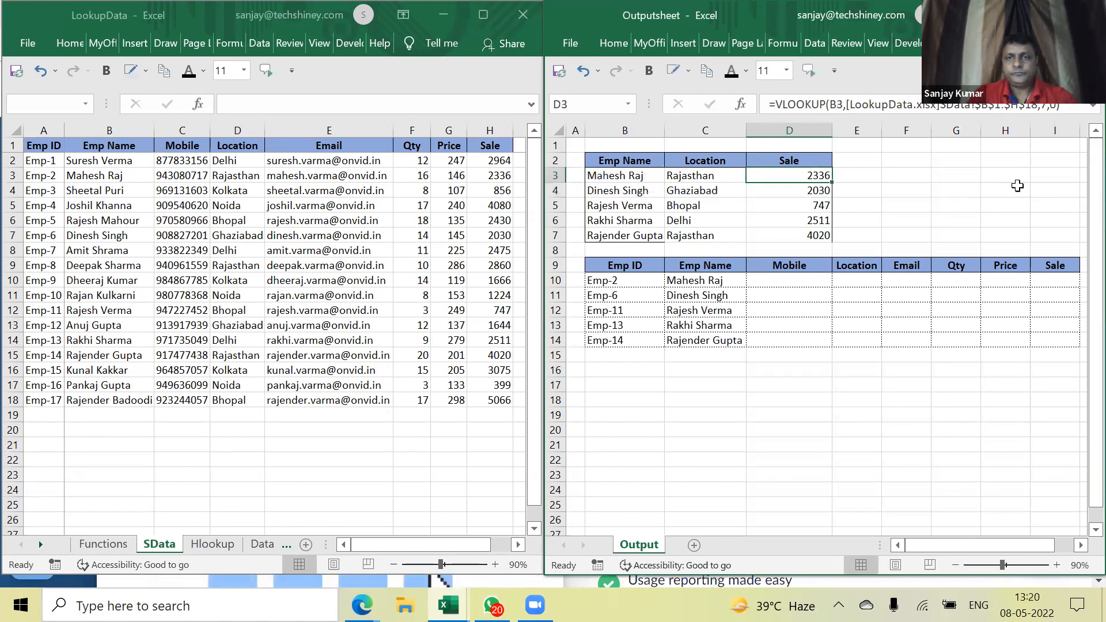
{"action": "key", "text": "Down"}
{"action": "key", "text": "Down"}
{"action": "key", "text": "Down"}
{"action": "key", "text": "Down"}
{"action": "key", "text": "Down"}
{"action": "key", "text": "Down"}
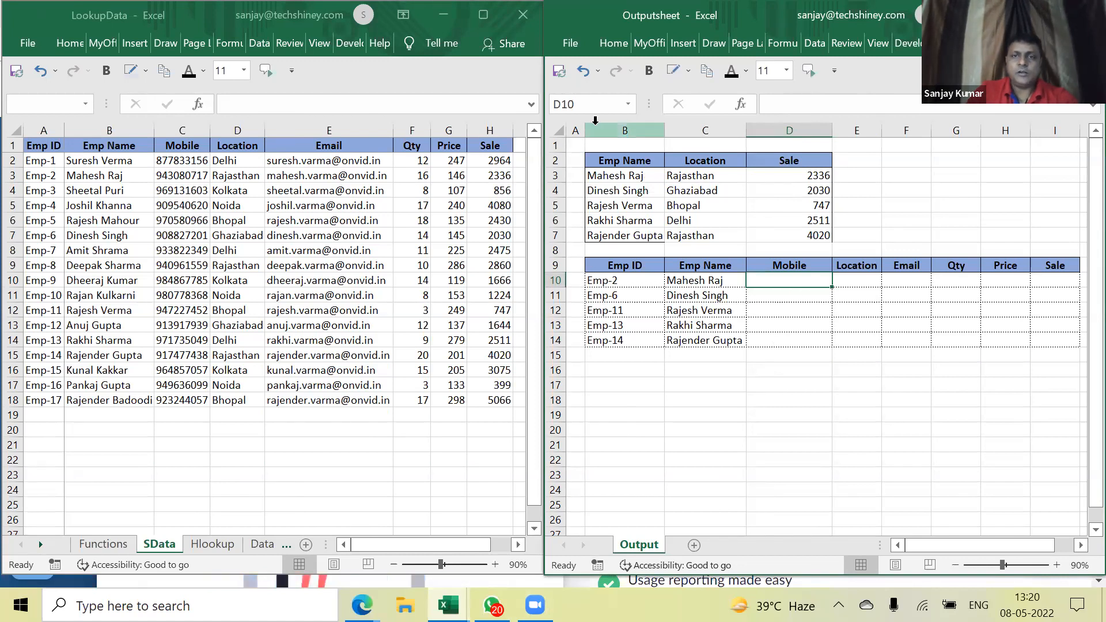
Narrow column A, then start D10's Mobile lookup with =vlookup(C10,
{"action": "left_click_drag", "start_coordinate": [584, 130], "coordinate": [576, 133]}
{"action": "left_click", "coordinate": [807, 176]}
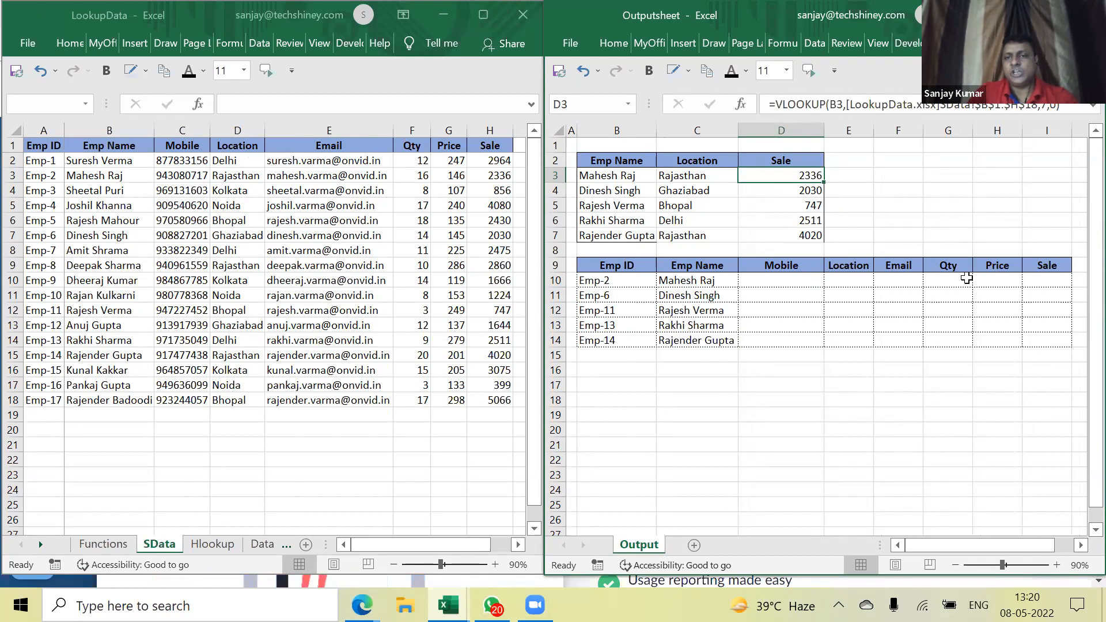
{"action": "left_click", "coordinate": [763, 285]}
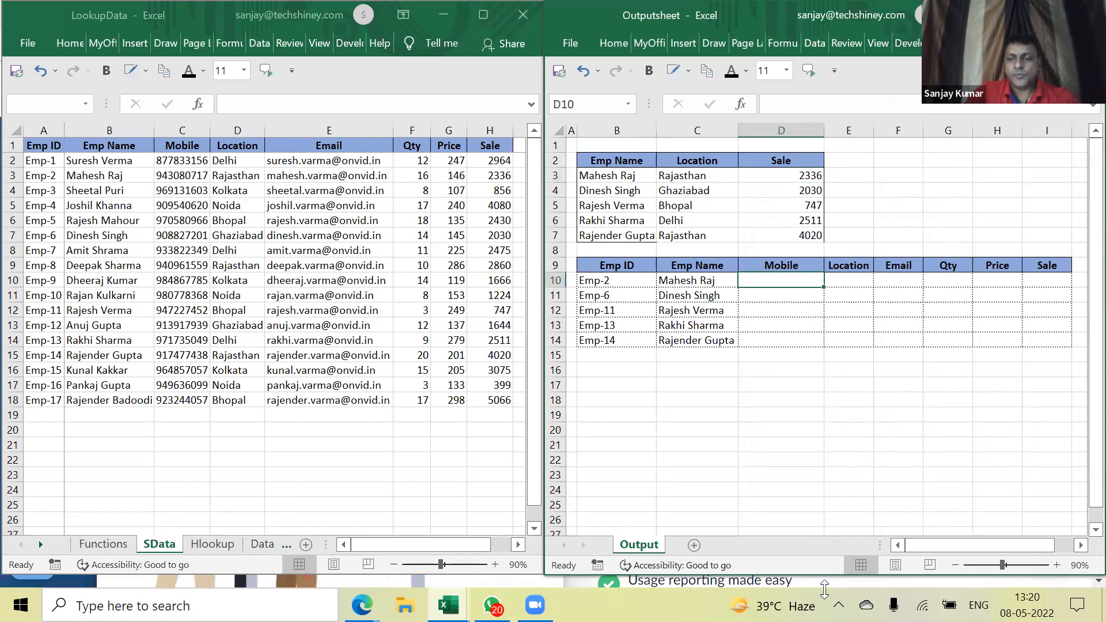
{"action": "type", "text": "=vlookup("}
{"action": "key", "text": "Left"}
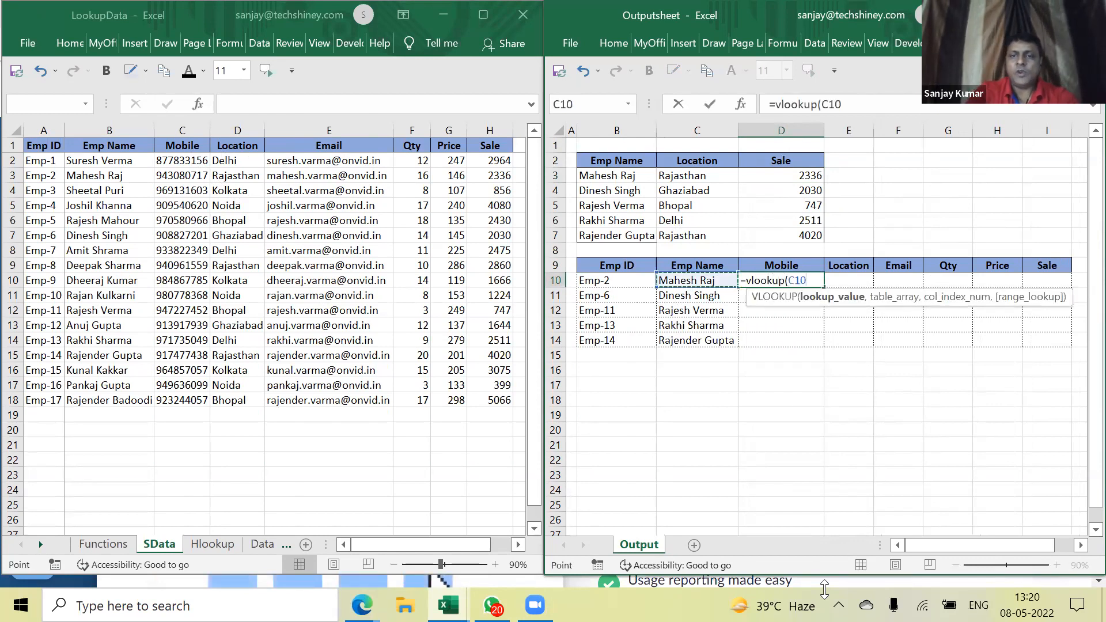
{"action": "type", "text": ","}
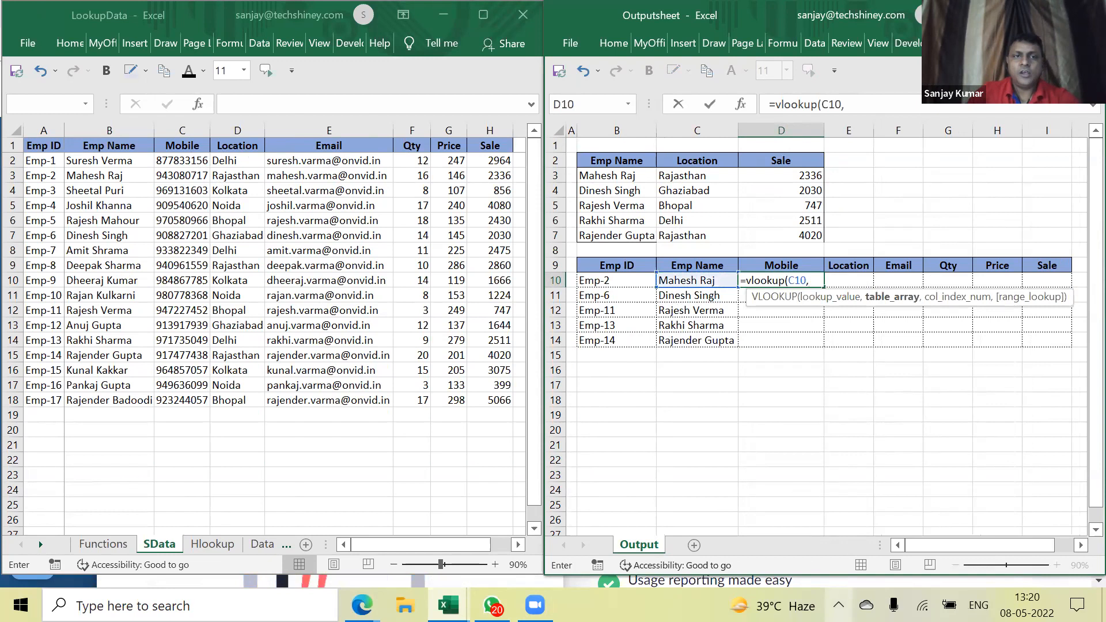
Point D10 at SData!$B$1:$H$18 with column 2, exact match, returning Emp-2's mobile number
{"action": "left_click", "coordinate": [111, 145]}
{"action": "left_click_drag", "start_coordinate": [110, 145], "coordinate": [496, 402]}
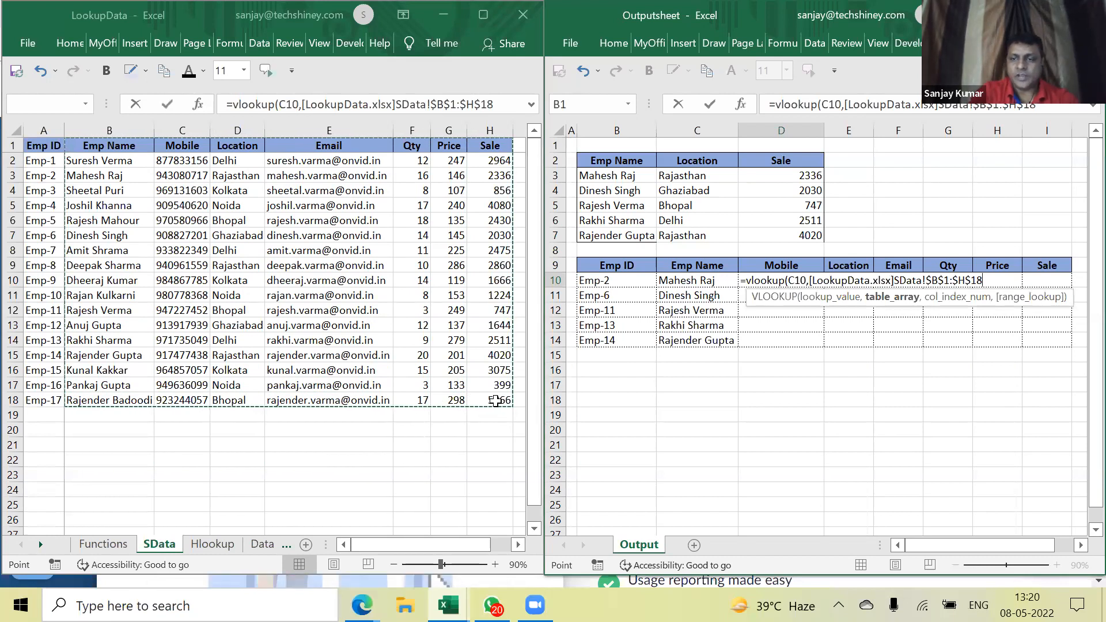
{"action": "type", "text": ","}
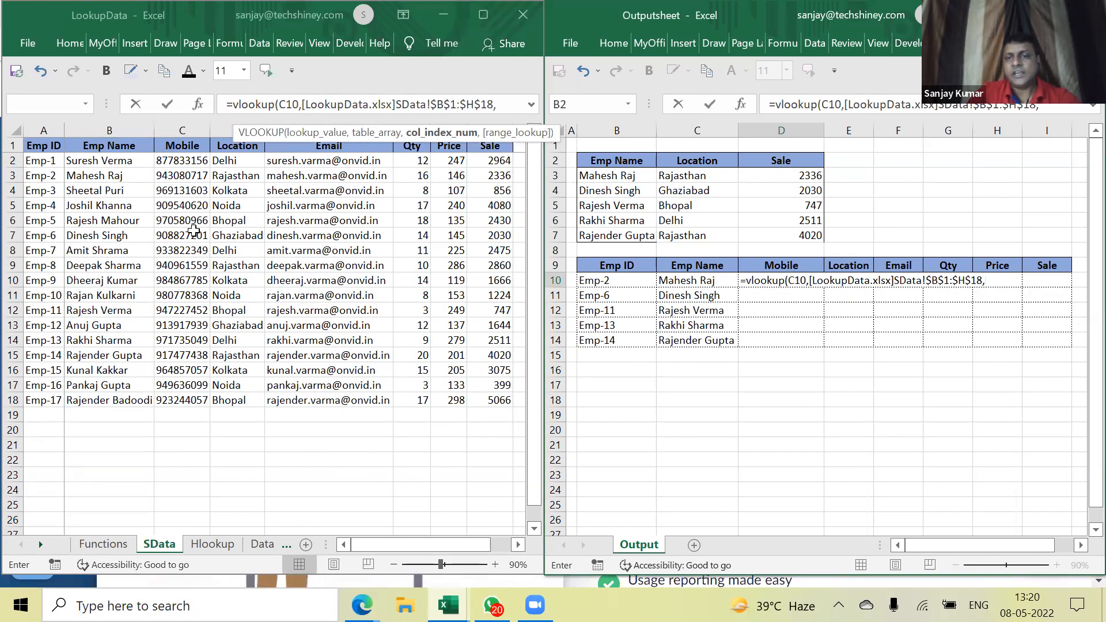
{"action": "type", "text": "2,0"}
{"action": "key", "text": "Return"}
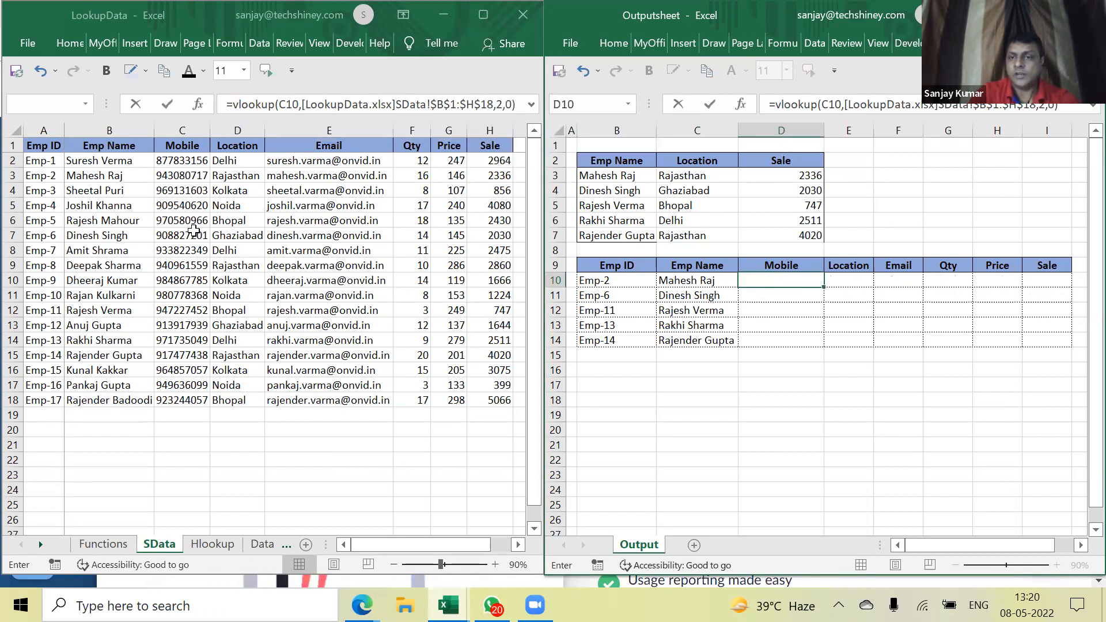
{"action": "key", "text": "Up"}
{"action": "key", "text": "Right"}
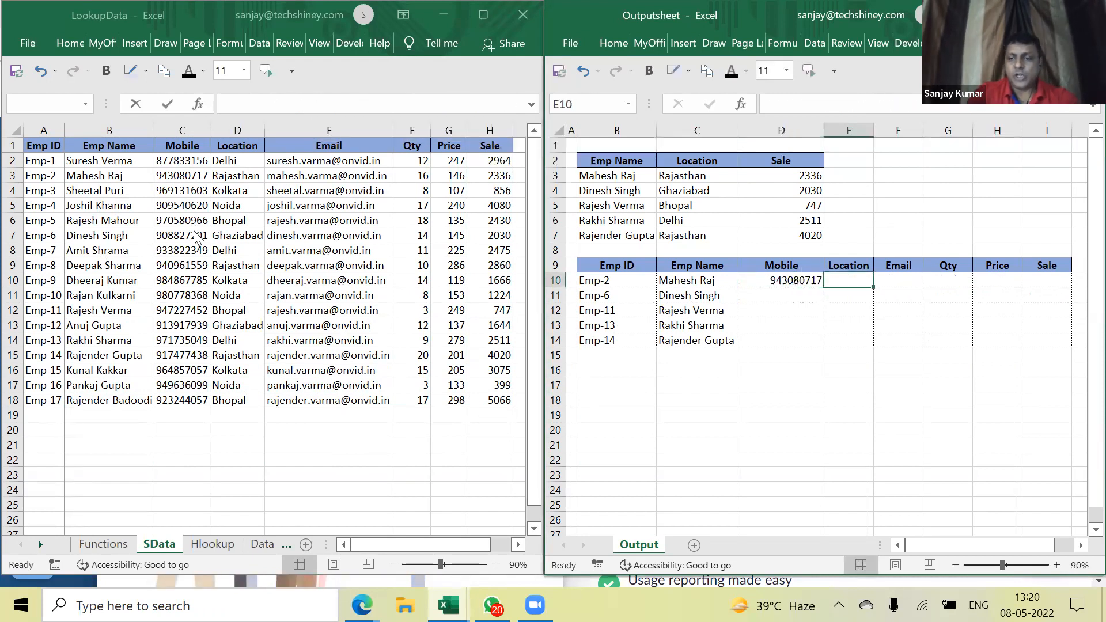
{"action": "type", "text": "=vlookup("}
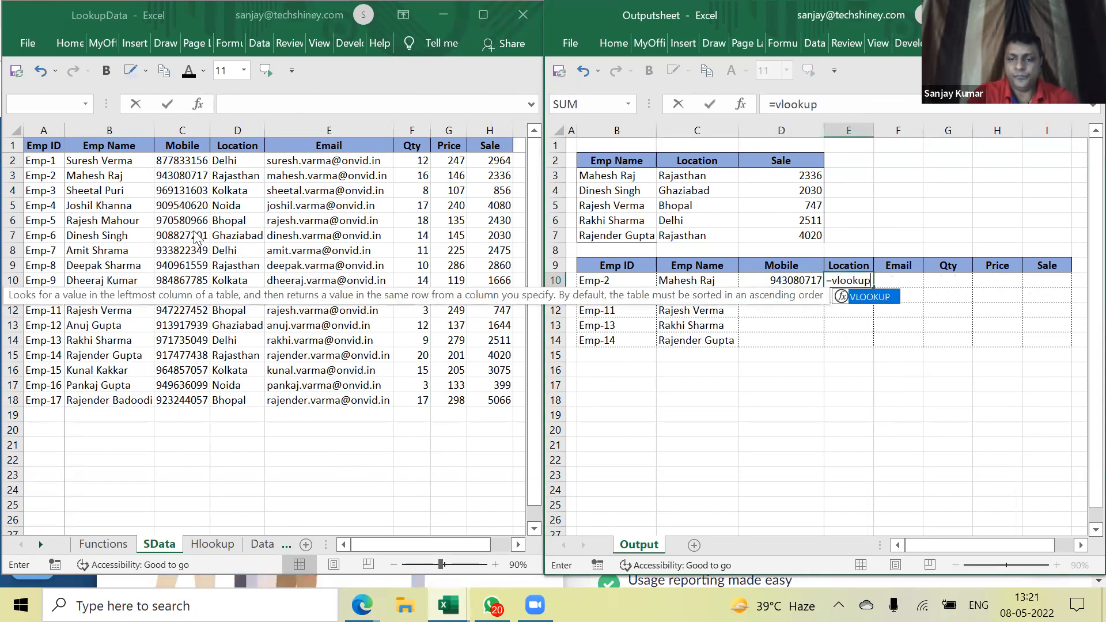
Complete E10 as =vlookup(C10,[LookupData.xlsx]SData!$B$1:$H$18,3,0), returning Rajasthan
{"action": "key", "text": "Left"}
{"action": "key", "text": "Left"}
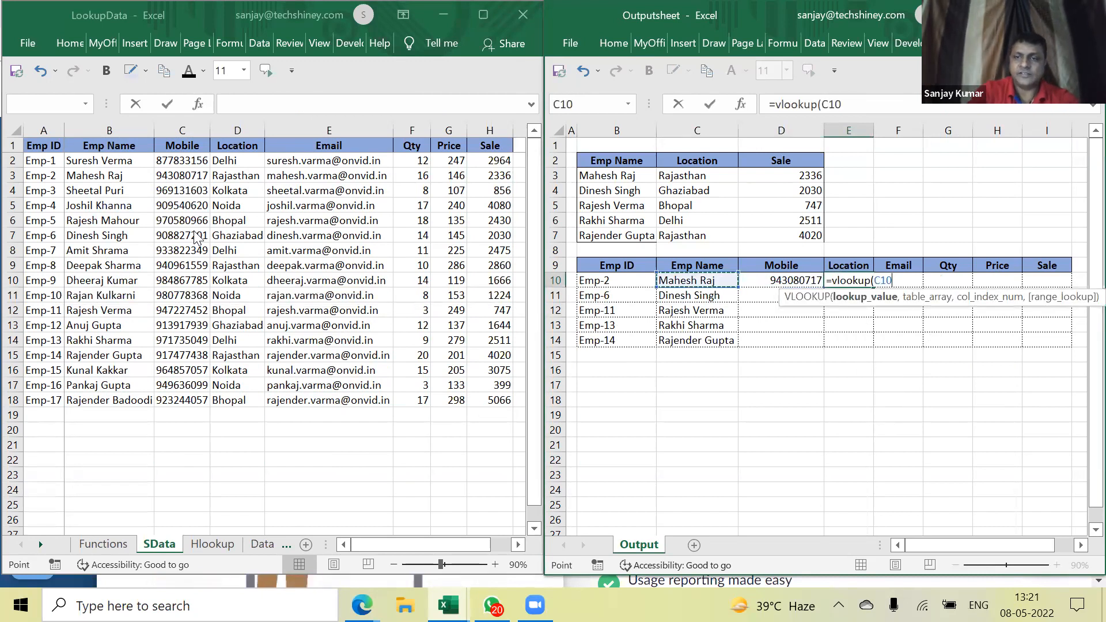
{"action": "type", "text": ","}
{"action": "left_click", "coordinate": [107, 151]}
{"action": "left_click_drag", "start_coordinate": [107, 149], "coordinate": [488, 402]}
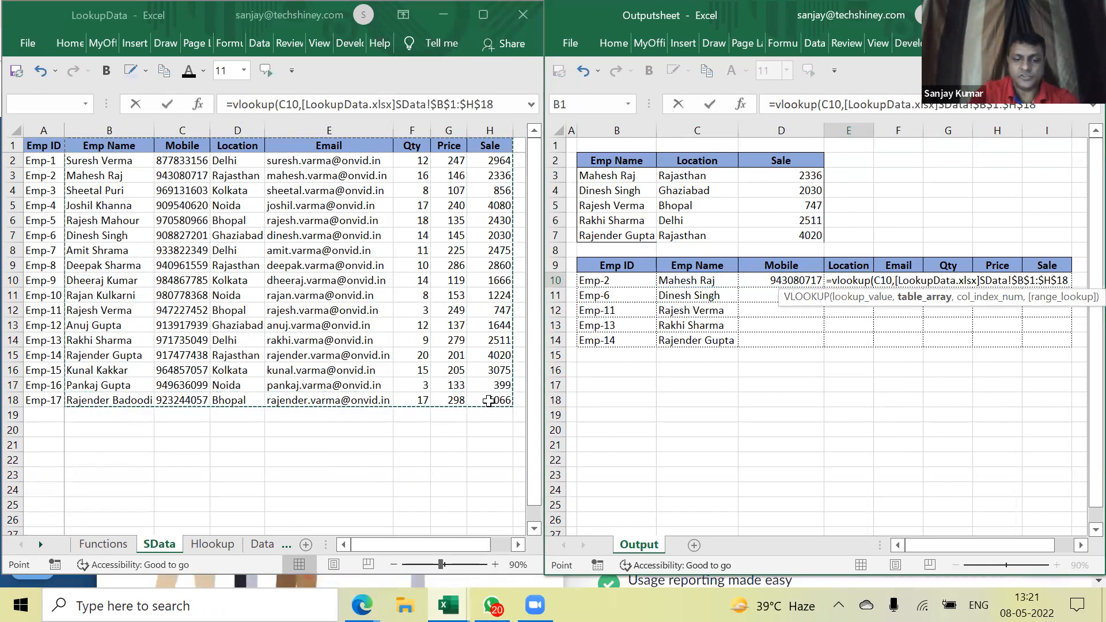
{"action": "type", "text": ",3,"}
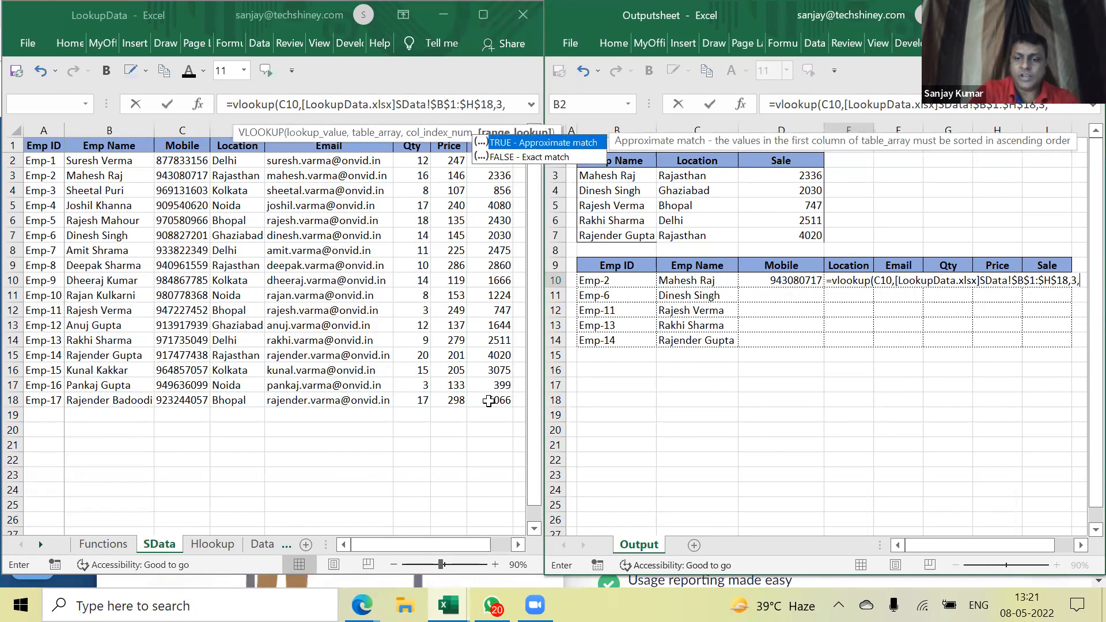
{"action": "type", "text": "0"}
{"action": "key", "text": "Return"}
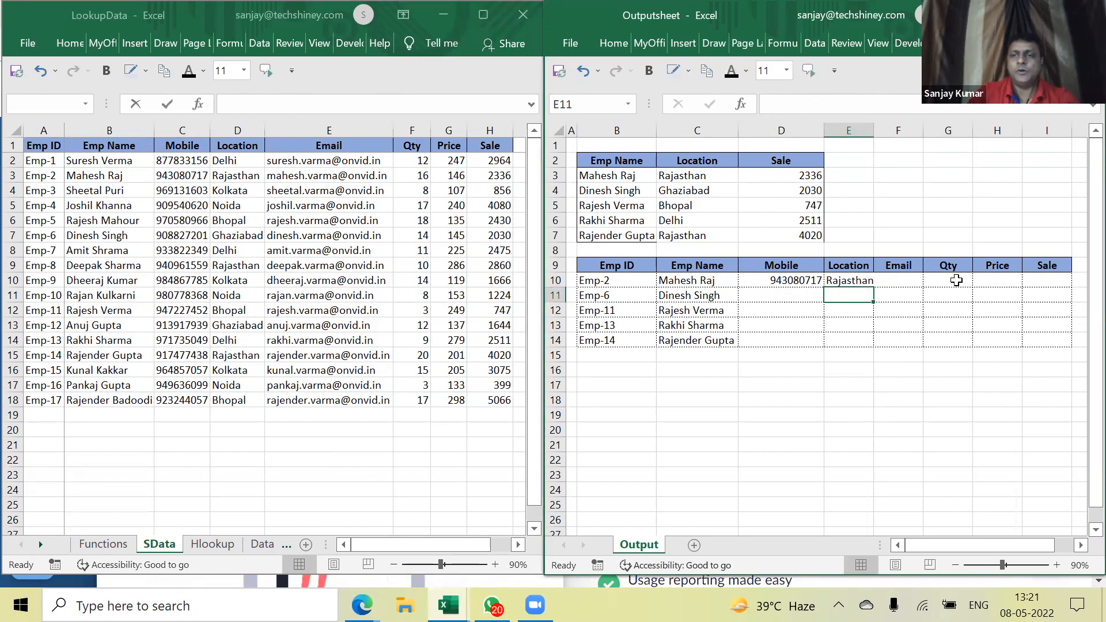
{"action": "left_click", "coordinate": [888, 285]}
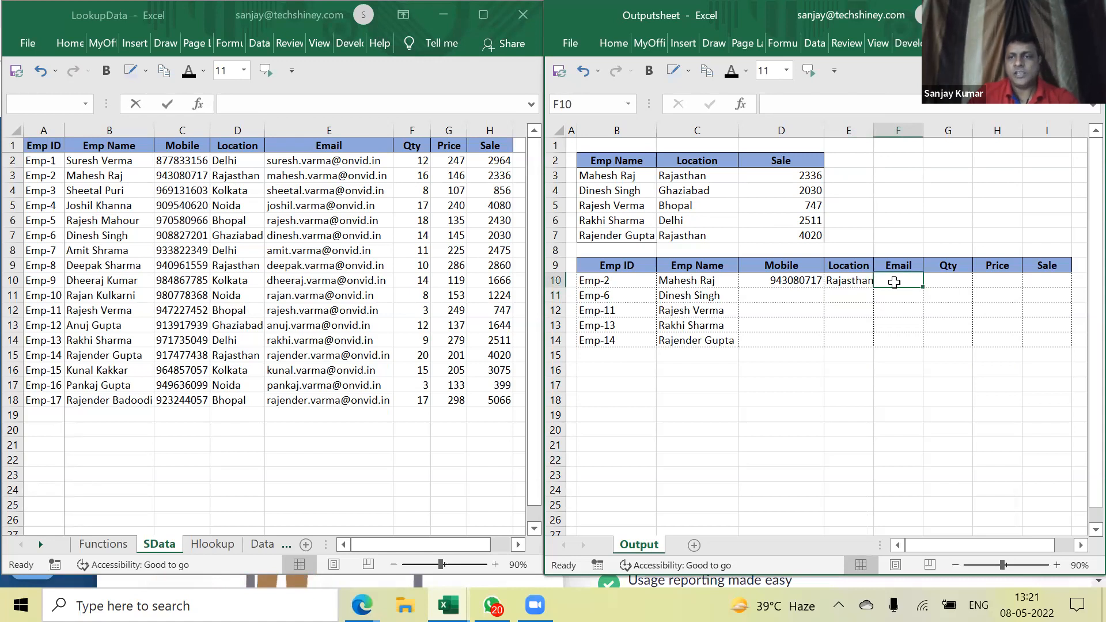
Enter an exact-match VLOOKUP on C10 against SData!$B$1:$H$18 column 4 in F10 for Emp-2's email
{"action": "type", "text": "="}
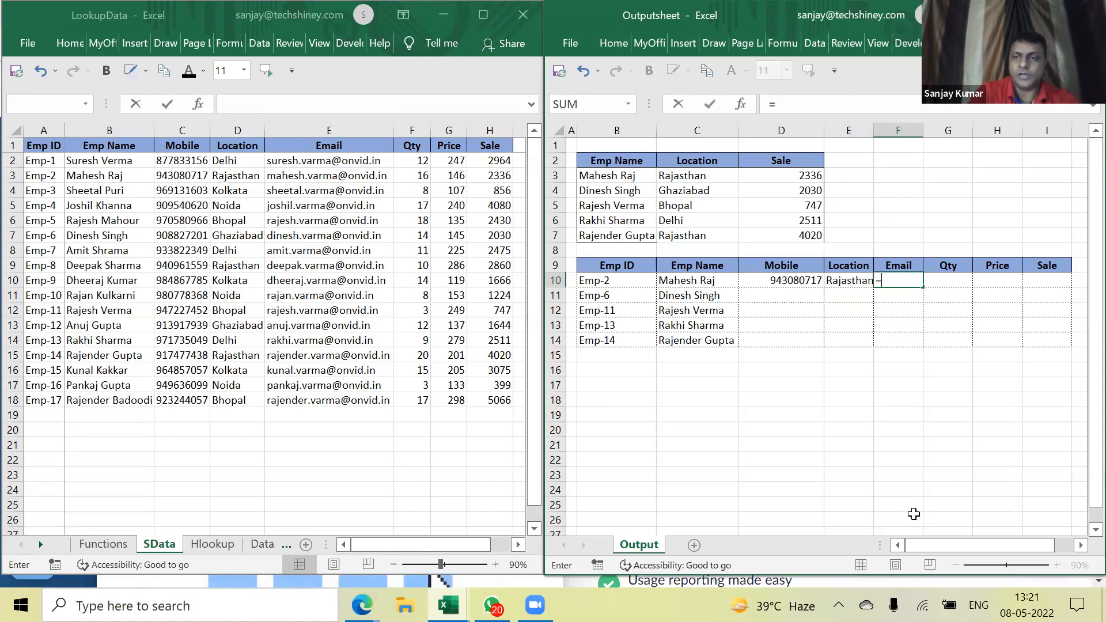
{"action": "type", "text": "vlookup("}
{"action": "key", "text": "Left"}
{"action": "key", "text": "Left"}
{"action": "key", "text": "Left"}
{"action": "type", "text": ","}
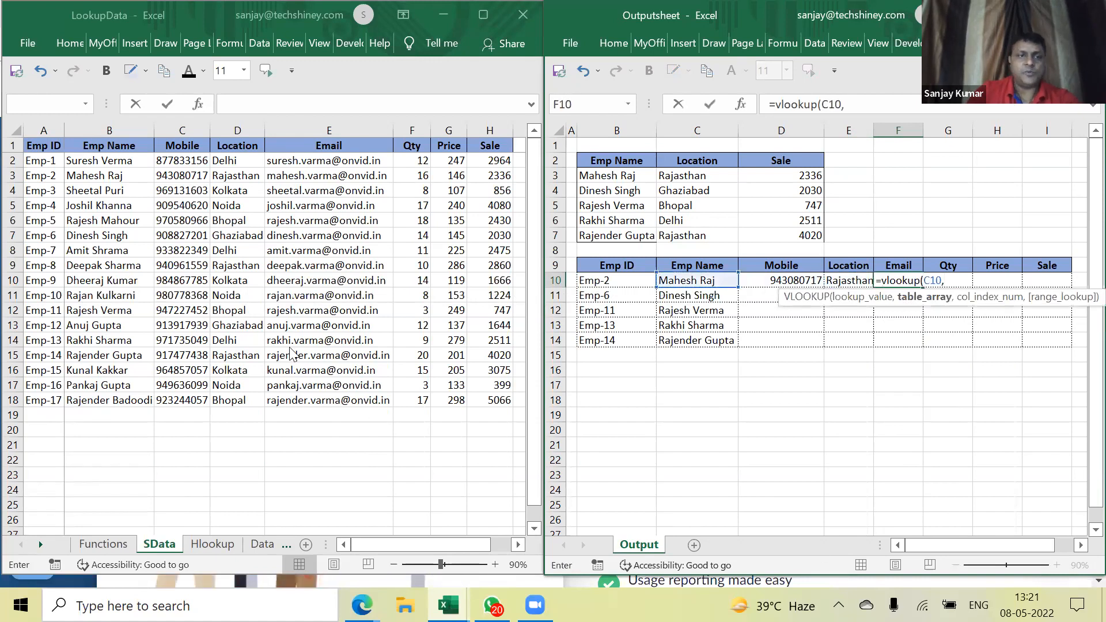
{"action": "left_click", "coordinate": [121, 145]}
{"action": "left_click_drag", "start_coordinate": [121, 146], "coordinate": [493, 399]}
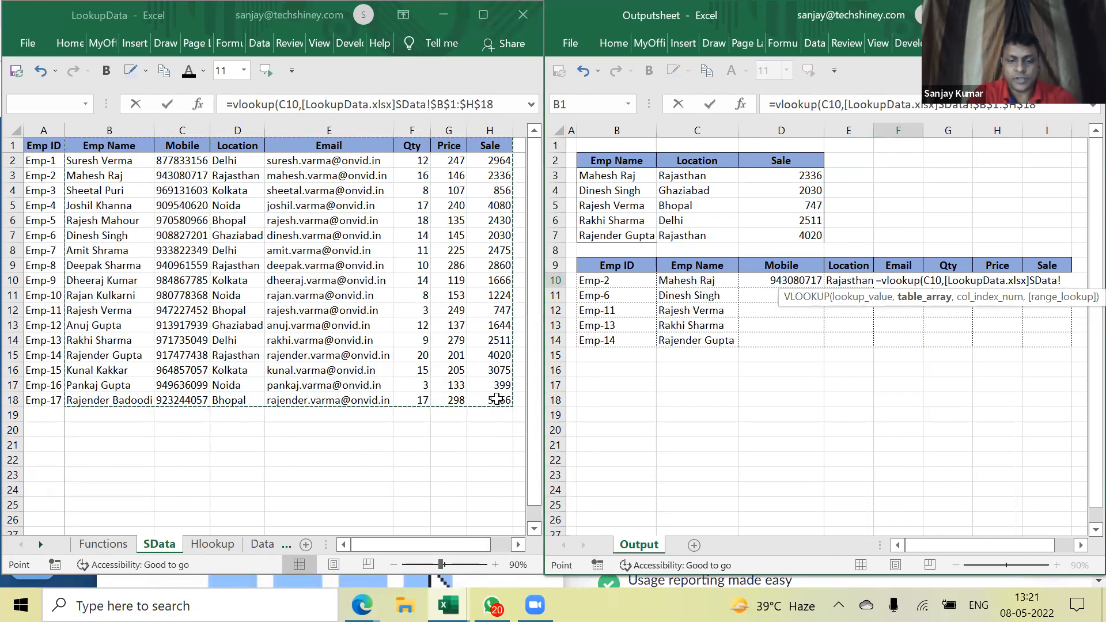
{"action": "type", "text": ",4,0"}
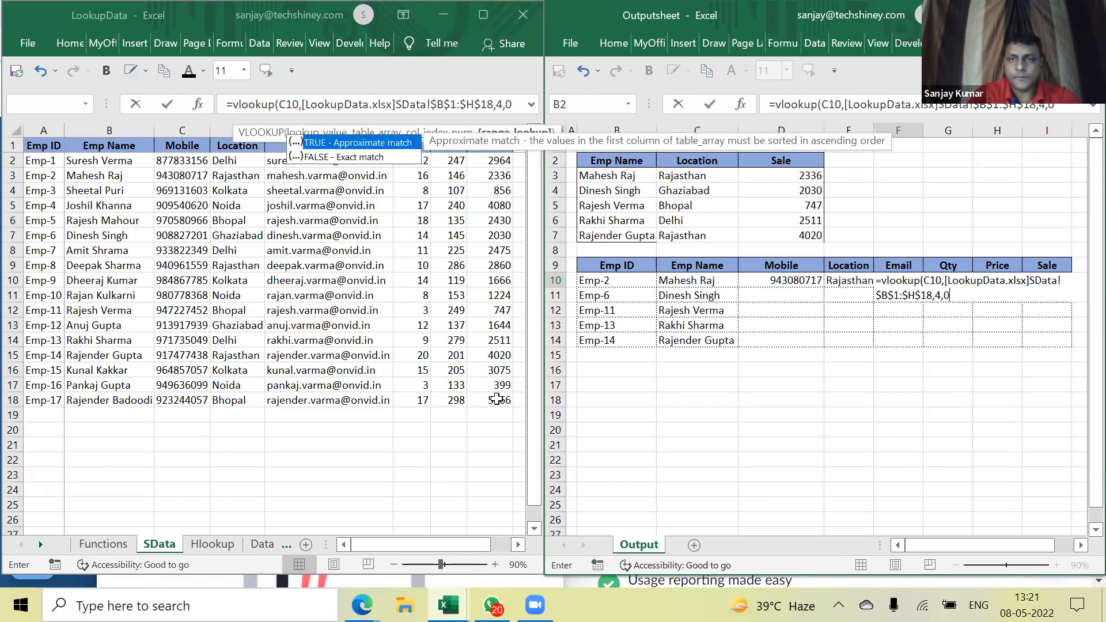
{"action": "key", "text": "Return"}
{"action": "key", "text": "Up"}
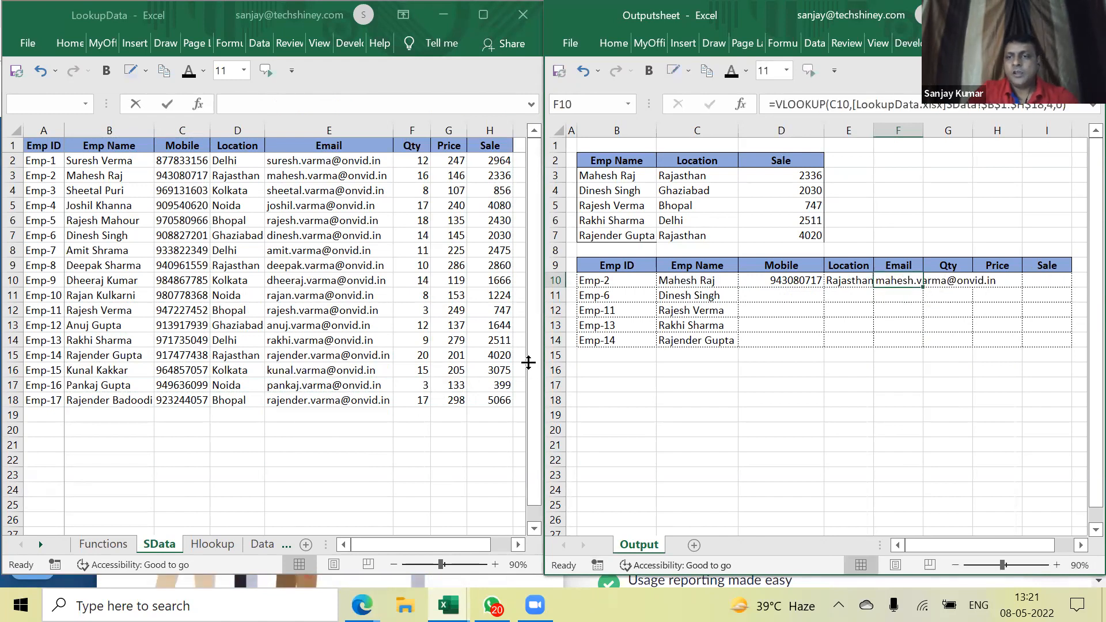
{"action": "left_click", "coordinate": [810, 284]}
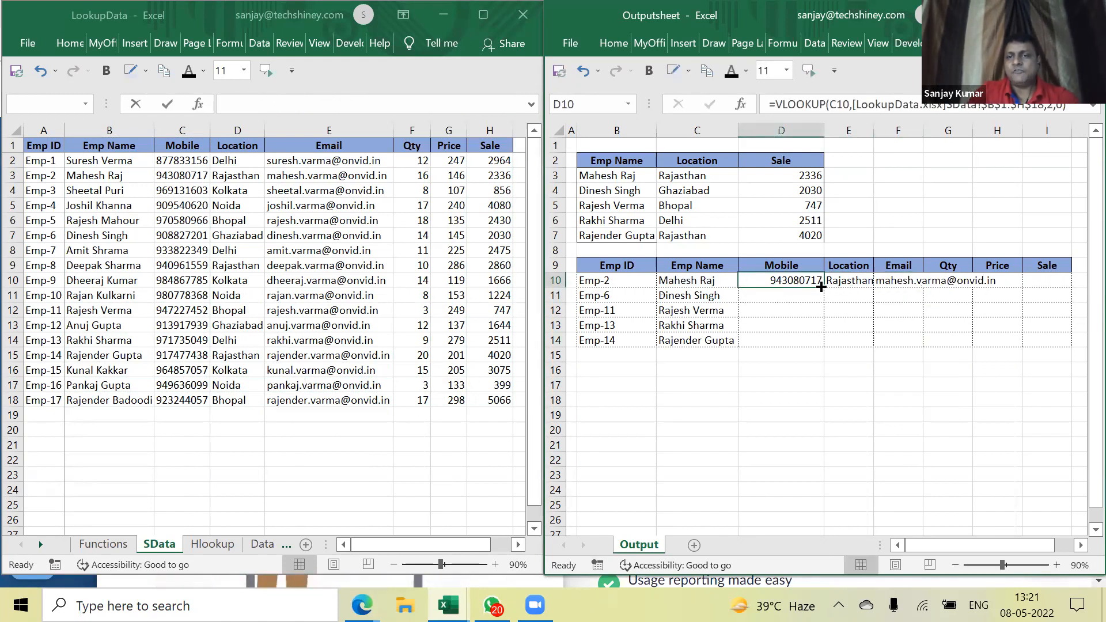
Fill D10's Mobile lookup across to I10; E10:I10 show #N/A from the shifted lookup value
{"action": "left_click_drag", "start_coordinate": [821, 287], "coordinate": [1050, 280]}
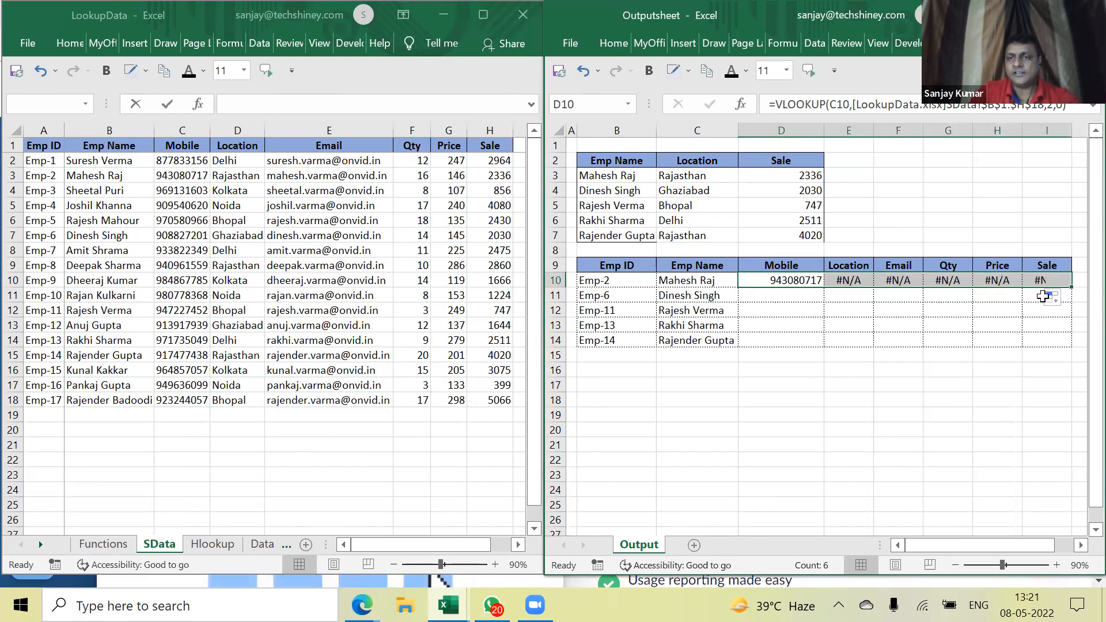
{"action": "left_click", "coordinate": [794, 282]}
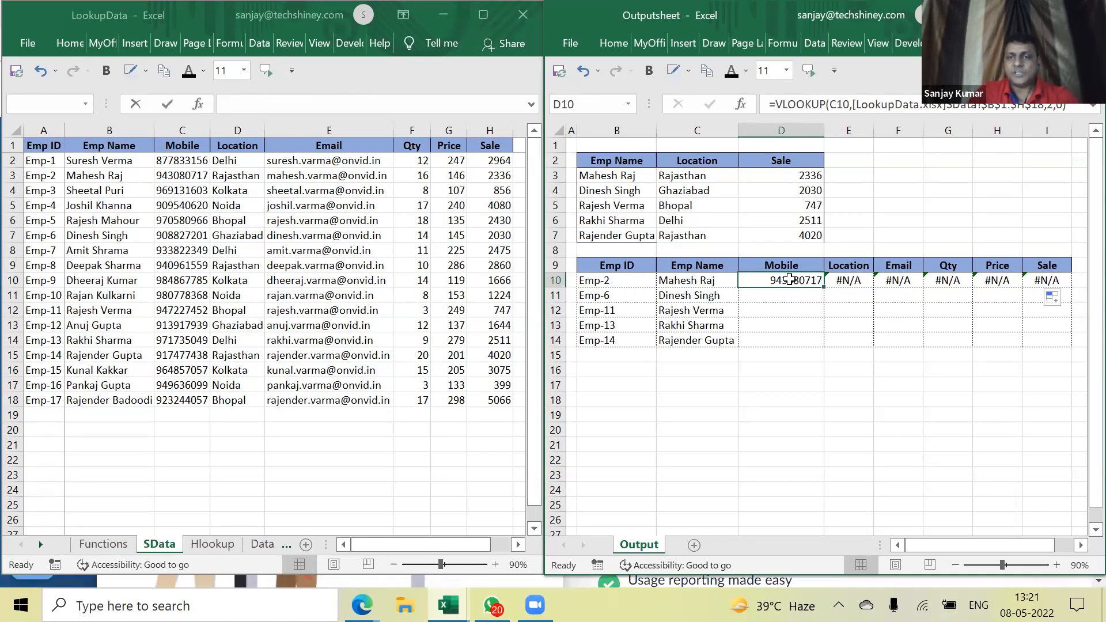
{"action": "left_click_drag", "start_coordinate": [825, 288], "coordinate": [1058, 288]}
{"action": "left_click", "coordinate": [853, 279]}
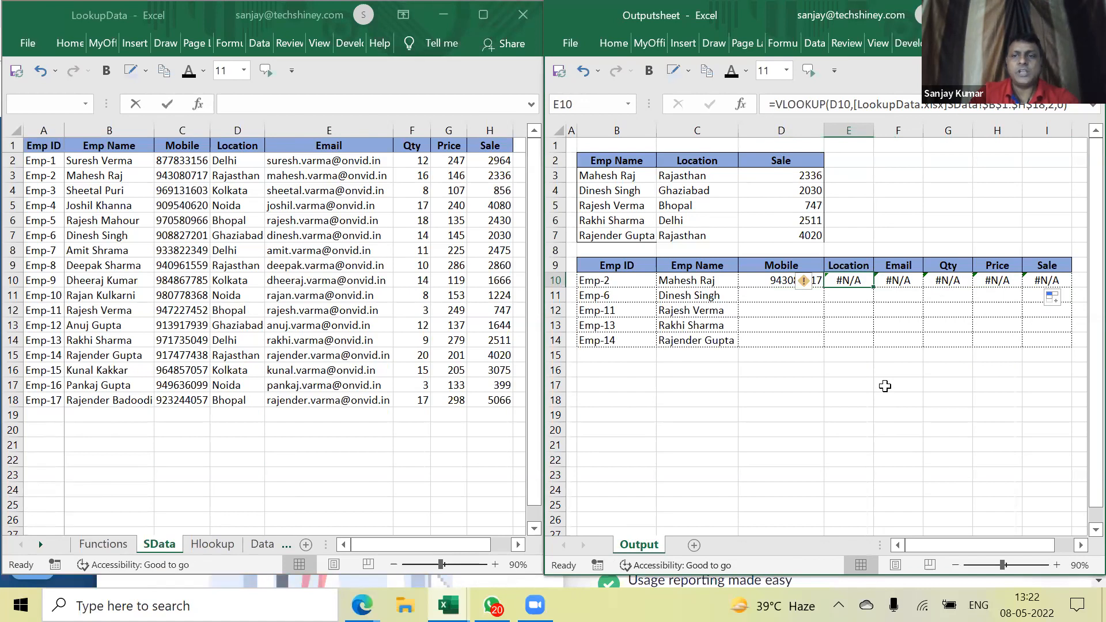
{"action": "double_click", "coordinate": [772, 280]}
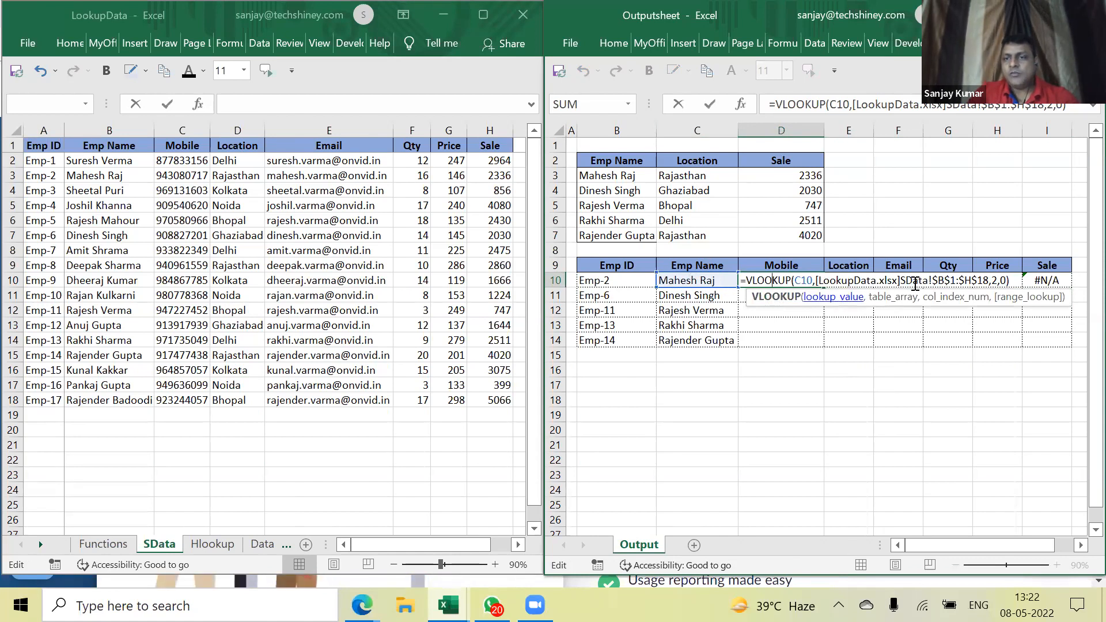
Inspect E10's copied formula to see its shifted lookup reference
{"action": "key", "text": "ctrl+Return"}
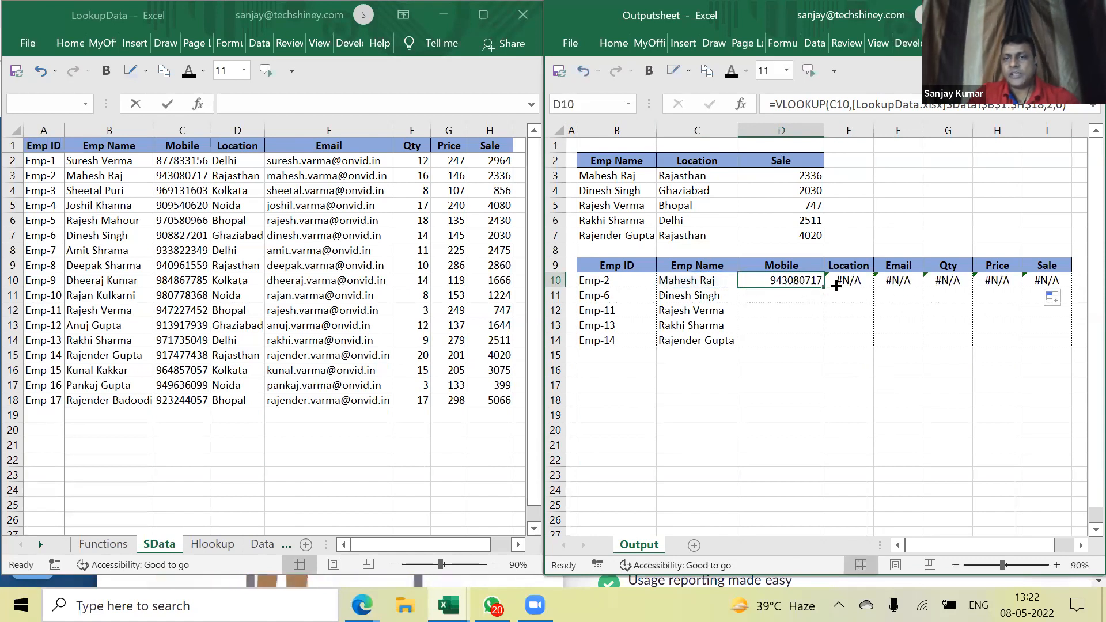
{"action": "left_click", "coordinate": [858, 280]}
{"action": "double_click", "coordinate": [860, 283]}
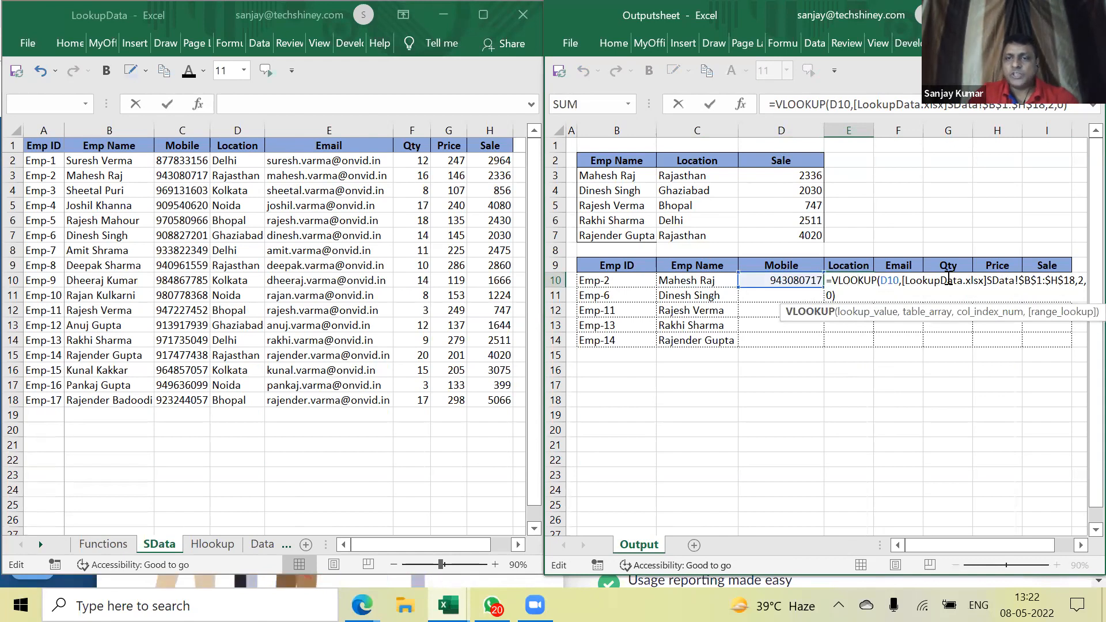
{"action": "key", "text": "ctrl+Return"}
Lock D10's lookup value as $C10 and refill the formula across to I10
{"action": "left_click", "coordinate": [793, 280]}
{"action": "double_click", "coordinate": [793, 281]}
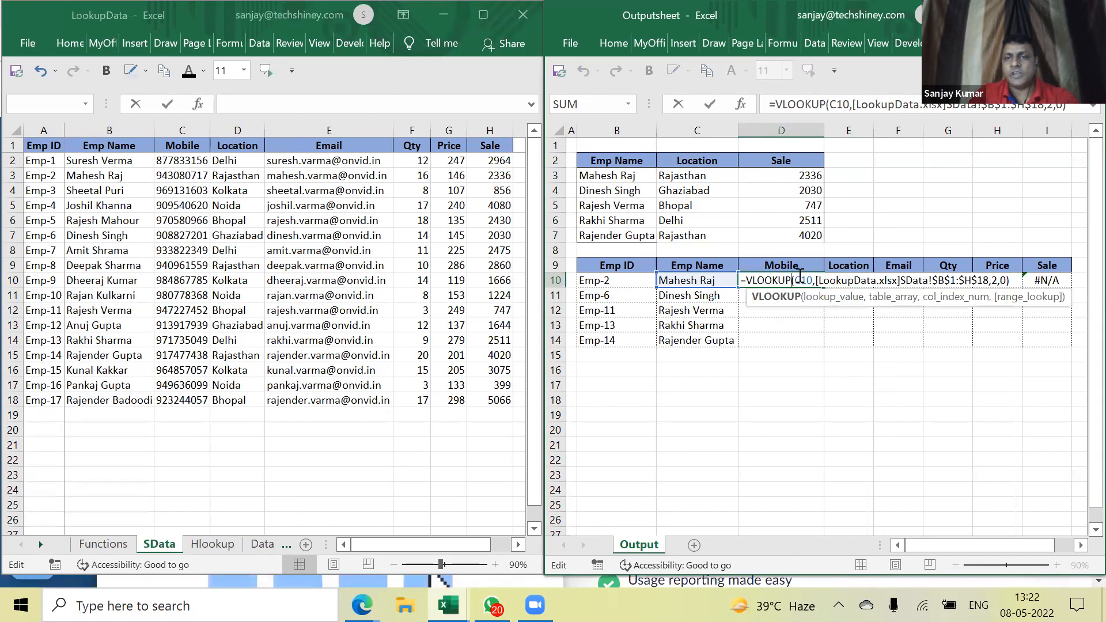
{"action": "mouse_move", "coordinate": [795, 279]}
{"action": "left_mouse_down"}
{"action": "mouse_move", "coordinate": [814, 279]}
{"action": "mouse_move", "coordinate": [798, 278]}
{"action": "left_mouse_up"}
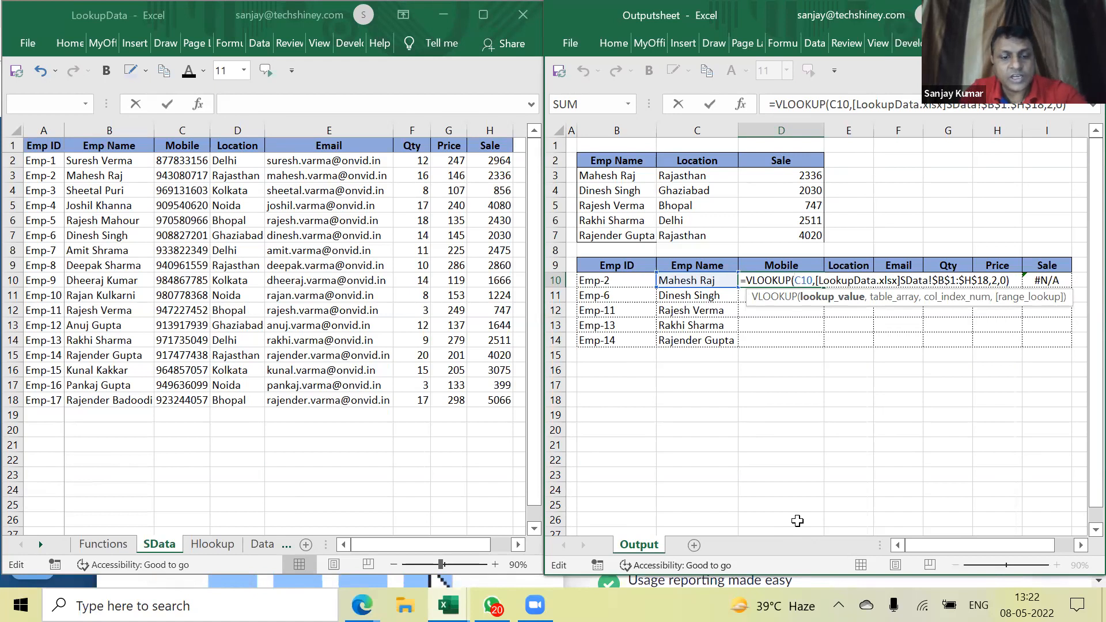
{"action": "type", "text": "$"}
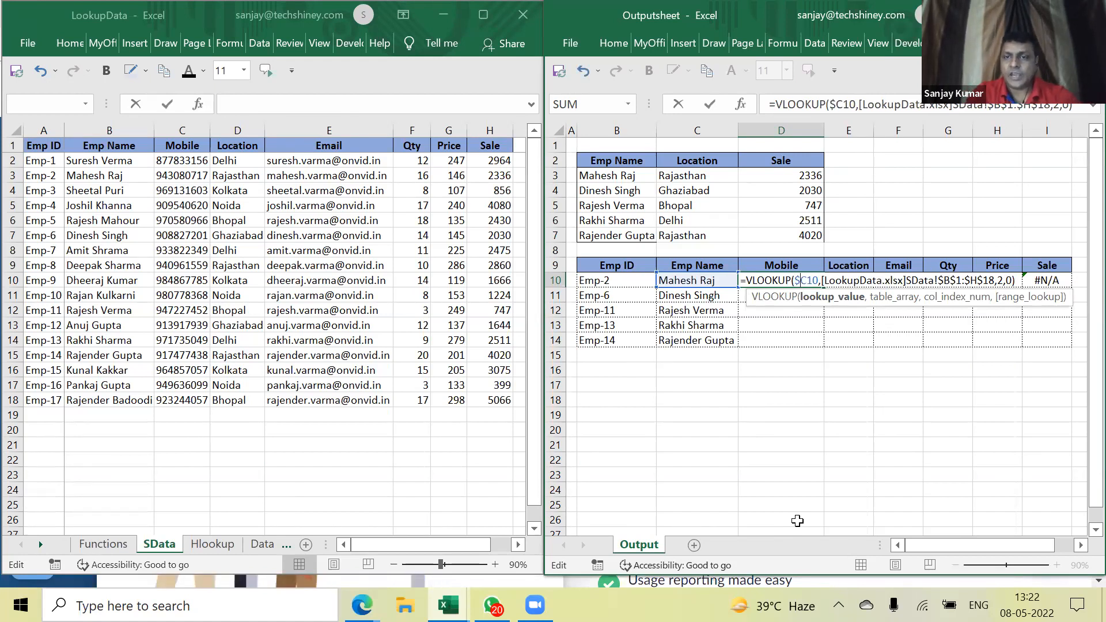
{"action": "key", "text": "Return"}
{"action": "key", "text": "Up"}
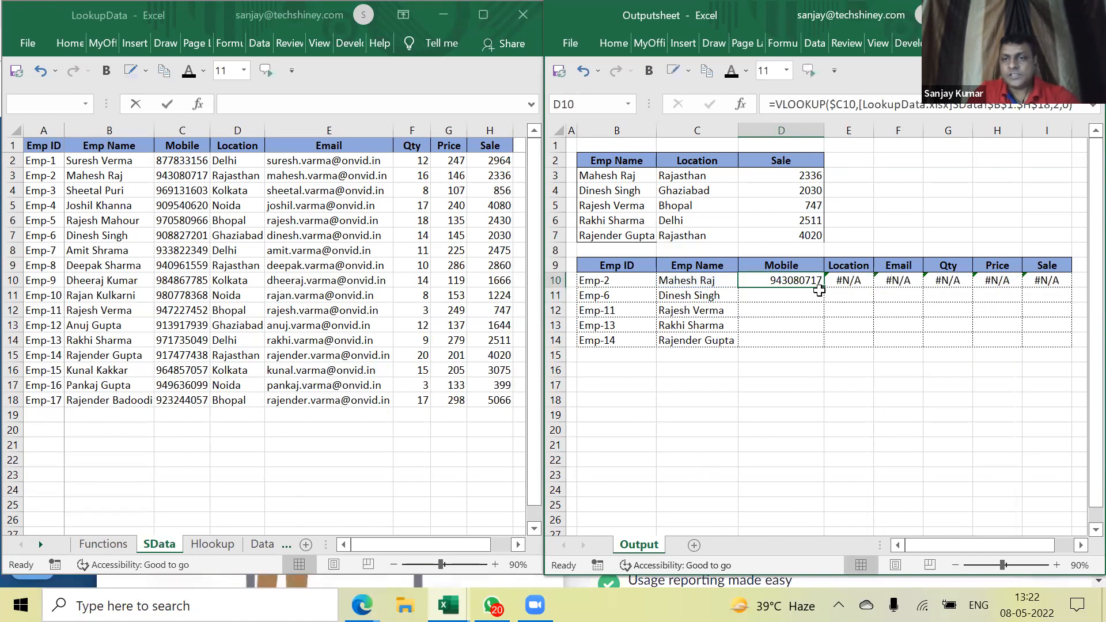
{"action": "left_click_drag", "start_coordinate": [824, 288], "coordinate": [1048, 281]}
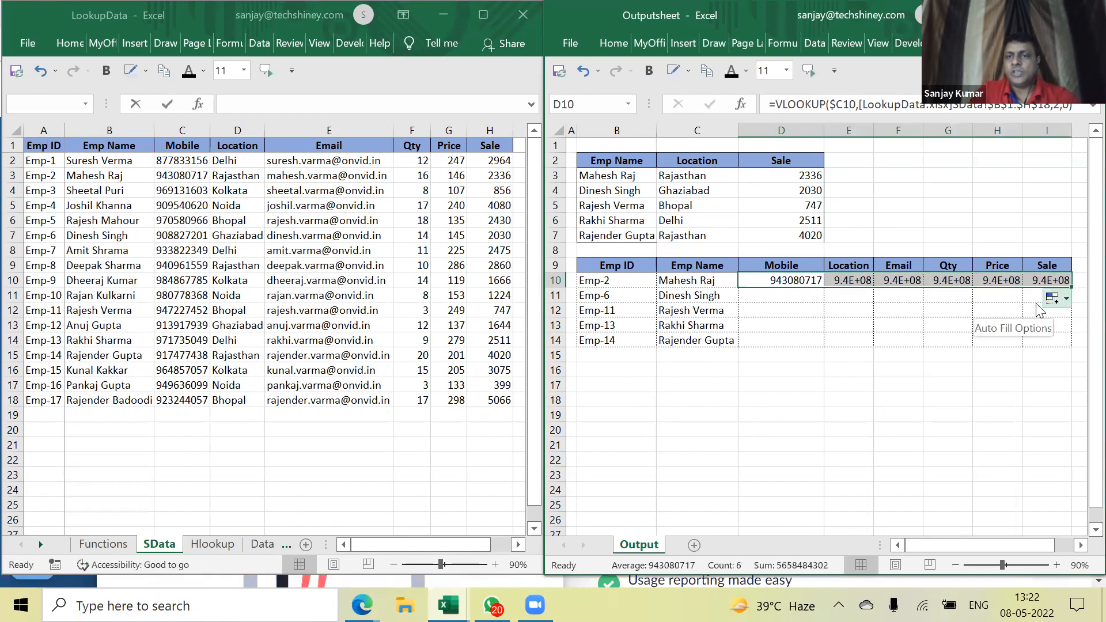
{"action": "left_click_drag", "start_coordinate": [782, 129], "coordinate": [844, 133]}
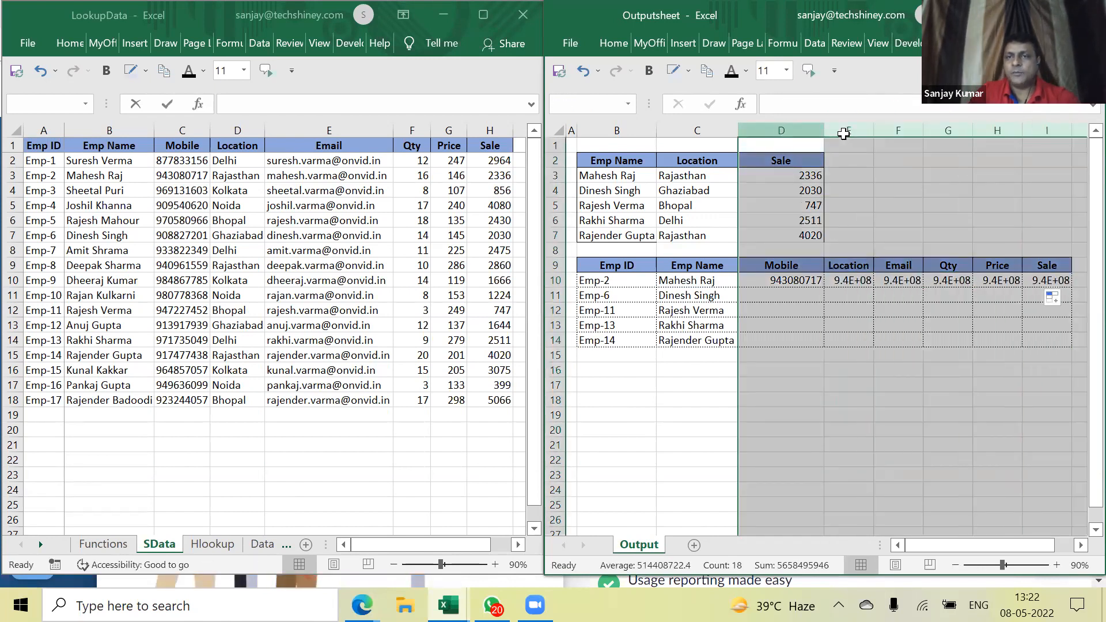
Autofit columns D:I and compare the copied formulas across row 10
{"action": "double_click", "coordinate": [875, 132]}
{"action": "left_click", "coordinate": [830, 370]}
{"action": "left_click", "coordinate": [912, 299]}
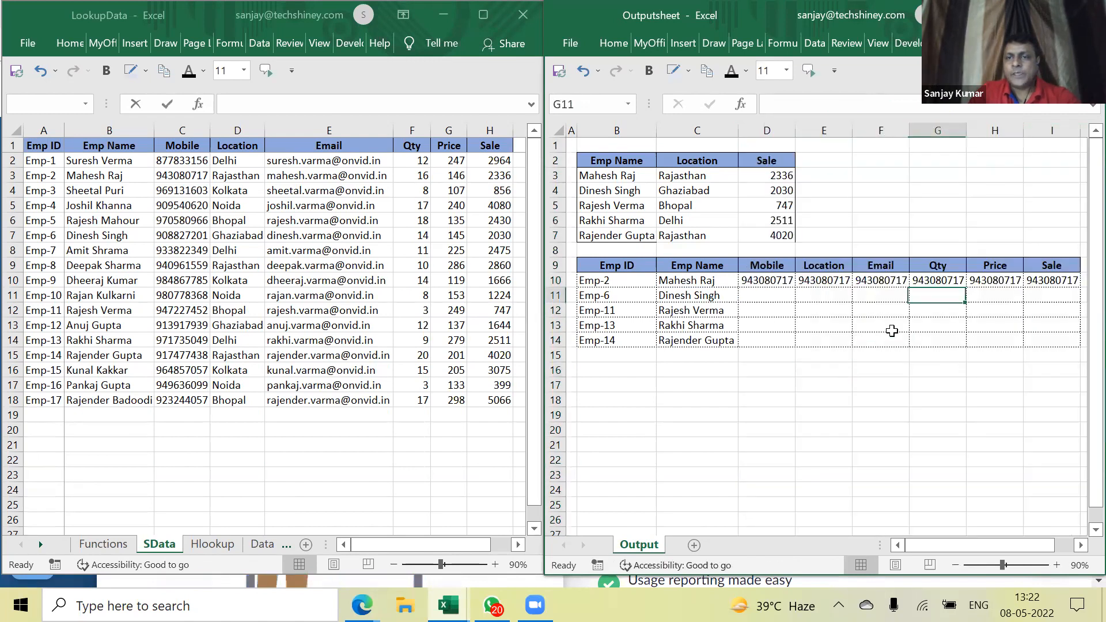
{"action": "left_click", "coordinate": [753, 281]}
{"action": "left_click", "coordinate": [812, 282]}
{"action": "left_click", "coordinate": [901, 282]}
{"action": "left_click", "coordinate": [962, 281]}
{"action": "left_click", "coordinate": [1074, 281]}
{"action": "left_click", "coordinate": [771, 280]}
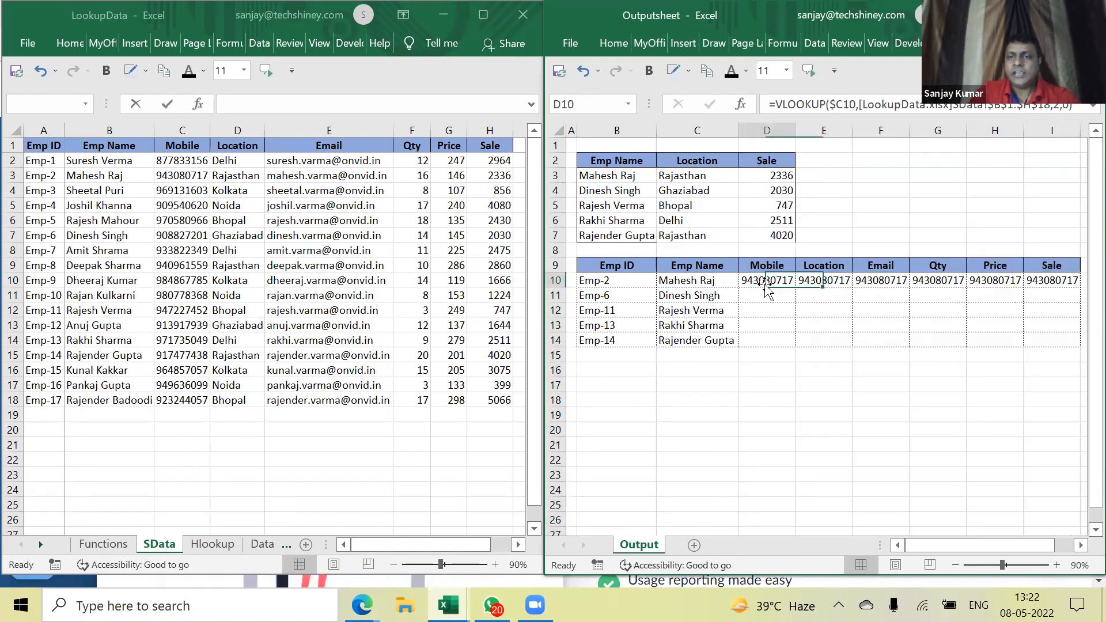
{"action": "left_click", "coordinate": [828, 284]}
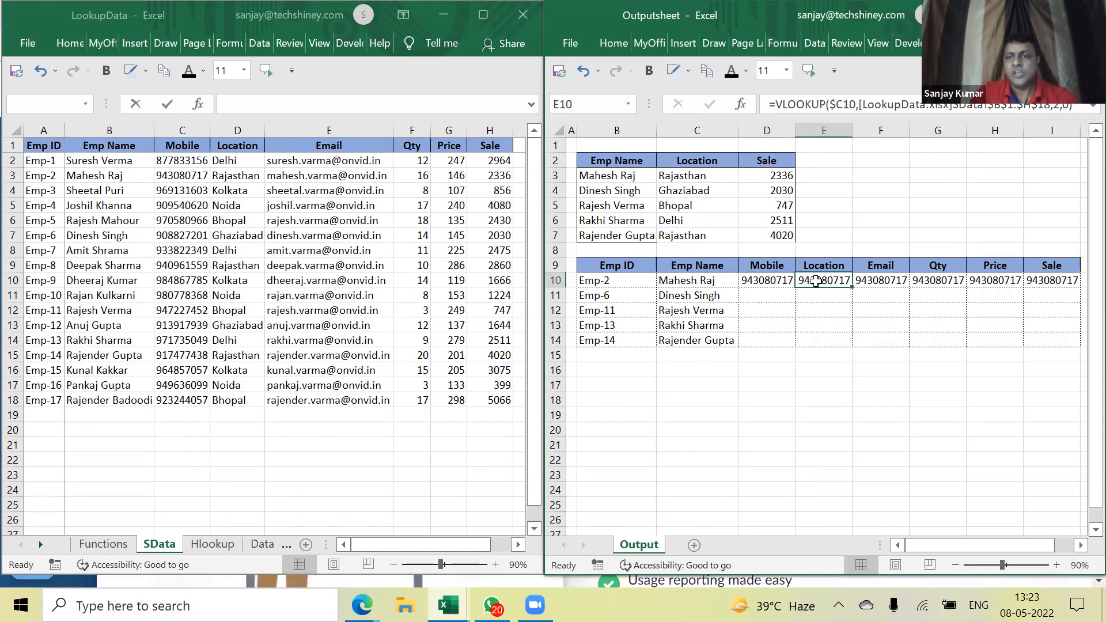
Change E10's column index to 3 for Location and F10's to 4 for Email
{"action": "double_click", "coordinate": [770, 281]}
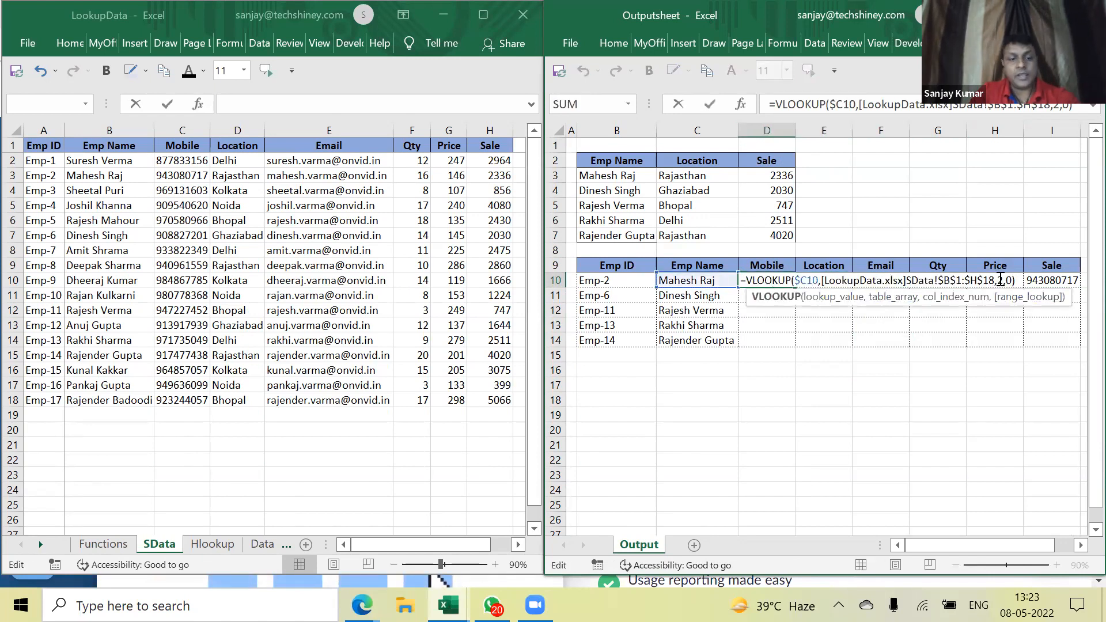
{"action": "key", "text": "Tab"}
{"action": "key", "text": "F2"}
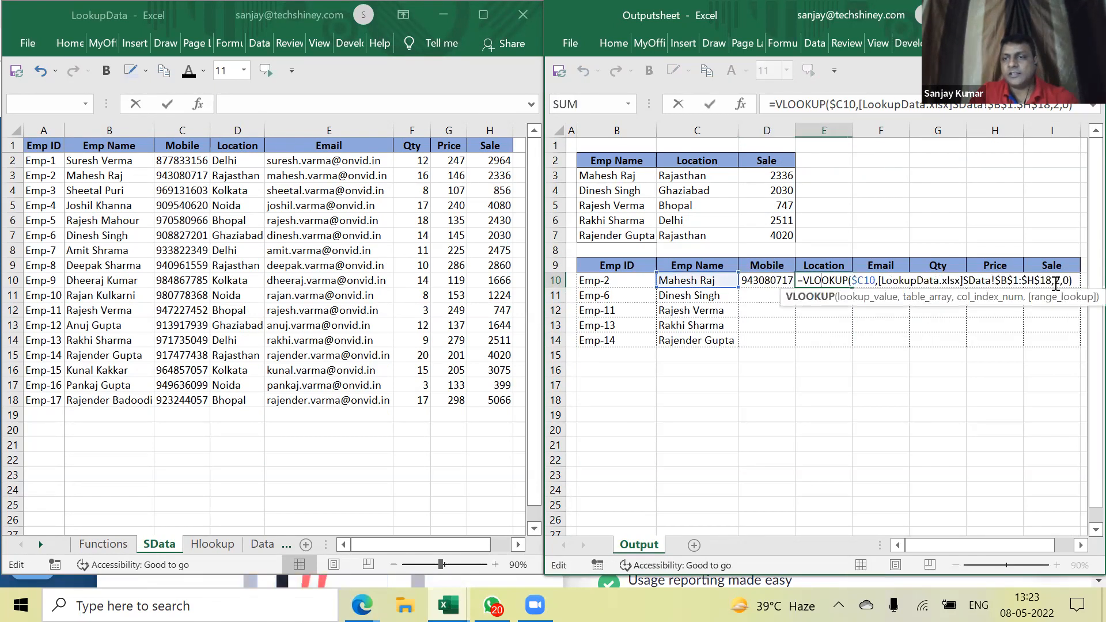
{"action": "left_click", "coordinate": [1060, 281]}
{"action": "key", "text": "BackSpace"}
{"action": "type", "text": "3"}
{"action": "key", "text": "Tab"}
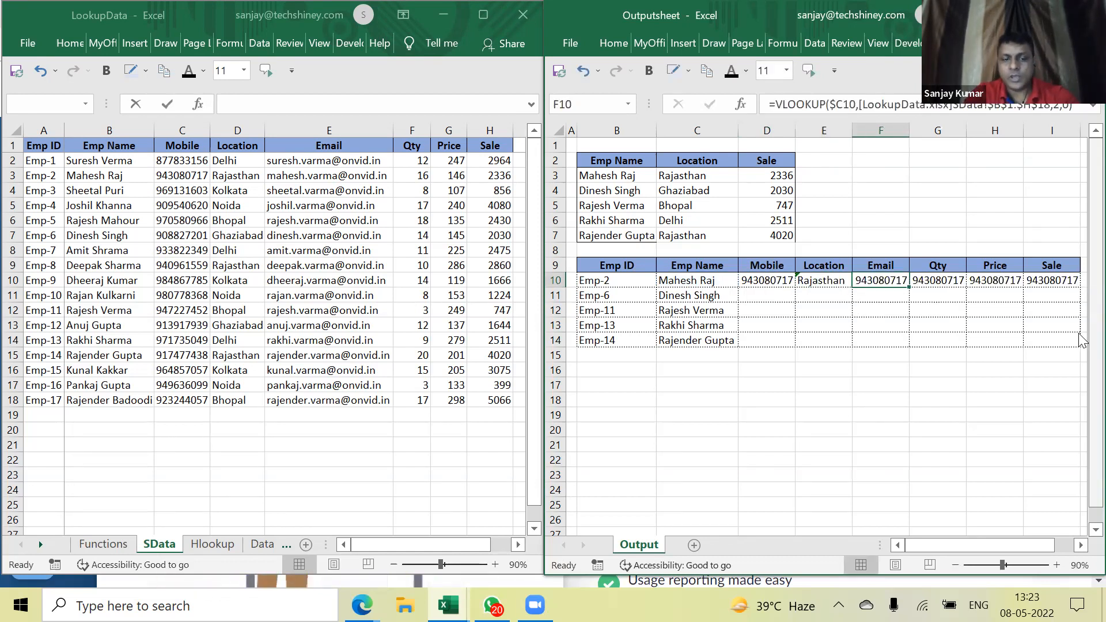
{"action": "key", "text": "F2"}
{"action": "key", "text": "Left"}
{"action": "key", "text": "Left"}
{"action": "key", "text": "Left"}
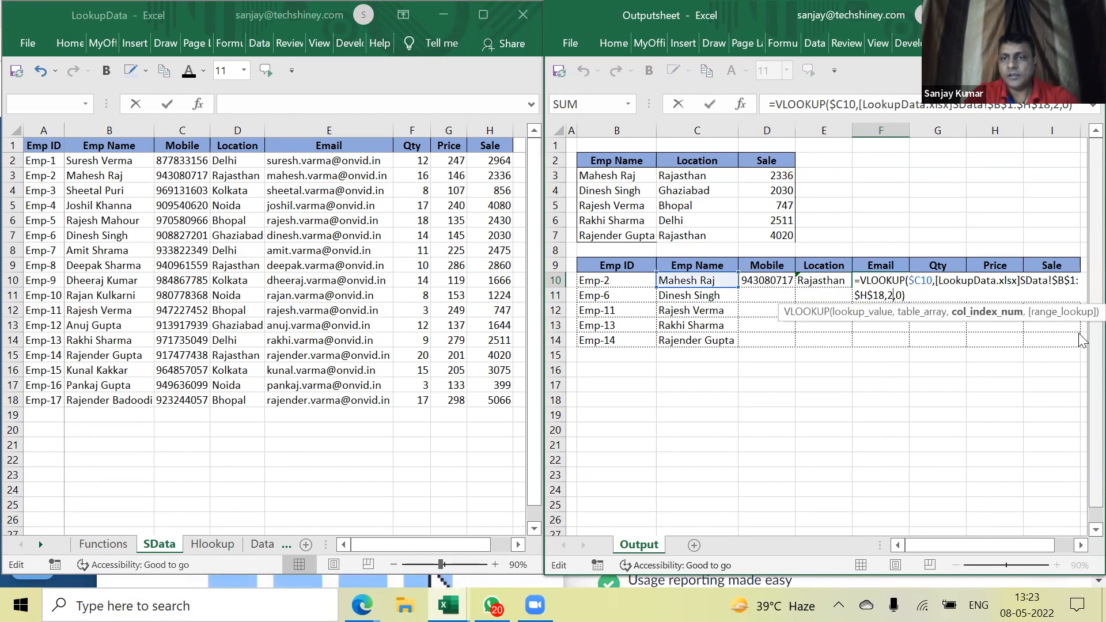
{"action": "type", "text": "4"}
{"action": "key", "text": "Tab"}
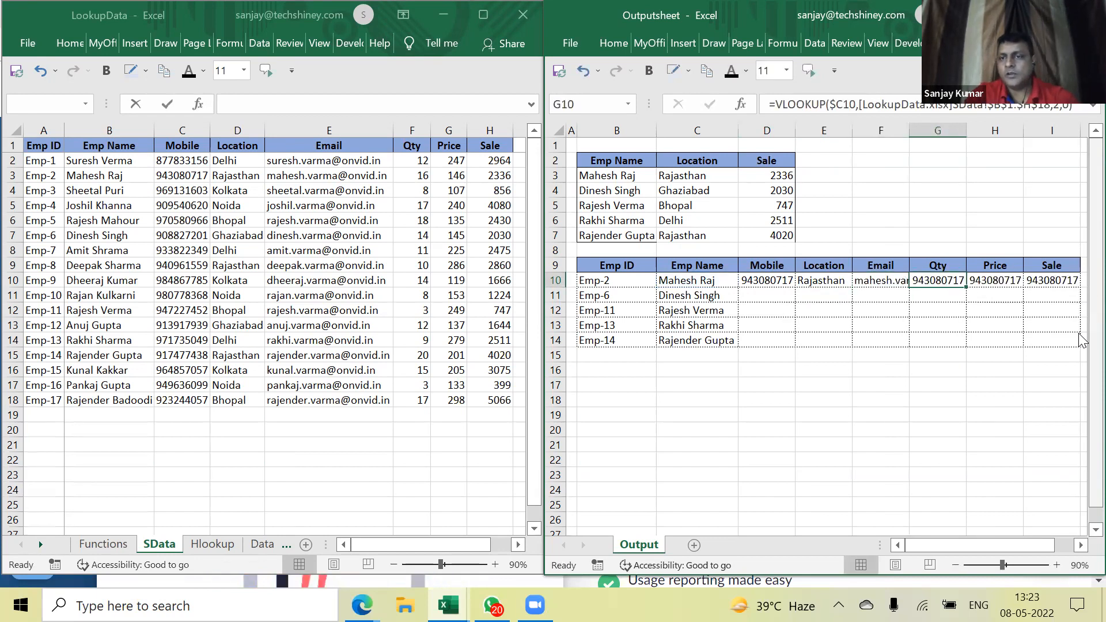
Set G10's column index to 6 for Qty and H10's to 7 for Price
{"action": "key", "text": "F2"}
{"action": "key", "text": "Left"}
{"action": "key", "text": "Left"}
{"action": "key", "text": "Left"}
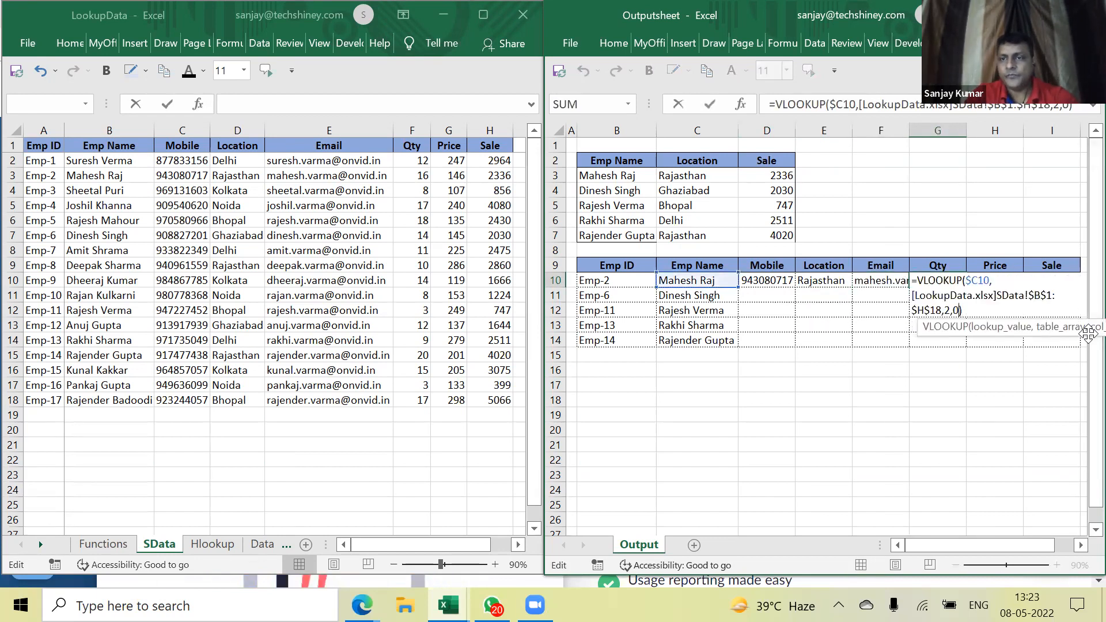
{"action": "key", "text": "BackSpace"}
{"action": "type", "text": "6"}
{"action": "key", "text": "Return"}
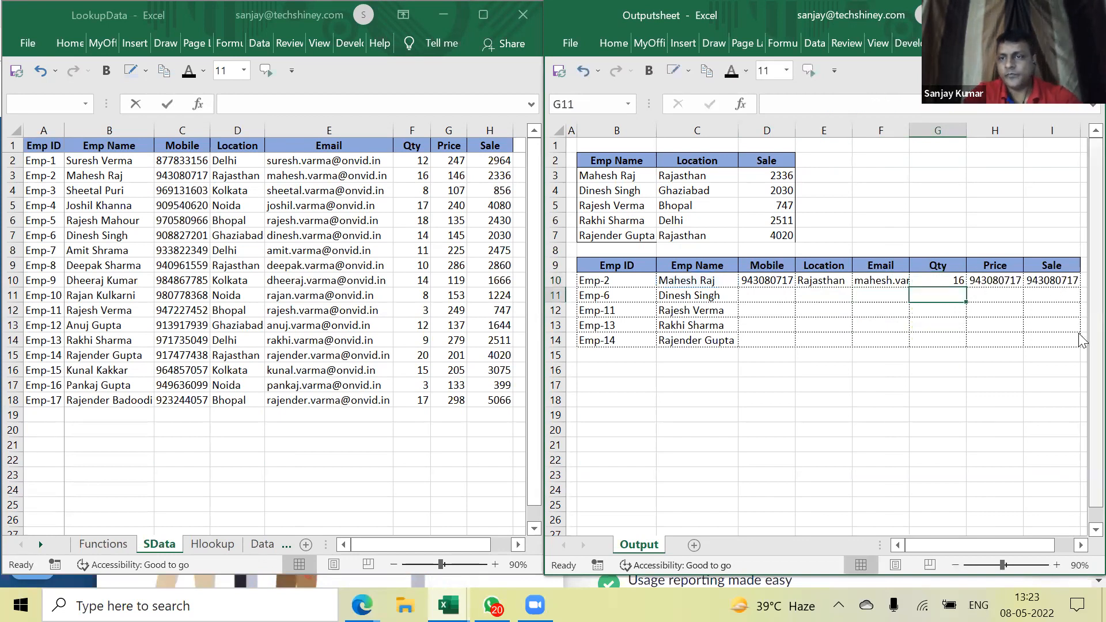
{"action": "key", "text": "Up"}
{"action": "key", "text": "Right"}
{"action": "key", "text": "F2"}
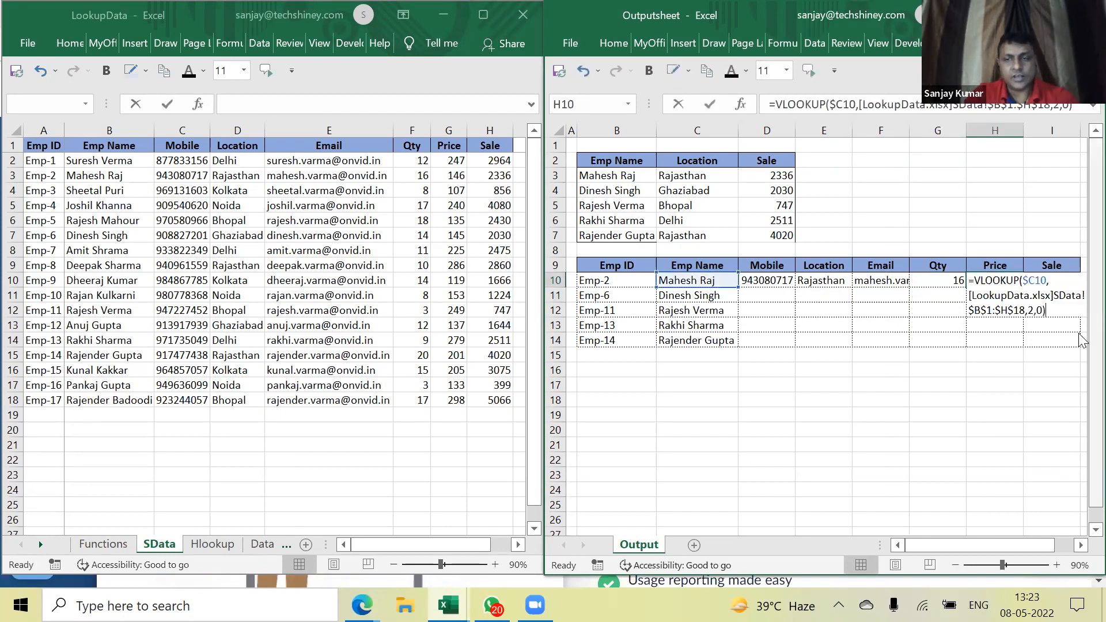
{"action": "key", "text": "Left"}
{"action": "key", "text": "Left"}
{"action": "key", "text": "Left"}
{"action": "key", "text": "BackSpace"}
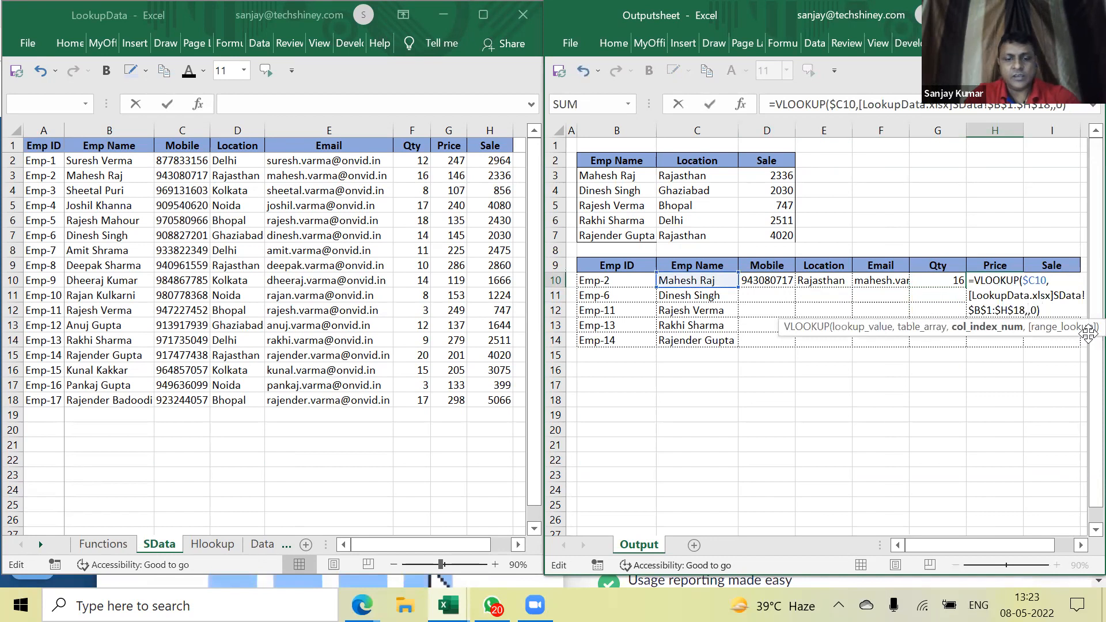
{"action": "type", "text": "7"}
{"action": "key", "text": "Return"}
Set I10's column index to 7 for Sale, then review D10's formula
{"action": "key", "text": "Up"}
{"action": "key", "text": "Right"}
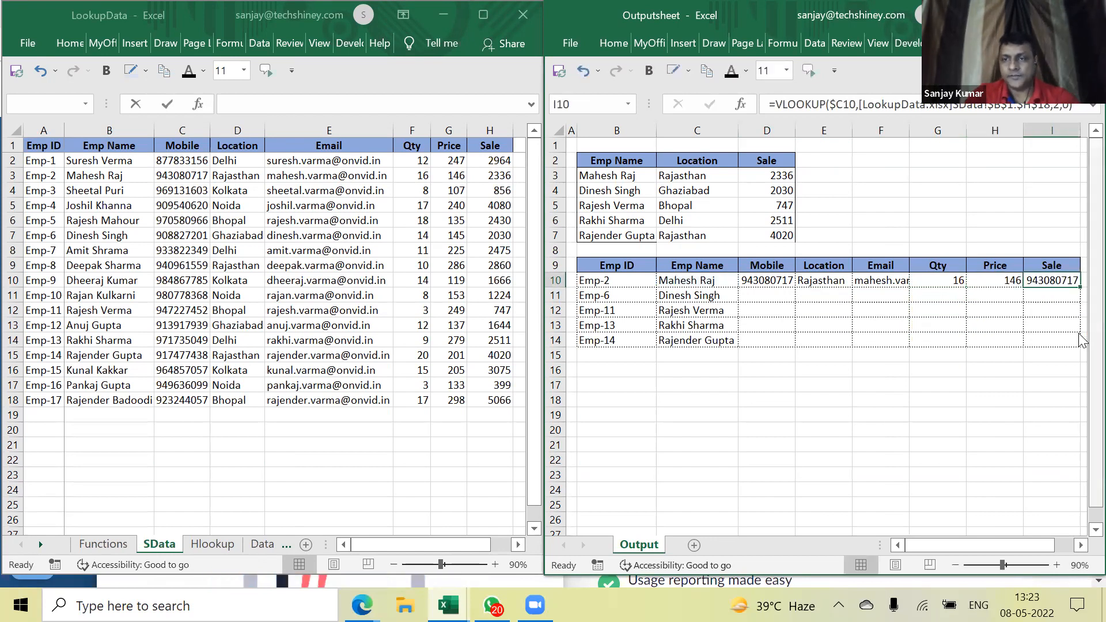
{"action": "key", "text": "F2"}
{"action": "key", "text": "Left"}
{"action": "key", "text": "Left"}
{"action": "key", "text": "Left"}
{"action": "key", "text": "BackSpace"}
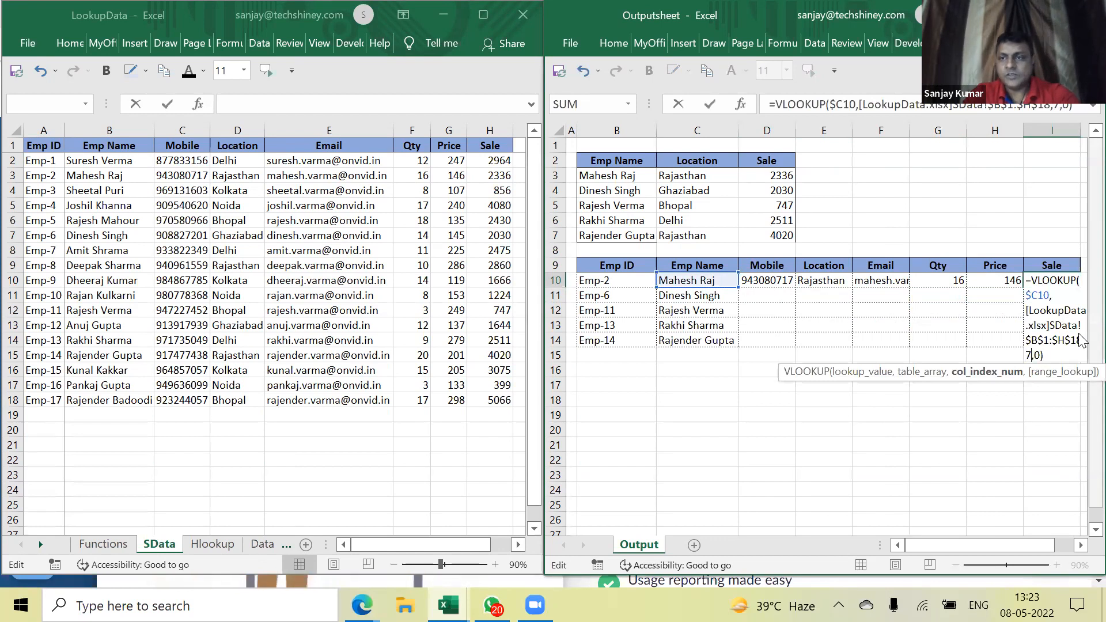
{"action": "type", "text": "7"}
{"action": "key", "text": "Return"}
{"action": "key", "text": "Up"}
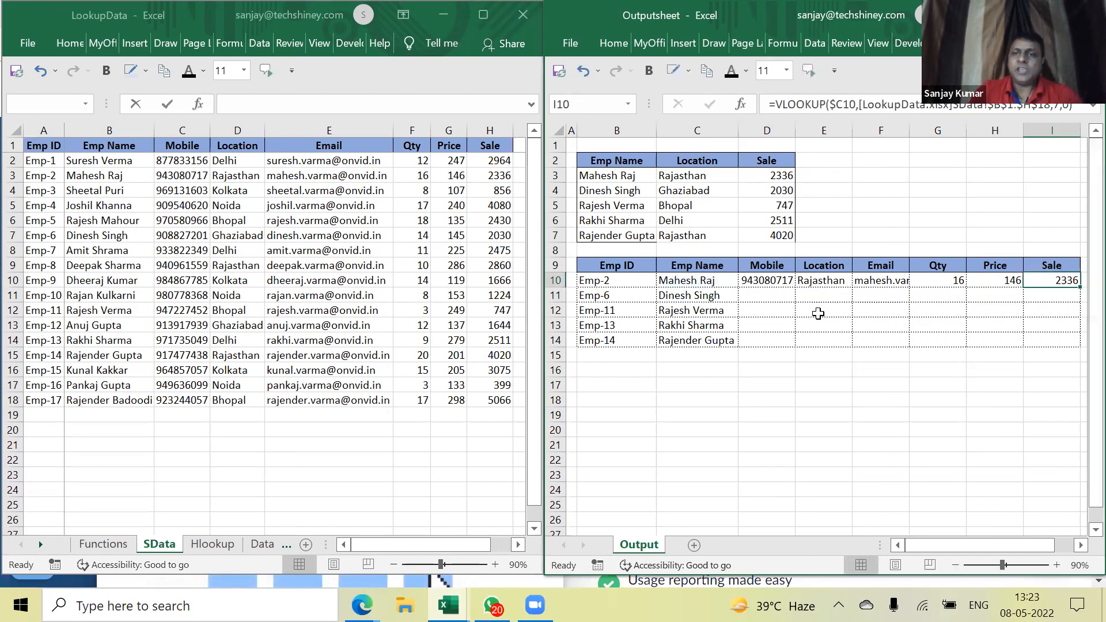
{"action": "left_click", "coordinate": [786, 280]}
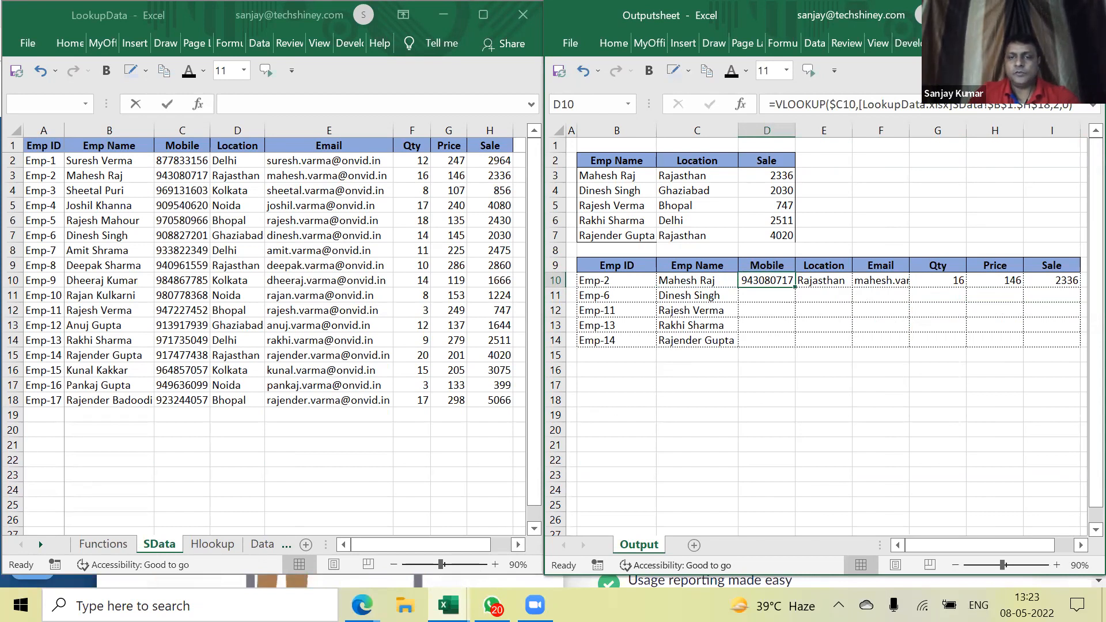
Enter =COLUMN(A:A) in C16 and fill it across to H16
{"action": "left_click", "coordinate": [695, 370]}
{"action": "type", "text": "="}
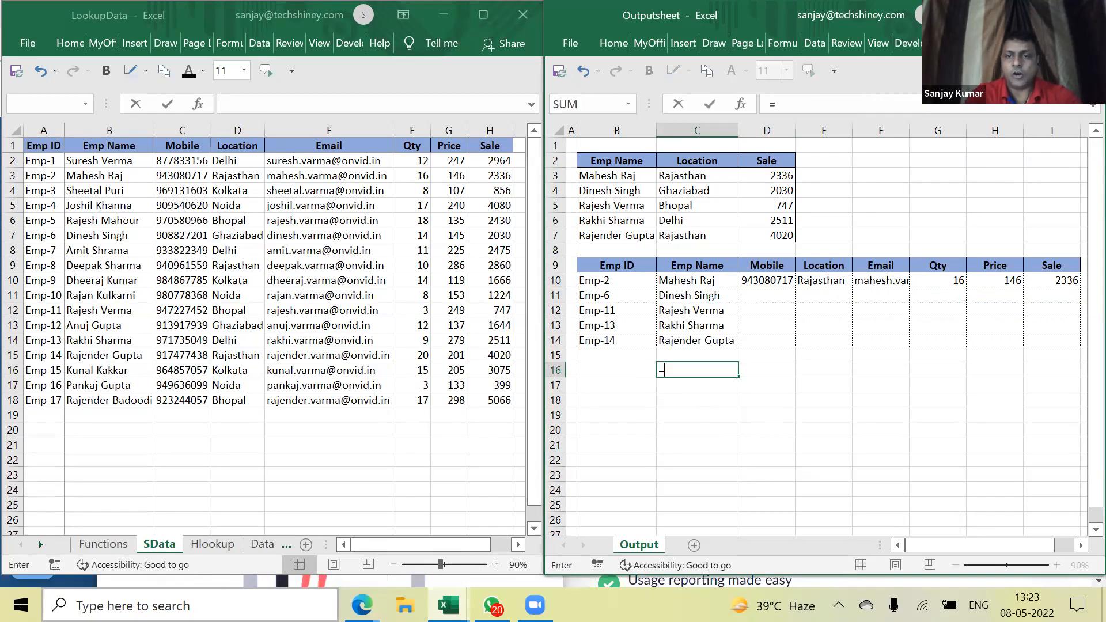
{"action": "type", "text": "column"}
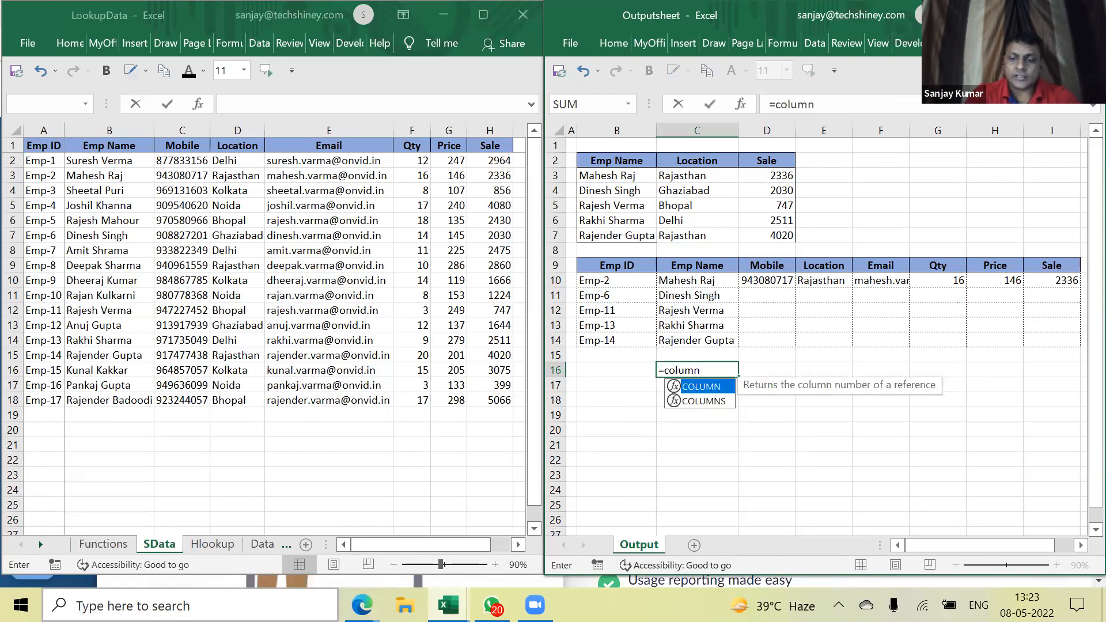
{"action": "type", "text": "(A:A)"}
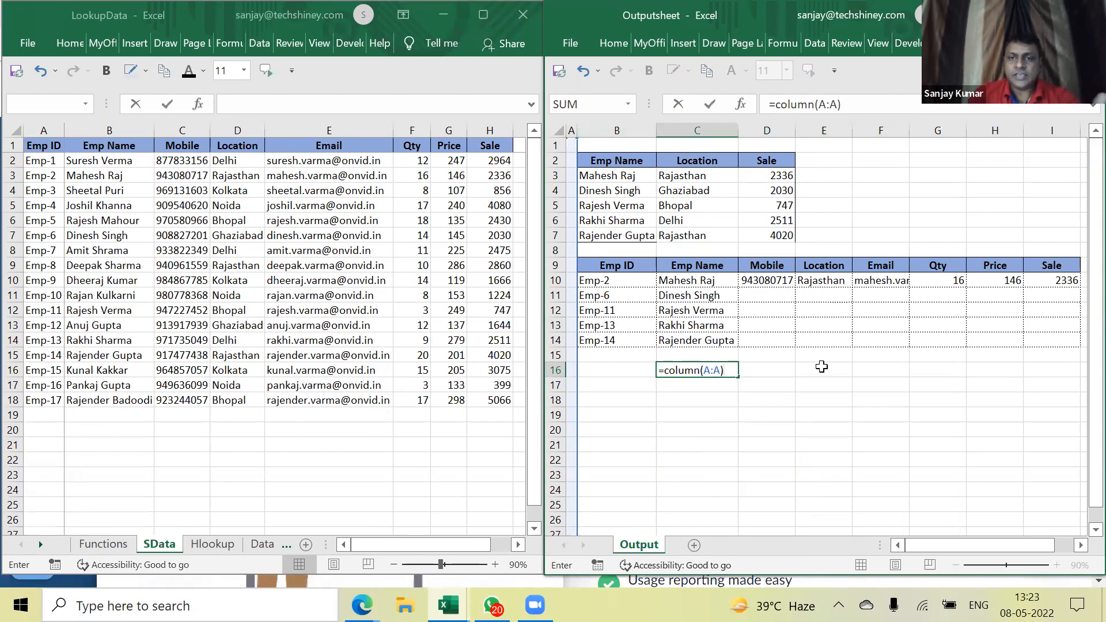
{"action": "key", "text": "Return"}
{"action": "key", "text": "Up"}
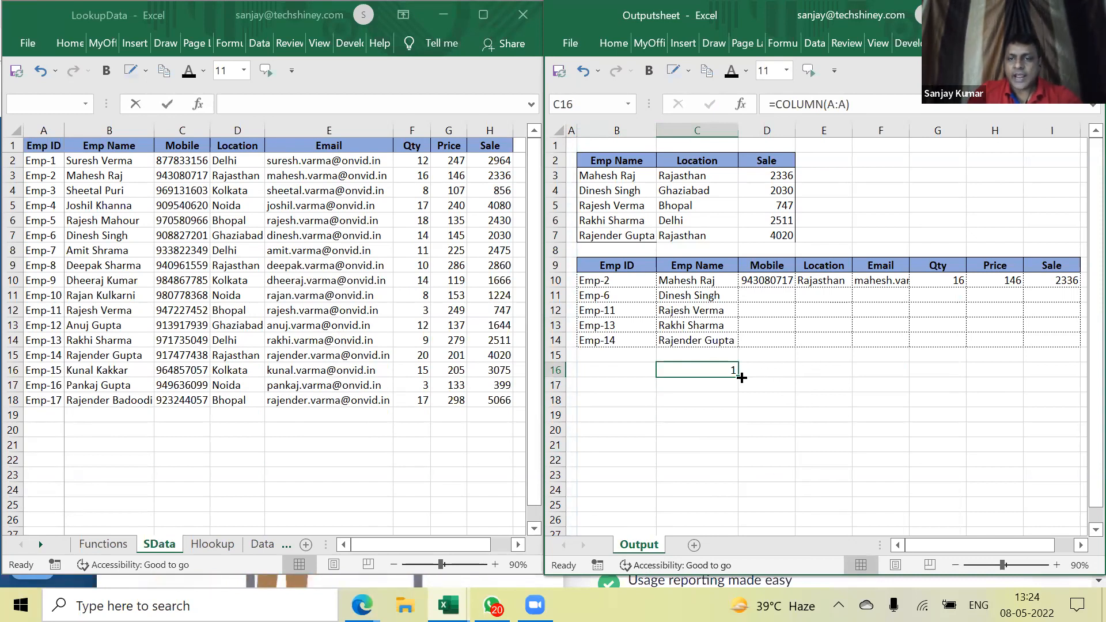
{"action": "left_click_drag", "start_coordinate": [742, 378], "coordinate": [1017, 376]}
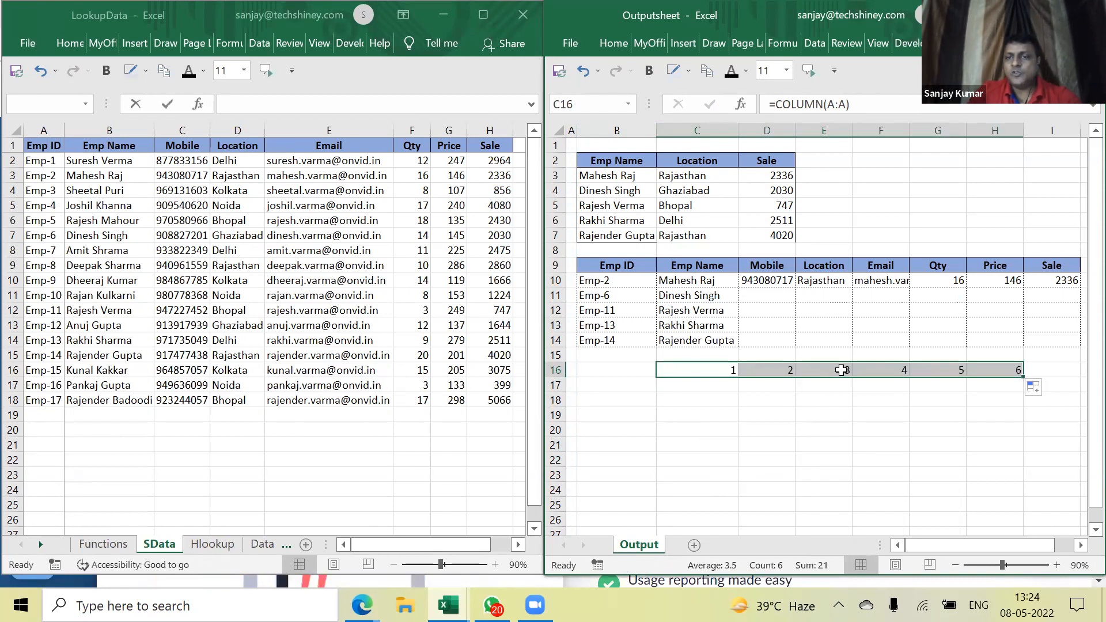
Inspect the COLUMN formulas in C16 through F16
{"action": "left_click", "coordinate": [718, 374]}
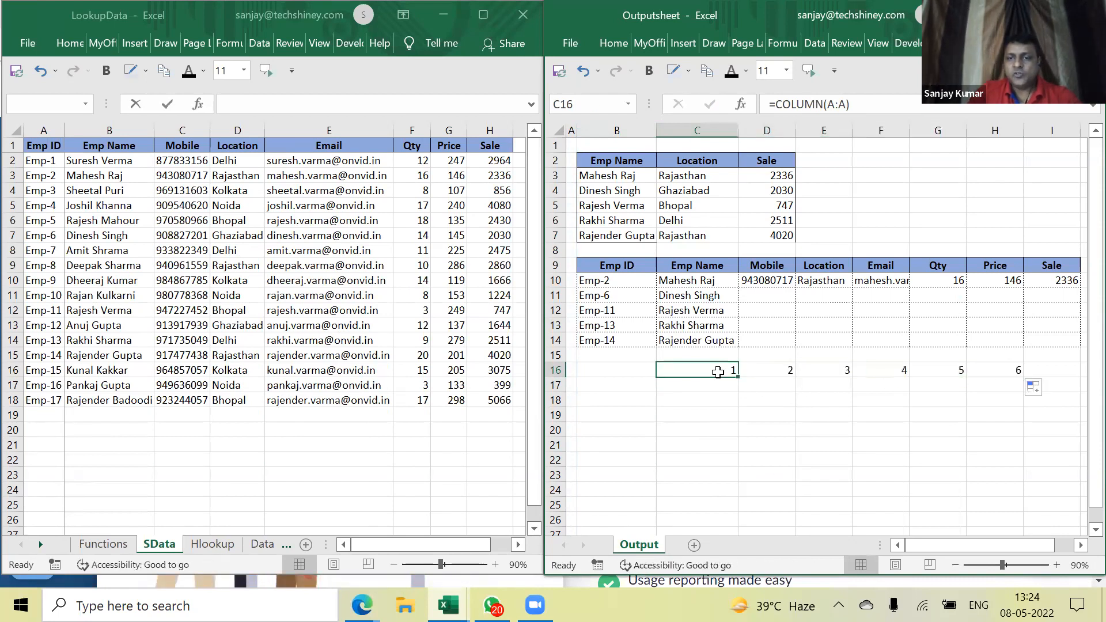
{"action": "double_click", "coordinate": [725, 372]}
{"action": "key", "text": "Escape"}
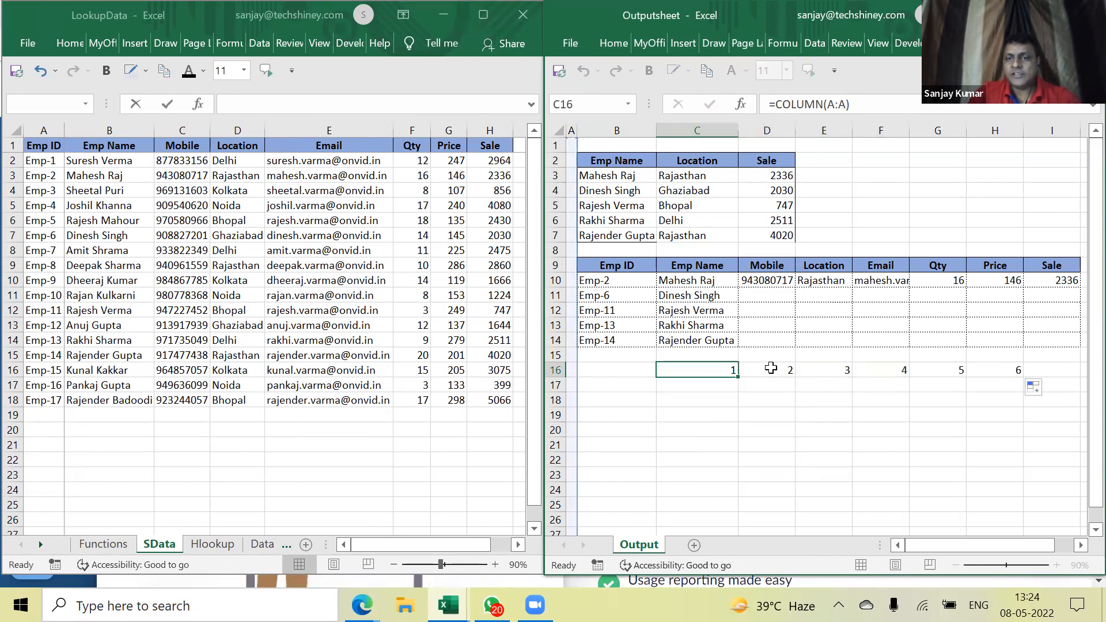
{"action": "double_click", "coordinate": [771, 370]}
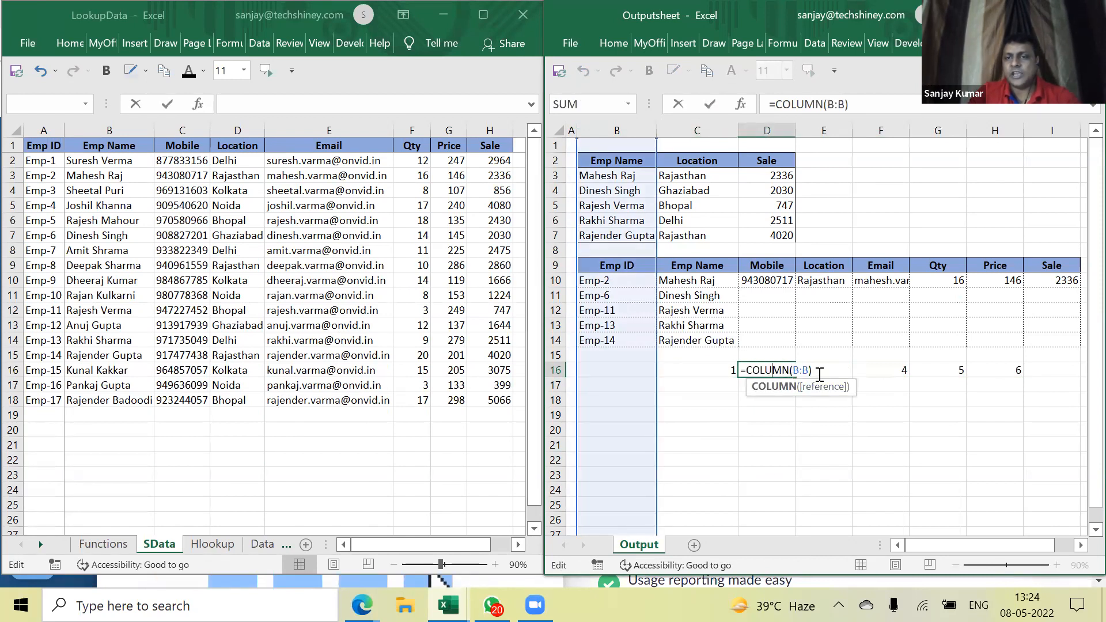
{"action": "key", "text": "Escape"}
{"action": "left_click", "coordinate": [820, 373]}
{"action": "double_click", "coordinate": [820, 373]}
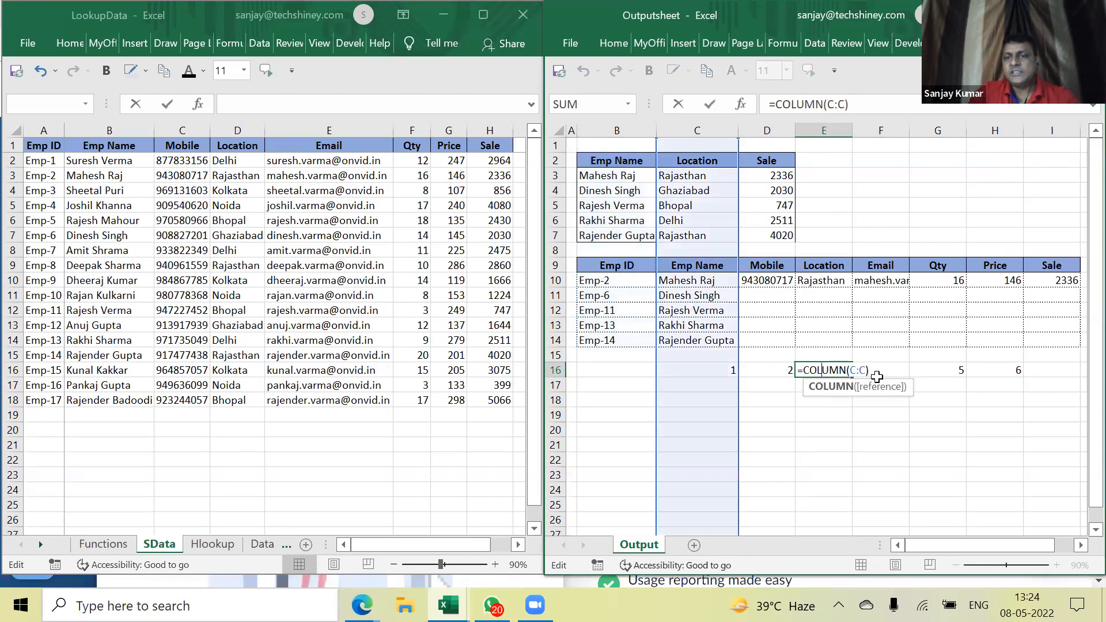
{"action": "key", "text": "Escape"}
{"action": "left_click", "coordinate": [885, 371]}
{"action": "double_click", "coordinate": [885, 371]}
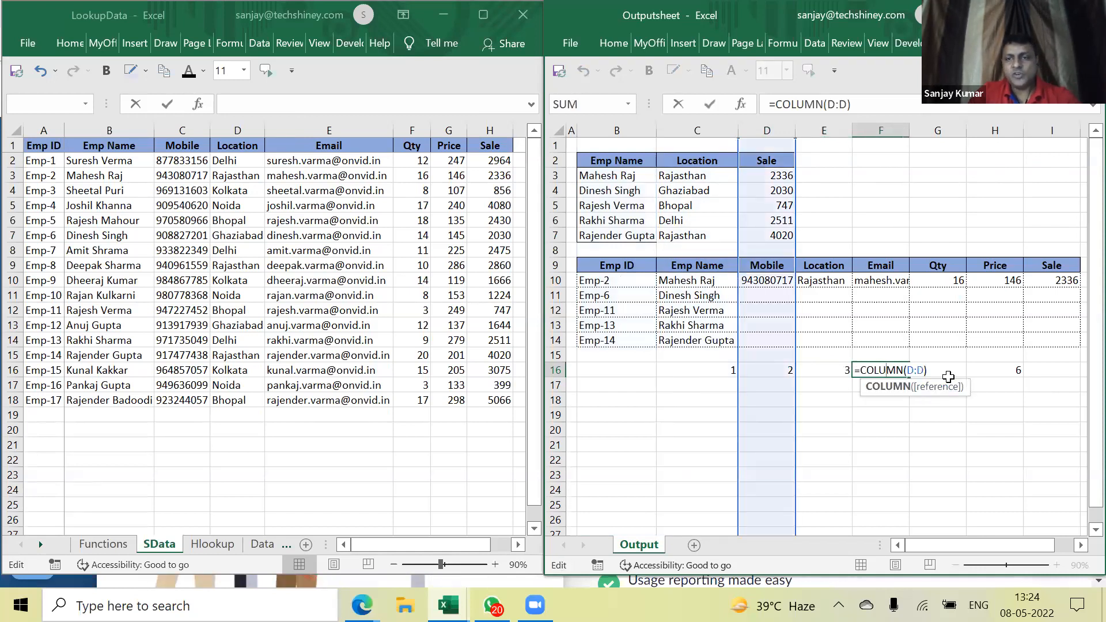
{"action": "key", "text": "Escape"}
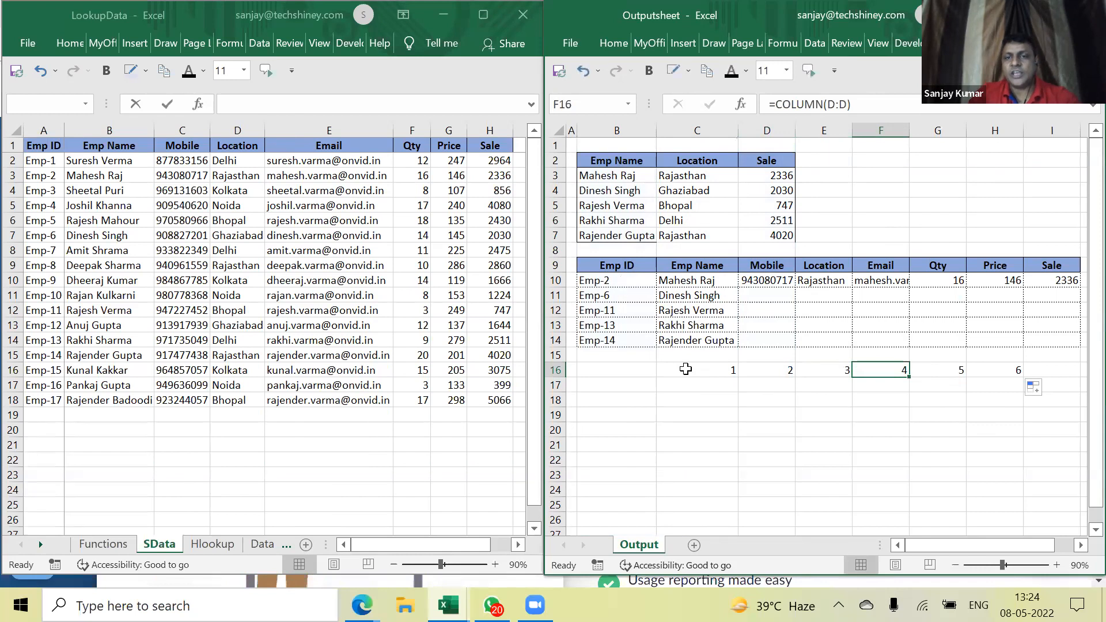
Change C16 to =COLUMN(B:B) and refill it across C16:H16, giving 2 to 7
{"action": "double_click", "coordinate": [730, 371]}
{"action": "left_click", "coordinate": [718, 370]}
{"action": "key", "text": "BackSpace"}
{"action": "type", "text": "B"}
{"action": "key", "text": "Right"}
{"action": "key", "text": "shift+Right"}
{"action": "type", "text": "B"}
{"action": "key", "text": "Return"}
{"action": "left_click", "coordinate": [732, 375]}
{"action": "left_click_drag", "start_coordinate": [739, 377], "coordinate": [1019, 374]}
{"action": "left_click", "coordinate": [717, 372]}
Verify D16:F16 refer to columns C through E and select C16:H16
{"action": "left_click", "coordinate": [787, 371]}
{"action": "double_click", "coordinate": [787, 372]}
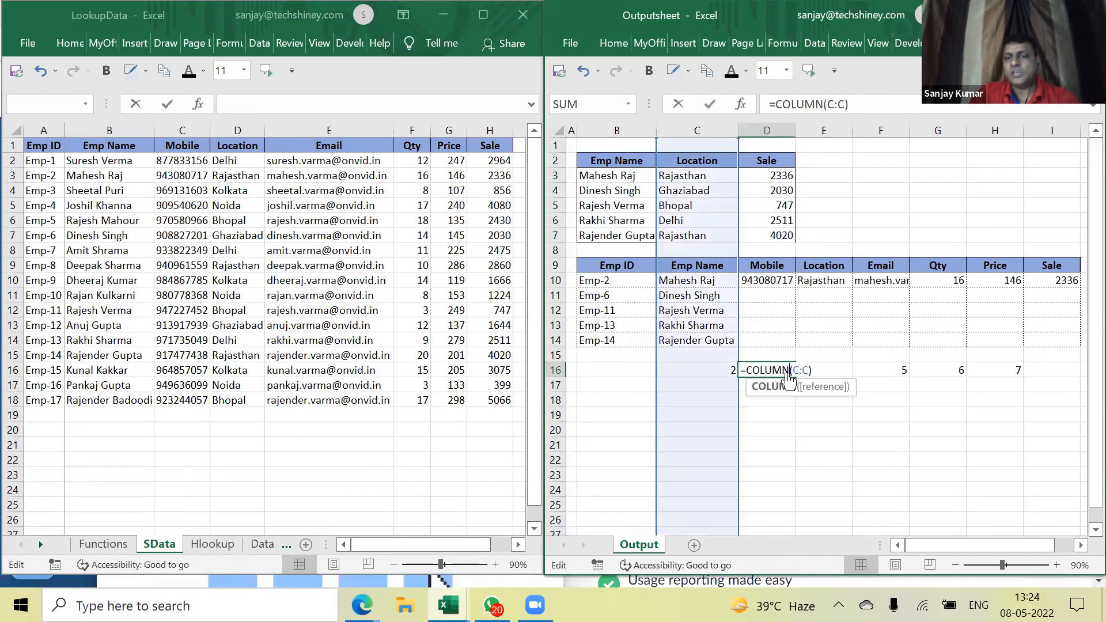
{"action": "key", "text": "Escape"}
{"action": "double_click", "coordinate": [844, 371]}
{"action": "key", "text": "Escape"}
{"action": "left_click", "coordinate": [894, 371]}
{"action": "double_click", "coordinate": [893, 371]}
{"action": "key", "text": "Escape"}
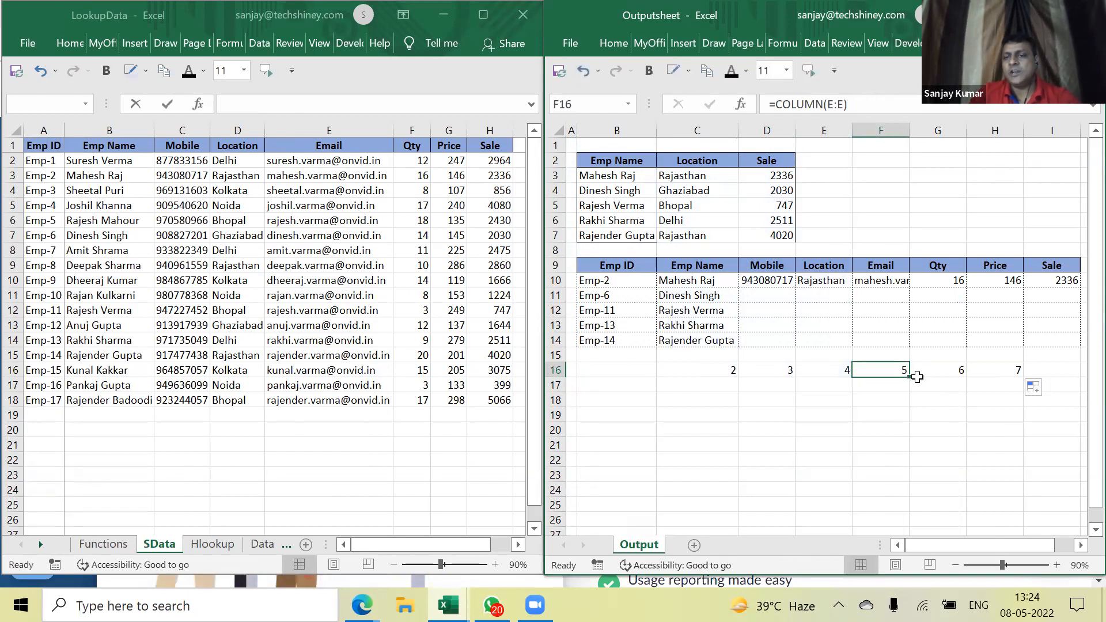
{"action": "left_click_drag", "start_coordinate": [726, 370], "coordinate": [1018, 371]}
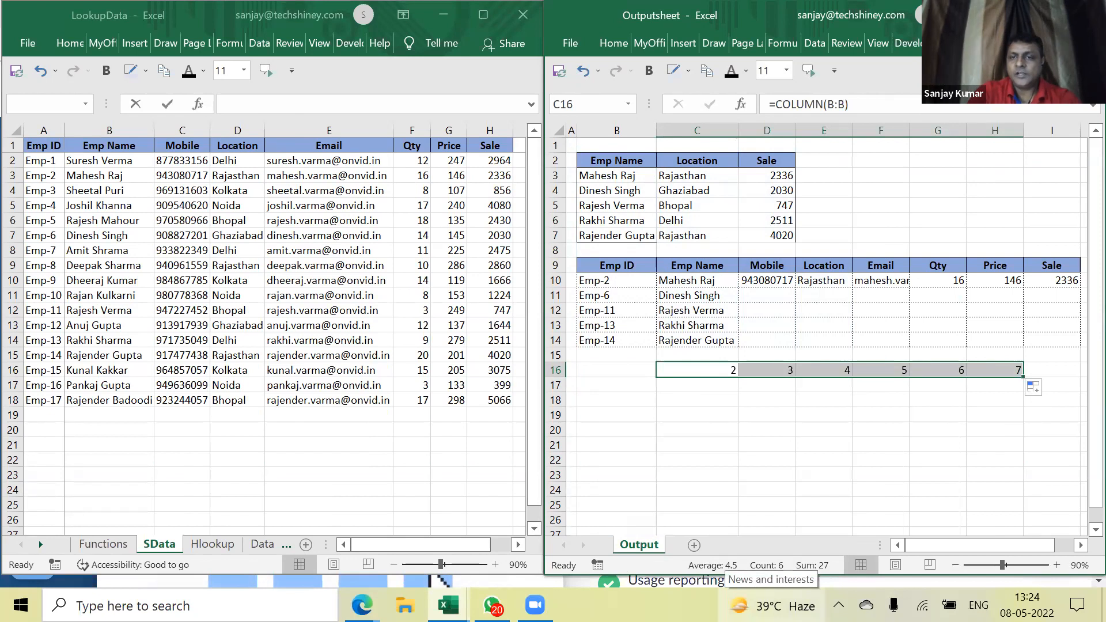
{"action": "double_click", "coordinate": [764, 281]}
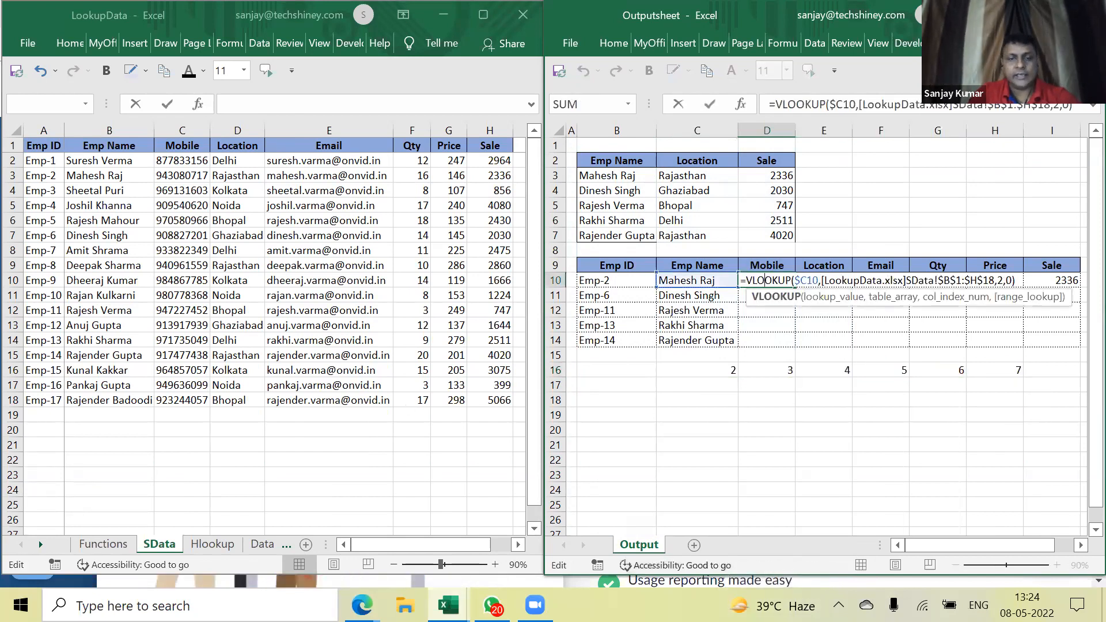
Rewrite D10 as =VLOOKUP($C10, SData!B1:H18, COLUMN(B:B), 0)
{"action": "key", "text": "ctrl+Return"}
{"action": "type", "text": "=vl"}
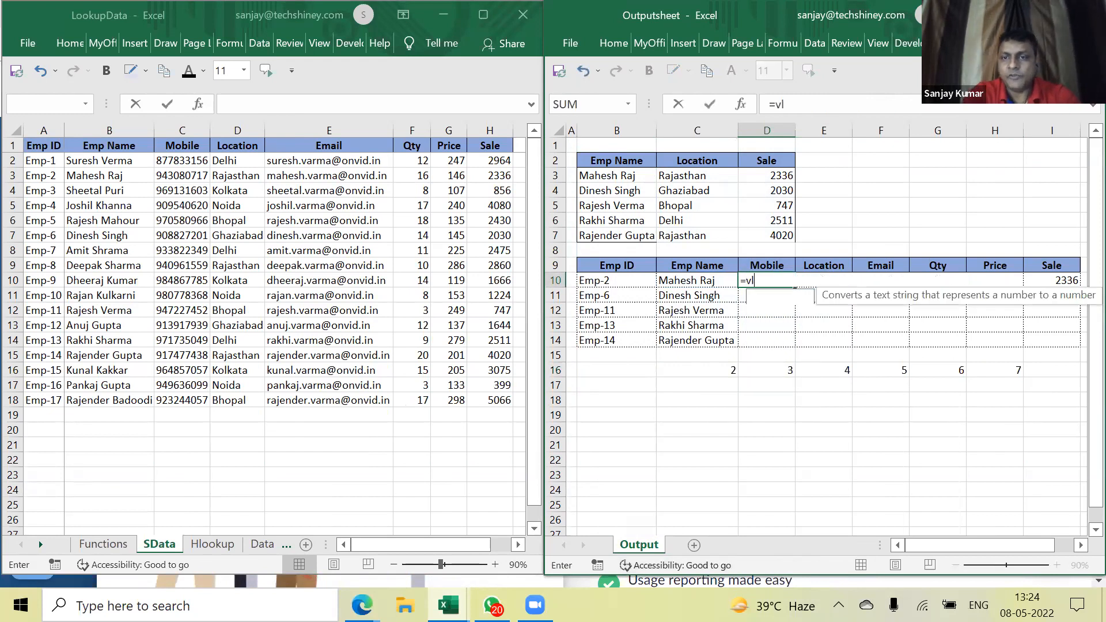
{"action": "type", "text": "ookup("}
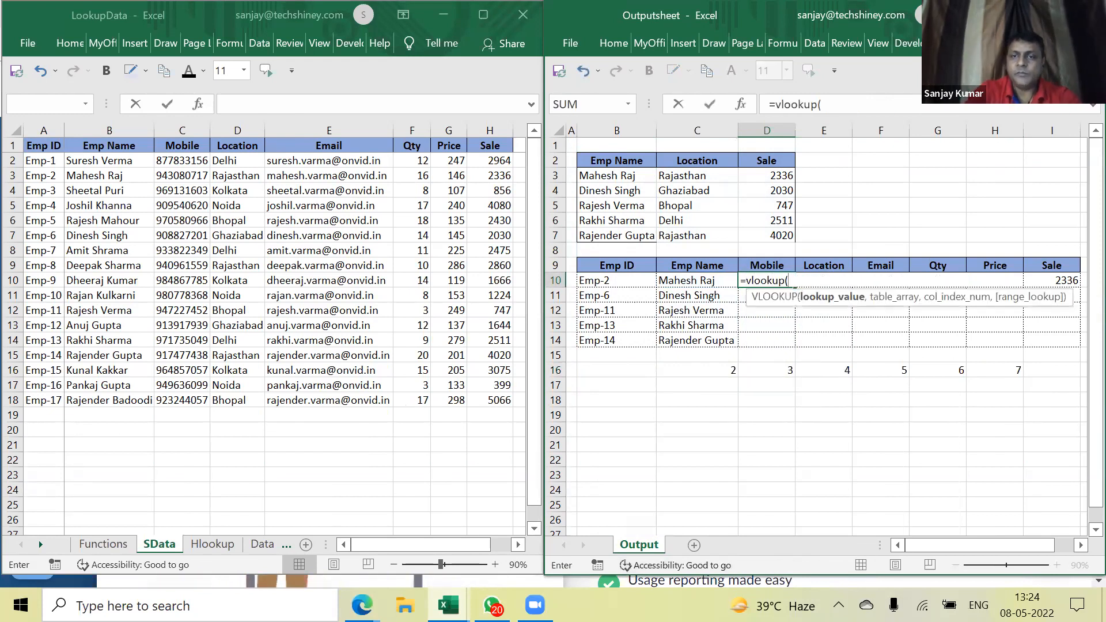
{"action": "key", "text": "Left"}
{"action": "type", "text": ","}
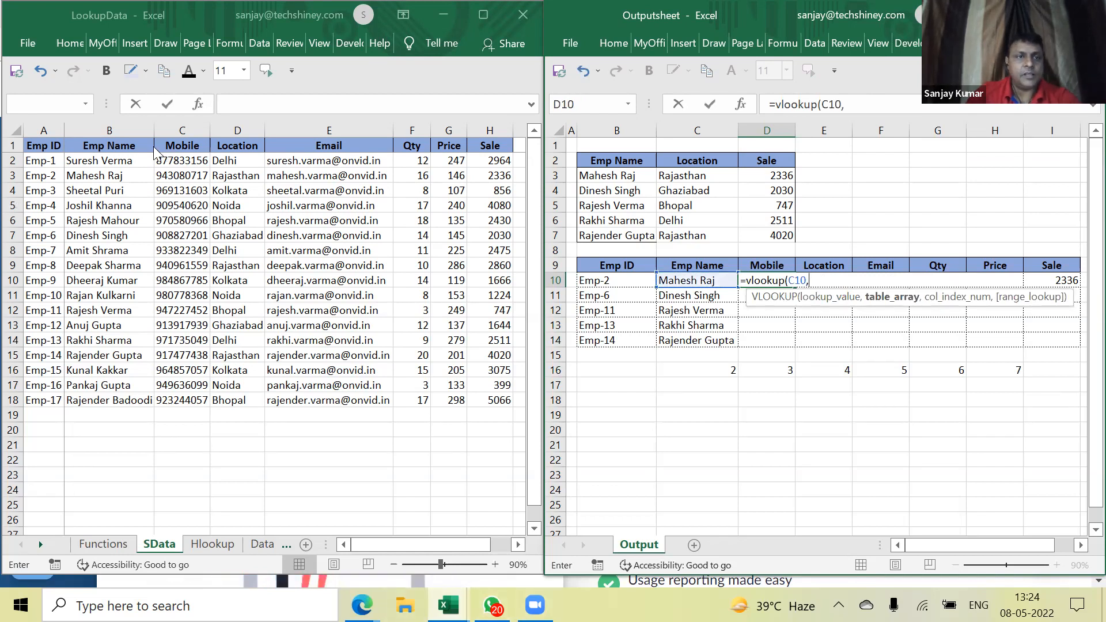
{"action": "left_click", "coordinate": [108, 156]}
{"action": "left_click_drag", "start_coordinate": [106, 145], "coordinate": [488, 403]}
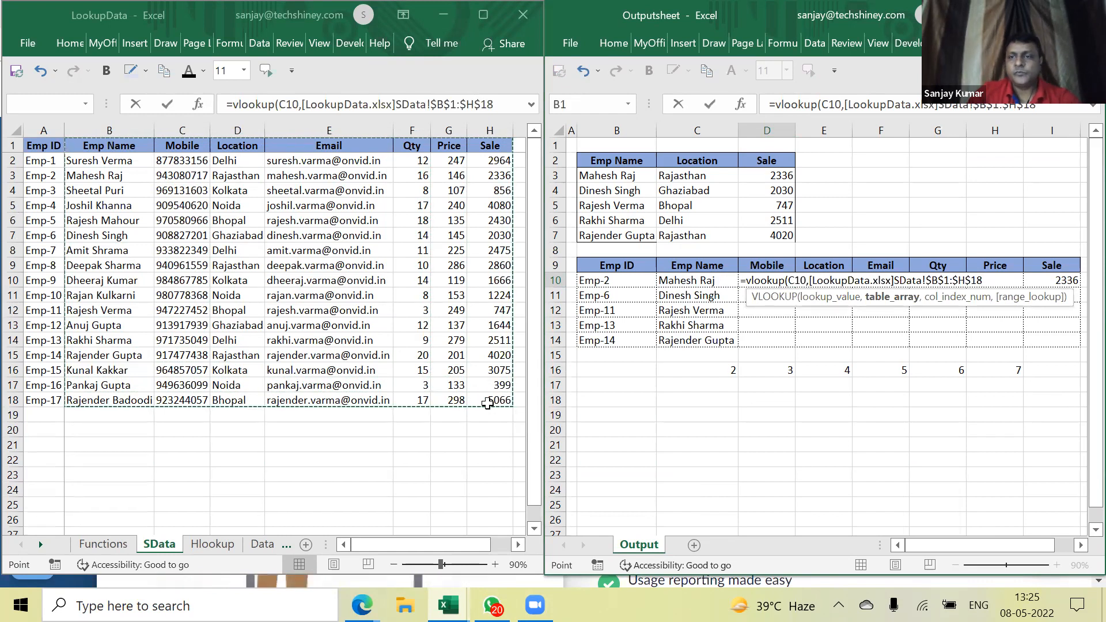
{"action": "type", "text": ","}
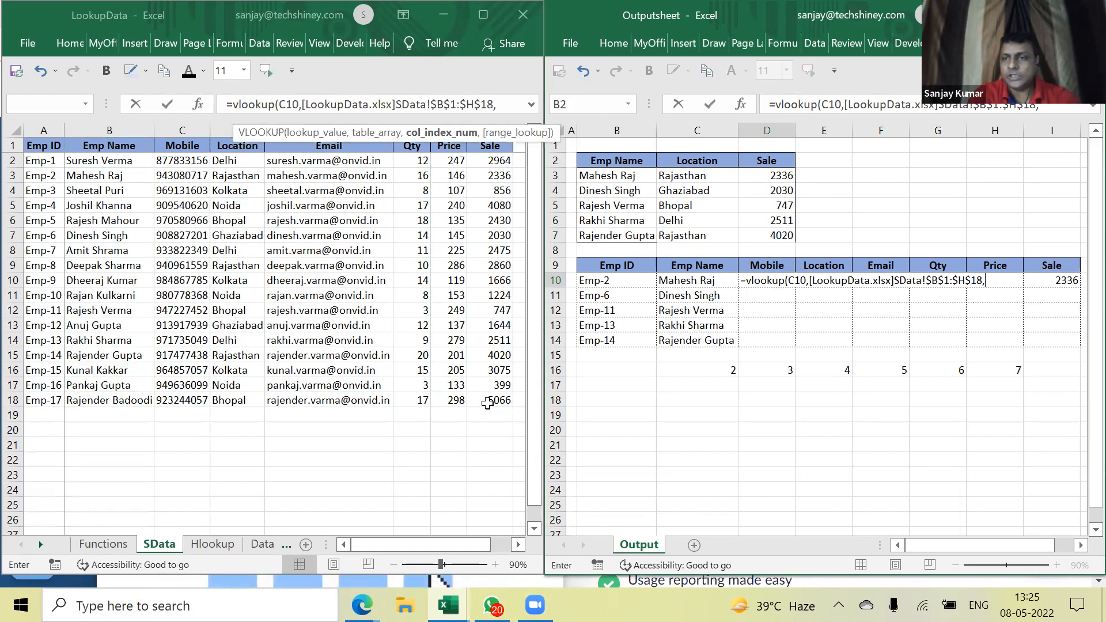
{"action": "type", "text": "column"}
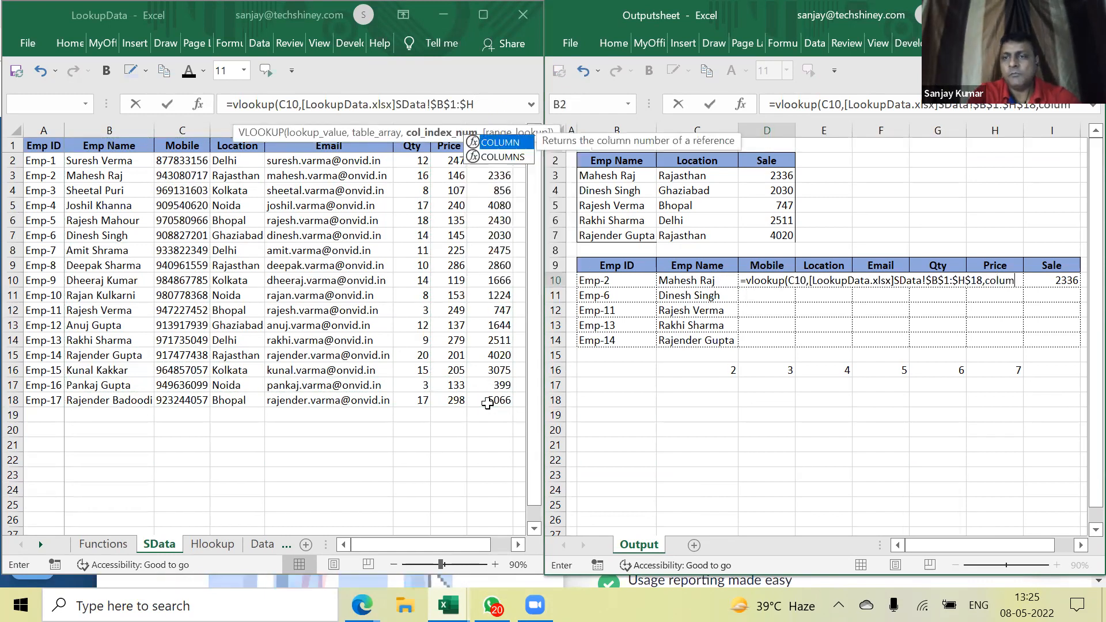
{"action": "type", "text": "B"}
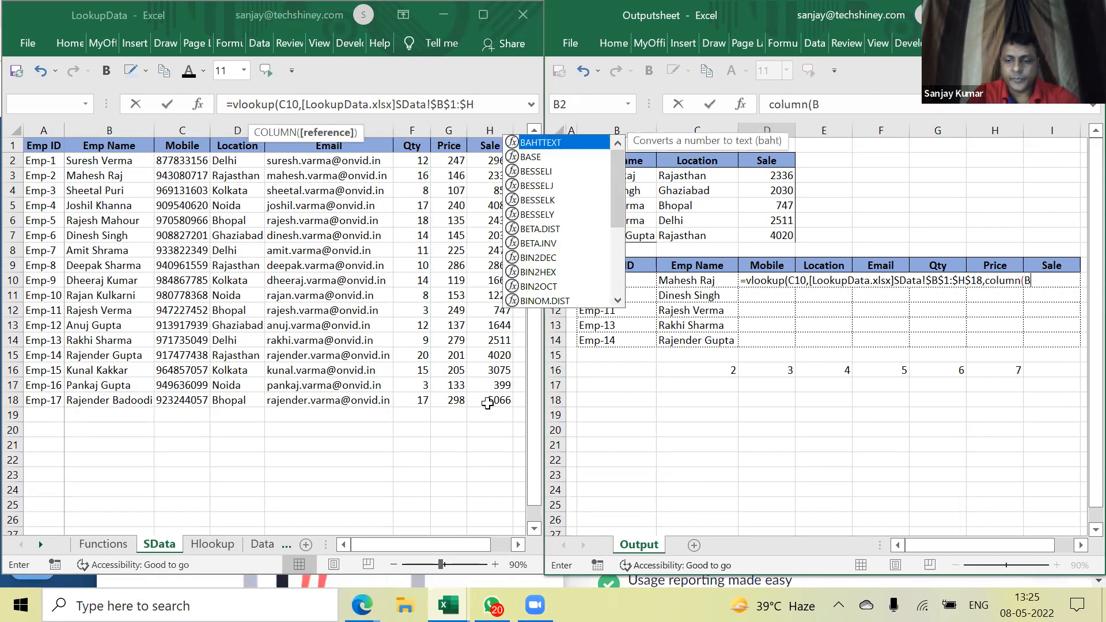
{"action": "type", "text": ":B)"}
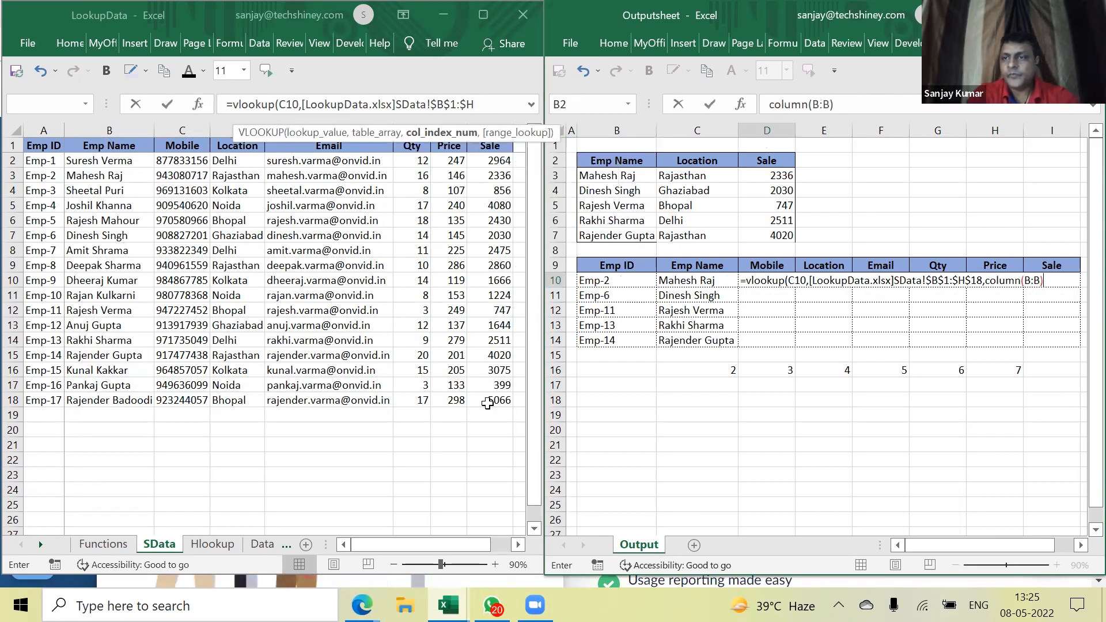
{"action": "type", "text": ",0)"}
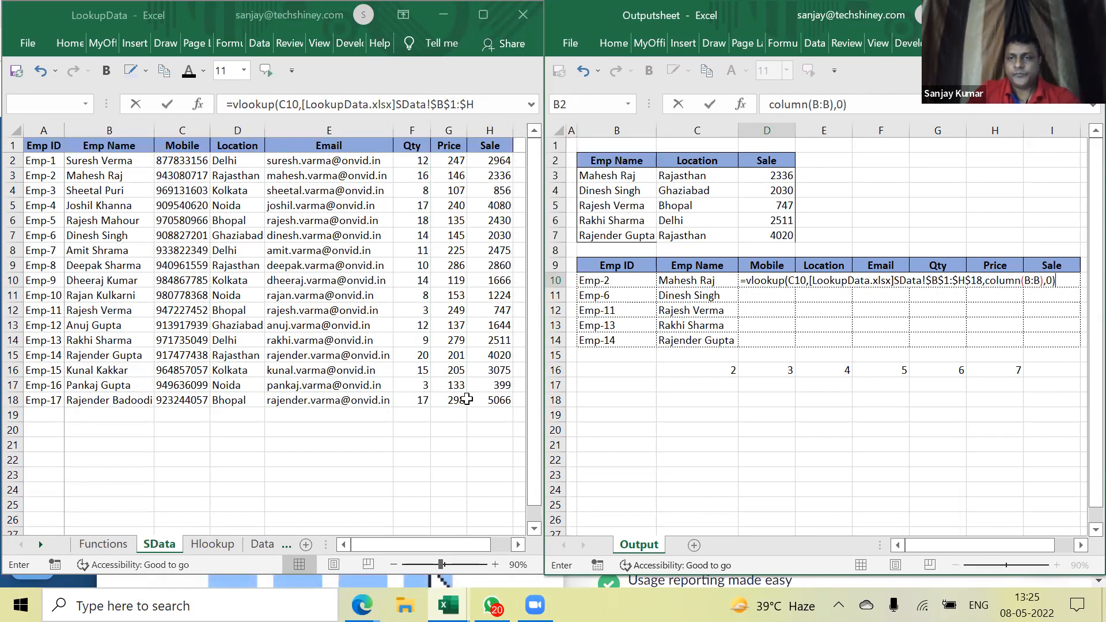
{"action": "left_click", "coordinate": [791, 281]}
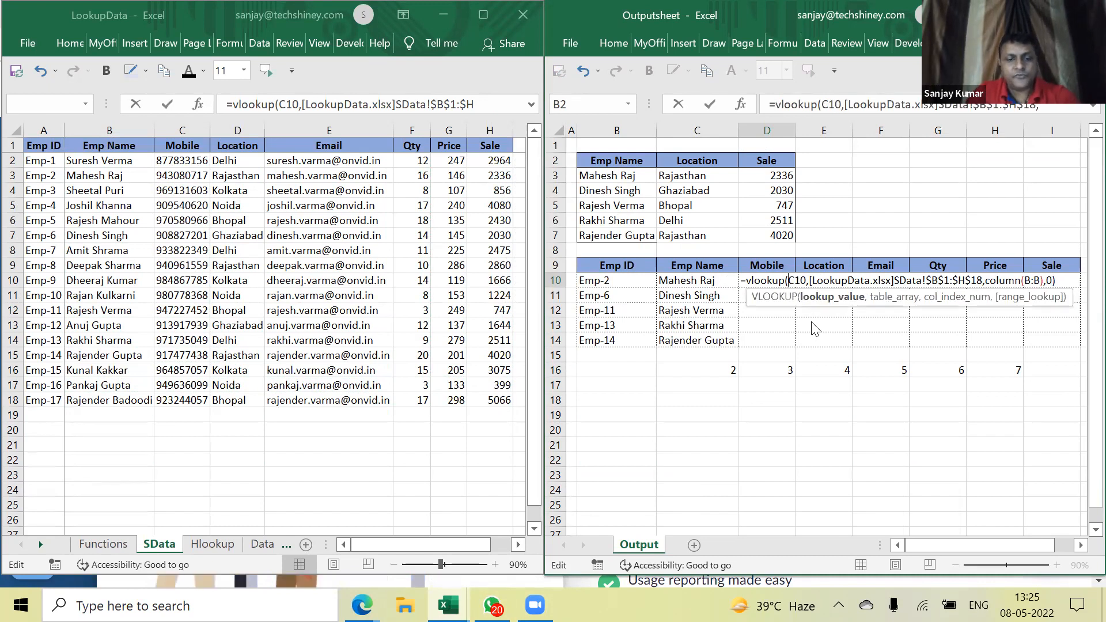
{"action": "type", "text": "$"}
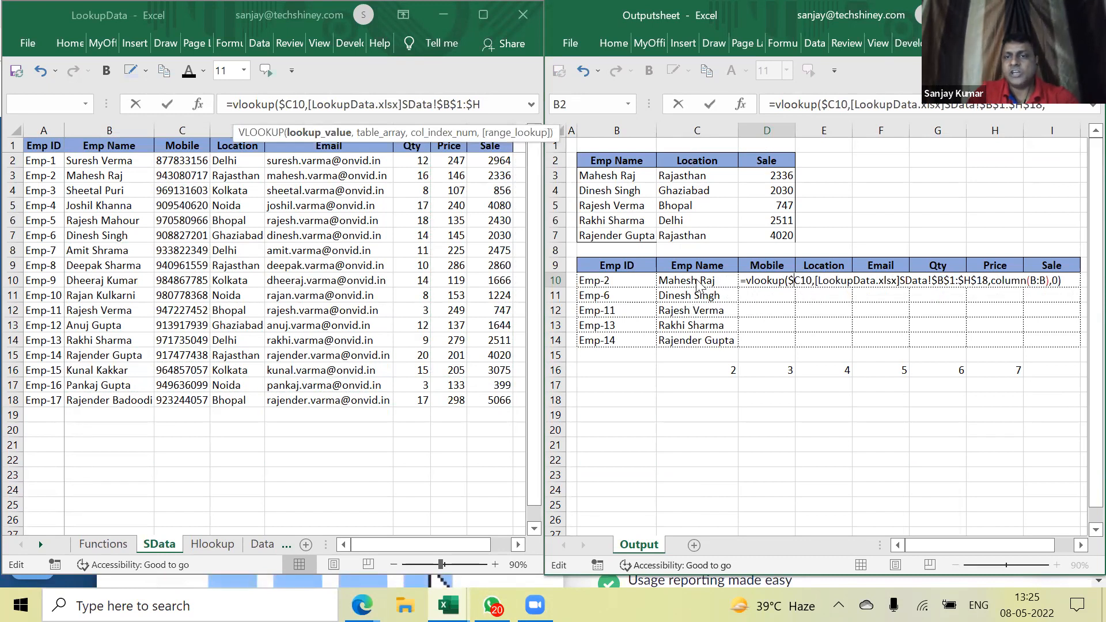
{"action": "key", "text": "ctrl+Return"}
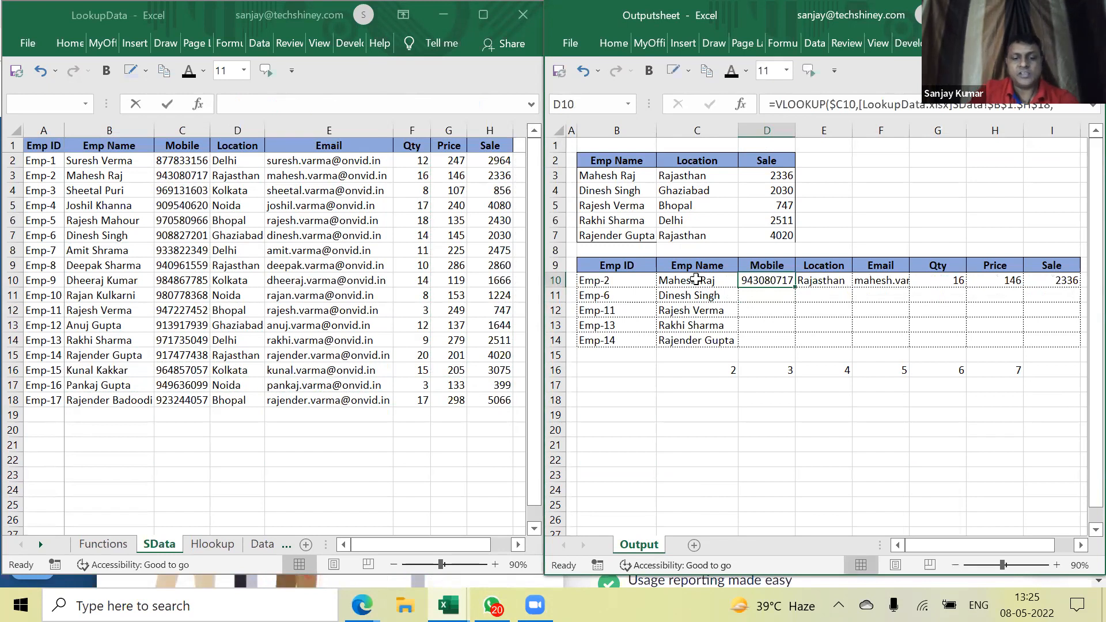
Copy D10's formula and paste it into D10:I14
{"action": "key", "text": "ctrl+c"}
{"action": "key", "text": "shift+Down"}
{"action": "key", "text": "shift+Down"}
{"action": "key", "text": "shift+Down"}
{"action": "key", "text": "shift+Down"}
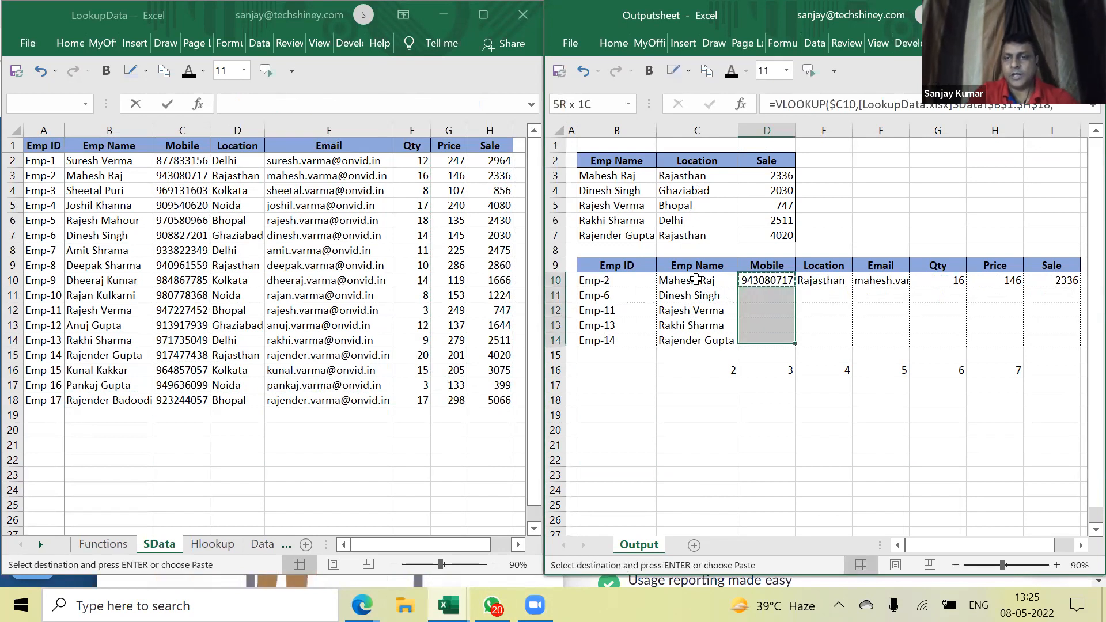
{"action": "key", "text": "shift+Right"}
{"action": "key", "text": "shift+Right"}
{"action": "key", "text": "shift+Right"}
{"action": "key", "text": "shift+Right"}
{"action": "key", "text": "shift+Right"}
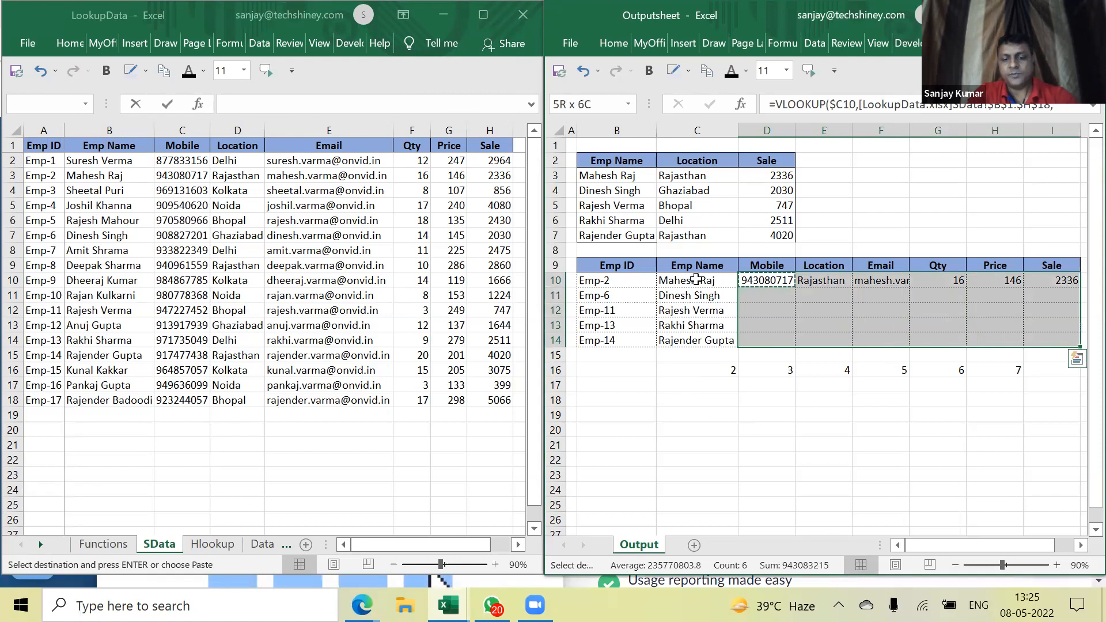
{"action": "key", "text": "ctrl+v"}
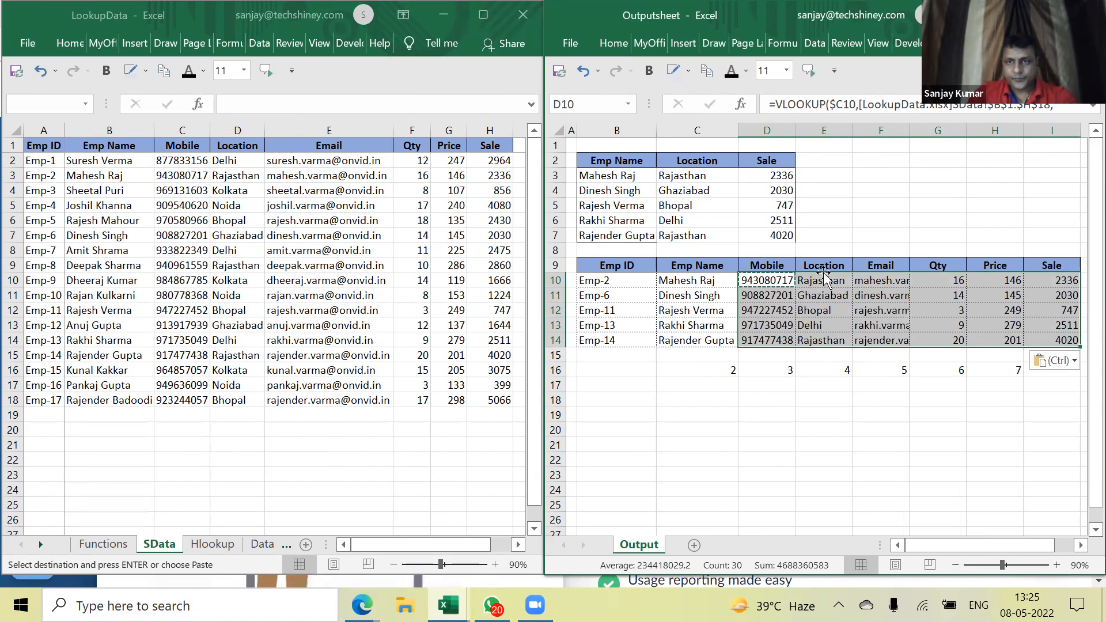
{"action": "left_click", "coordinate": [822, 309]}
{"action": "left_click", "coordinate": [779, 281]}
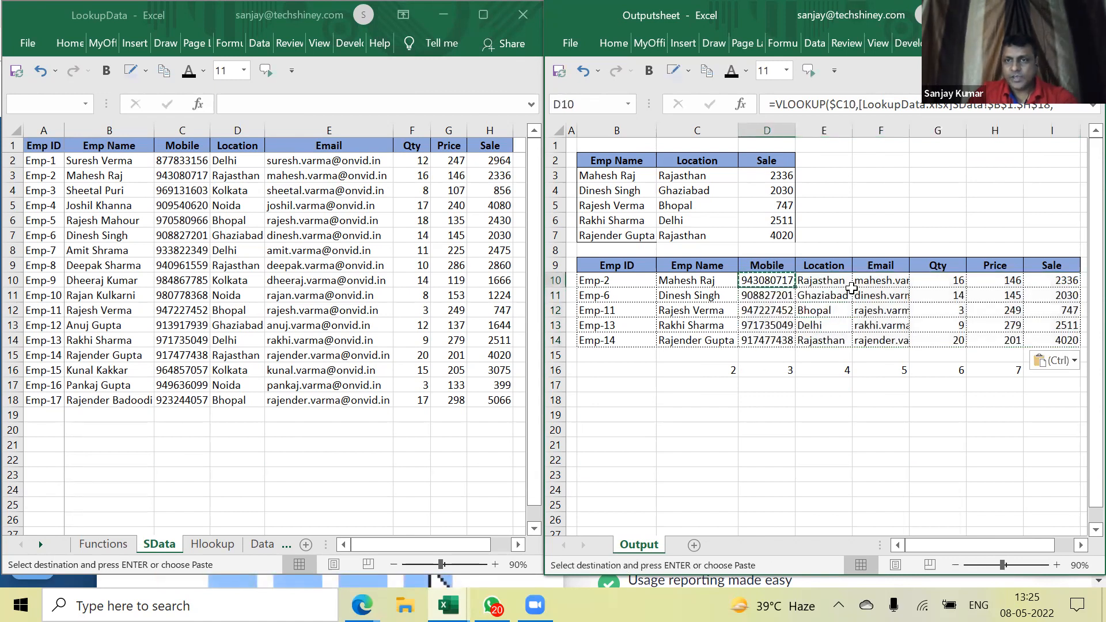
{"action": "key", "text": "ctrl+c"}
Check D10 uses COLUMN(B:B) and E10 uses COLUMN(C:C) in the pasted lookups
{"action": "double_click", "coordinate": [771, 279]}
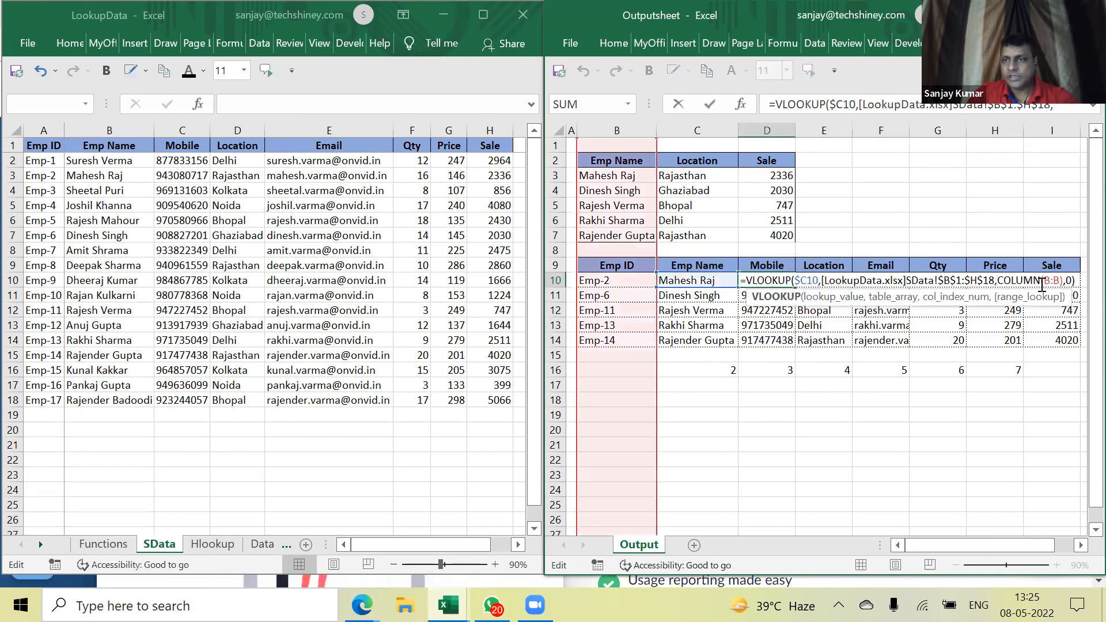
{"action": "key", "text": "Escape"}
{"action": "double_click", "coordinate": [834, 280]}
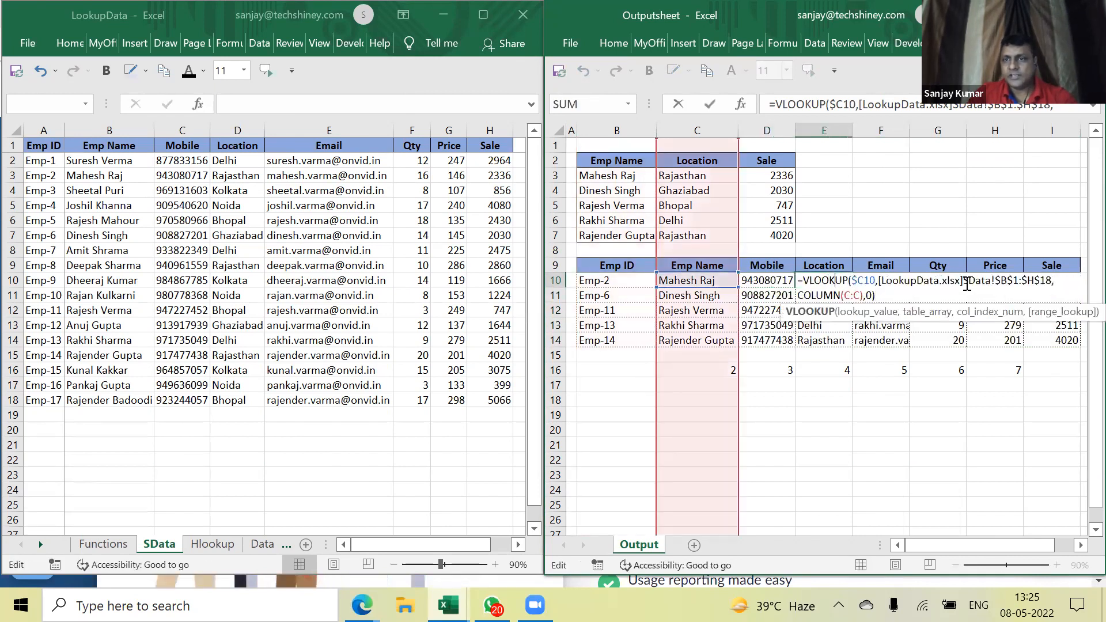
{"action": "key", "text": "Escape"}
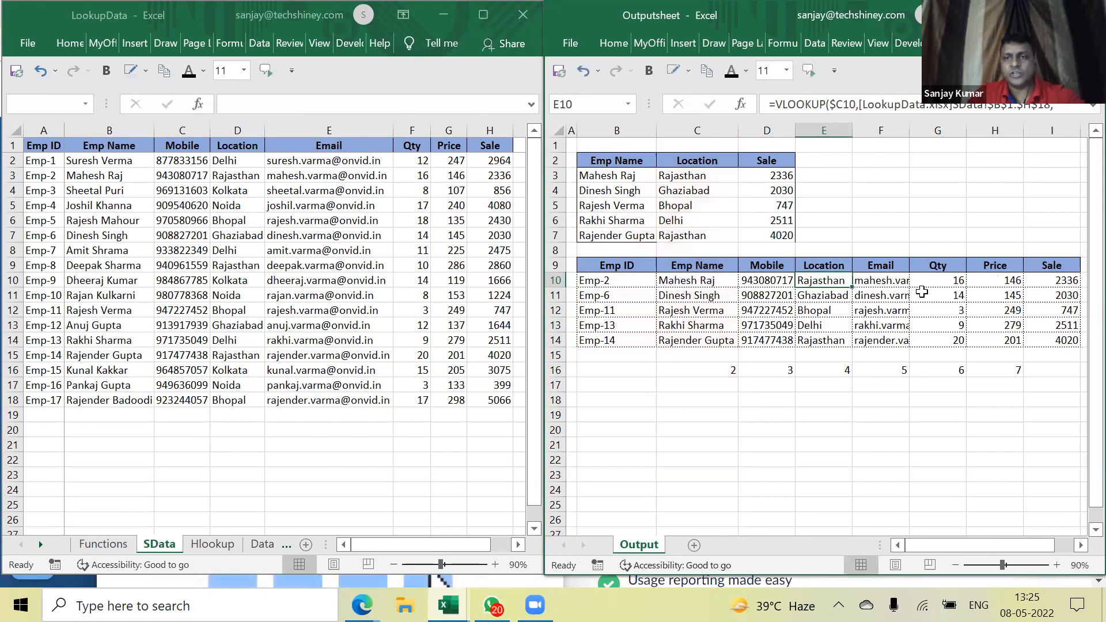
{"action": "left_click", "coordinate": [897, 282]}
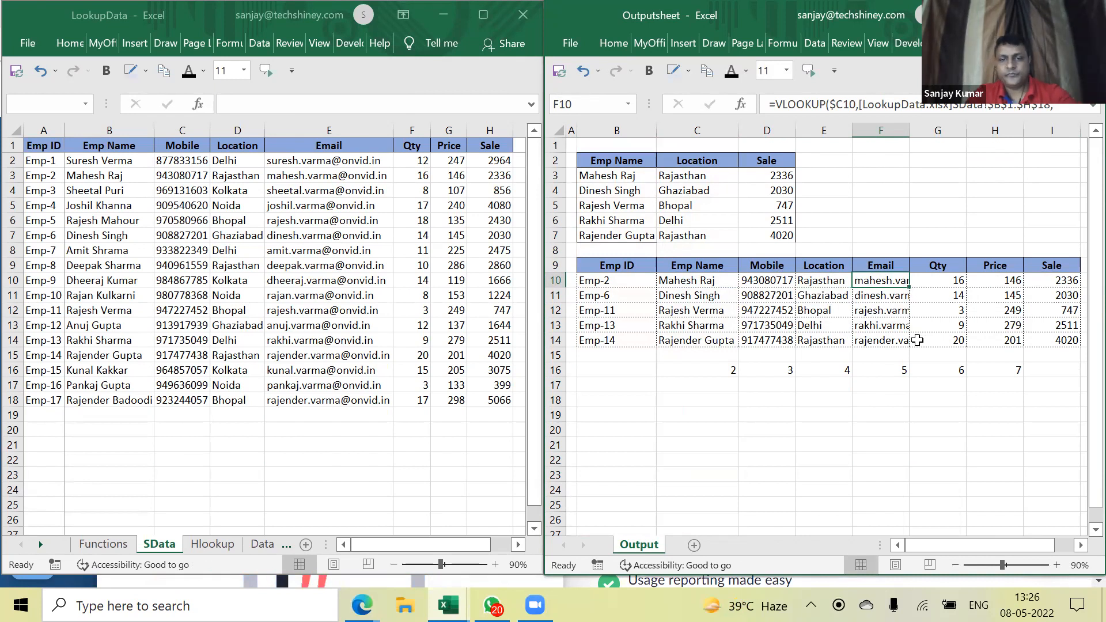
{"action": "left_click", "coordinate": [535, 605]}
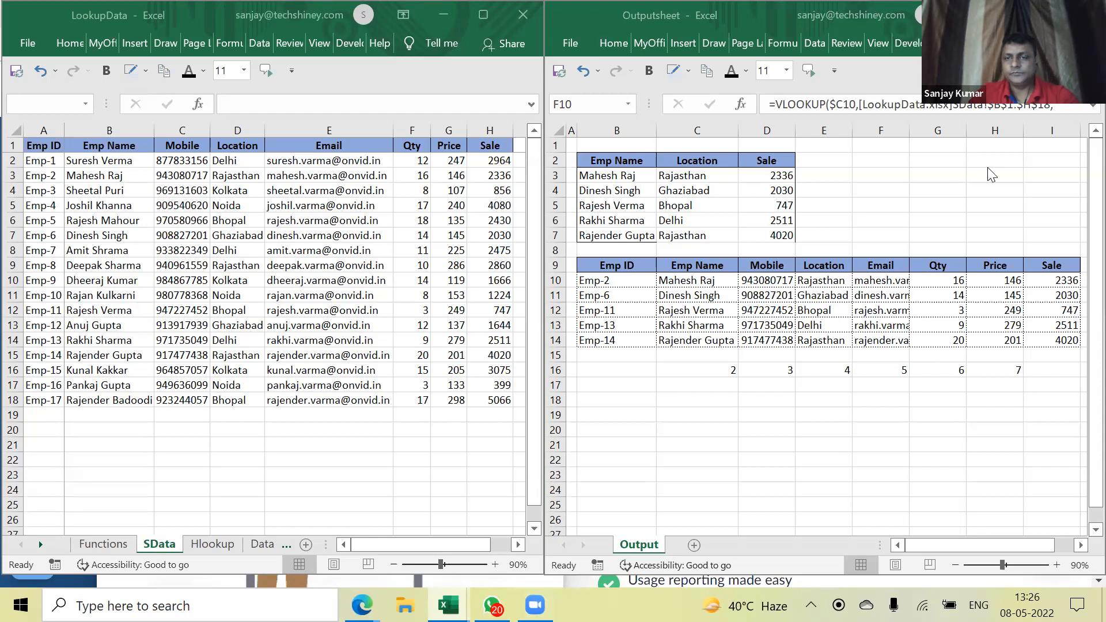
Clear the lookup results from D10:I14 on the Output sheet
{"action": "left_click", "coordinate": [832, 295]}
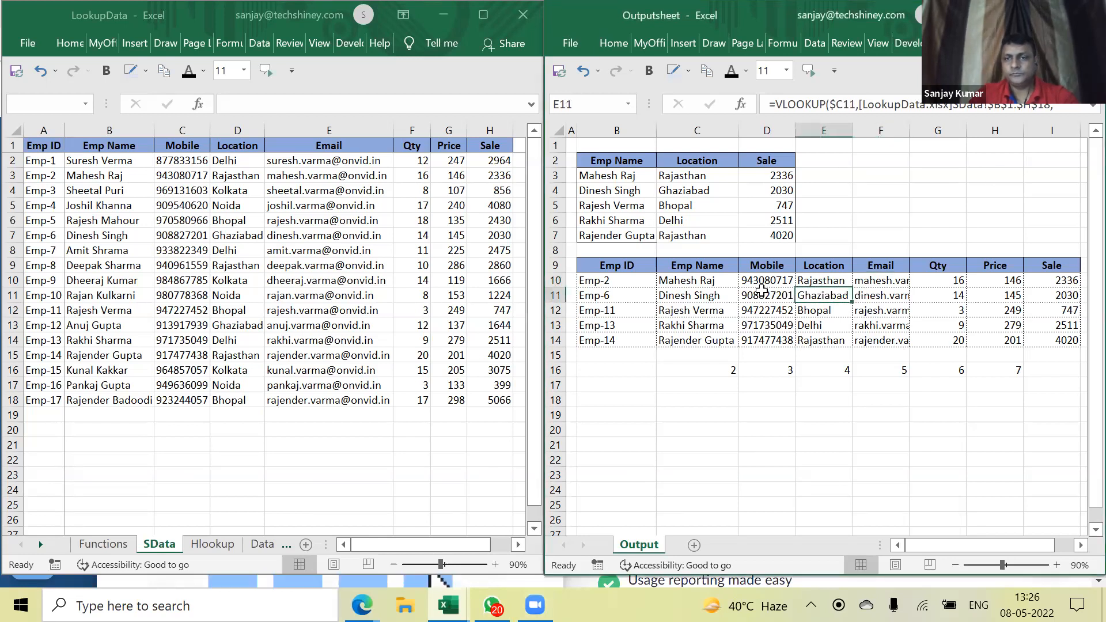
{"action": "key", "text": "Left"}
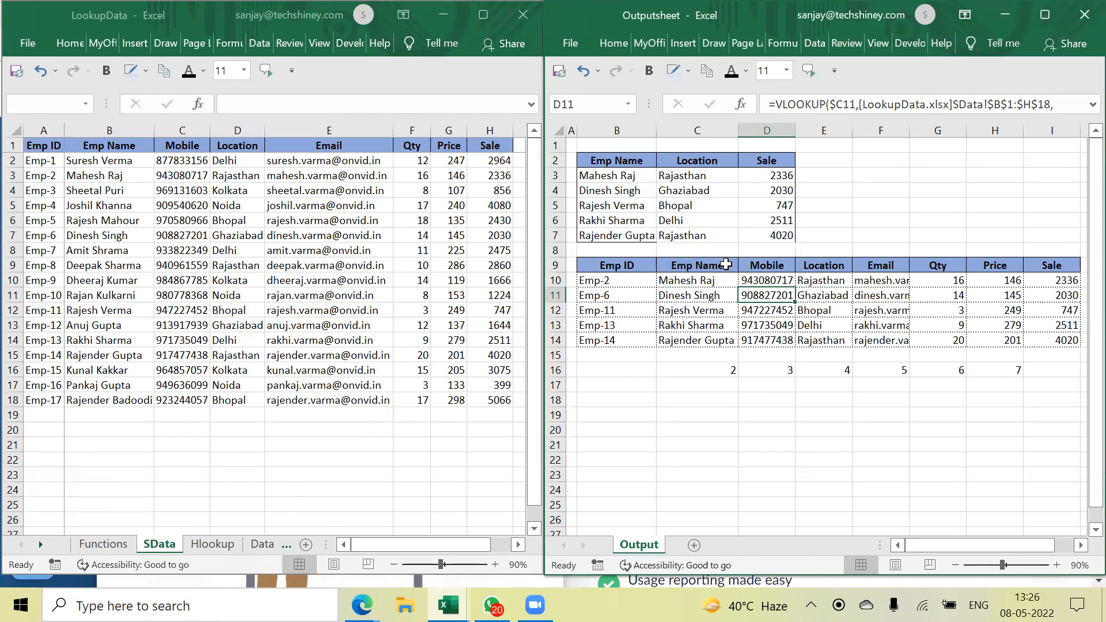
{"action": "left_click", "coordinate": [781, 282]}
{"action": "left_click_drag", "start_coordinate": [781, 282], "coordinate": [1075, 342]}
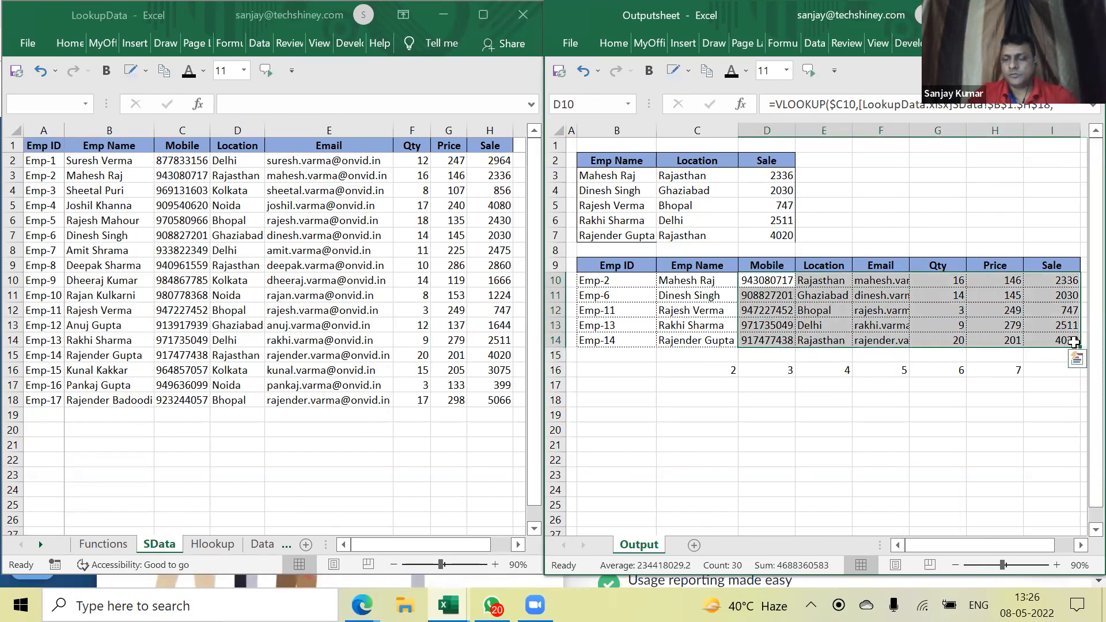
{"action": "key", "text": "Delete"}
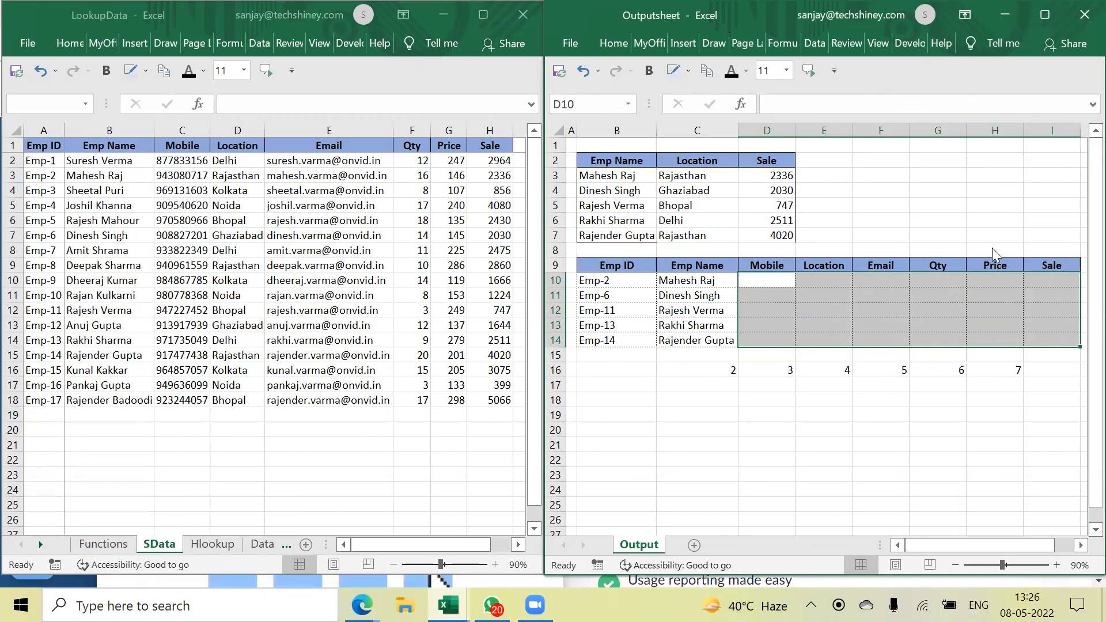
Copy the Emp ID table with headers and maximize the LookupData workbook
{"action": "left_click", "coordinate": [756, 287]}
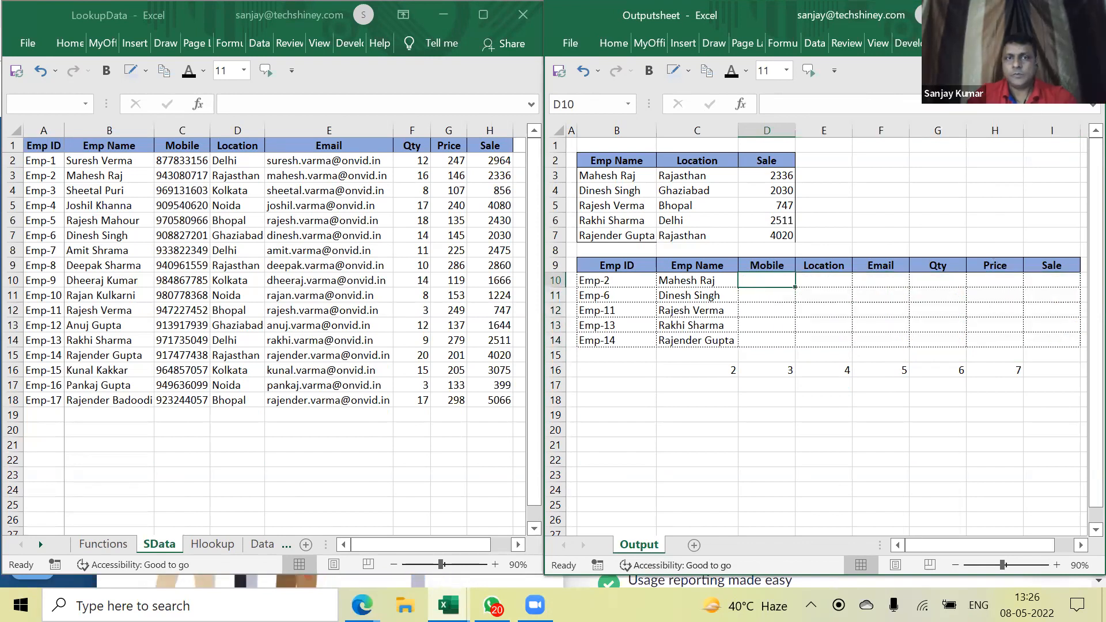
{"action": "left_click_drag", "start_coordinate": [603, 265], "coordinate": [1042, 342]}
{"action": "key", "text": "ctrl+c"}
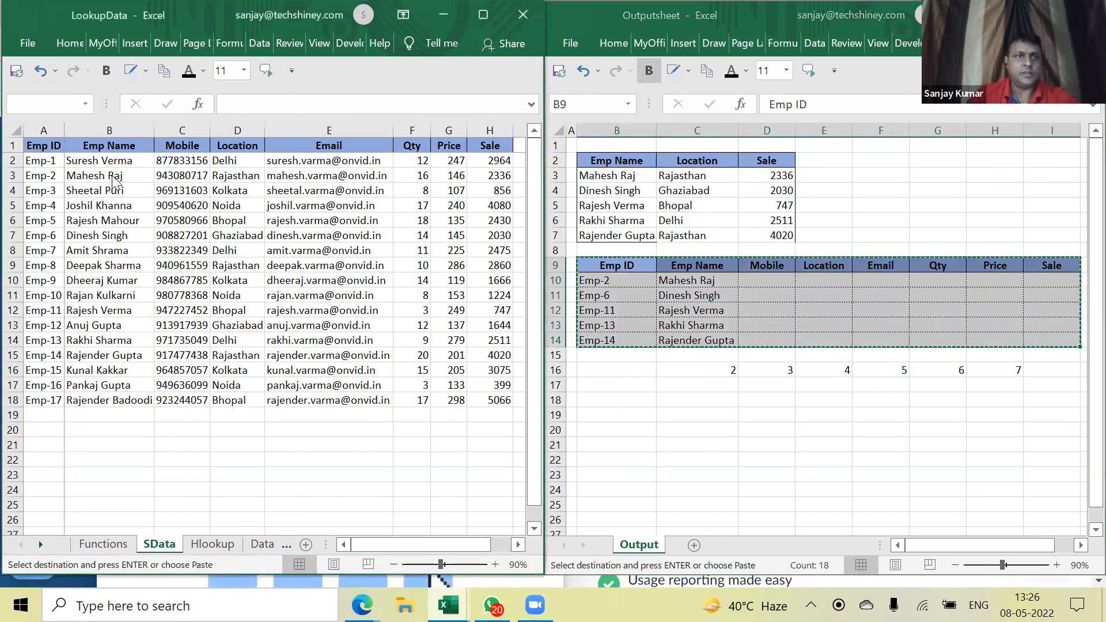
{"action": "double_click", "coordinate": [56, 18]}
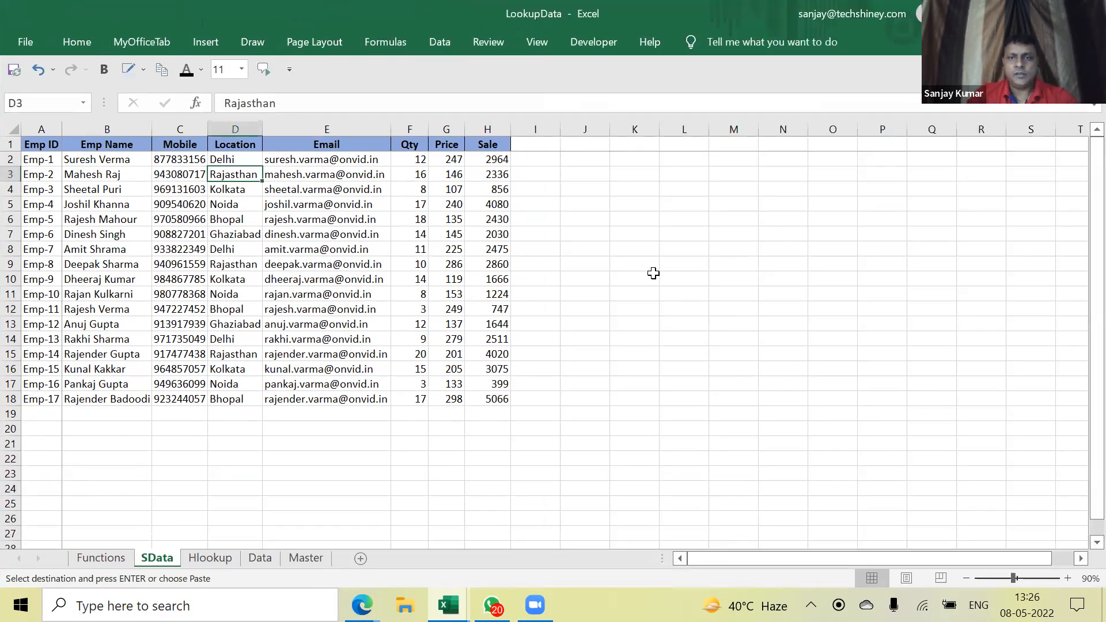
Paste the Emp ID table at K7 and widen columns L and M to fit
{"action": "left_click", "coordinate": [628, 236]}
{"action": "key", "text": "ctrl+v"}
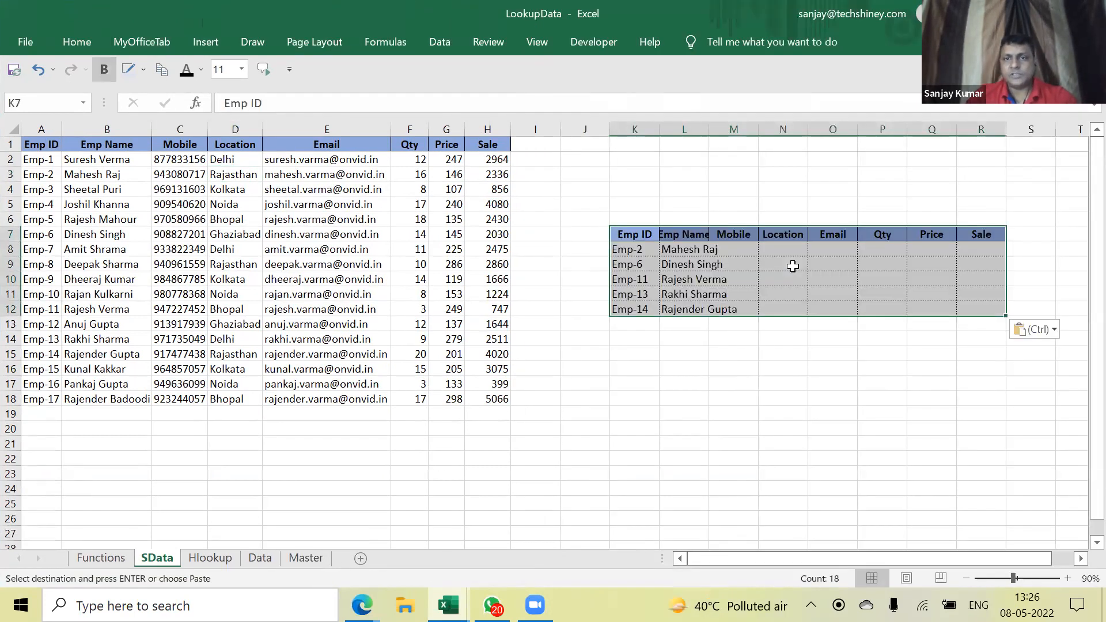
{"action": "left_click", "coordinate": [716, 358]}
{"action": "left_click_drag", "start_coordinate": [707, 128], "coordinate": [742, 128]}
{"action": "left_click", "coordinate": [815, 353]}
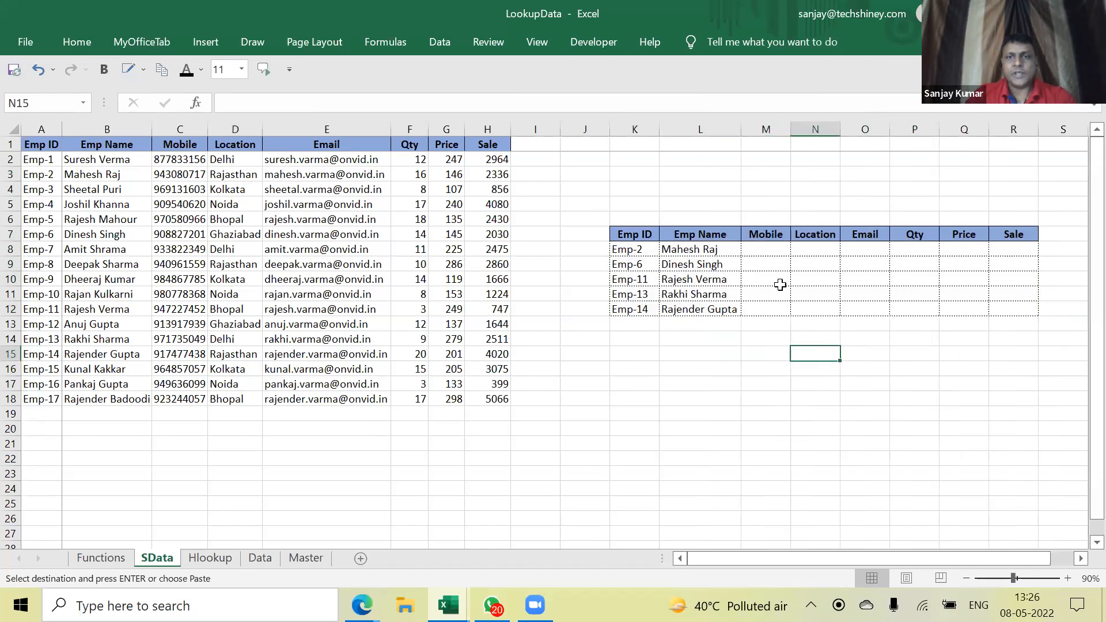
{"action": "left_click_drag", "start_coordinate": [791, 128], "coordinate": [808, 128]}
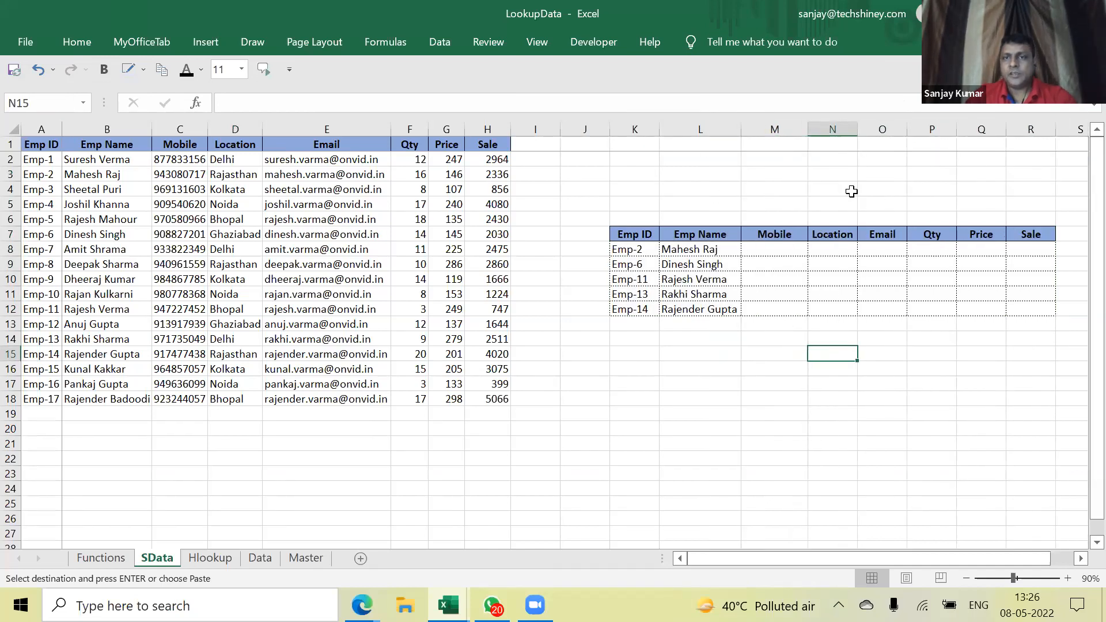
Enter =COLUMN(B:B) in M4 so it returns 2
{"action": "left_click", "coordinate": [784, 190]}
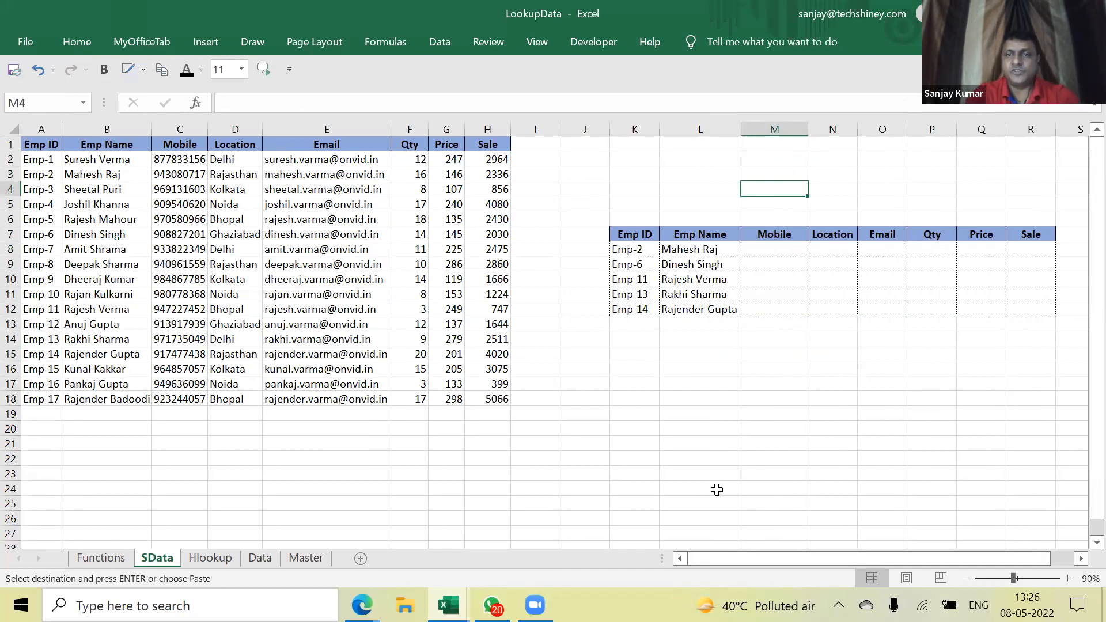
{"action": "type", "text": "="}
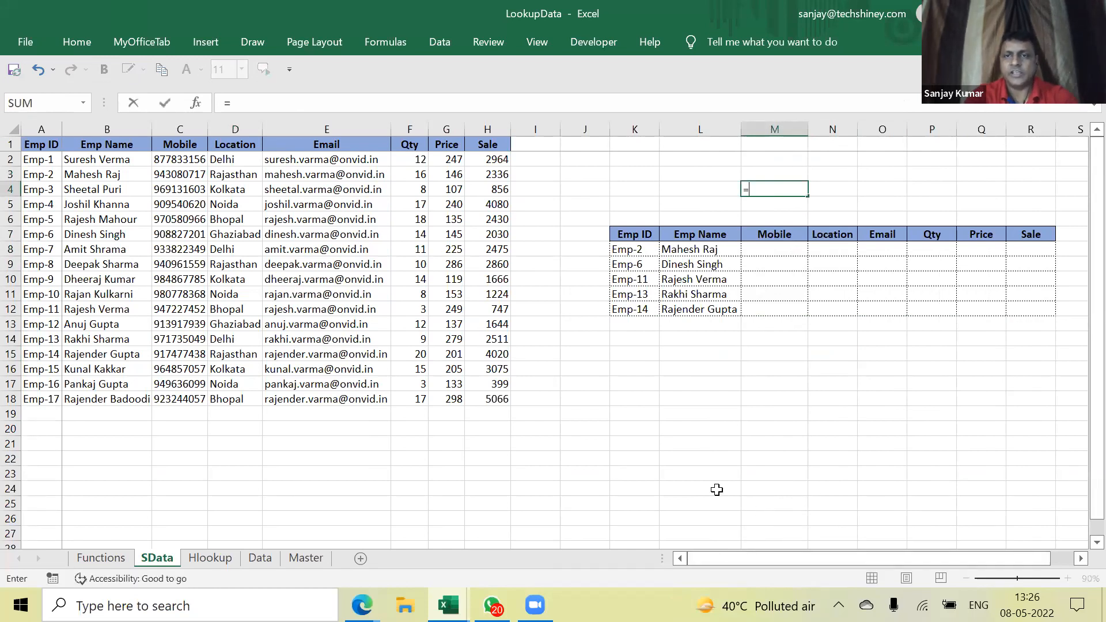
{"action": "type", "text": "column("}
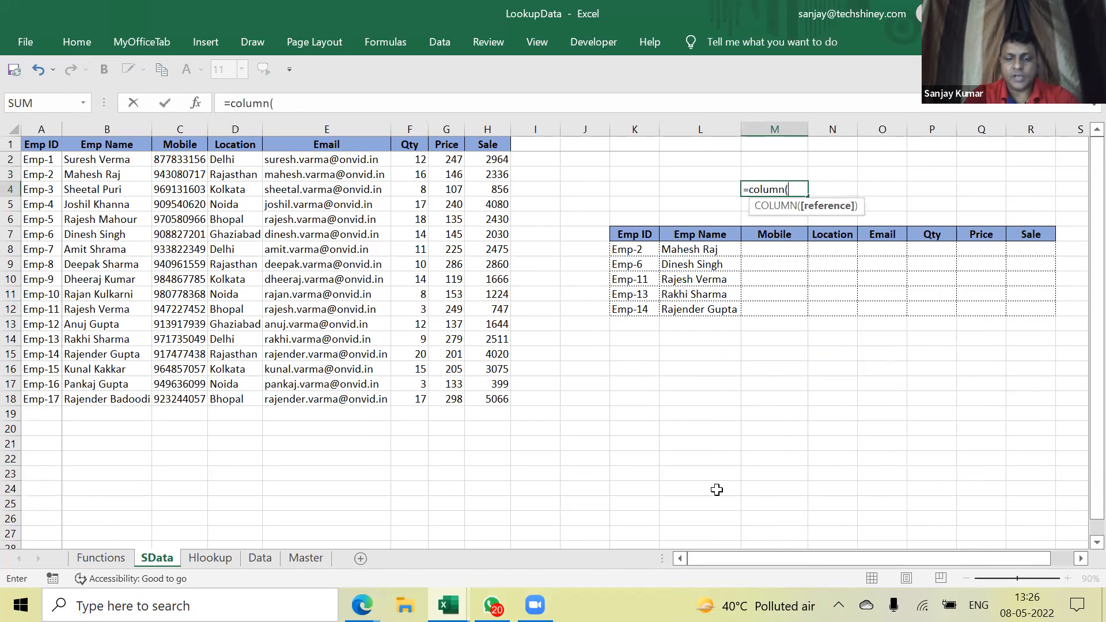
{"action": "type", "text": "C:C)"}
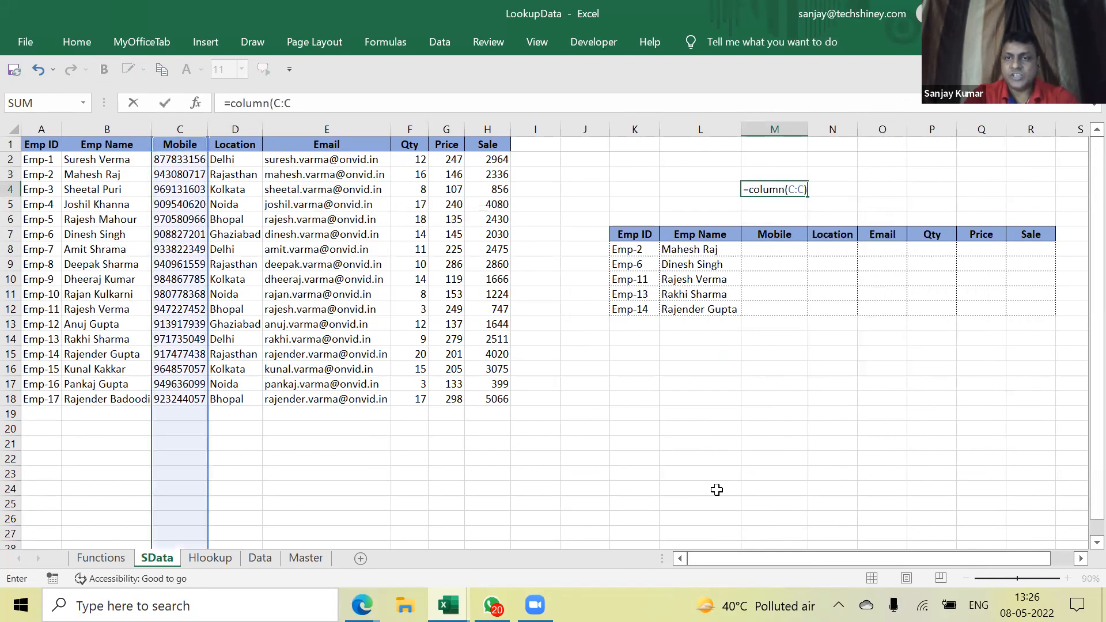
{"action": "key", "text": "Return"}
{"action": "key", "text": "Up"}
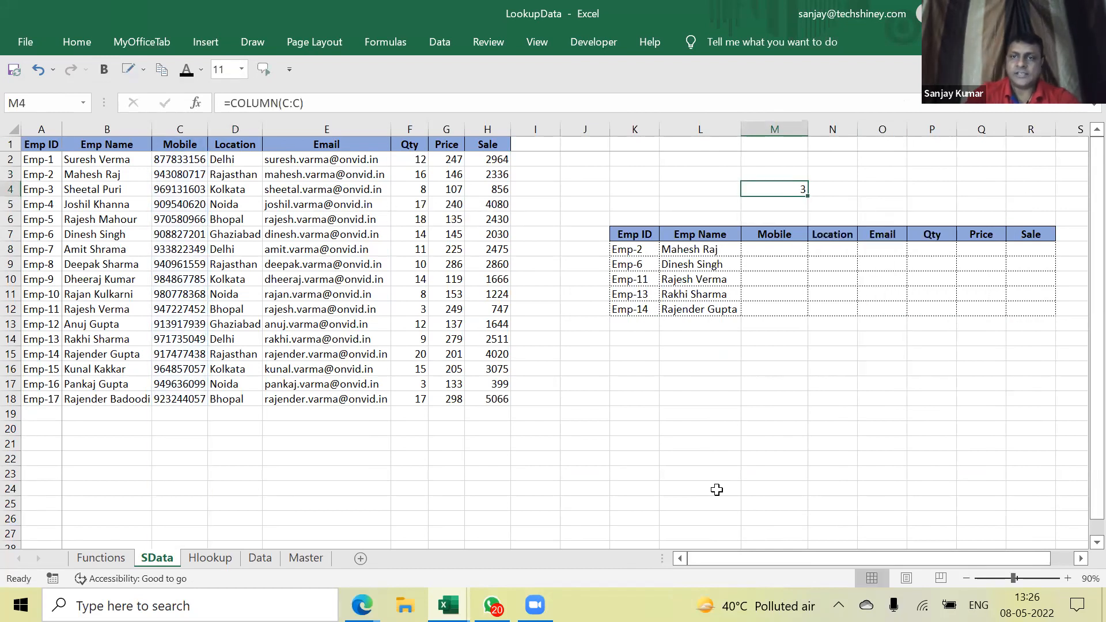
{"action": "type", "text": "=col"}
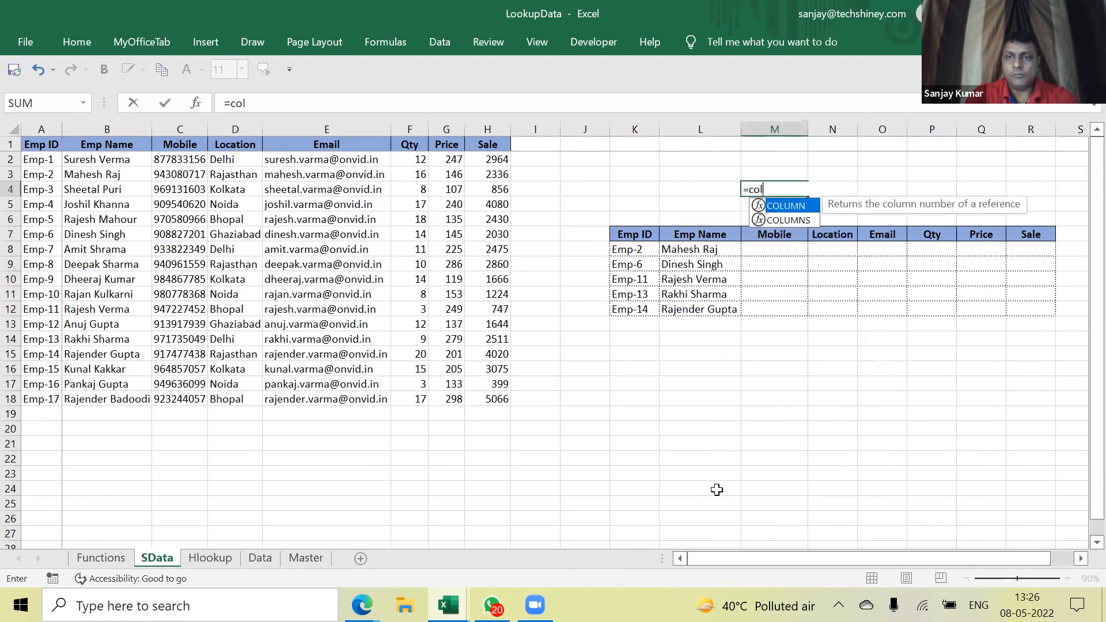
{"action": "type", "text": "umn(B:"}
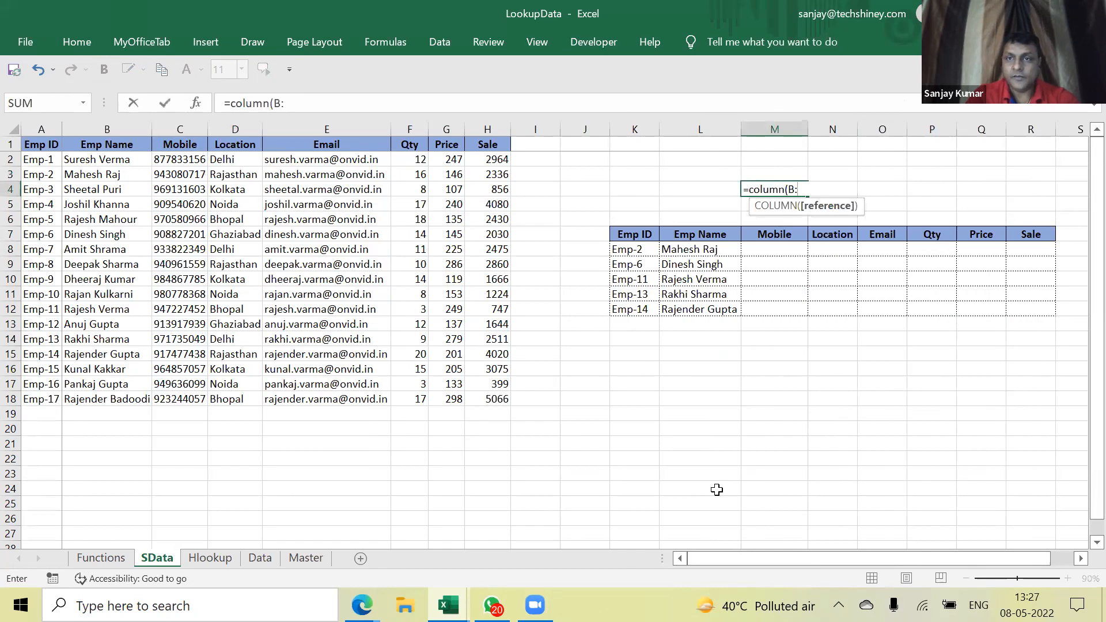
{"action": "type", "text": "B)"}
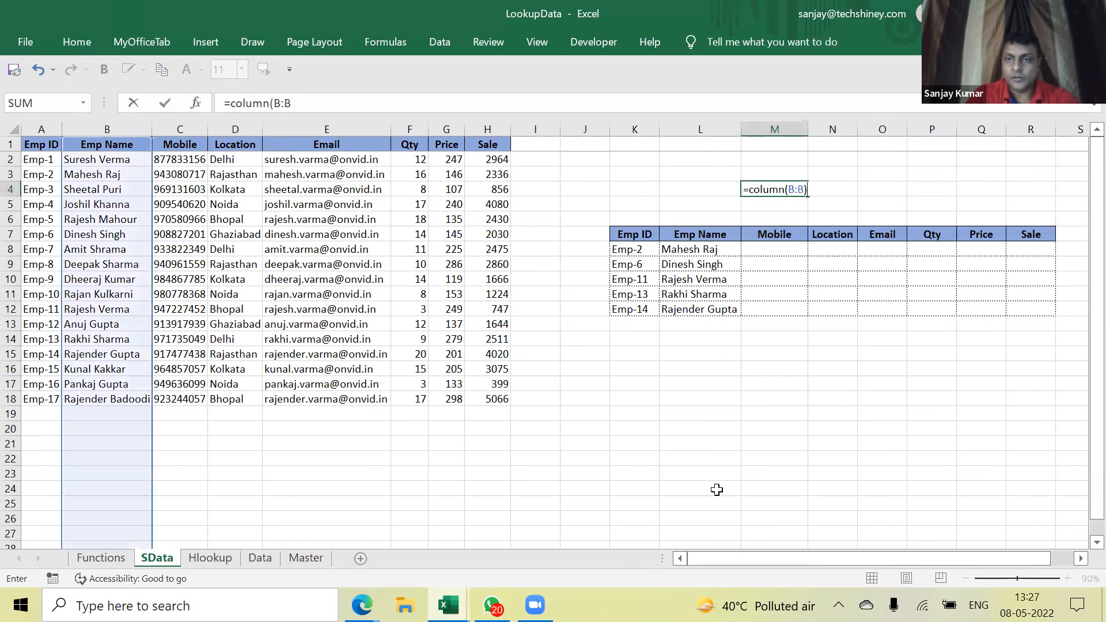
{"action": "key", "text": "Return"}
{"action": "key", "text": "Up"}
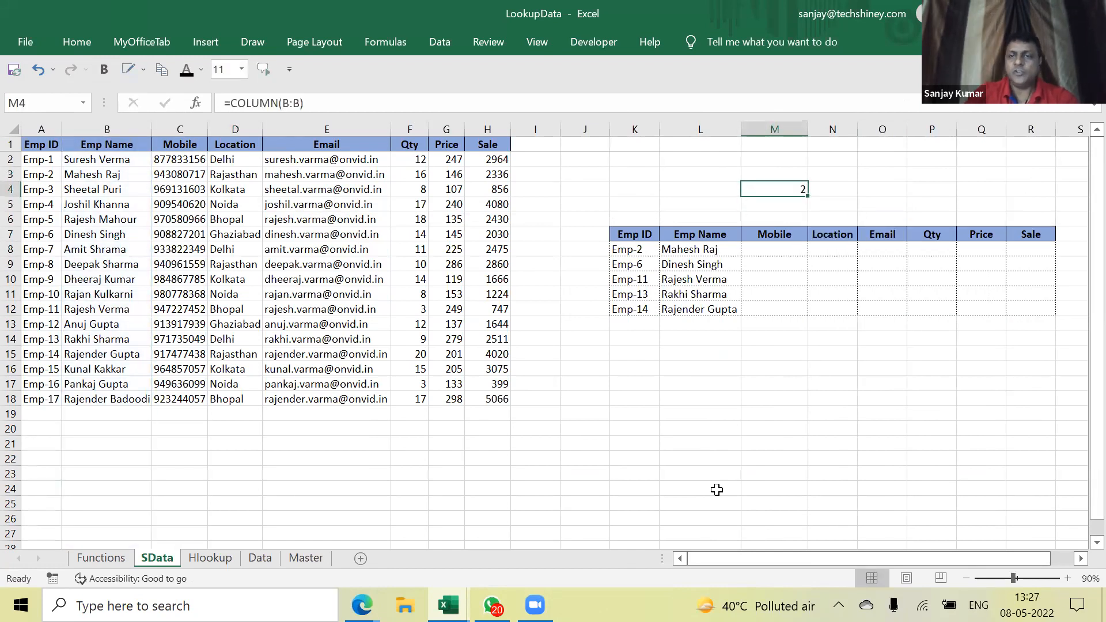
Fill the COLUMN formula across M4:Q4 and confirm it returns 2 through 6
{"action": "left_click_drag", "start_coordinate": [809, 196], "coordinate": [1003, 192]}
{"action": "left_click", "coordinate": [798, 192]}
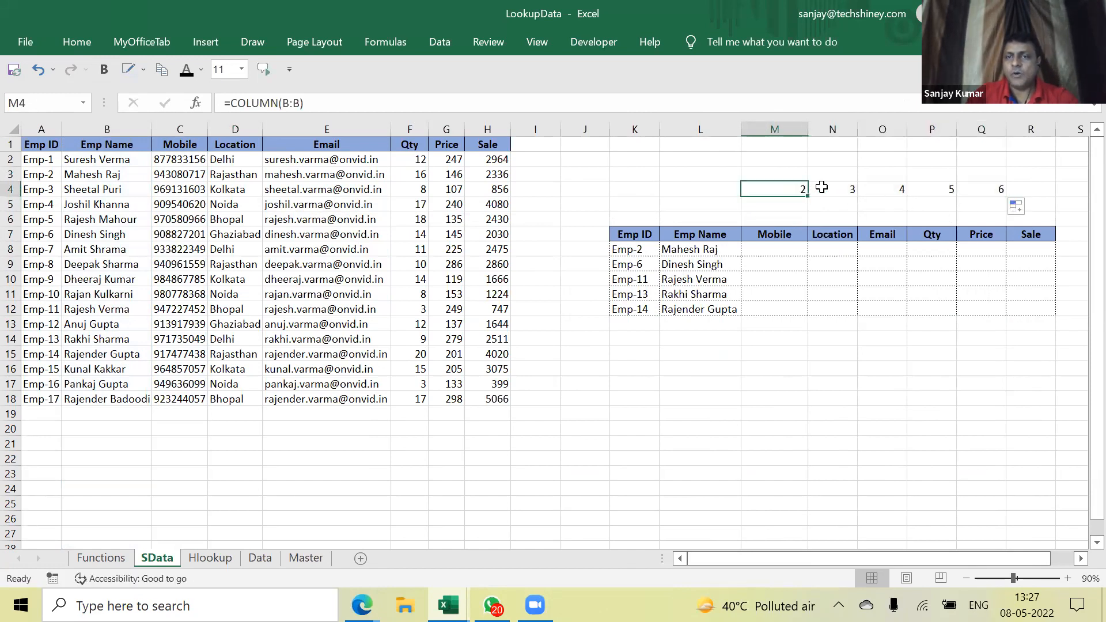
{"action": "left_click", "coordinate": [830, 190]}
{"action": "left_click", "coordinate": [890, 192]}
{"action": "left_click", "coordinate": [948, 191]}
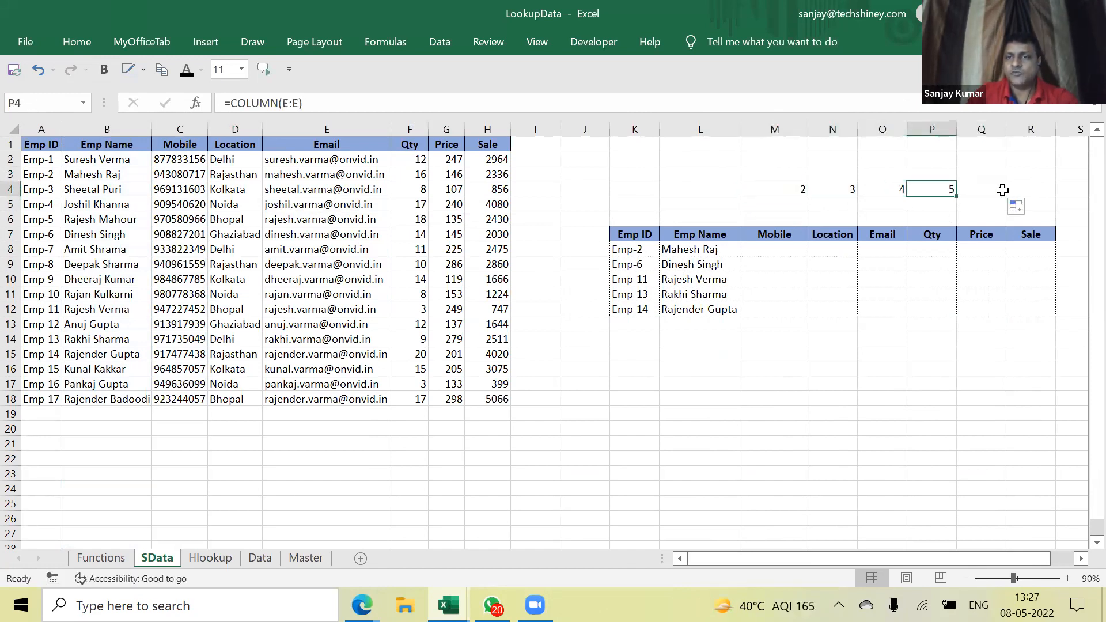
{"action": "left_click", "coordinate": [1001, 191]}
{"action": "double_click", "coordinate": [987, 191]}
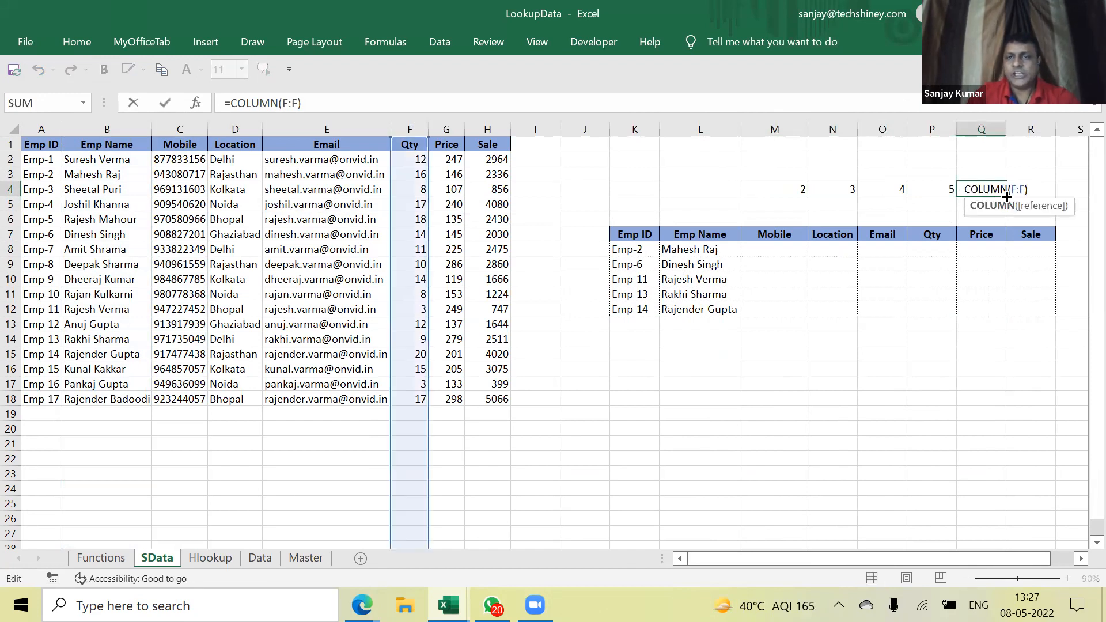
{"action": "key", "text": "ctrl+Return"}
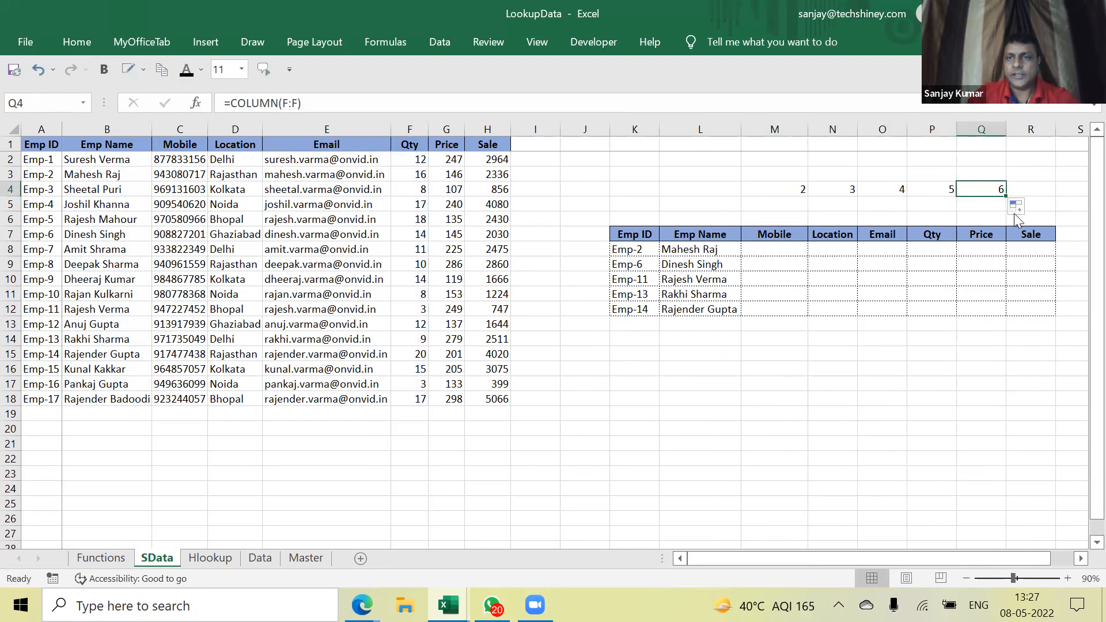
{"action": "left_click", "coordinate": [778, 250]}
In M8 enter =VLOOKUP(L8,$B$1:$H$18,COLUMN(B:B),0) against the SData table
{"action": "type", "text": "=v"}
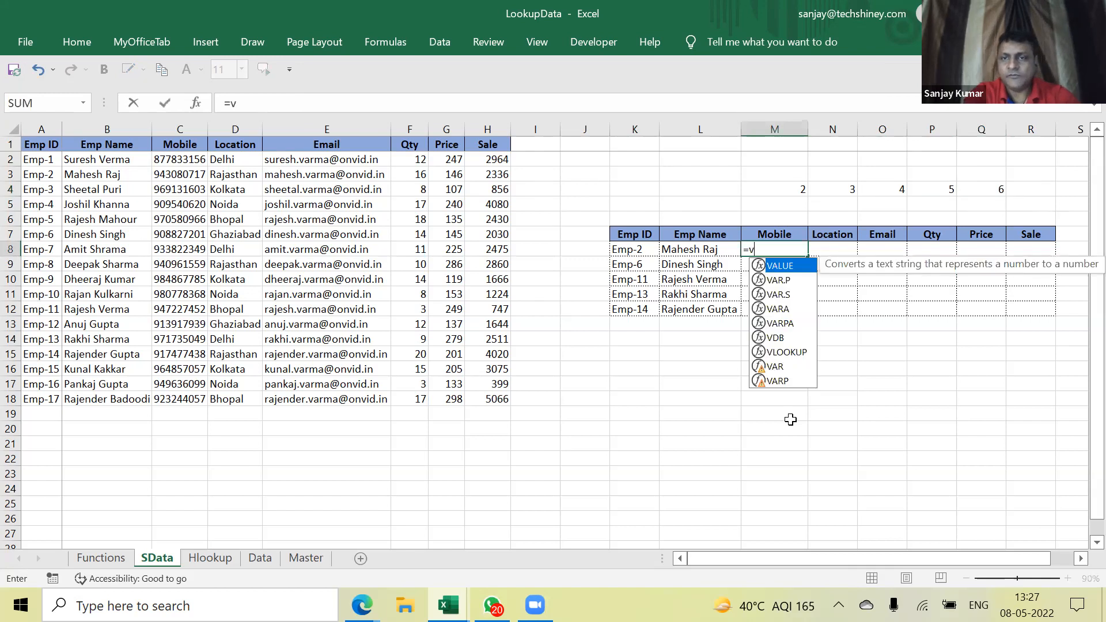
{"action": "type", "text": "lookup("}
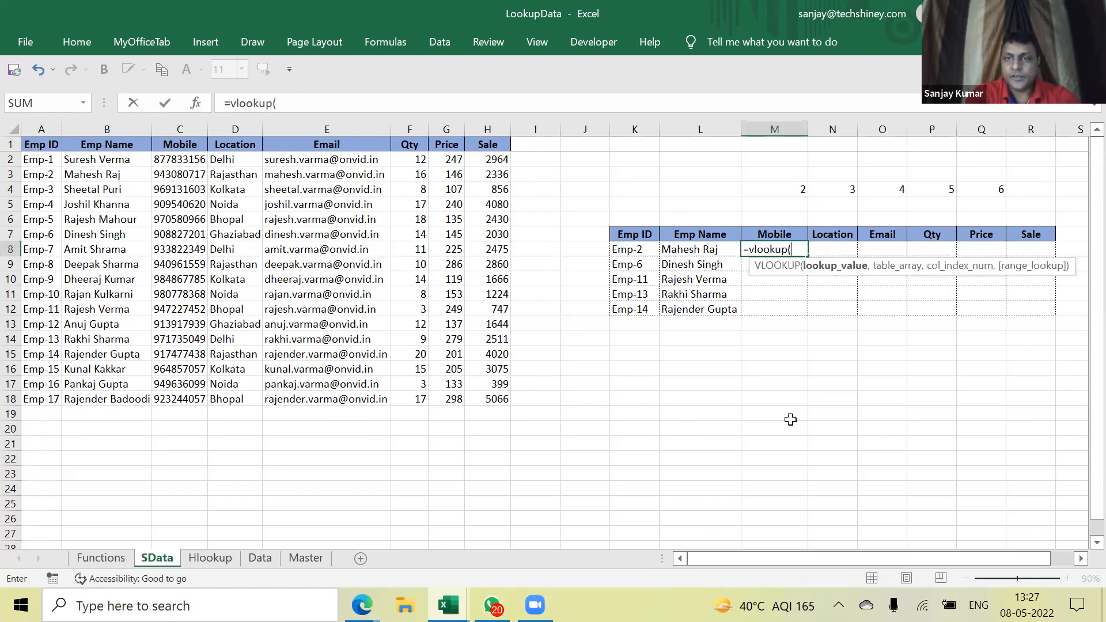
{"action": "key", "text": "Left"}
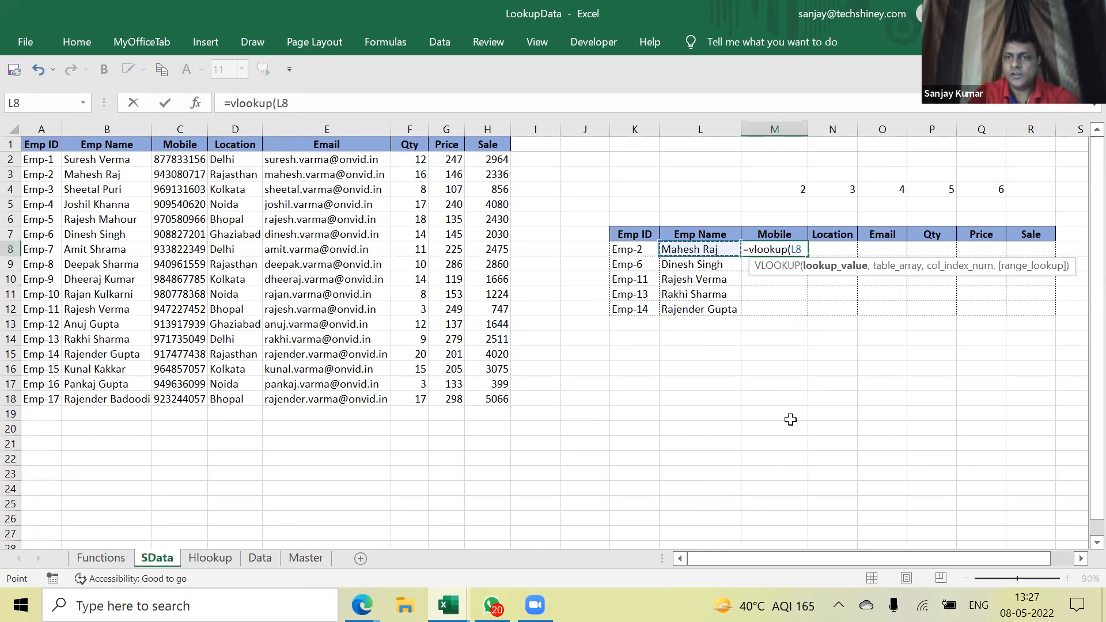
{"action": "type", "text": ","}
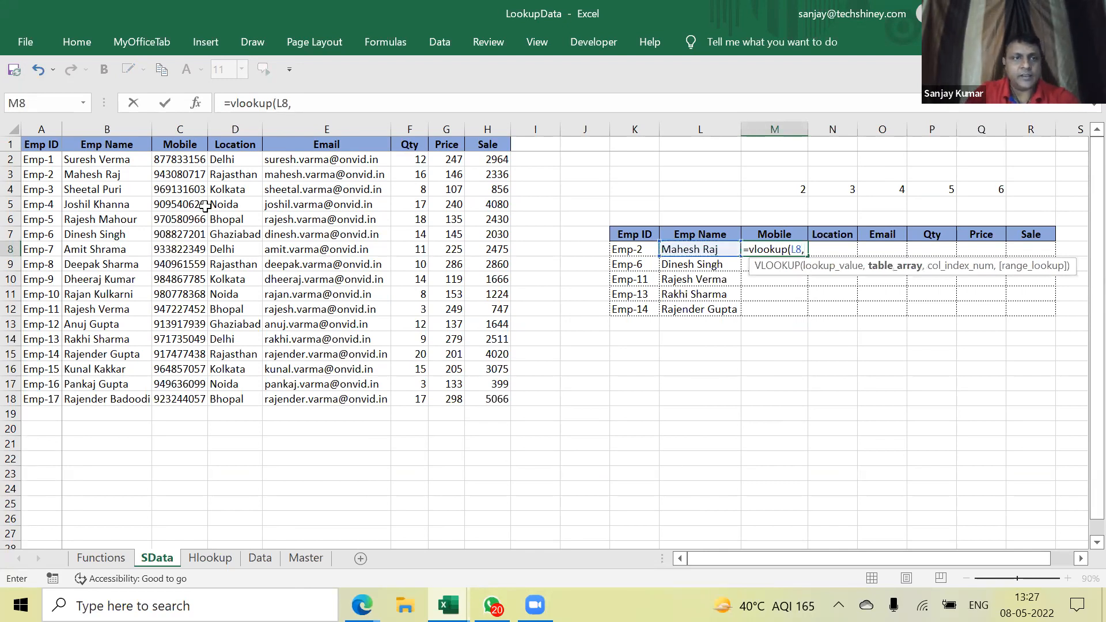
{"action": "left_click_drag", "start_coordinate": [126, 147], "coordinate": [504, 394]}
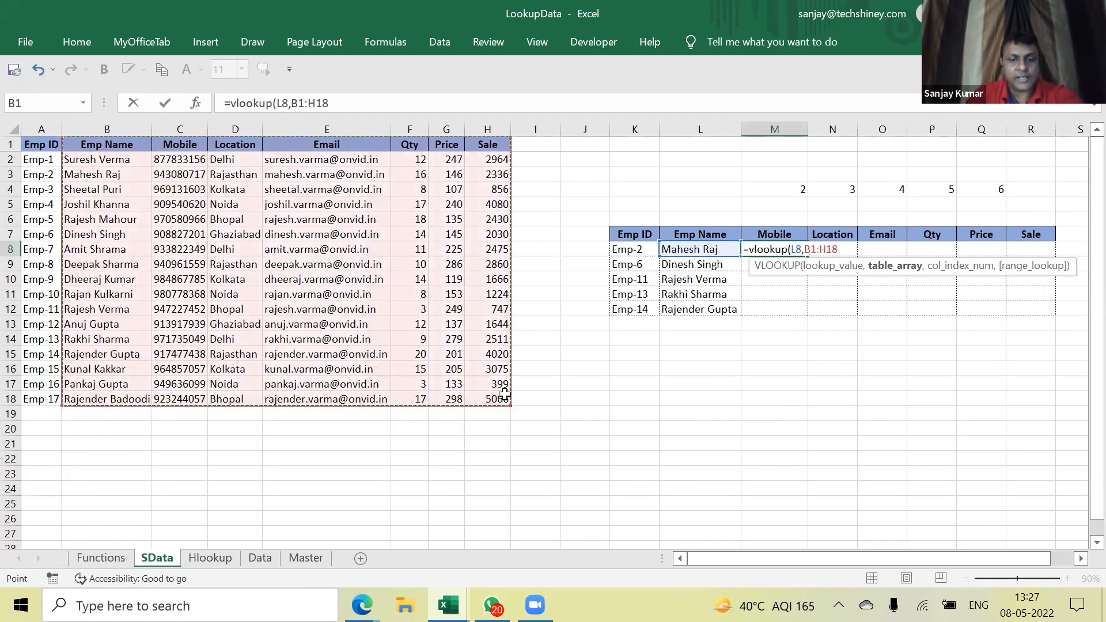
{"action": "key", "text": "F4"}
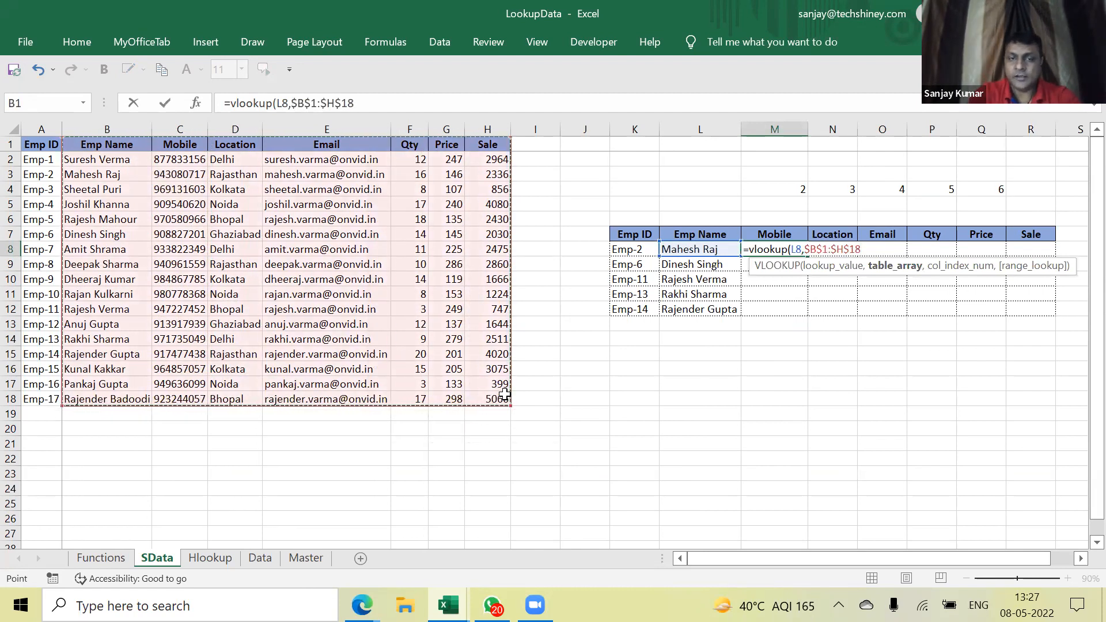
{"action": "type", "text": ","}
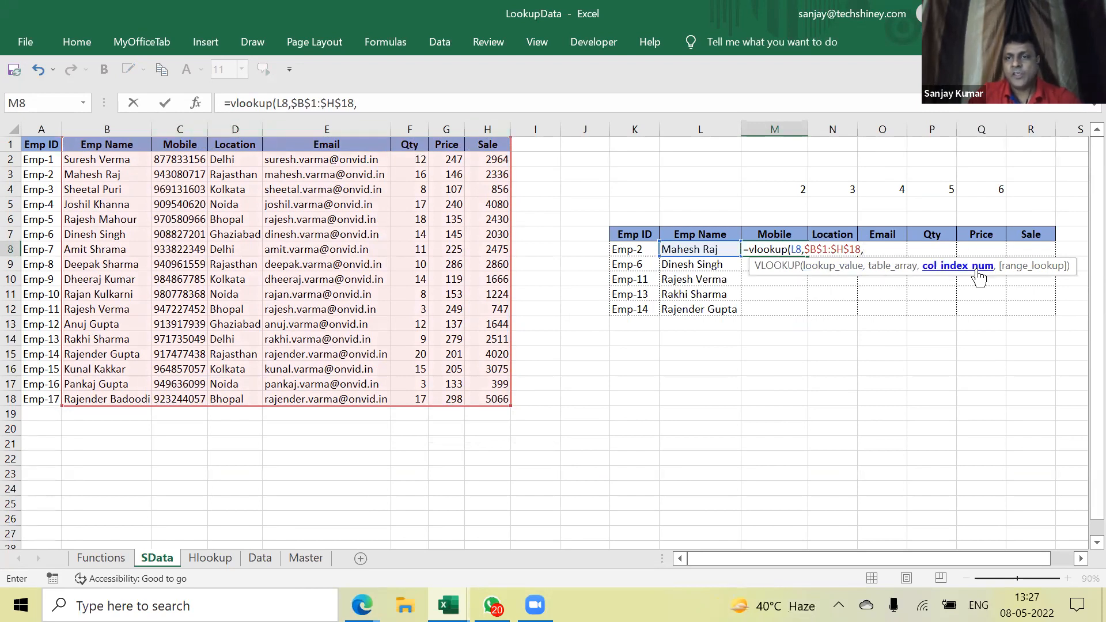
{"action": "type", "text": "colu"}
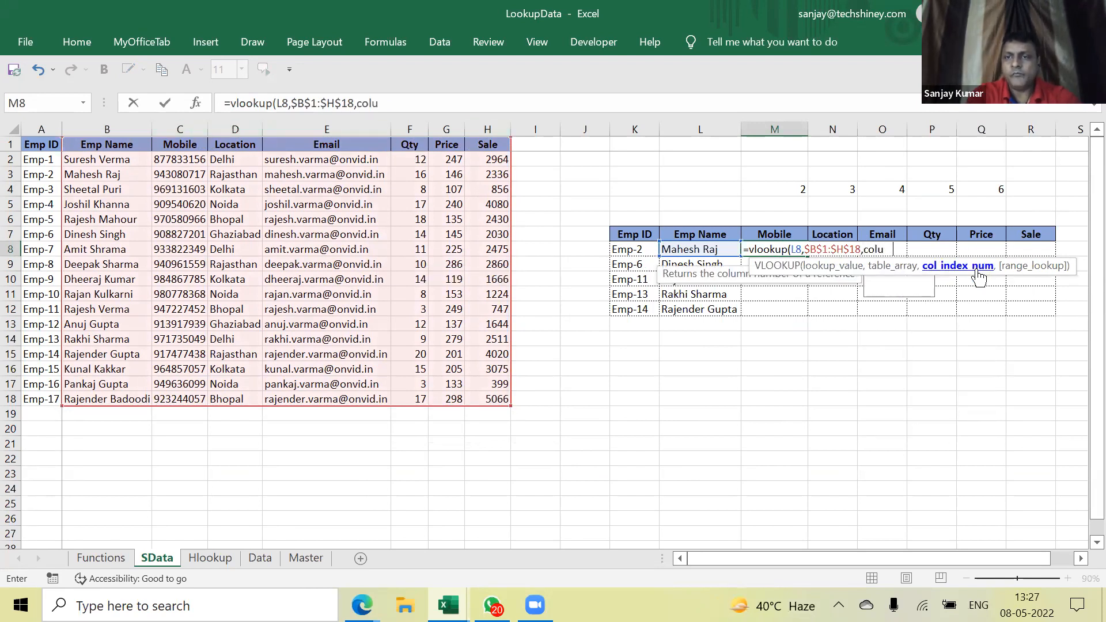
{"action": "type", "text": "mn(B:"}
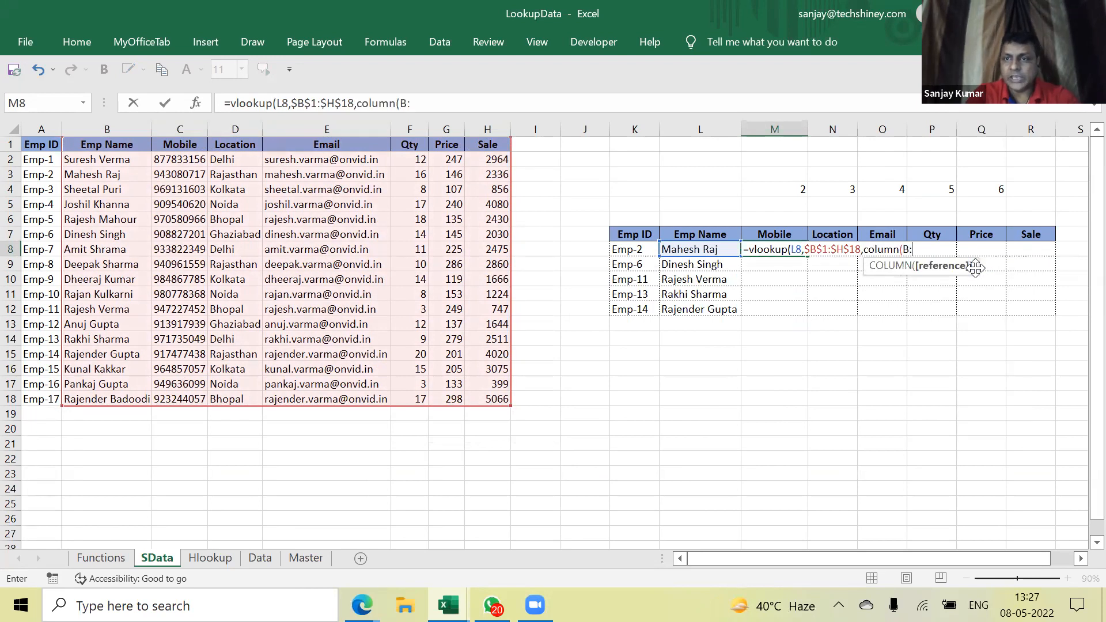
{"action": "type", "text": "B)"}
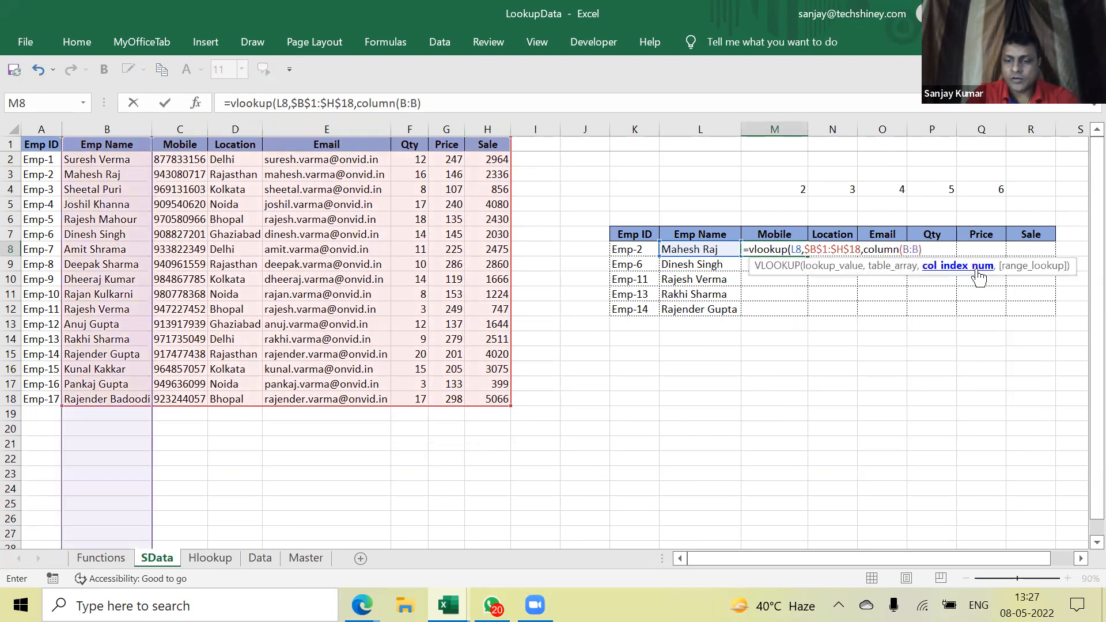
{"action": "type", "text": ",0)"}
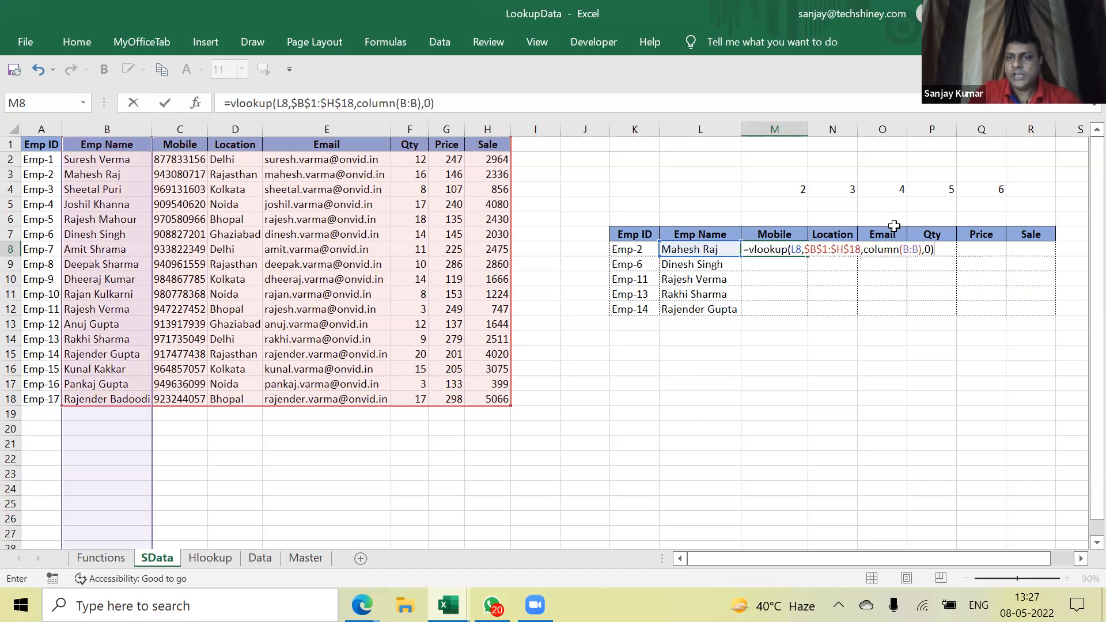
Check that COLUMN(B:B) evaluates to 2, then lock the lookup value as $L8
{"action": "left_click_drag", "start_coordinate": [924, 249], "coordinate": [863, 249]}
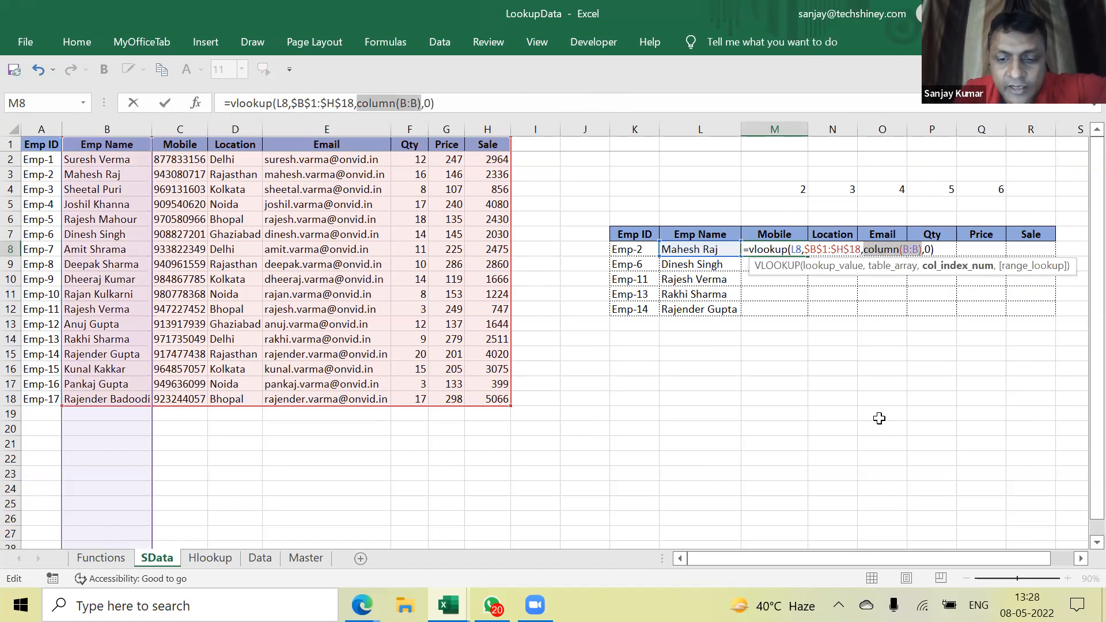
{"action": "key", "text": "F9"}
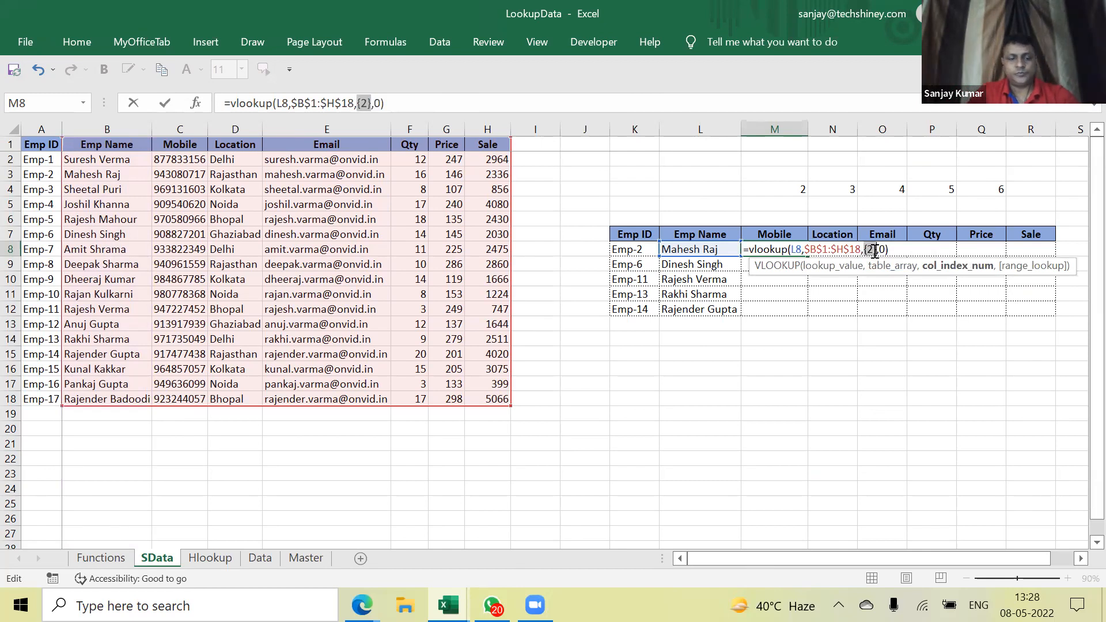
{"action": "key", "text": "ctrl+z"}
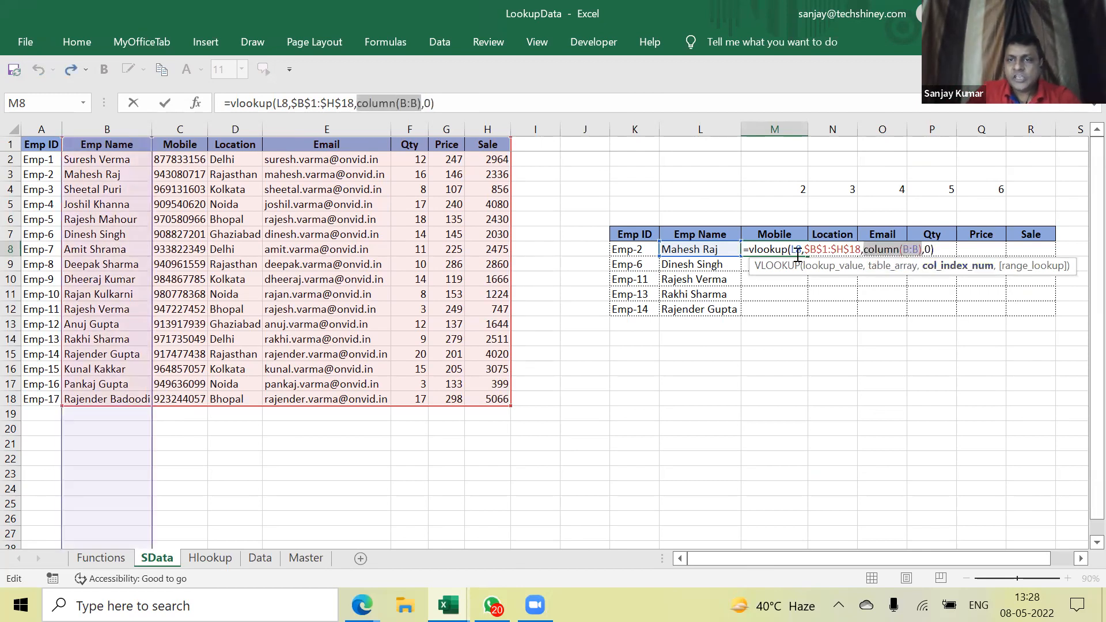
{"action": "left_click", "coordinate": [793, 252]}
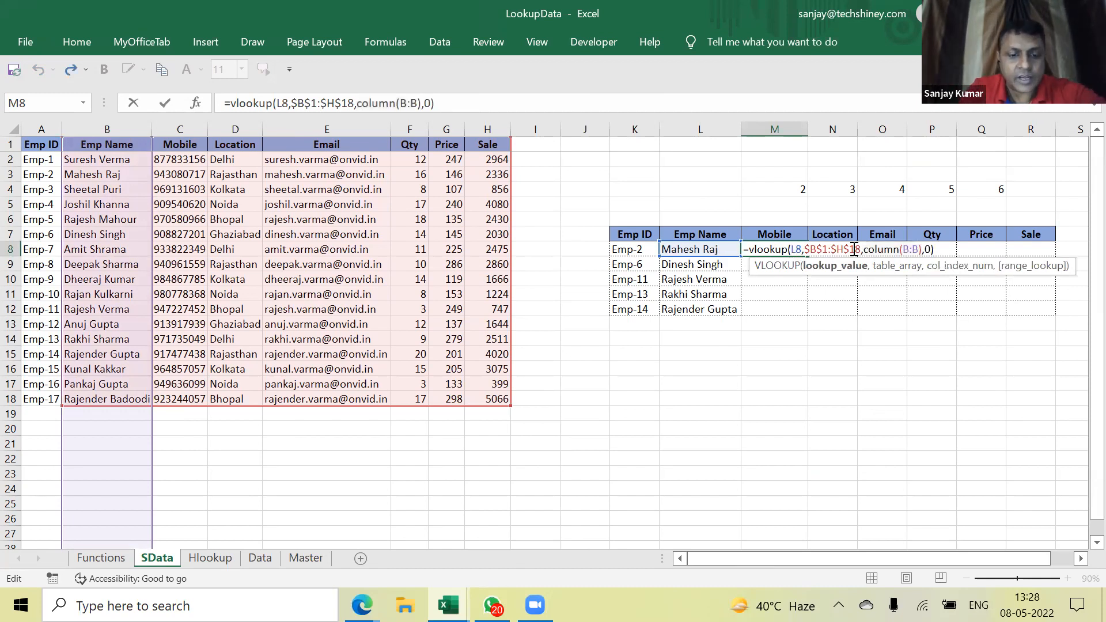
{"action": "type", "text": "$"}
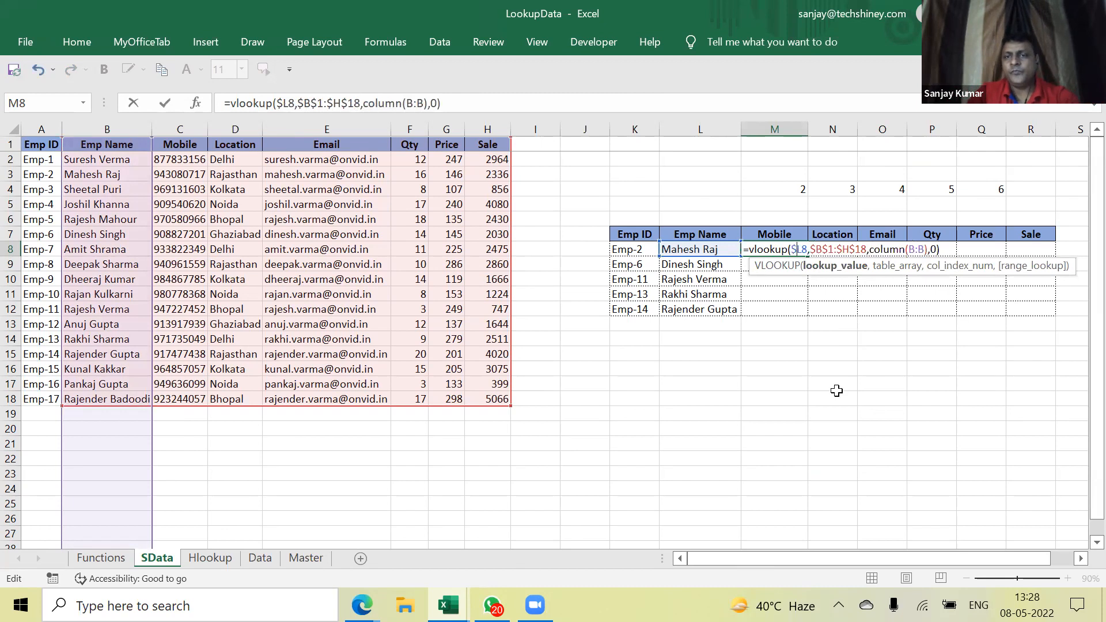
{"action": "key", "text": "ctrl+Return"}
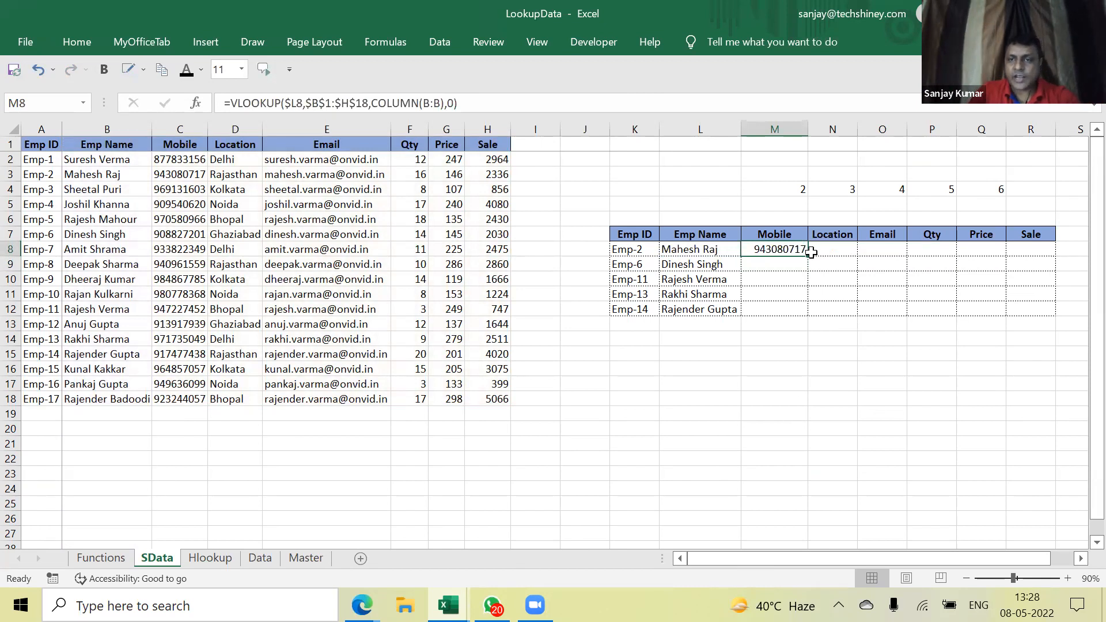
Test-fill the M8 formula across row 8 and down to row 12, then clear those results
{"action": "left_click_drag", "start_coordinate": [808, 256], "coordinate": [846, 253]}
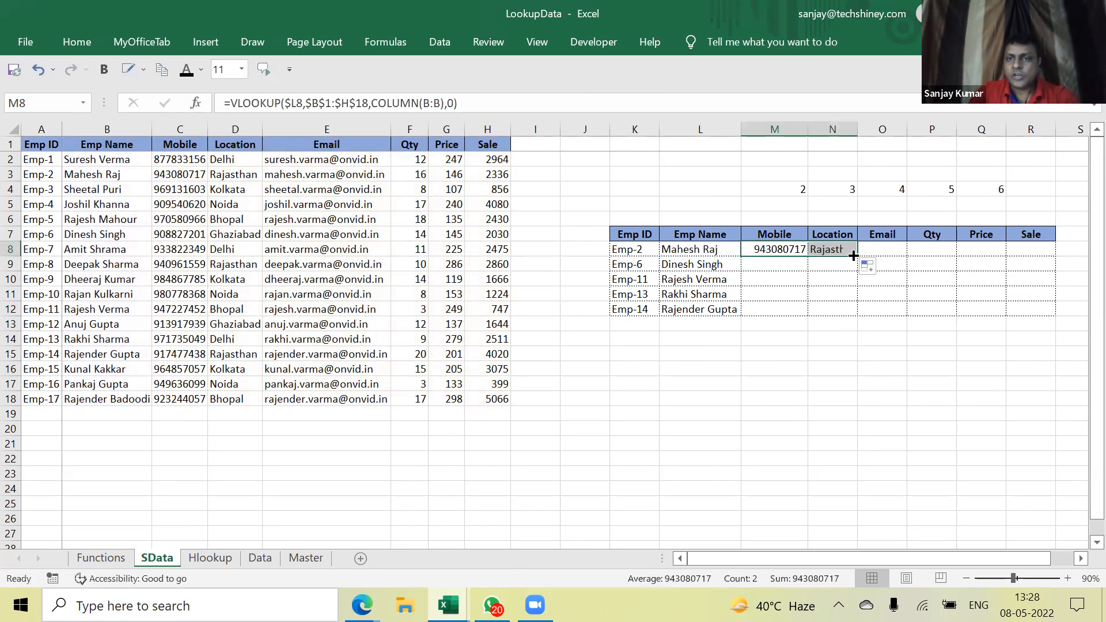
{"action": "double_click", "coordinate": [847, 248]}
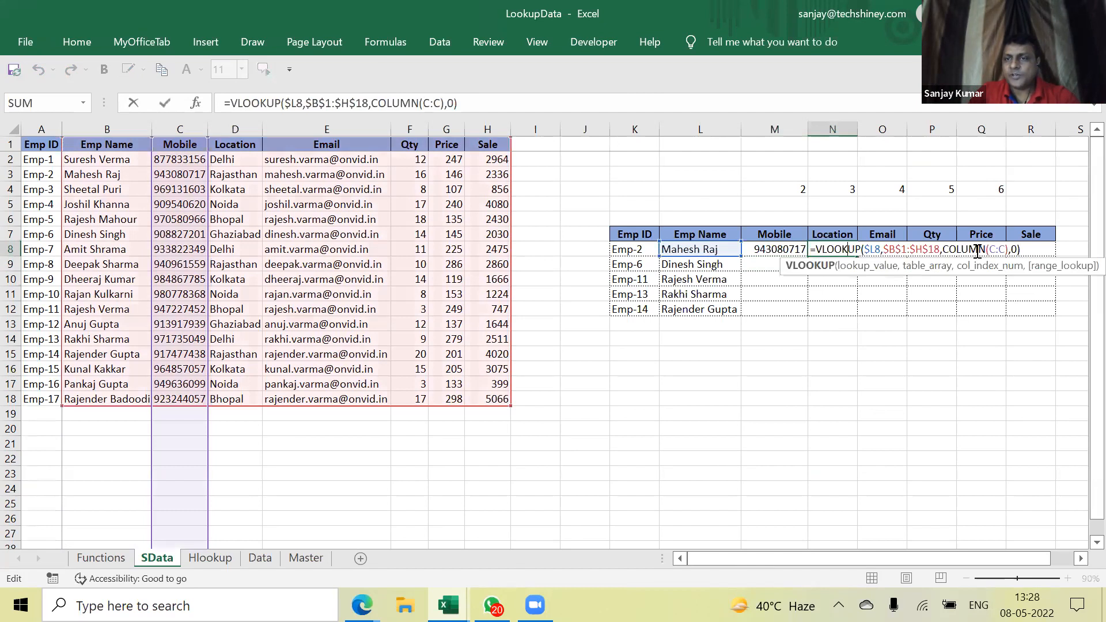
{"action": "left_click_drag", "start_coordinate": [1005, 252], "coordinate": [943, 252]}
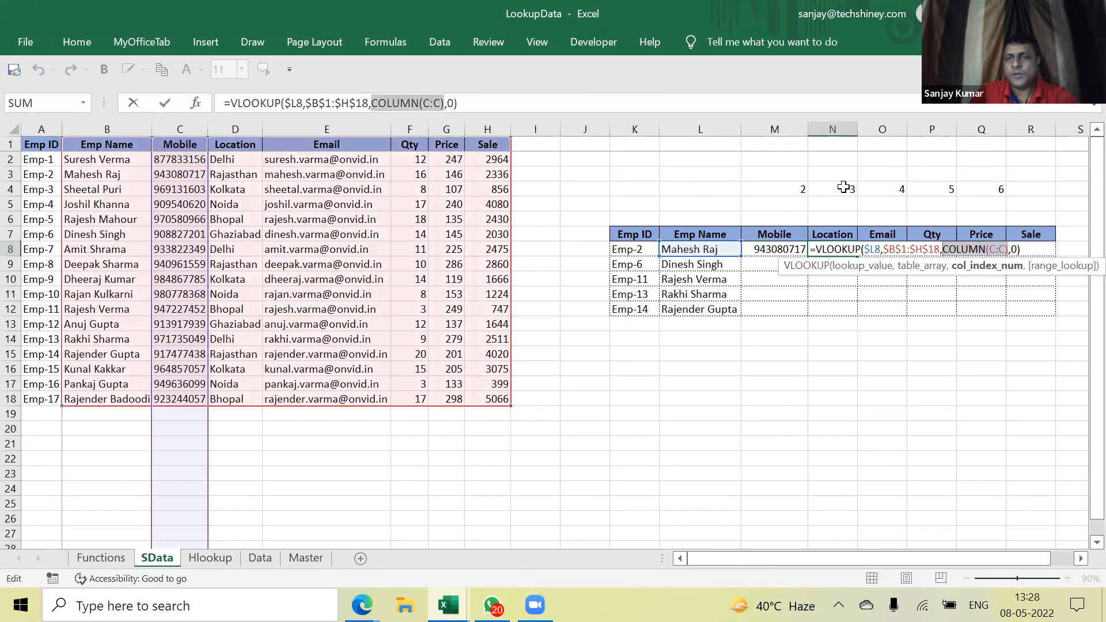
{"action": "key", "text": "ctrl+Return"}
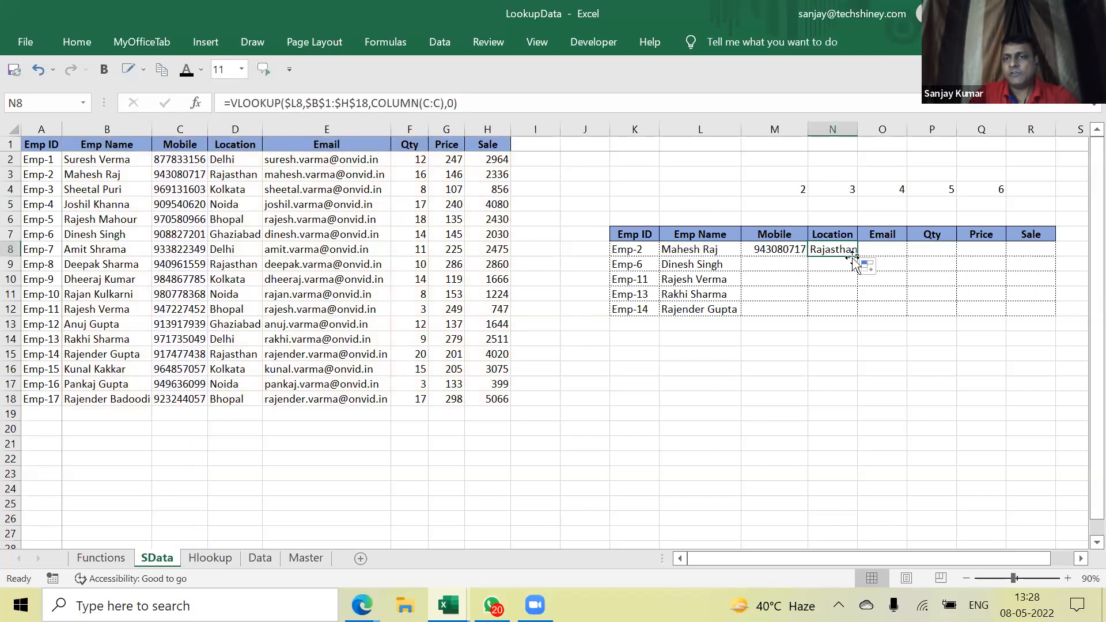
{"action": "left_click_drag", "start_coordinate": [860, 257], "coordinate": [1061, 309]}
{"action": "left_click", "coordinate": [801, 253]}
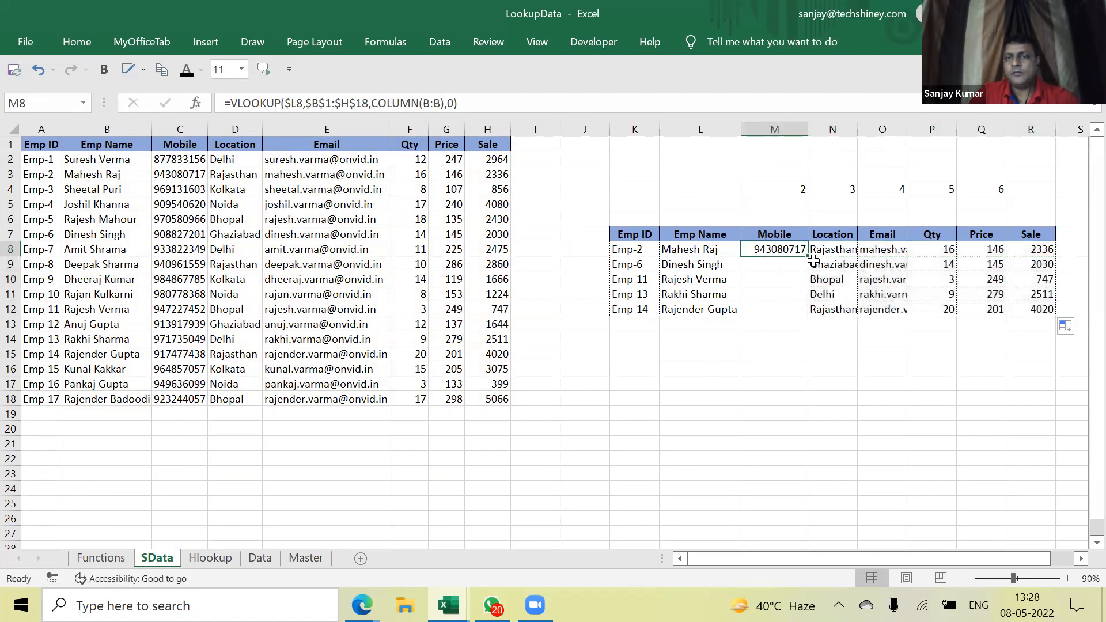
{"action": "left_click_drag", "start_coordinate": [811, 255], "coordinate": [813, 318]}
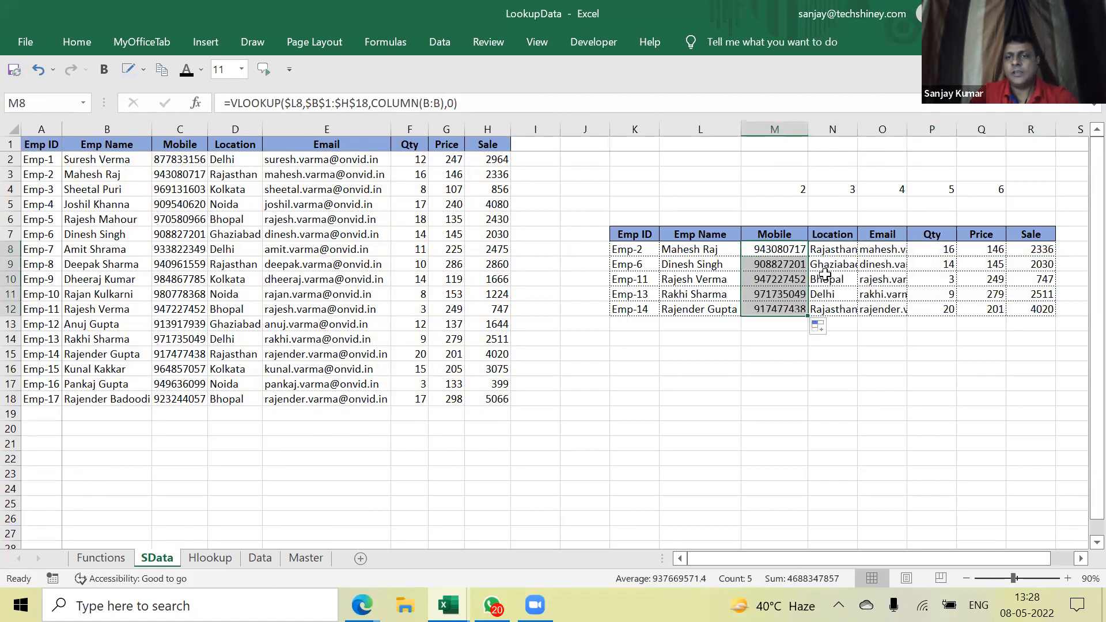
{"action": "left_click_drag", "start_coordinate": [788, 267], "coordinate": [1032, 306]}
{"action": "key", "text": "Delete"}
{"action": "key", "text": "Up"}
{"action": "key", "text": "Right"}
{"action": "key", "text": "shift+Right"}
{"action": "key", "text": "shift+Right"}
{"action": "key", "text": "shift+Right"}
{"action": "key", "text": "shift+Right"}
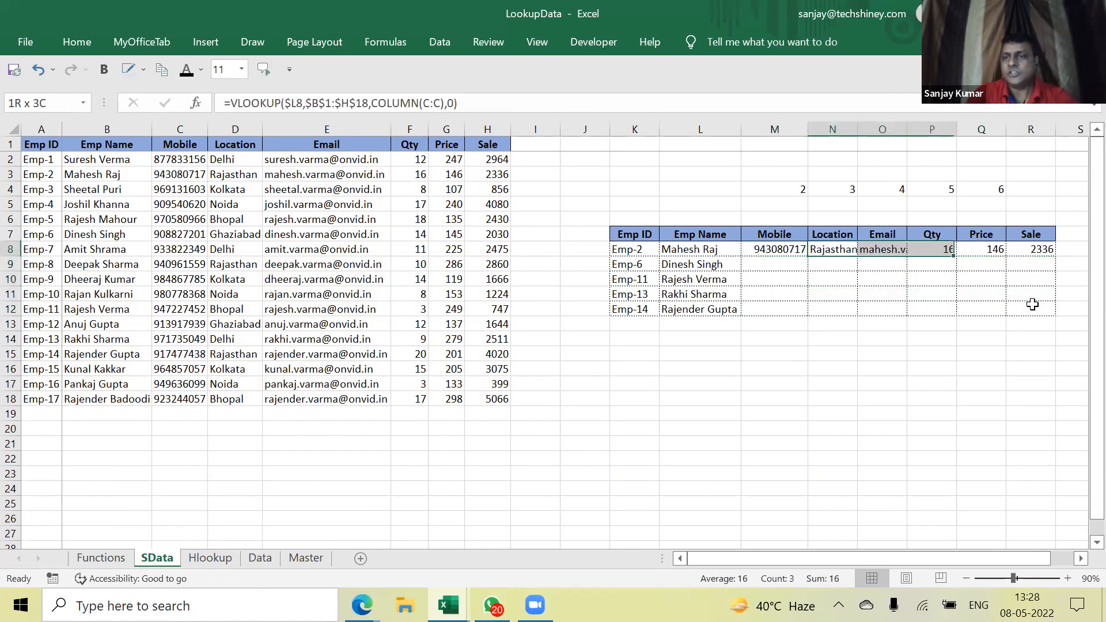
{"action": "key", "text": "Delete"}
{"action": "key", "text": "Left"}
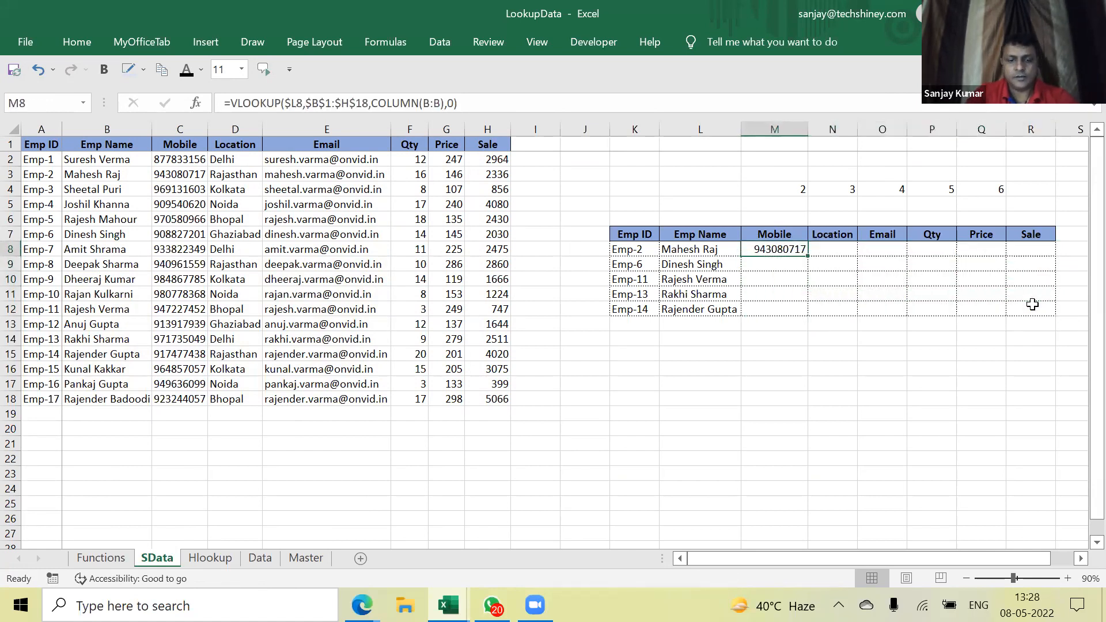
Copy M8 and paste its lookup formula across M8:R12
{"action": "key", "text": "ctrl+c"}
{"action": "key", "text": "shift+Right"}
{"action": "key", "text": "shift+Right"}
{"action": "key", "text": "shift+Right"}
{"action": "key", "text": "shift+Right"}
{"action": "key", "text": "shift+Right"}
{"action": "key", "text": "shift+Down"}
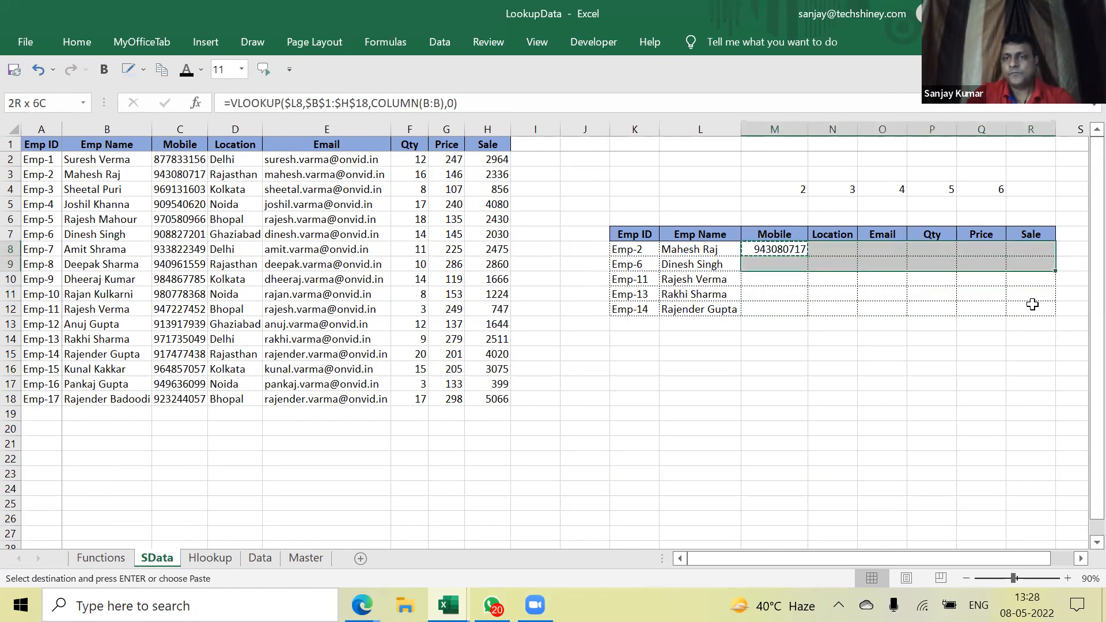
{"action": "key", "text": "shift+Down"}
{"action": "key", "text": "shift+Down"}
{"action": "key", "text": "shift+Down"}
{"action": "key", "text": "ctrl+v"}
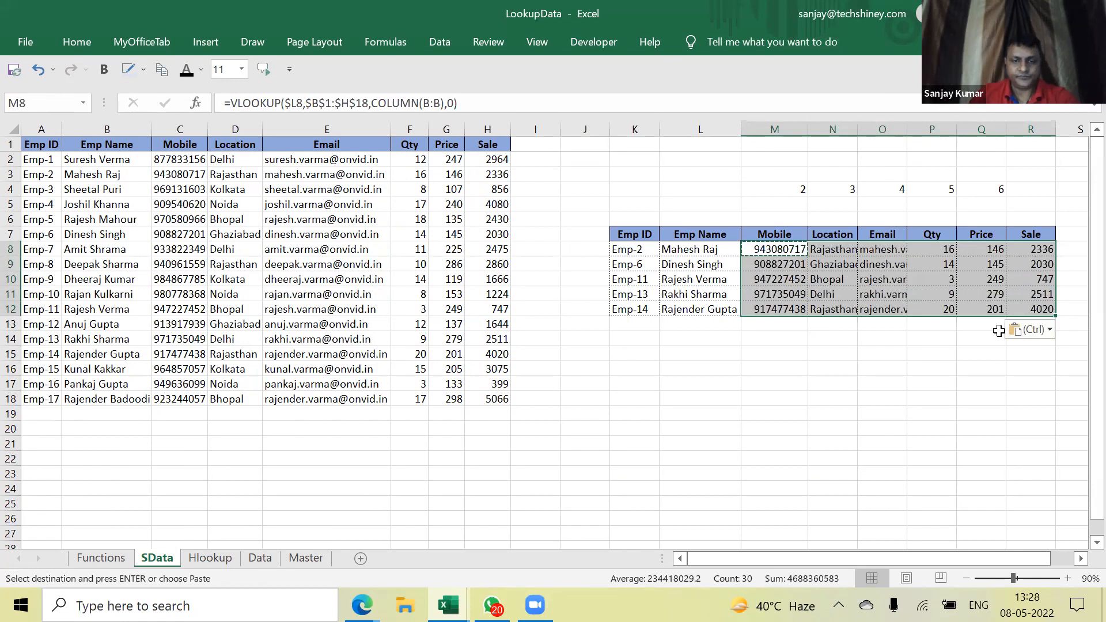
On the Data sheet, copy the Company ID header with Co-1, Co-4, Co-9 and Co-13
{"action": "left_click", "coordinate": [251, 557]}
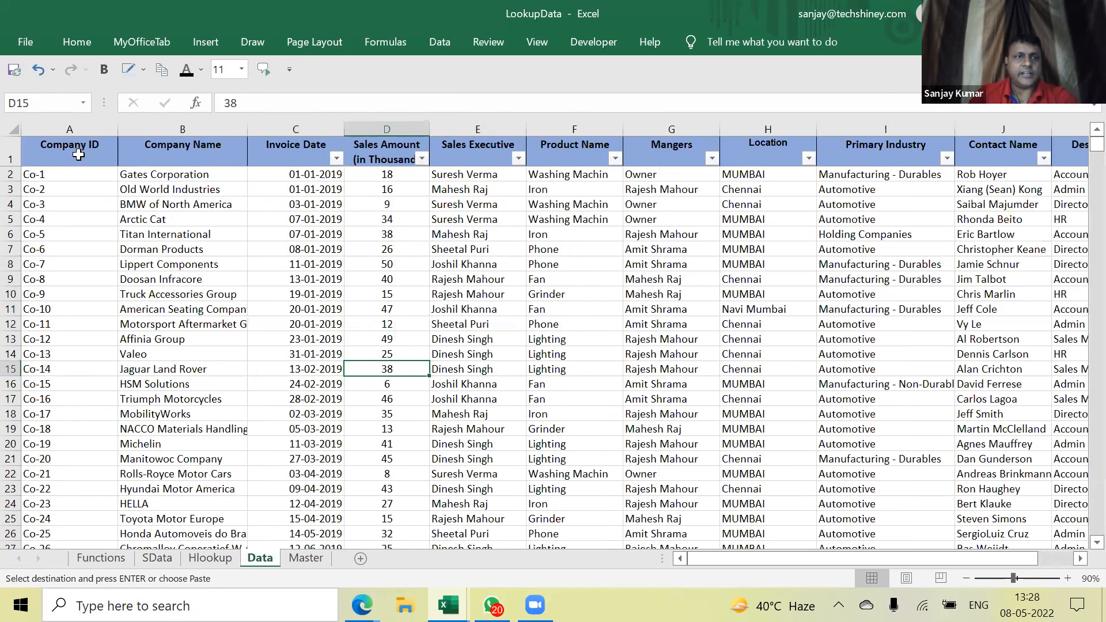
{"action": "left_click", "coordinate": [78, 155]}
{"action": "left_click", "coordinate": [51, 178]}
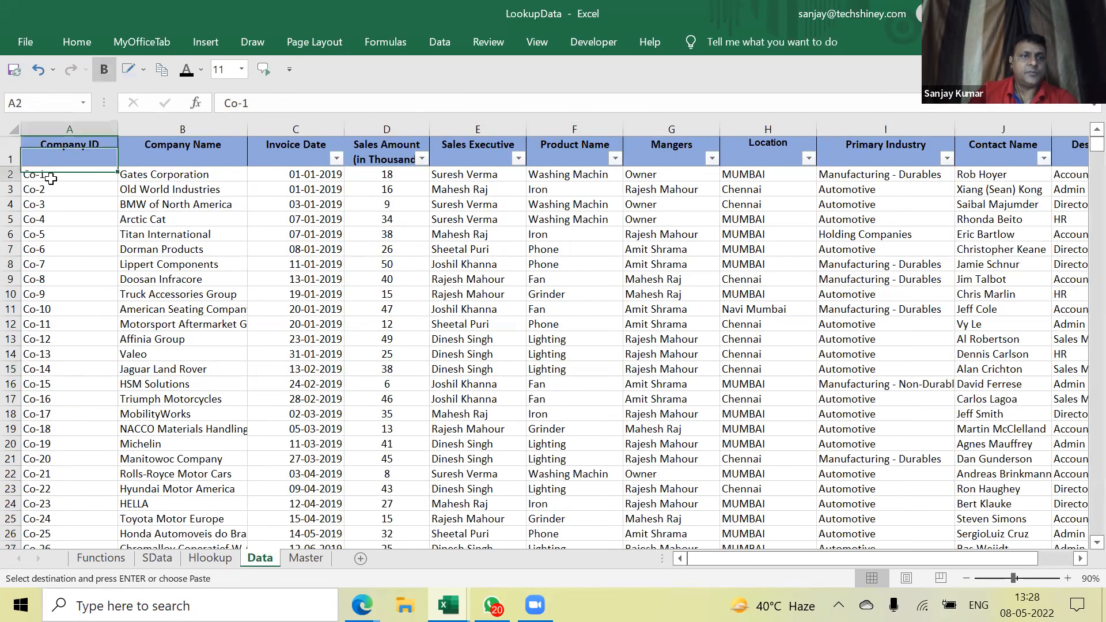
{"action": "left_click", "coordinate": [58, 264], "text": "ctrl"}
{"action": "left_click", "coordinate": [57, 339], "text": "ctrl"}
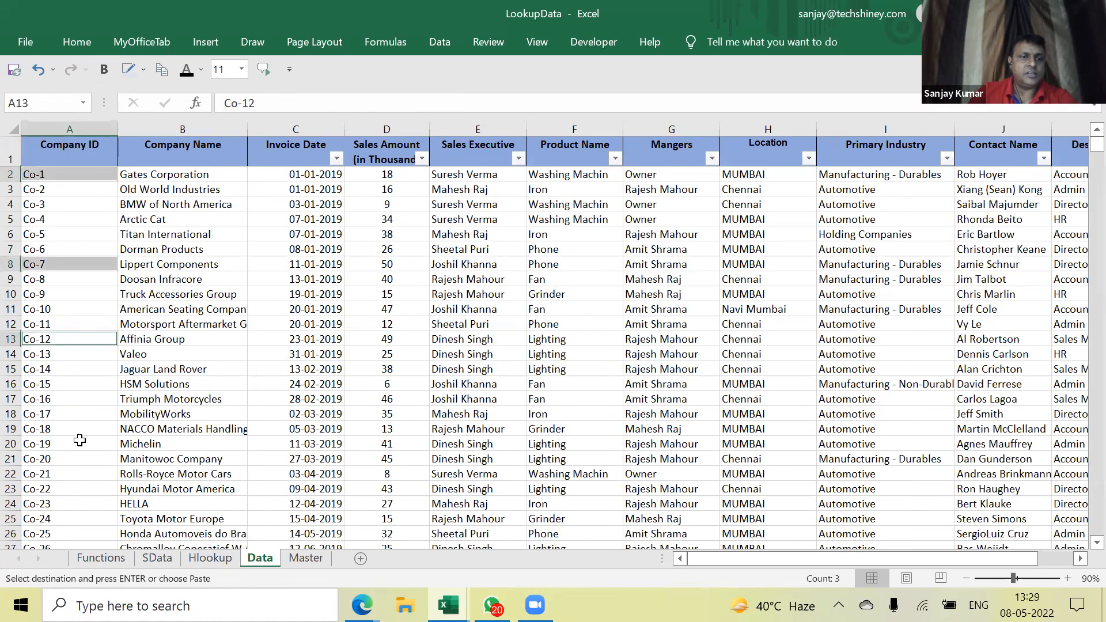
{"action": "left_click", "coordinate": [81, 428], "text": "ctrl"}
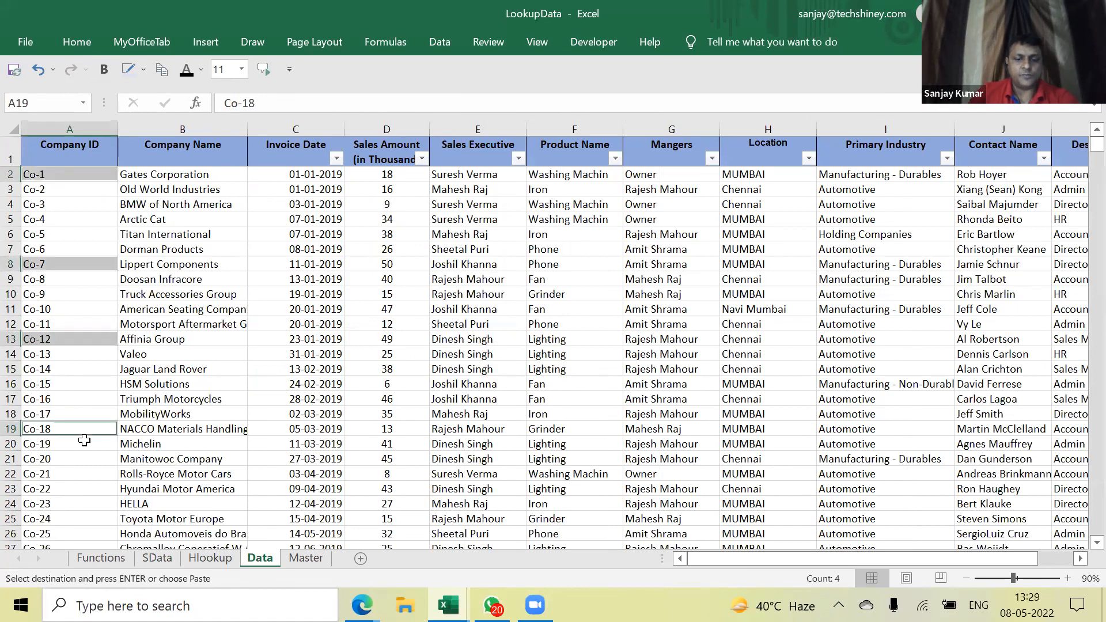
{"action": "key", "text": "ctrl+Home"}
{"action": "left_click", "coordinate": [60, 175], "text": "ctrl"}
{"action": "left_click", "coordinate": [60, 220], "text": "ctrl"}
{"action": "left_click", "coordinate": [60, 294], "text": "ctrl"}
{"action": "left_click", "coordinate": [60, 351], "text": "ctrl"}
{"action": "key", "text": "ctrl+c"}
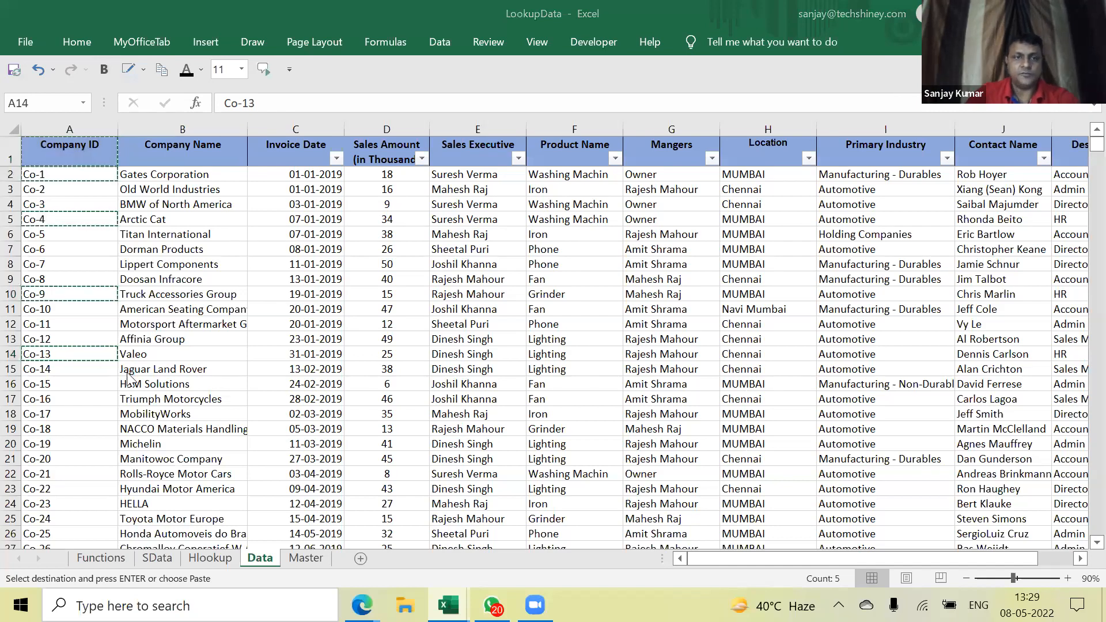
Paste the Company IDs into column A of a new Book3 workbook and autofit the column
{"action": "key", "text": "ctrl+n"}
{"action": "key", "text": "ctrl+v"}
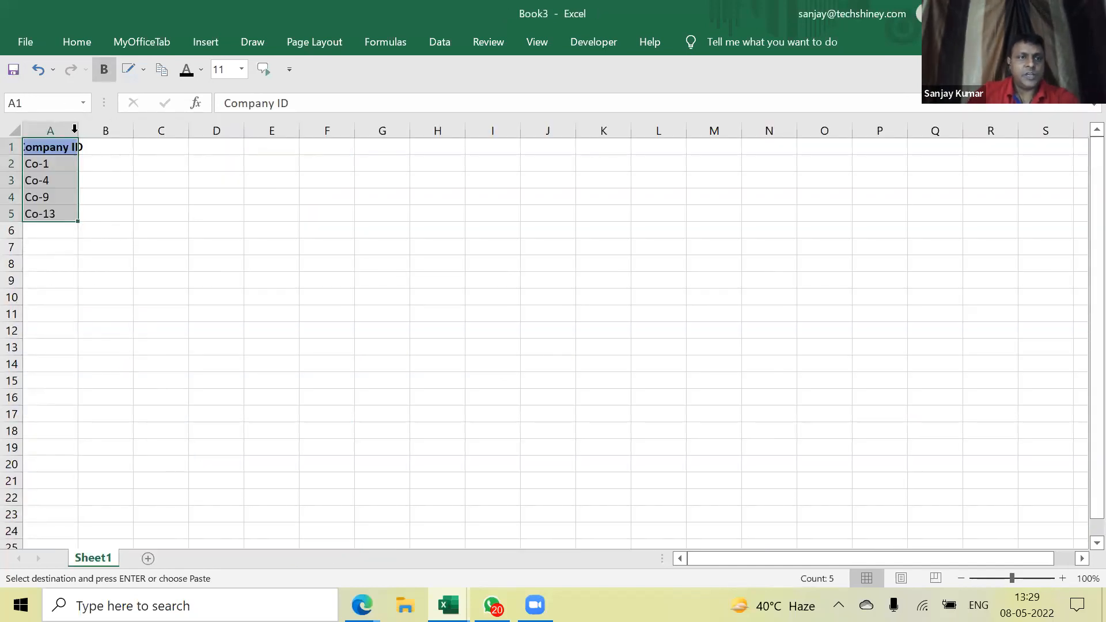
{"action": "double_click", "coordinate": [75, 131]}
{"action": "left_click", "coordinate": [105, 147]}
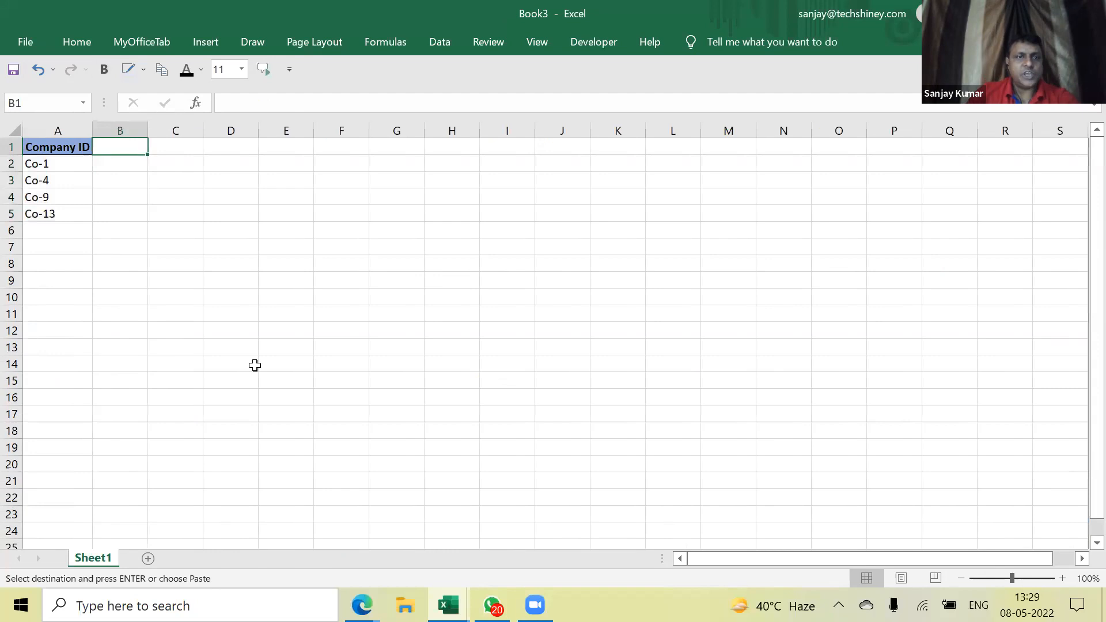
Back in LookupData, select the Data headers from Company Name to Designation
{"action": "key", "text": "alt+Tab"}
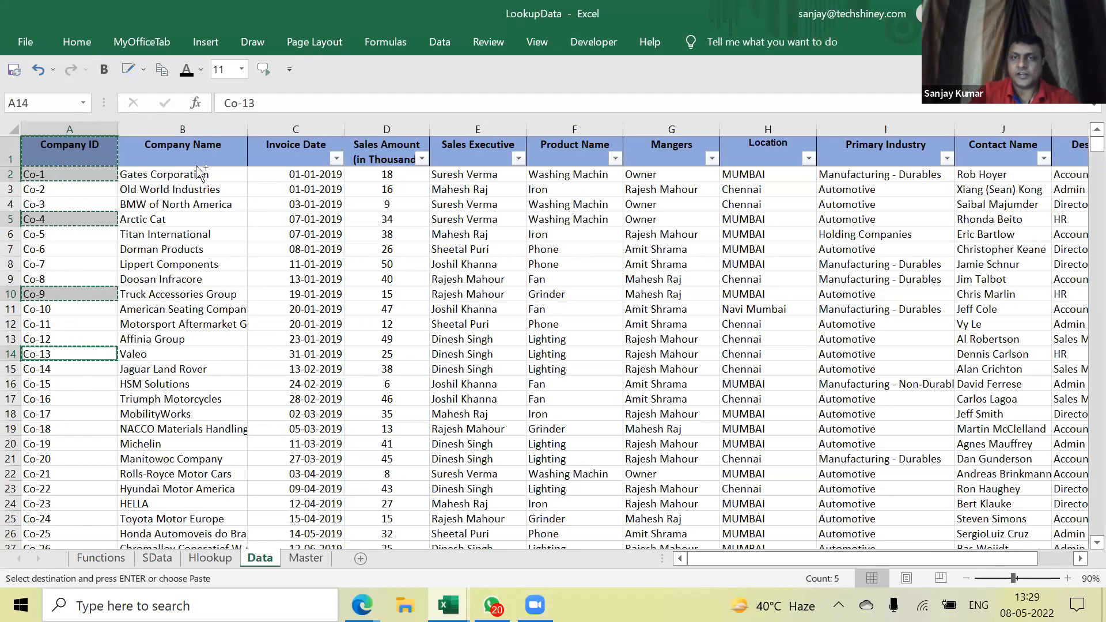
{"action": "left_click", "coordinate": [197, 167]}
{"action": "key", "text": "ctrl+shift+Right"}
Paste the Company Name through Designation headers into Book3 B1:K1
{"action": "key", "text": "ctrl+c"}
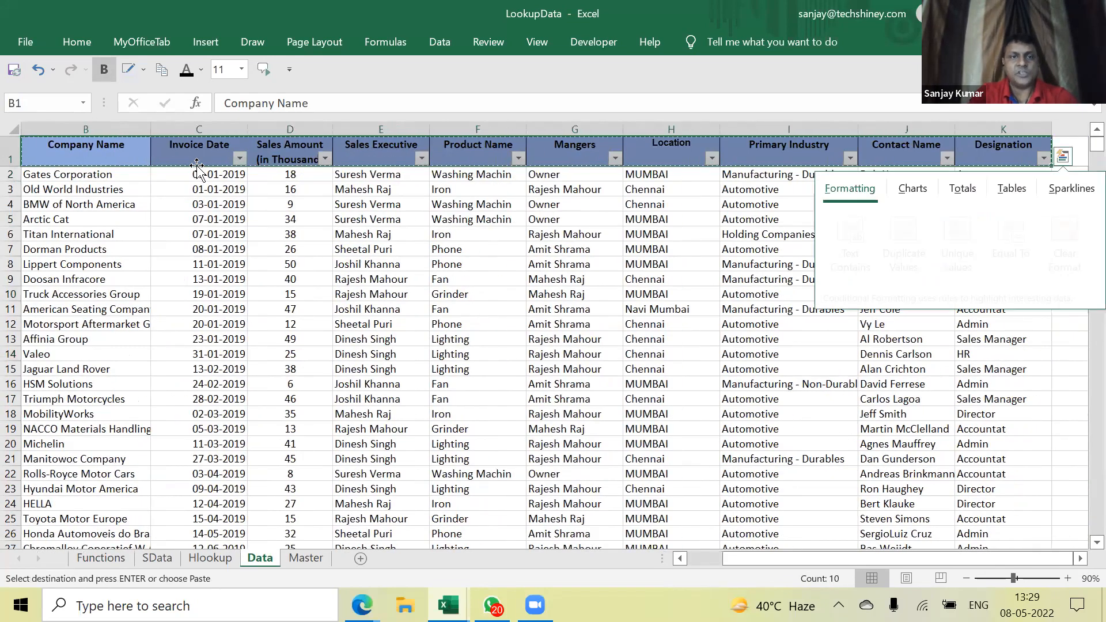
{"action": "key", "text": "alt+Tab"}
{"action": "key", "text": "ctrl+v"}
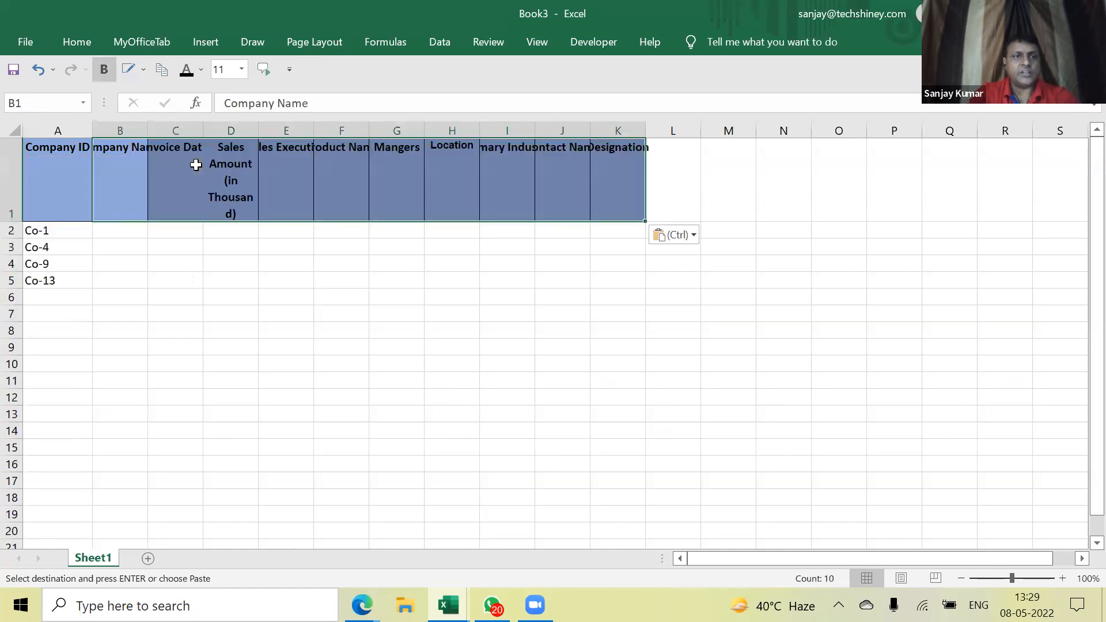
{"action": "key", "text": "Down"}
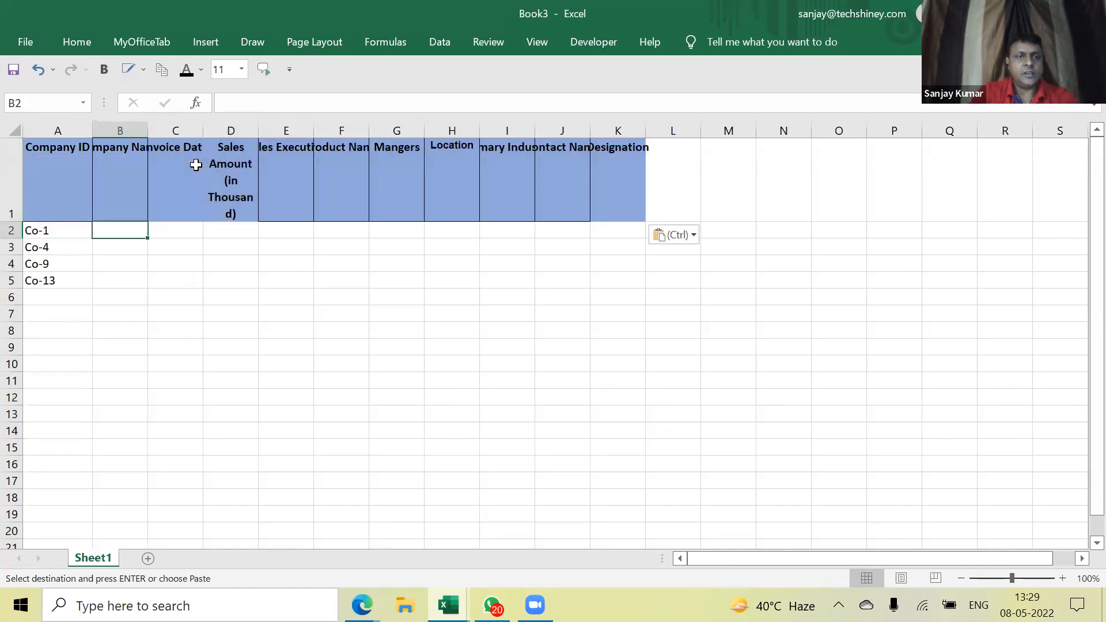
Leave Wrap Text off and autofit columns A through L to their contents
{"action": "left_click", "coordinate": [15, 131]}
{"action": "left_click", "coordinate": [75, 43]}
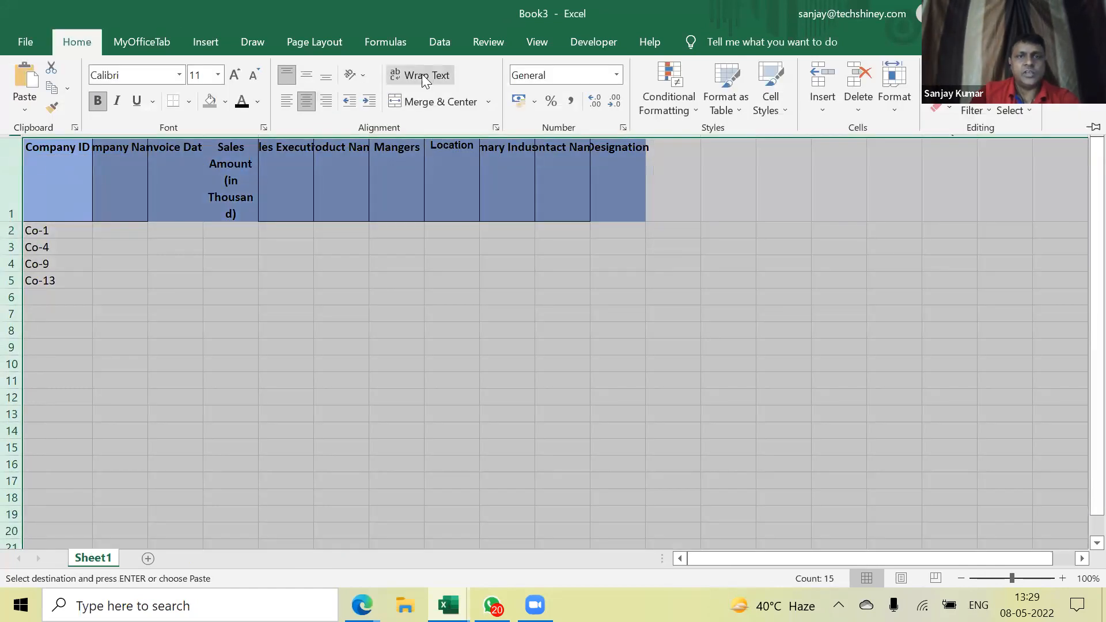
{"action": "left_click", "coordinate": [422, 74]}
{"action": "left_click", "coordinate": [422, 74]}
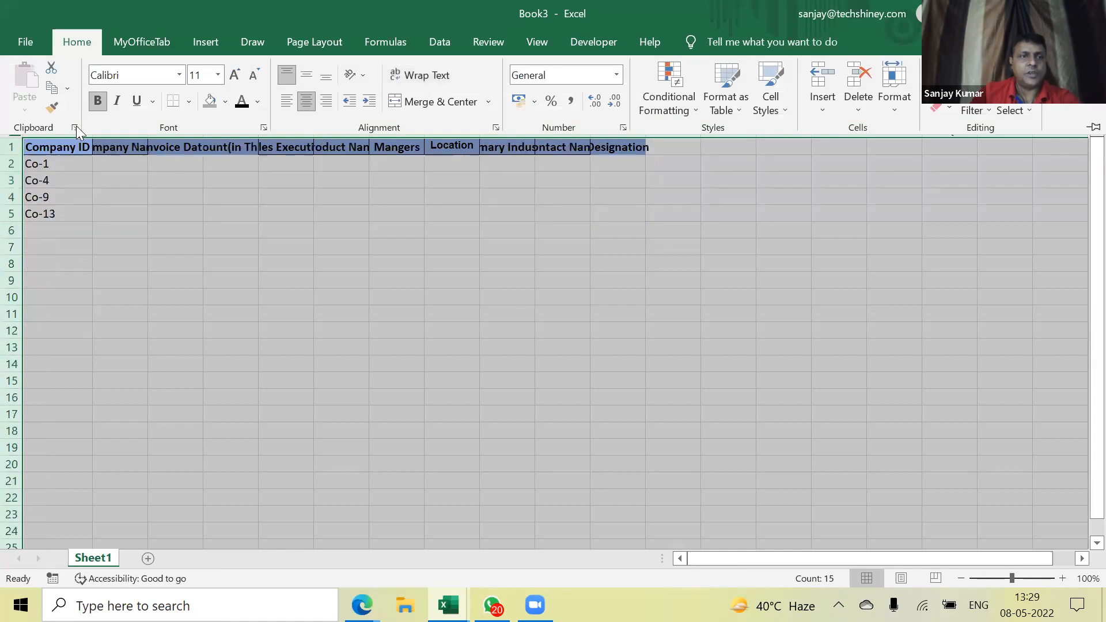
{"action": "left_click", "coordinate": [89, 152]}
{"action": "left_click_drag", "start_coordinate": [57, 130], "coordinate": [648, 131]}
{"action": "double_click", "coordinate": [649, 130]}
{"action": "left_click", "coordinate": [164, 167]}
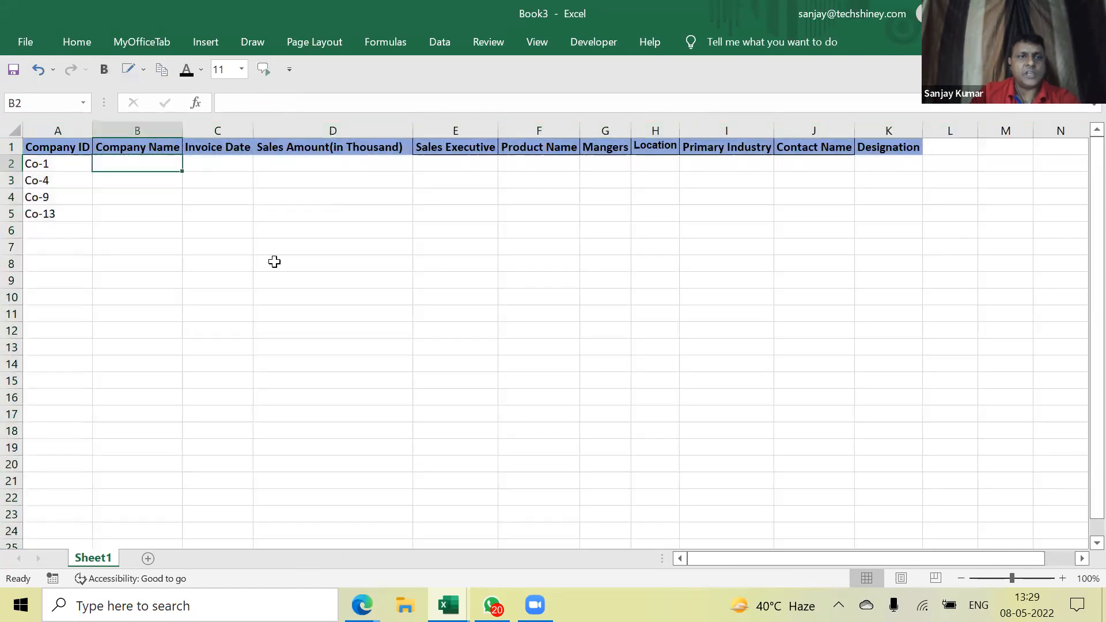
Enter =VLOOKUP(A2,[LookupData.xlsx]Data!$A:$K,COLUMN(B:B),0) in B2
{"action": "type", "text": "=vlookup"}
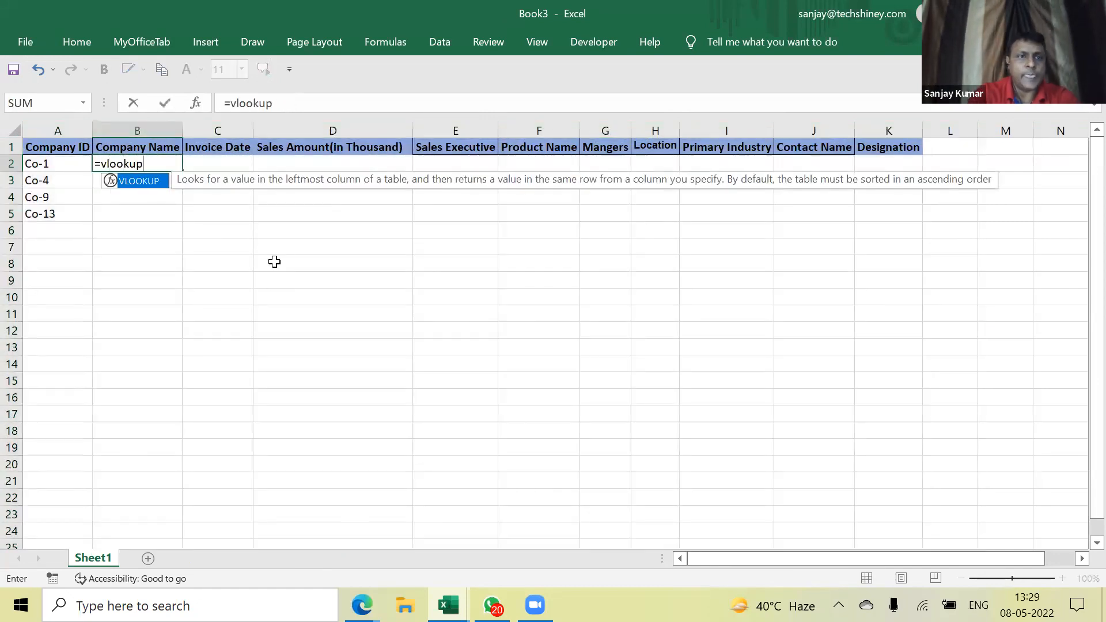
{"action": "type", "text": "("}
{"action": "key", "text": "Left"}
{"action": "type", "text": ","}
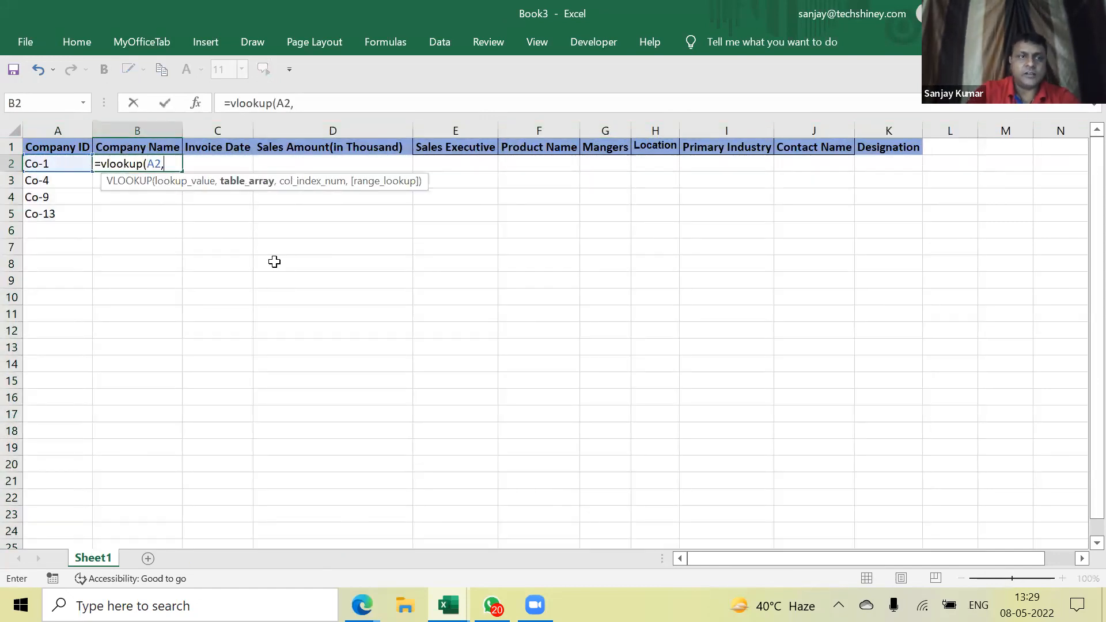
{"action": "key", "text": "ctrl+Tab"}
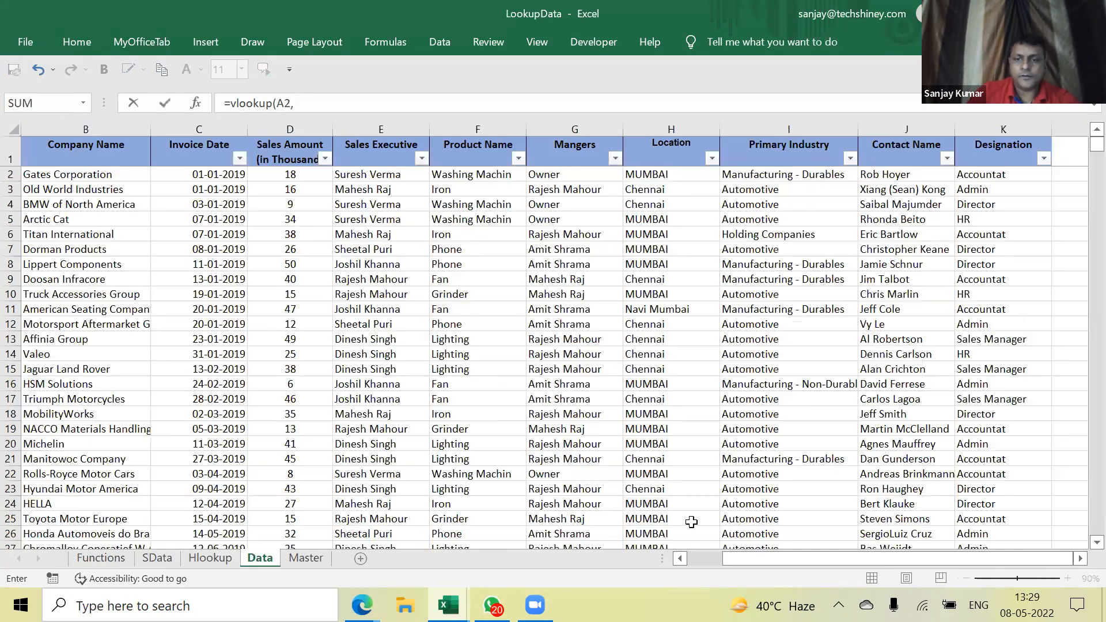
{"action": "left_click_drag", "start_coordinate": [749, 561], "coordinate": [713, 560]}
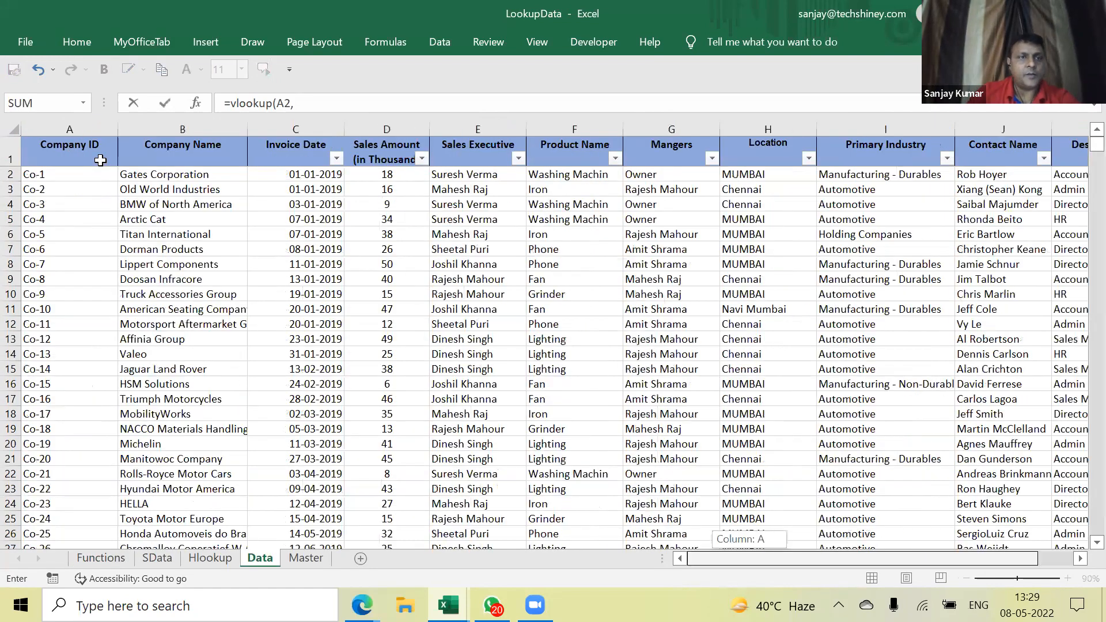
{"action": "left_click", "coordinate": [76, 131]}
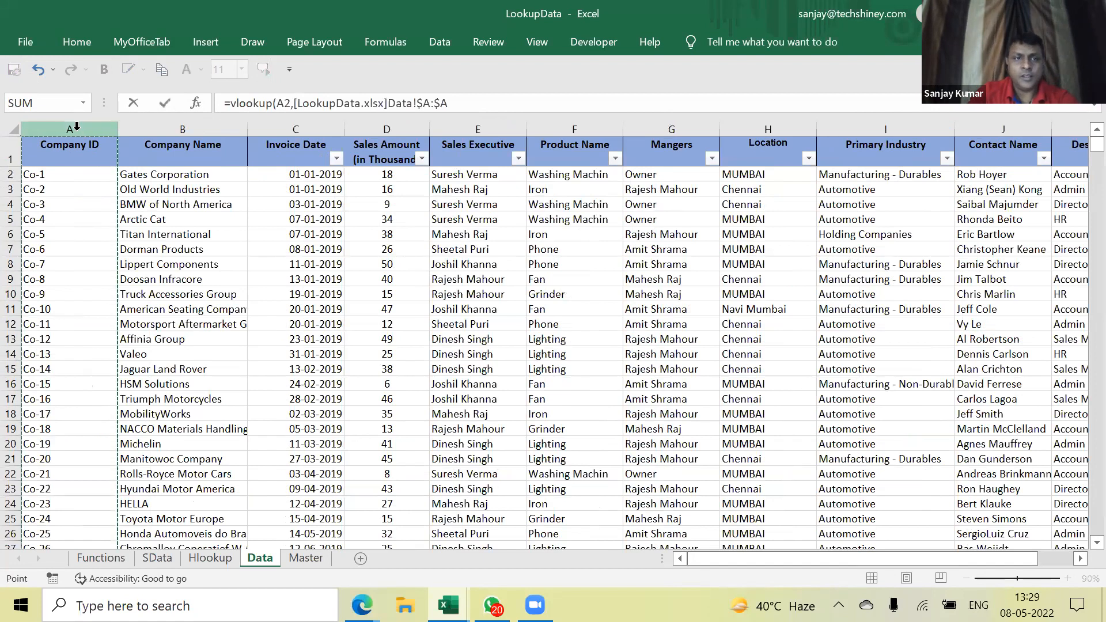
{"action": "mouse_move", "coordinate": [77, 128]}
{"action": "left_mouse_down"}
{"action": "mouse_move", "coordinate": [1023, 130]}
{"action": "mouse_move", "coordinate": [346, 130]}
{"action": "left_mouse_up"}
{"action": "type", "text": ",column"}
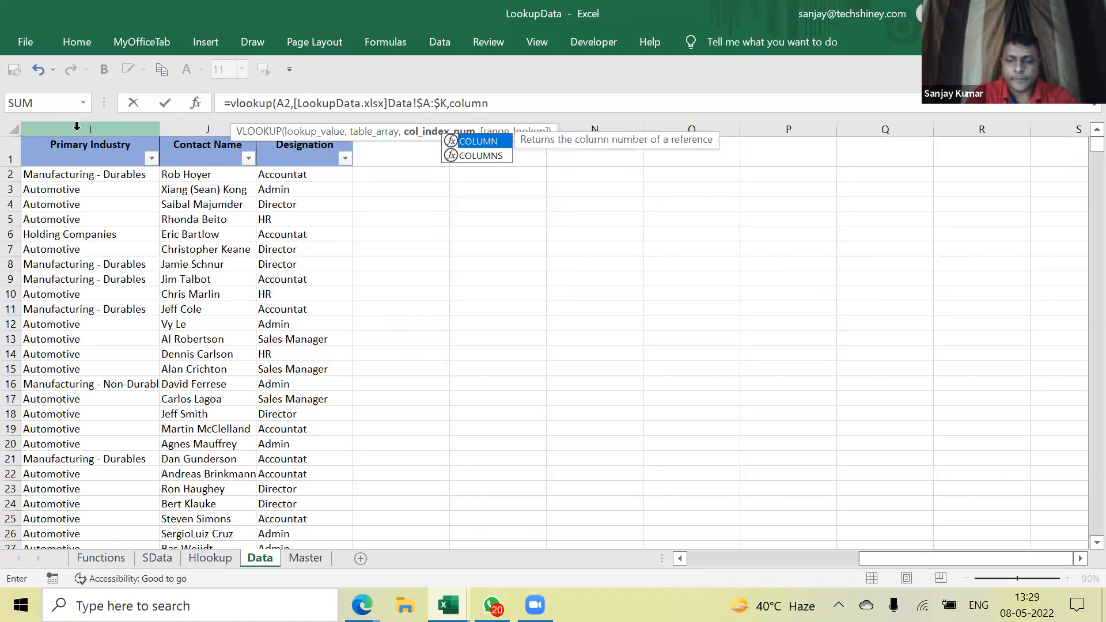
{"action": "type", "text": "(B:B"}
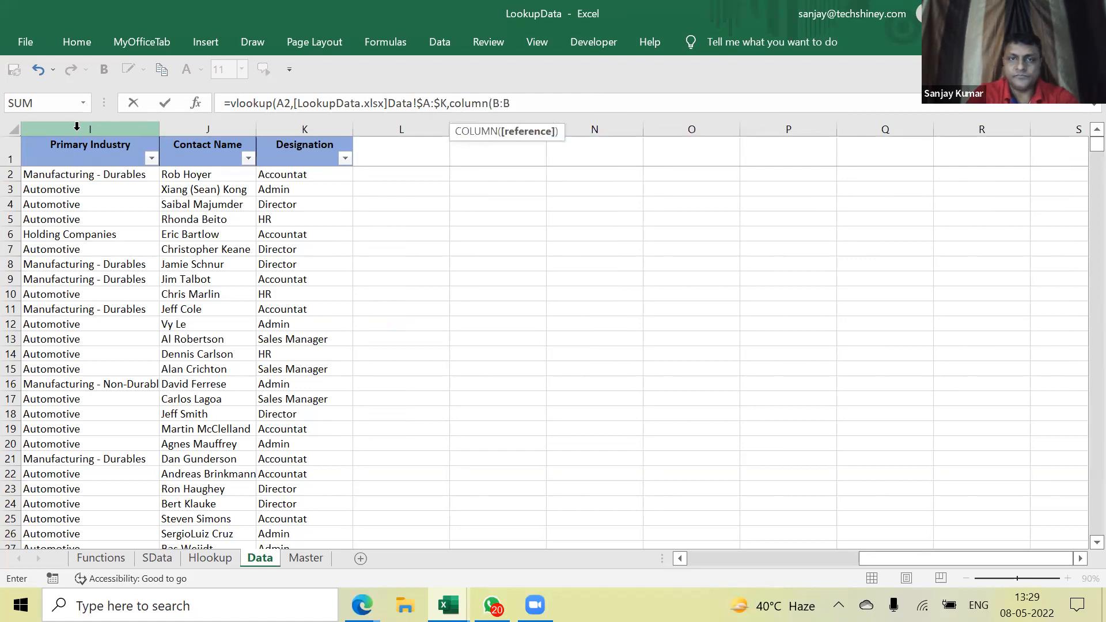
{"action": "type", "text": "),0)"}
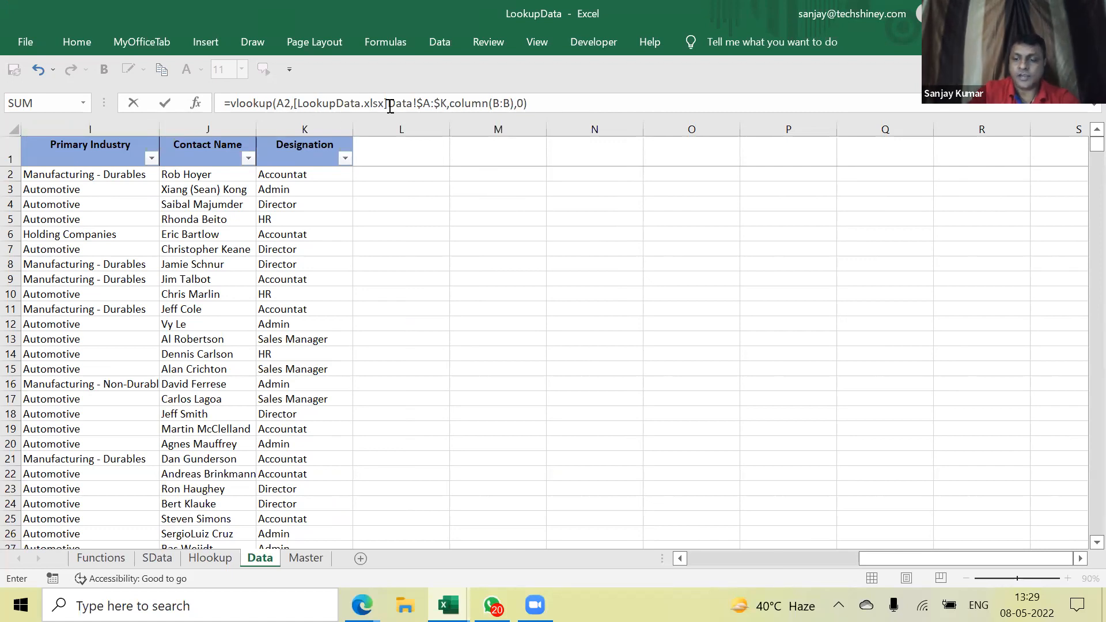
{"action": "key", "text": "Return"}
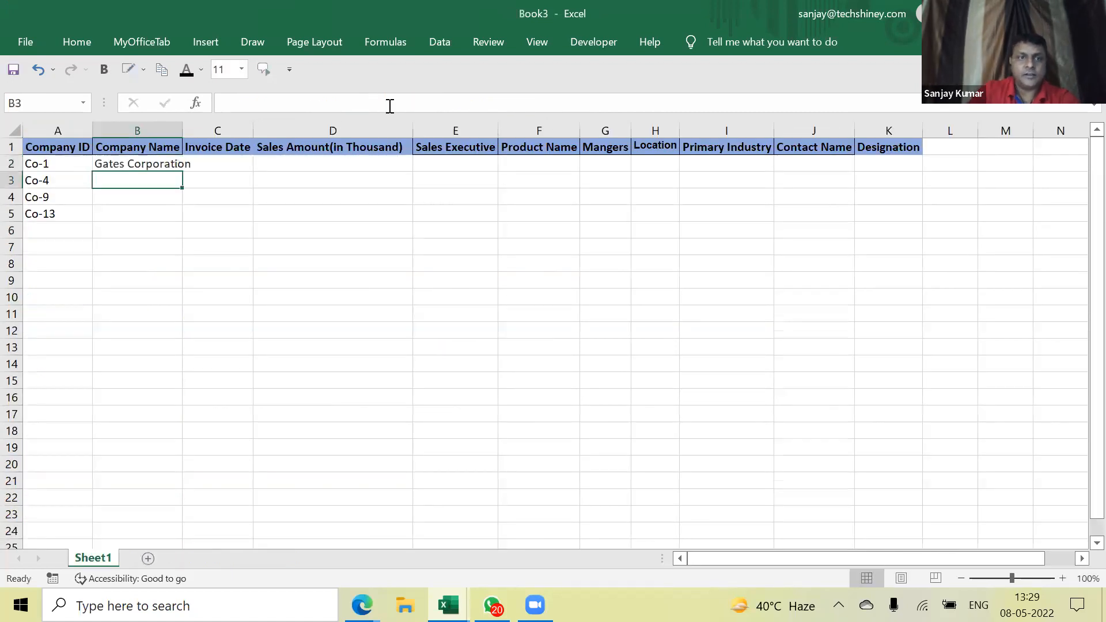
Autofit column B to Gates Corporation and lock the lookup value as $A2
{"action": "double_click", "coordinate": [182, 127]}
{"action": "double_click", "coordinate": [182, 163]}
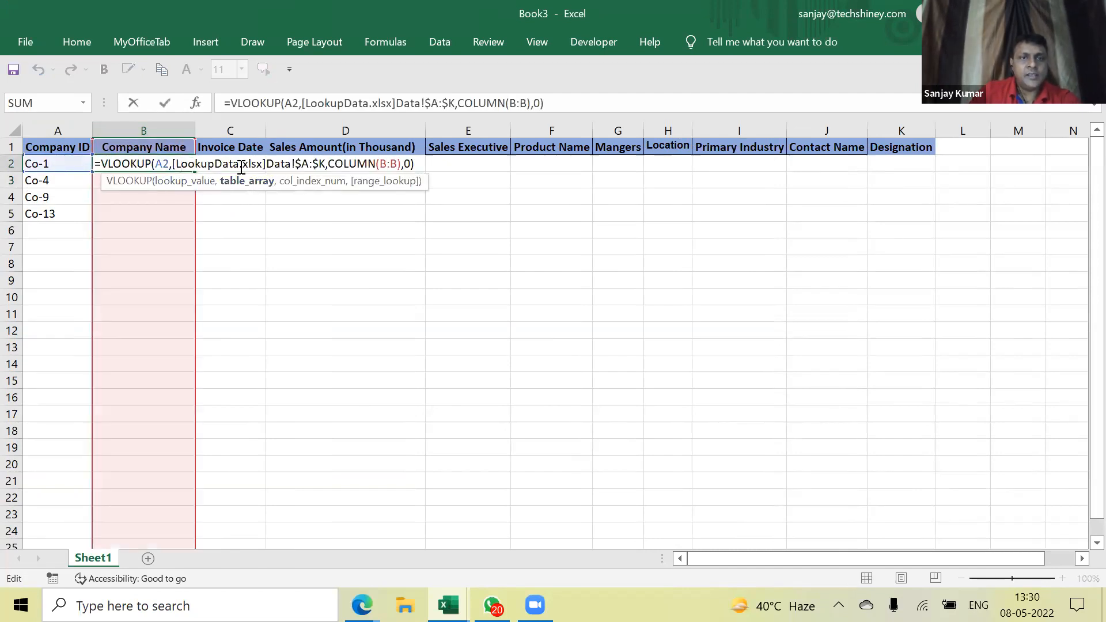
{"action": "left_click_drag", "start_coordinate": [326, 163], "coordinate": [175, 164]}
{"action": "left_click_drag", "start_coordinate": [402, 166], "coordinate": [335, 165]}
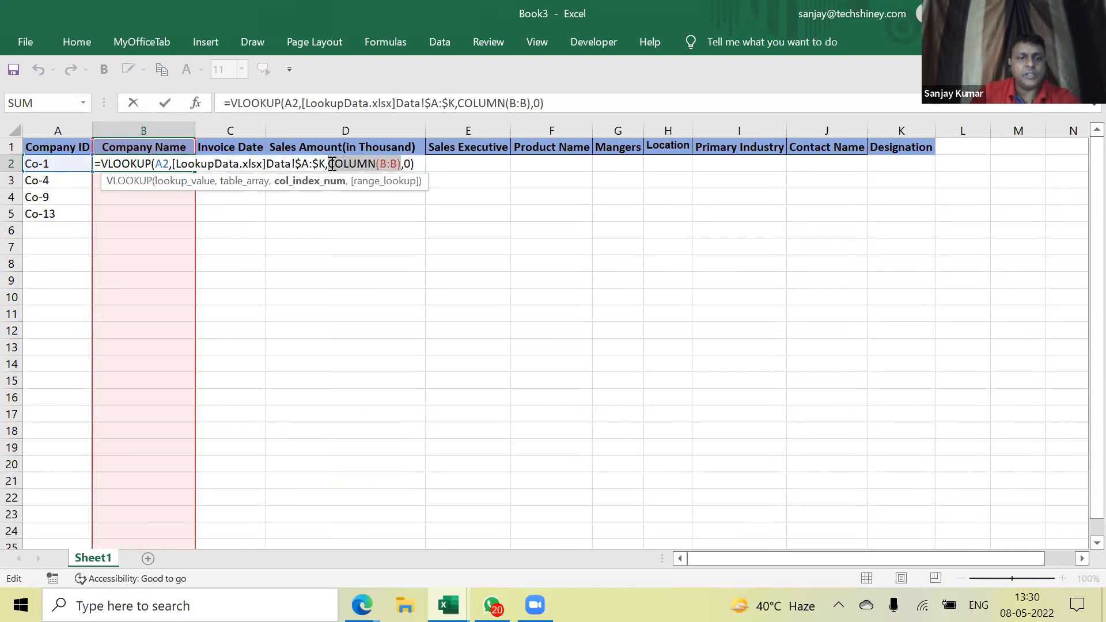
{"action": "left_click", "coordinate": [160, 165]}
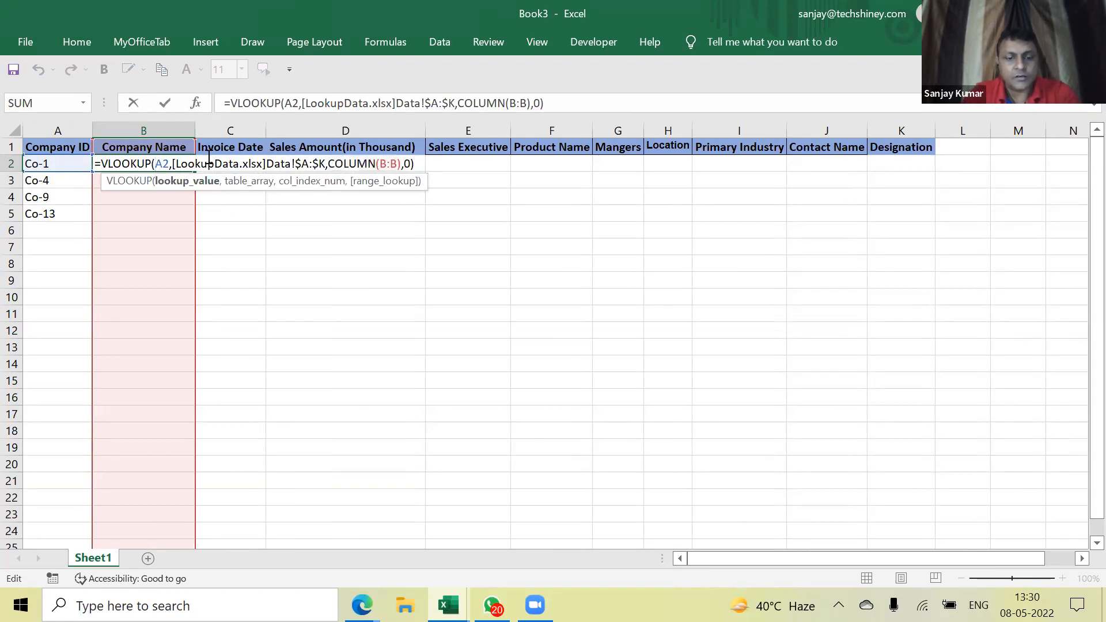
{"action": "type", "text": "$"}
{"action": "key", "text": "Return"}
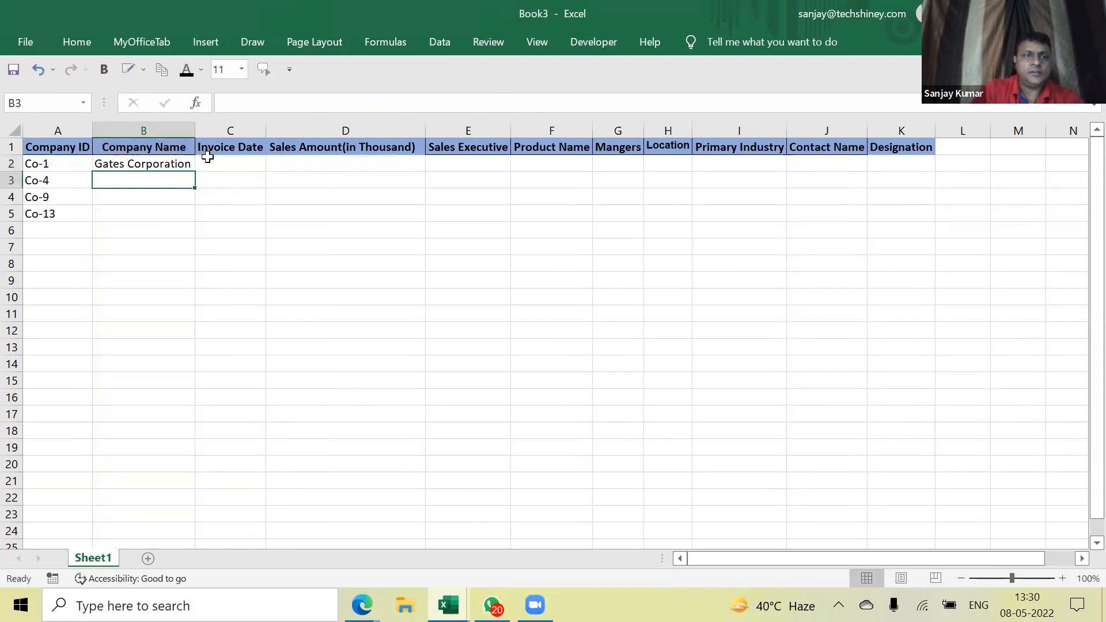
Copy the B2 lookup and paste it across B2:K5 for all four Company IDs
{"action": "left_click", "coordinate": [183, 164]}
{"action": "key", "text": "ctrl+c"}
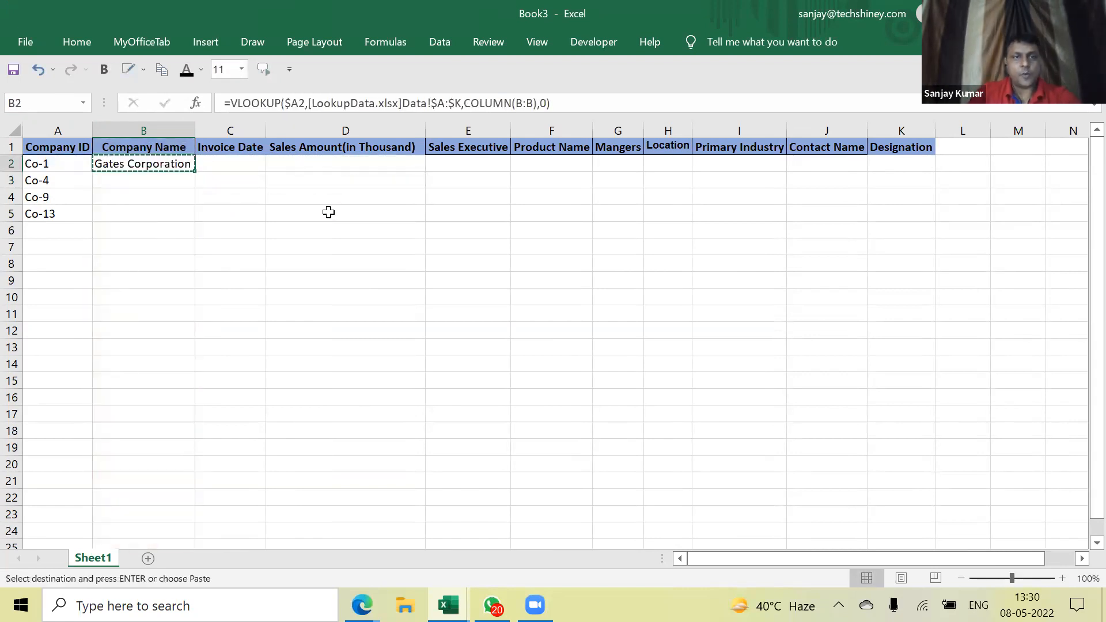
{"action": "key", "text": "shift+Down"}
{"action": "key", "text": "shift+Down"}
{"action": "key", "text": "shift+Down"}
{"action": "key", "text": "shift+Right"}
{"action": "key", "text": "shift+Right"}
{"action": "key", "text": "shift+Right"}
{"action": "key", "text": "shift+Right"}
{"action": "key", "text": "shift+Right"}
{"action": "key", "text": "shift+Right"}
{"action": "key", "text": "shift+Right"}
{"action": "key", "text": "shift+Right"}
{"action": "key", "text": "shift+Right"}
{"action": "key", "text": "shift+Right"}
{"action": "key", "text": "shift+Right"}
{"action": "key", "text": "shift+Right"}
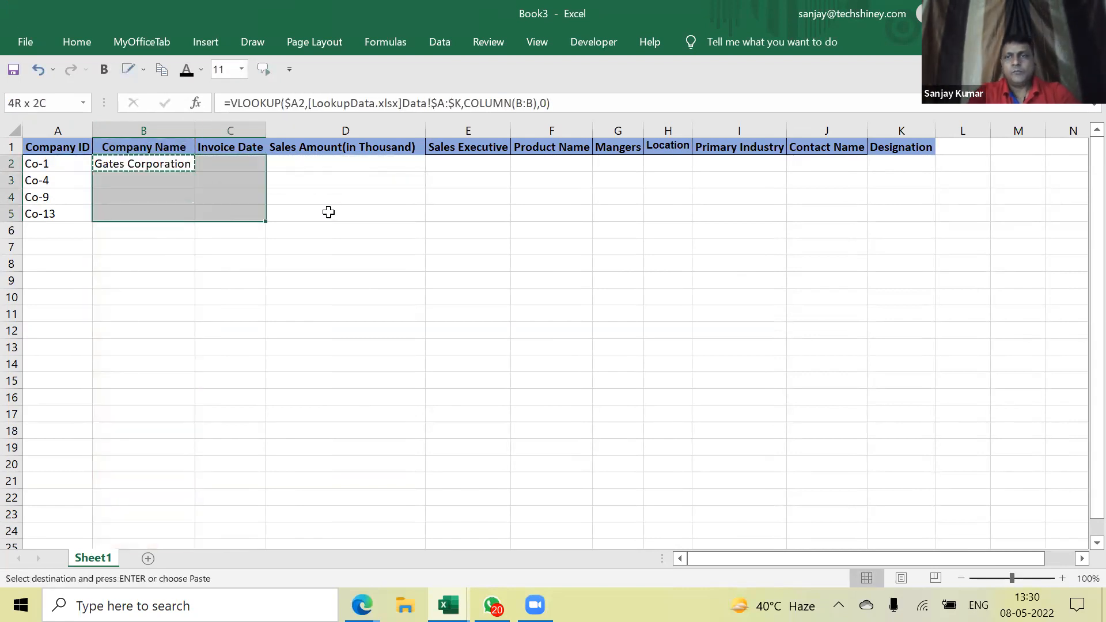
{"action": "key", "text": "shift+Left"}
{"action": "key", "text": "shift+Left"}
{"action": "key", "text": "shift+Left"}
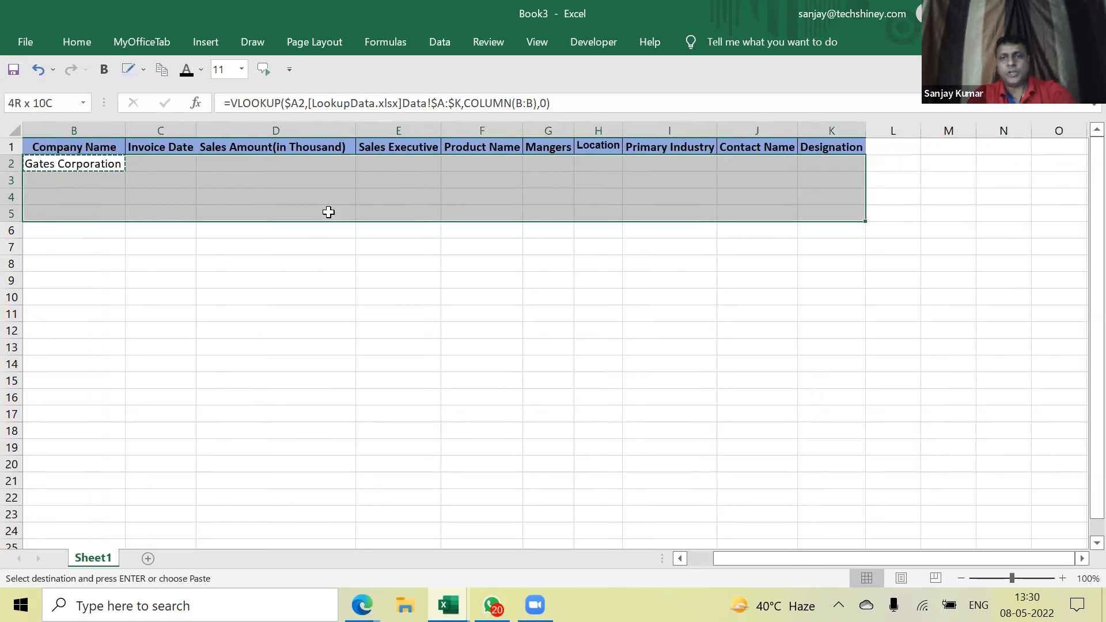
{"action": "key", "text": "ctrl+v"}
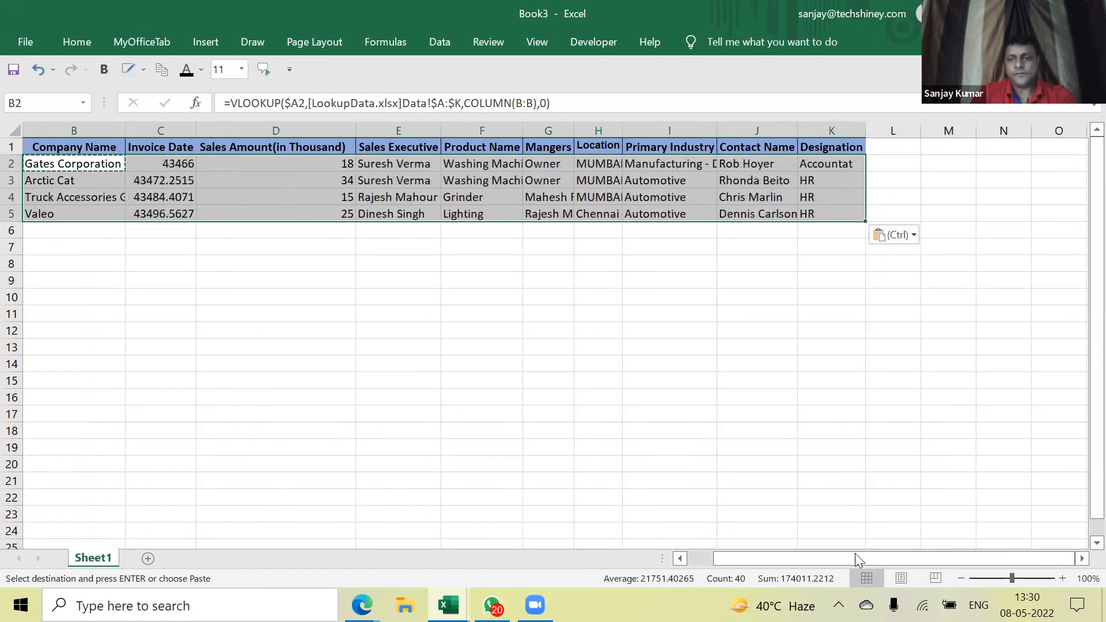
{"action": "left_click_drag", "start_coordinate": [850, 557], "coordinate": [741, 560]}
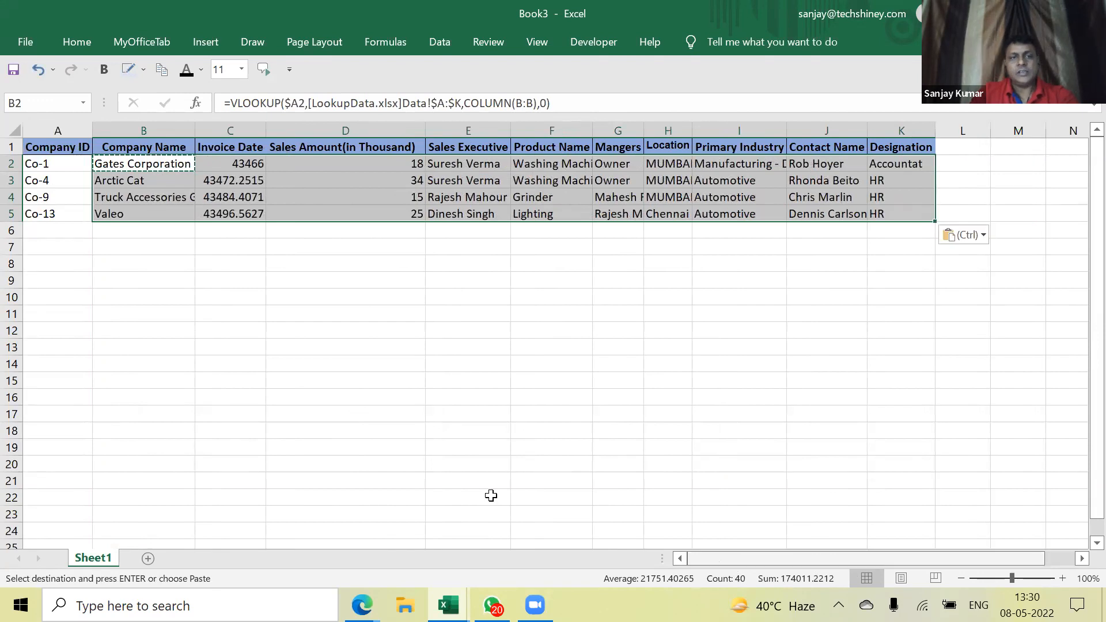
{"action": "left_click", "coordinate": [142, 247]}
{"action": "key", "text": "Escape"}
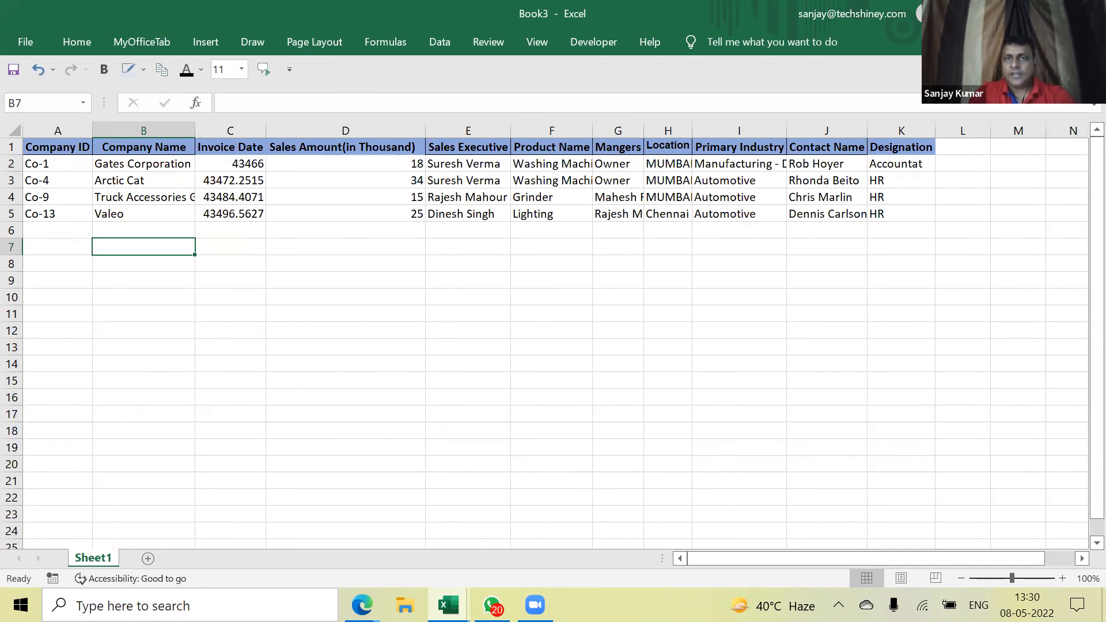
Re-apply the formula over B2:K5 and switch back to LookupData
{"action": "left_click_drag", "start_coordinate": [143, 164], "coordinate": [902, 214]}
{"action": "key", "text": "ctrl+v"}
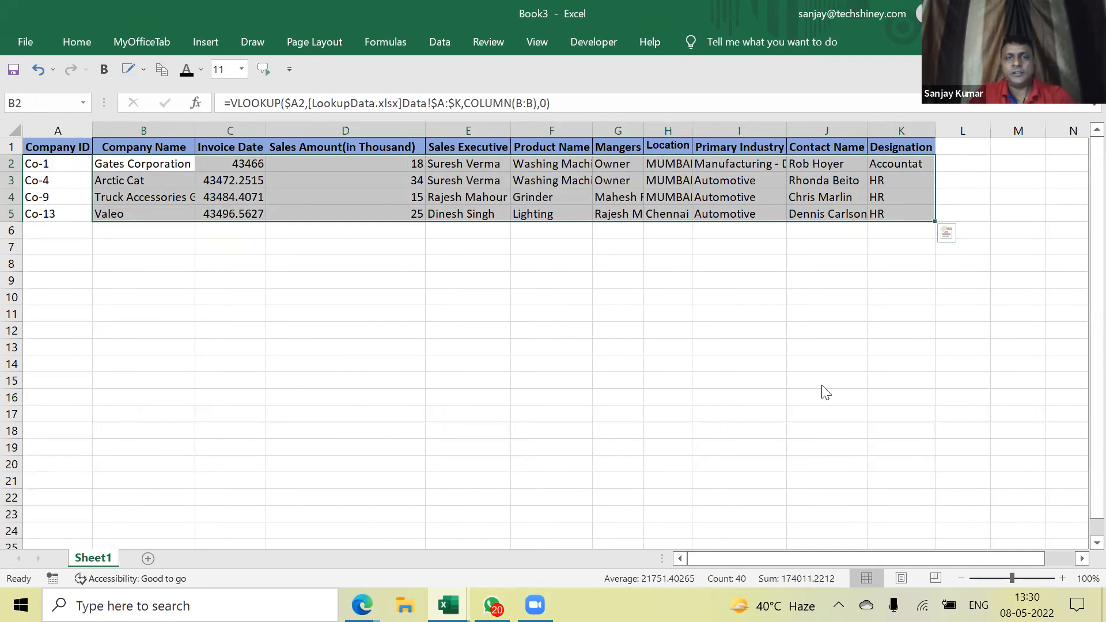
{"action": "key", "text": "alt+Tab"}
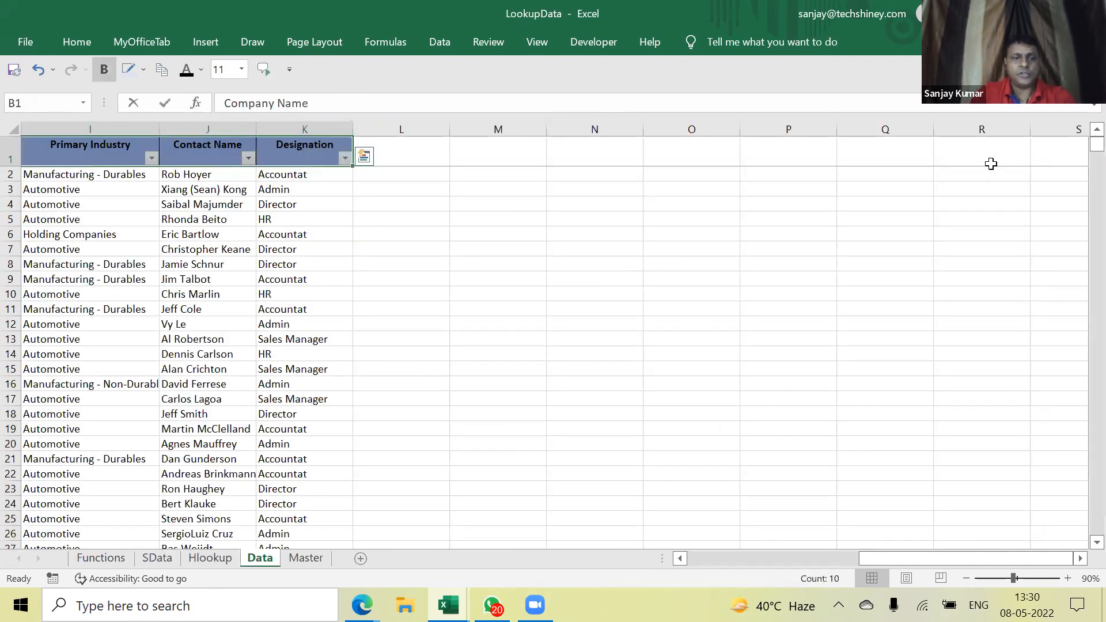
Bring the Outputsheet workbook to the front and maximize its window
{"action": "key", "text": "ctrl+Page_Up"}
{"action": "key", "text": "ctrl+Page_Up"}
{"action": "left_click", "coordinate": [639, 434]}
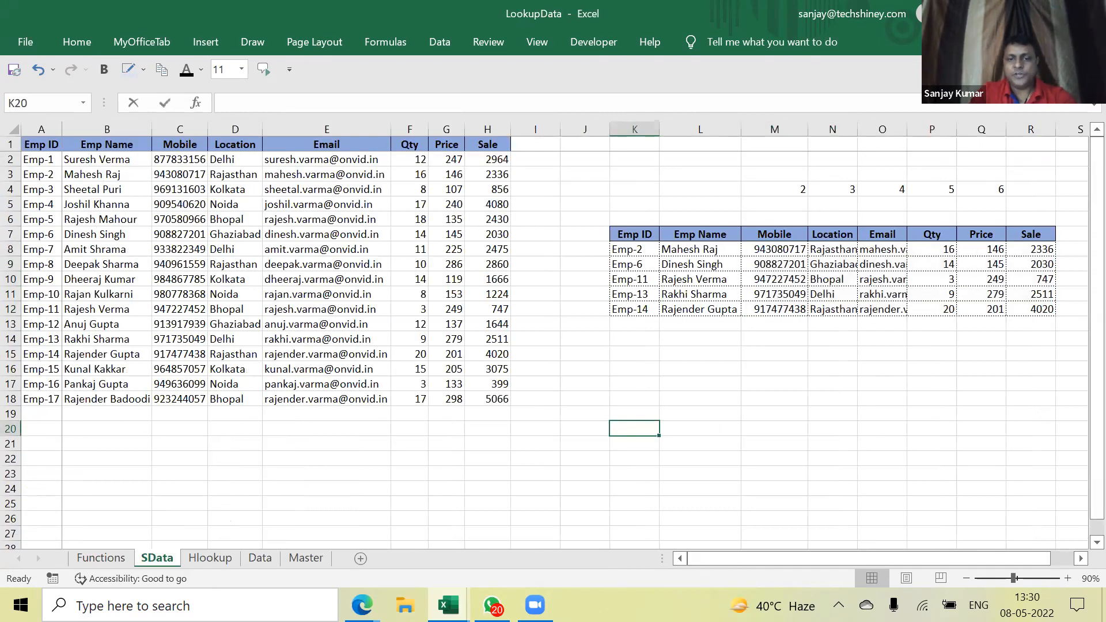
{"action": "key", "text": "alt+Tab"}
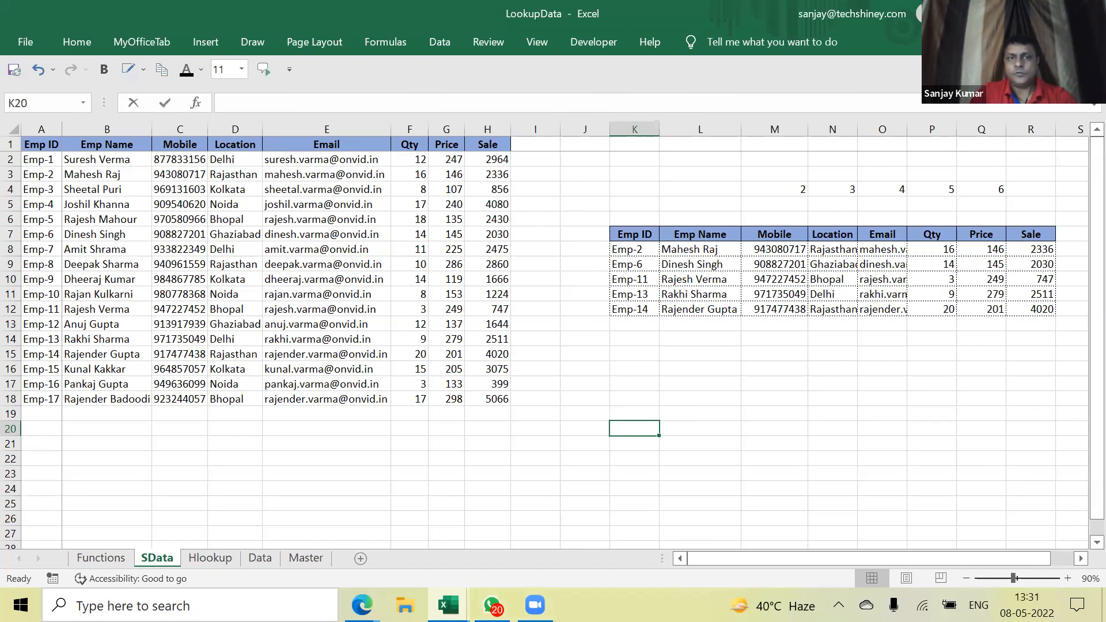
{"action": "left_click", "coordinate": [1047, 14]}
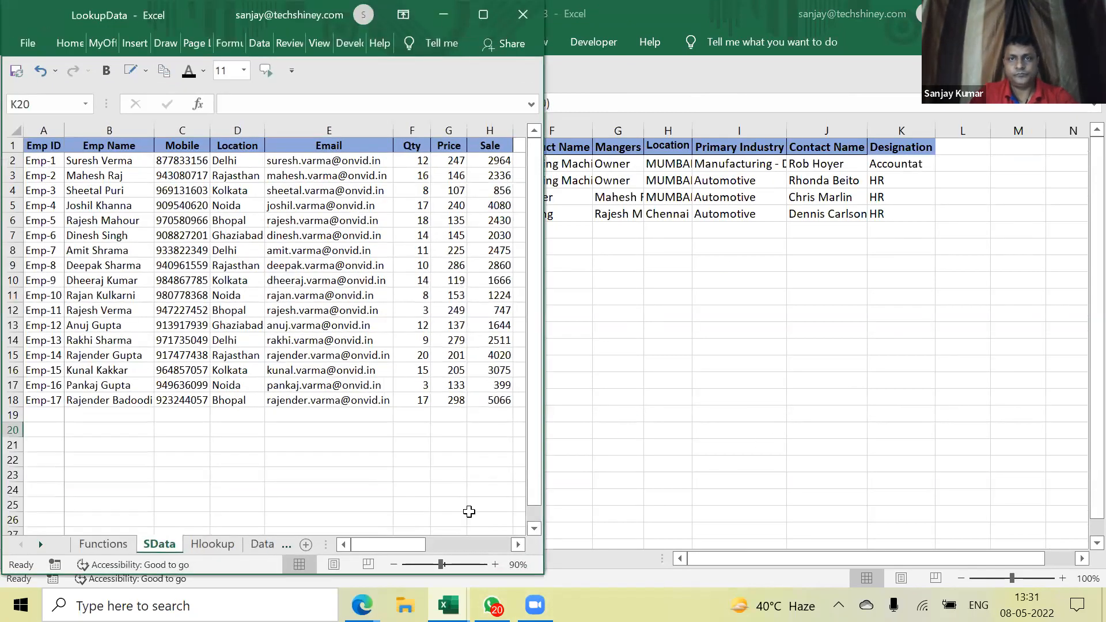
{"action": "left_click", "coordinate": [460, 581]}
{"action": "left_click", "coordinate": [448, 605]}
{"action": "left_click", "coordinate": [422, 538]}
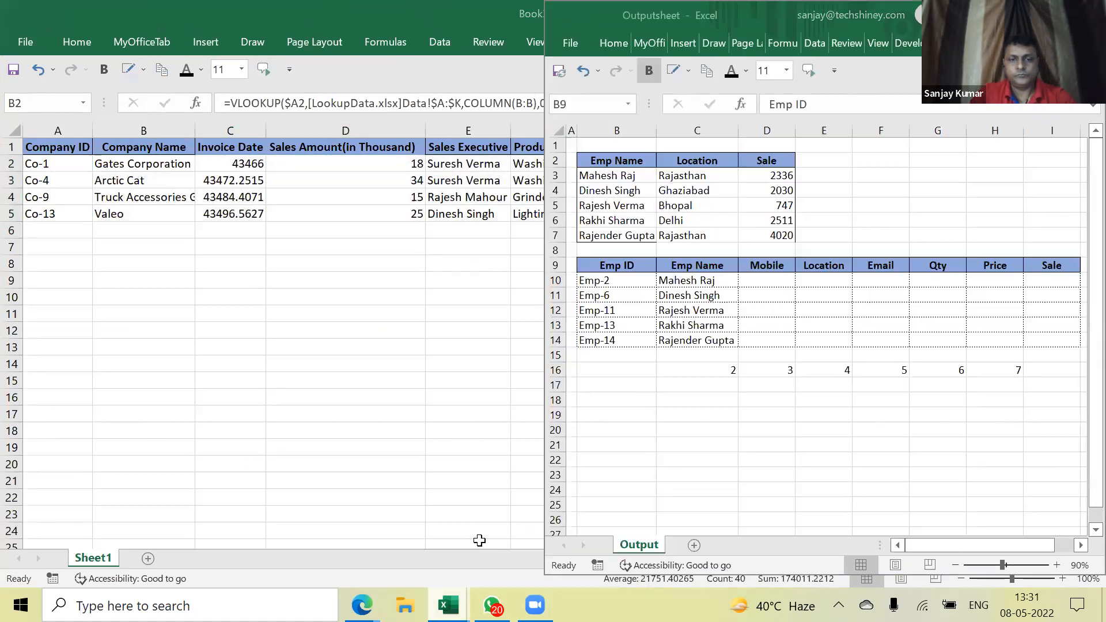
{"action": "left_click", "coordinate": [755, 329]}
{"action": "left_click", "coordinate": [712, 428]}
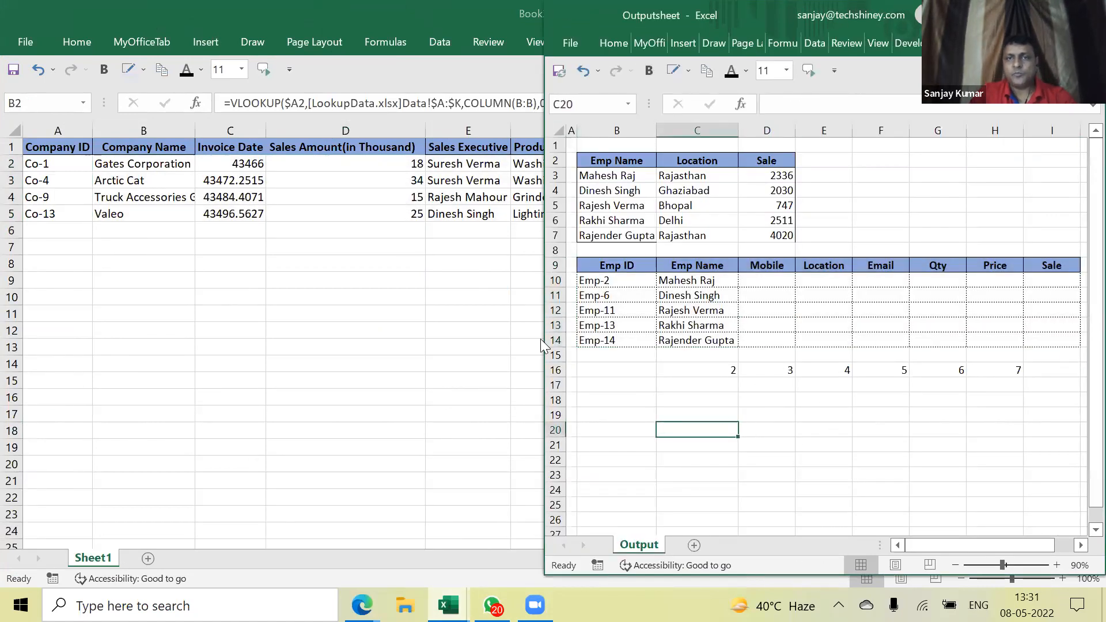
{"action": "left_click", "coordinate": [1046, 15]}
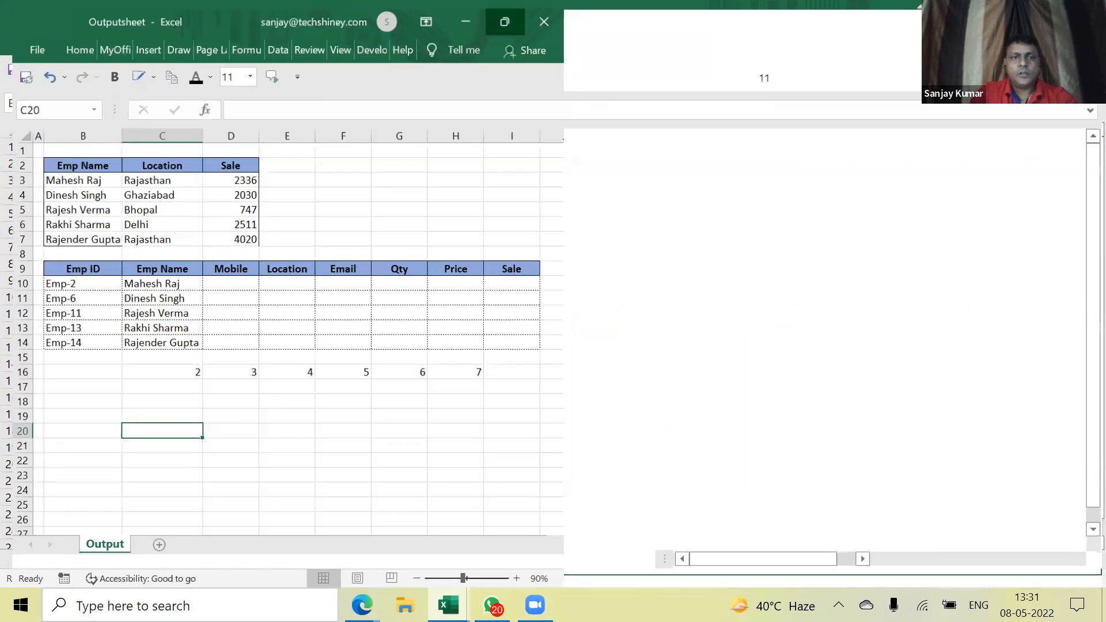
Move the row-16 column numbers 2–7 from C16:H16 to D16:I16
{"action": "left_click", "coordinate": [255, 309]}
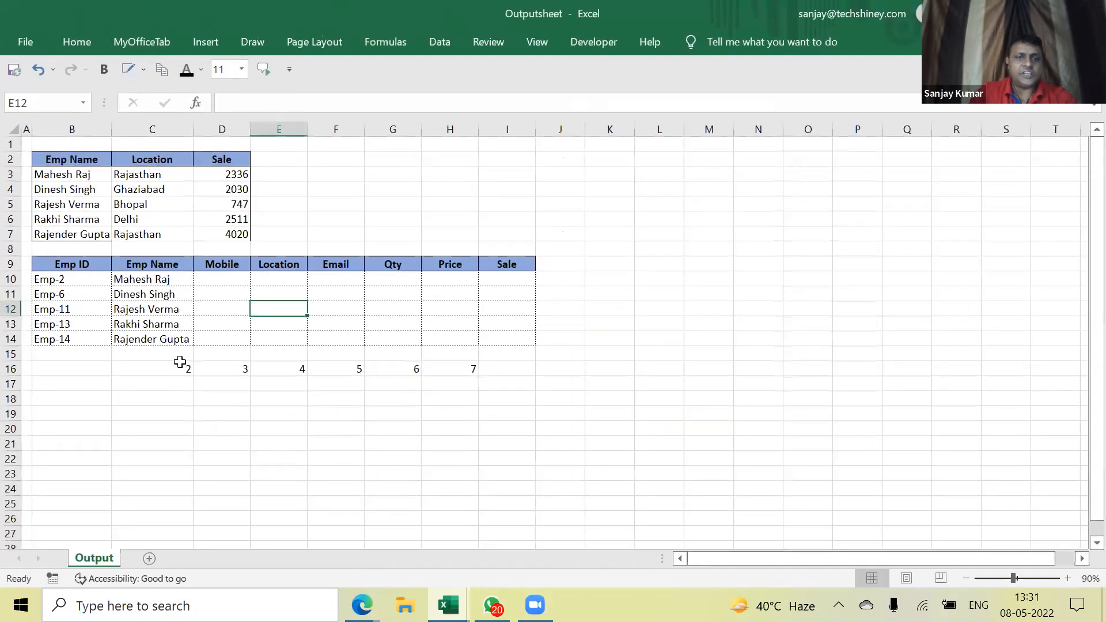
{"action": "left_click", "coordinate": [174, 370]}
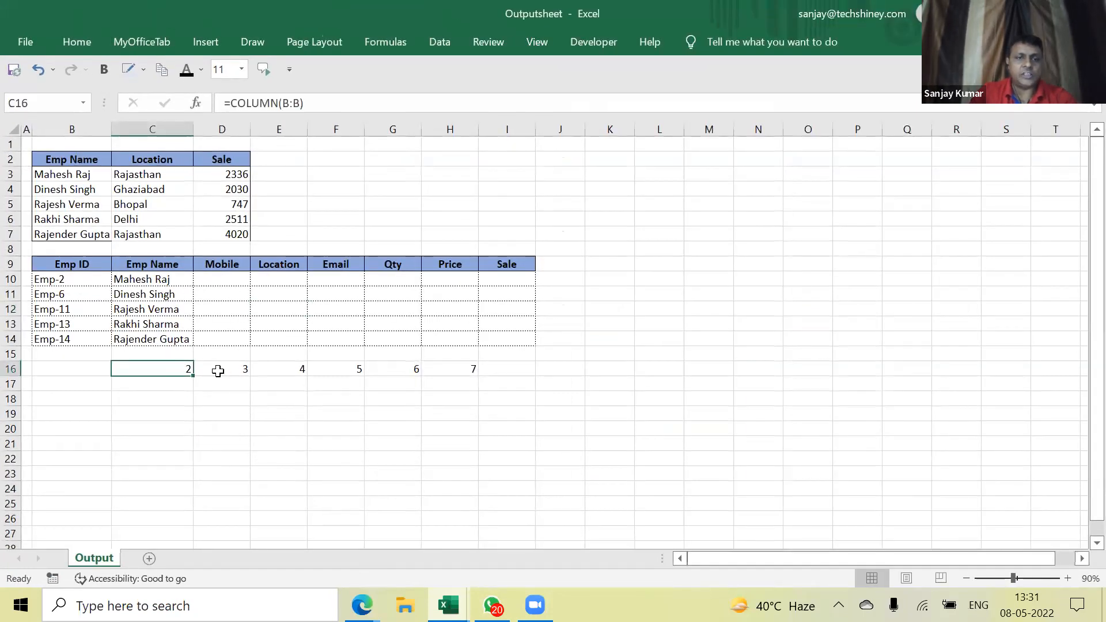
{"action": "left_click_drag", "start_coordinate": [247, 370], "coordinate": [500, 373]}
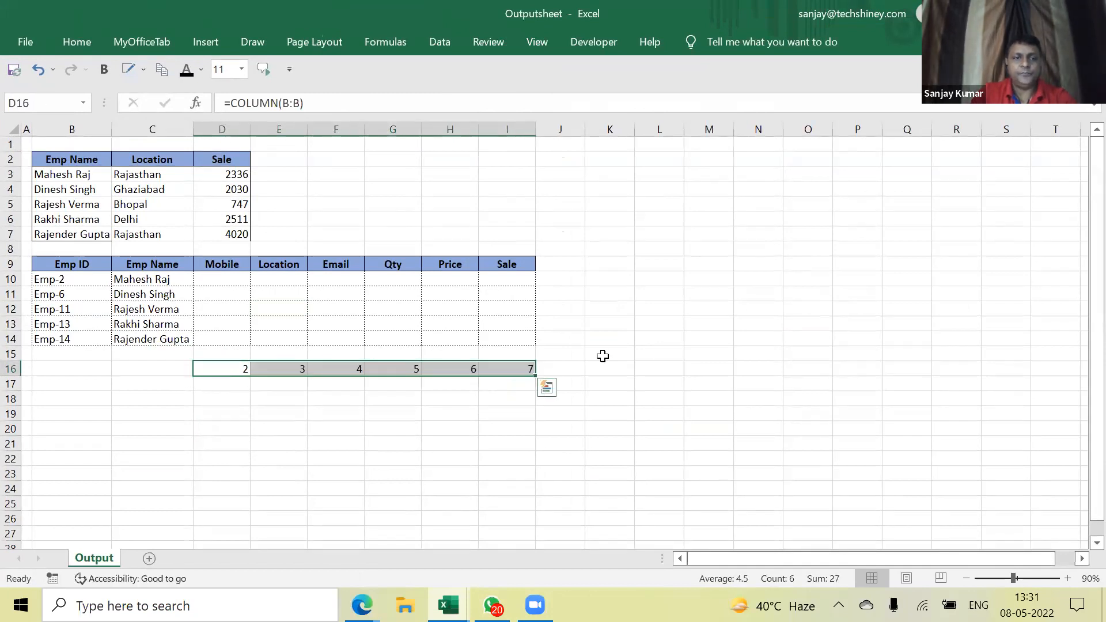
{"action": "left_click", "coordinate": [602, 356]}
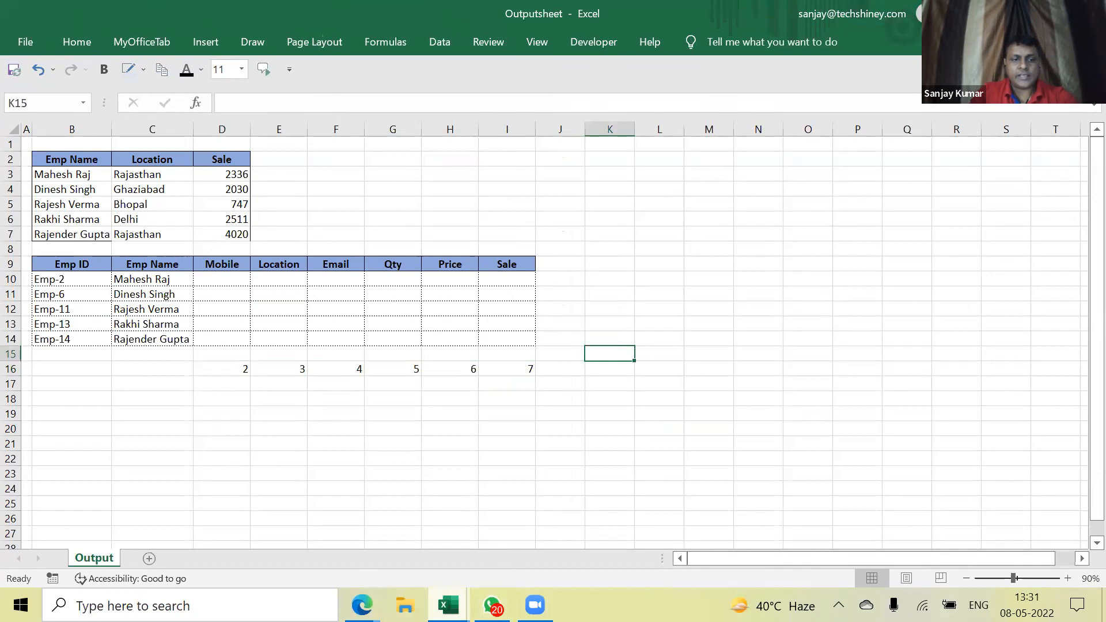
Show LookupData's Functions sheet maximized and select the match parameter rows B10:F11
{"action": "mouse_move", "coordinate": [448, 605]}
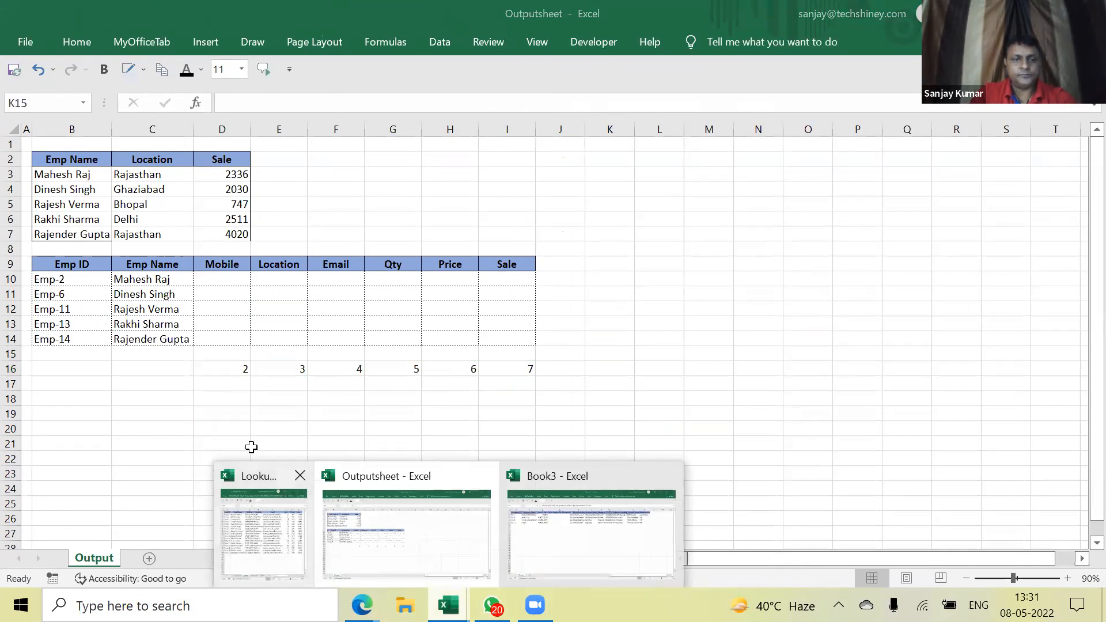
{"action": "left_click", "coordinate": [260, 513]}
{"action": "key", "text": "ctrl+Page_Up"}
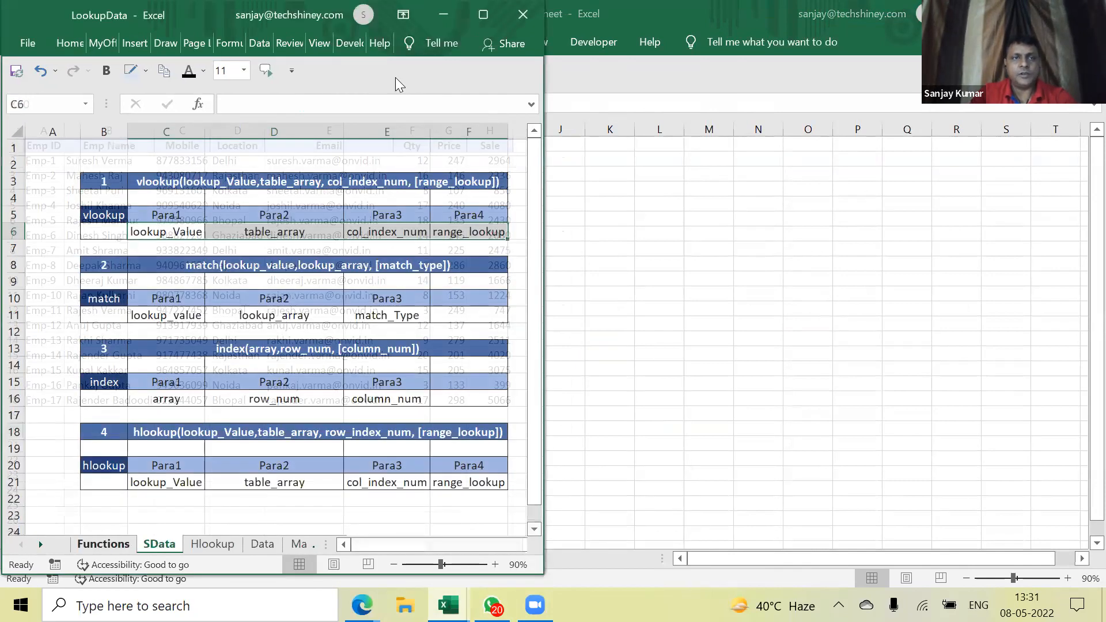
{"action": "double_click", "coordinate": [45, 12]}
{"action": "left_click", "coordinate": [360, 231]}
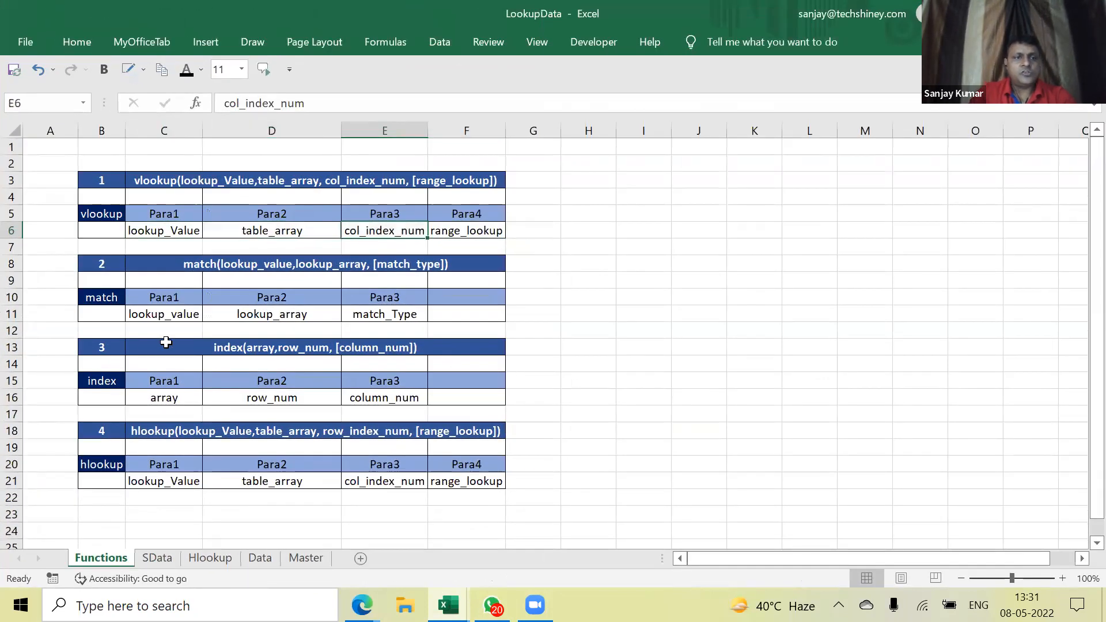
{"action": "left_click", "coordinate": [157, 296]}
{"action": "left_click_drag", "start_coordinate": [99, 294], "coordinate": [471, 312]}
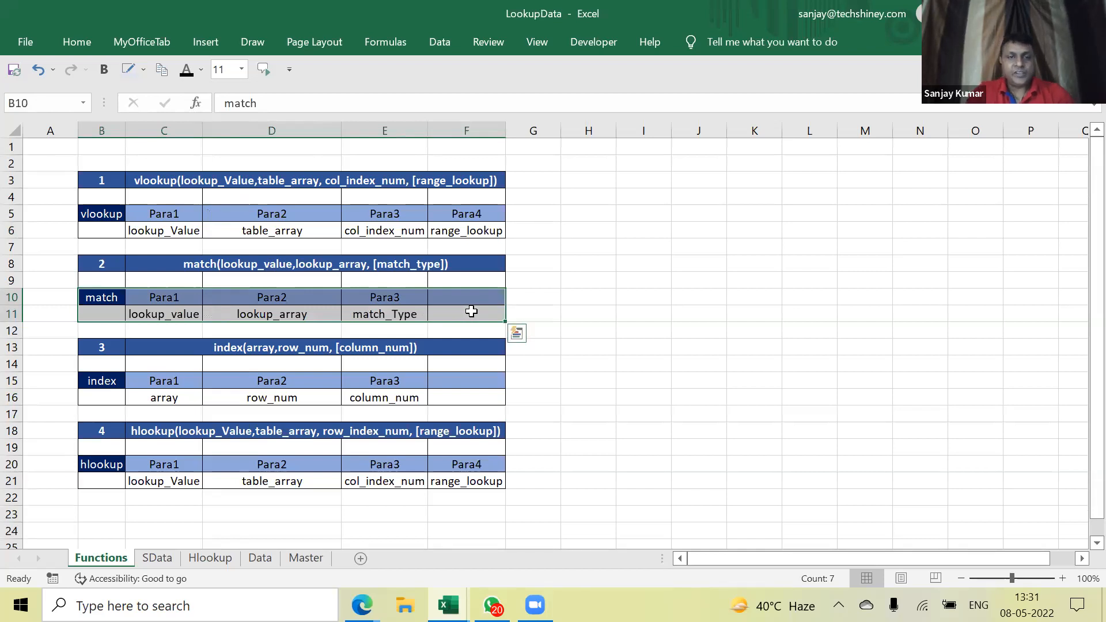
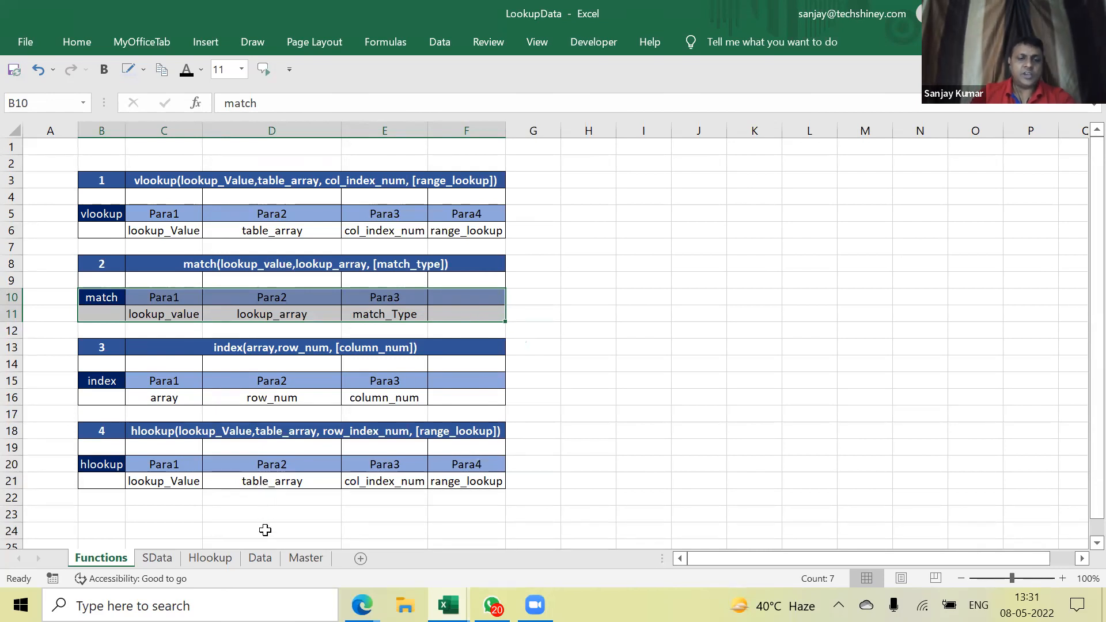
Look over the SData sheet at cell L8, then switch back to the Outputsheet workbook
{"action": "left_click", "coordinate": [157, 563]}
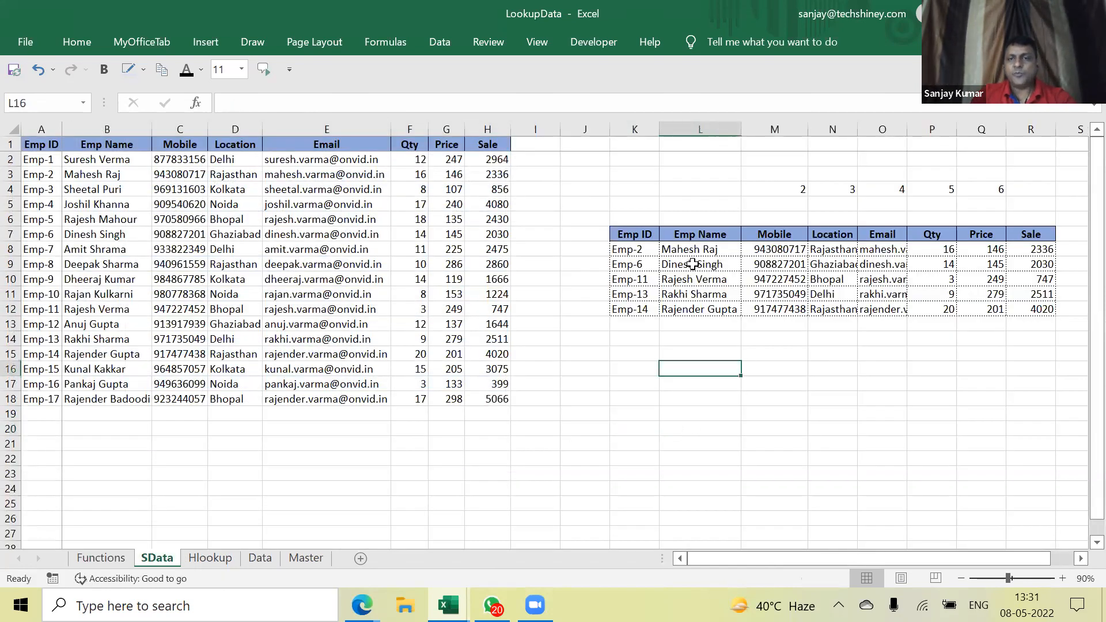
{"action": "left_click", "coordinate": [689, 251]}
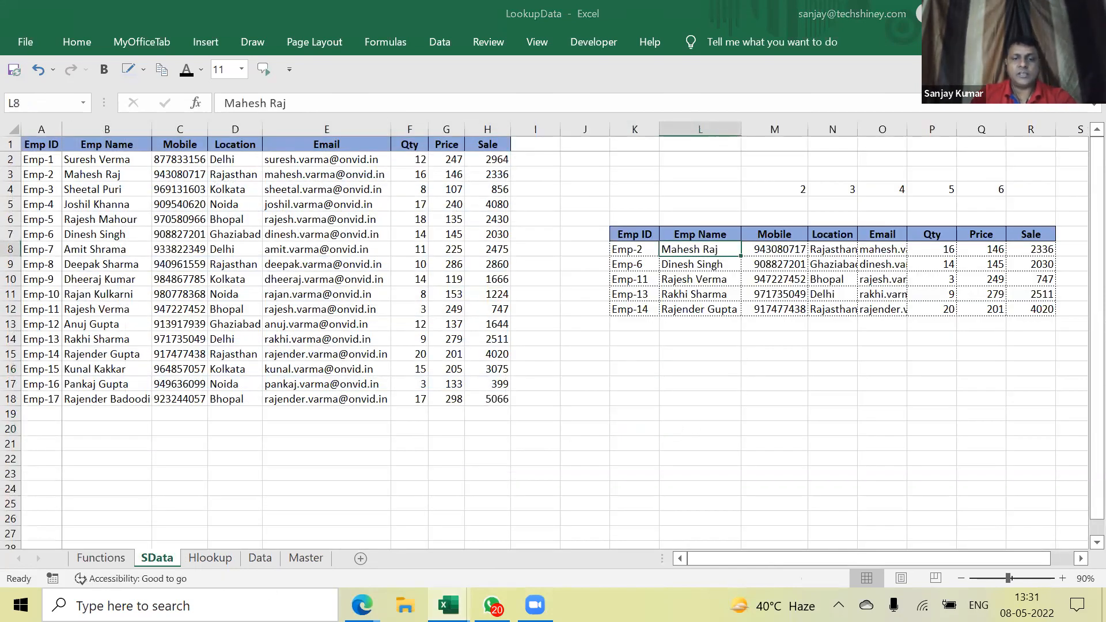
{"action": "mouse_move", "coordinate": [448, 605]}
{"action": "left_click", "coordinate": [457, 563]}
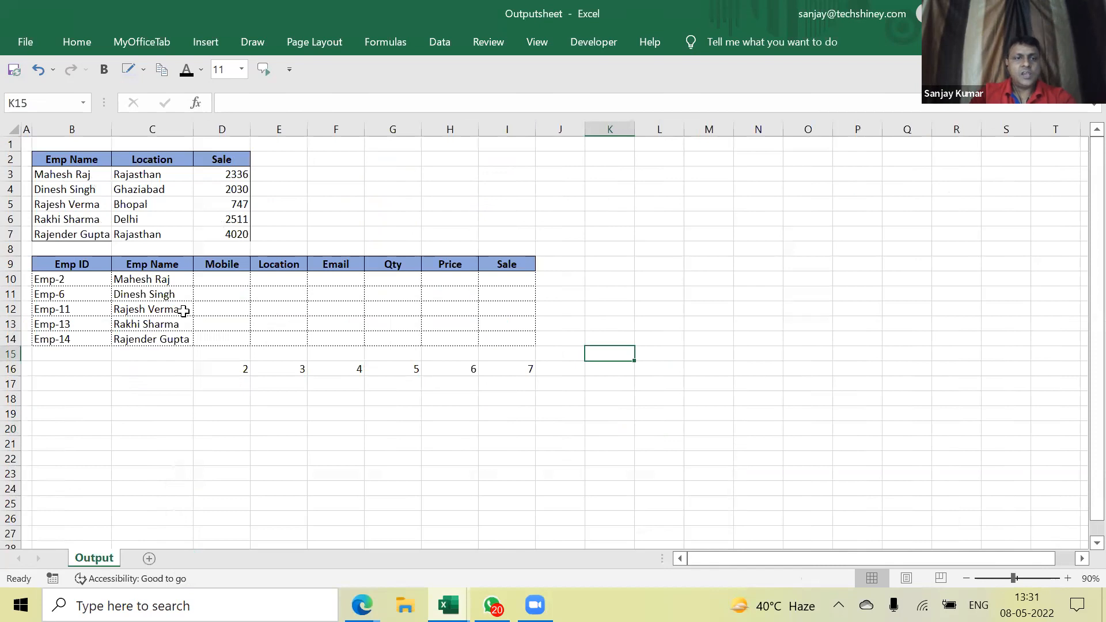
Enter =VLOOKUP(C10,[LookupData.xlsx]SData!$B$1:$H$18,COLUMN(B:B),0) in D10
{"action": "left_click", "coordinate": [236, 295]}
{"action": "left_click", "coordinate": [240, 285]}
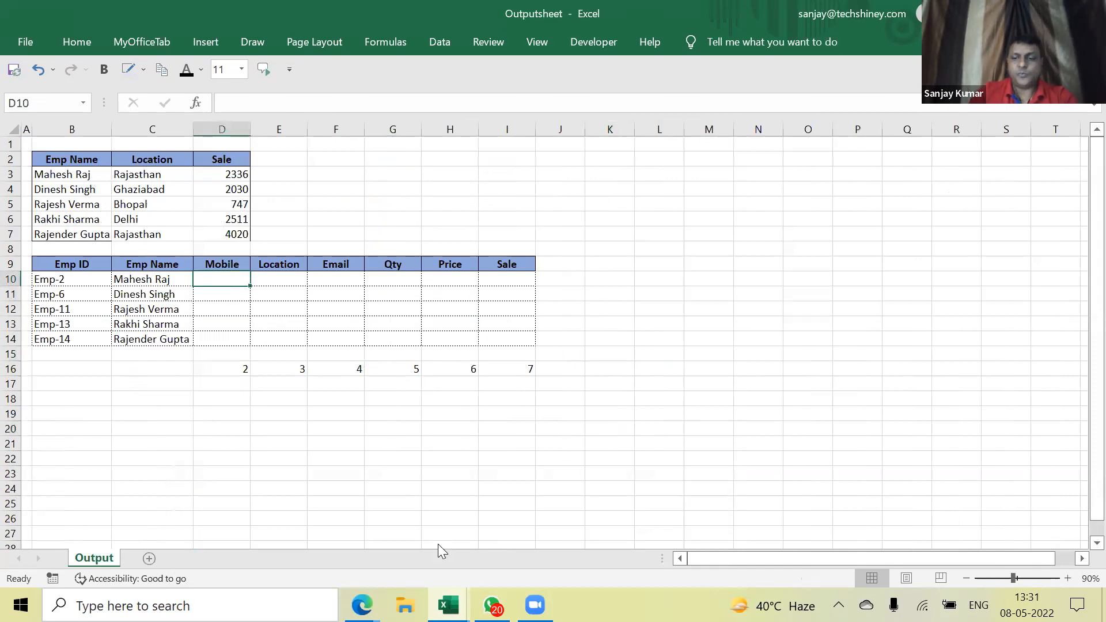
{"action": "type", "text": "=f"}
{"action": "key", "text": "BackSpace"}
{"action": "type", "text": "vlookup(C10,"}
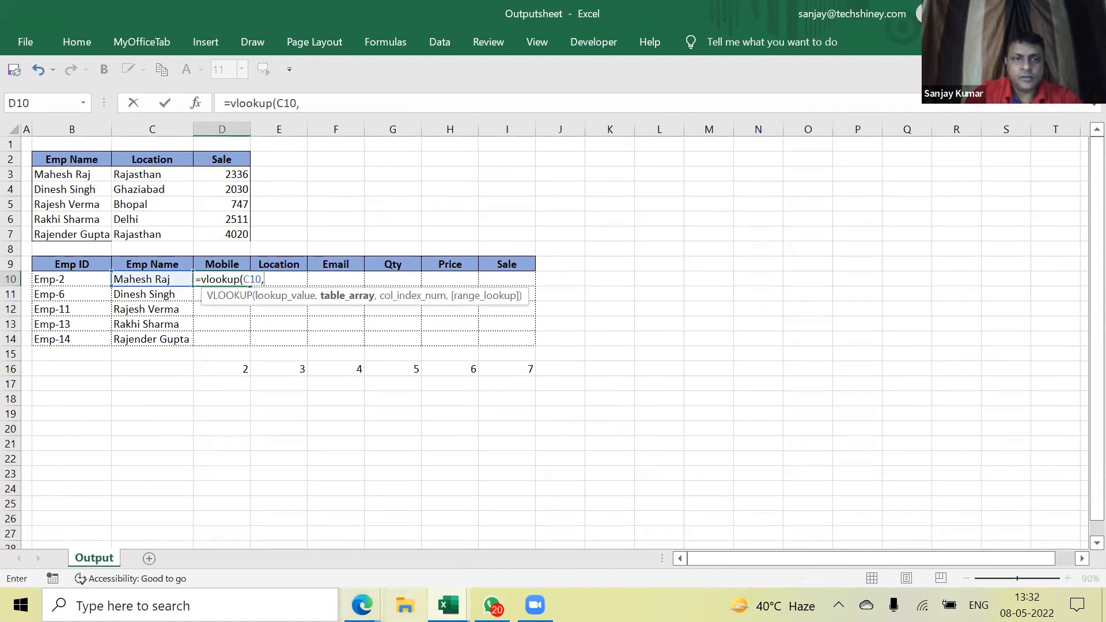
{"action": "key", "text": "alt+Tab"}
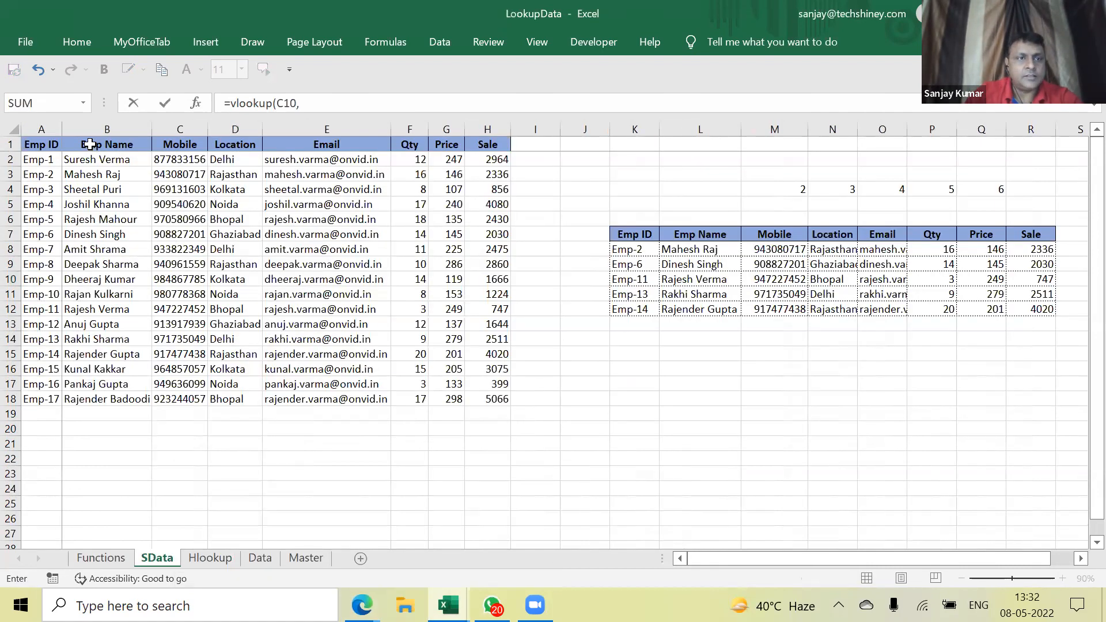
{"action": "left_click_drag", "start_coordinate": [107, 144], "coordinate": [505, 402]}
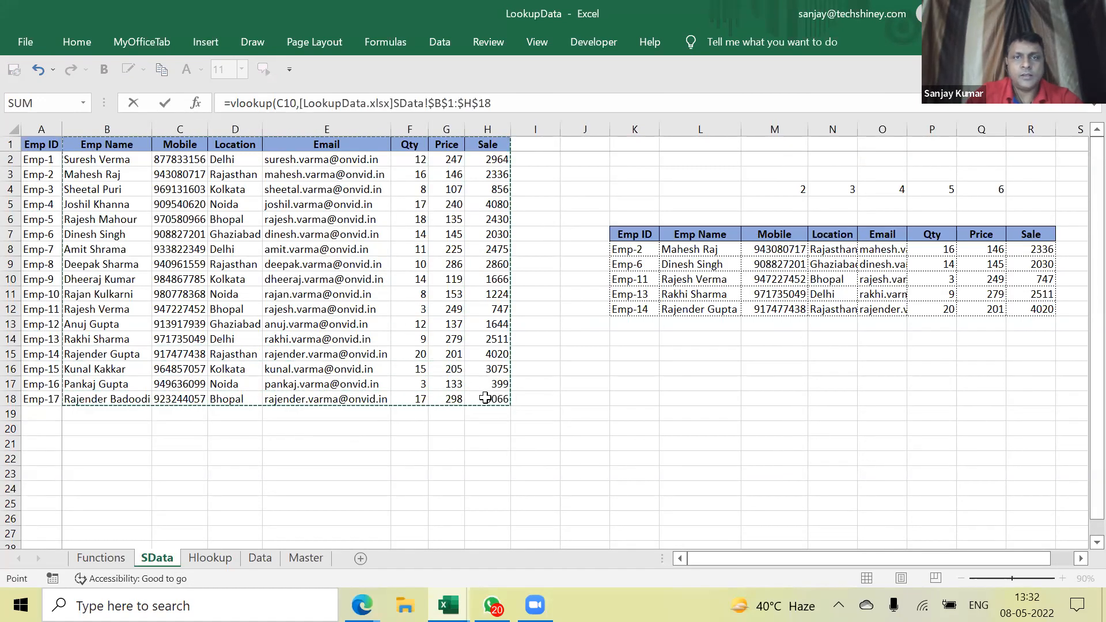
{"action": "type", "text": ","}
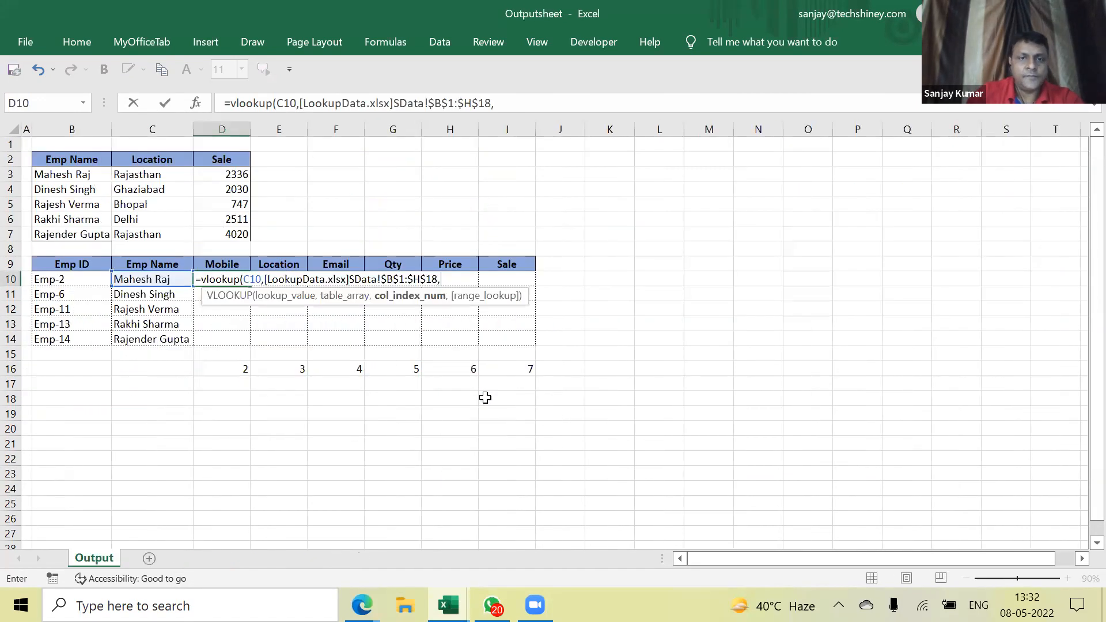
{"action": "type", "text": "column(B:B"}
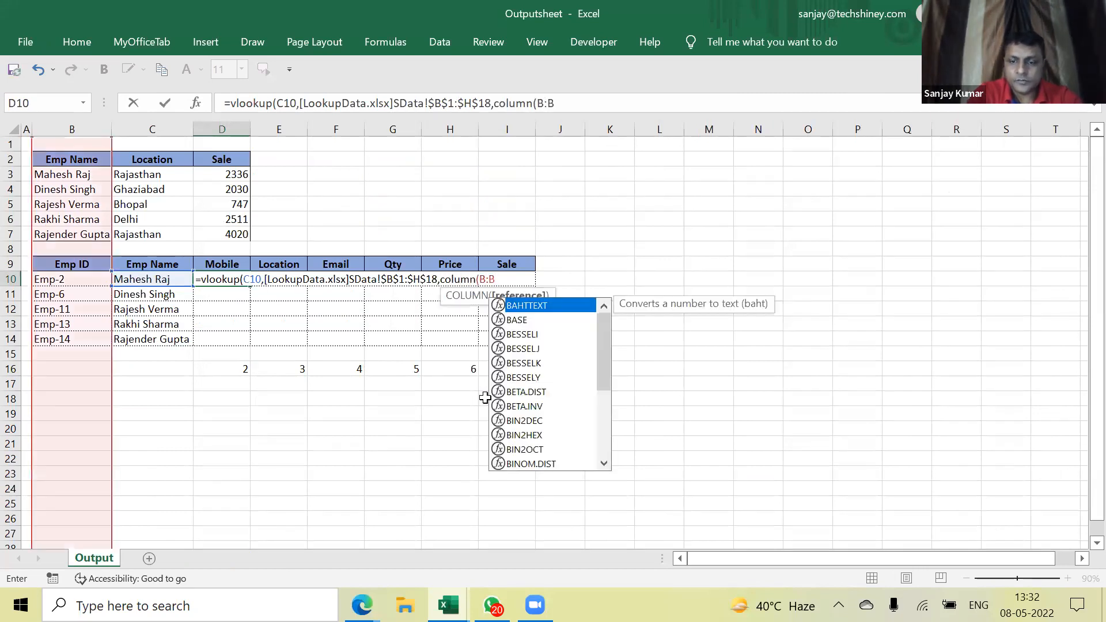
{"action": "type", "text": "),0"}
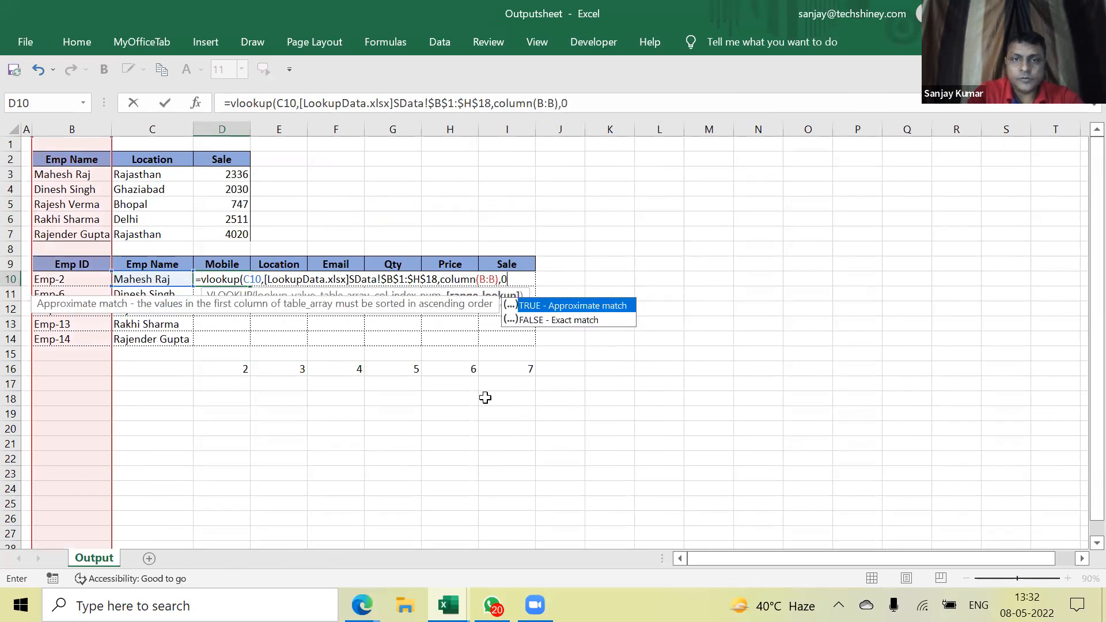
{"action": "type", "text": ")"}
{"action": "key", "text": "Return"}
Lock the lookup value's column by changing C10 to $C10 in the D10 formula
{"action": "key", "text": "Up"}
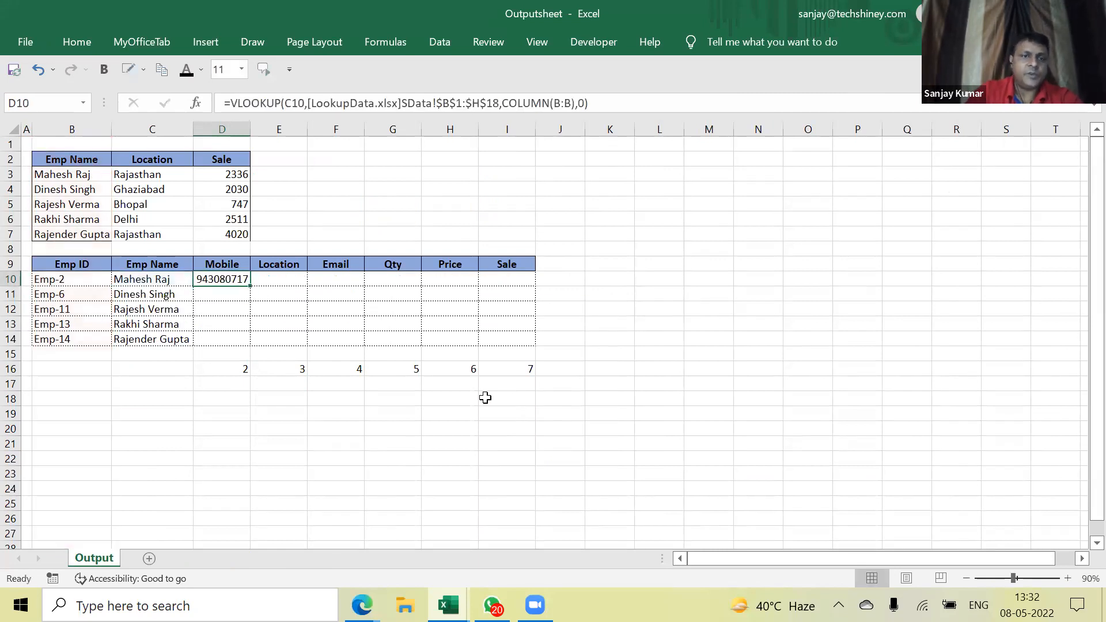
{"action": "double_click", "coordinate": [219, 279]}
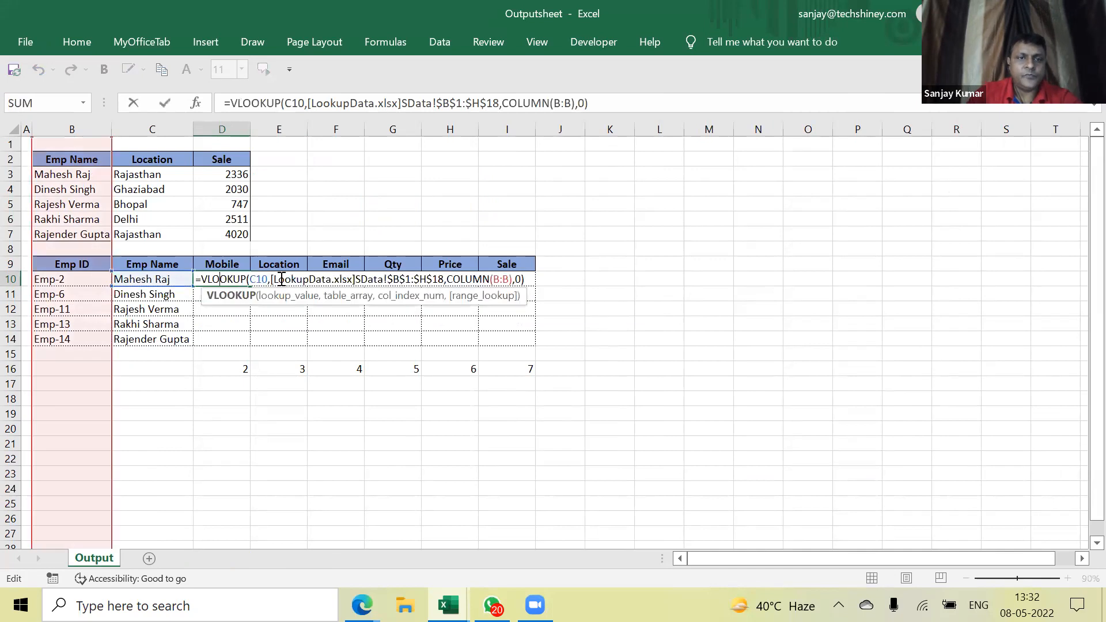
{"action": "left_click", "coordinate": [250, 279]}
{"action": "type", "text": "$"}
{"action": "key", "text": "Return"}
Fill the D10 formula across to column I and down through row 14
{"action": "key", "text": "Right"}
{"action": "key", "text": "Right"}
{"action": "key", "text": "Up"}
{"action": "key", "text": "Left"}
{"action": "key", "text": "Left"}
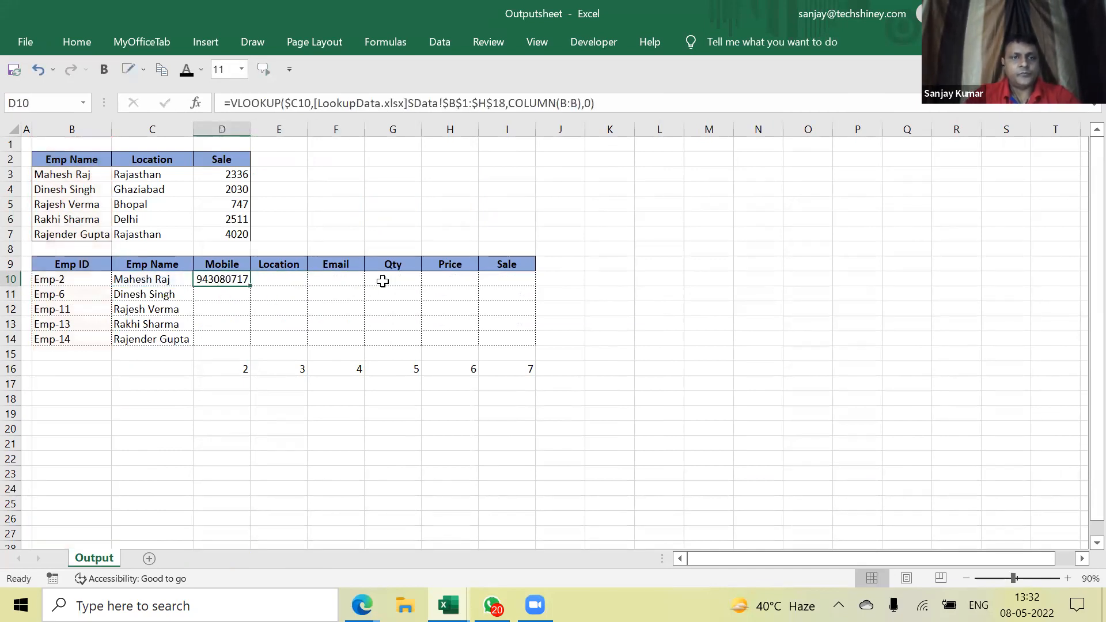
{"action": "key", "text": "shift+Right"}
{"action": "key", "text": "shift+Right"}
{"action": "key", "text": "shift+Right"}
{"action": "key", "text": "shift+Right"}
{"action": "key", "text": "shift+Right"}
{"action": "key", "text": "ctrl+r"}
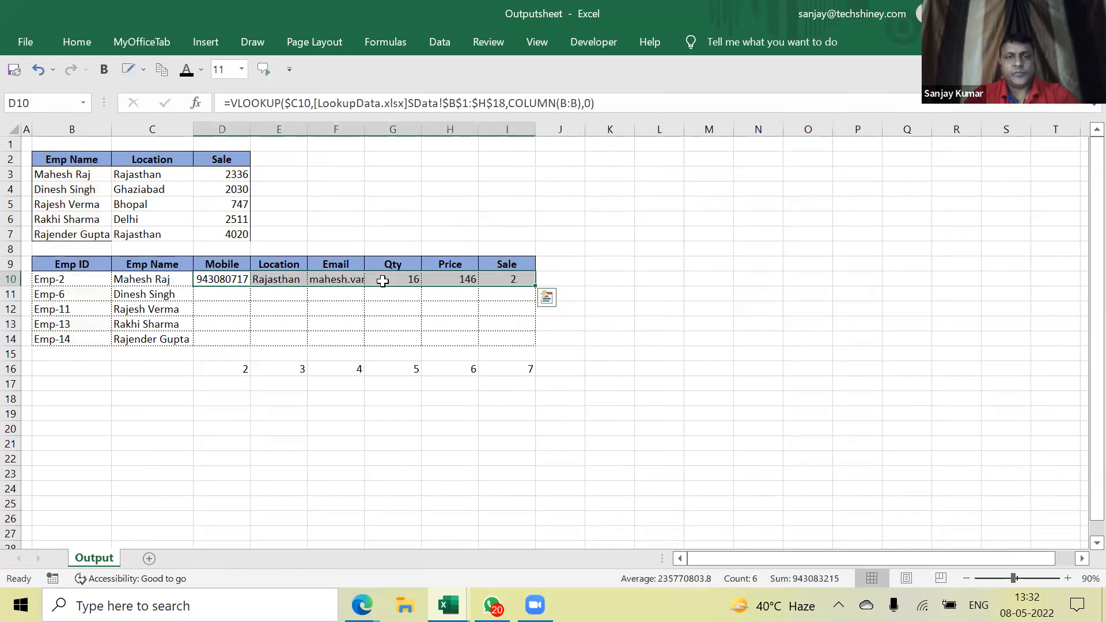
{"action": "key", "text": "shift+Down"}
{"action": "key", "text": "shift+Down"}
{"action": "key", "text": "shift+Down"}
{"action": "key", "text": "shift+Down"}
{"action": "key", "text": "ctrl+d"}
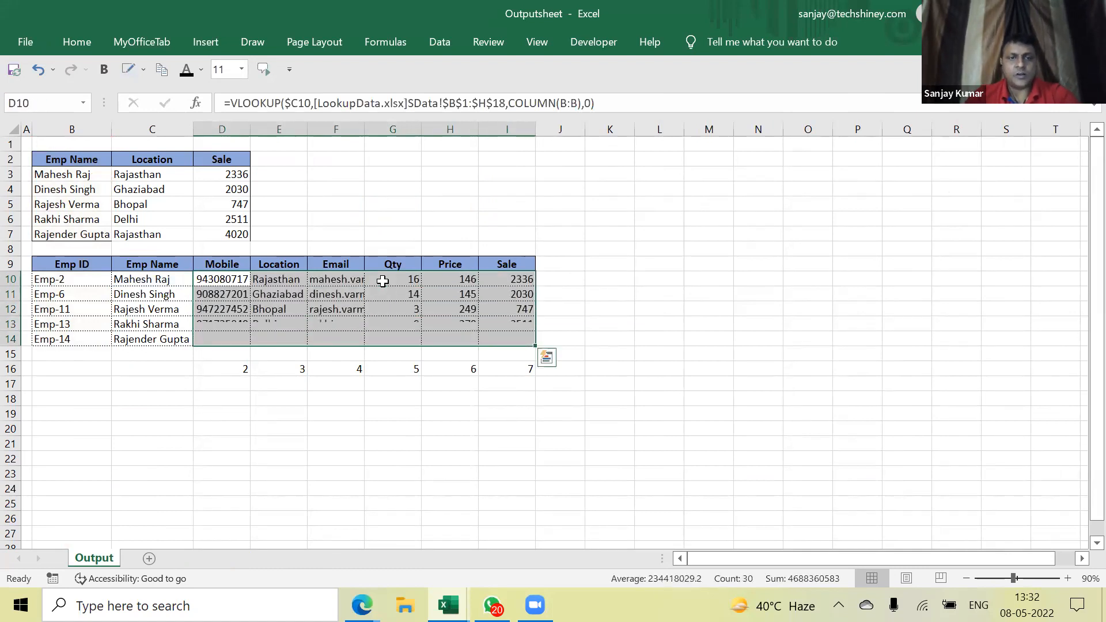
{"action": "key", "text": "Left"}
{"action": "key", "text": "Right"}
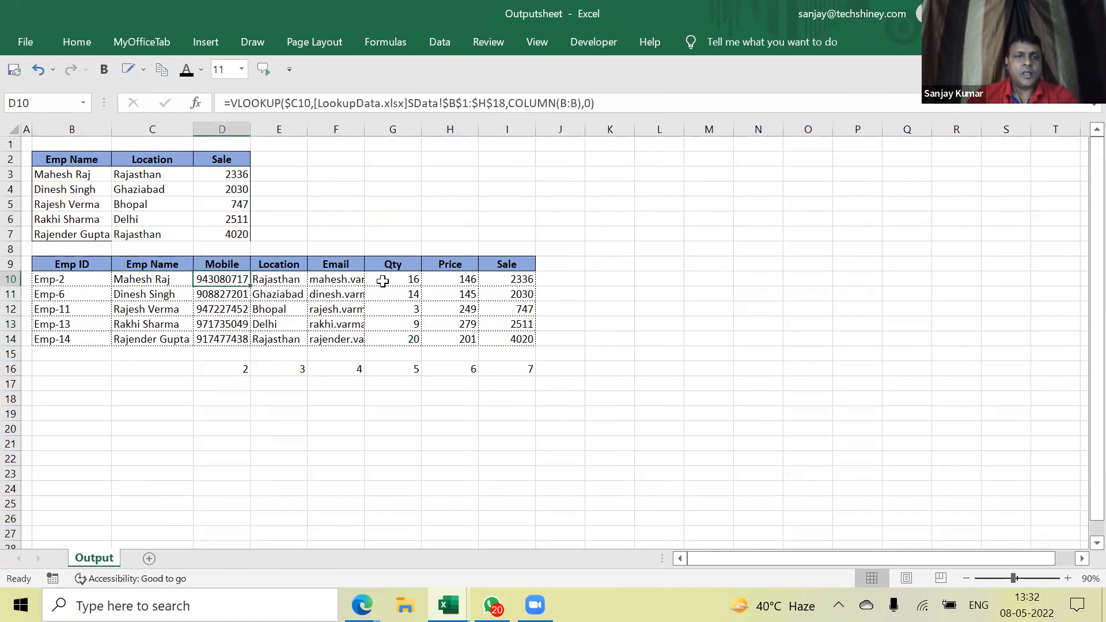
{"action": "key", "text": "Right"}
{"action": "key", "text": "Right"}
{"action": "key", "text": "Up"}
{"action": "key", "text": "Left"}
{"action": "key", "text": "Left"}
{"action": "key", "text": "Left"}
{"action": "key", "text": "Left"}
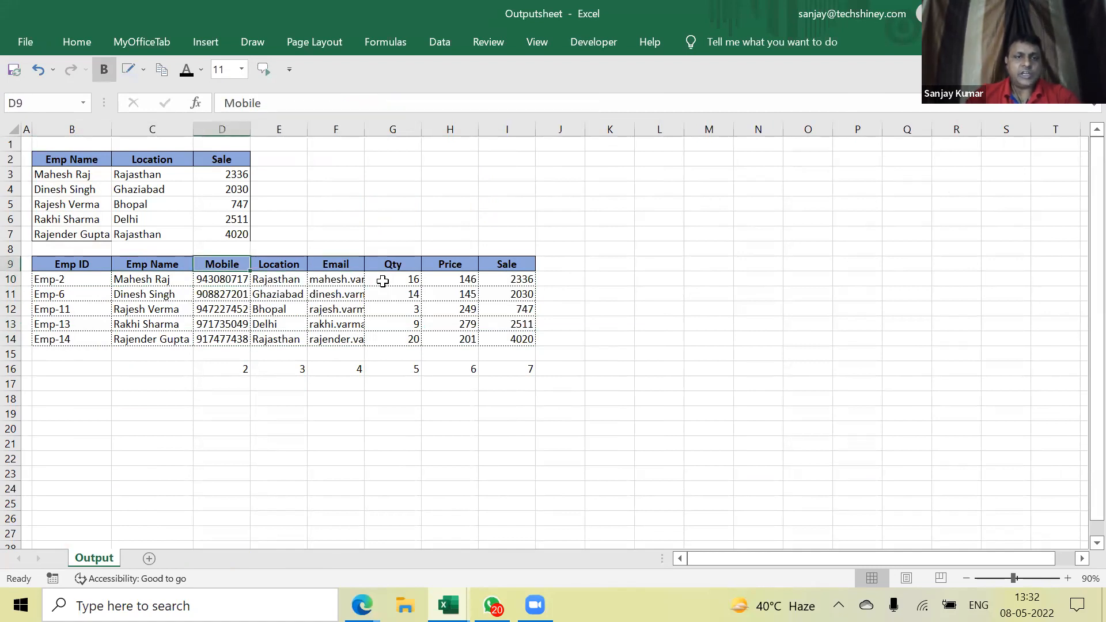
Copy the Output table B9:I14 and paste it starting at B17
{"action": "key", "text": "shift+Down"}
{"action": "key", "text": "shift+Down"}
{"action": "key", "text": "shift+Down"}
{"action": "key", "text": "shift+Down"}
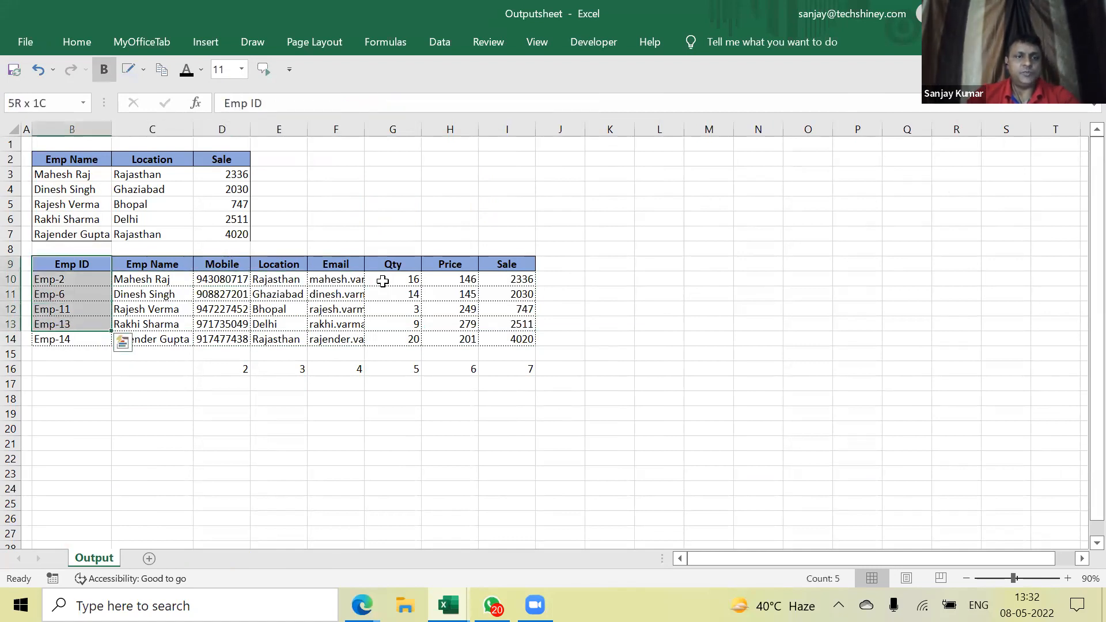
{"action": "key", "text": "shift+Right"}
{"action": "key", "text": "shift+Down"}
{"action": "key", "text": "shift+Right"}
{"action": "key", "text": "shift+Right"}
{"action": "key", "text": "shift+Right"}
{"action": "key", "text": "shift+Right"}
{"action": "key", "text": "shift+Right"}
{"action": "key", "text": "shift+Right"}
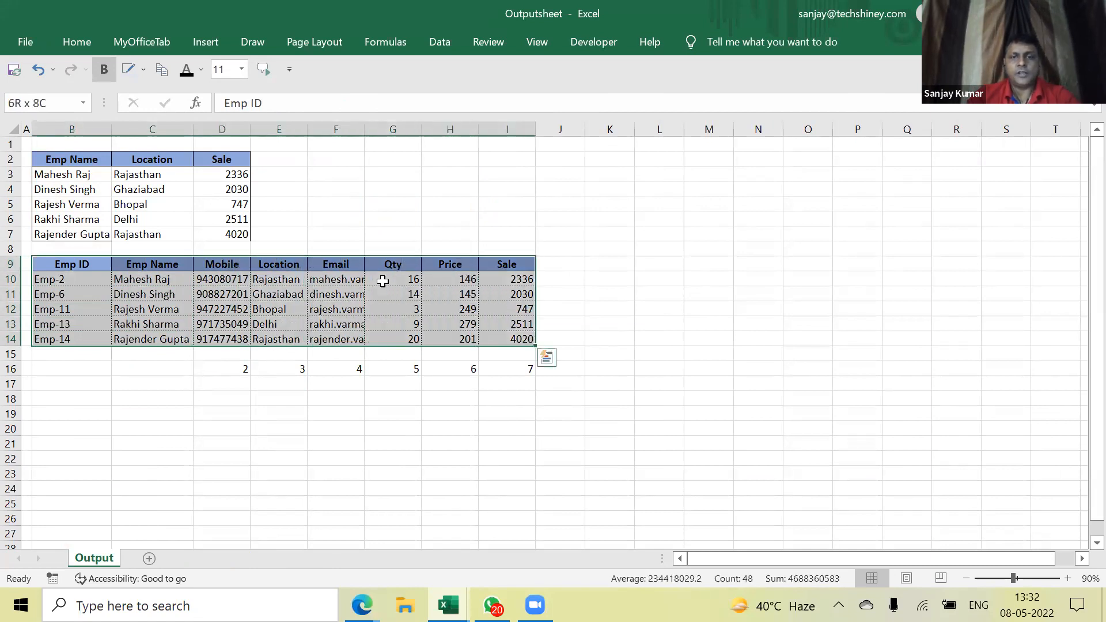
{"action": "key", "text": "ctrl+c"}
{"action": "key", "text": "Down"}
{"action": "key", "text": "Down"}
{"action": "key", "text": "Down"}
{"action": "key", "text": "Down"}
{"action": "key", "text": "Down"}
{"action": "key", "text": "Down"}
{"action": "key", "text": "Down"}
{"action": "key", "text": "Down"}
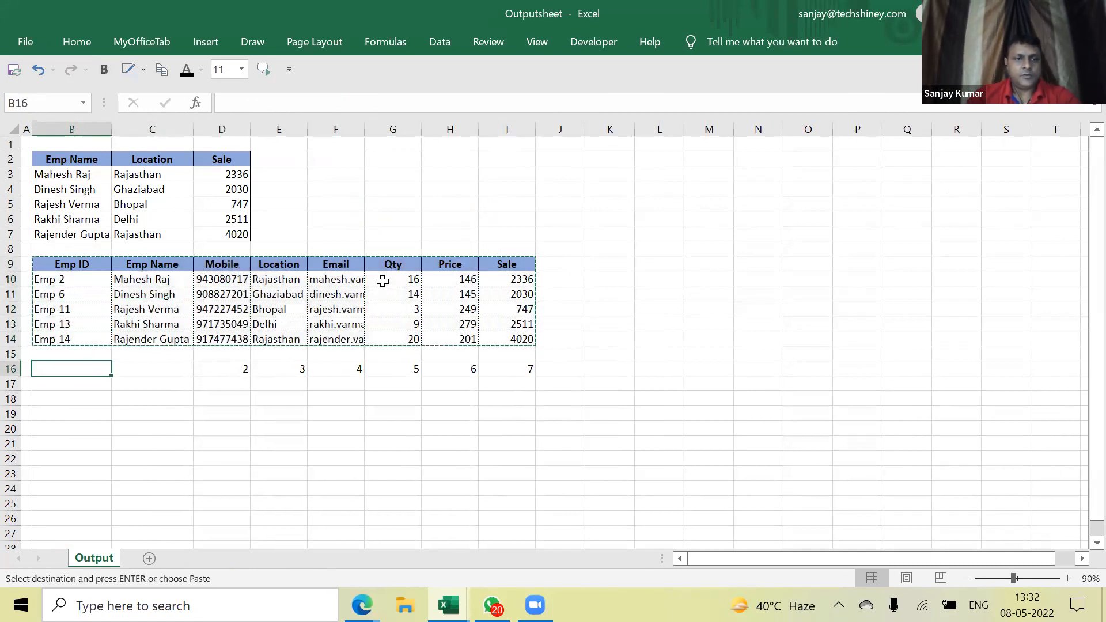
{"action": "key", "text": "ctrl+v"}
Retitle the copy's headers D17:H17 as Location, Mobile, Qty, Price, Sale
{"action": "key", "text": "Right"}
{"action": "key", "text": "Right"}
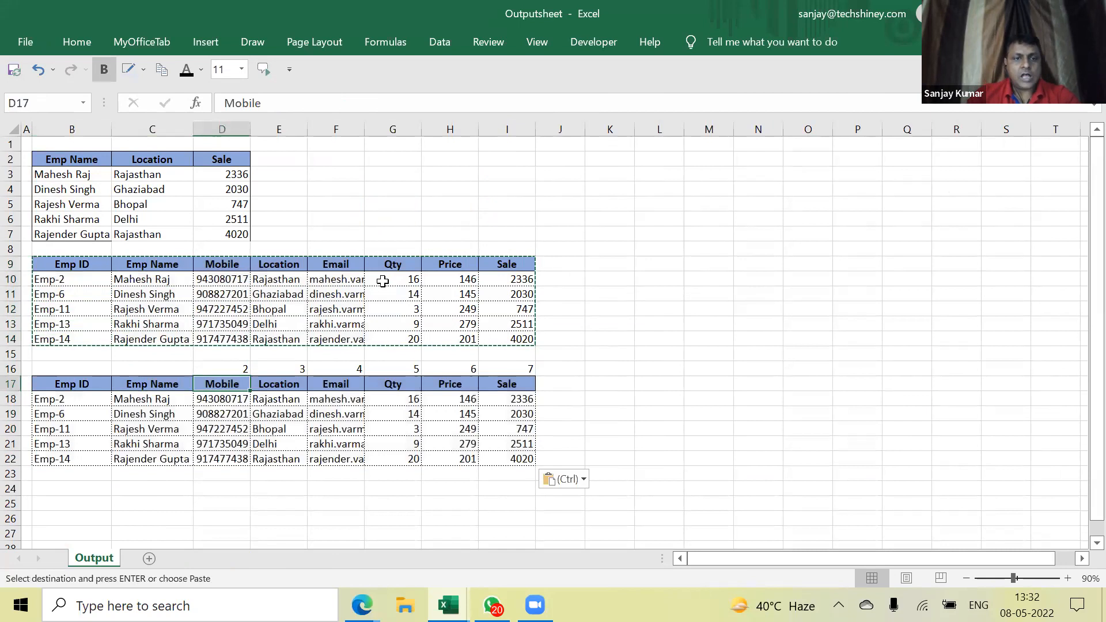
{"action": "type", "text": "Lo"}
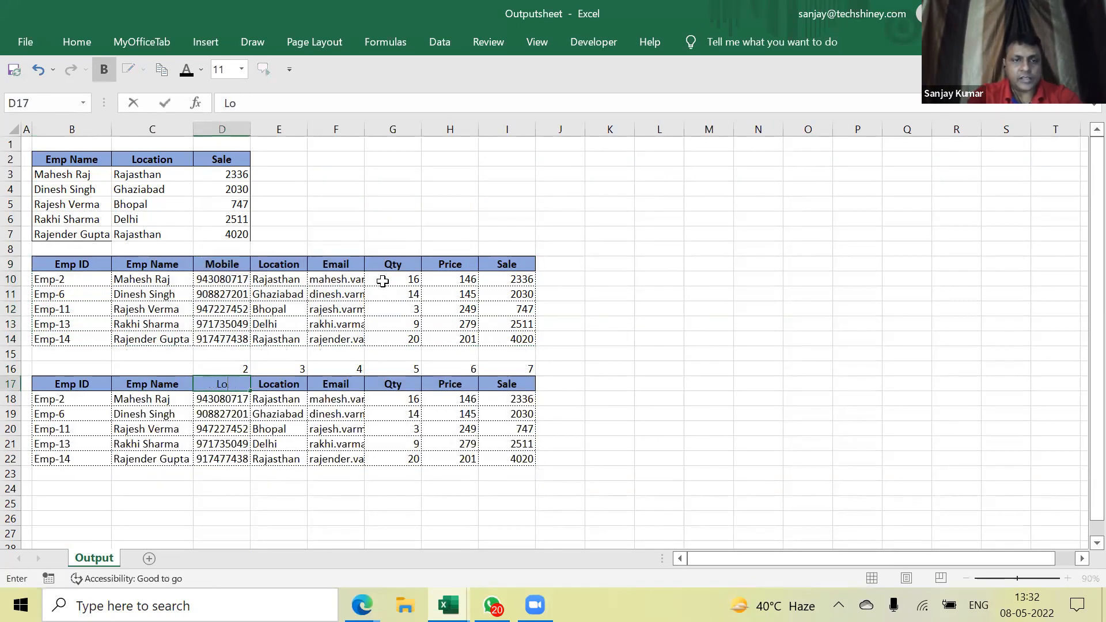
{"action": "type", "text": "cation"}
{"action": "key", "text": "Right"}
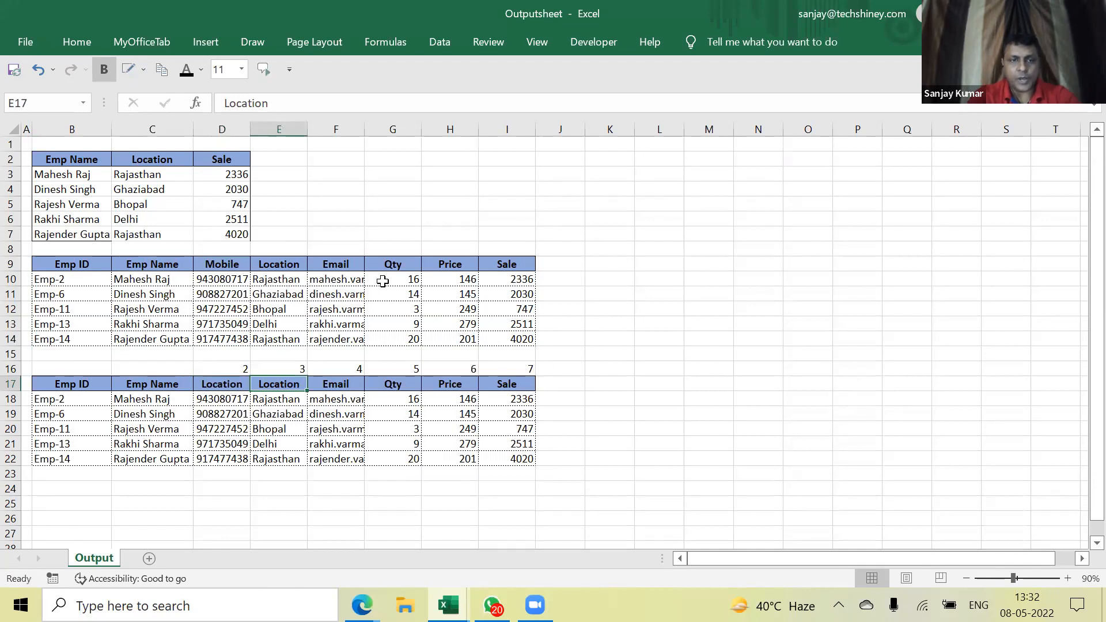
{"action": "type", "text": "Mobile"}
{"action": "key", "text": "Right"}
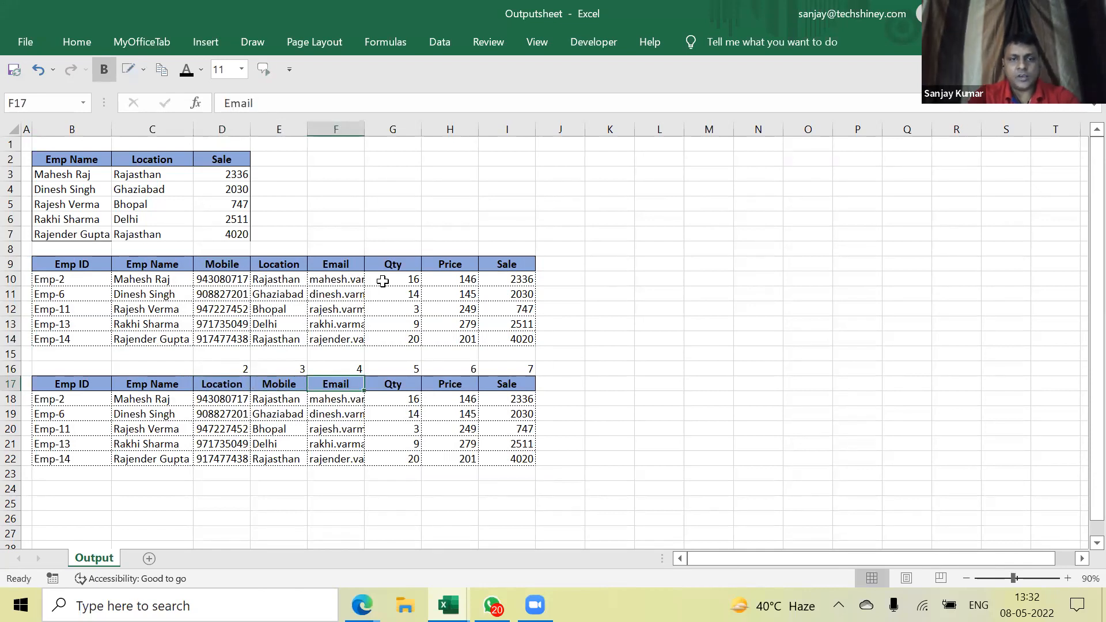
{"action": "type", "text": "Qty"}
{"action": "key", "text": "Right"}
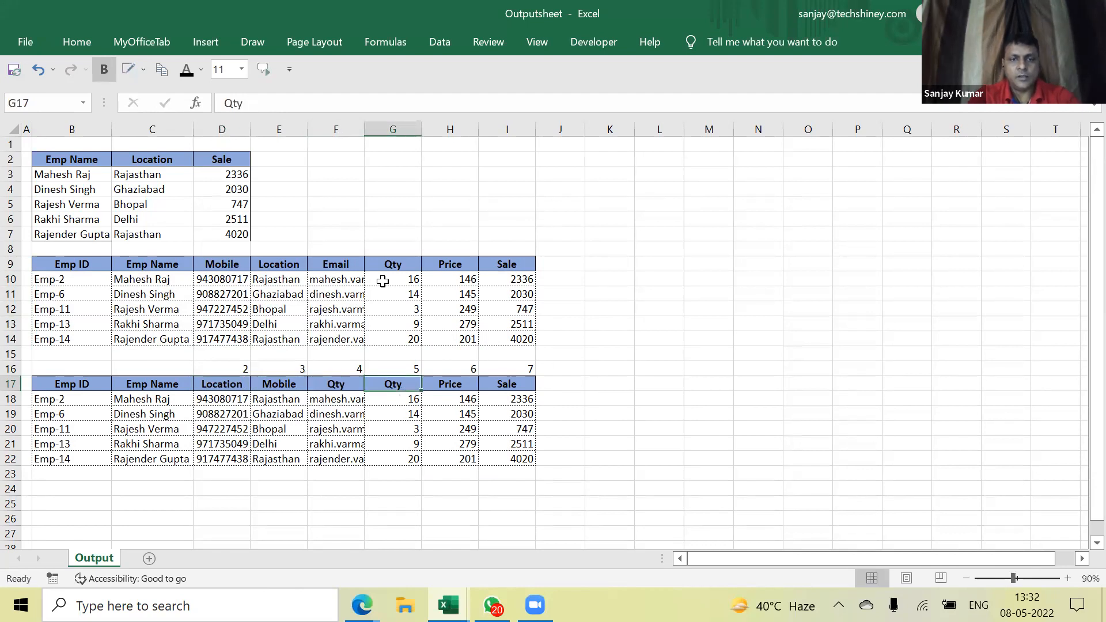
{"action": "type", "text": "Price"}
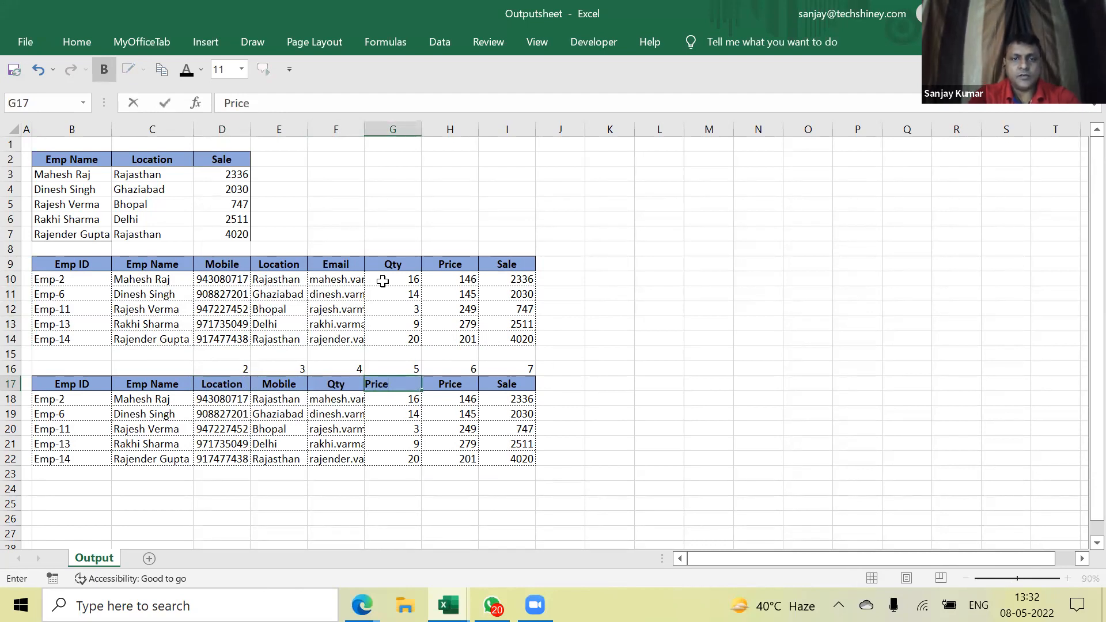
{"action": "key", "text": "Right"}
{"action": "type", "text": "Sal"}
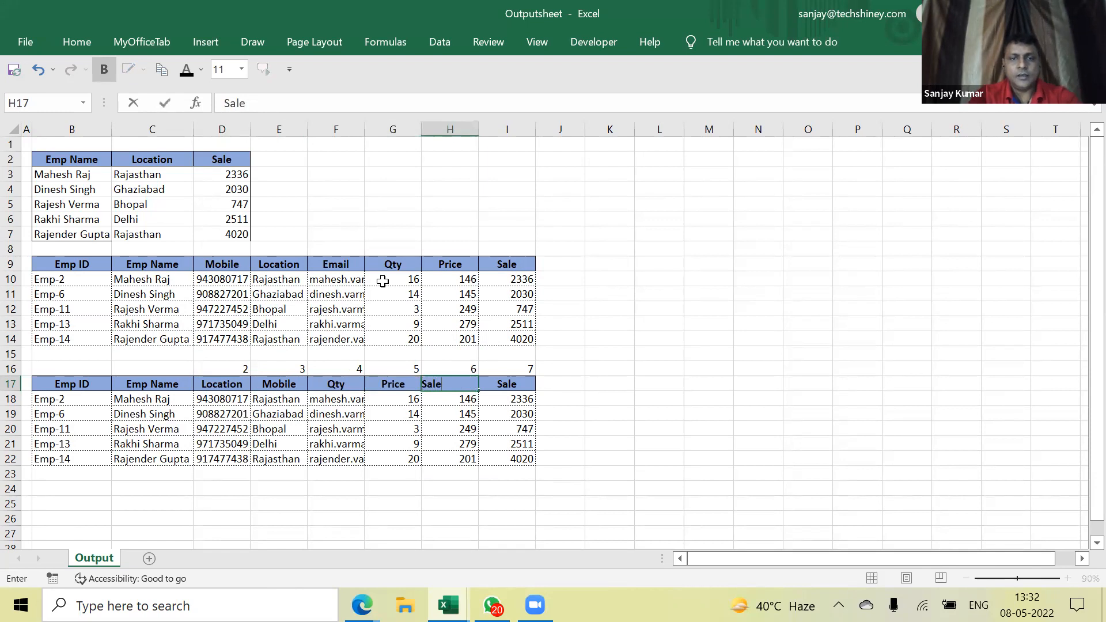
{"action": "type", "text": "e"}
{"action": "key", "text": "Return"}
Clear the copy's leftover last column I17:I22
{"action": "key", "text": "Up"}
{"action": "key", "text": "Right"}
{"action": "key", "text": "Right"}
{"action": "key", "text": "Right"}
{"action": "key", "text": "Right"}
{"action": "key", "text": "Right"}
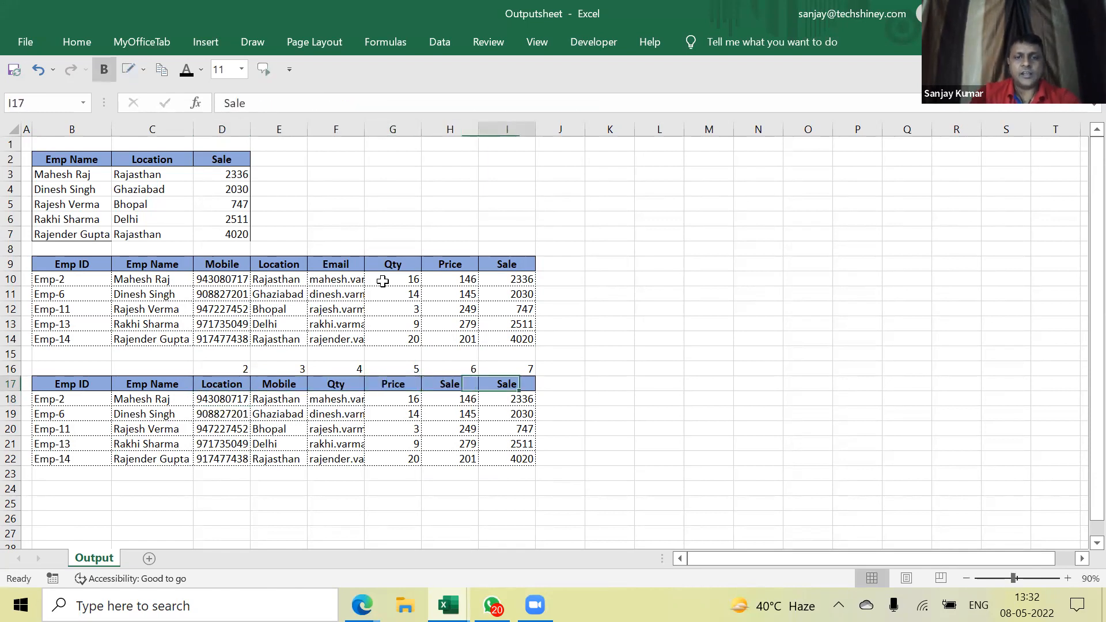
{"action": "key", "text": "shift+Down"}
{"action": "key", "text": "shift+Down"}
{"action": "key", "text": "shift+Down"}
{"action": "key", "text": "shift+Down"}
{"action": "key", "text": "shift+Down"}
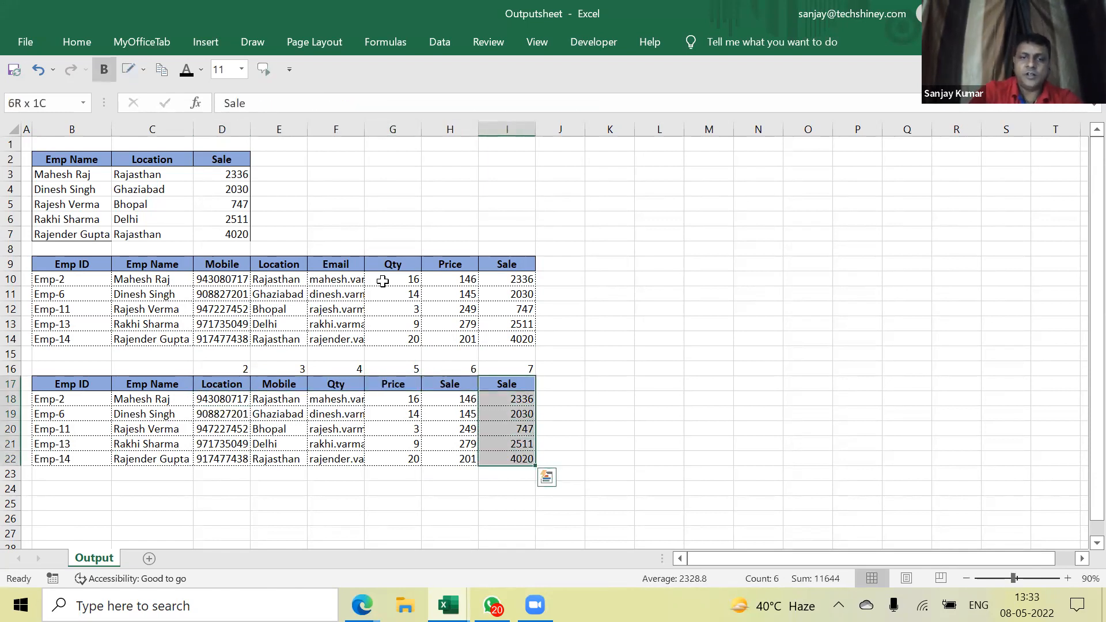
{"action": "key", "text": "Delete"}
Delete the Mobile column E17:E22 of the copied table, shifting cells left
{"action": "left_click", "coordinate": [219, 443]}
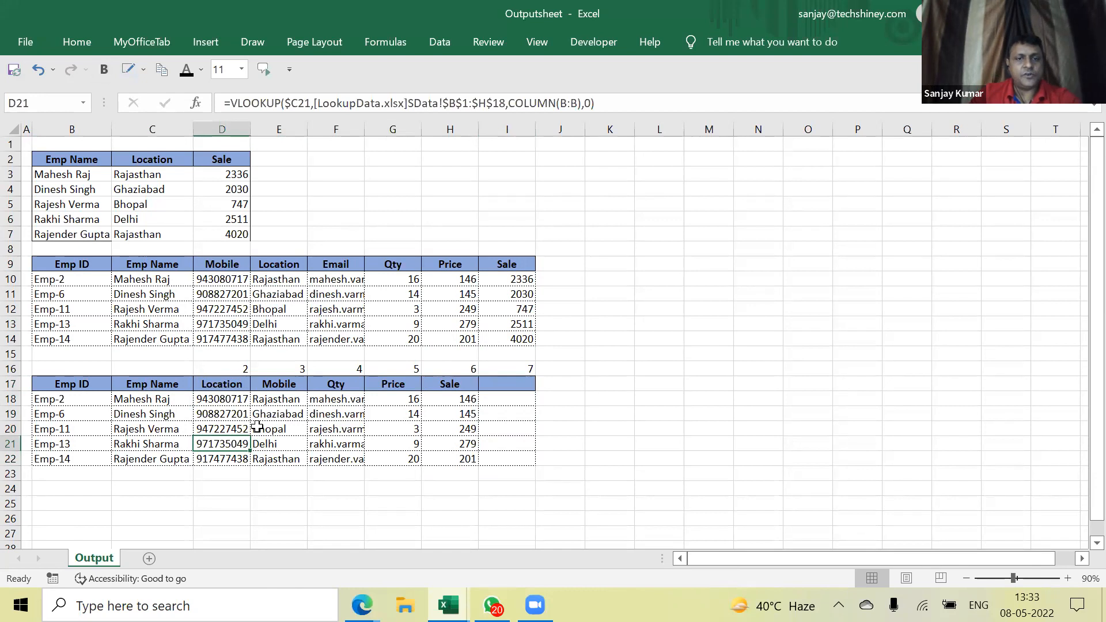
{"action": "left_click", "coordinate": [281, 384]}
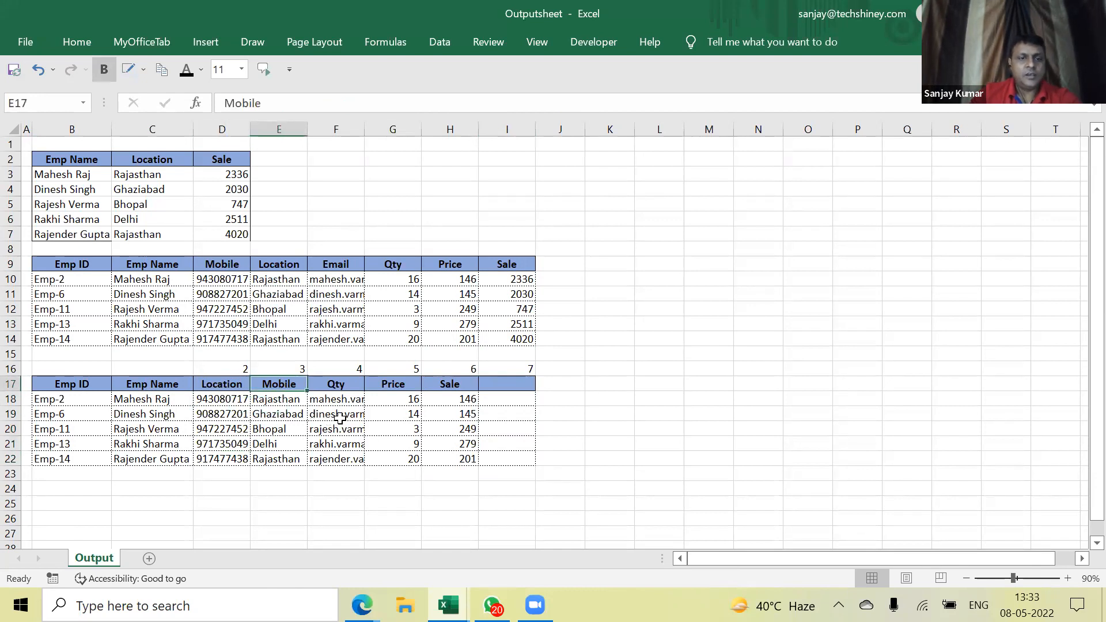
{"action": "left_click", "coordinate": [341, 394]}
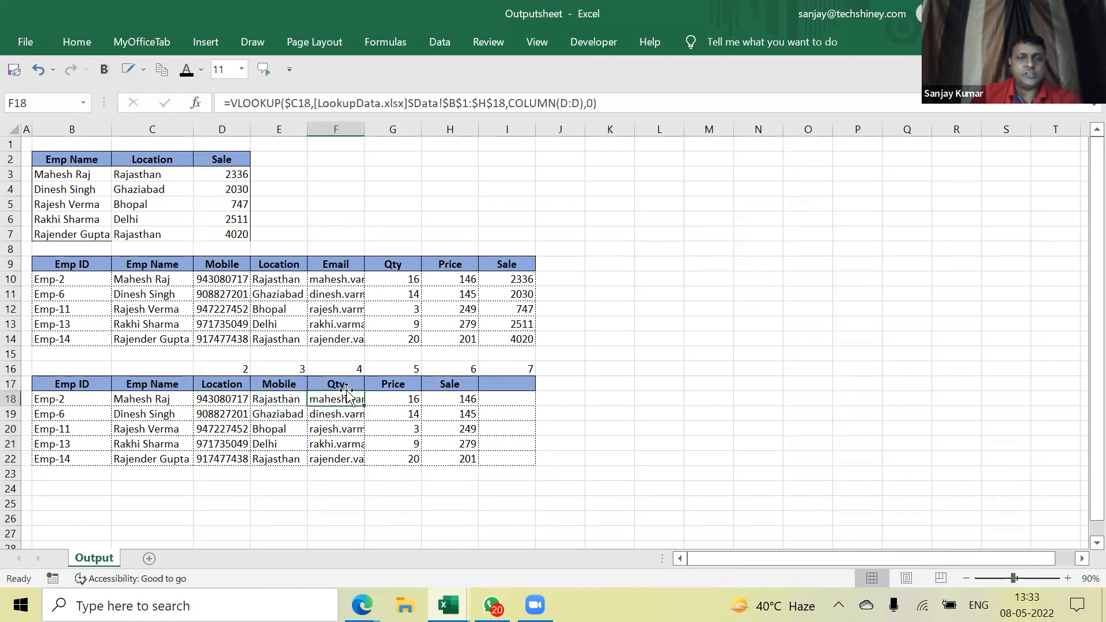
{"action": "left_click", "coordinate": [282, 383]}
{"action": "key", "text": "Delete"}
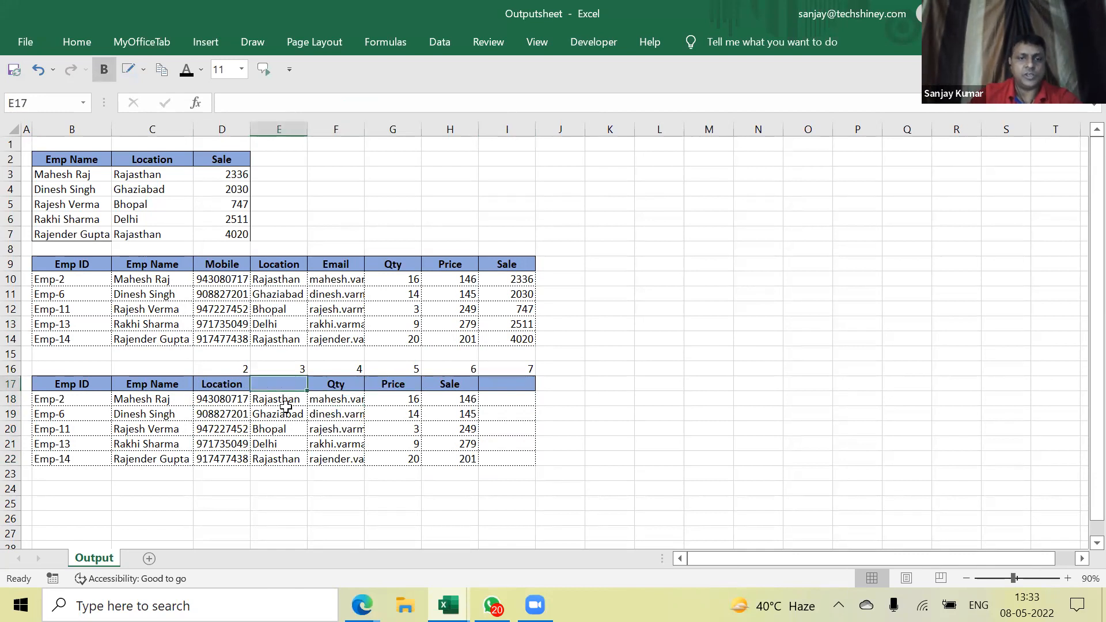
{"action": "left_click_drag", "start_coordinate": [286, 408], "coordinate": [284, 460]}
{"action": "right_click", "coordinate": [284, 459]}
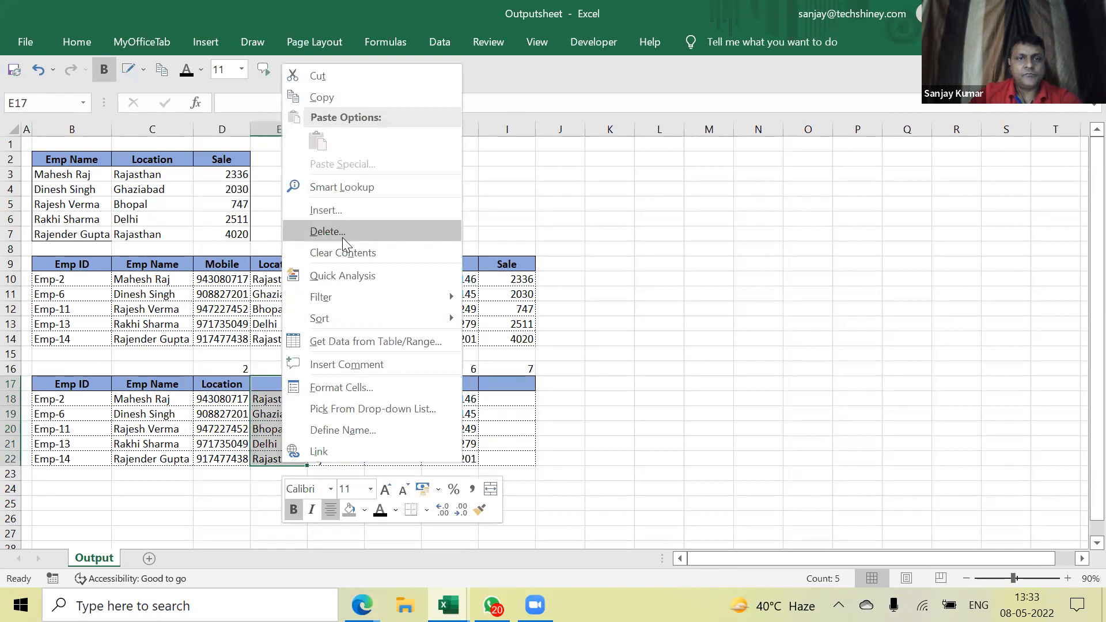
{"action": "left_click", "coordinate": [342, 236]}
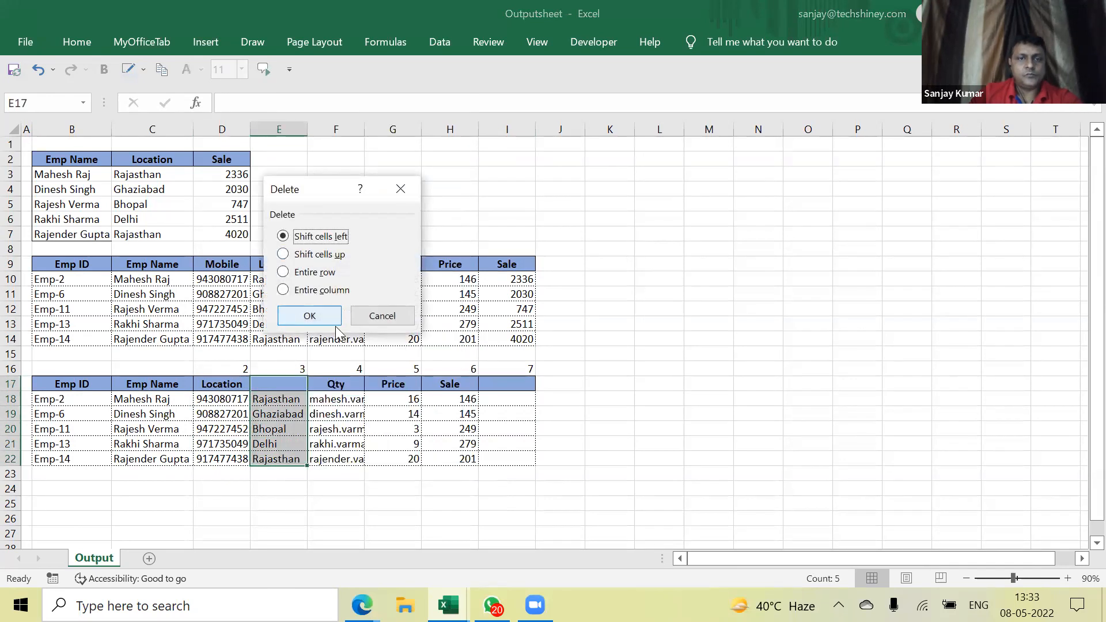
{"action": "left_click", "coordinate": [310, 316]}
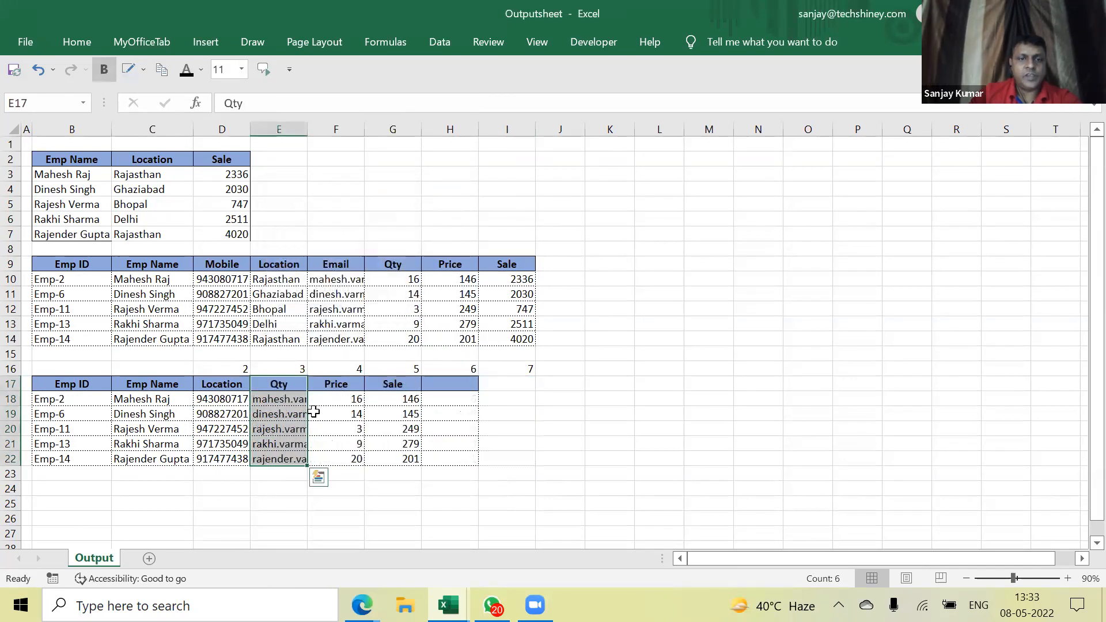
Delete the Location column D17:D22, shifting cells left
{"action": "left_click", "coordinate": [275, 399]}
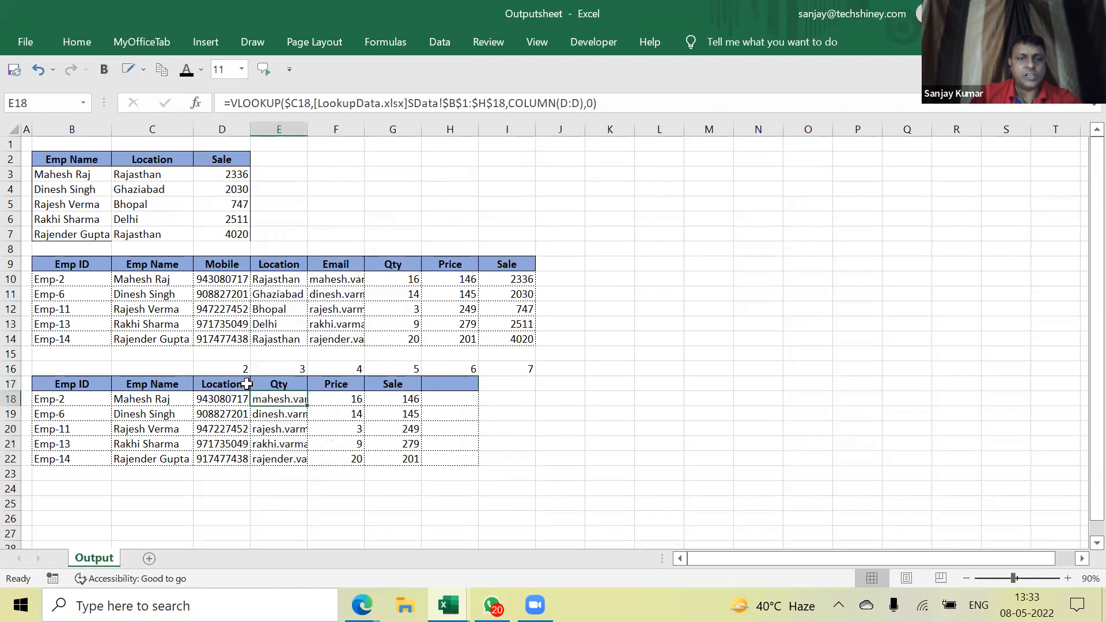
{"action": "left_click_drag", "start_coordinate": [247, 385], "coordinate": [224, 460]}
{"action": "right_click", "coordinate": [225, 459]}
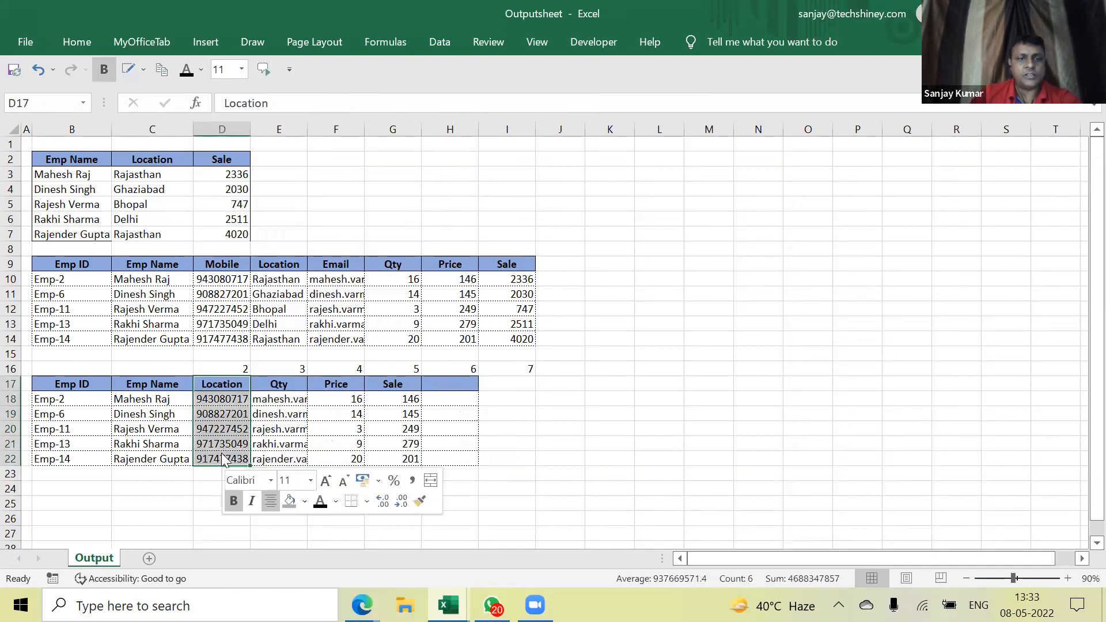
{"action": "left_click", "coordinate": [289, 201]}
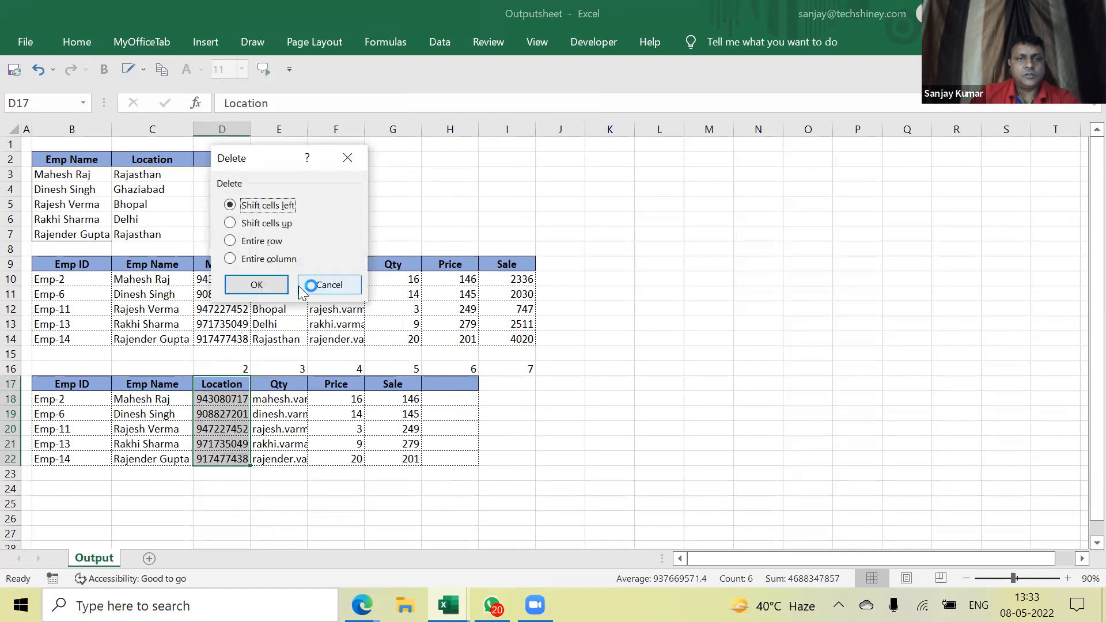
{"action": "left_click", "coordinate": [257, 285]}
Review the shifted Qty, Price and Sale formulas, then switch to LookupData's SData sheet
{"action": "left_click", "coordinate": [231, 430]}
{"action": "left_click_drag", "start_coordinate": [236, 400], "coordinate": [350, 466]}
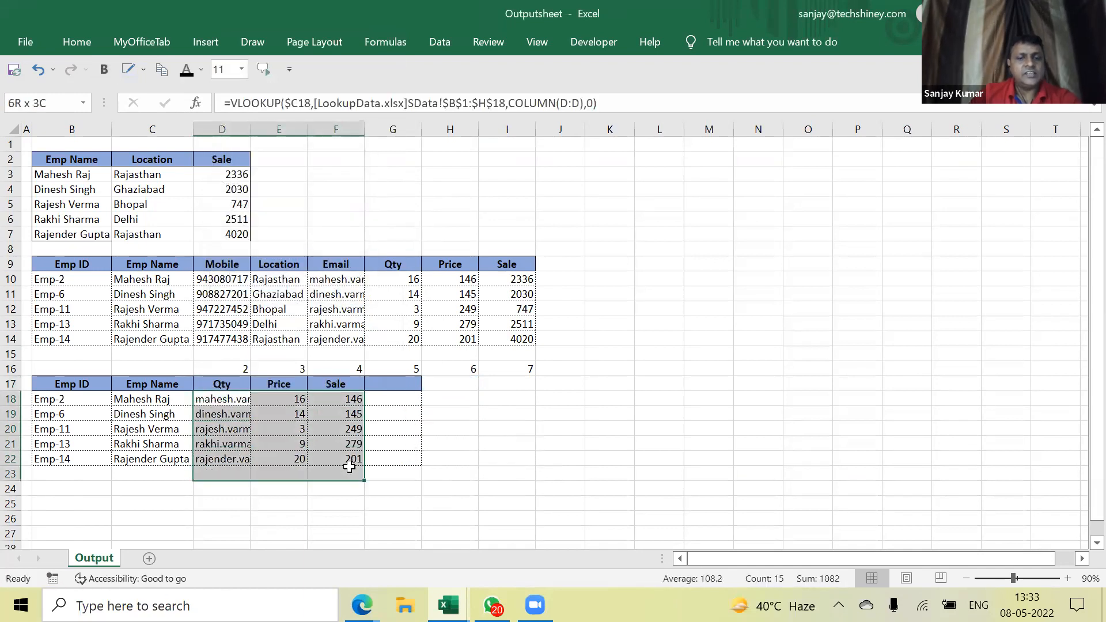
{"action": "left_click", "coordinate": [228, 445]}
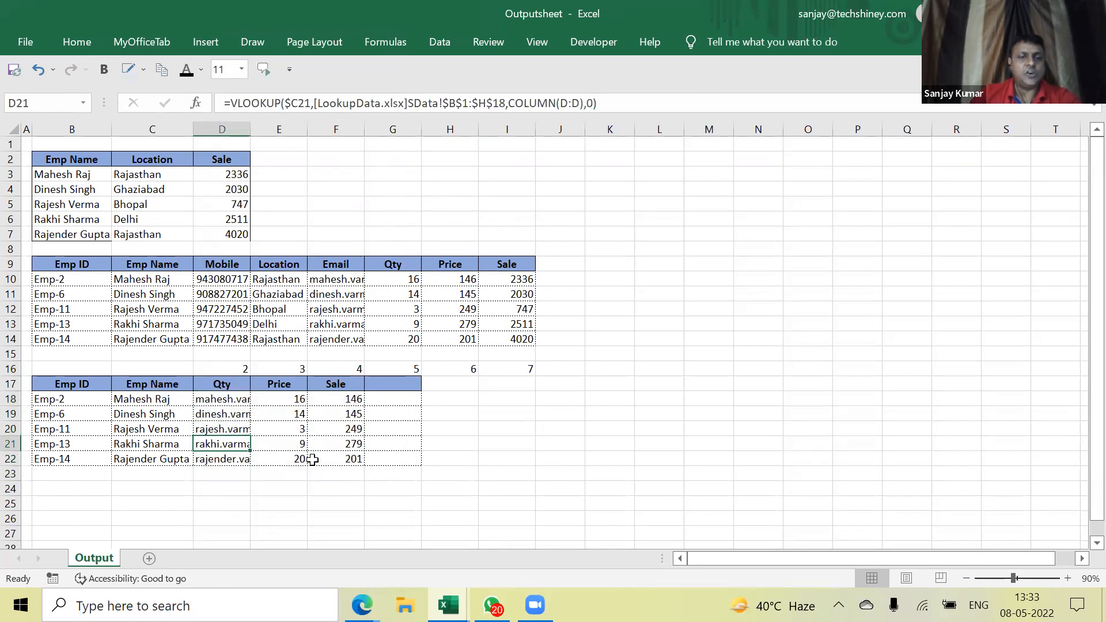
{"action": "left_click", "coordinate": [224, 399]}
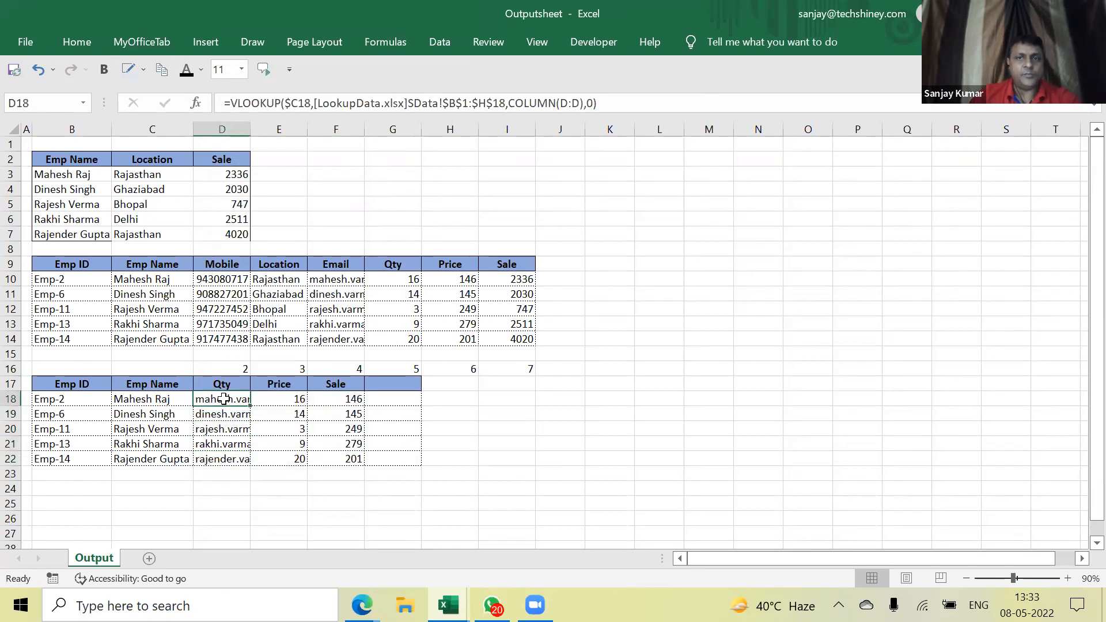
{"action": "double_click", "coordinate": [231, 398]}
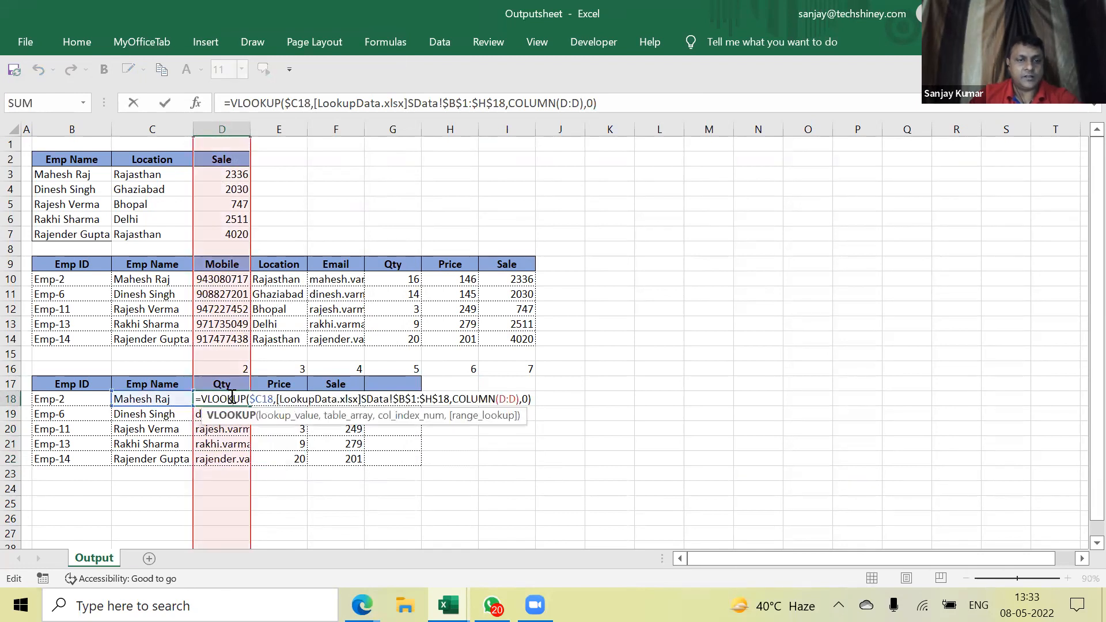
{"action": "key", "text": "Escape"}
{"action": "left_click_drag", "start_coordinate": [223, 385], "coordinate": [337, 384]}
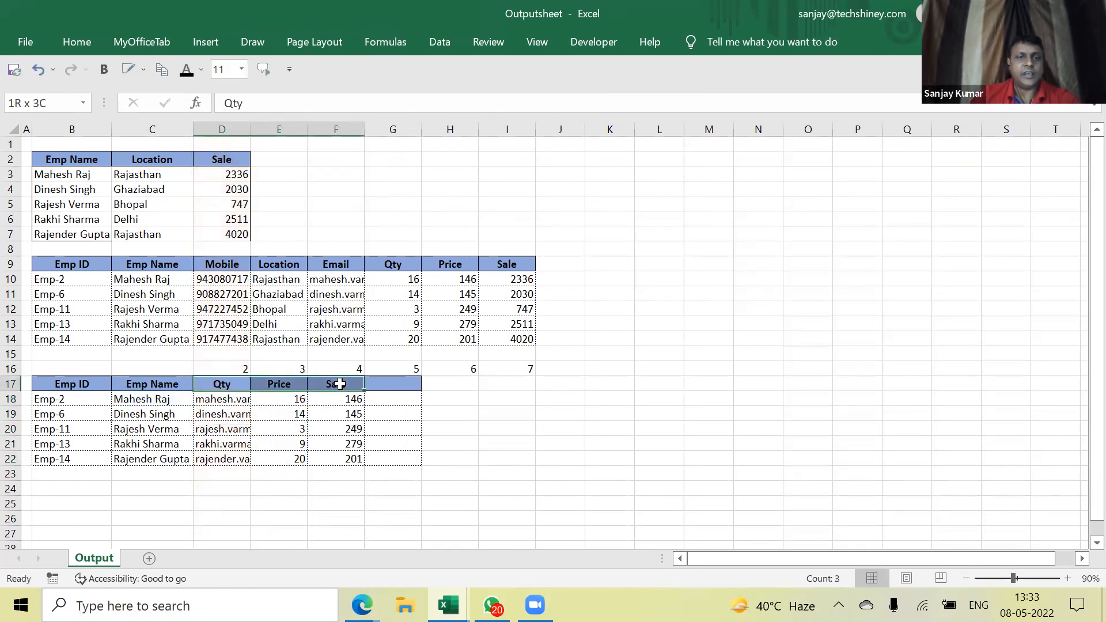
{"action": "key", "text": "ctrl+Tab"}
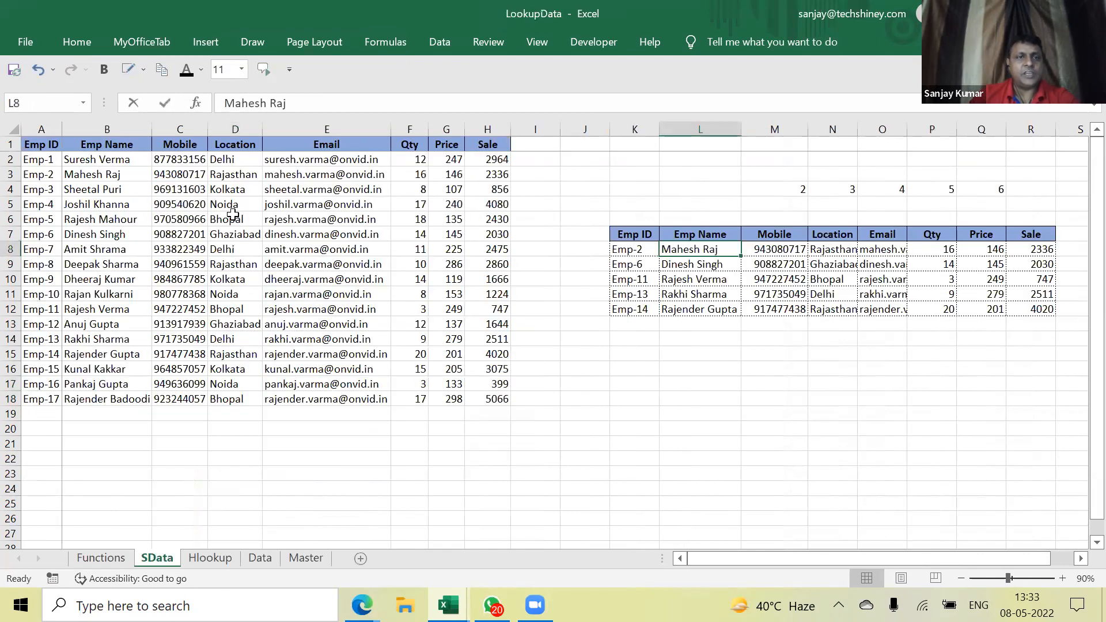
{"action": "left_click", "coordinate": [180, 144]}
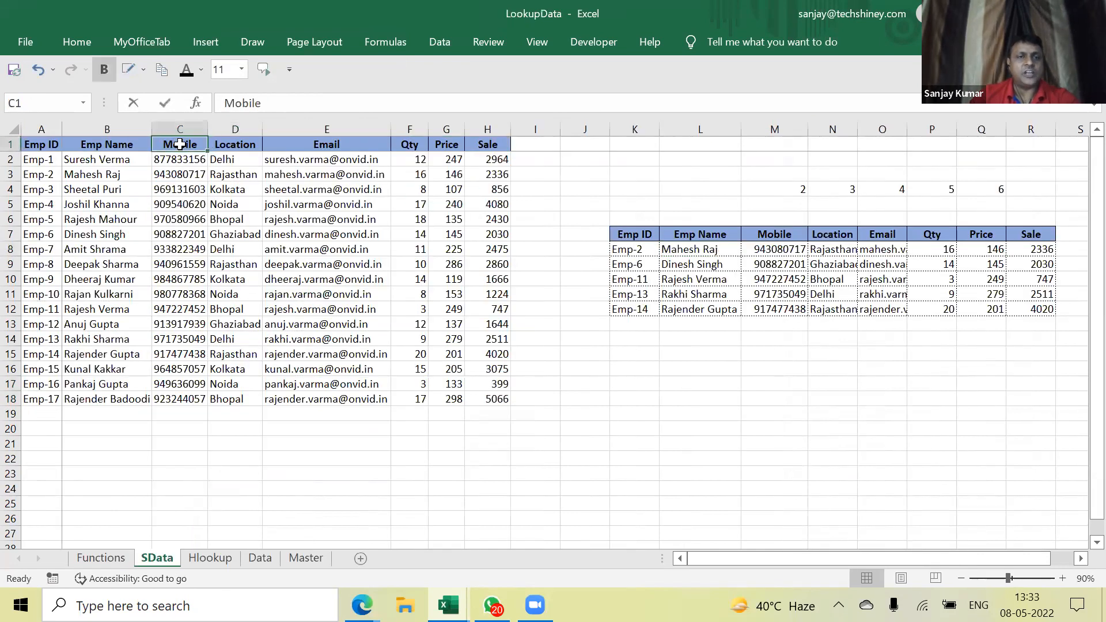
Check SData's headings and select the Qty, Price and Sale headers F1:H1
{"action": "left_click", "coordinate": [238, 144]}
{"action": "left_click", "coordinate": [321, 144]}
{"action": "left_click", "coordinate": [418, 144]}
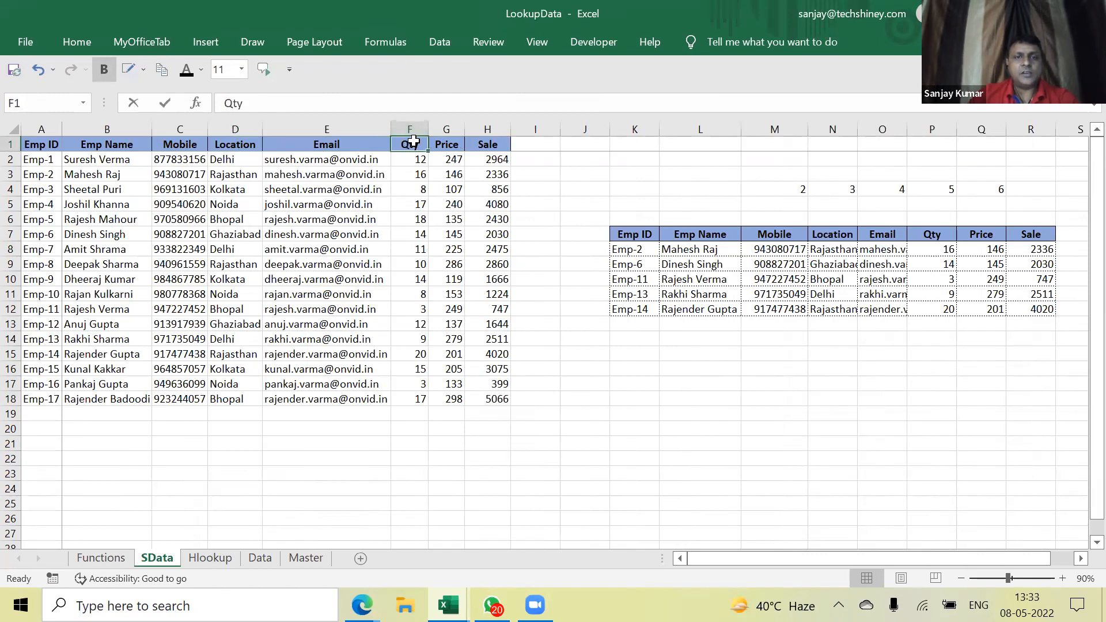
{"action": "left_click", "coordinate": [444, 144]}
{"action": "left_click", "coordinate": [493, 147]}
{"action": "left_click_drag", "start_coordinate": [412, 144], "coordinate": [479, 148]}
Back in Outputsheet, clear the Qty, Price and Sale results D18:F22
{"action": "key", "text": "alt+Tab"}
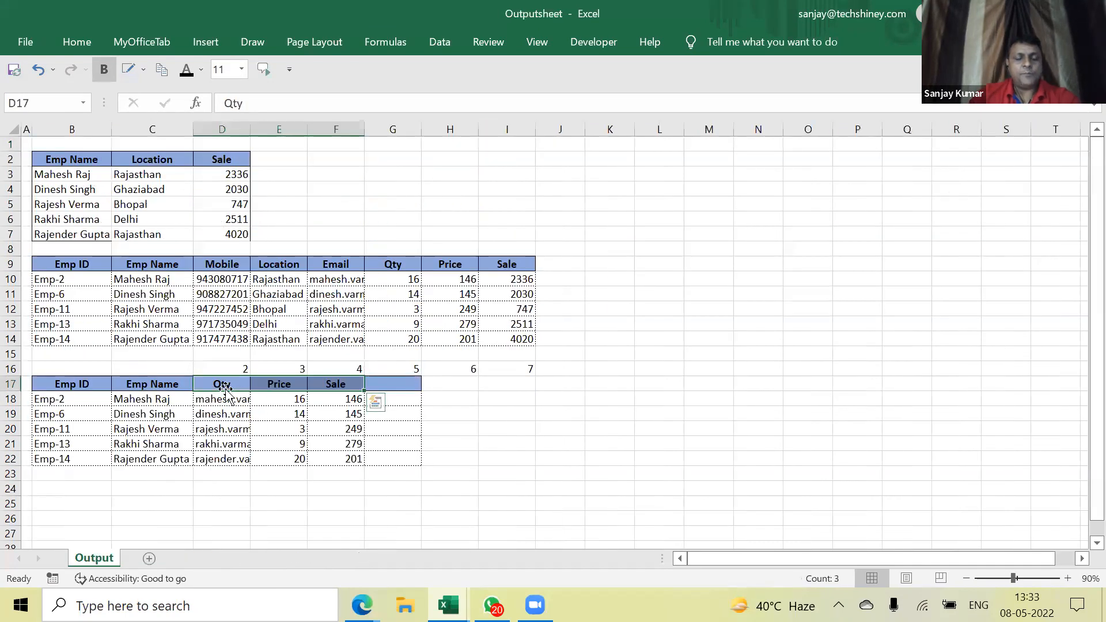
{"action": "left_click_drag", "start_coordinate": [231, 403], "coordinate": [334, 460]}
{"action": "key", "text": "Delete"}
{"action": "key", "text": "Up"}
{"action": "key", "text": "Down"}
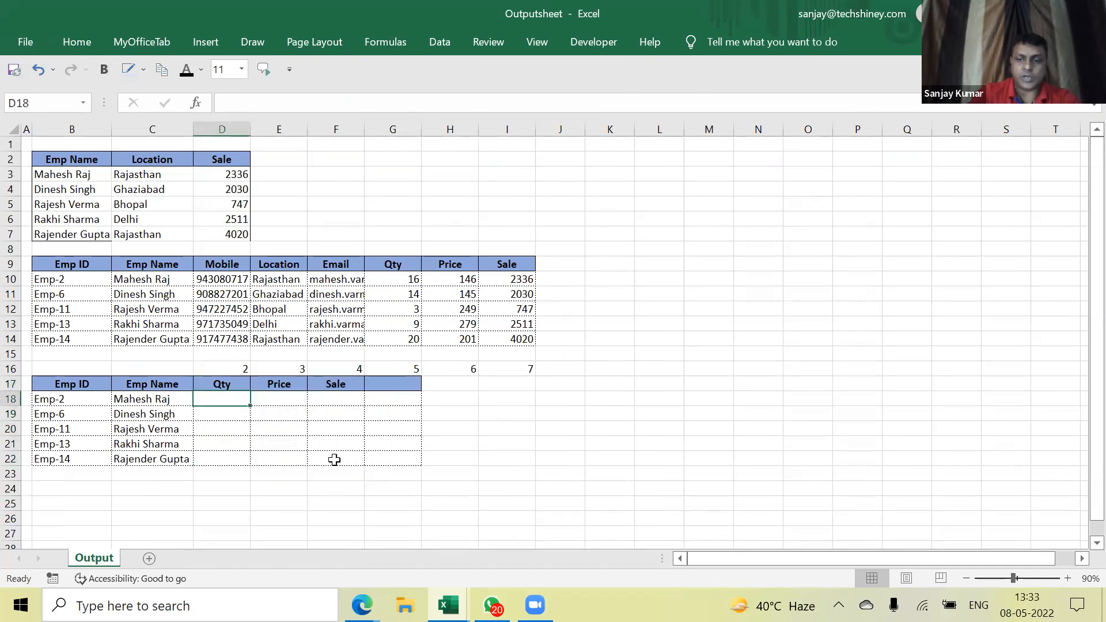
Enter a Qty VLOOKUP in D18 on the column-locked employee name against SData Emp Name–Sale, index 5
{"action": "type", "text": "=vlookup"}
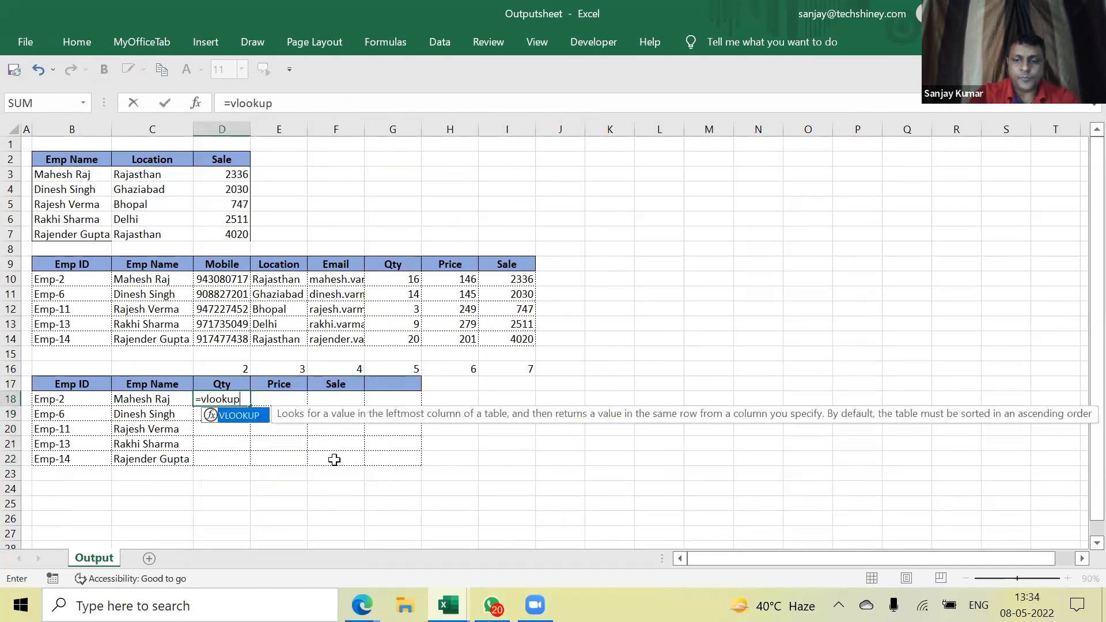
{"action": "type", "text": "("}
{"action": "key", "text": "Left"}
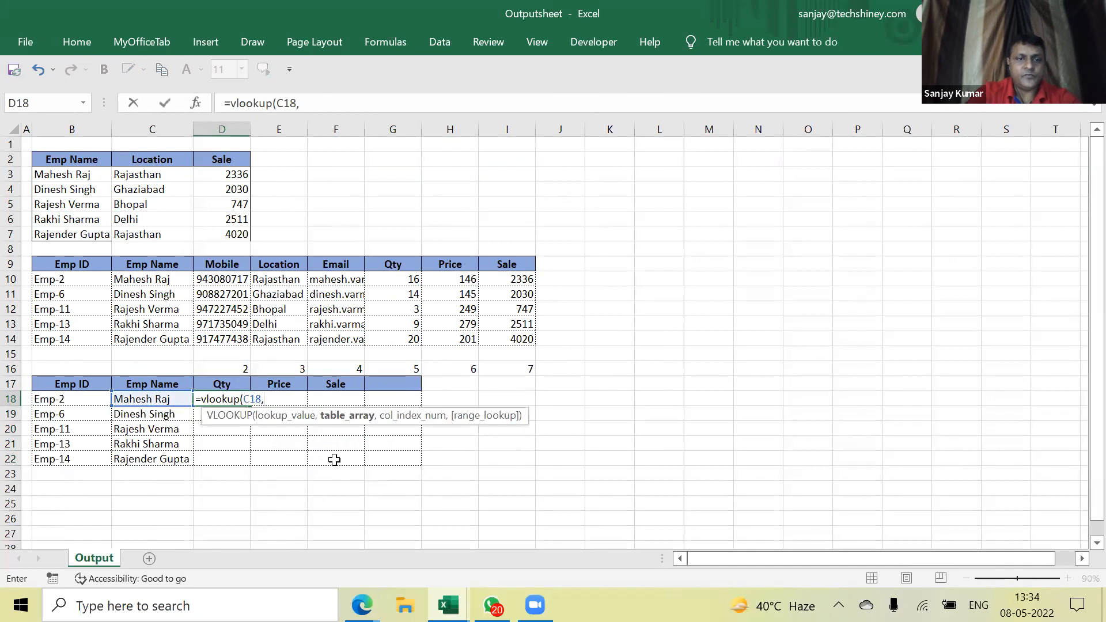
{"action": "key", "text": "ctrl+Tab"}
{"action": "left_click_drag", "start_coordinate": [138, 144], "coordinate": [483, 399]}
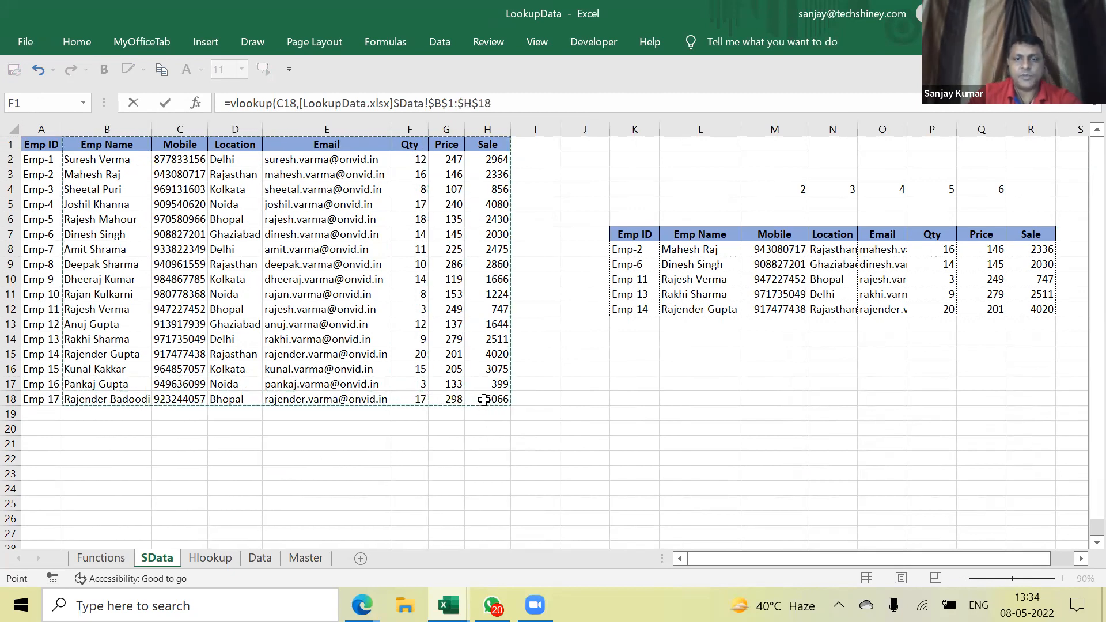
{"action": "type", "text": ",5"}
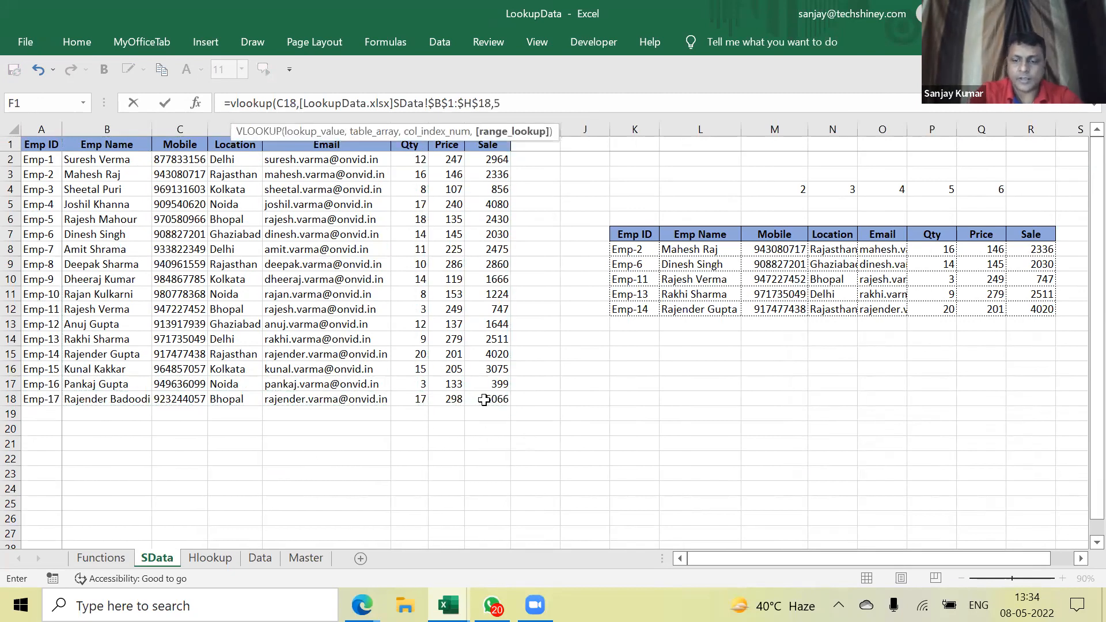
{"action": "type", "text": ",0"}
{"action": "key", "text": "Return"}
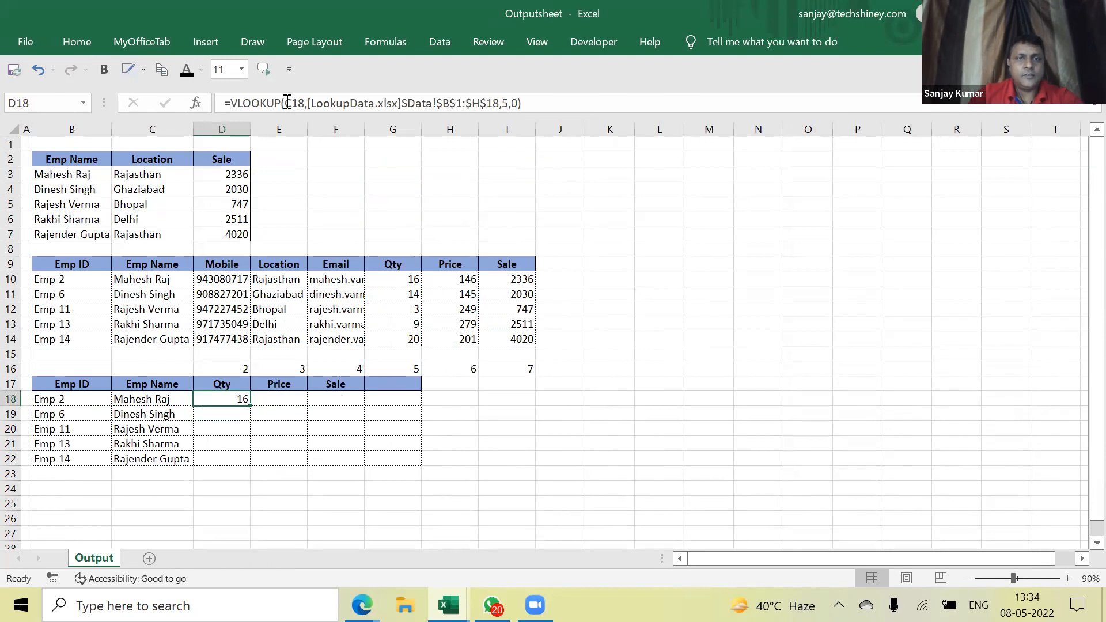
{"action": "left_click", "coordinate": [287, 102]}
{"action": "key", "text": "Return"}
{"action": "key", "text": "Up"}
{"action": "key", "text": "Right"}
Copy the formula to Price and Sale, changing their column indexes to 6 and 7
{"action": "key", "text": "ctrl+r"}
{"action": "key", "text": "Right"}
{"action": "key", "text": "ctrl+r"}
{"action": "key", "text": "Left"}
{"action": "key", "text": "Left"}
{"action": "key", "text": "Right"}
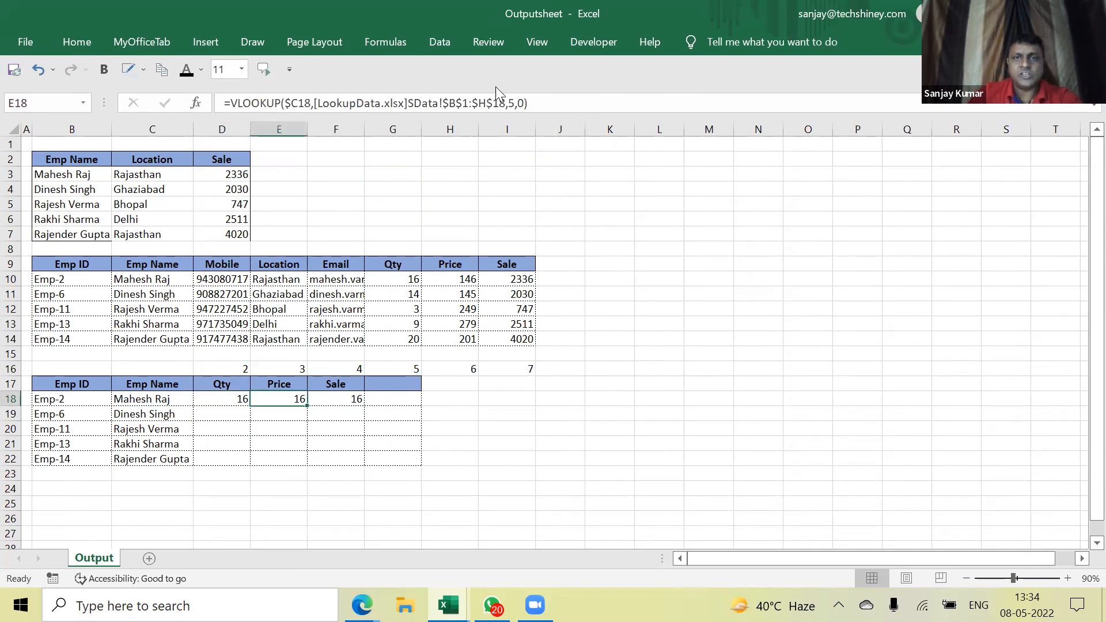
{"action": "left_click", "coordinate": [519, 104]}
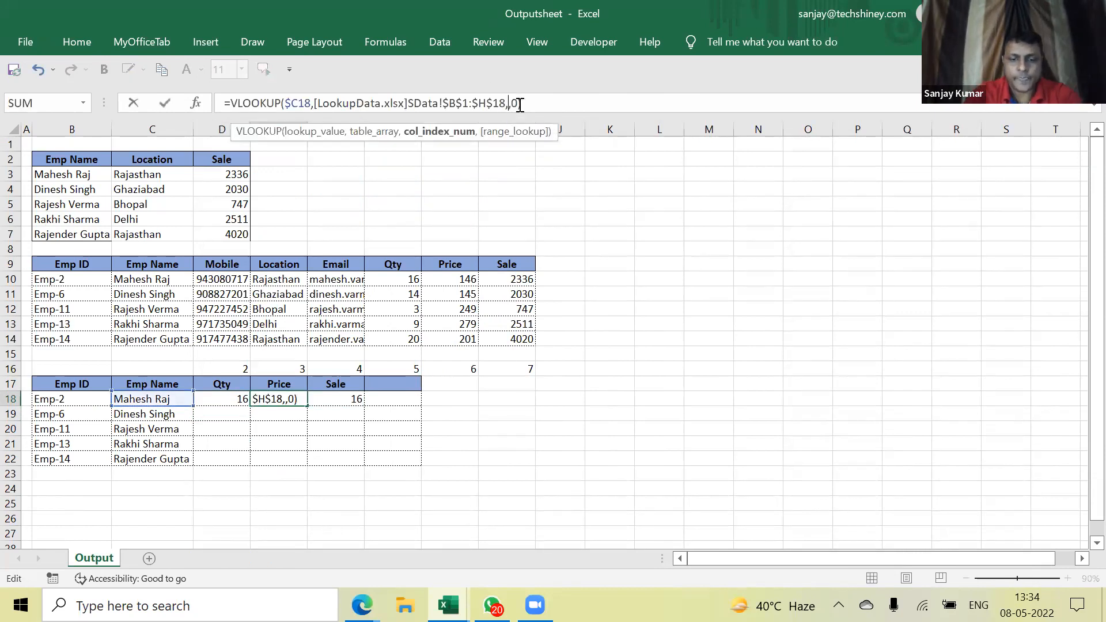
{"action": "key", "text": "Return"}
{"action": "key", "text": "Up"}
{"action": "key", "text": "Right"}
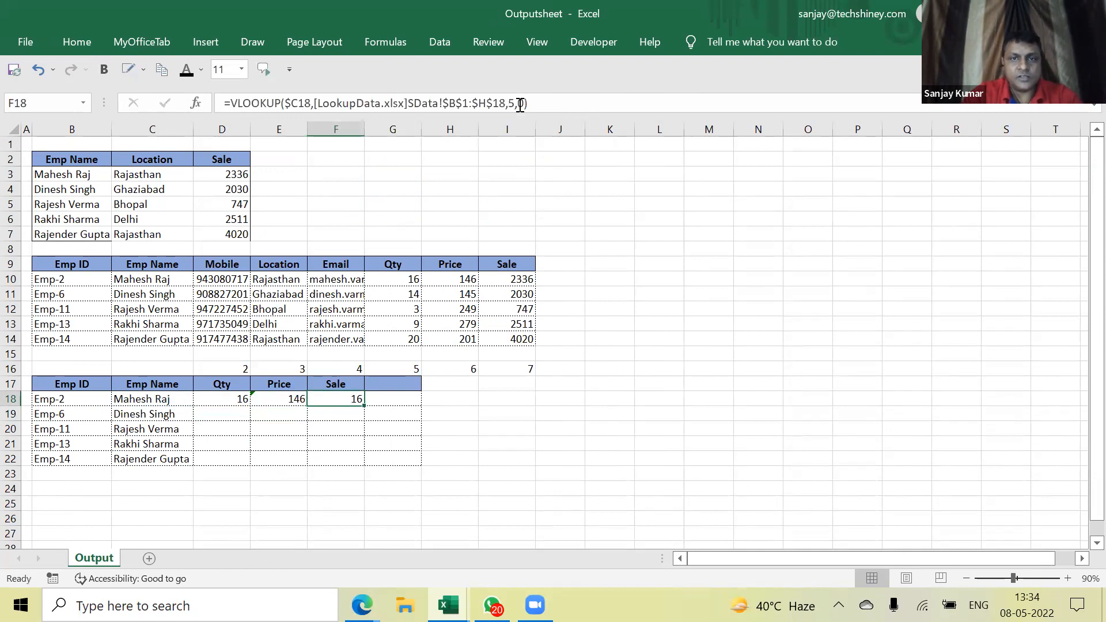
{"action": "left_click", "coordinate": [508, 104]}
{"action": "key", "text": "Delete"}
{"action": "type", "text": "7"}
{"action": "key", "text": "Return"}
Copy the row-18 Qty, Price and Sale formulas down through row 22 and check them
{"action": "key", "text": "Up"}
{"action": "key", "text": "Left"}
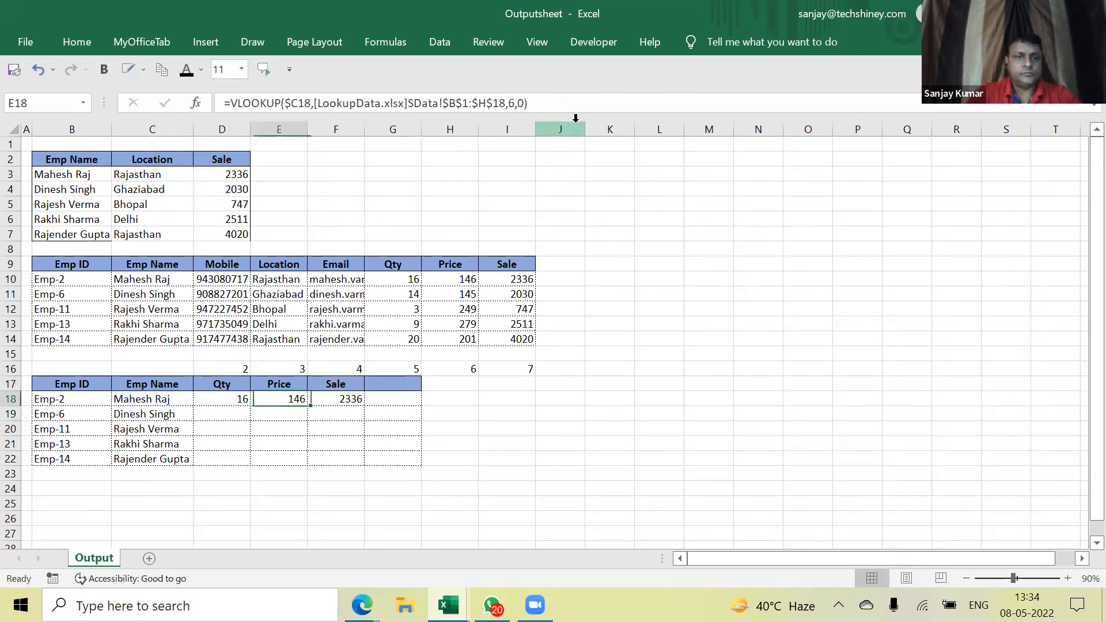
{"action": "key", "text": "Left"}
{"action": "key", "text": "shift+Right"}
{"action": "key", "text": "shift+Right"}
{"action": "key", "text": "ctrl+c"}
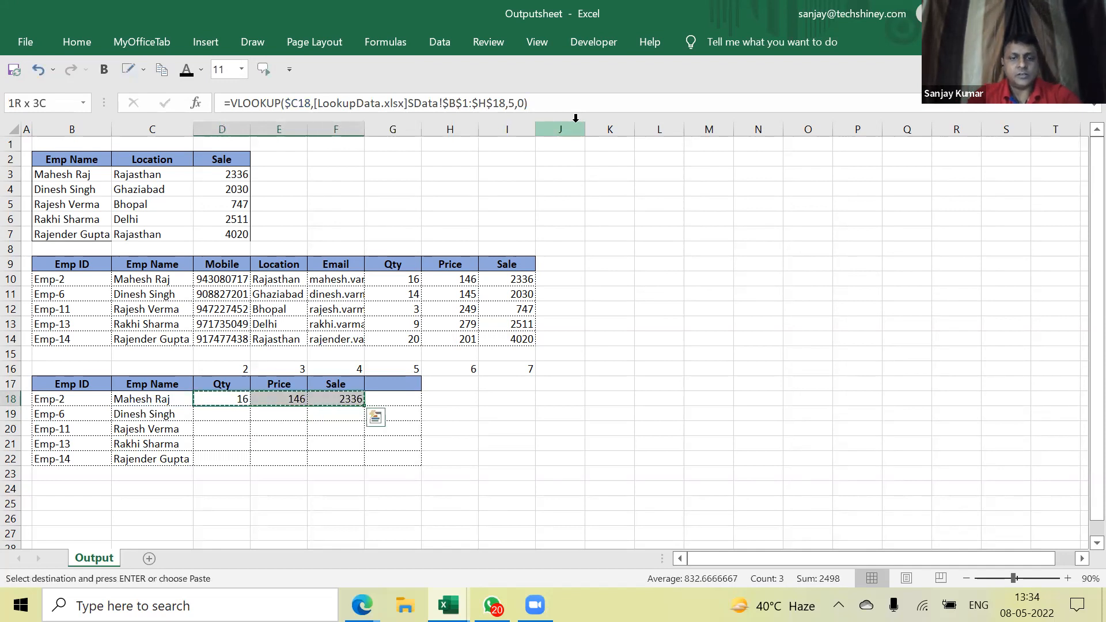
{"action": "key", "text": "shift+Down"}
{"action": "key", "text": "shift+Down"}
{"action": "key", "text": "shift+Down"}
{"action": "key", "text": "shift+Down"}
{"action": "key", "text": "ctrl+v"}
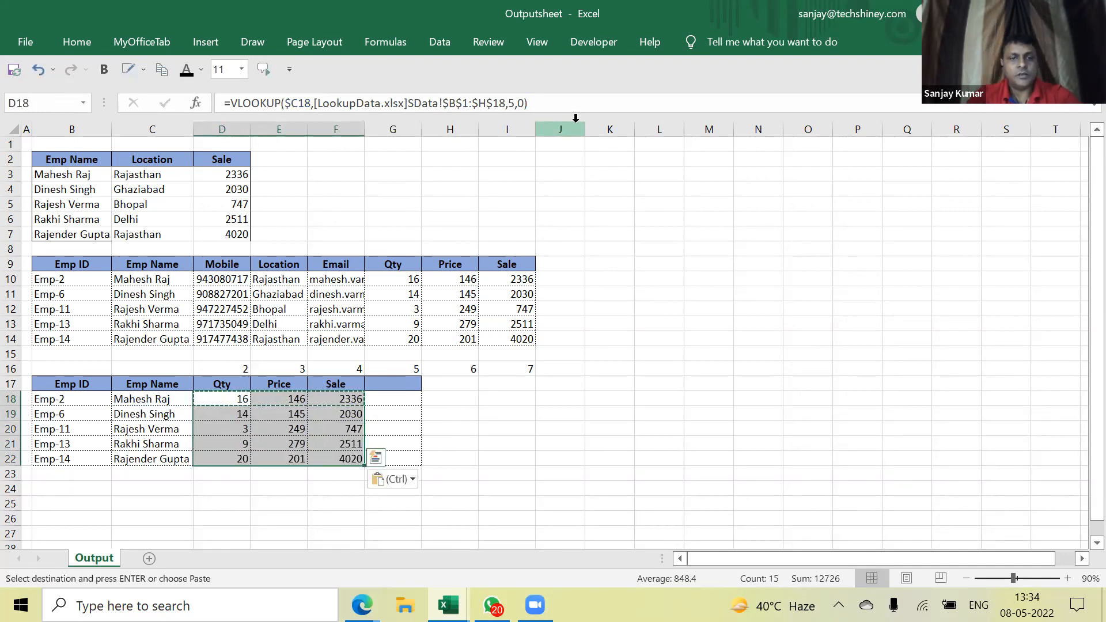
{"action": "key", "text": "Down"}
{"action": "key", "text": "Up"}
{"action": "key", "text": "Up"}
{"action": "key", "text": "Up"}
{"action": "key", "text": "Down"}
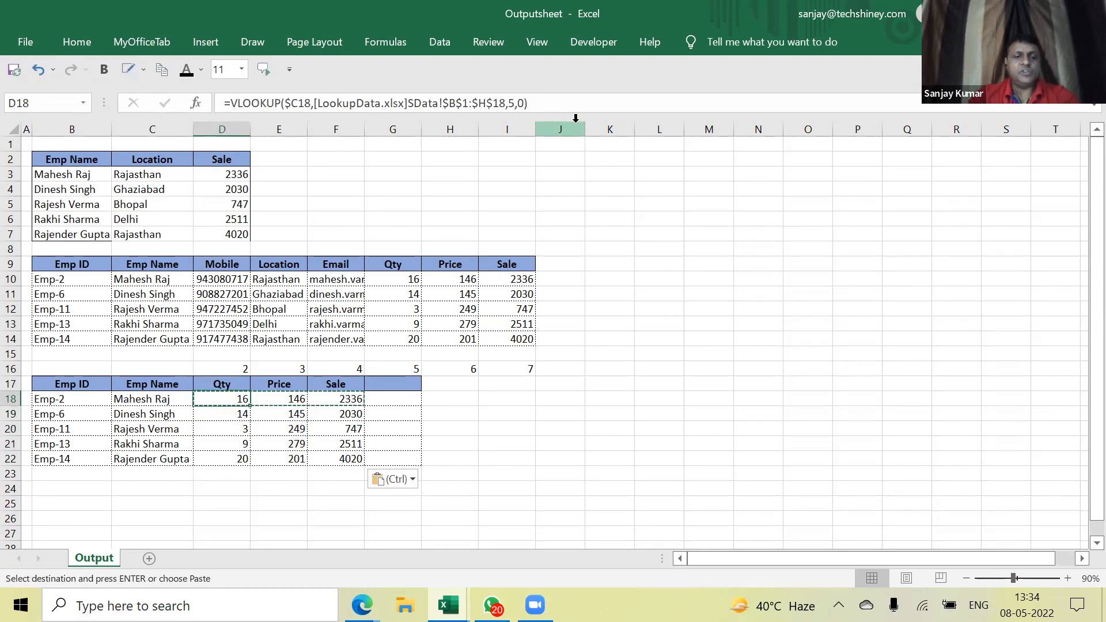
{"action": "key", "text": "Escape"}
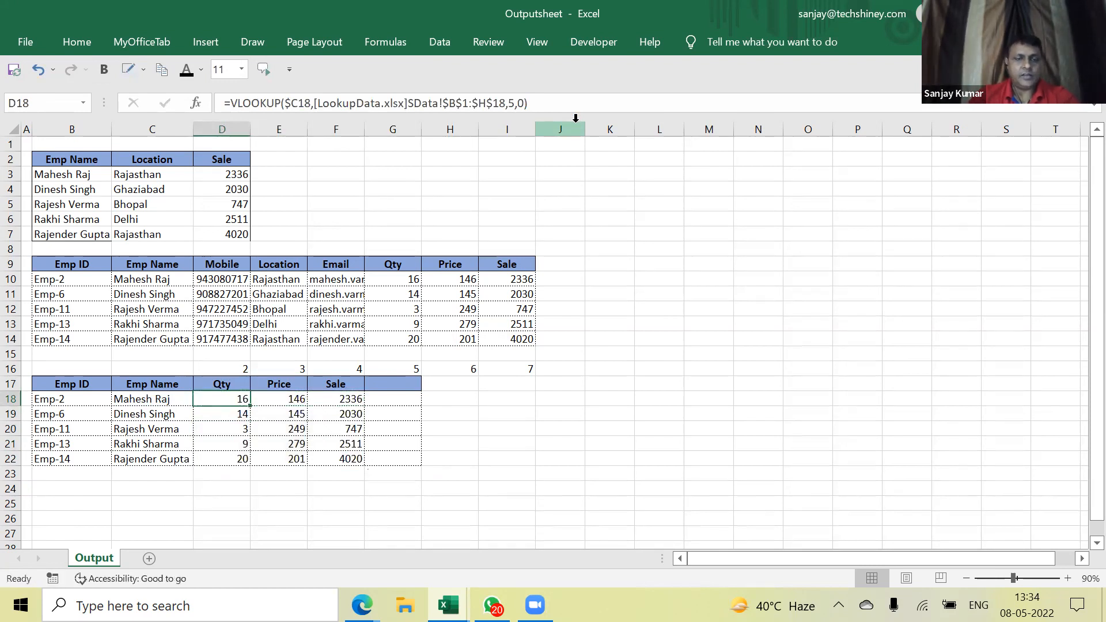
{"action": "key", "text": "Up"}
{"action": "key", "text": "Up"}
{"action": "key", "text": "Up"}
{"action": "key", "text": "Down"}
{"action": "key", "text": "Down"}
{"action": "key", "text": "Down"}
{"action": "key", "text": "Down"}
{"action": "key", "text": "Down"}
{"action": "key", "text": "Down"}
{"action": "key", "text": "Down"}
{"action": "key", "text": "Down"}
{"action": "key", "text": "Up"}
{"action": "key", "text": "Up"}
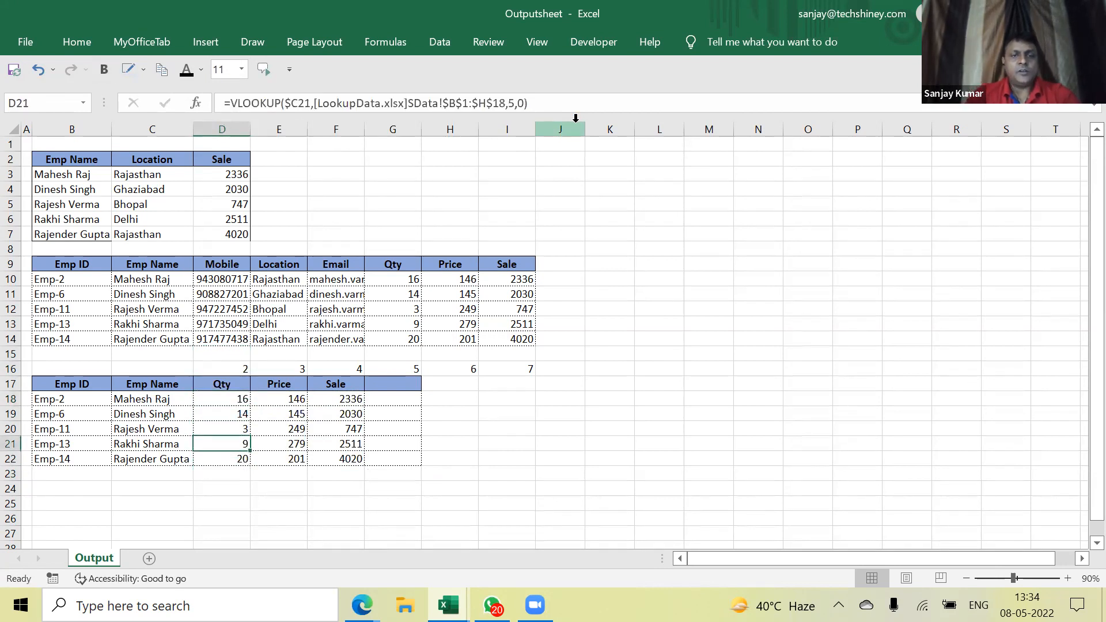
Clear the five employee rows K8:R12 of SData's sample table, keeping its Emp ID–Sale headers
{"action": "key", "text": "alt+Tab"}
{"action": "key", "text": "Left"}
{"action": "key", "text": "Left"}
{"action": "key", "text": "Left"}
{"action": "key", "text": "Left"}
{"action": "key", "text": "Left"}
{"action": "key", "text": "Right"}
{"action": "key", "text": "Right"}
{"action": "key", "text": "Right"}
{"action": "key", "text": "Right"}
{"action": "key", "text": "Right"}
{"action": "key", "text": "Right"}
{"action": "key", "text": "Down"}
{"action": "key", "text": "Down"}
{"action": "key", "text": "Down"}
{"action": "key", "text": "Down"}
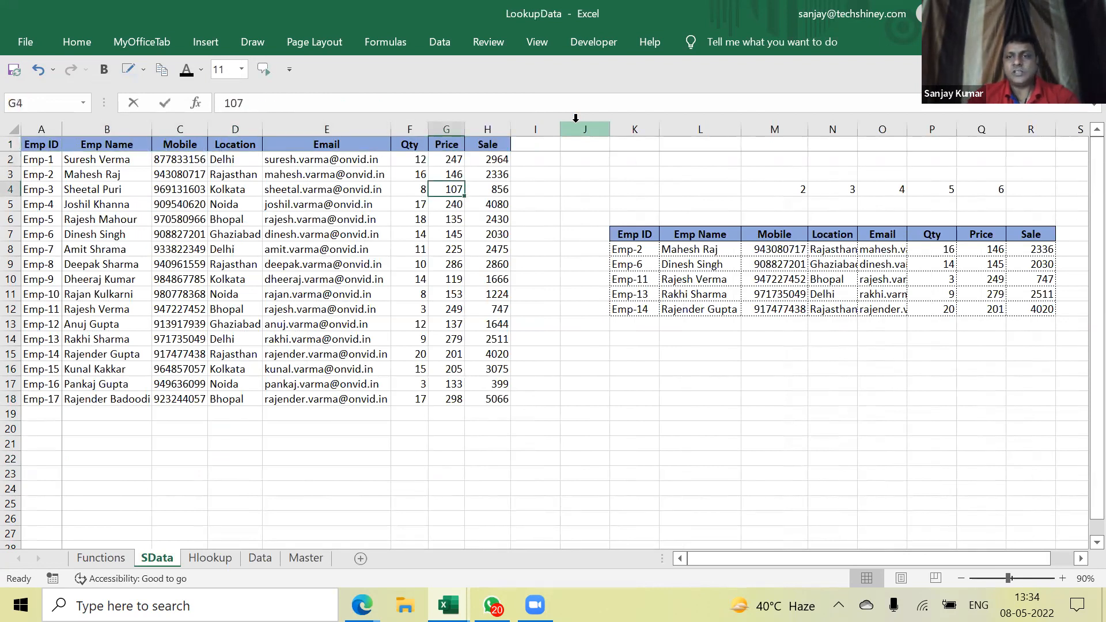
{"action": "key", "text": "Right"}
{"action": "key", "text": "Right"}
{"action": "key", "text": "Right"}
{"action": "key", "text": "Right"}
{"action": "key", "text": "Right"}
{"action": "key", "text": "Down"}
{"action": "key", "text": "Down"}
{"action": "key", "text": "Down"}
{"action": "key", "text": "Up"}
{"action": "key", "text": "Down"}
{"action": "key", "text": "Left"}
{"action": "key", "text": "shift+Down"}
{"action": "key", "text": "shift+Down"}
{"action": "key", "text": "shift+Down"}
{"action": "key", "text": "shift+Down"}
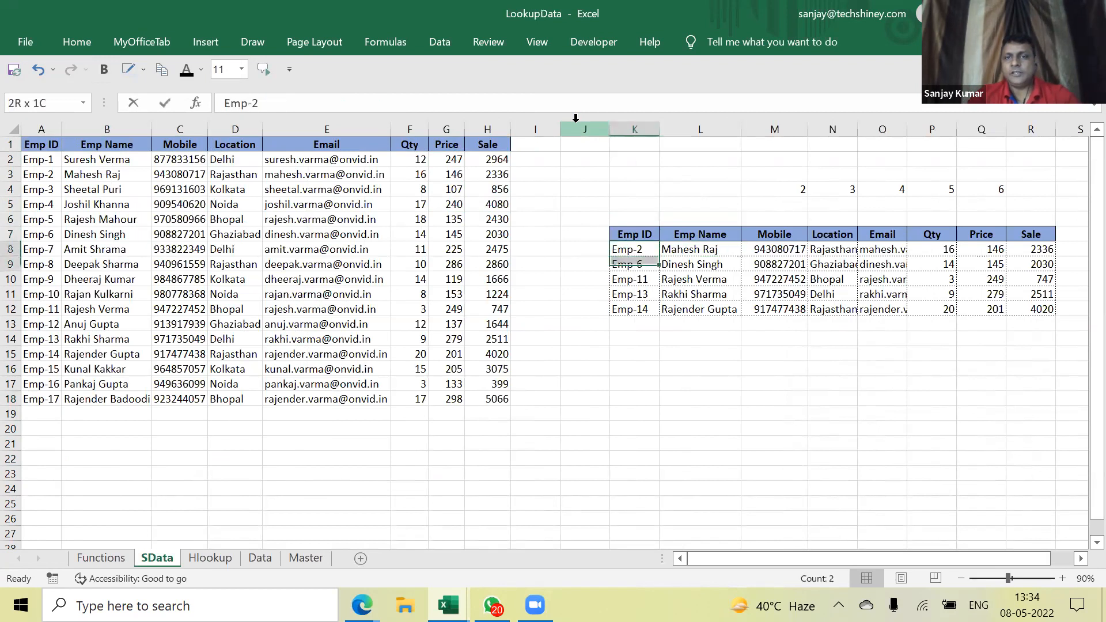
{"action": "key", "text": "shift+Right"}
{"action": "key", "text": "shift+Right"}
{"action": "key", "text": "shift+Right"}
{"action": "key", "text": "shift+Right"}
{"action": "key", "text": "shift+Right"}
{"action": "key", "text": "shift+Right"}
{"action": "key", "text": "shift+Right"}
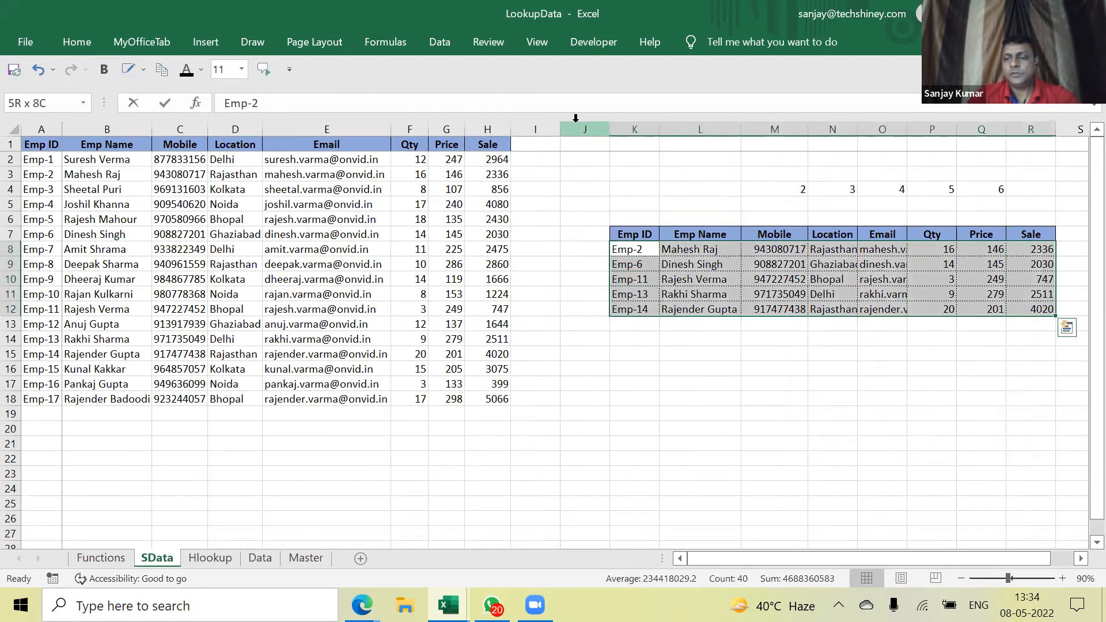
{"action": "key", "text": "Delete"}
{"action": "key", "text": "Down"}
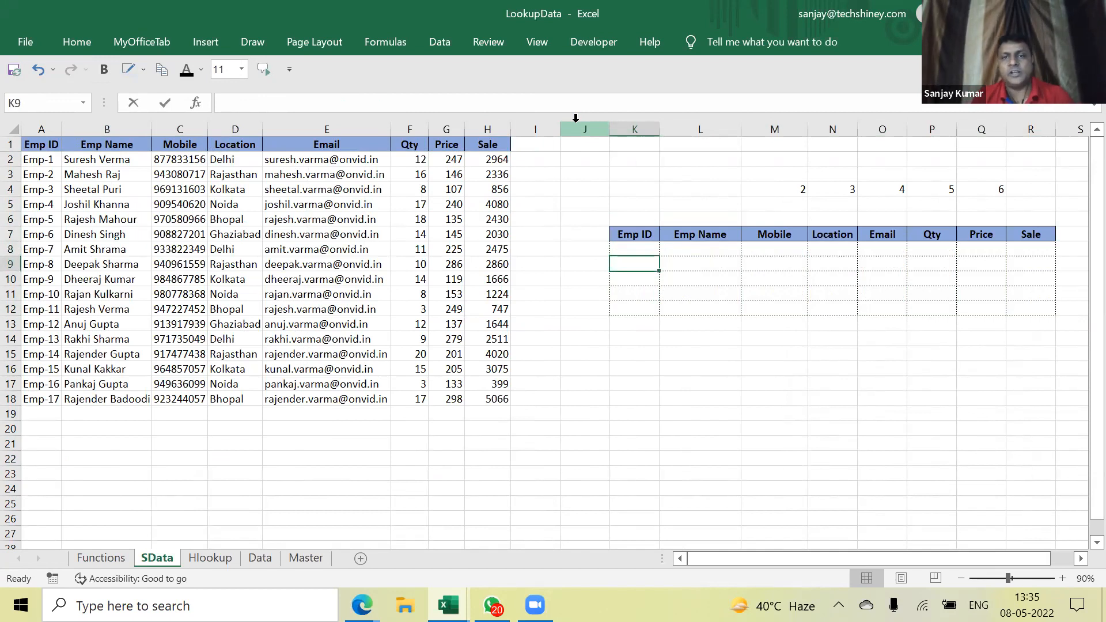
In L9 under Emp Name, enter =MATCH(L7,B1:H1,0) against the source header row
{"action": "key", "text": "Up"}
{"action": "key", "text": "Right"}
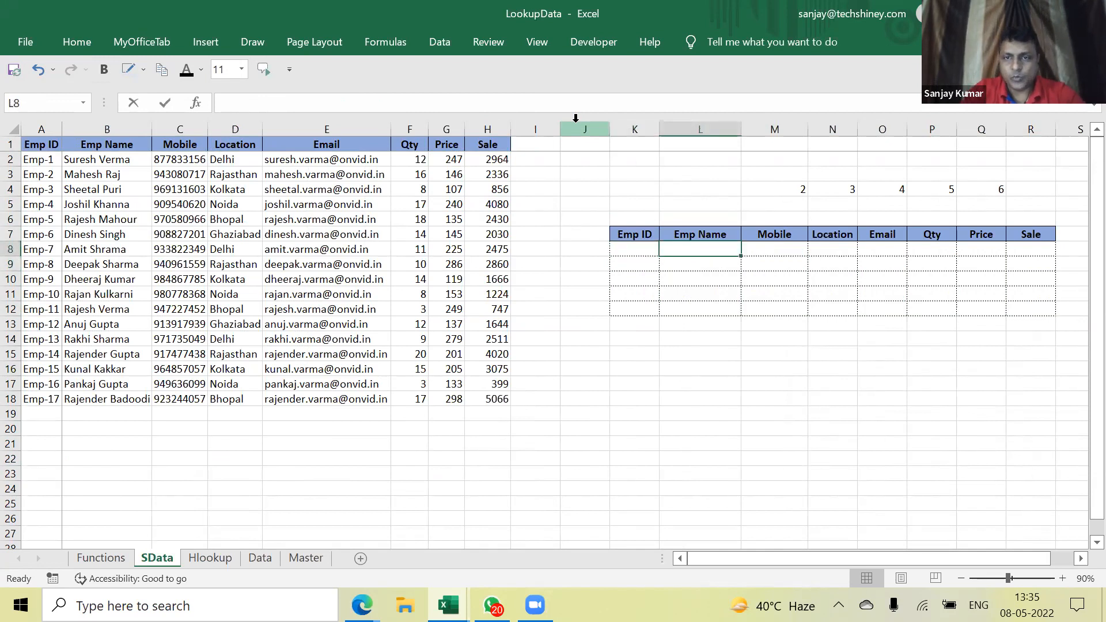
{"action": "key", "text": "Down"}
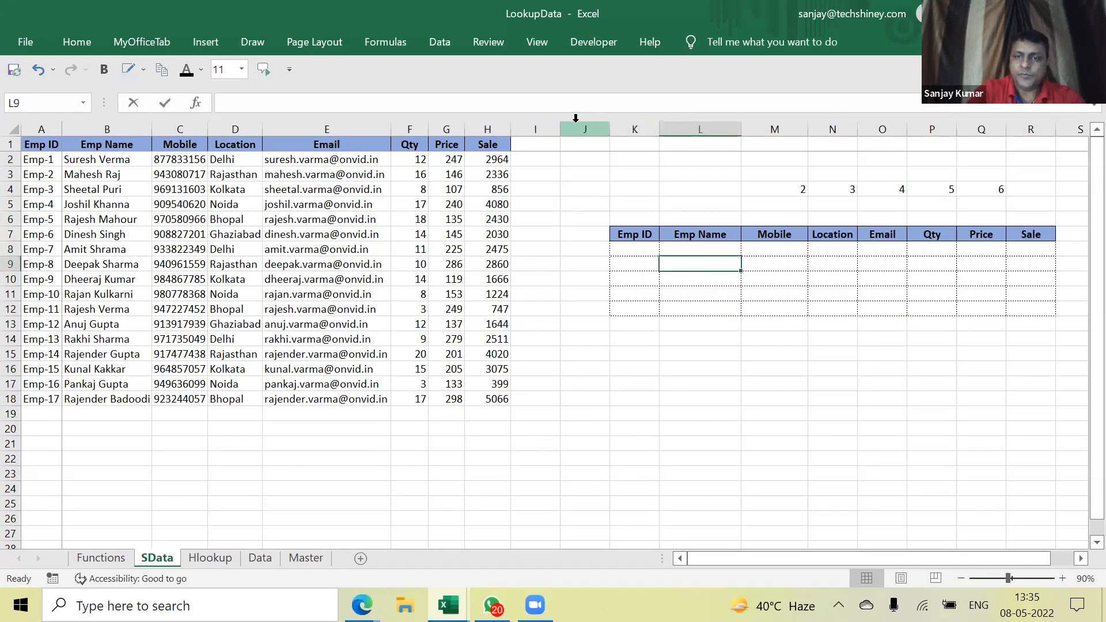
{"action": "type", "text": "=match"}
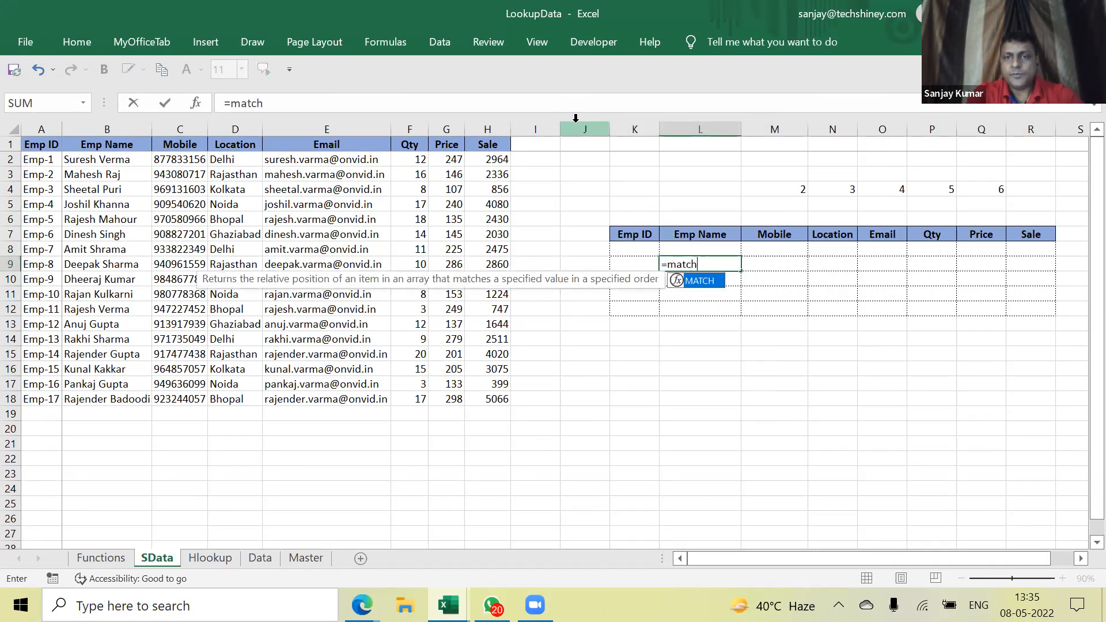
{"action": "type", "text": "("}
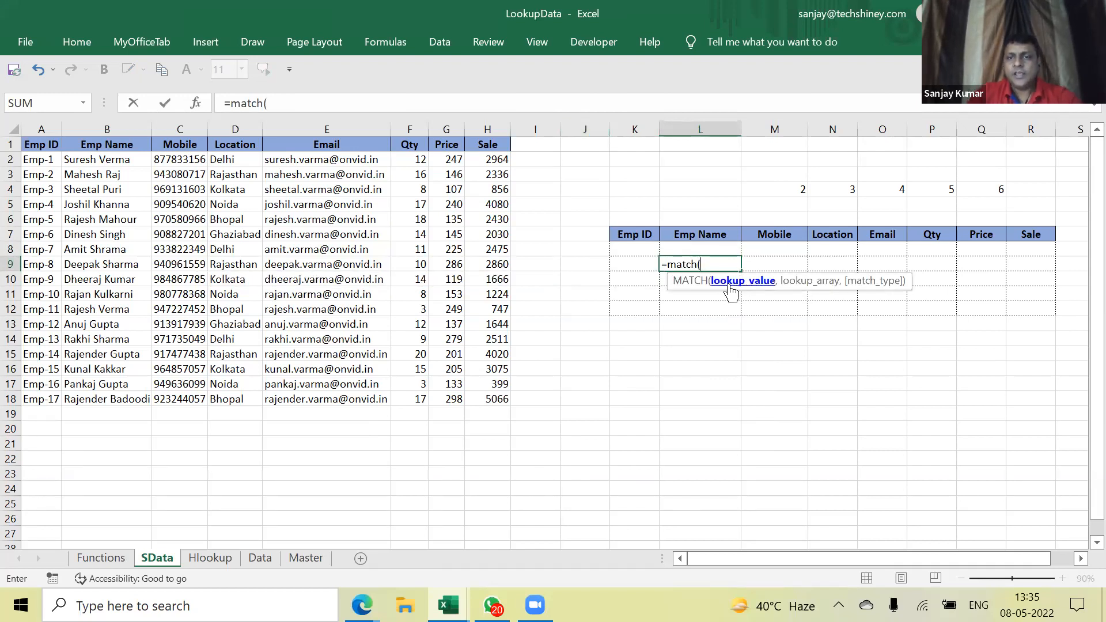
{"action": "left_click", "coordinate": [700, 234]}
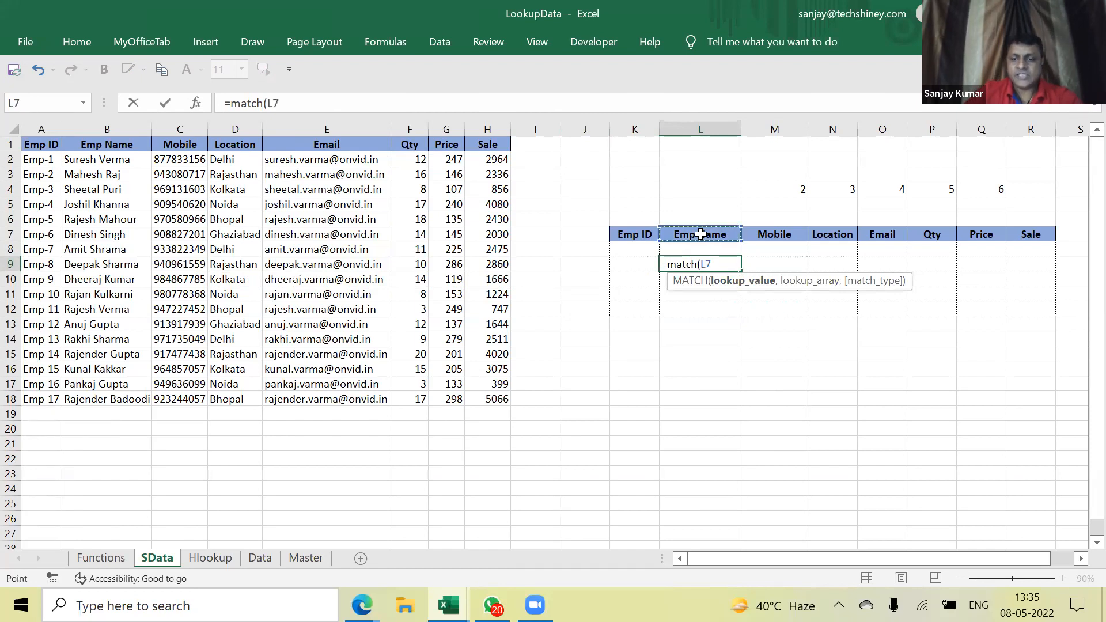
{"action": "type", "text": ","}
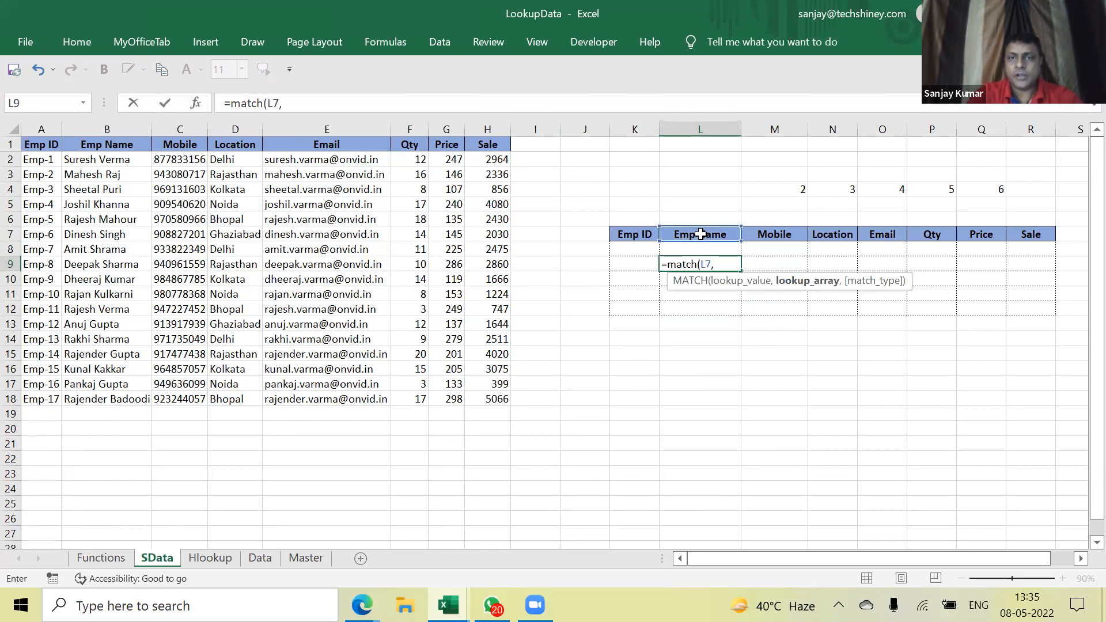
{"action": "left_click_drag", "start_coordinate": [114, 146], "coordinate": [109, 387]}
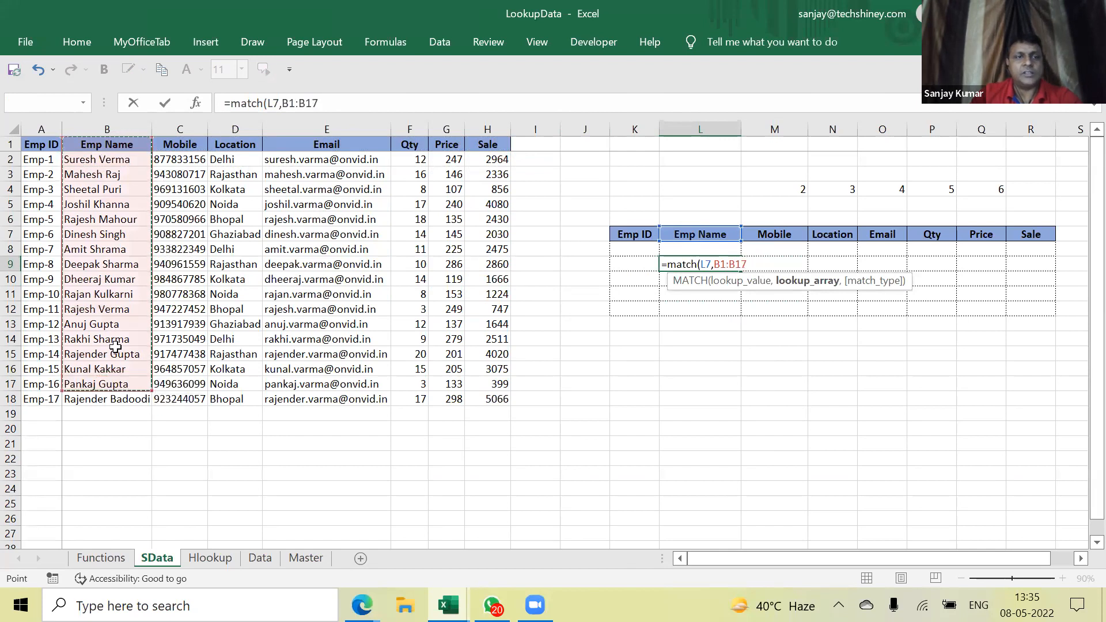
{"action": "left_click", "coordinate": [101, 144]}
{"action": "left_click_drag", "start_coordinate": [340, 147], "coordinate": [496, 147]}
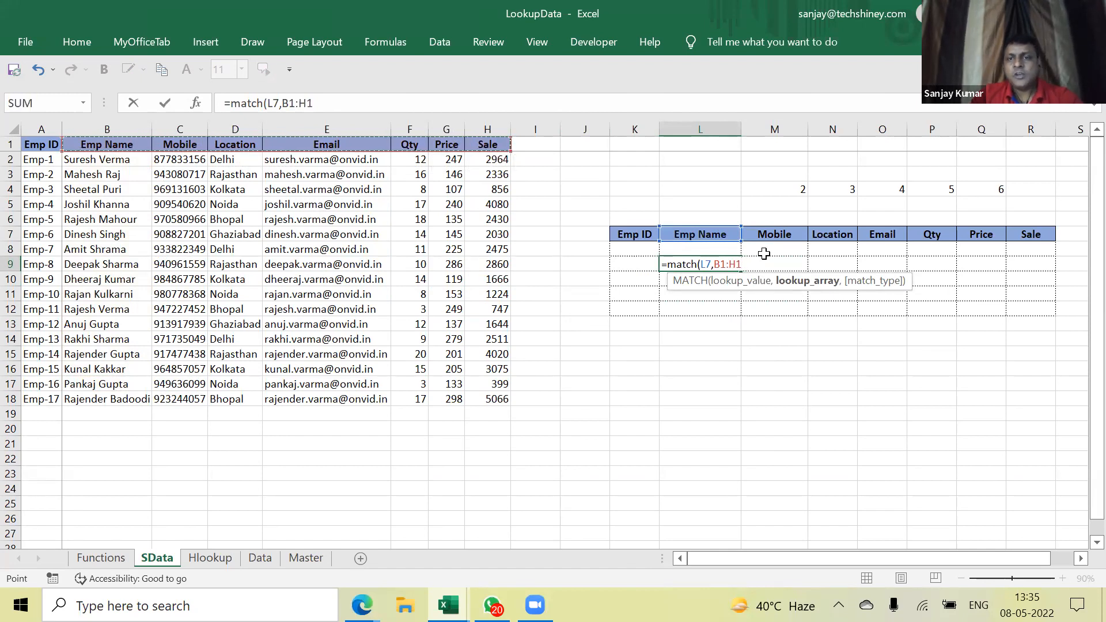
{"action": "type", "text": ","}
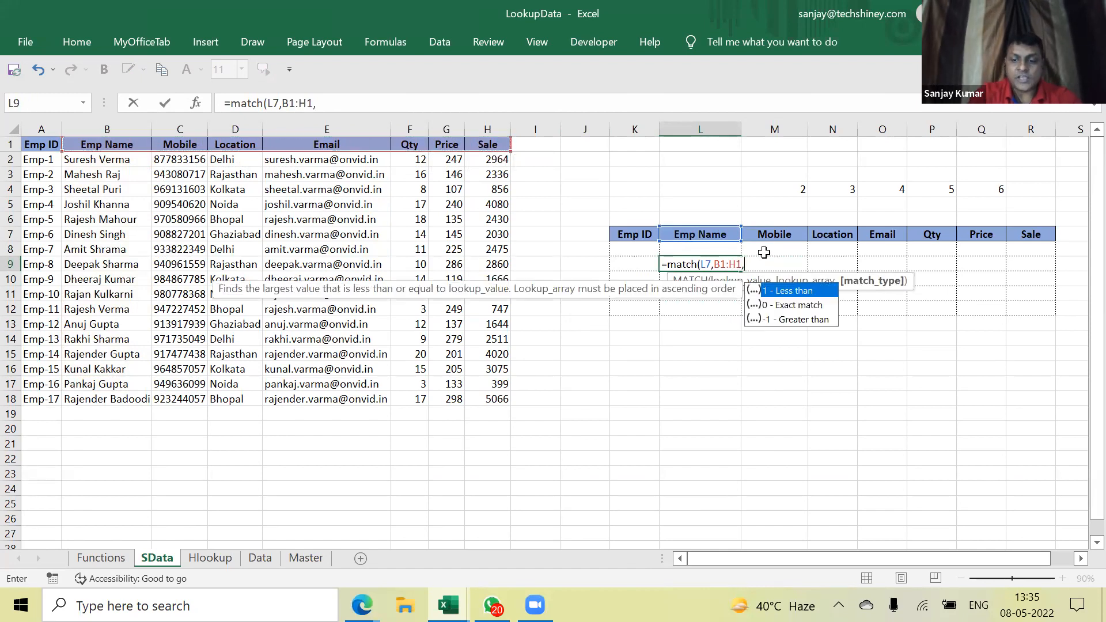
{"action": "type", "text": "0"}
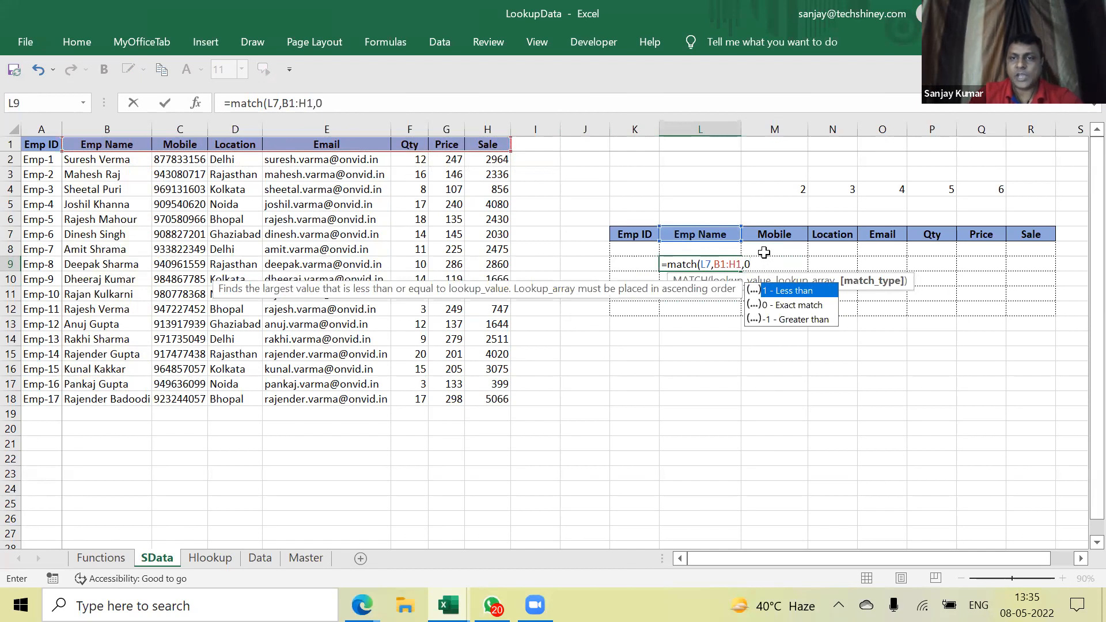
{"action": "type", "text": ")"}
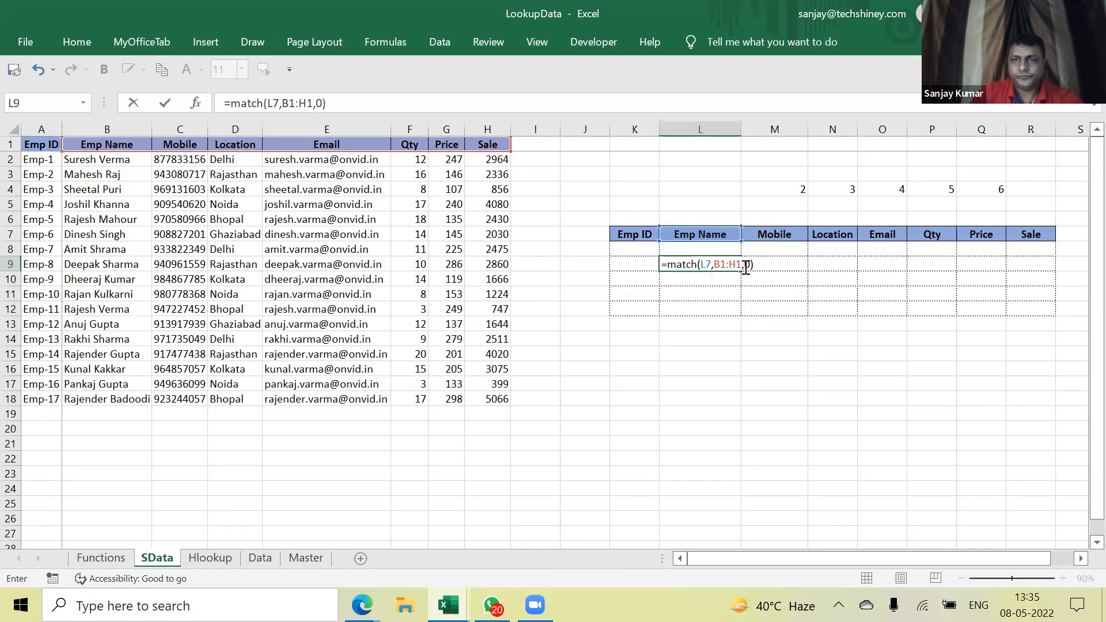
Anchor the header range as $B$1:$H$1 and commit the MATCH formula
{"action": "left_click_drag", "start_coordinate": [742, 264], "coordinate": [713, 264]}
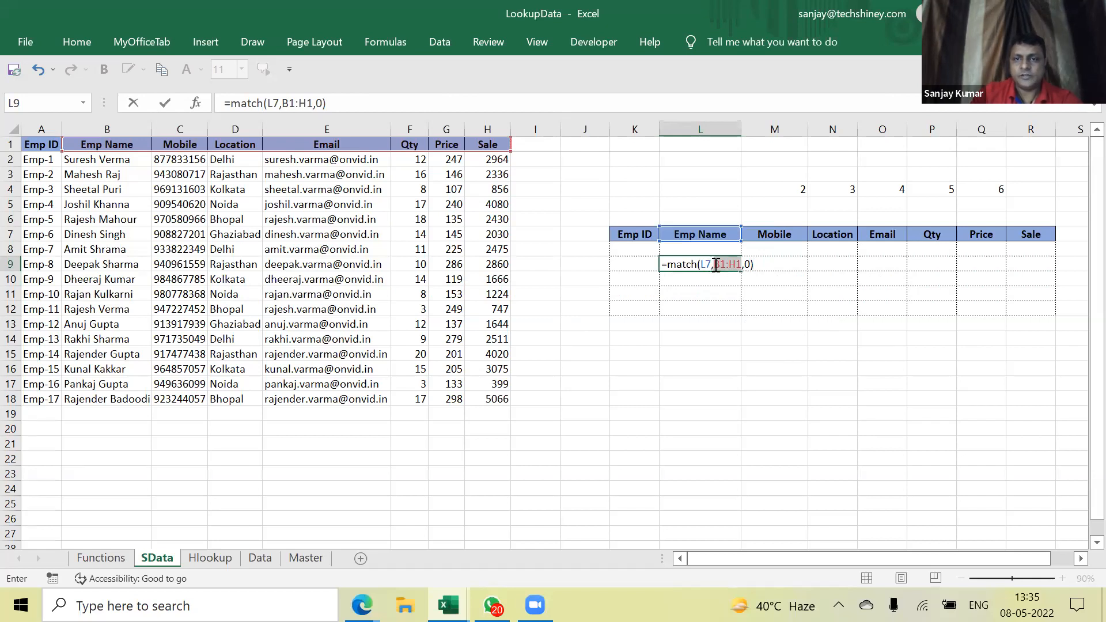
{"action": "key", "text": "F4"}
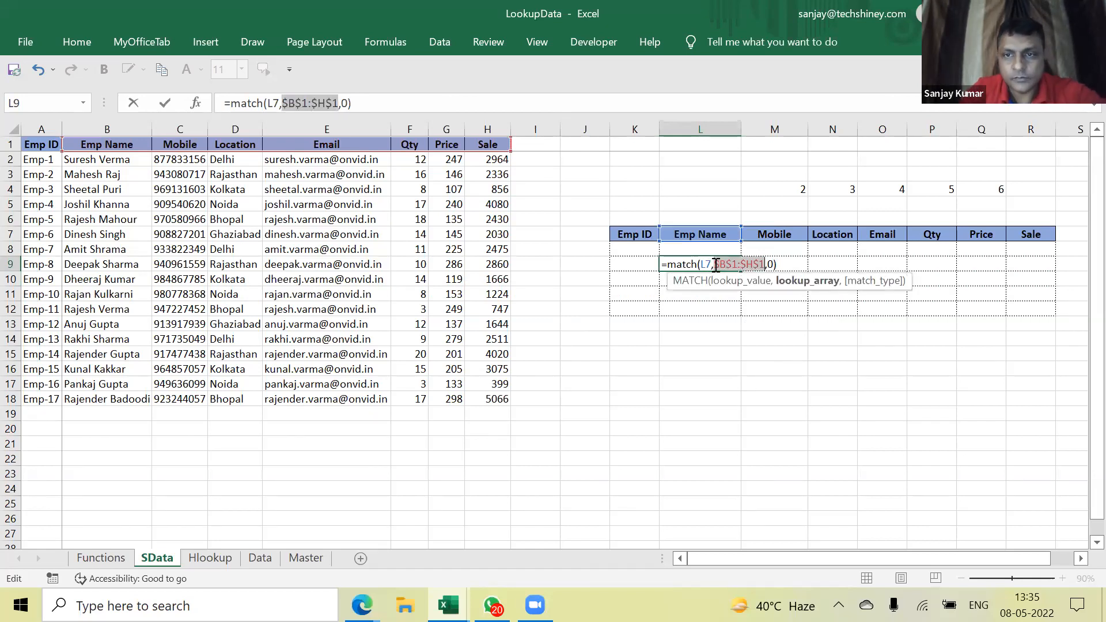
{"action": "key", "text": "Return"}
{"action": "left_click", "coordinate": [716, 264]}
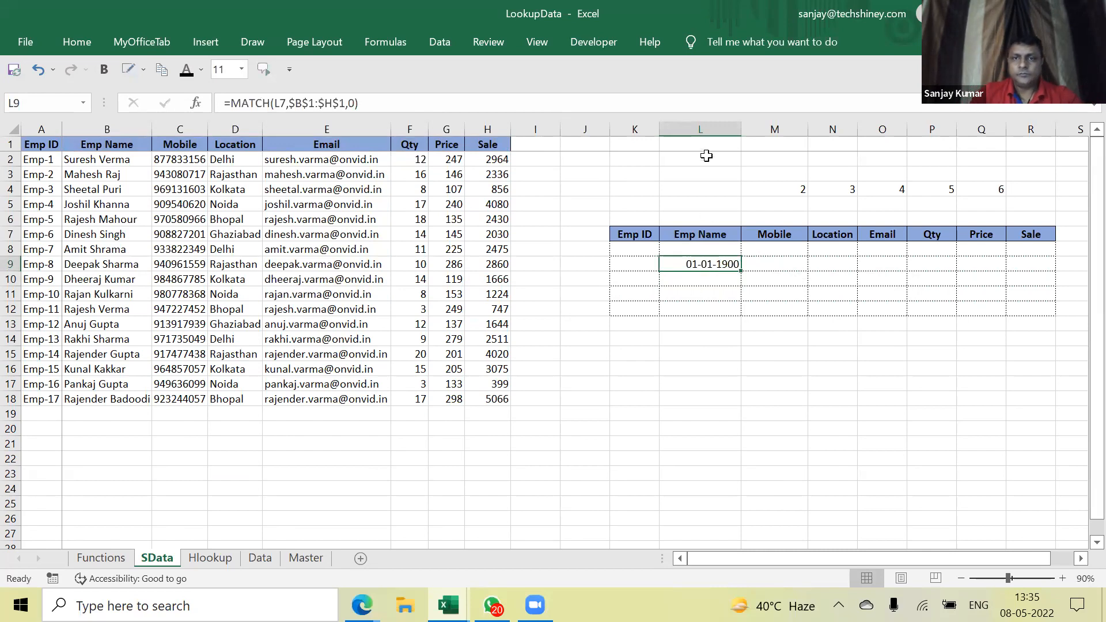
Format column L with the General number format so the match shows as 1
{"action": "left_click", "coordinate": [700, 129]}
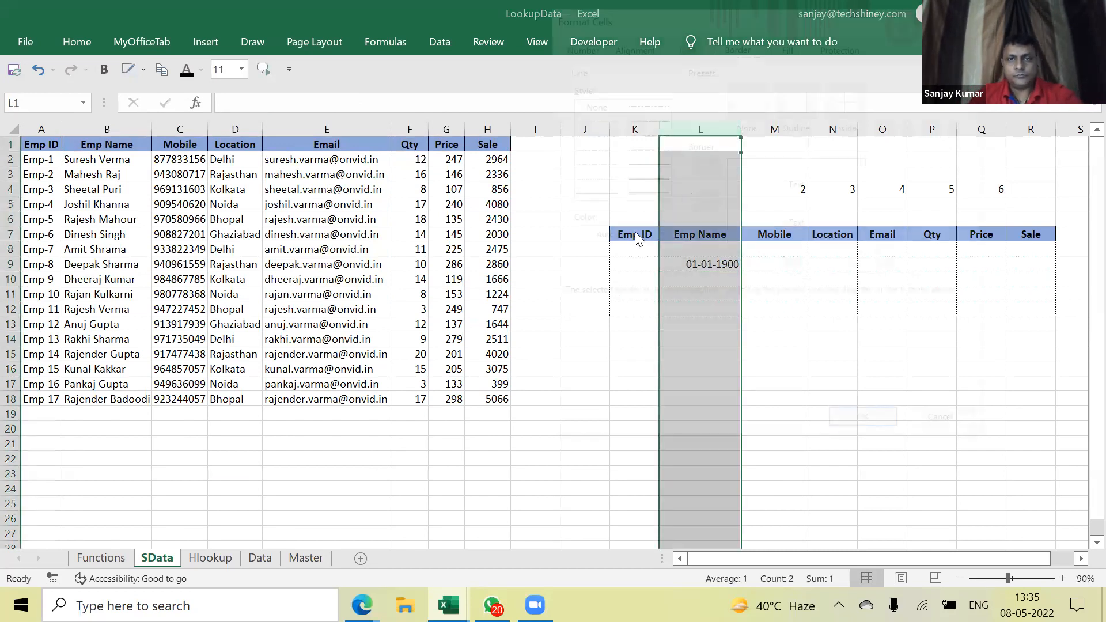
{"action": "key", "text": "ctrl+1"}
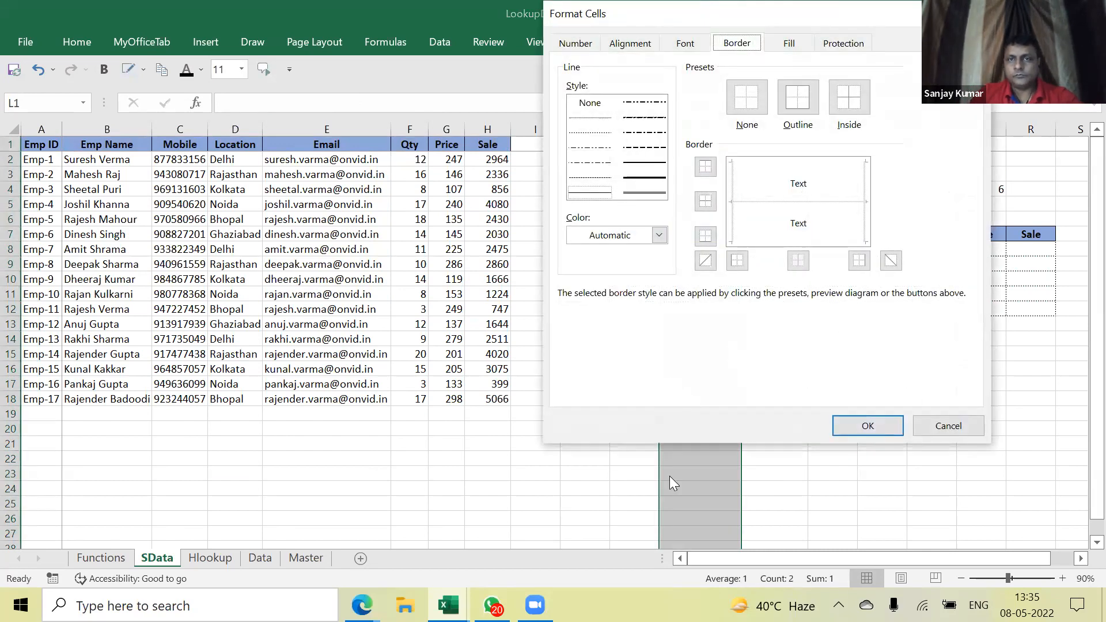
{"action": "key", "text": "Escape"}
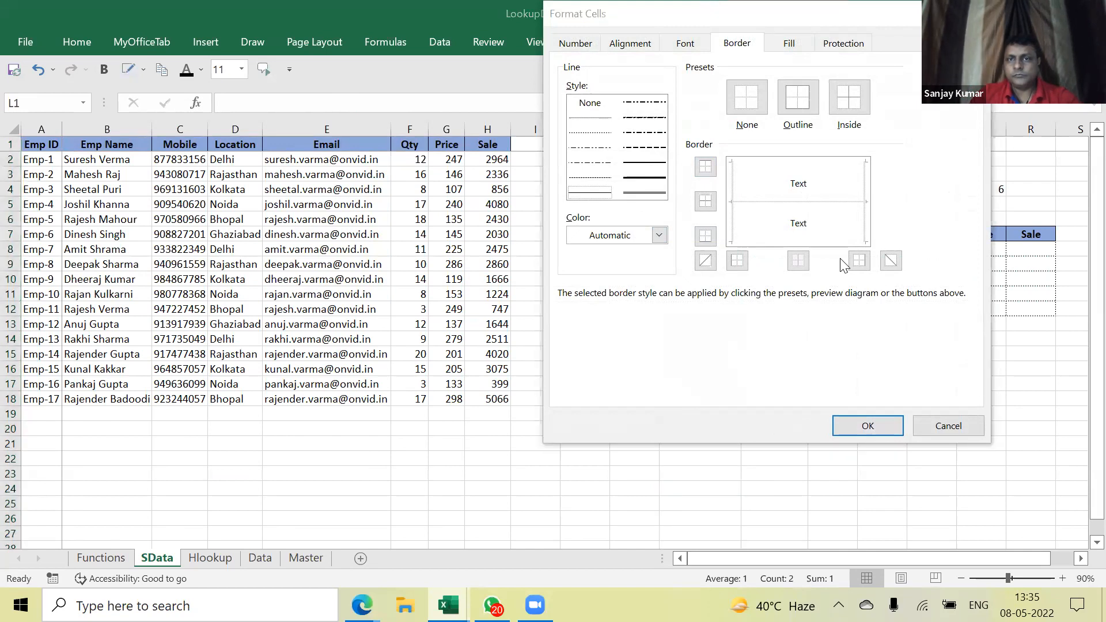
{"action": "left_click", "coordinate": [569, 45]}
{"action": "left_click", "coordinate": [578, 84]}
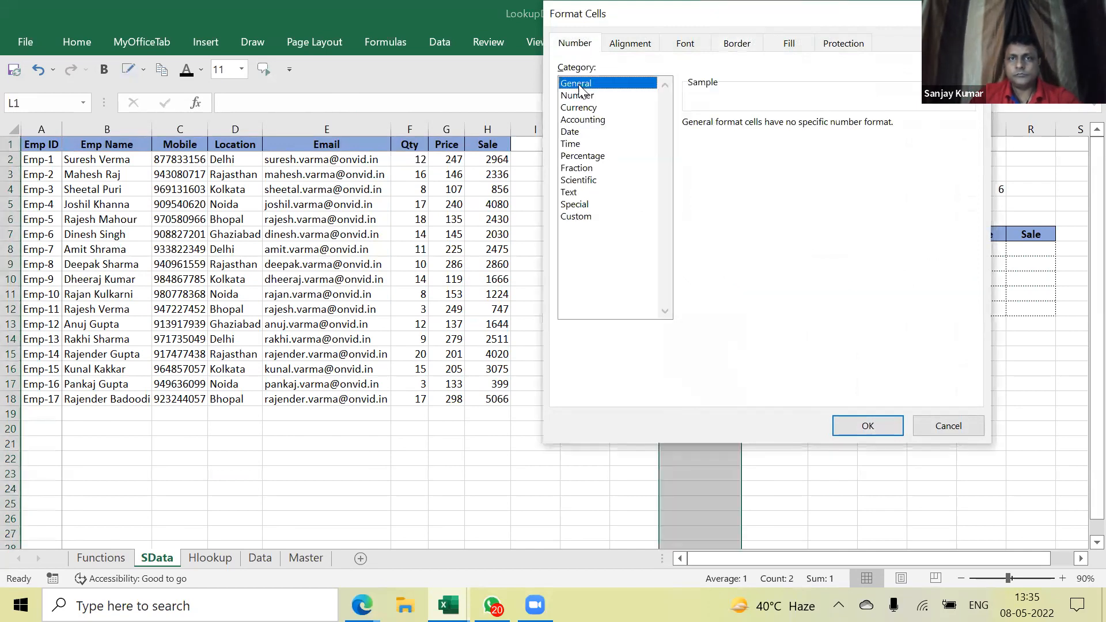
{"action": "key", "text": "Escape"}
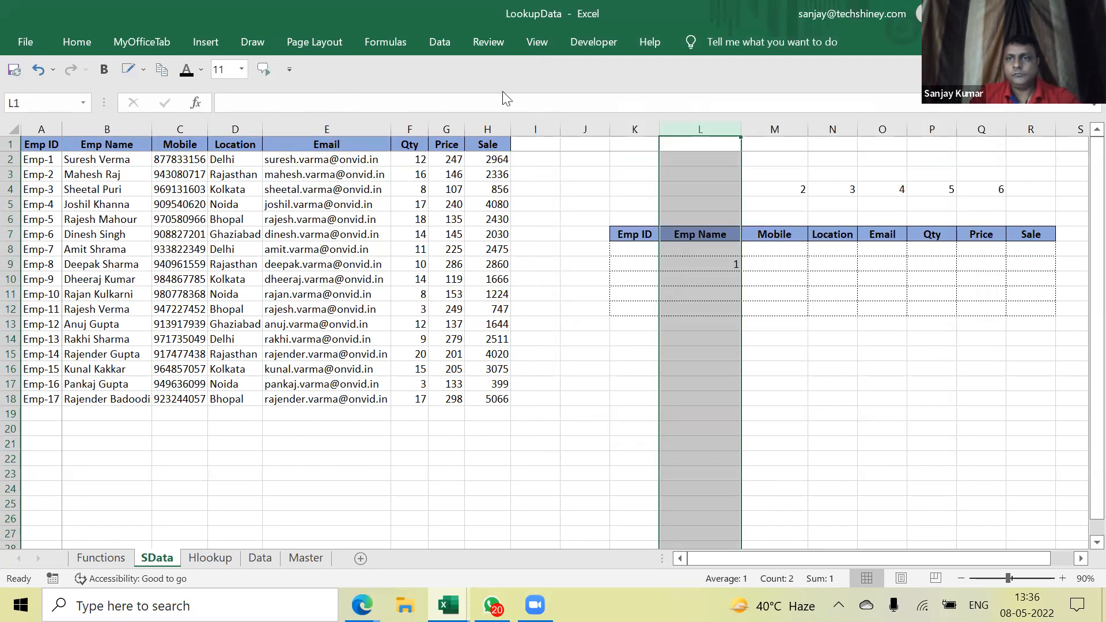
Fill the L9 MATCH formula right to R9 and verify positions under Mobile, Qty and Price
{"action": "left_click", "coordinate": [727, 277]}
{"action": "left_click", "coordinate": [725, 265]}
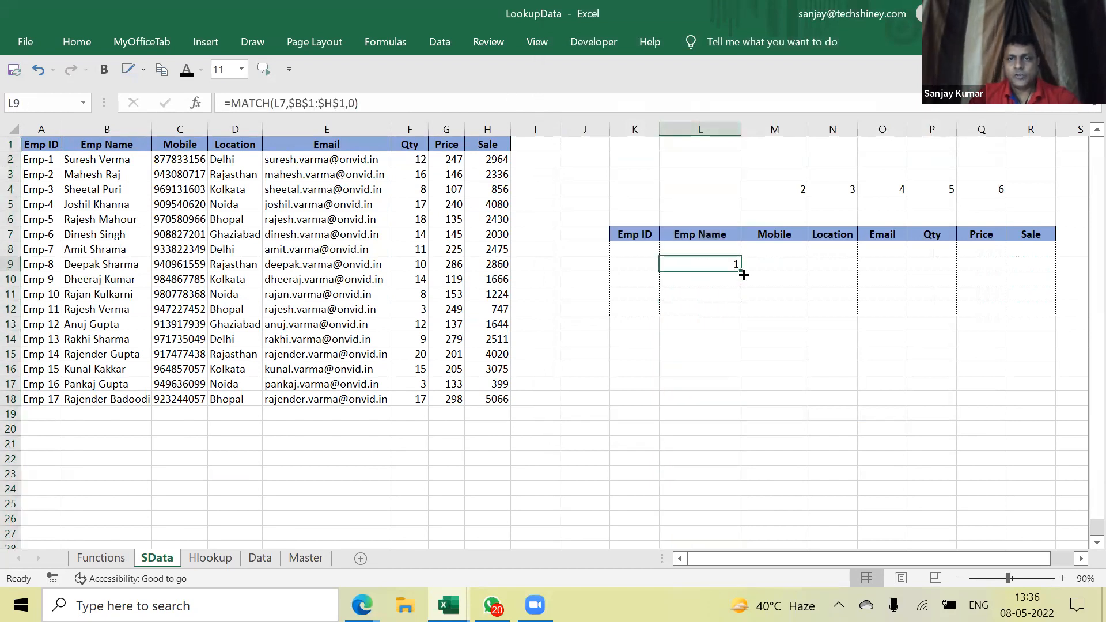
{"action": "left_click", "coordinate": [118, 142]}
{"action": "left_click", "coordinate": [726, 263]}
{"action": "left_click_drag", "start_coordinate": [742, 271], "coordinate": [1038, 272]}
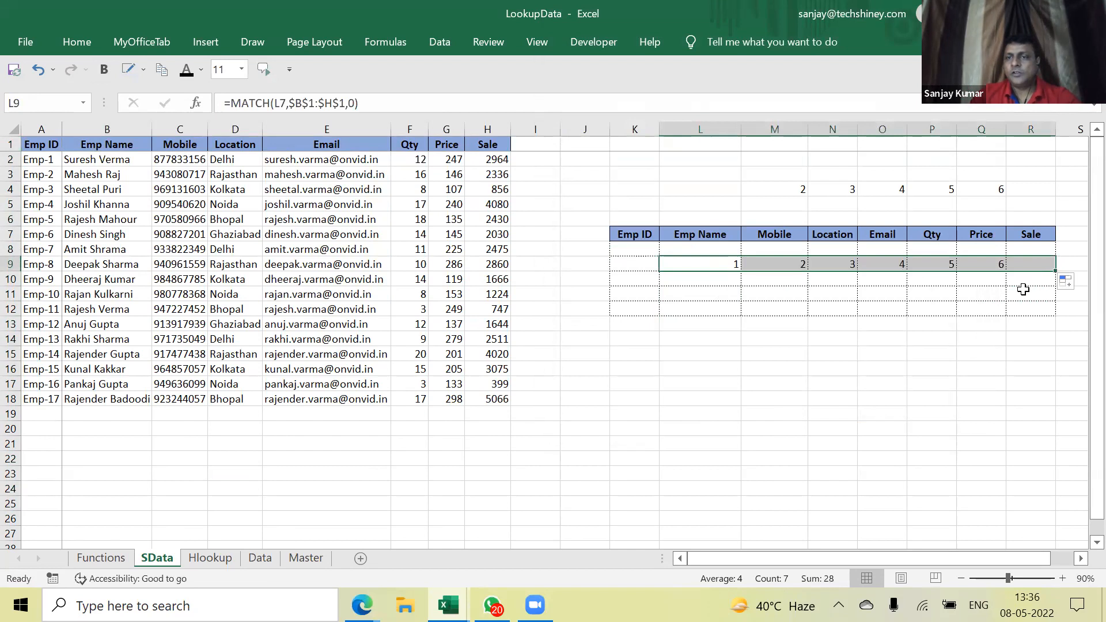
{"action": "left_click", "coordinate": [708, 266]}
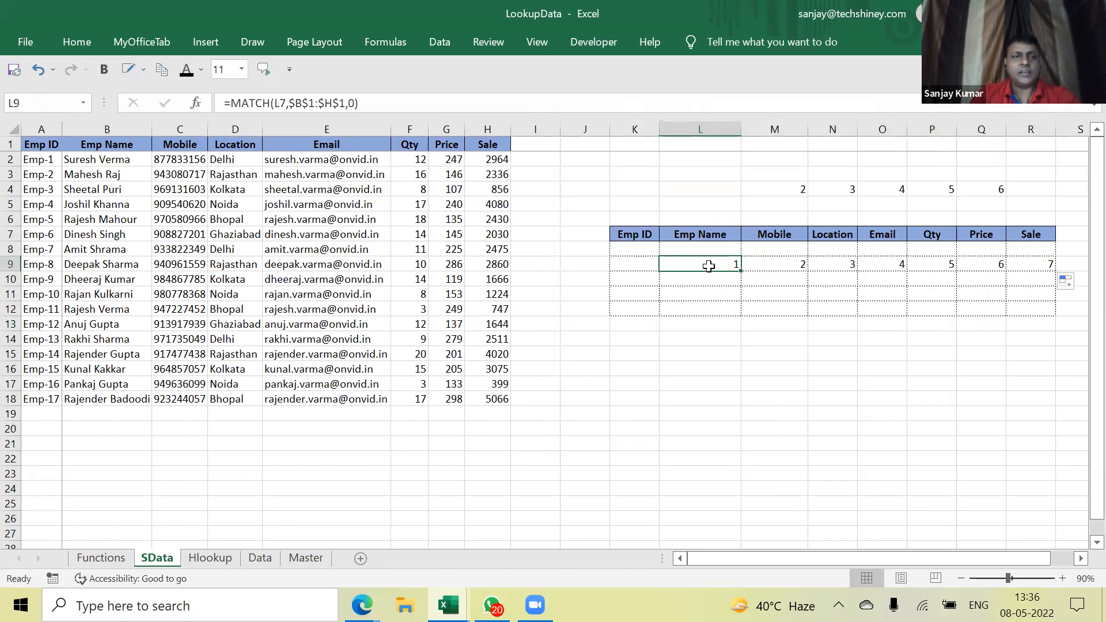
{"action": "left_click", "coordinate": [773, 265]}
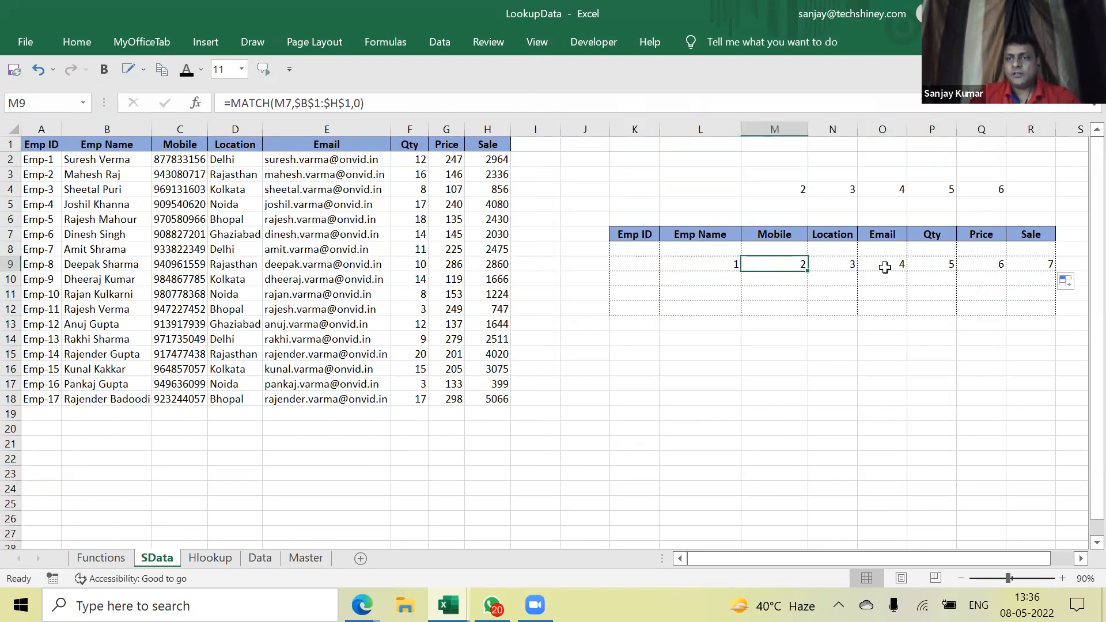
{"action": "left_click", "coordinate": [937, 269]}
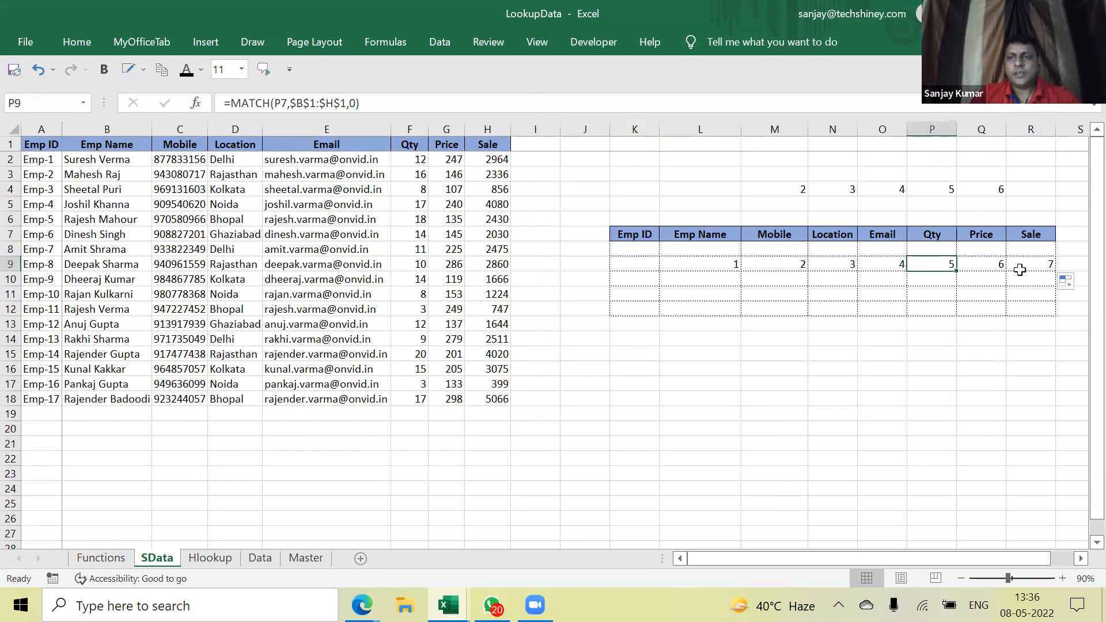
{"action": "left_click", "coordinate": [983, 262]}
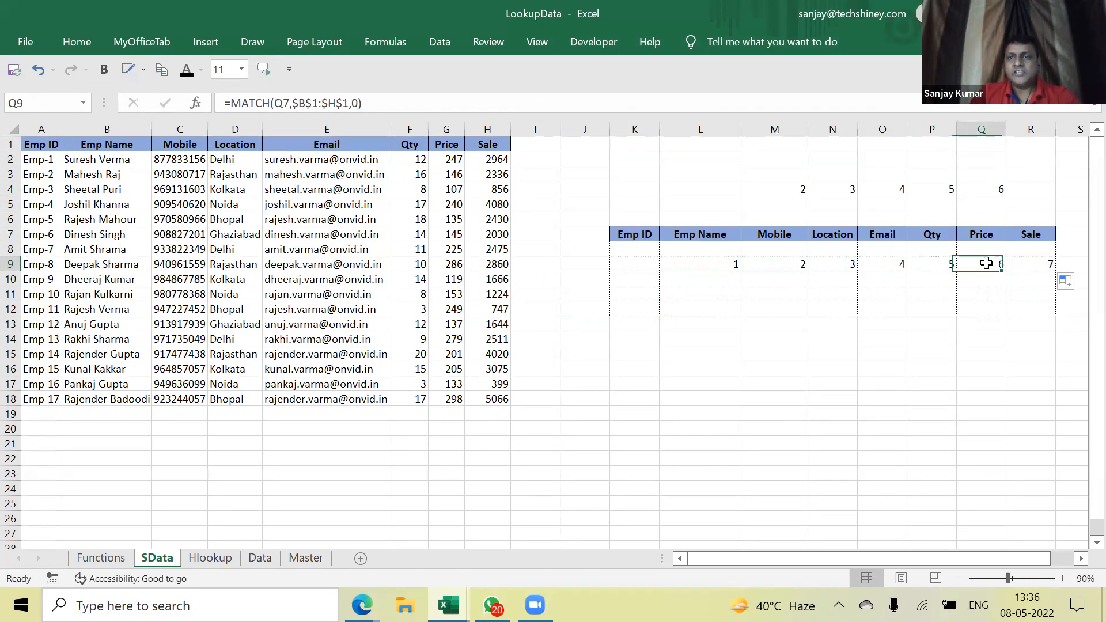
Rename header Q7 from Price to Qty and header O7 from Email to Price
{"action": "left_click", "coordinate": [998, 234]}
{"action": "type", "text": "T"}
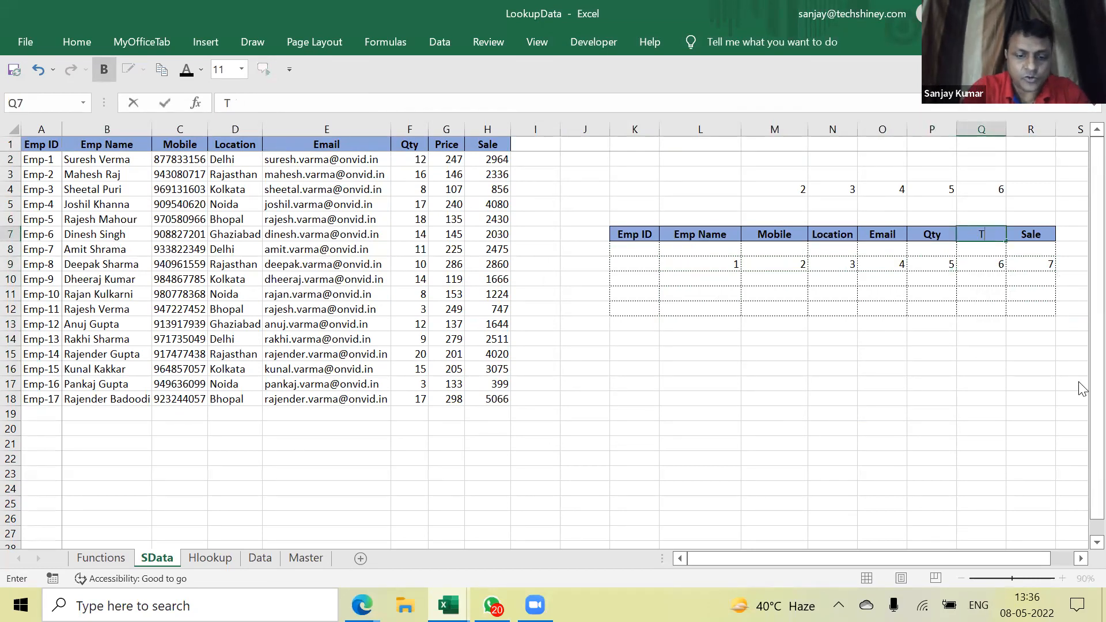
{"action": "type", "text": "ty"}
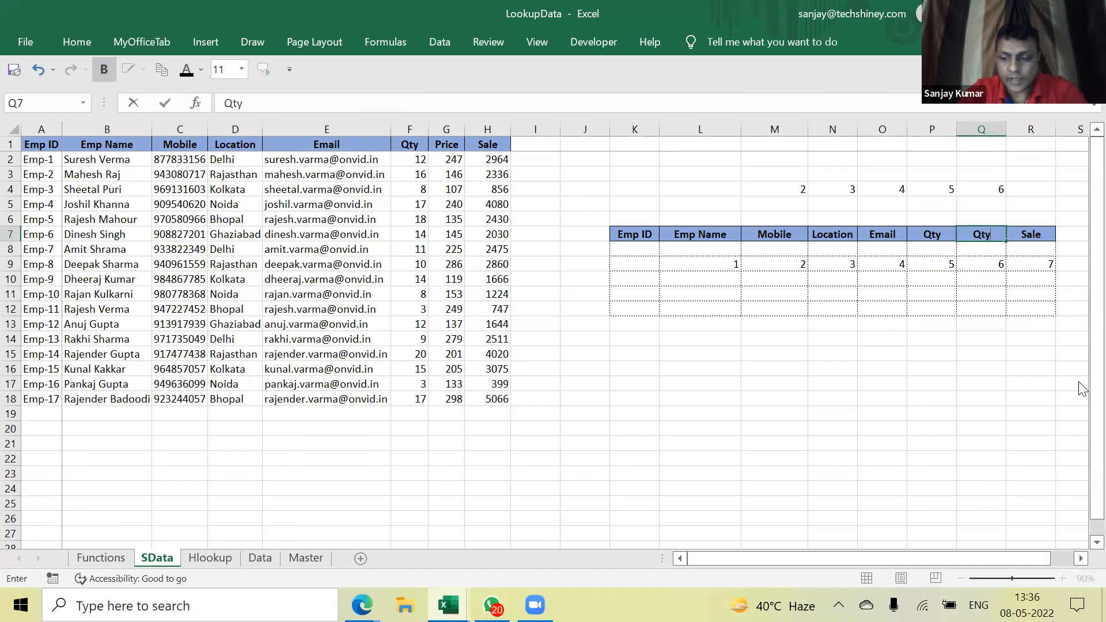
{"action": "key", "text": "Return"}
{"action": "key", "text": "Return"}
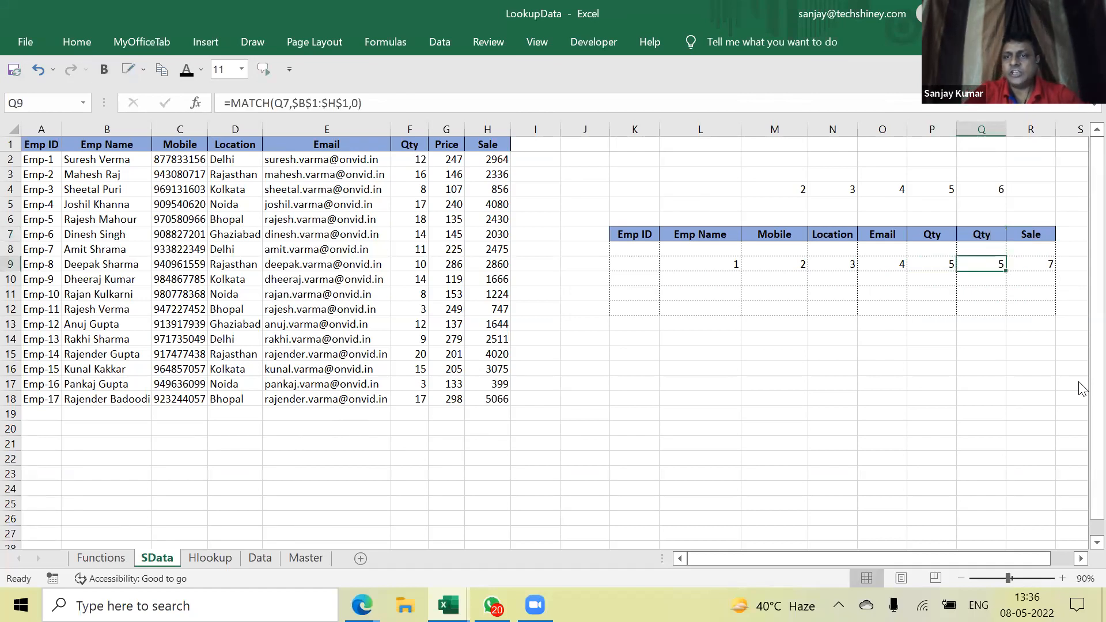
{"action": "key", "text": "Up"}
{"action": "key", "text": "Left"}
{"action": "key", "text": "Left"}
{"action": "key", "text": "Up"}
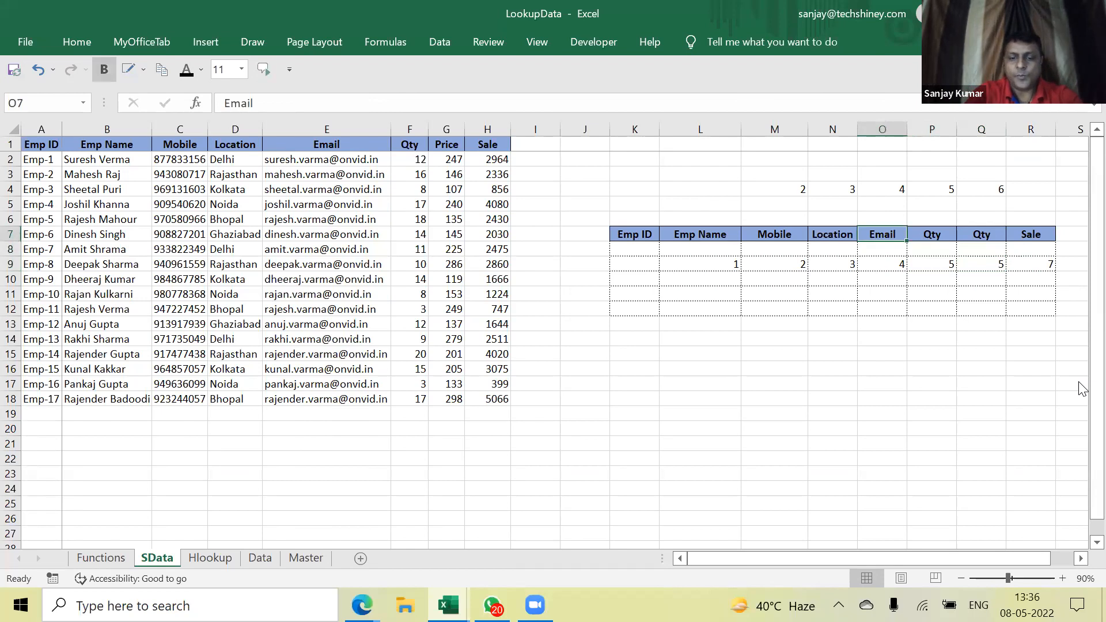
{"action": "type", "text": "Pr"}
{"action": "key", "text": "Return"}
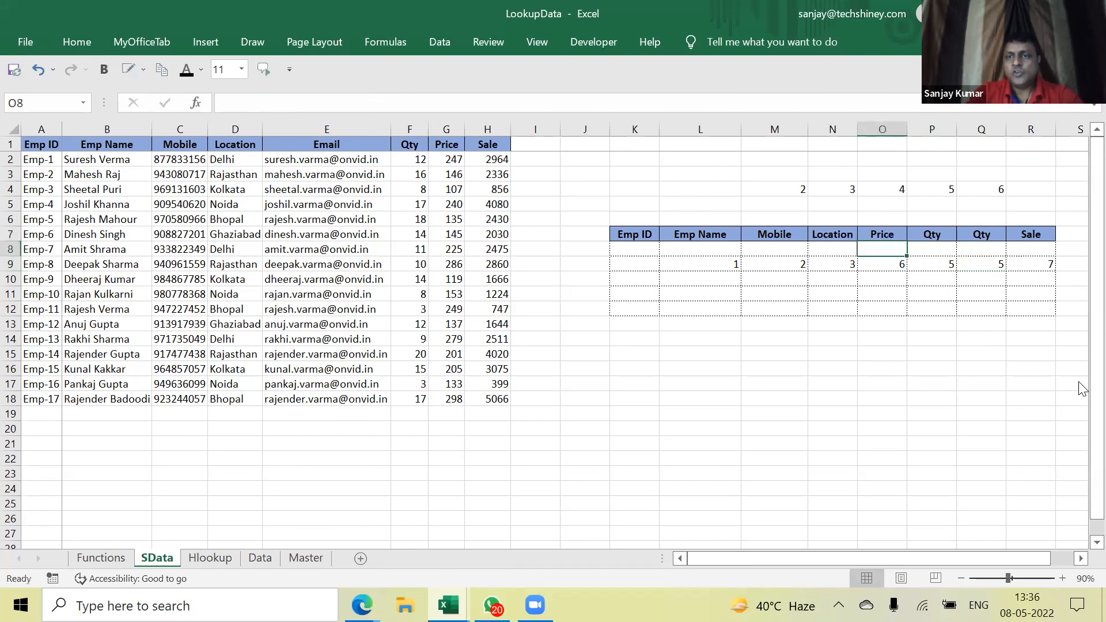
Check the Price MATCH now returns 6, select SData's B1:H1, then switch to Outputsheet
{"action": "key", "text": "Down"}
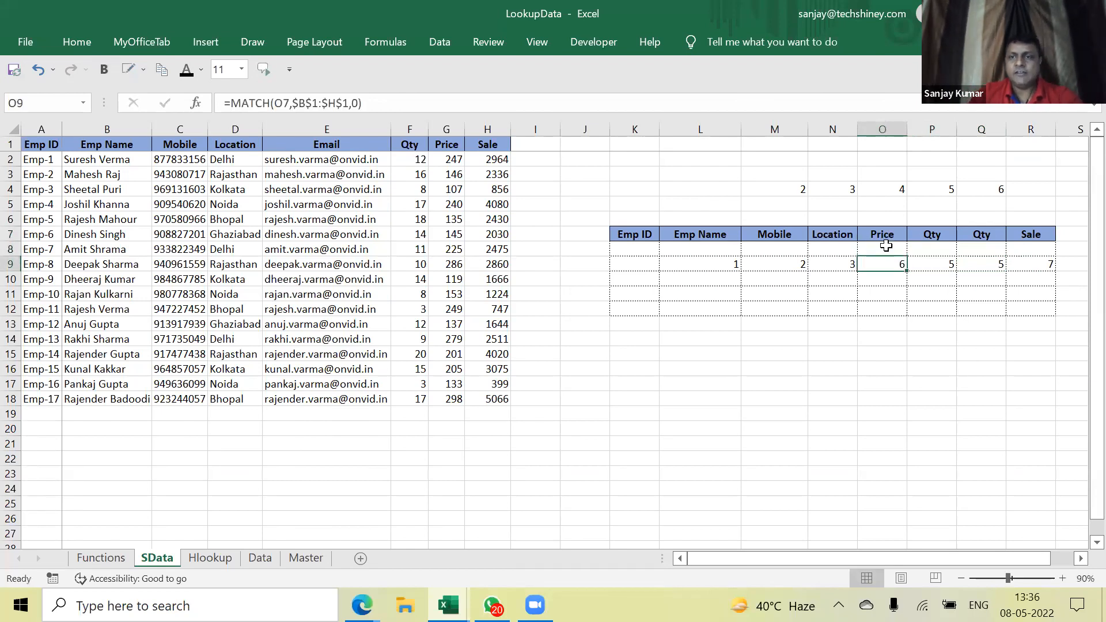
{"action": "left_click", "coordinate": [880, 234]}
{"action": "left_click_drag", "start_coordinate": [88, 146], "coordinate": [496, 146]}
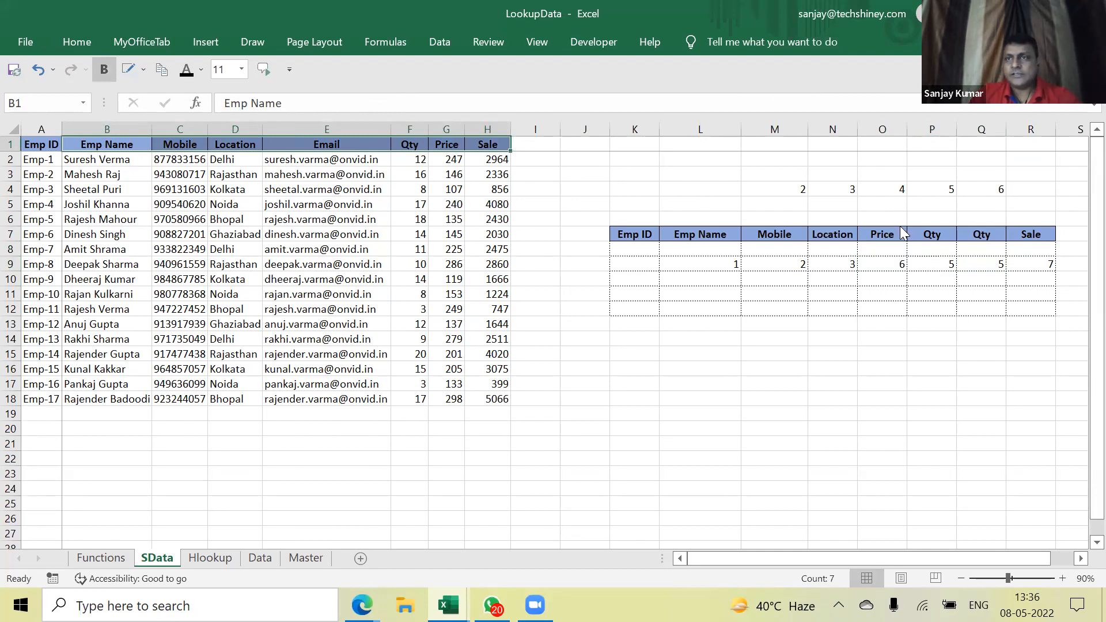
{"action": "key", "text": "alt+Tab"}
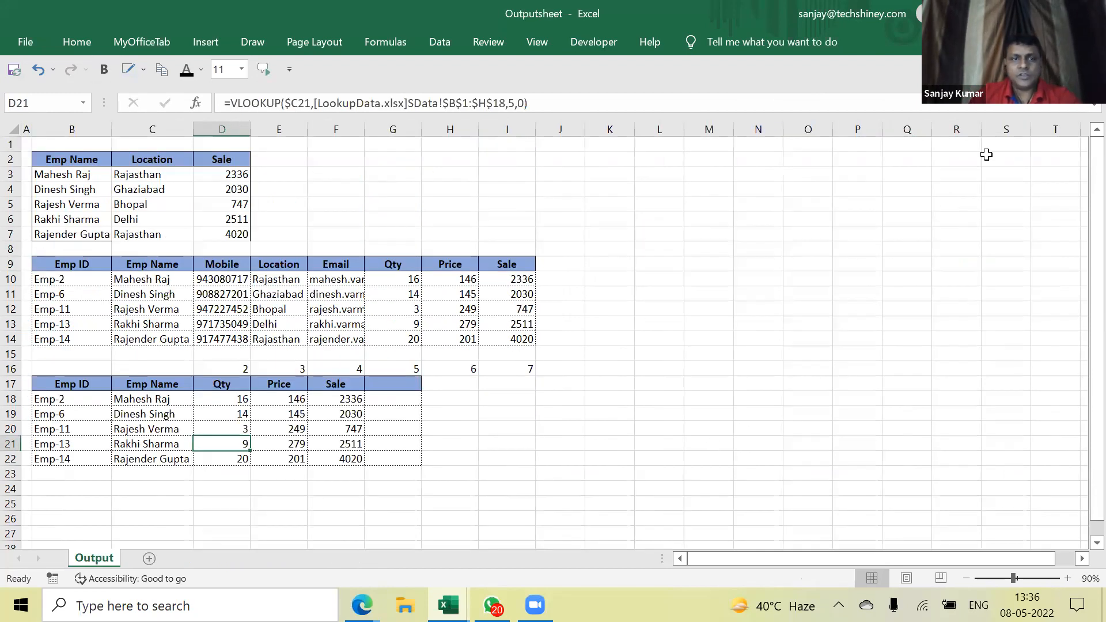
Tile both workbooks side by side and clear the Qty, Price and Sale values in D18:F22
{"action": "left_click", "coordinate": [1048, 13]}
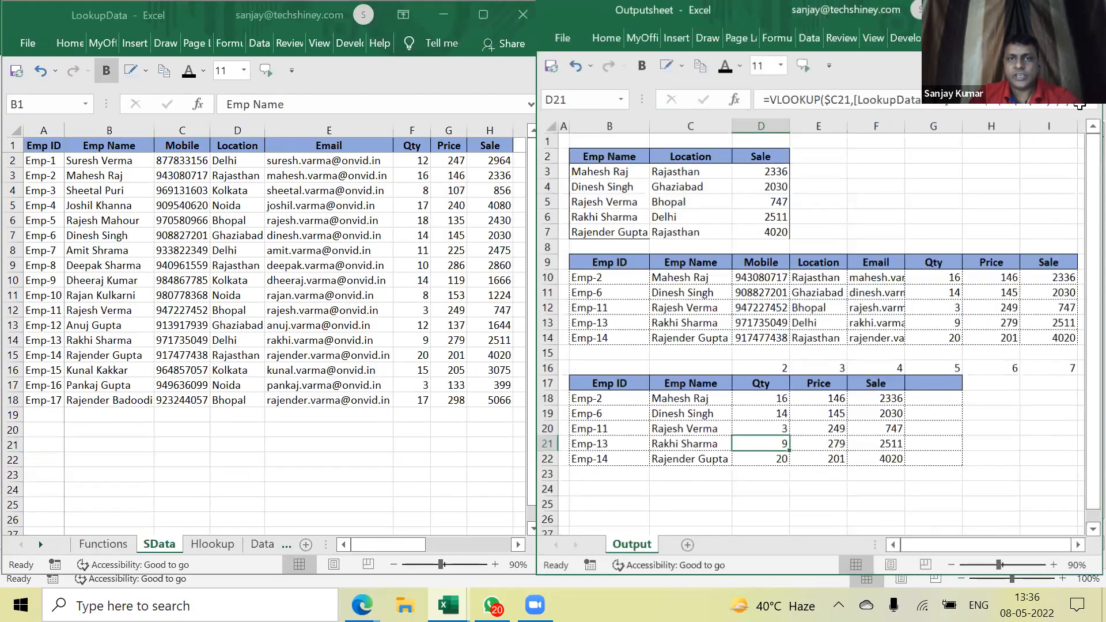
{"action": "left_click_drag", "start_coordinate": [779, 400], "coordinate": [900, 461]}
{"action": "key", "text": "Delete"}
{"action": "key", "text": "Up"}
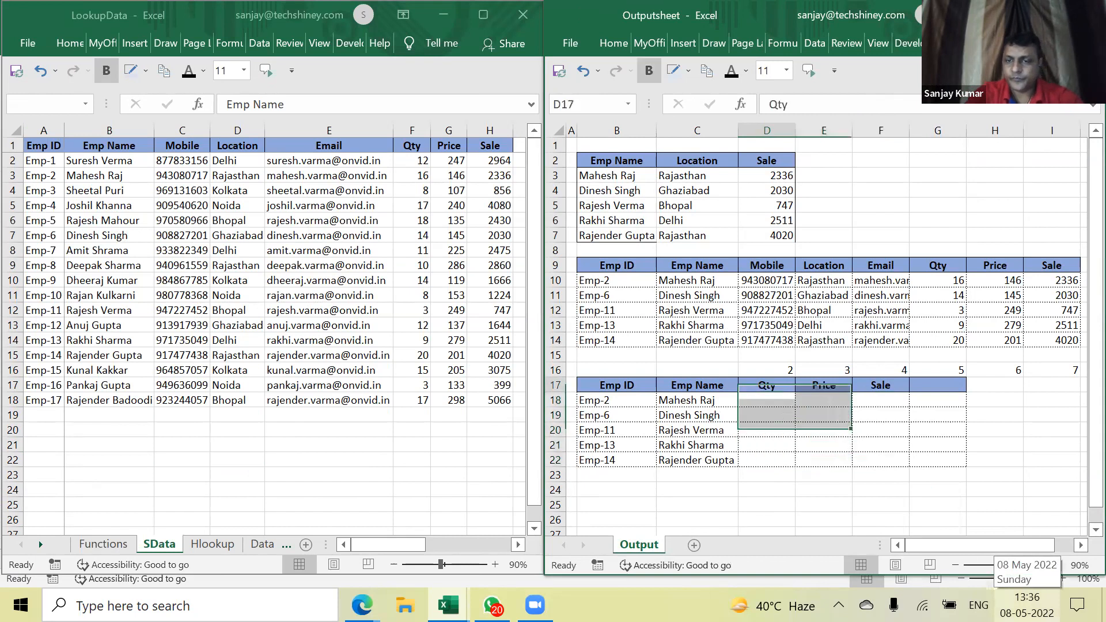
{"action": "key", "text": "Down"}
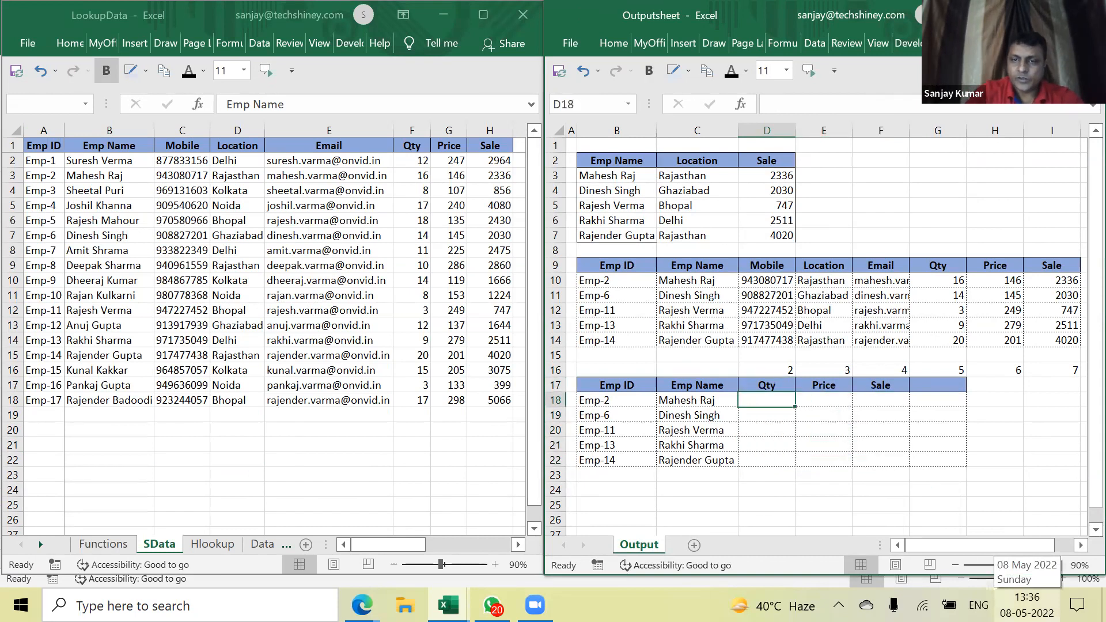
Enter a test =MATCH(D17,[LookupData.xlsx]SData!$B$1:$H$1,0) in D18
{"action": "type", "text": "=match"}
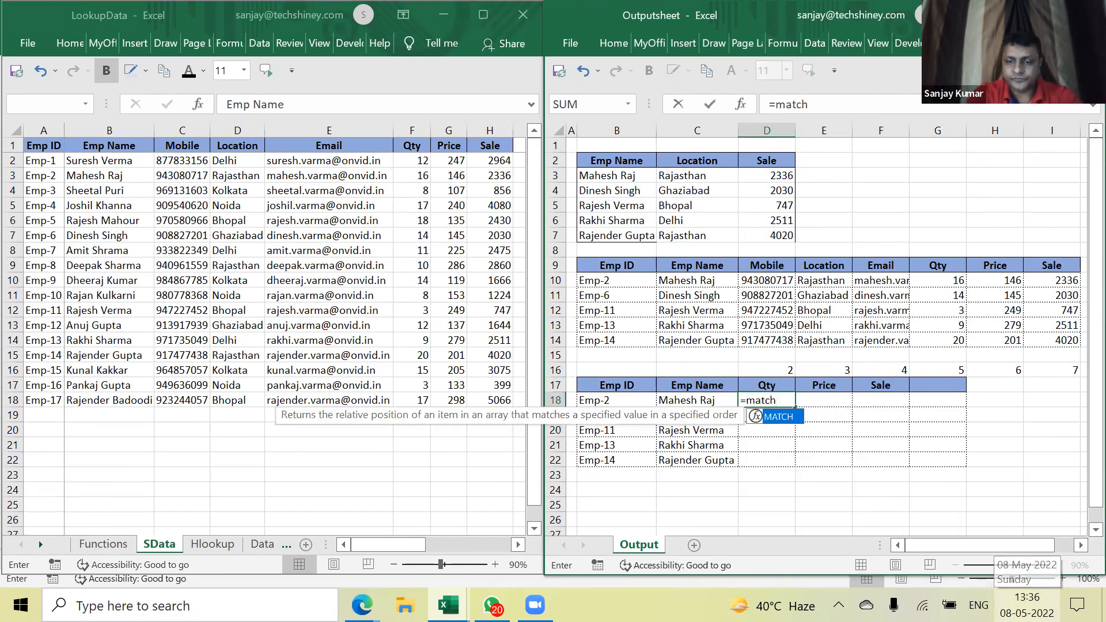
{"action": "type", "text": "("}
{"action": "key", "text": "Up"}
{"action": "type", "text": ","}
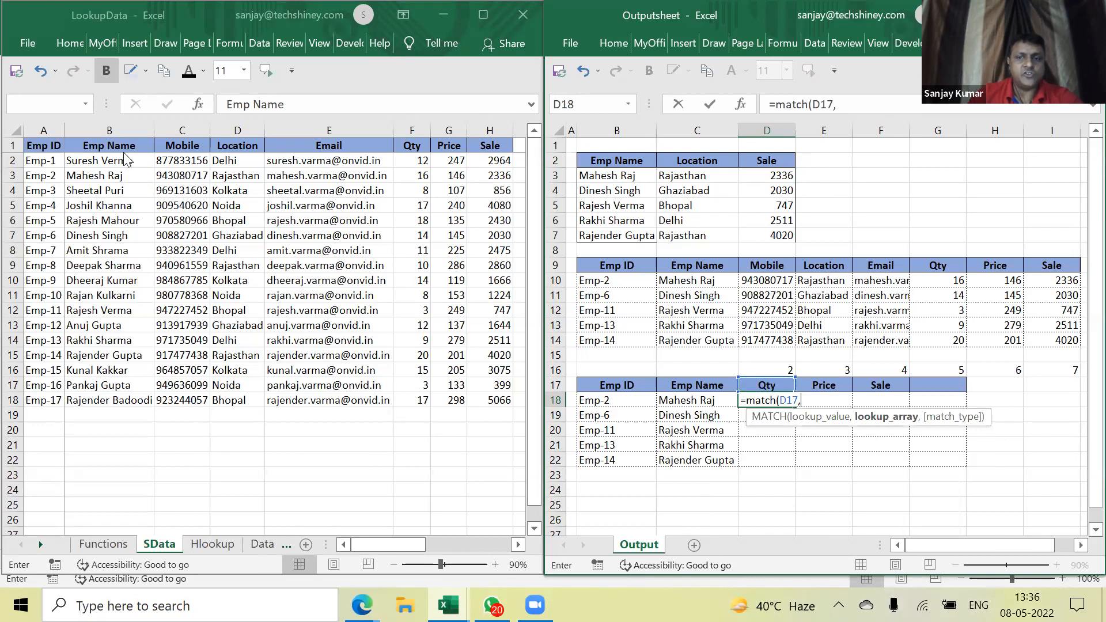
{"action": "left_click_drag", "start_coordinate": [115, 150], "coordinate": [503, 142]}
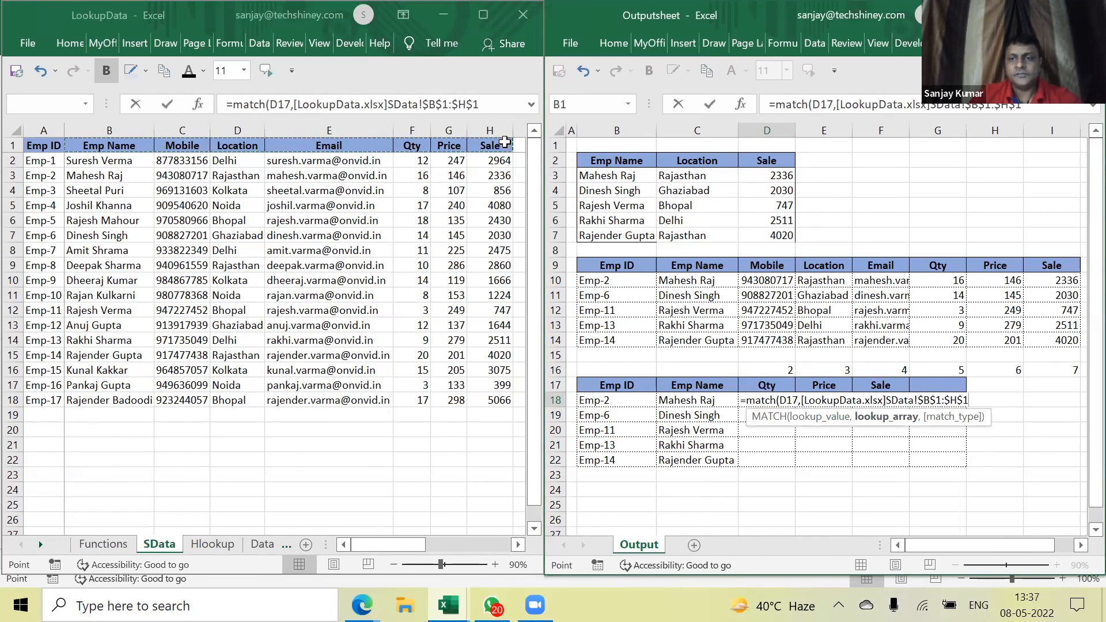
{"action": "type", "text": ","}
{"action": "type", "text": "0)"}
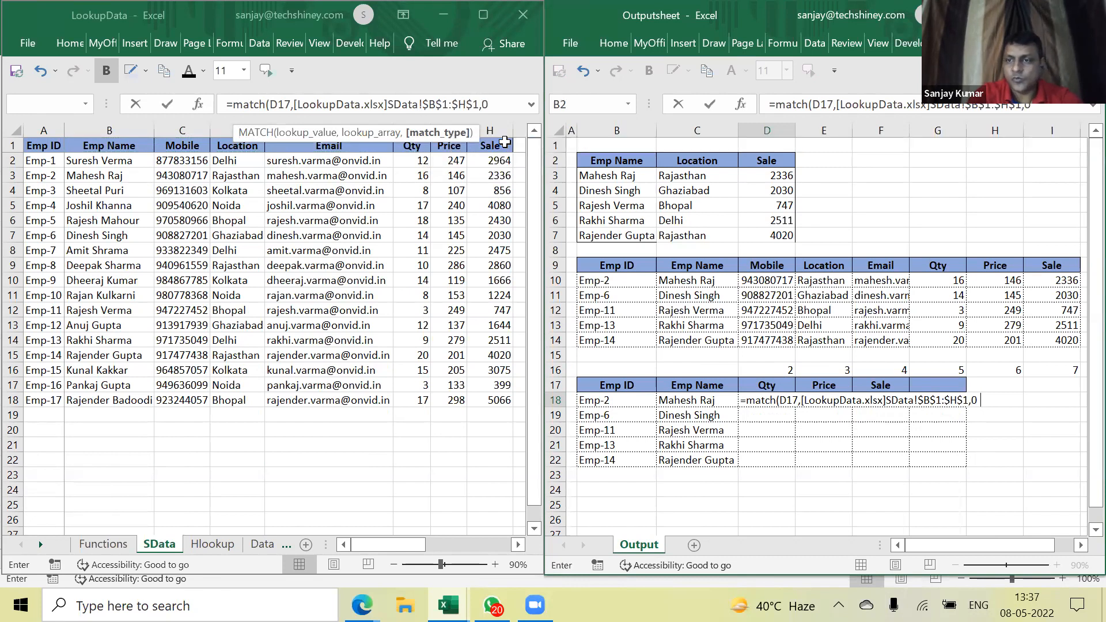
{"action": "left_click", "coordinate": [799, 400]}
{"action": "left_click", "coordinate": [815, 421]}
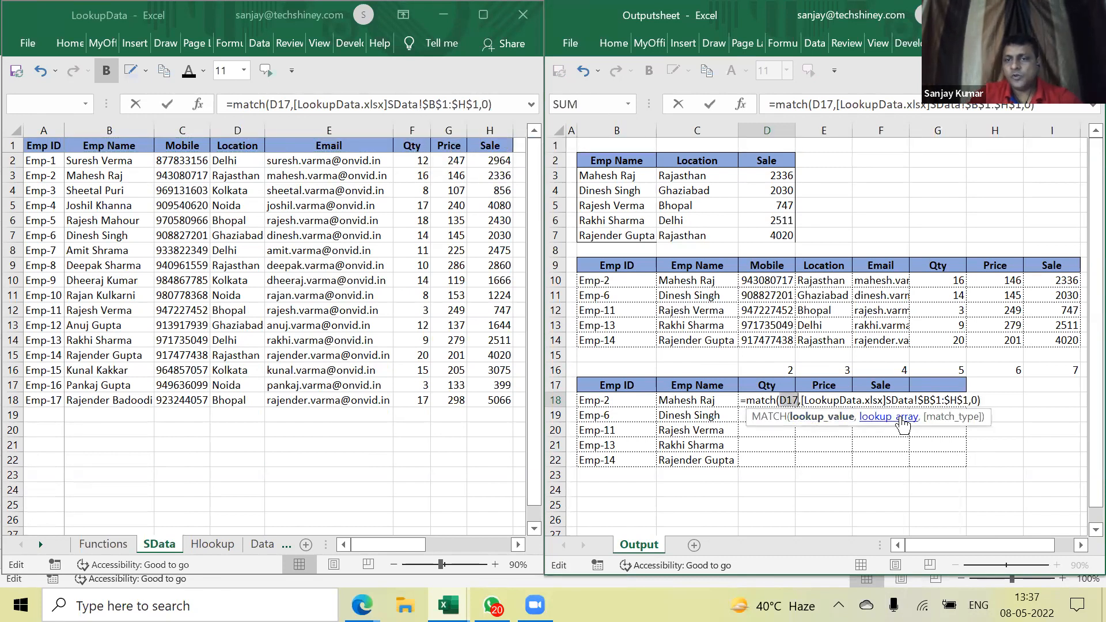
{"action": "left_click", "coordinate": [887, 417]}
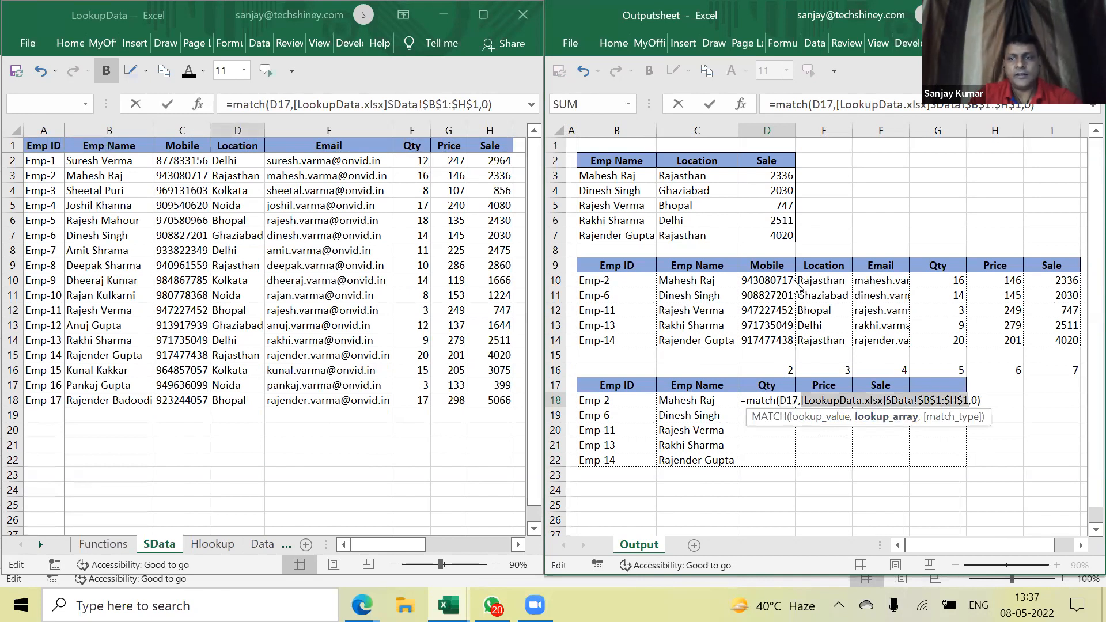
{"action": "left_click", "coordinate": [979, 417]}
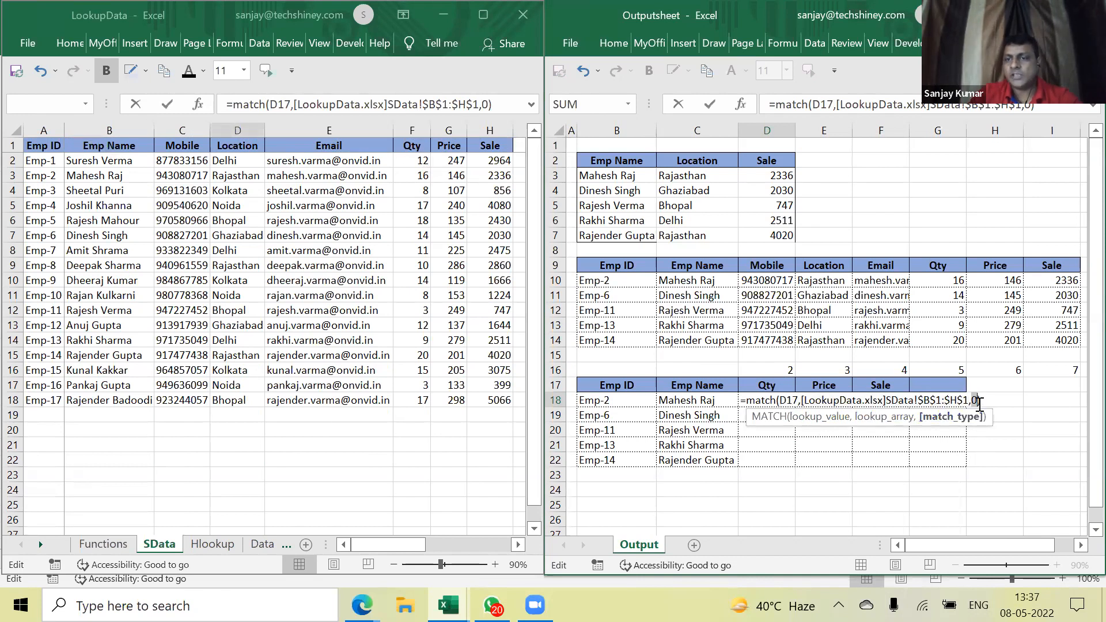
{"action": "key", "text": "ctrl+Return"}
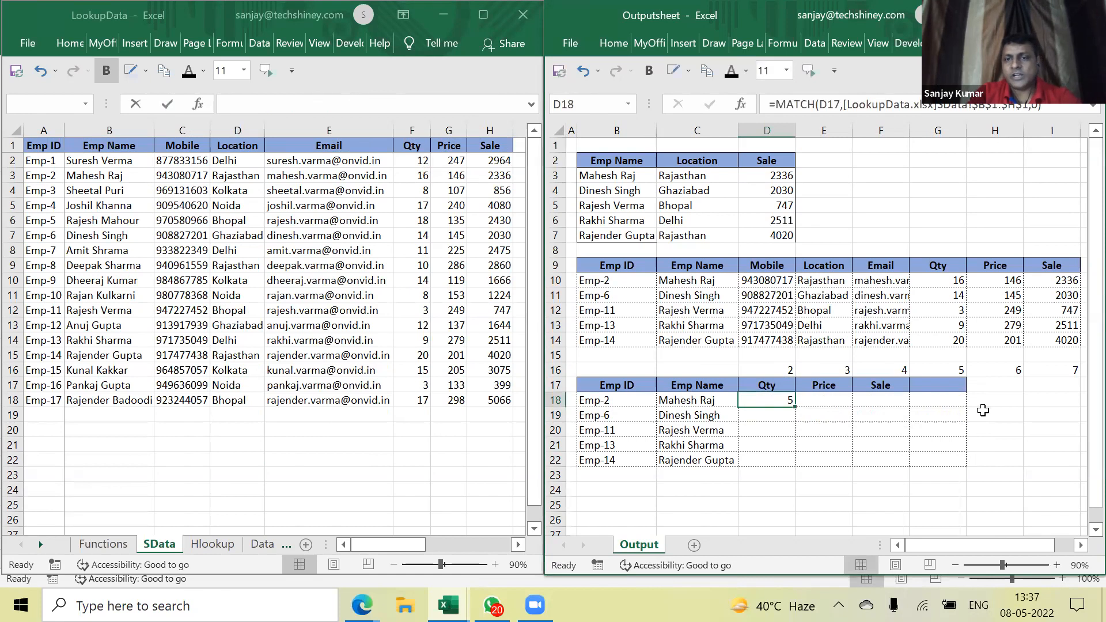
Copy the test MATCH formula across into E18 and F18
{"action": "key", "text": "shift+Right"}
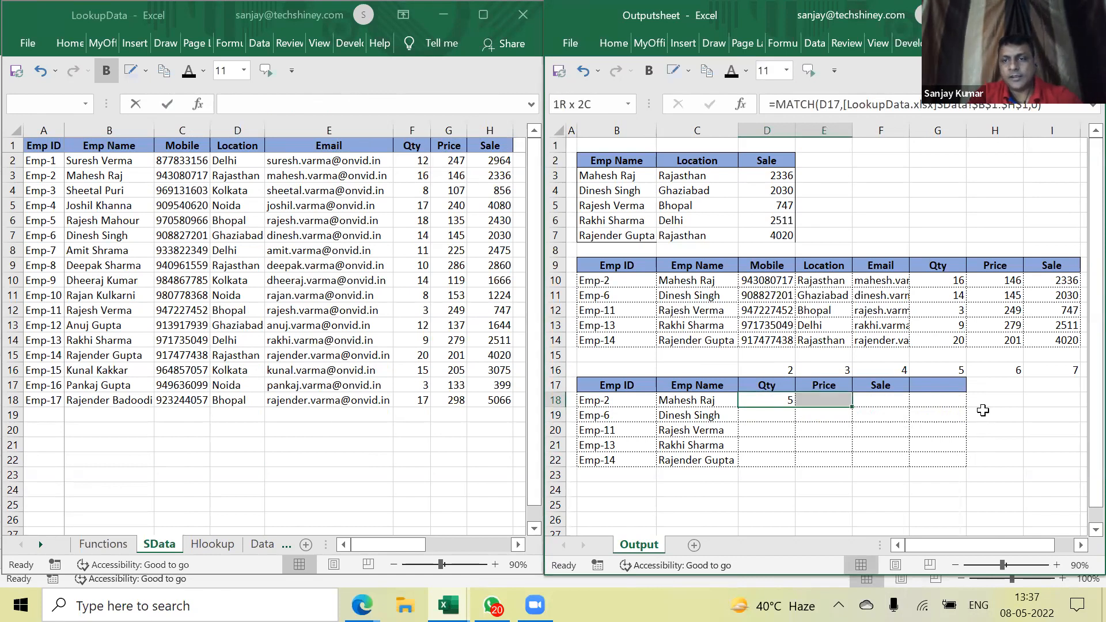
{"action": "key", "text": "ctrl+r"}
{"action": "key", "text": "Right"}
{"action": "key", "text": "Right"}
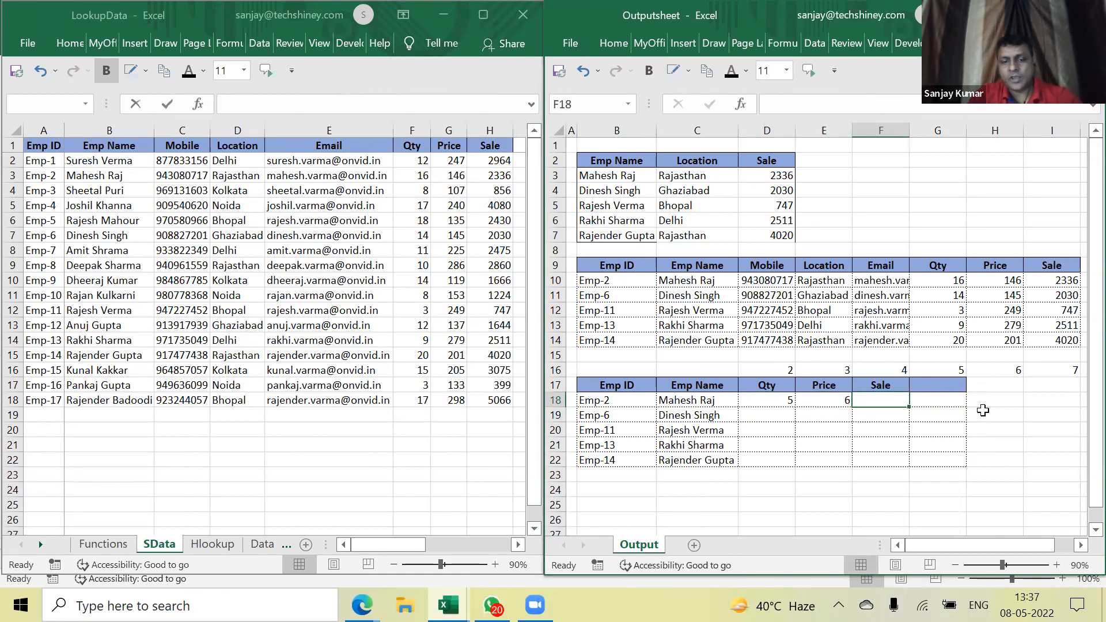
{"action": "key", "text": "ctrl+r"}
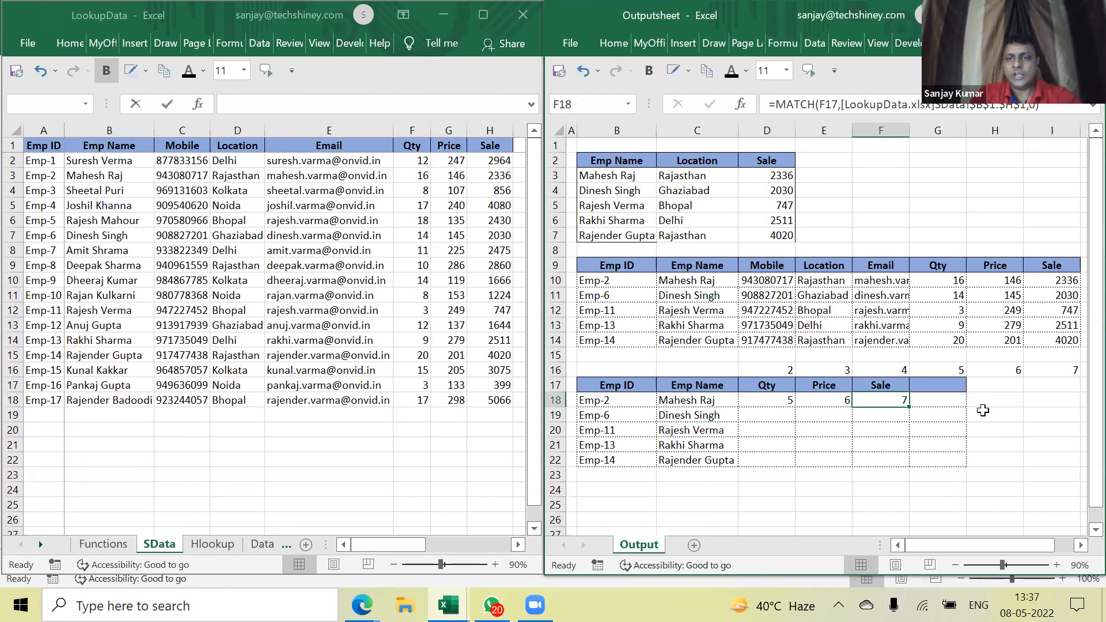
Retitle header D17 as Price and E17 as Qty
{"action": "key", "text": "Left"}
{"action": "key", "text": "Left"}
{"action": "key", "text": "Up"}
{"action": "type", "text": "Price"}
{"action": "key", "text": "Return"}
{"action": "key", "text": "Up"}
{"action": "key", "text": "Right"}
{"action": "type", "text": "At"}
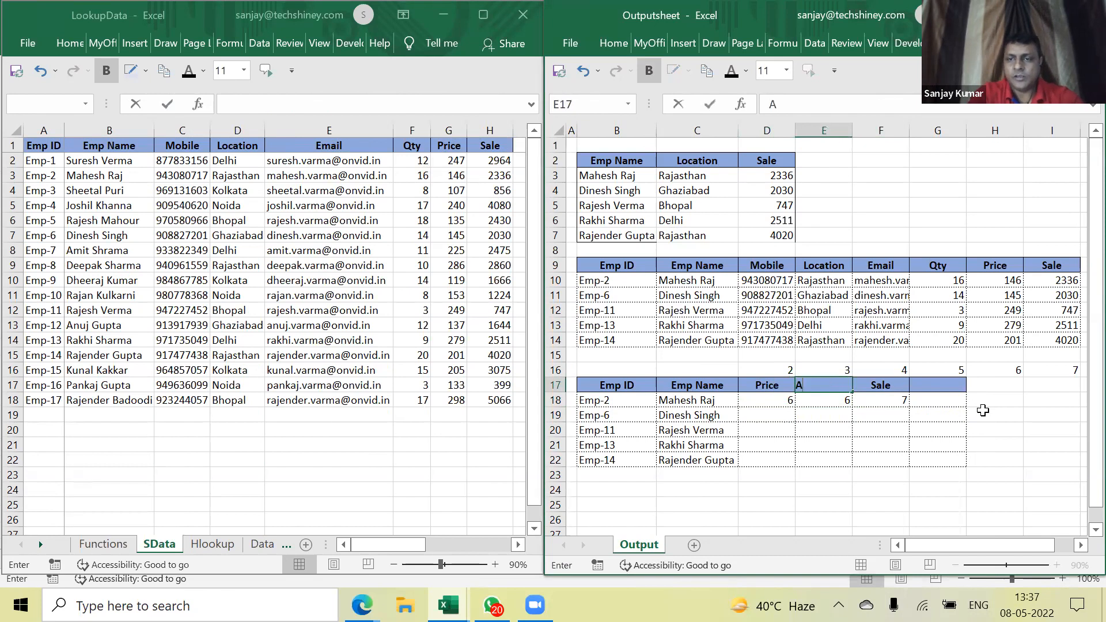
{"action": "key", "text": "BackSpace"}
{"action": "key", "text": "BackSpace"}
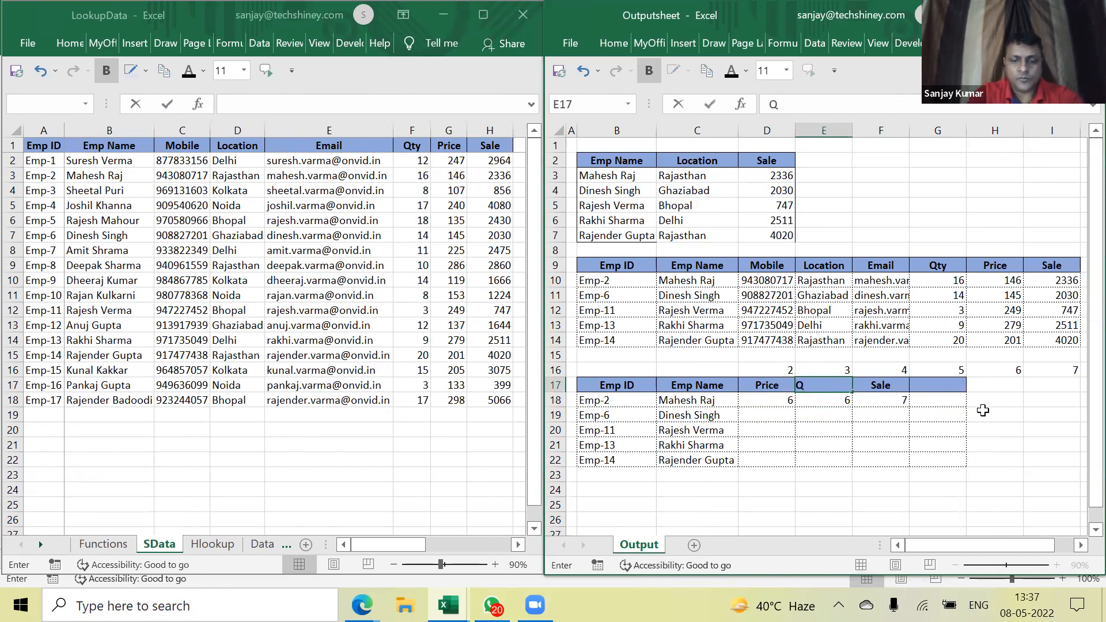
{"action": "type", "text": "Qty"}
{"action": "key", "text": "Return"}
Delete the test MATCH results from D18:F18
{"action": "key", "text": "Left"}
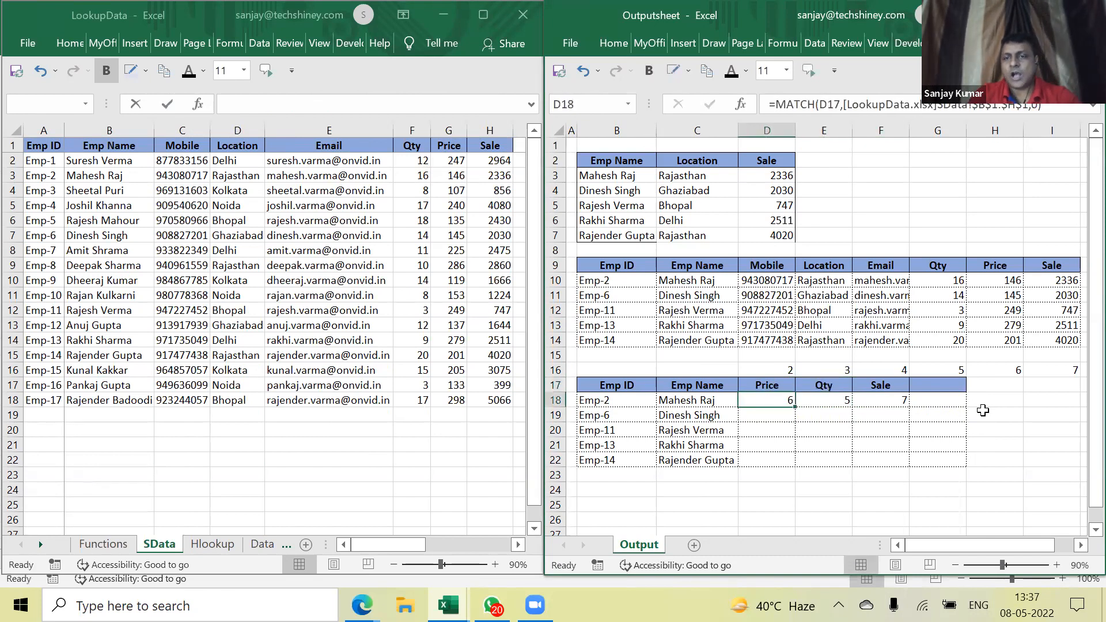
{"action": "key", "text": "shift+Right"}
{"action": "key", "text": "shift+Right"}
{"action": "key", "text": "Delete"}
{"action": "key", "text": "shift+Left"}
{"action": "key", "text": "shift+Left"}
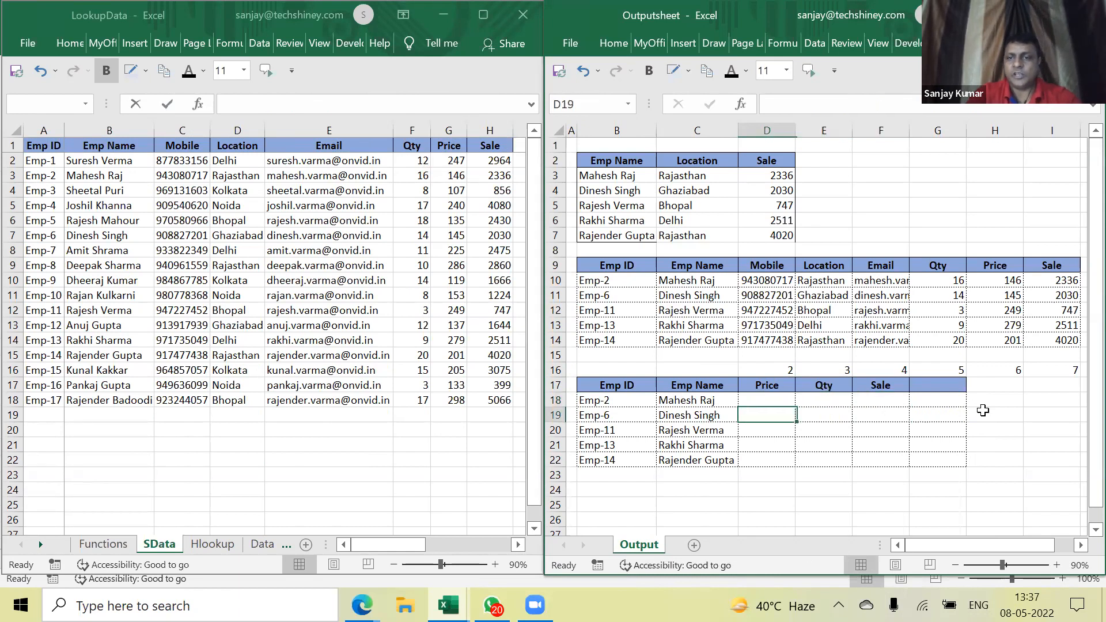
Start D18's VLOOKUP with C18 as lookup value and the SData table as table array
{"action": "type", "text": "=vloo"}
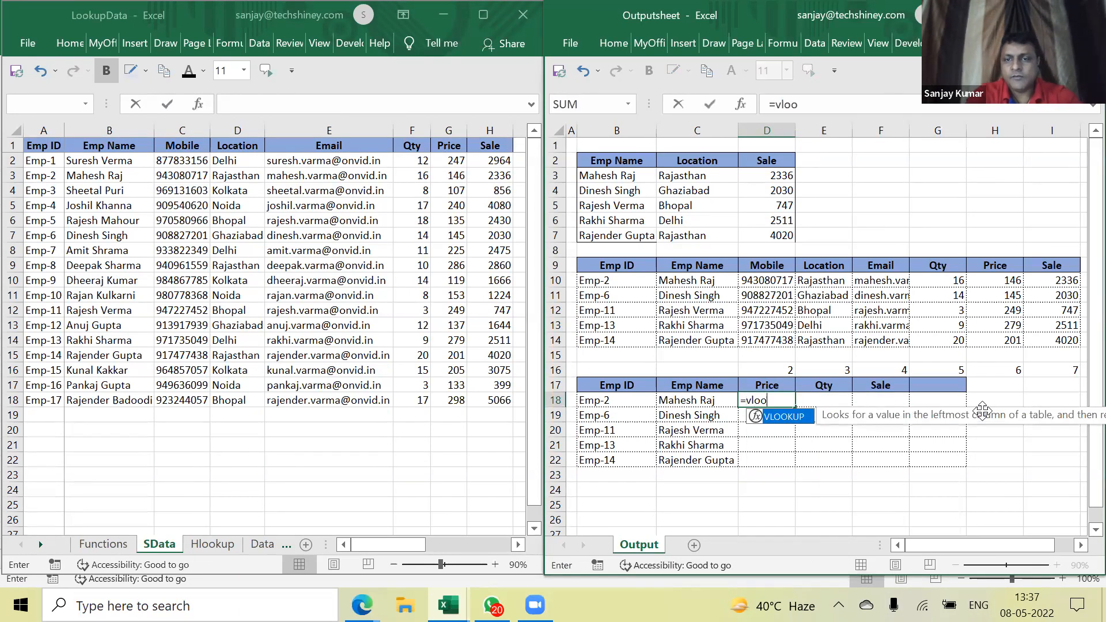
{"action": "type", "text": "kup("}
{"action": "key", "text": "Left"}
{"action": "type", "text": ","}
{"action": "left_click_drag", "start_coordinate": [114, 151], "coordinate": [488, 397]}
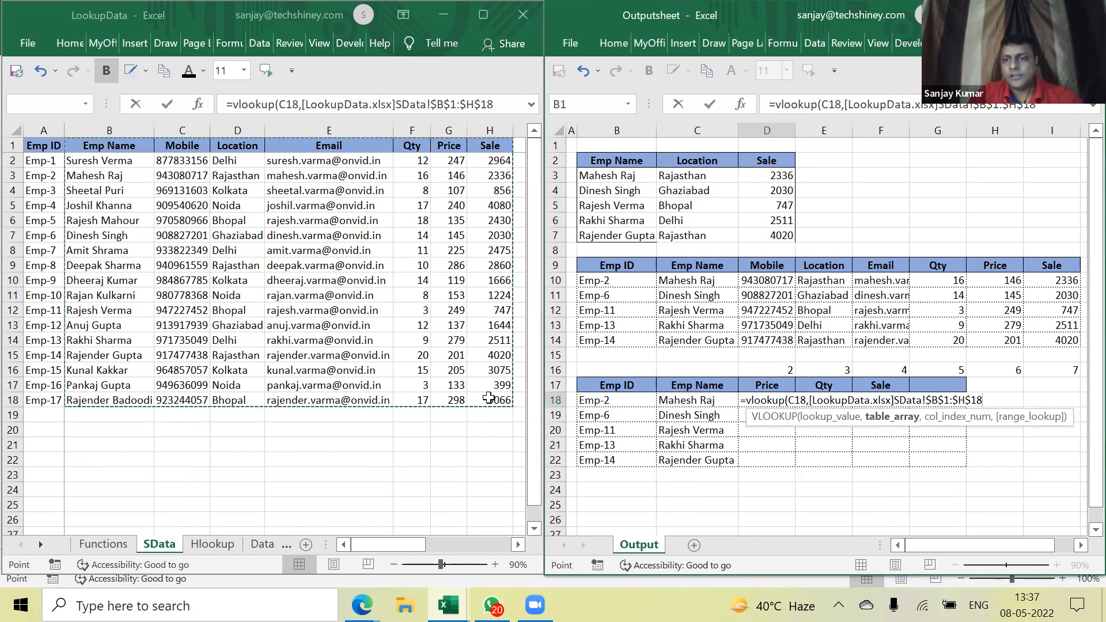
{"action": "type", "text": ","}
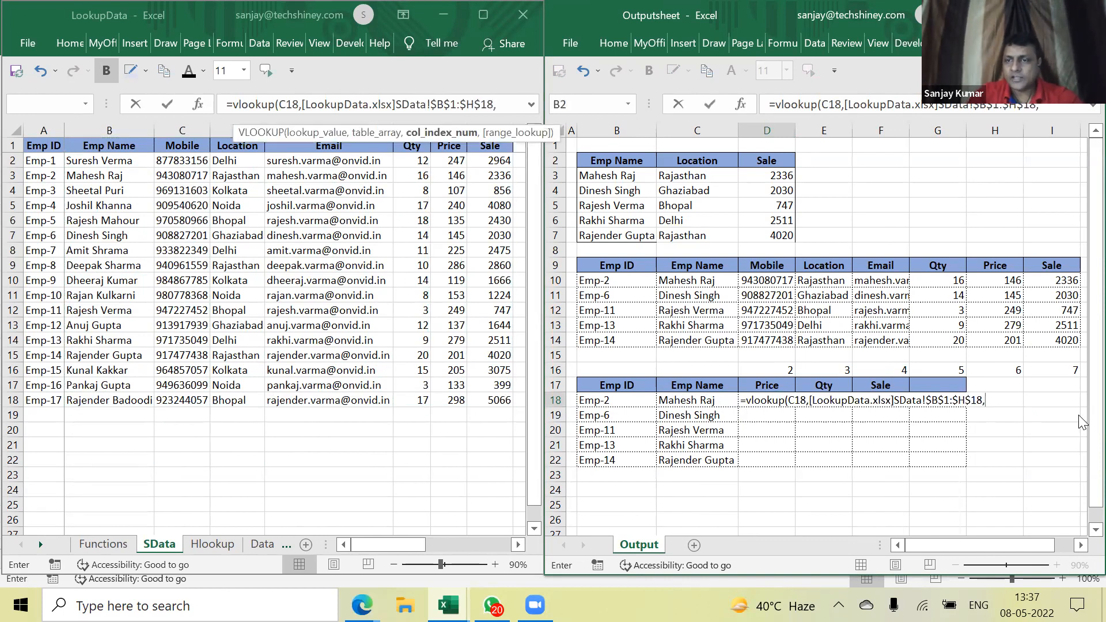
Nest MATCH(D17, LookupData header row, 0) as the column number, returning 146, then maximize Outputsheet
{"action": "left_click", "coordinate": [1003, 400]}
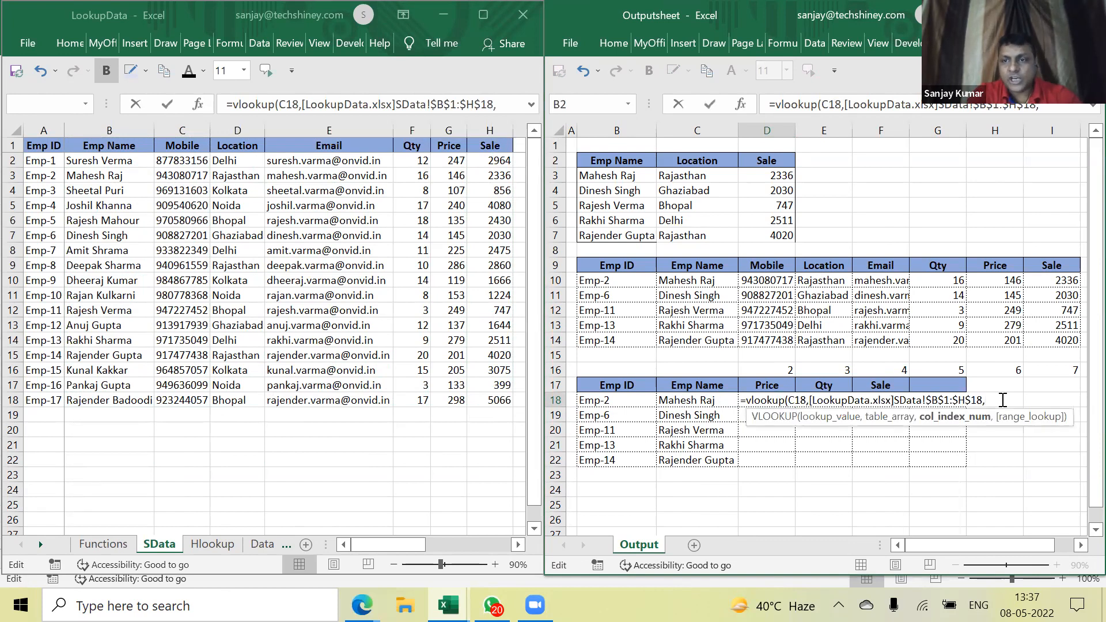
{"action": "type", "text": "matc"}
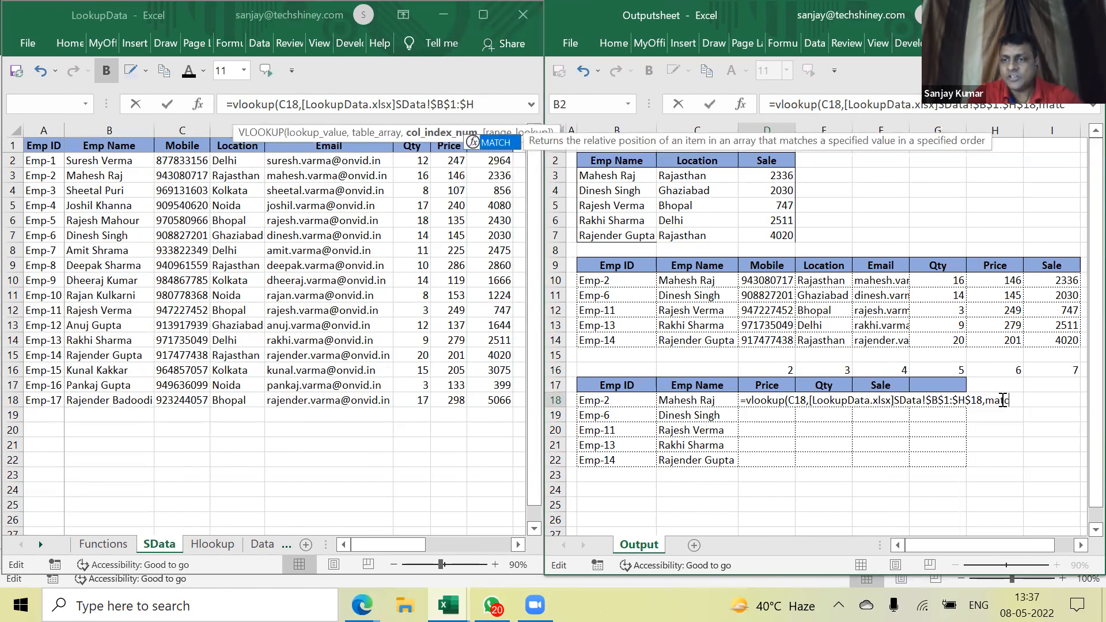
{"action": "type", "text": "h("}
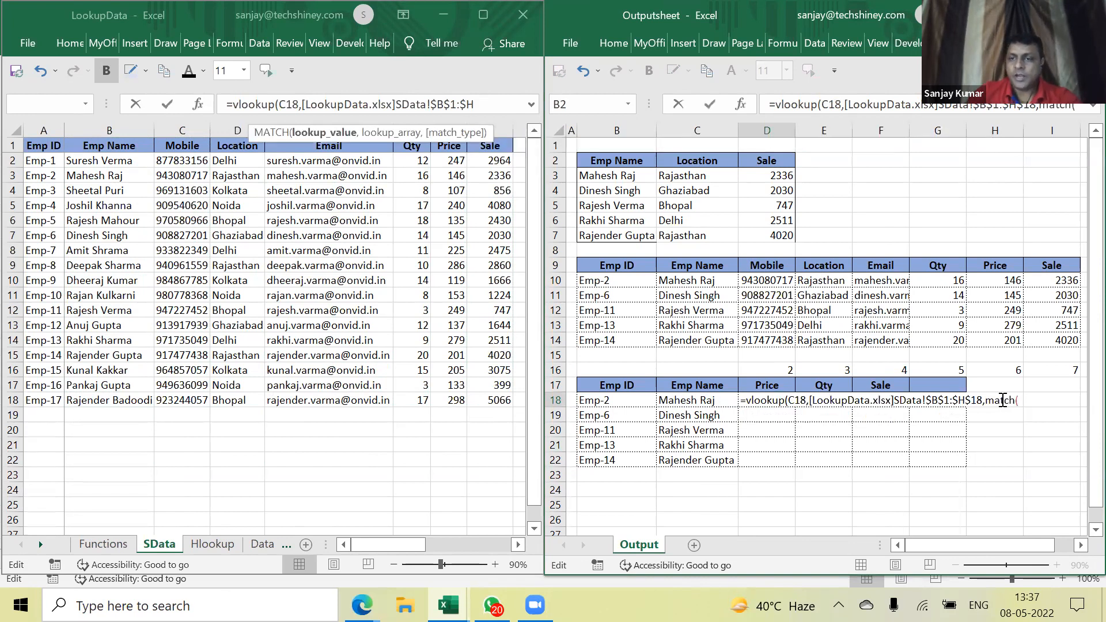
{"action": "left_click", "coordinate": [776, 386]}
{"action": "type", "text": ","}
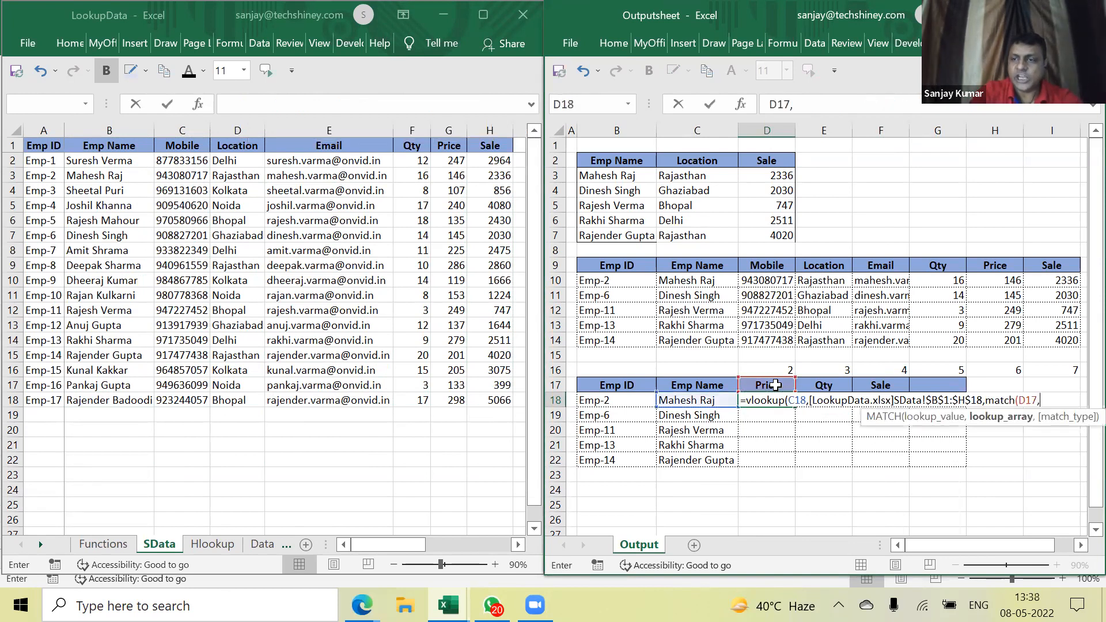
{"action": "left_click", "coordinate": [120, 148]}
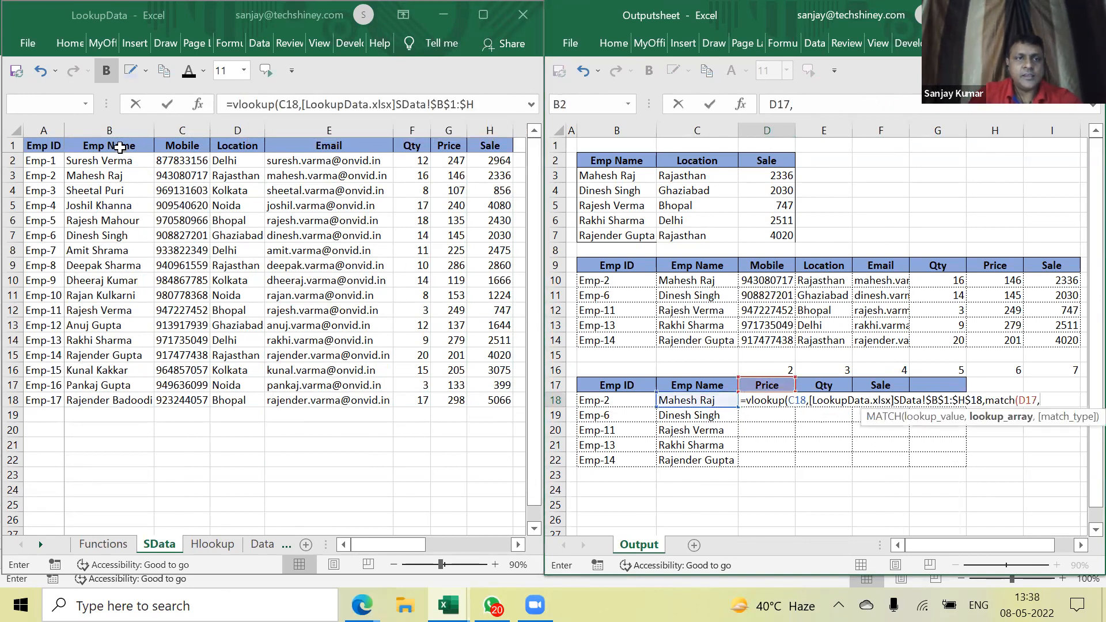
{"action": "left_click_drag", "start_coordinate": [118, 144], "coordinate": [474, 147]}
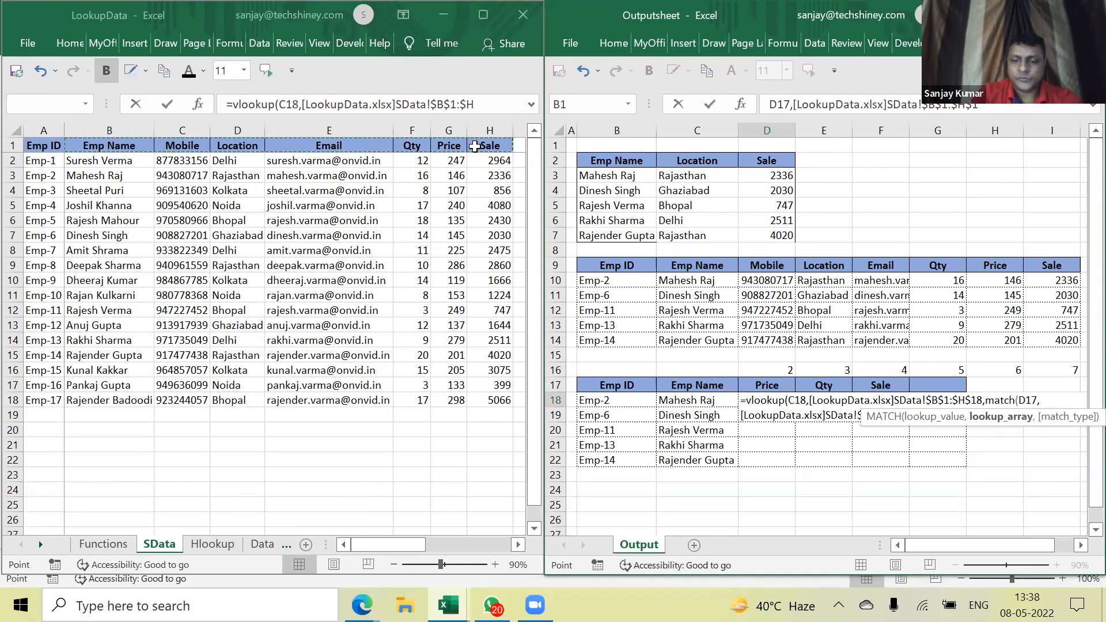
{"action": "type", "text": ",0)"}
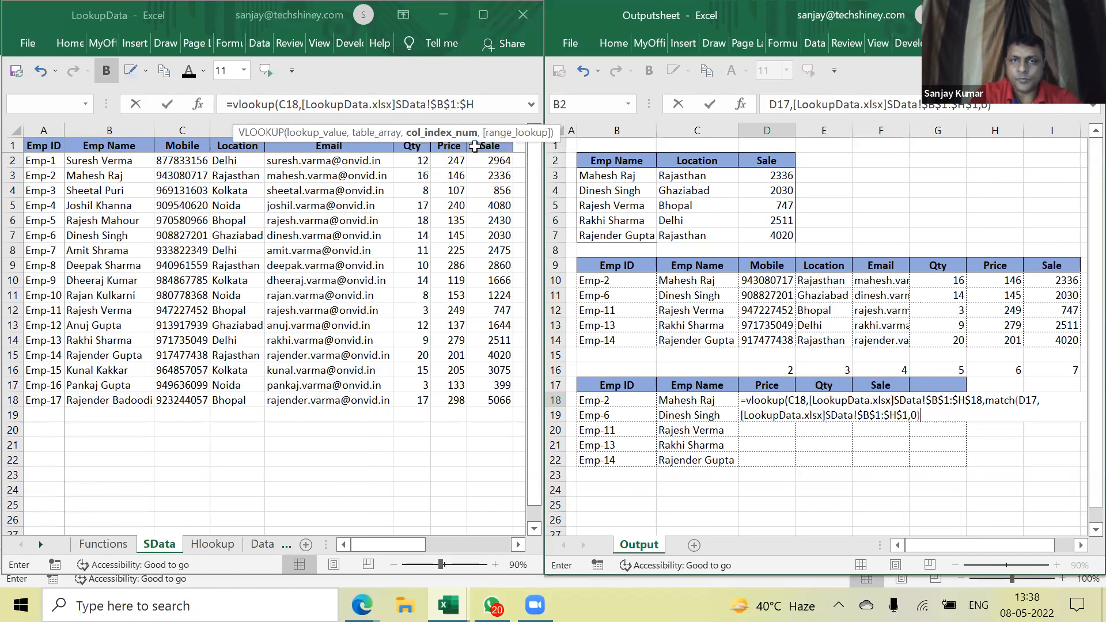
{"action": "type", "text": ",0)"}
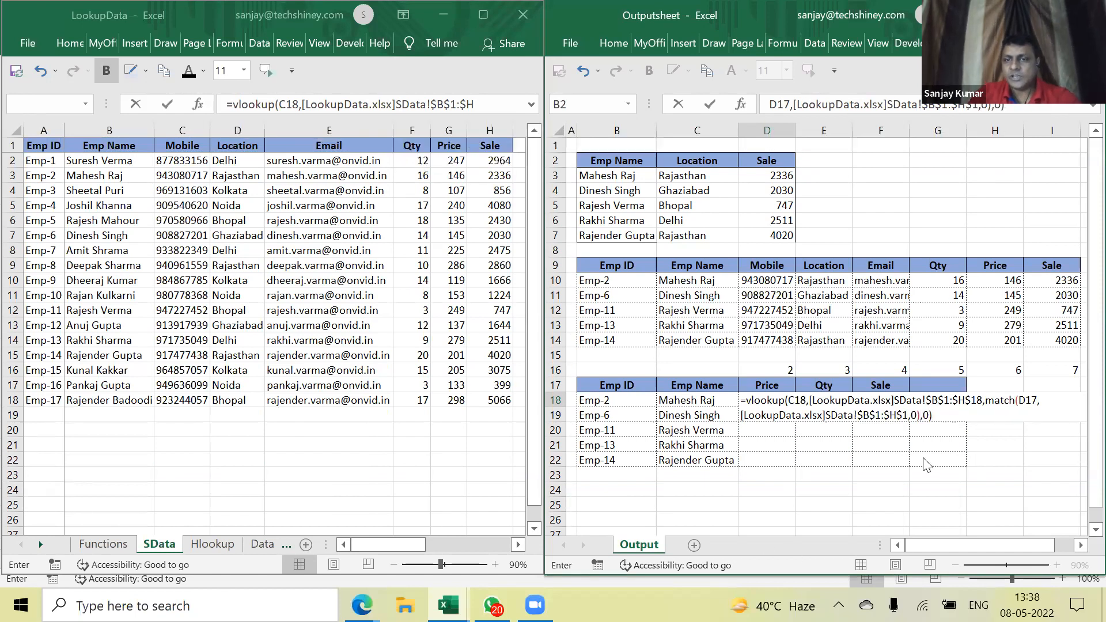
{"action": "key", "text": "Return"}
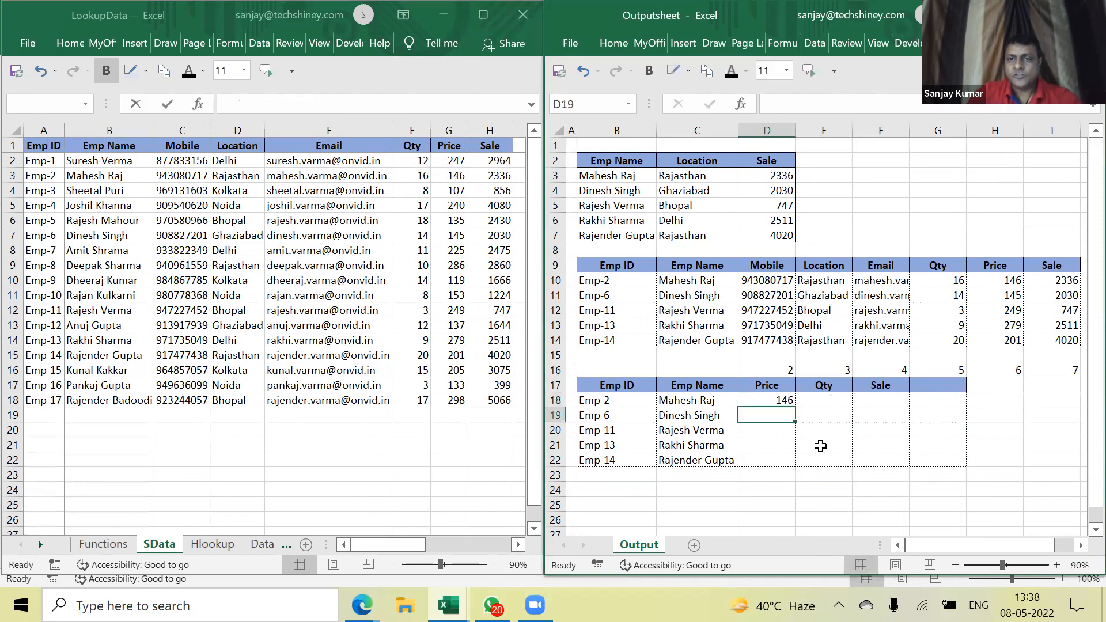
{"action": "left_click", "coordinate": [781, 403]}
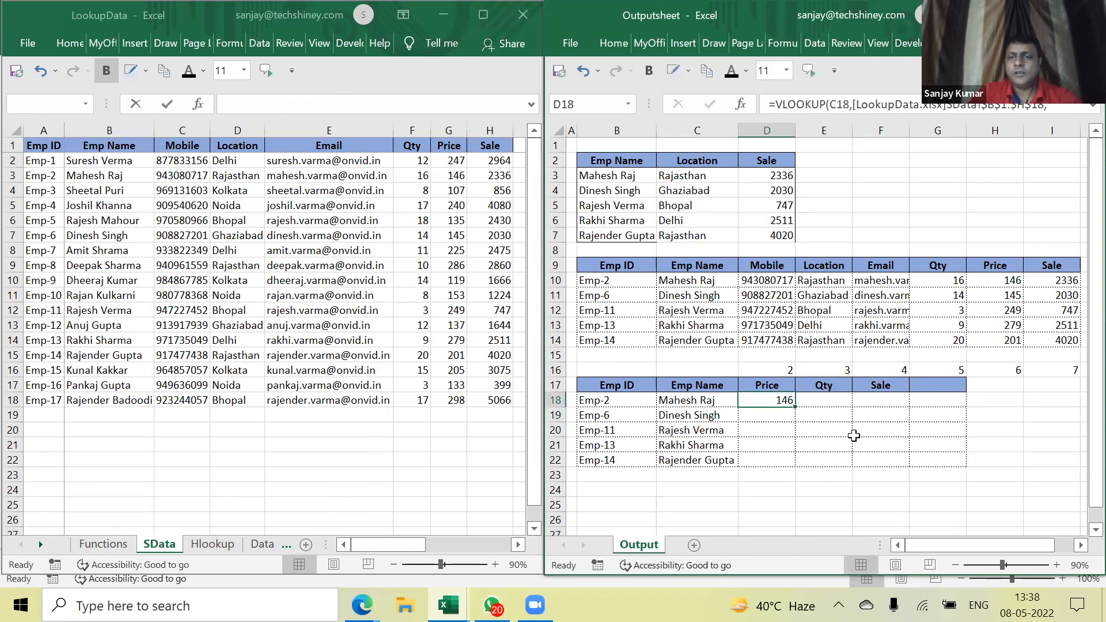
{"action": "key", "text": "super+Up"}
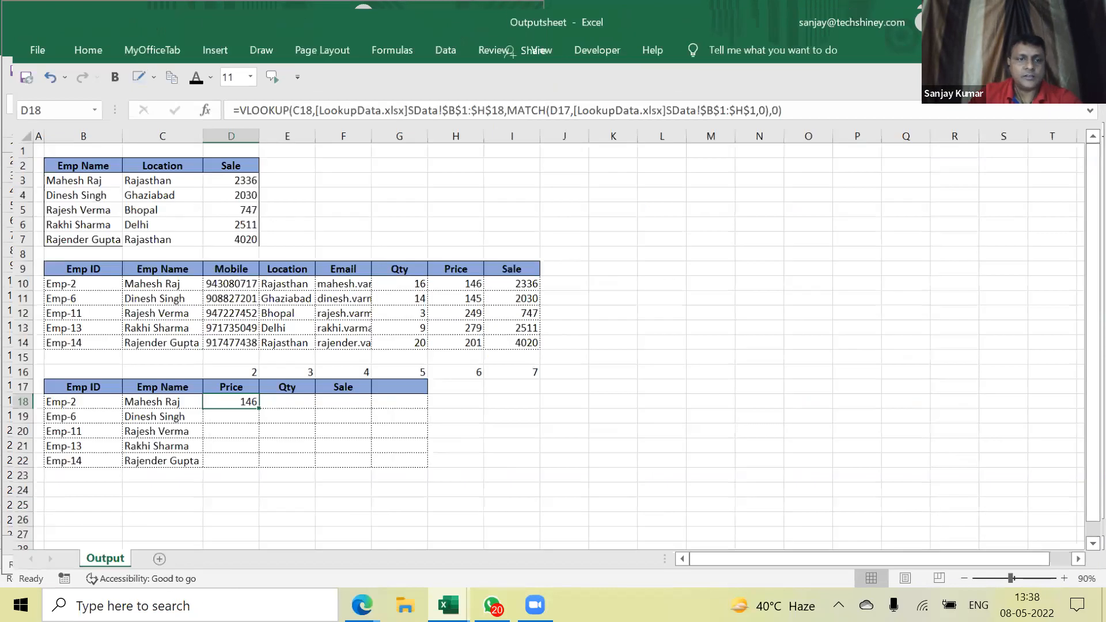
Change D18's lookup value from C18 to $C18 so the employee column stays fixed
{"action": "double_click", "coordinate": [241, 398]}
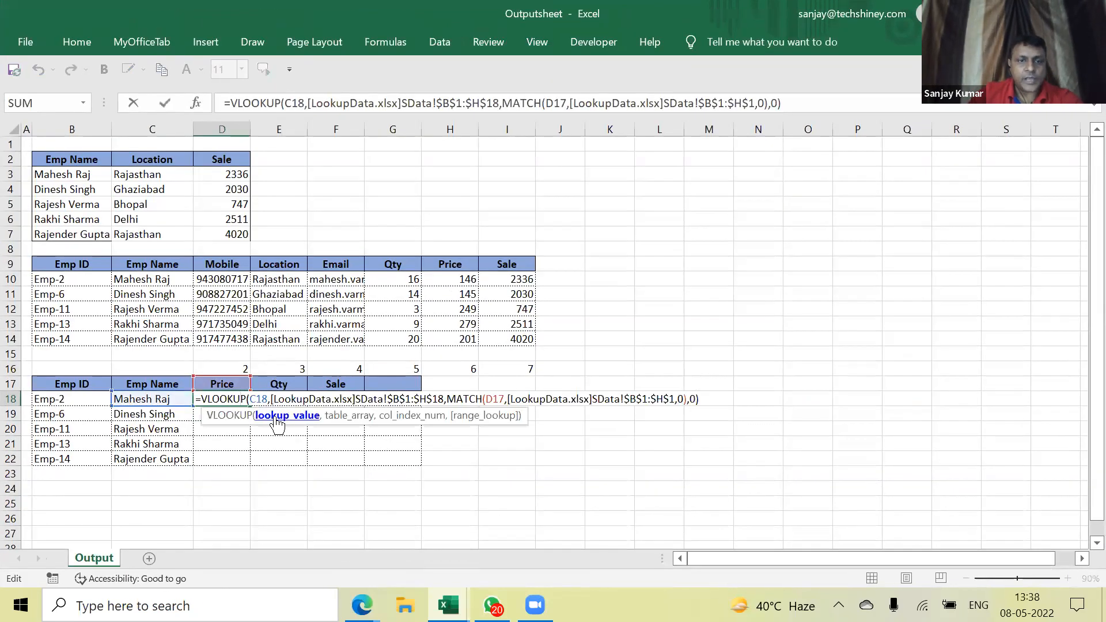
{"action": "left_click", "coordinate": [305, 422]}
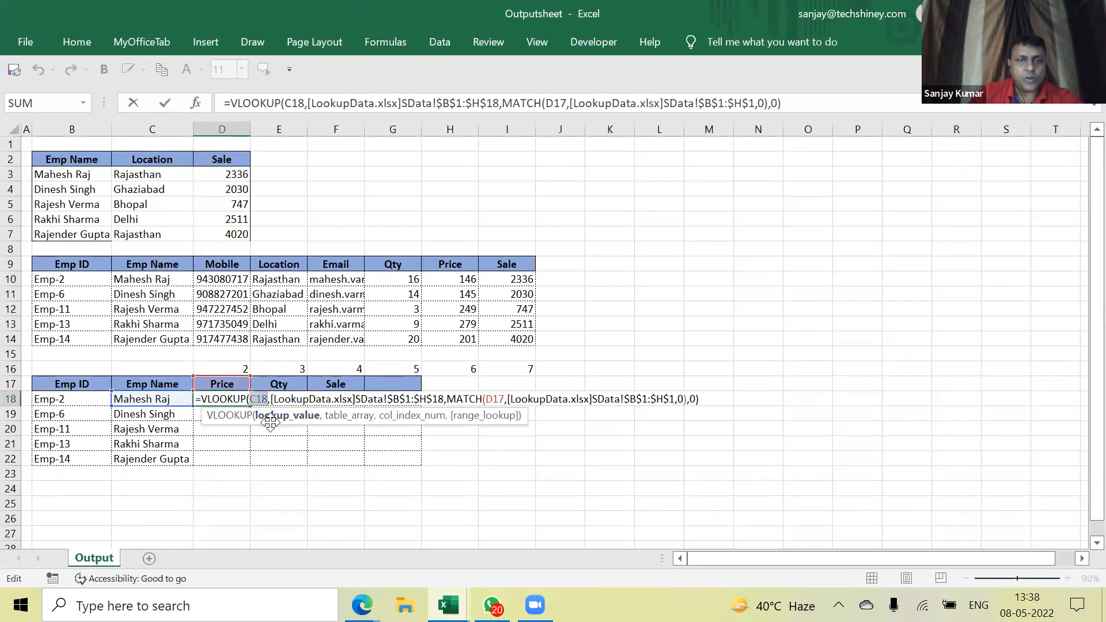
{"action": "left_click", "coordinate": [346, 418]}
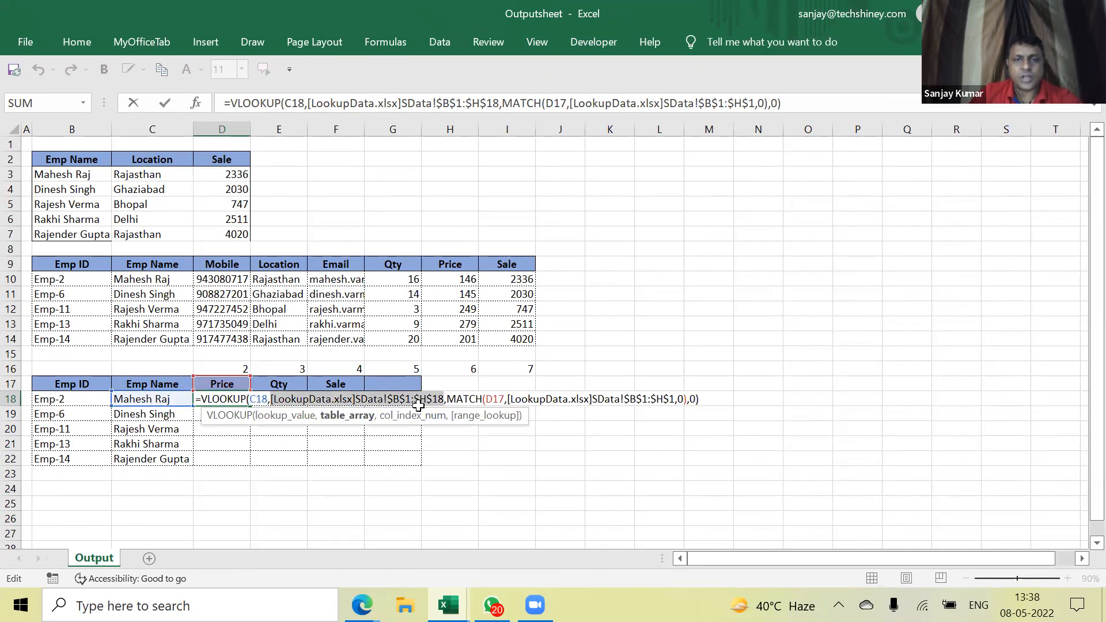
{"action": "left_click", "coordinate": [409, 425]}
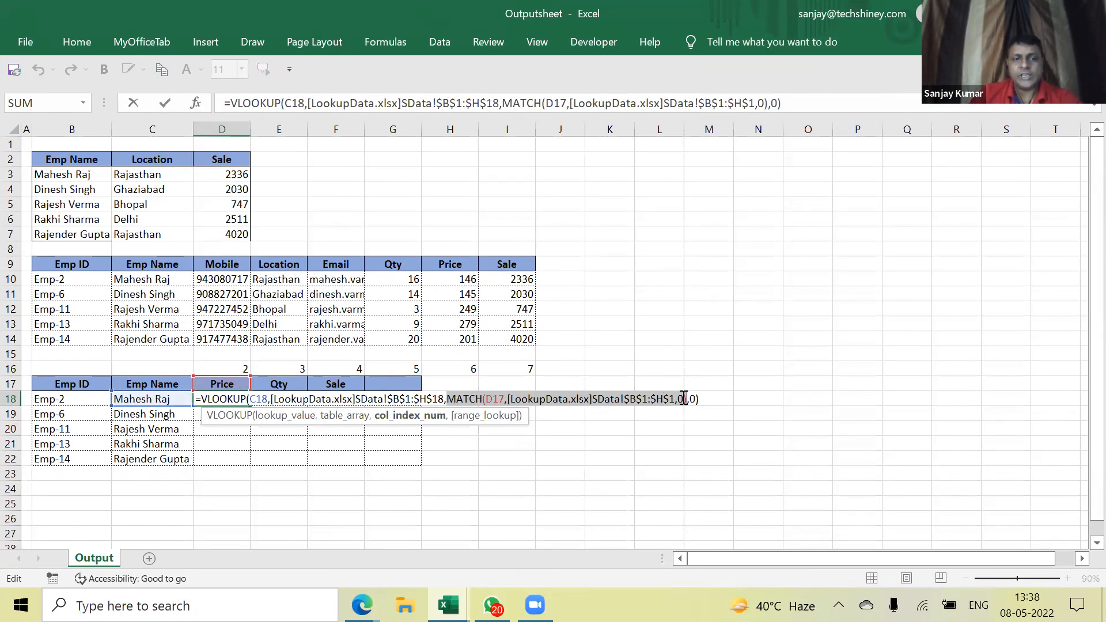
{"action": "left_click", "coordinate": [250, 399]}
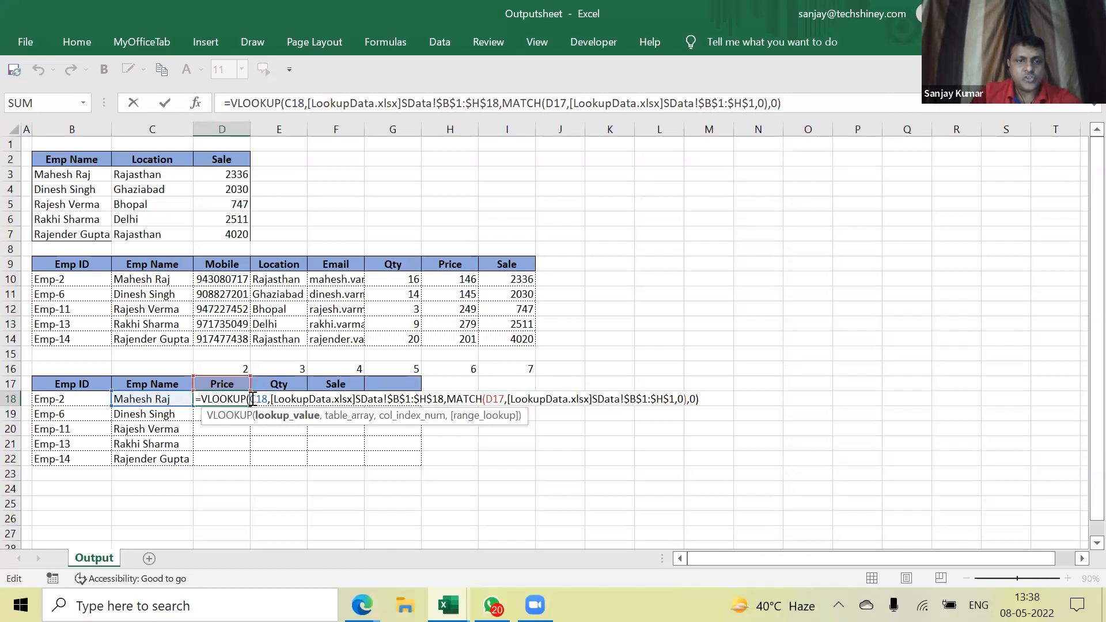
{"action": "type", "text": "$"}
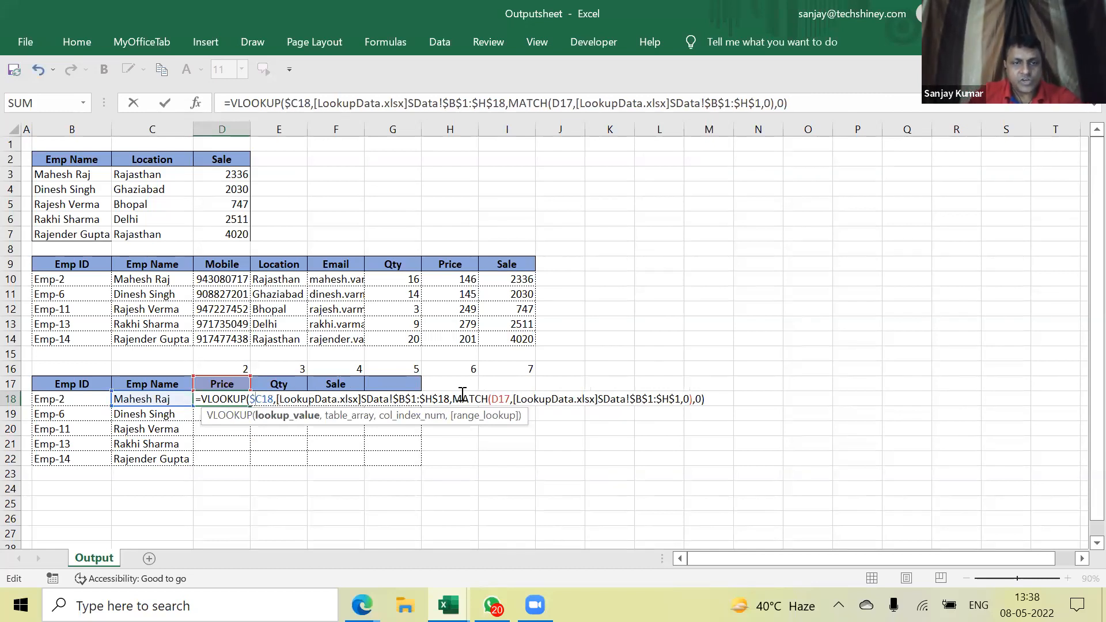
{"action": "key", "text": "Return"}
Copy the D18 formula across to Sale and down through row 22
{"action": "key", "text": "Up"}
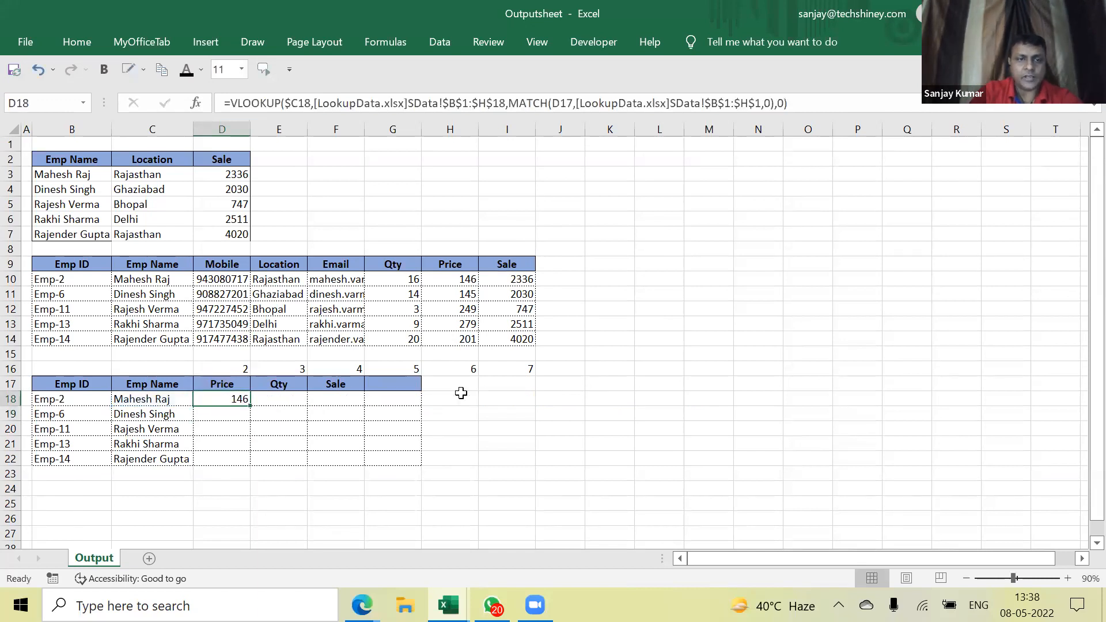
{"action": "key", "text": "shift+Right"}
{"action": "key", "text": "shift+Right"}
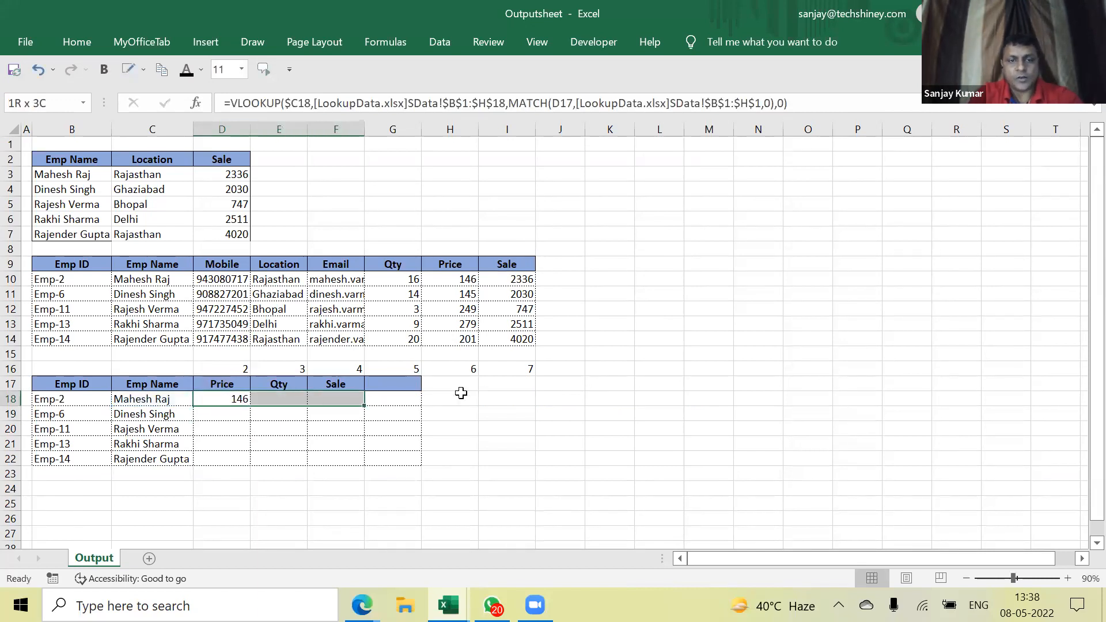
{"action": "key", "text": "ctrl+r"}
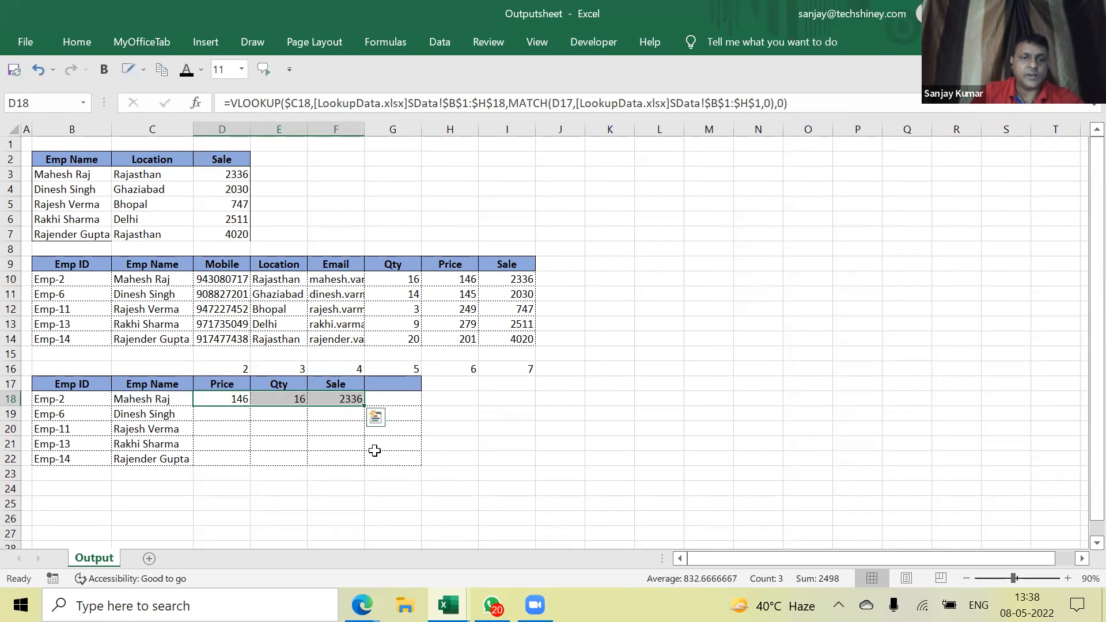
{"action": "left_click_drag", "start_coordinate": [364, 408], "coordinate": [365, 463]}
Inspect D18 and D19 formulas to see the MATCH header reference shifting off row 17
{"action": "left_click", "coordinate": [236, 399]}
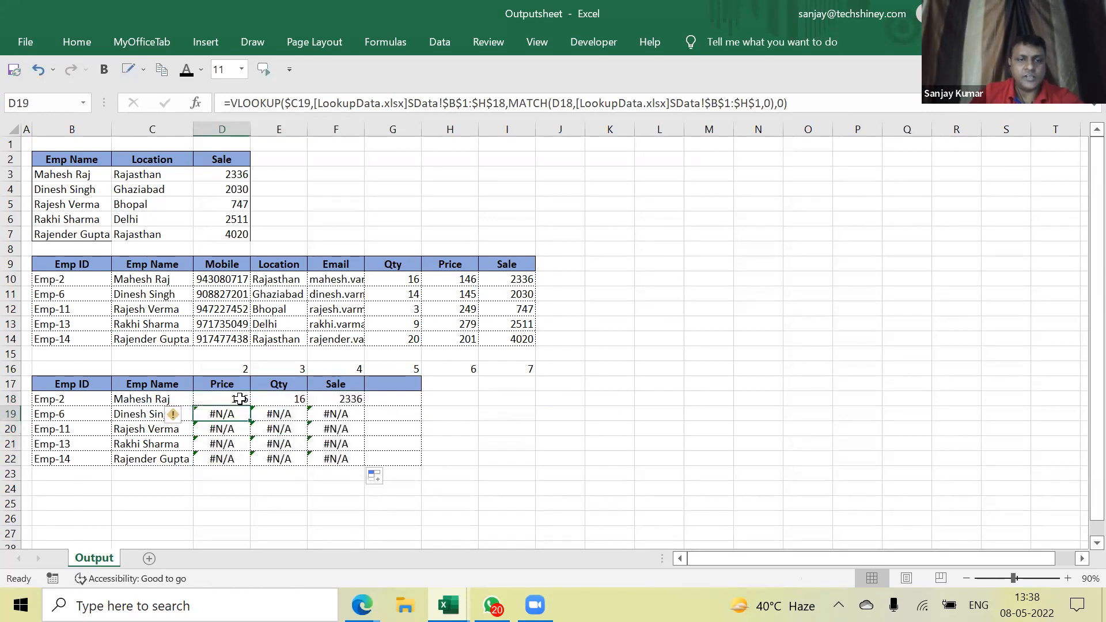
{"action": "double_click", "coordinate": [241, 399]}
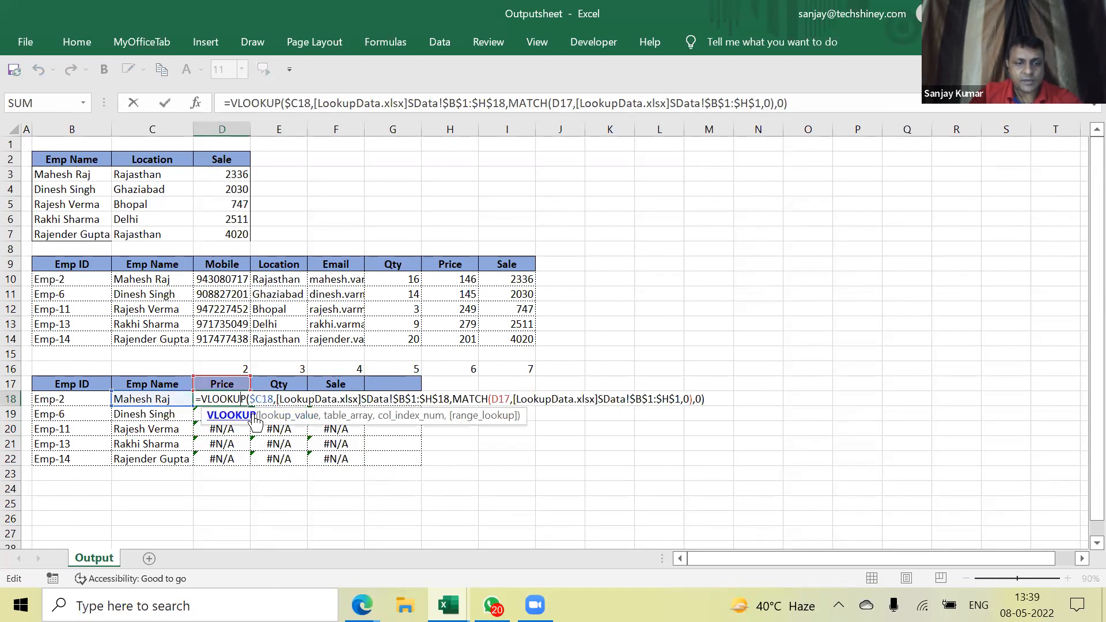
{"action": "key", "text": "Return"}
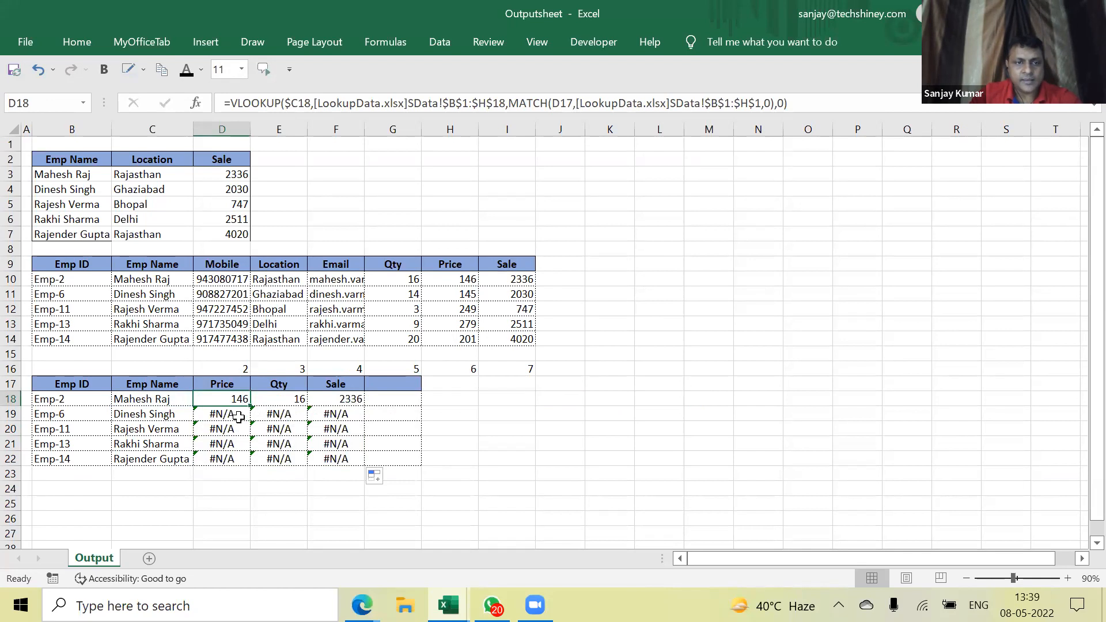
{"action": "key", "text": "F2"}
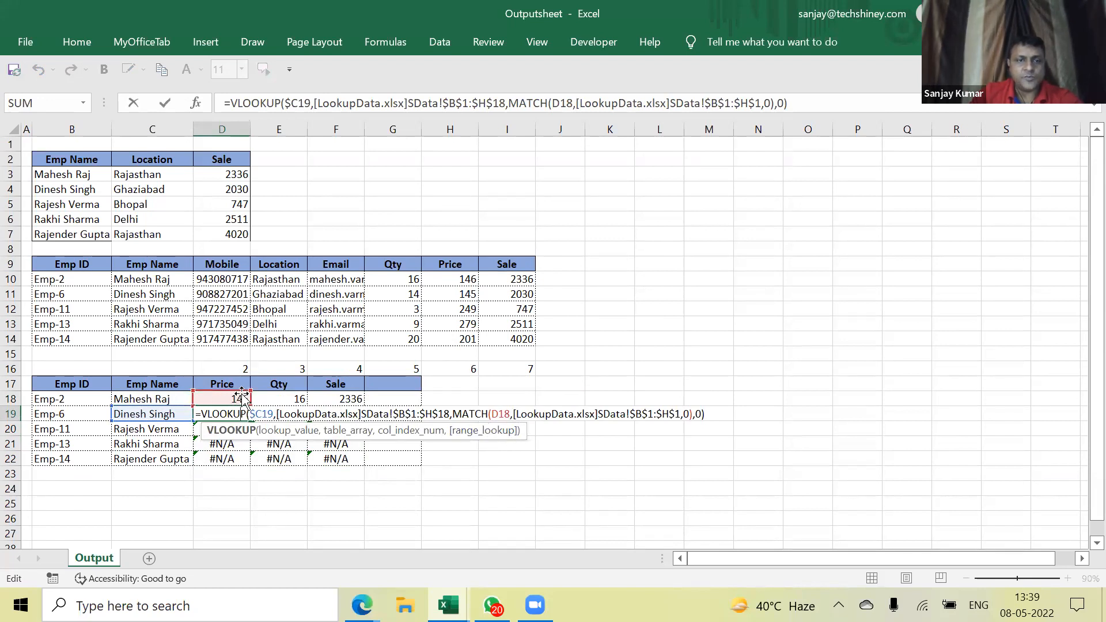
{"action": "left_click_drag", "start_coordinate": [243, 397], "coordinate": [240, 383]}
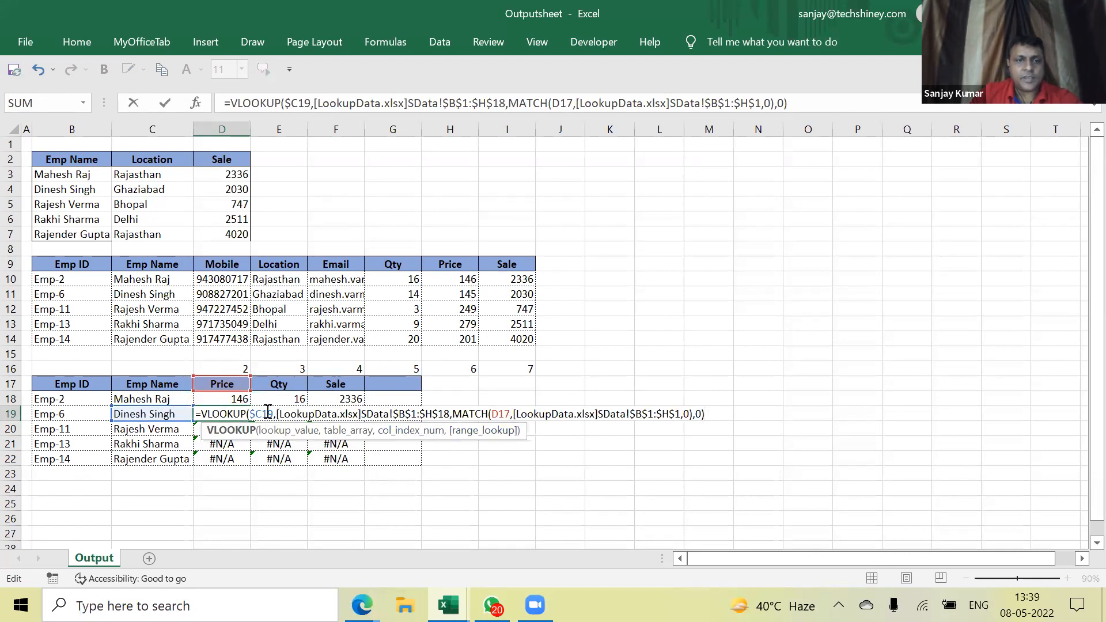
{"action": "key", "text": "Escape"}
Insert $ in D18's MATCH header reference to make it D$17
{"action": "double_click", "coordinate": [228, 399]}
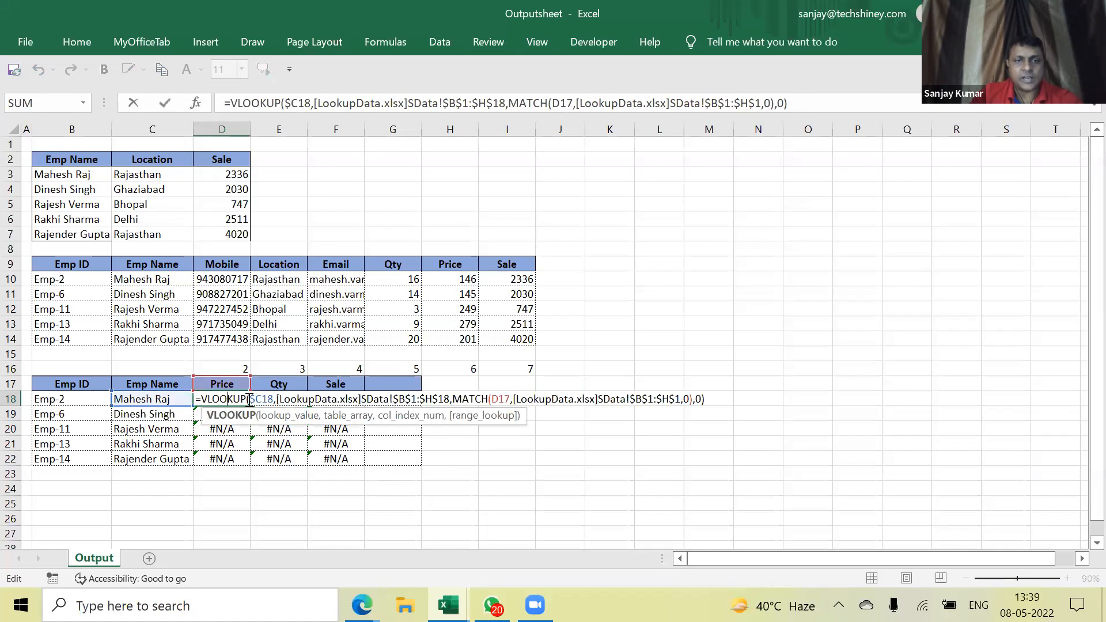
{"action": "left_click", "coordinate": [503, 399]}
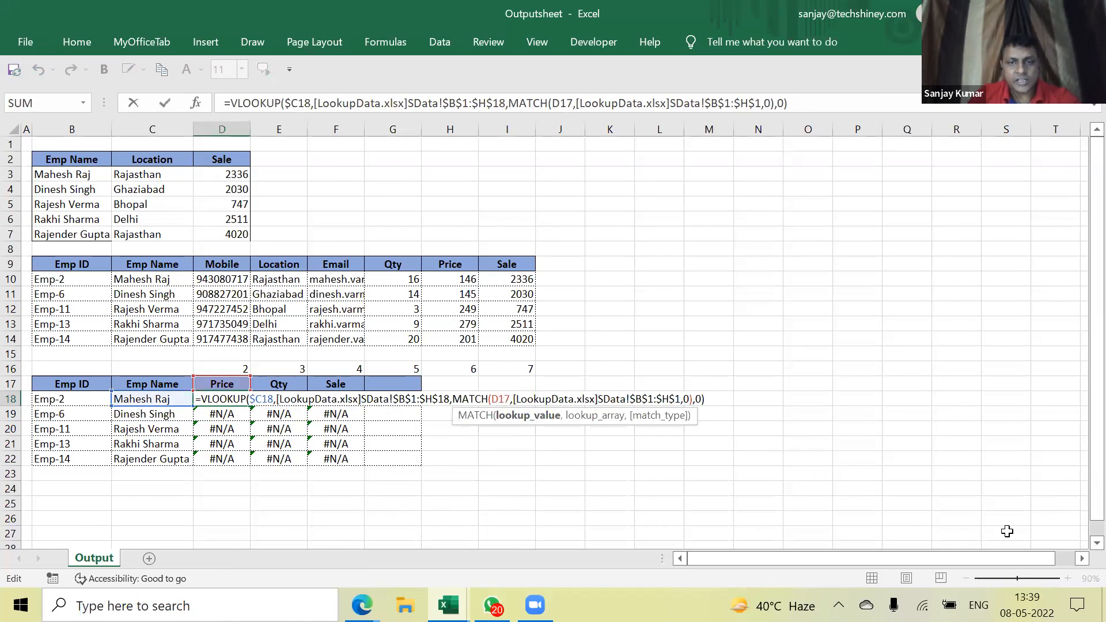
{"action": "type", "text": "$"}
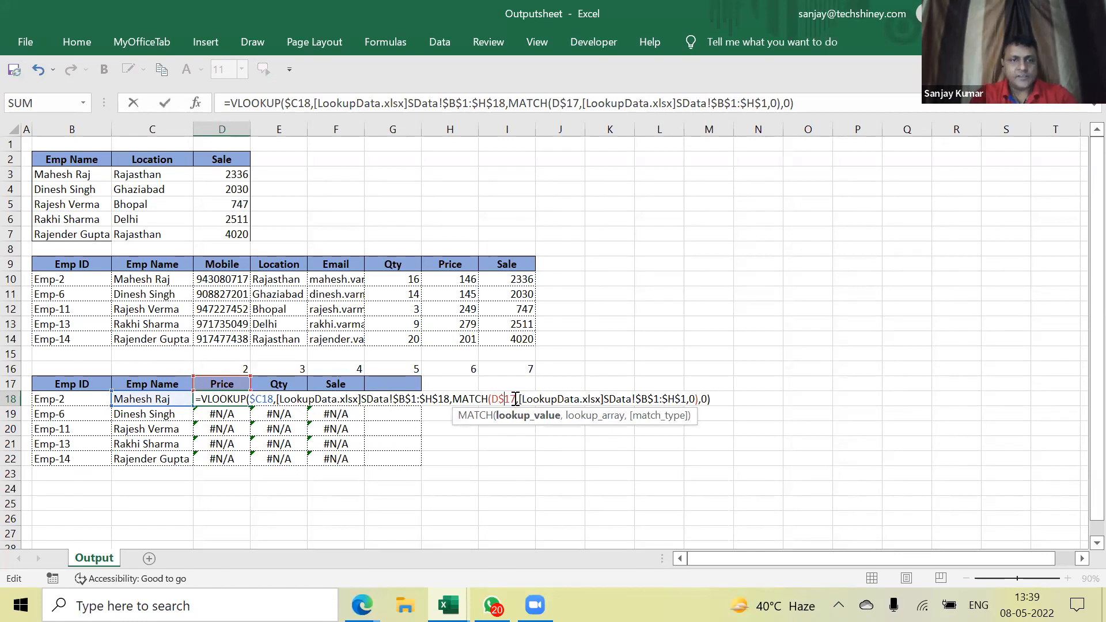
Paste the corrected D18 formula over D18:F22, replacing all #N/A with real values
{"action": "key", "text": "ctrl+Return"}
{"action": "key", "text": "ctrl+c"}
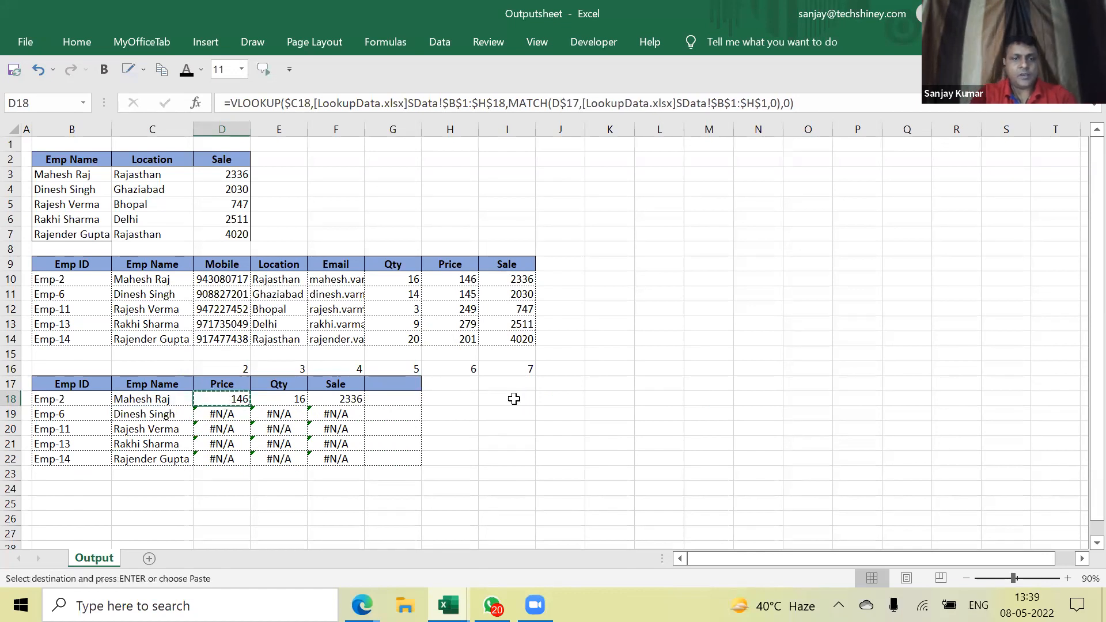
{"action": "key", "text": "shift+Right"}
{"action": "key", "text": "shift+Right"}
{"action": "key", "text": "shift+Down"}
{"action": "key", "text": "shift+Down"}
{"action": "key", "text": "shift+Down"}
{"action": "key", "text": "shift+Down"}
{"action": "key", "text": "ctrl+v"}
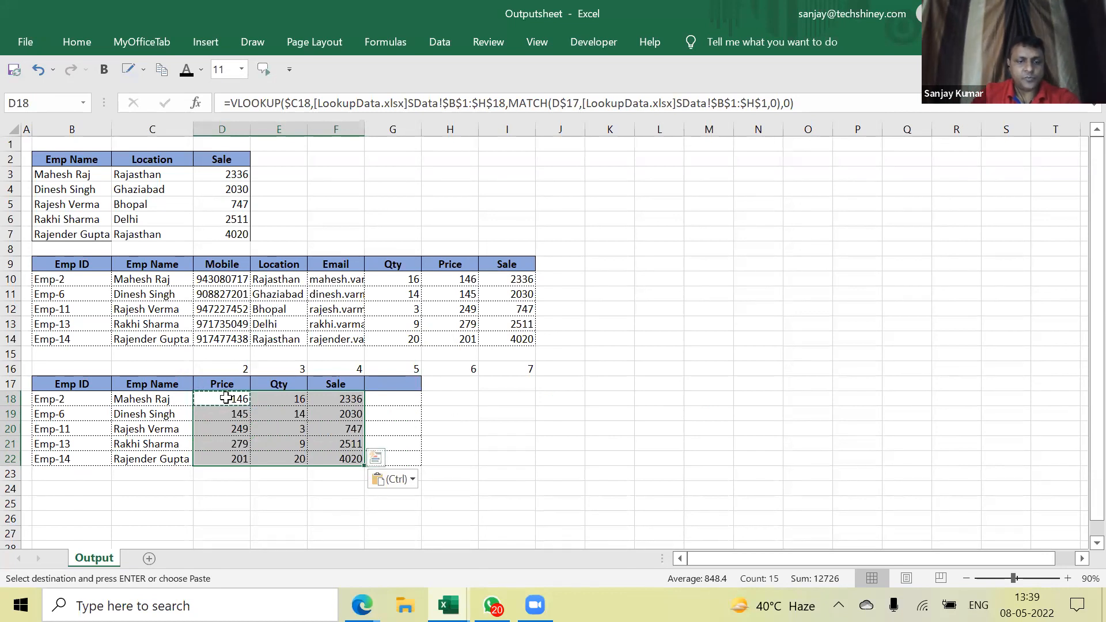
{"action": "key", "text": "Escape"}
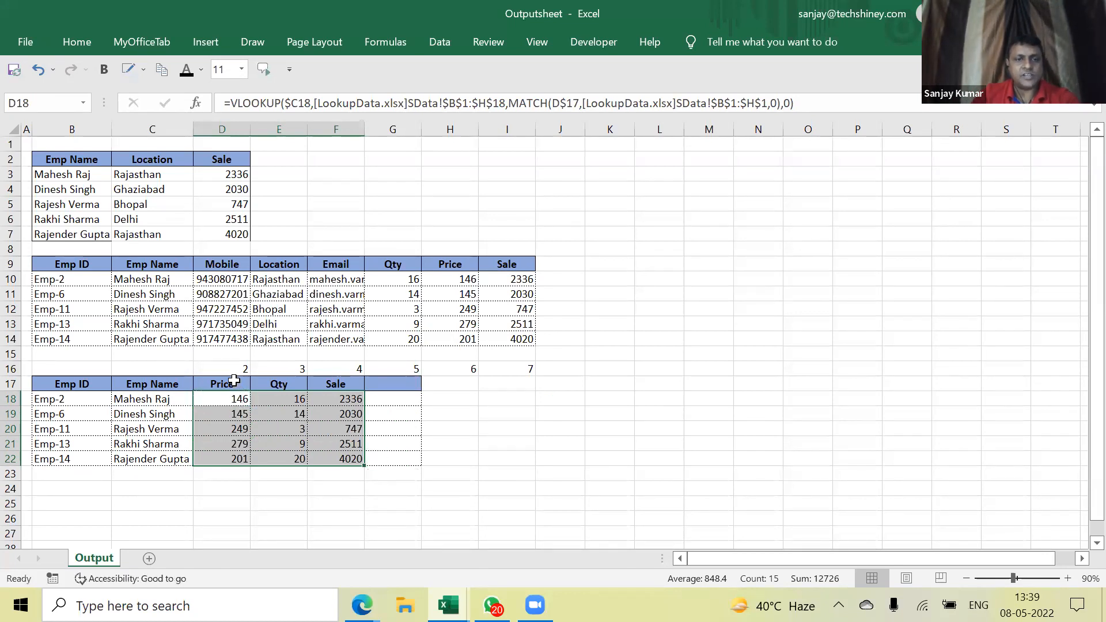
{"action": "left_click", "coordinate": [234, 384]}
Retitle D17 as Sale and F17 as Price, giving Sale 2336, Qty 16, Price 146
{"action": "type", "text": "Sale"}
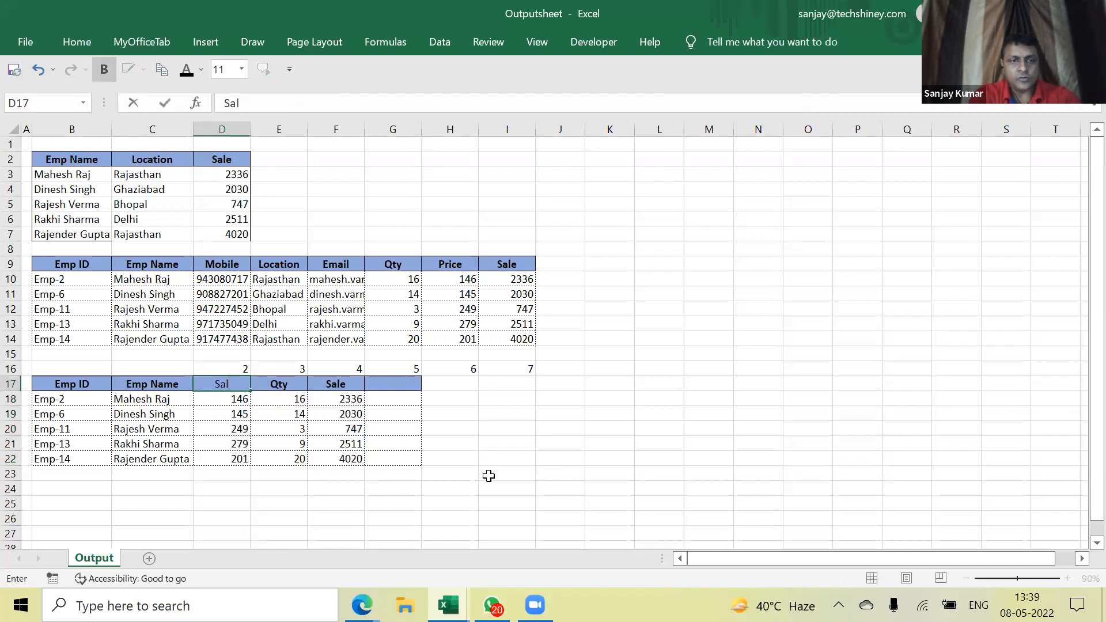
{"action": "key", "text": "Return"}
{"action": "key", "text": "Up"}
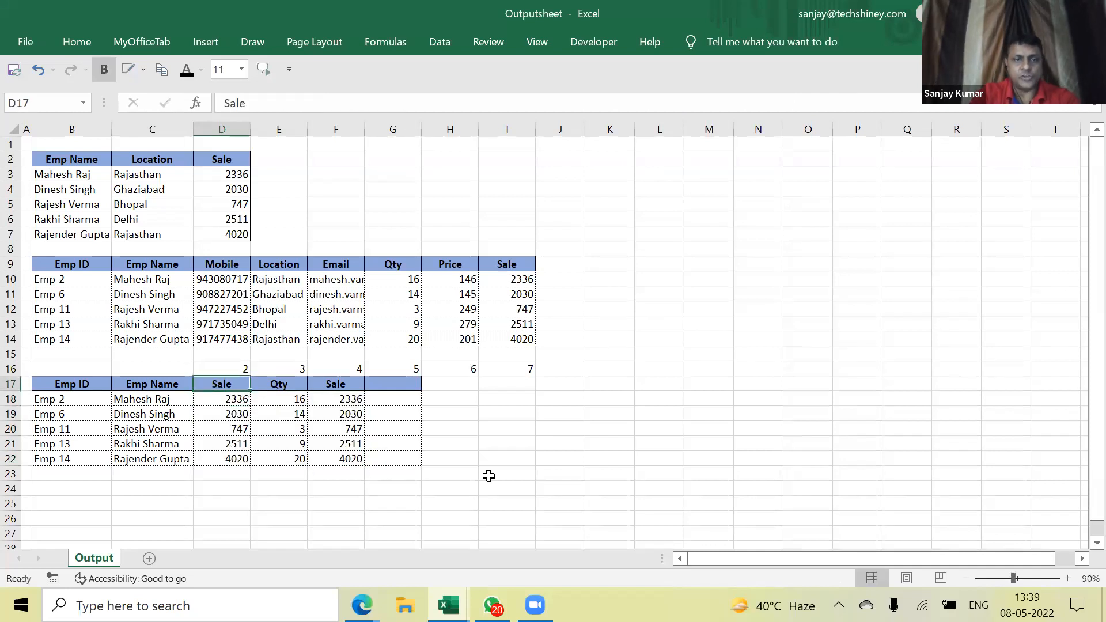
{"action": "key", "text": "Right"}
{"action": "key", "text": "Right"}
{"action": "type", "text": "Price"}
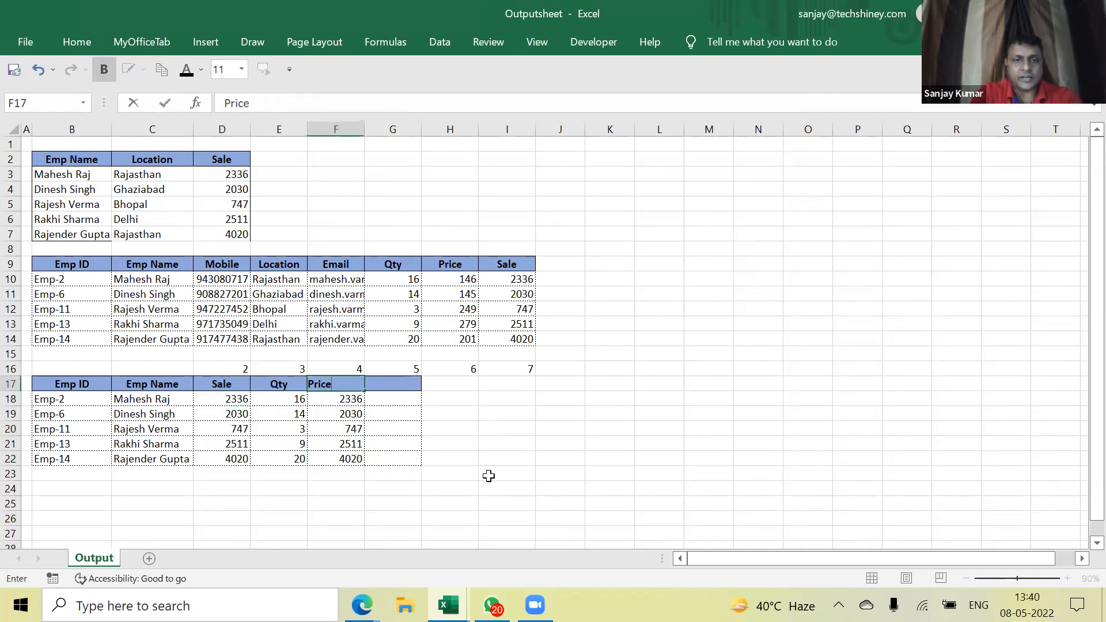
{"action": "key", "text": "Return"}
{"action": "key", "text": "Left"}
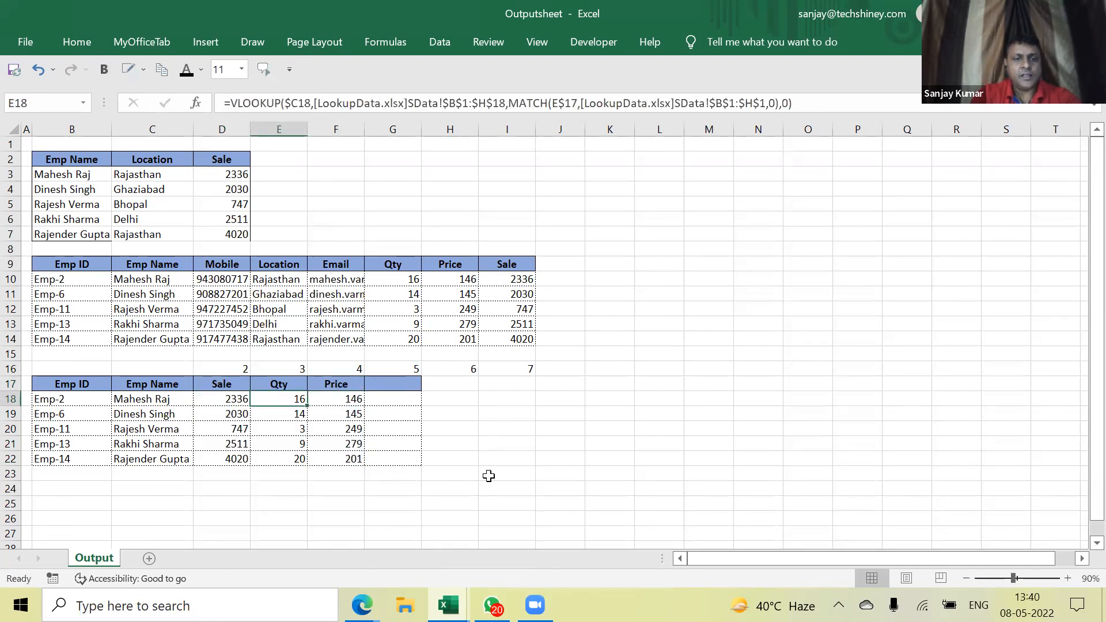
{"action": "key", "text": "Up"}
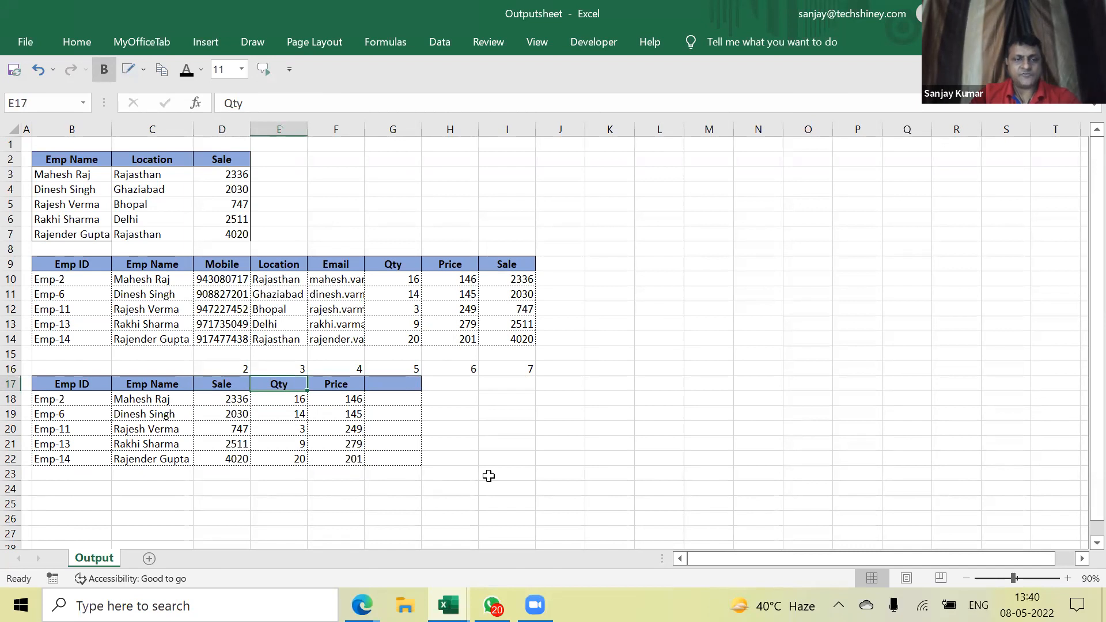
{"action": "double_click", "coordinate": [230, 400]}
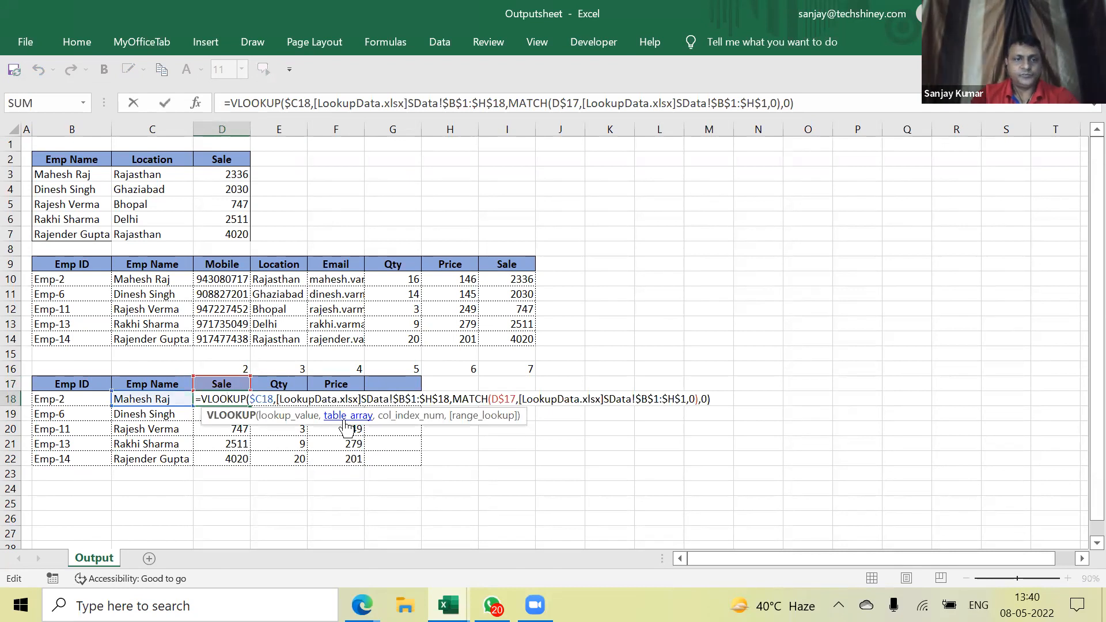
{"action": "key", "text": "Return"}
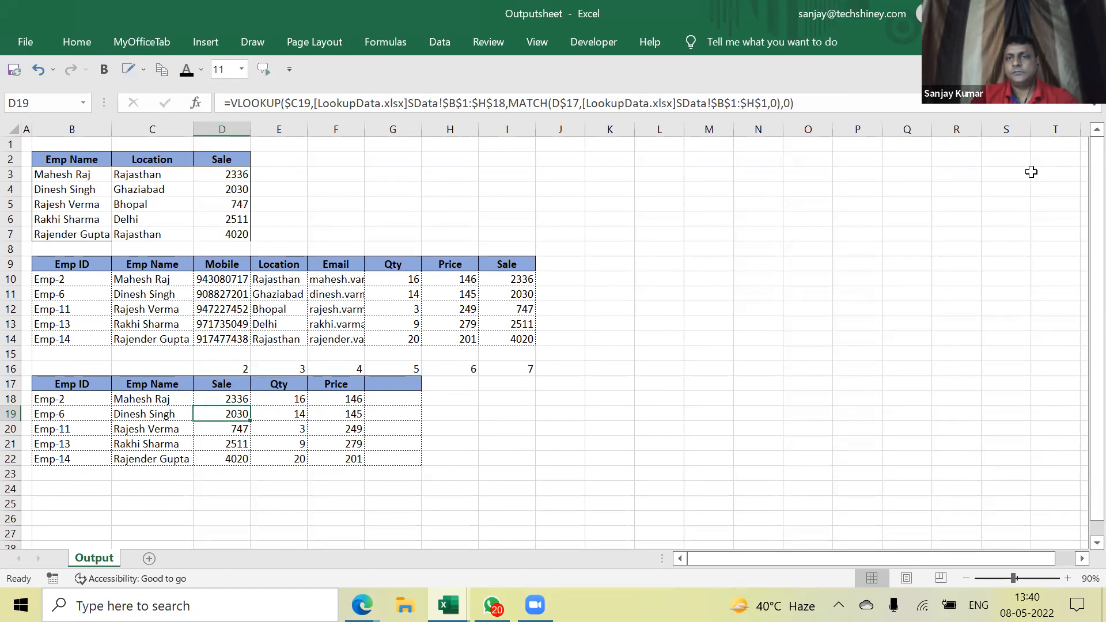
{"action": "left_click", "coordinate": [1079, 471]}
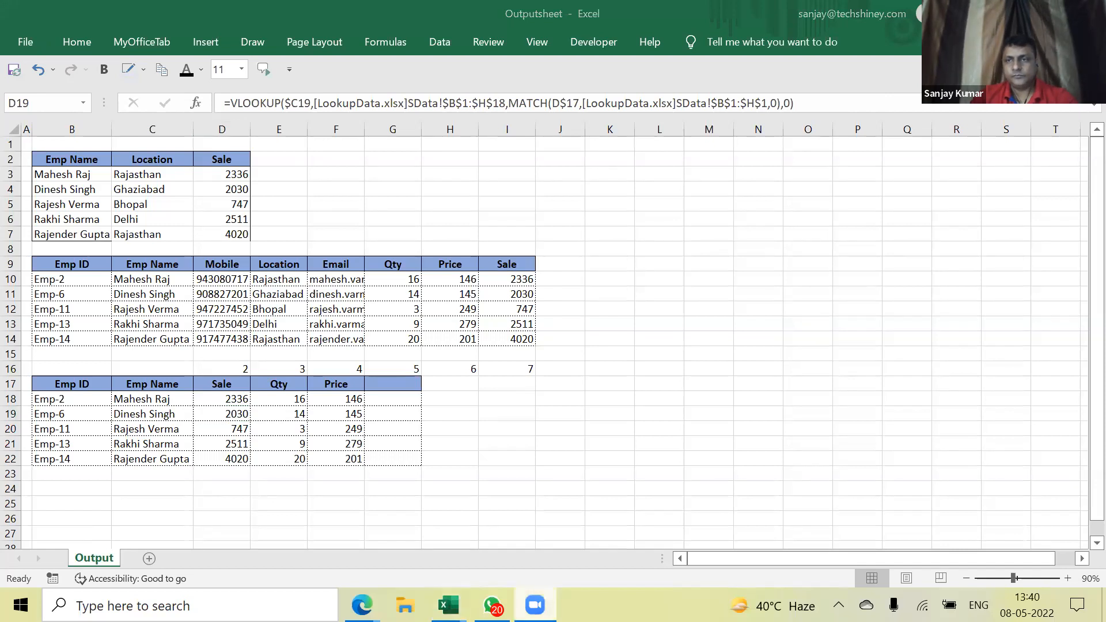
{"action": "right_click", "coordinate": [535, 605]}
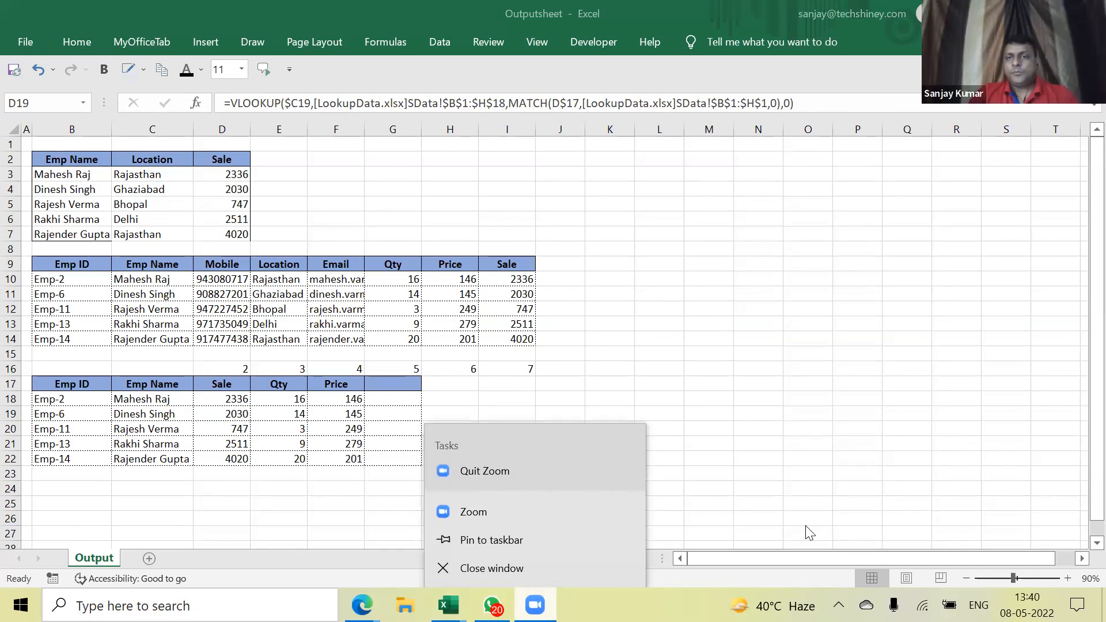
{"action": "left_click", "coordinate": [594, 343]}
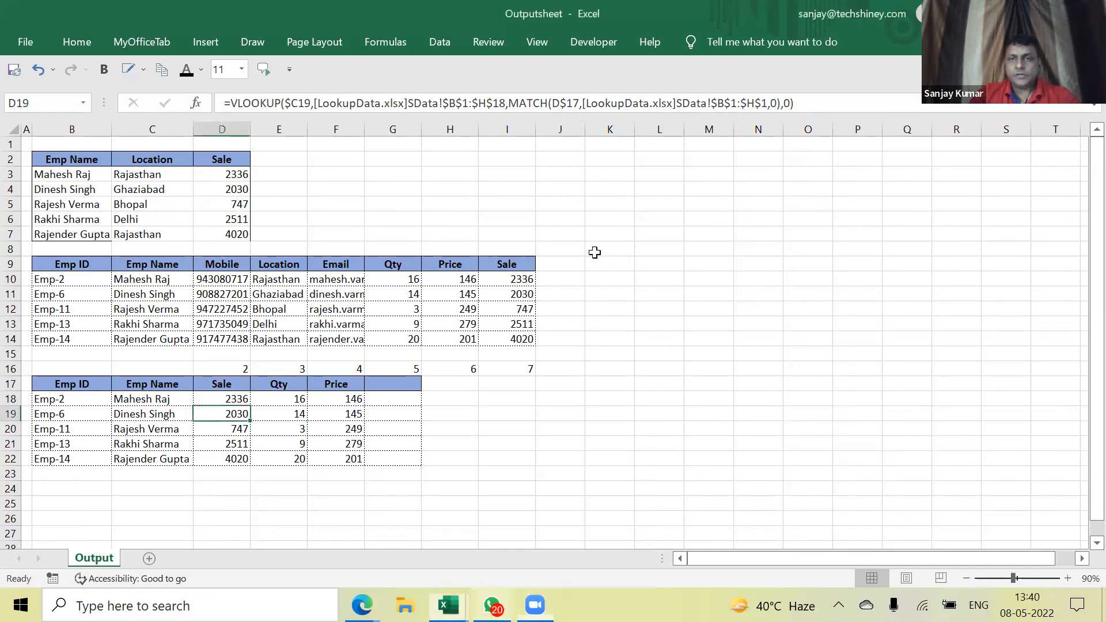
{"action": "left_click", "coordinate": [238, 399]}
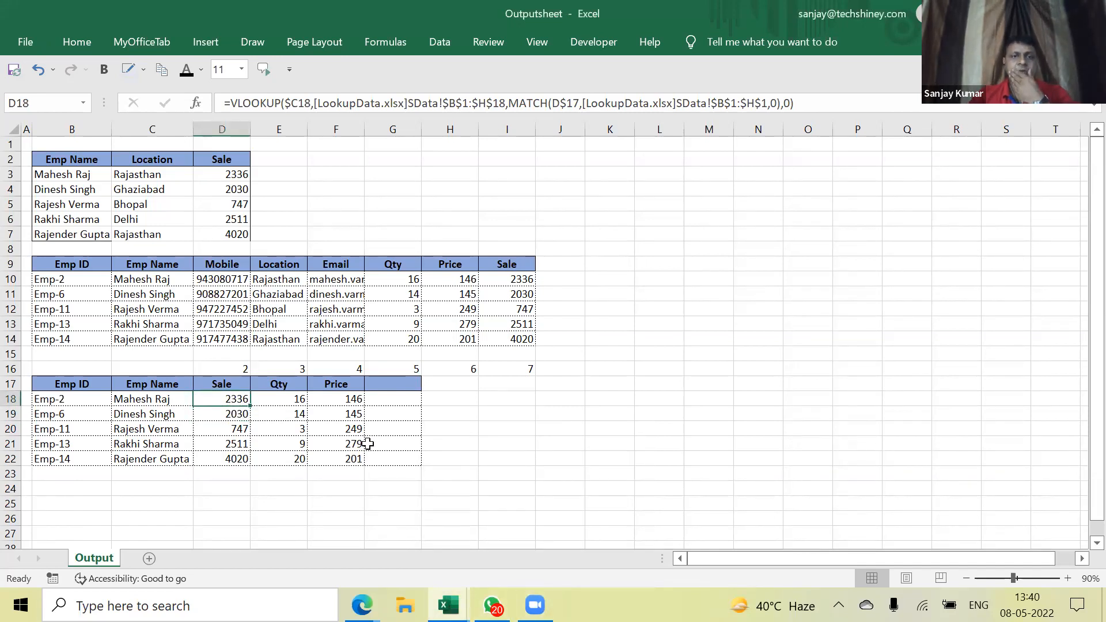
{"action": "left_click", "coordinate": [240, 363]}
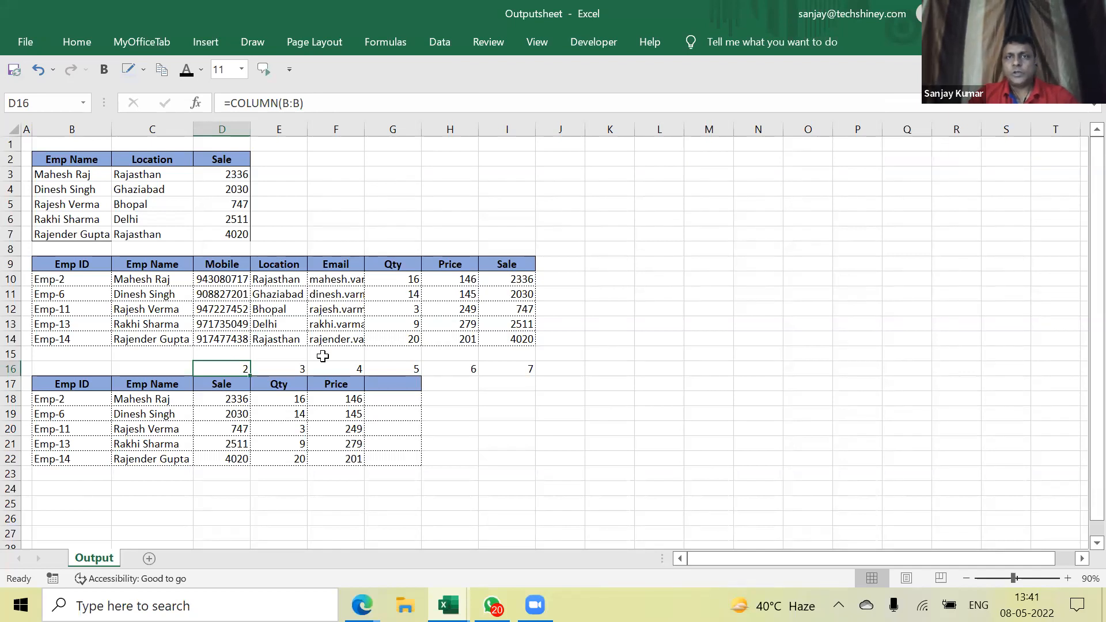
Return to Outputsheet and preview the open workbooks LookupData, Outputsheet and Book3
{"action": "left_click", "coordinate": [603, 91]}
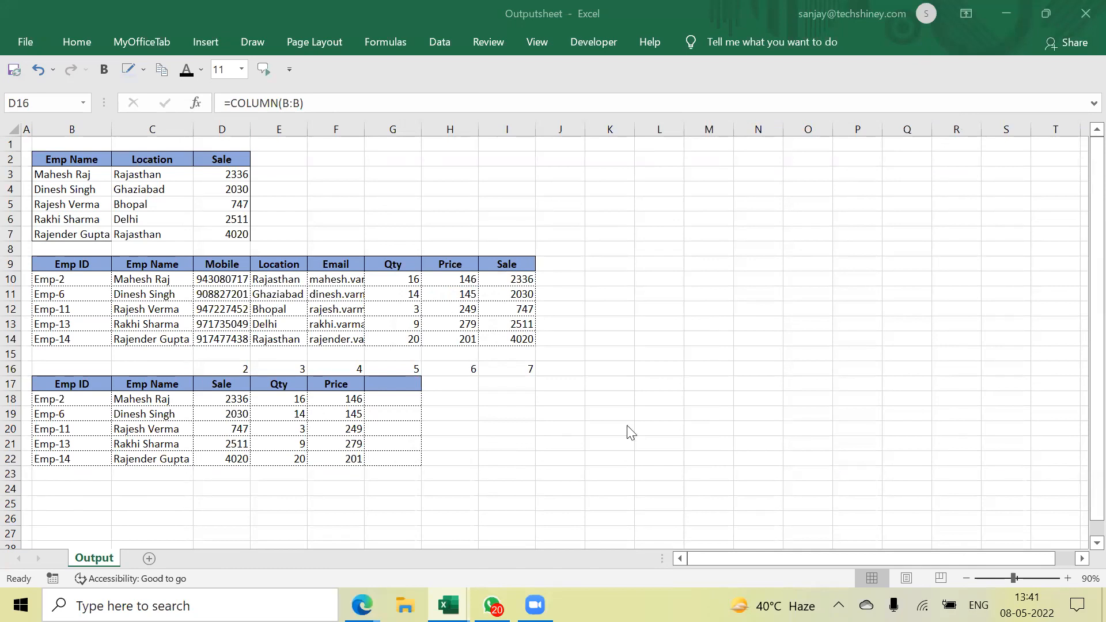
{"action": "left_click", "coordinate": [259, 294]}
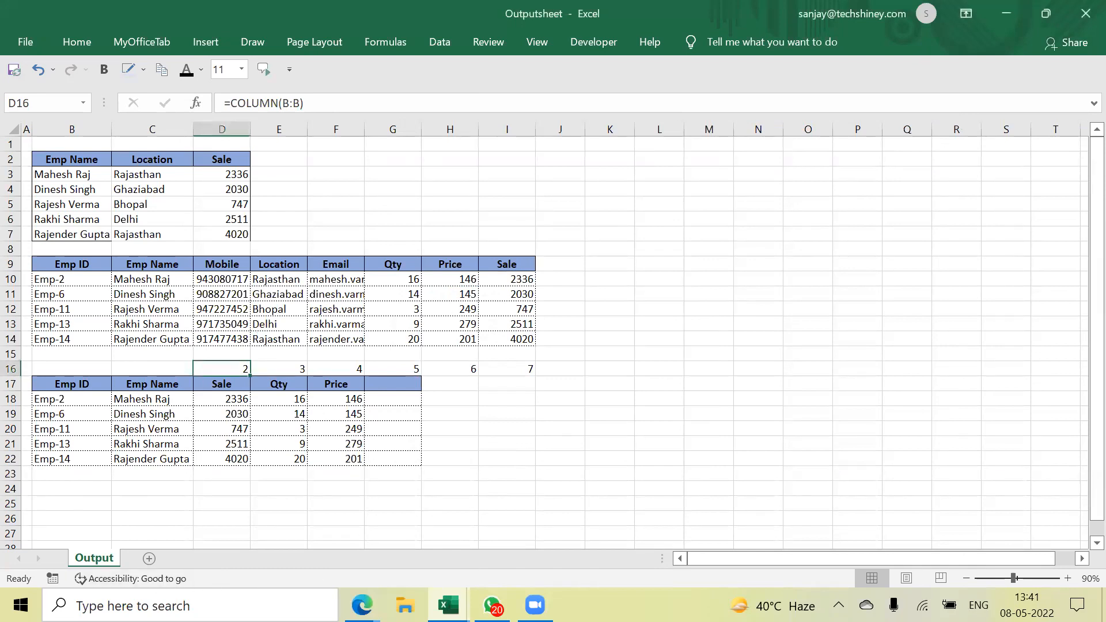
{"action": "left_click", "coordinate": [448, 605]}
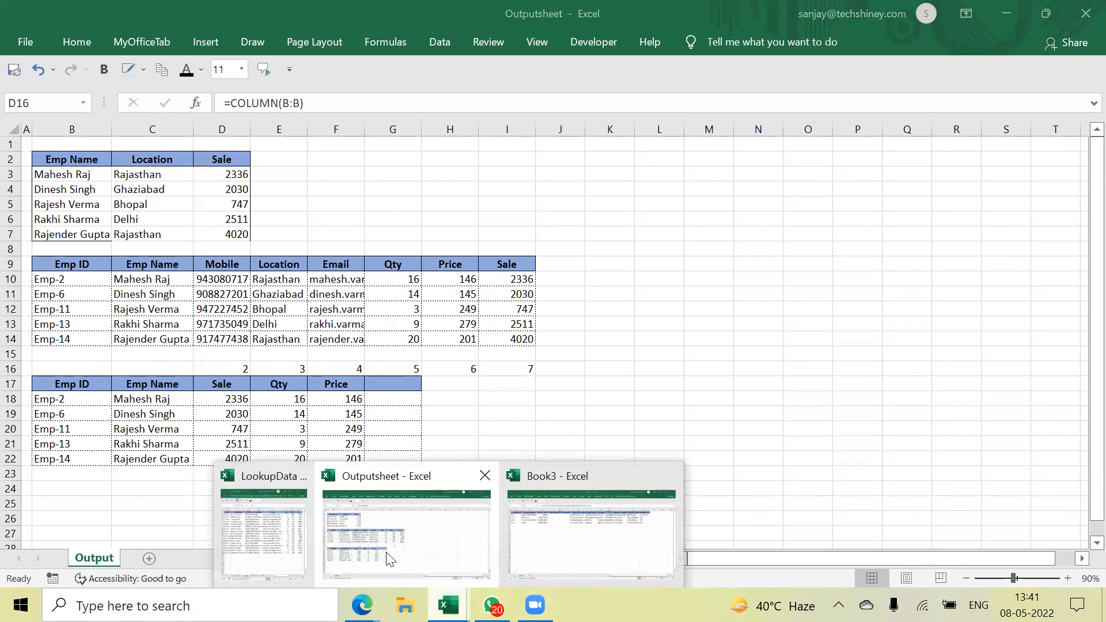
Glance at LookupData's INDEX summary, then bring Book3's VLOOKUP-filled company table forward
{"action": "left_click", "coordinate": [267, 544]}
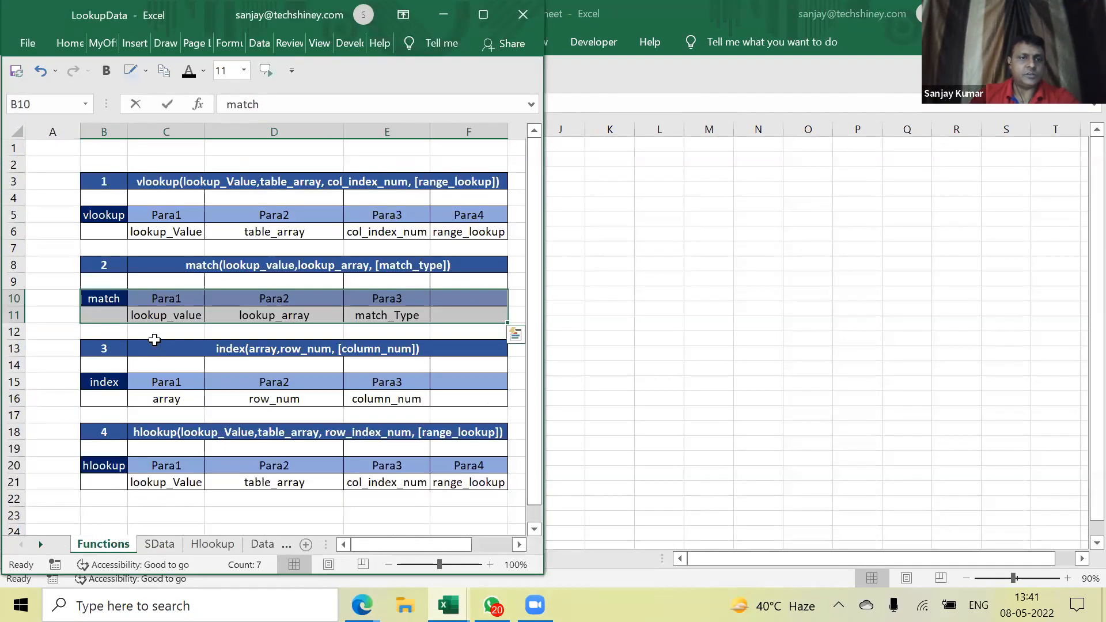
{"action": "left_click", "coordinate": [101, 383]}
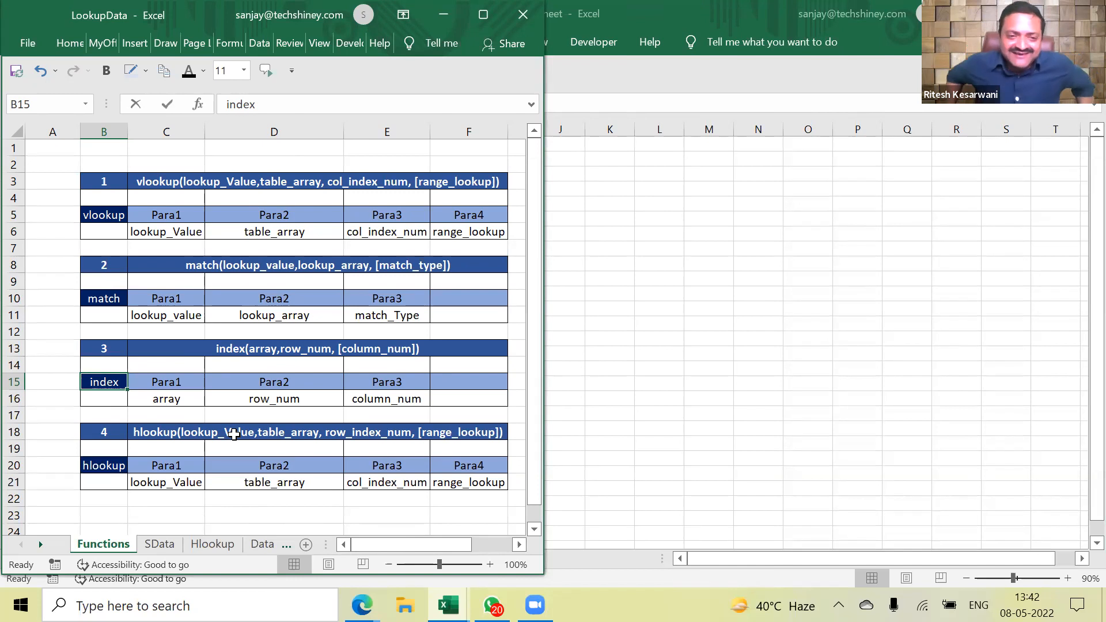
{"action": "left_click", "coordinate": [536, 605]}
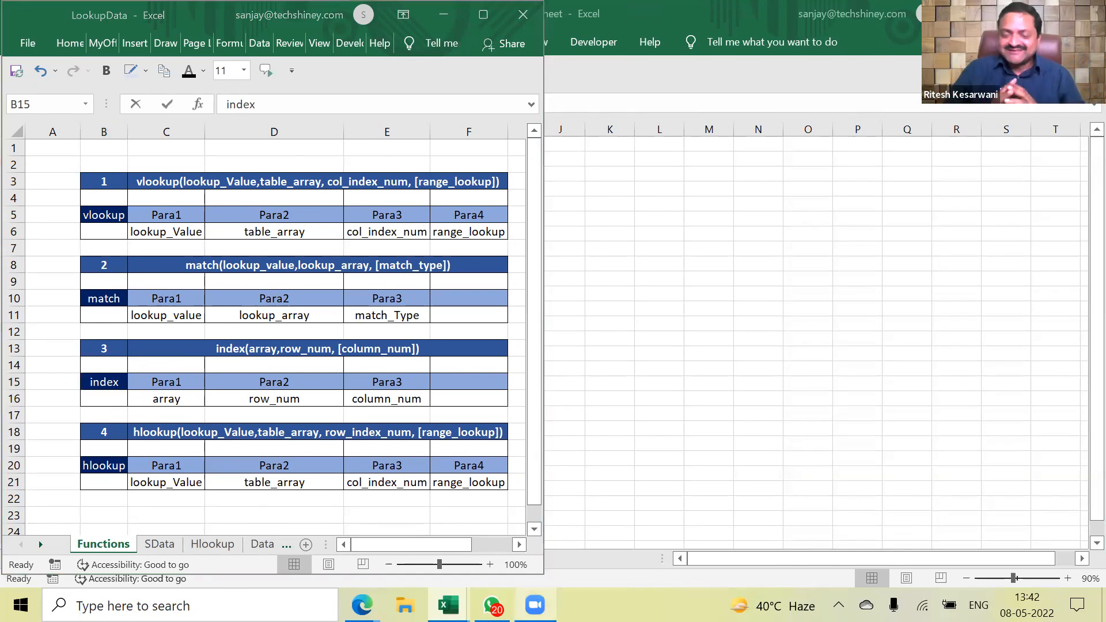
{"action": "left_click", "coordinate": [1007, 14]}
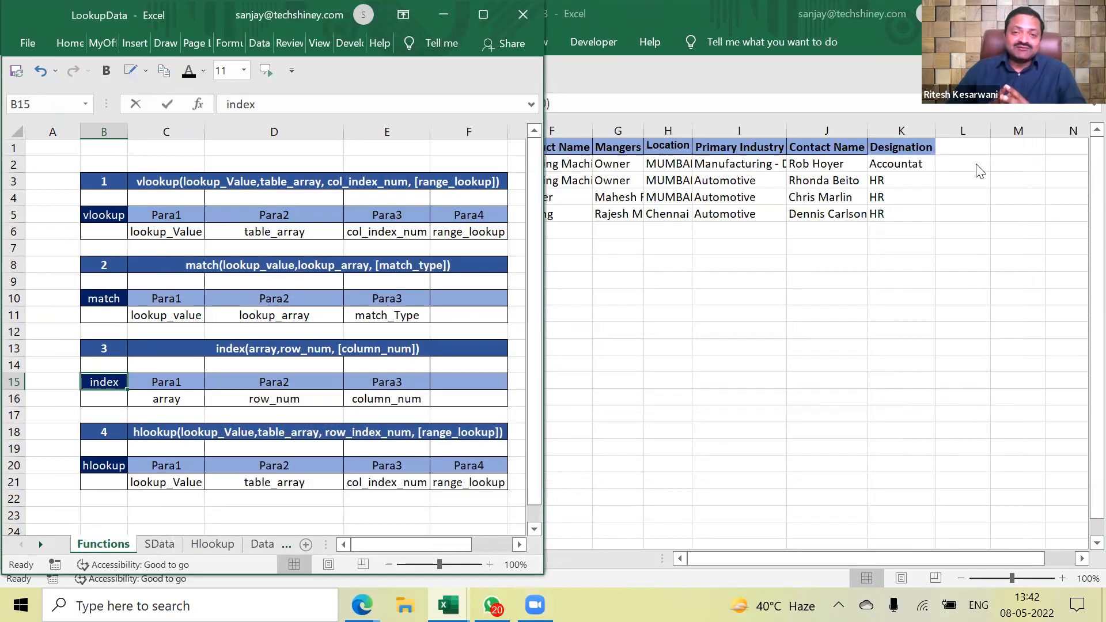
{"action": "left_click", "coordinate": [941, 242]}
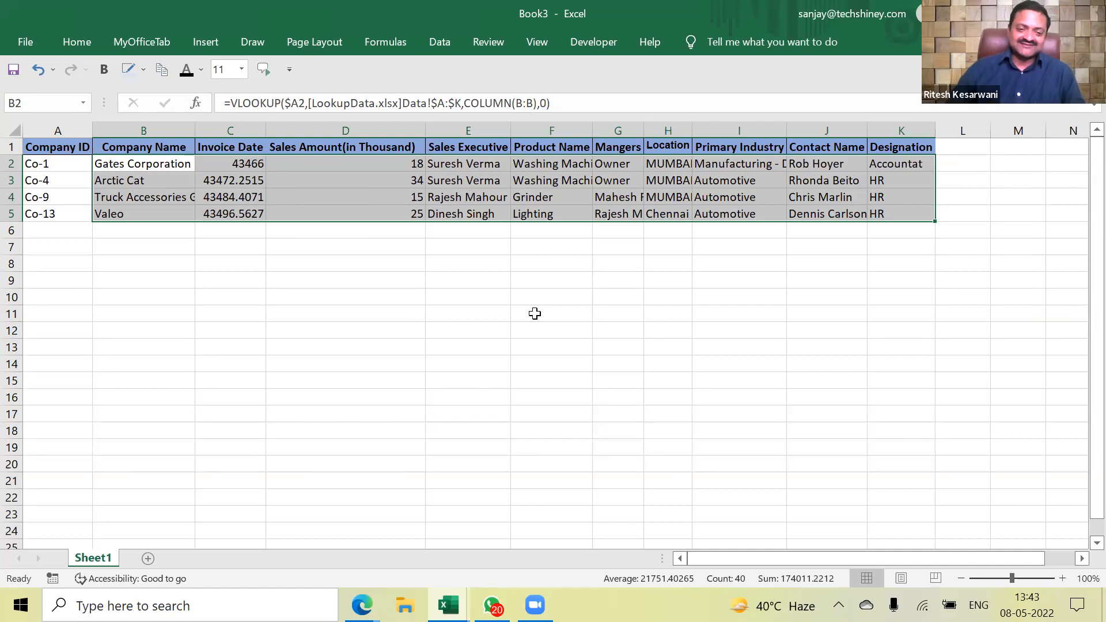
Highlight the VLOOKUP results in Book3's C2:K5, then clear the selection
{"action": "left_click_drag", "start_coordinate": [233, 162], "coordinate": [902, 214]}
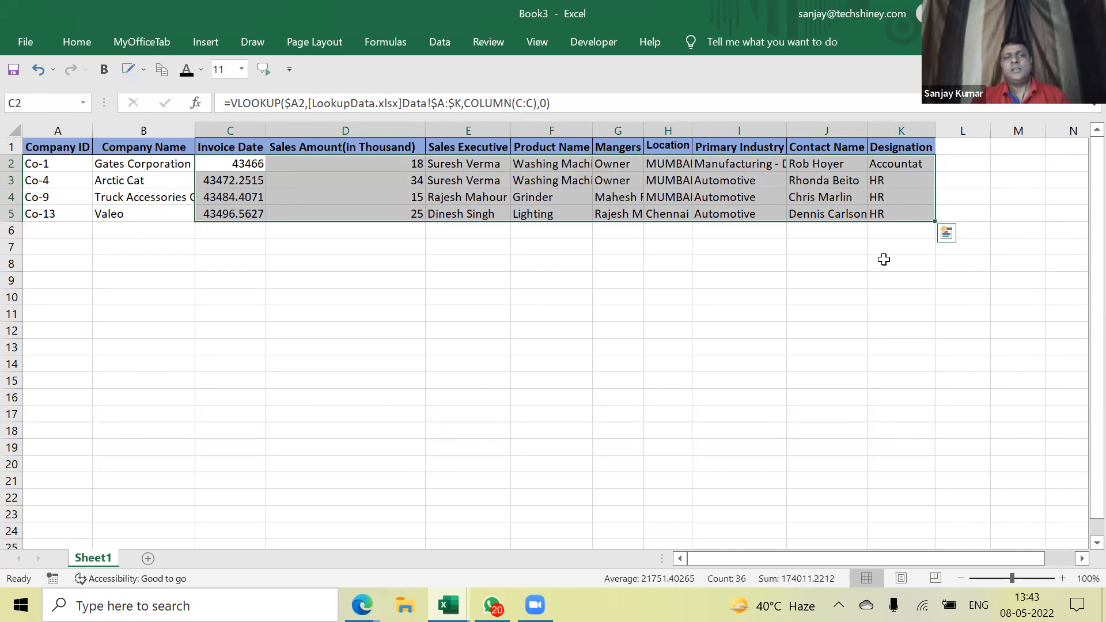
{"action": "left_click", "coordinate": [327, 257]}
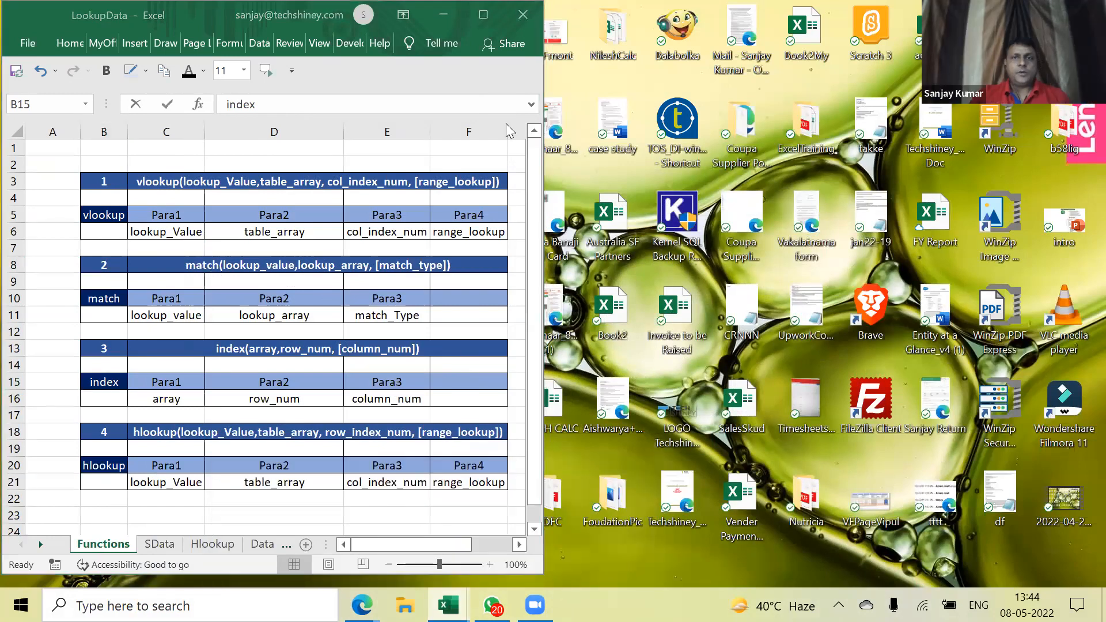
Maximise LookupData and highlight the HLOOKUP and INDEX parameter rows on the Functions sheet
{"action": "left_click", "coordinate": [38, 13]}
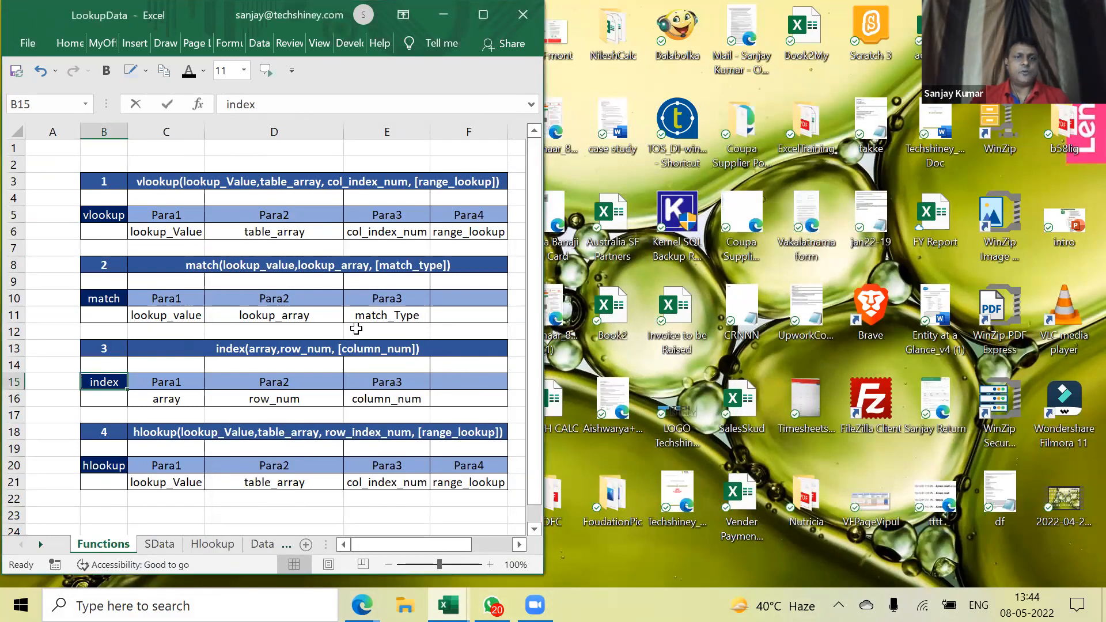
{"action": "double_click", "coordinate": [38, 14]}
{"action": "left_click", "coordinate": [149, 380]}
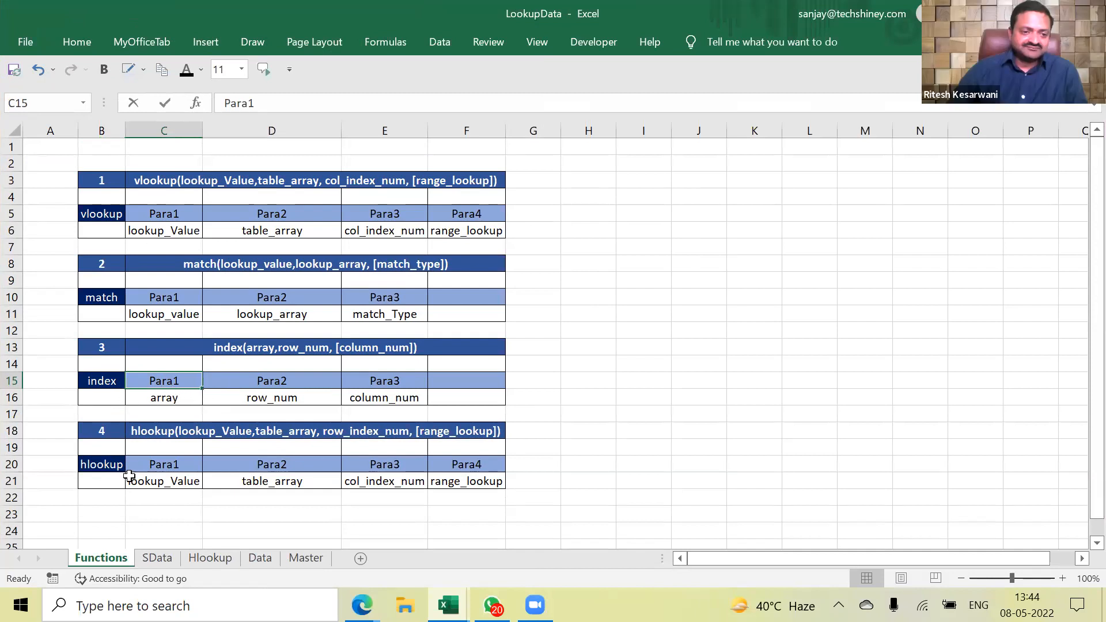
{"action": "left_click_drag", "start_coordinate": [98, 464], "coordinate": [458, 482]}
{"action": "left_click_drag", "start_coordinate": [102, 381], "coordinate": [466, 398]}
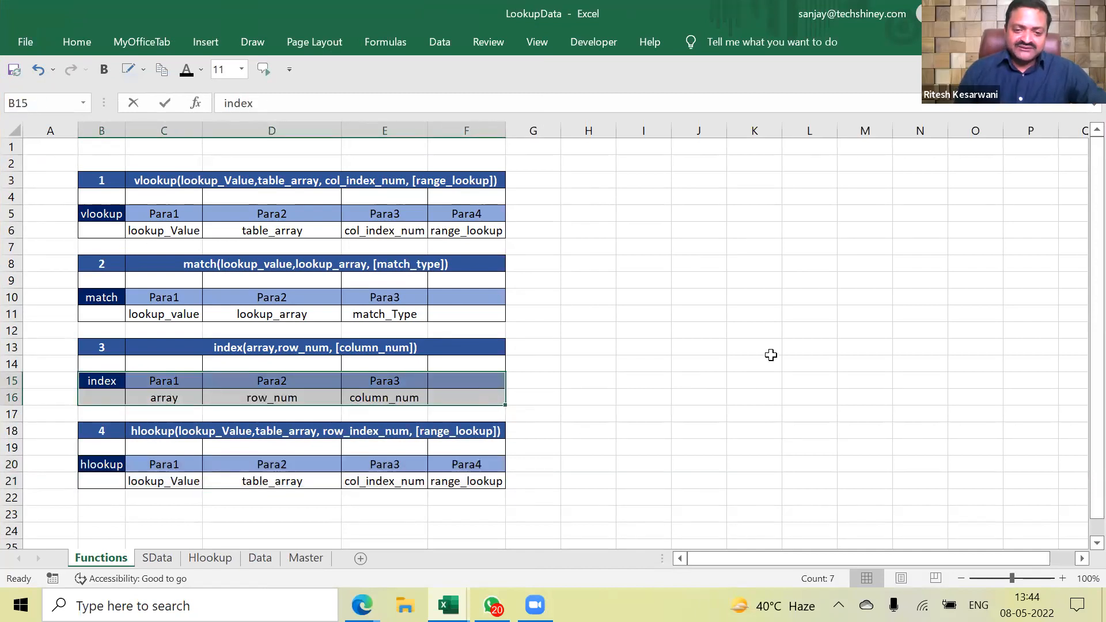
Minimise LookupData and Alt+Tab over to the Zoom attendee window
{"action": "left_click", "coordinate": [533, 604]}
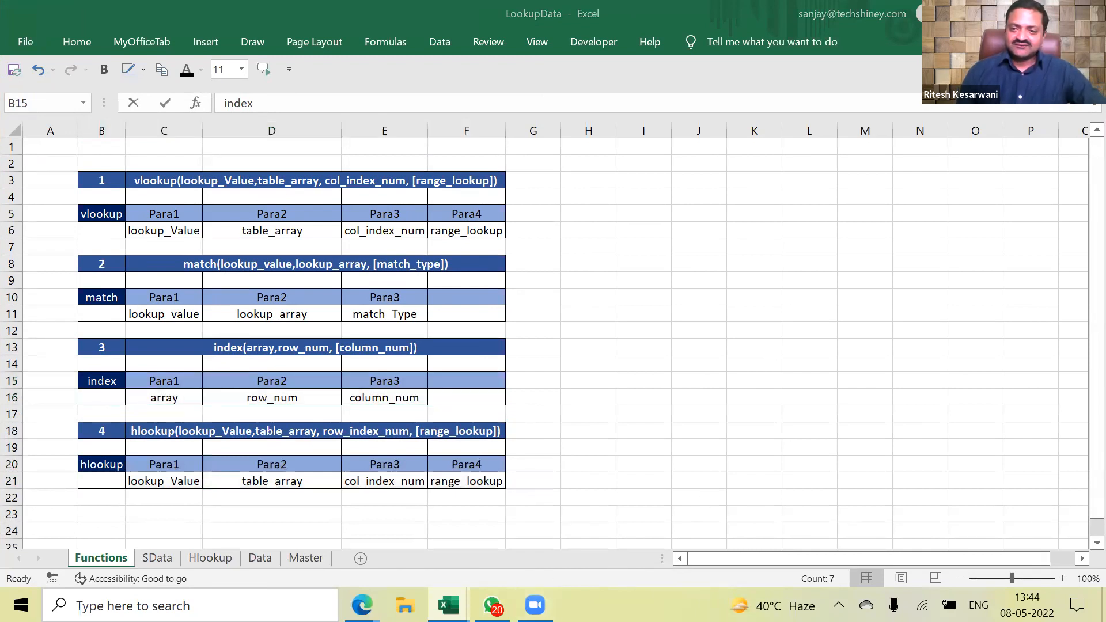
{"action": "left_click", "coordinate": [448, 605]}
{"action": "left_click", "coordinate": [449, 605]}
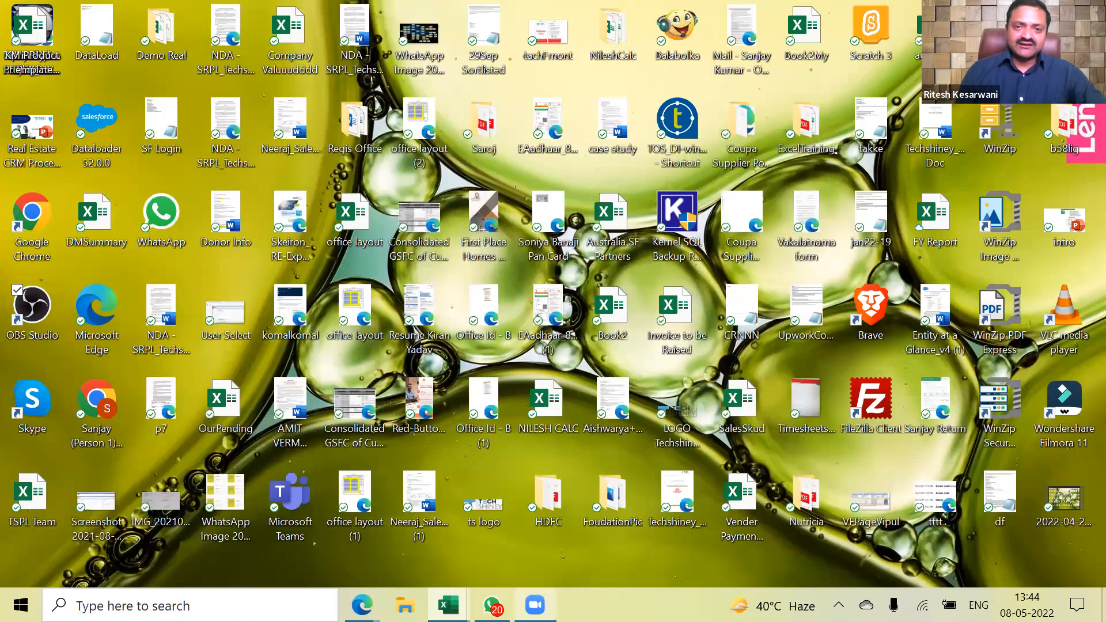
{"action": "right_click", "coordinate": [535, 605]}
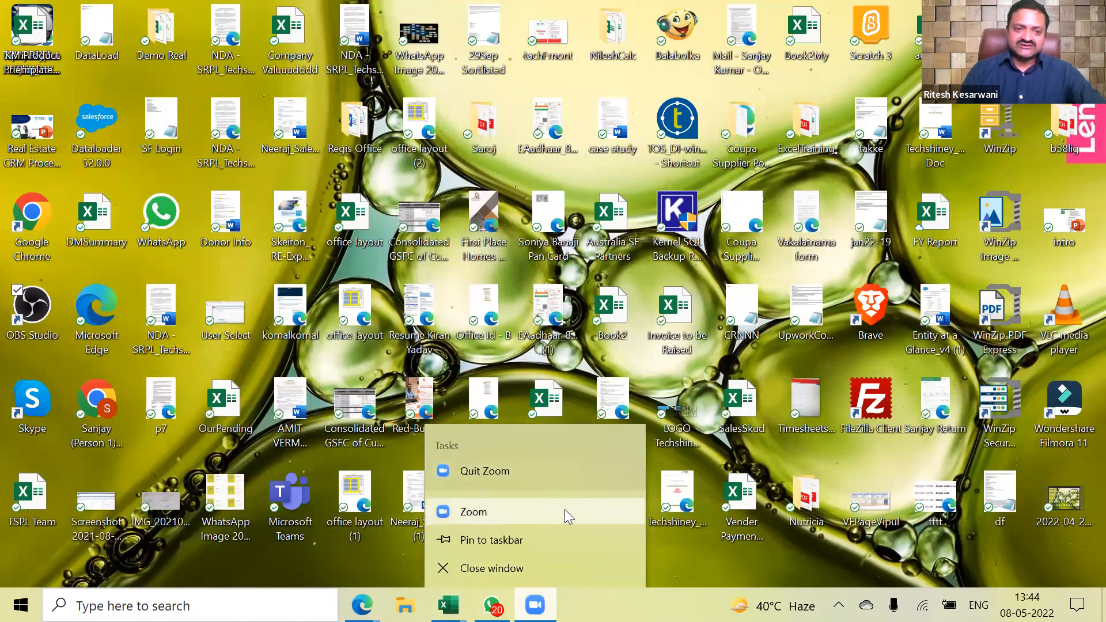
{"action": "left_click", "coordinate": [627, 514]}
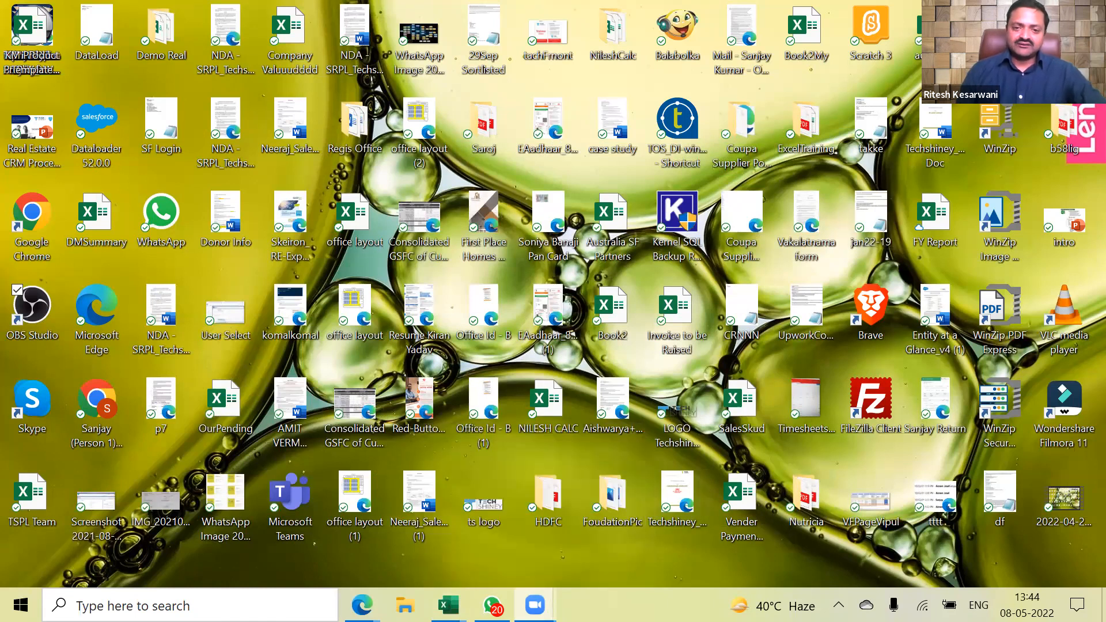
{"action": "key", "text": "alt+Tab"}
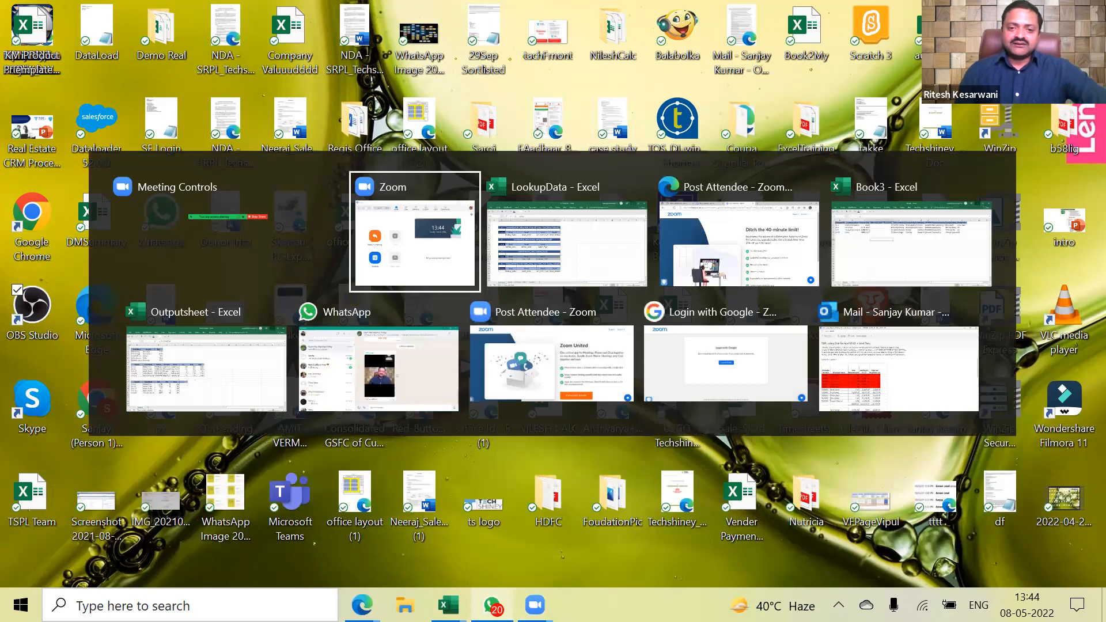
{"action": "key", "text": "alt+Tab"}
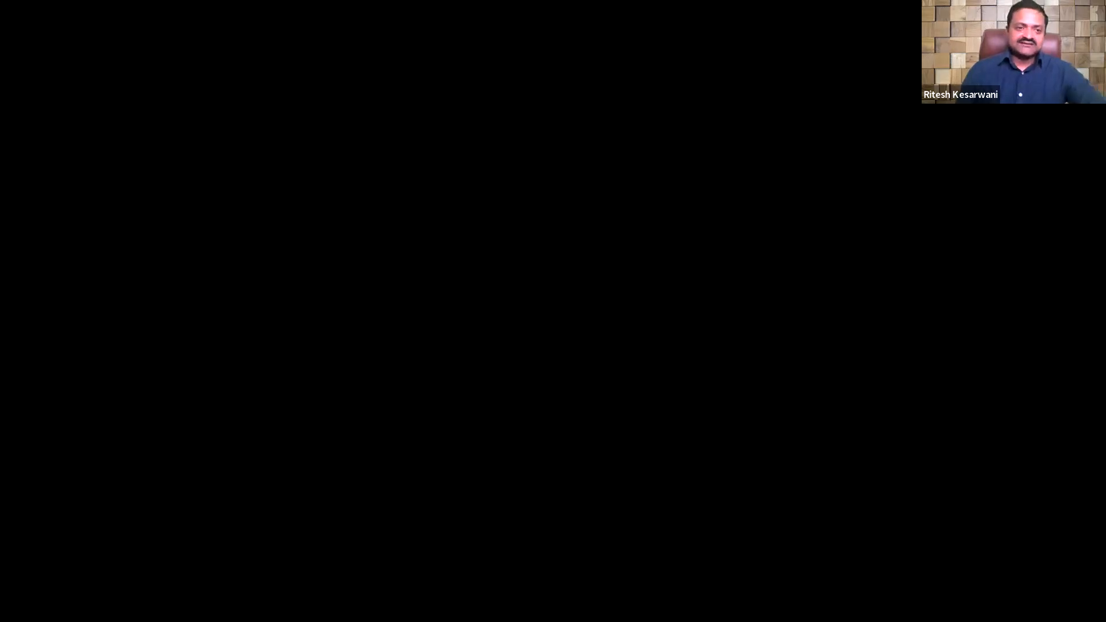
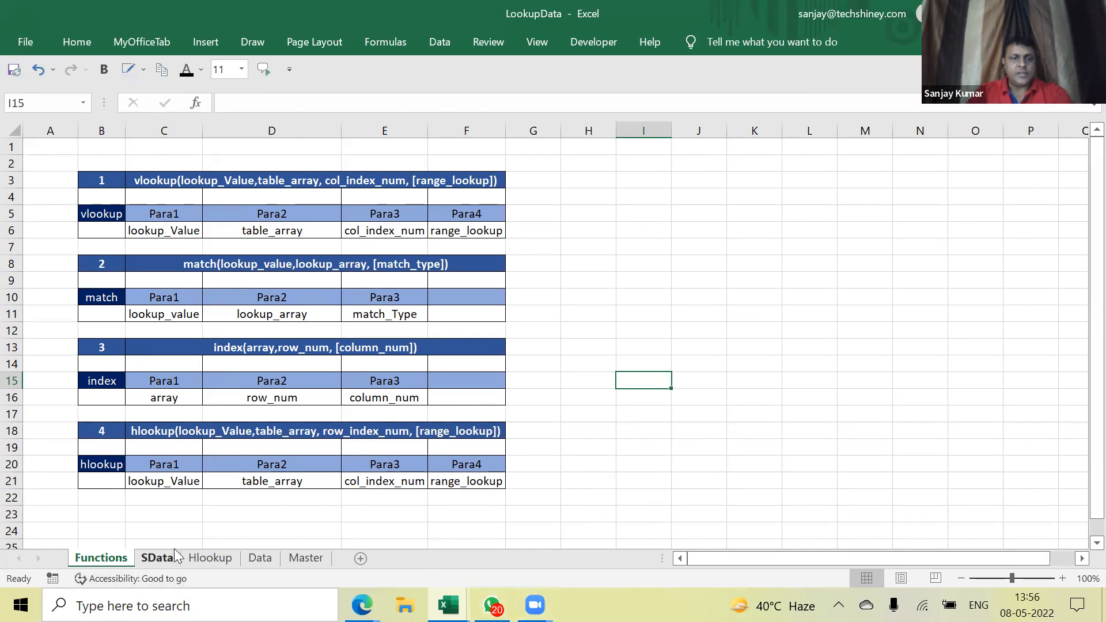
Highlight INDEX's parameter row and compare its array with MATCH's lookup_array and VLOOKUP's table_array
{"action": "left_click_drag", "start_coordinate": [90, 380], "coordinate": [454, 393]}
{"action": "left_click", "coordinate": [588, 397]}
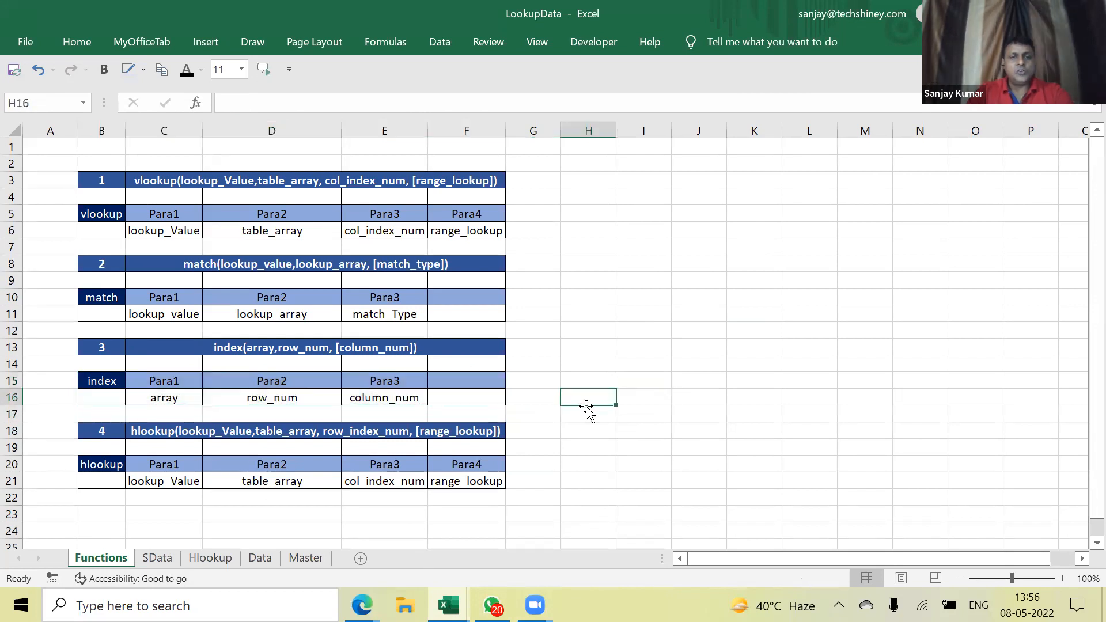
{"action": "left_click_drag", "start_coordinate": [102, 376], "coordinate": [474, 392]}
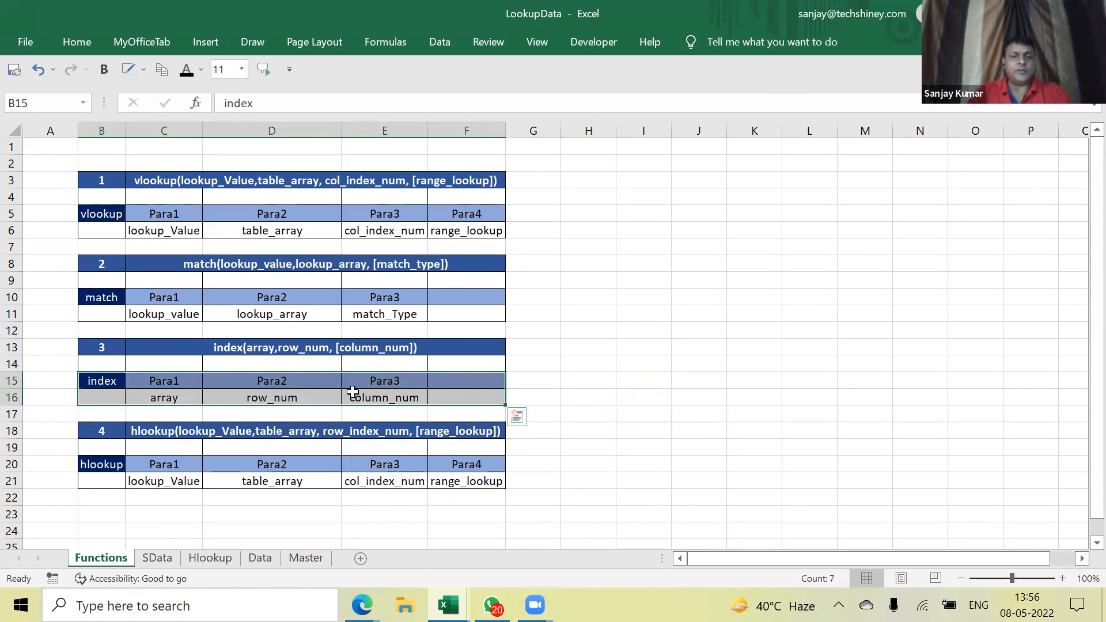
{"action": "left_click", "coordinate": [184, 394]}
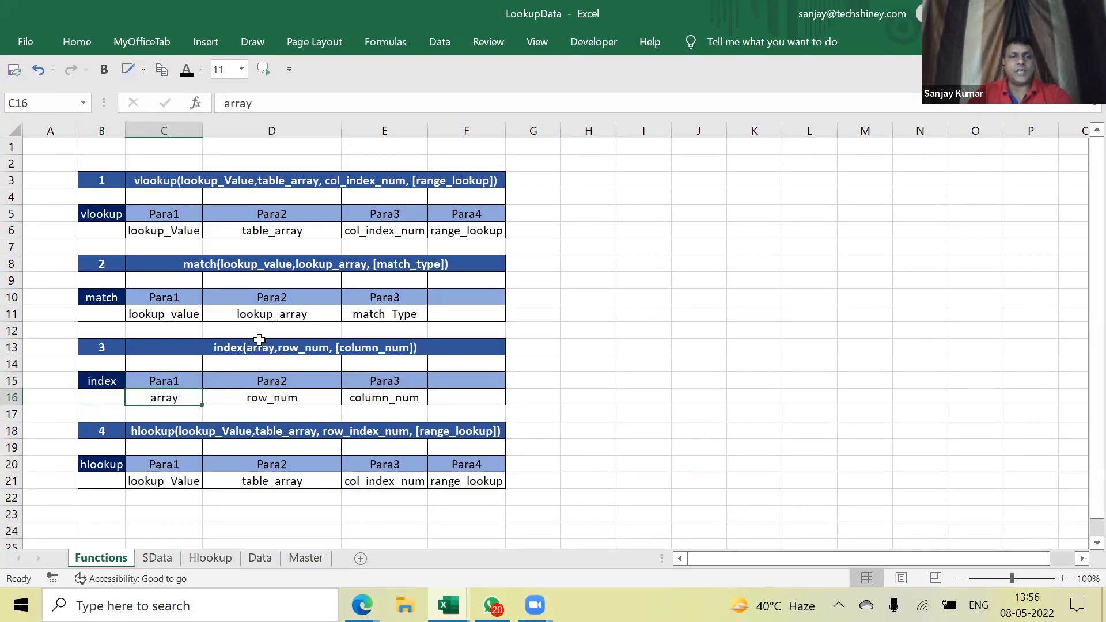
{"action": "left_click", "coordinate": [269, 316]}
{"action": "left_click", "coordinate": [277, 233]}
{"action": "left_click", "coordinate": [292, 314]}
{"action": "left_click", "coordinate": [173, 396]}
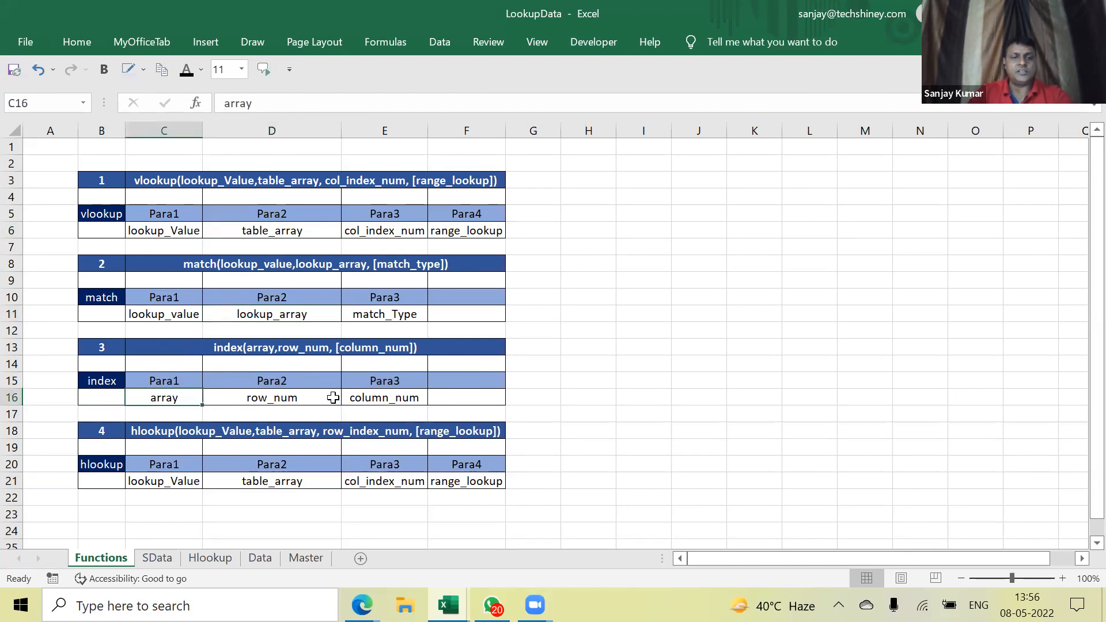
Check INDEX's row_num and column_num parameters, then move to the SData sheet's lookup grid
{"action": "left_click", "coordinate": [333, 397]}
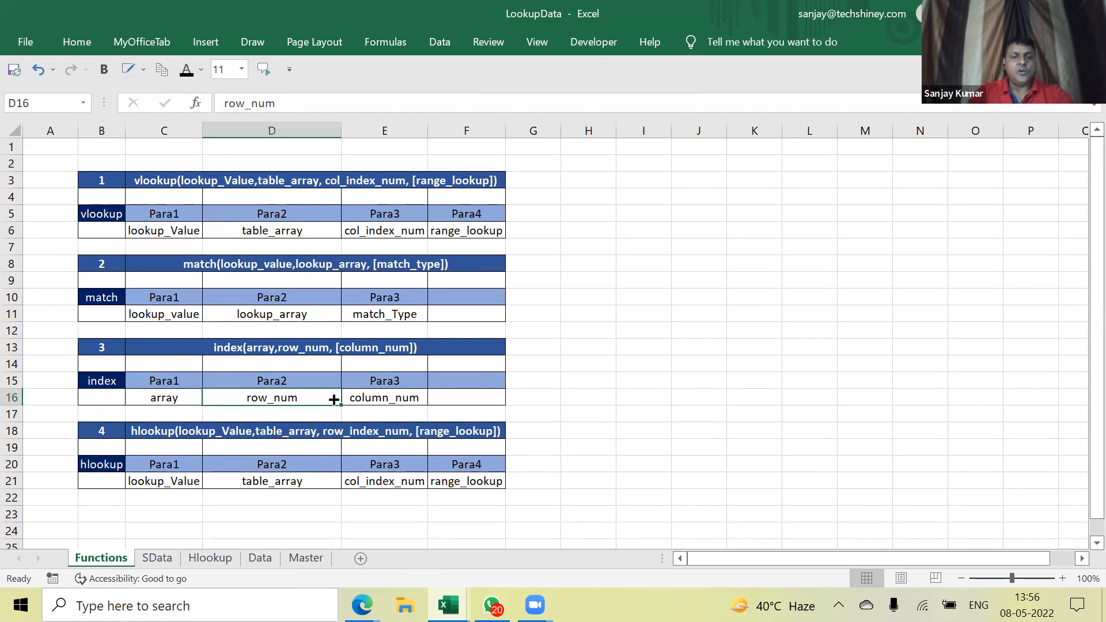
{"action": "left_click", "coordinate": [405, 399]}
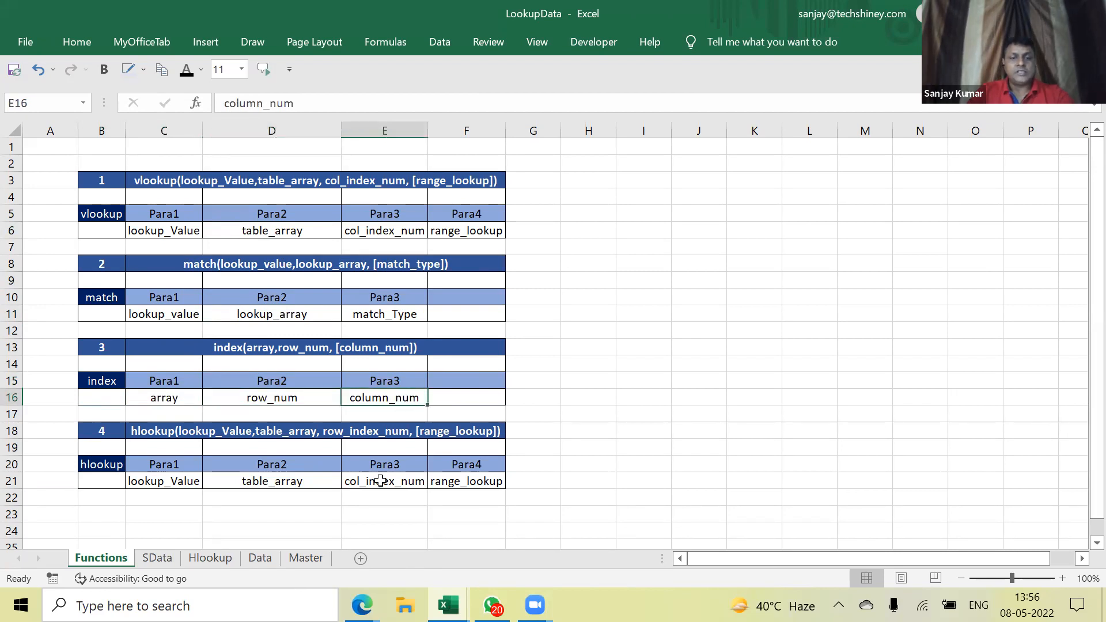
{"action": "left_click", "coordinate": [167, 559]}
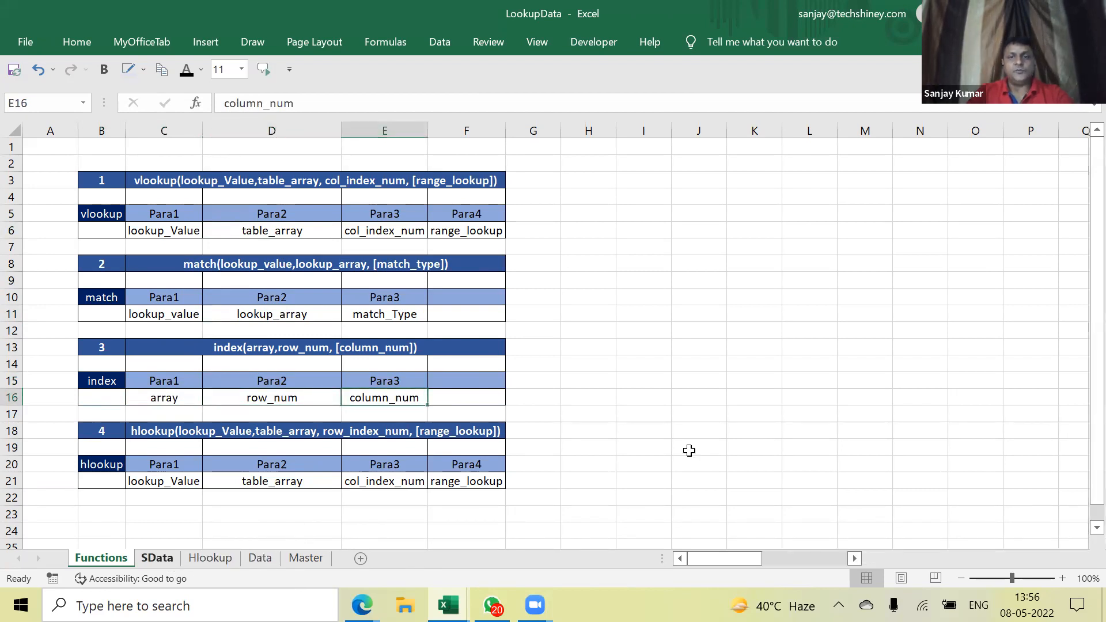
{"action": "left_click", "coordinate": [619, 367]}
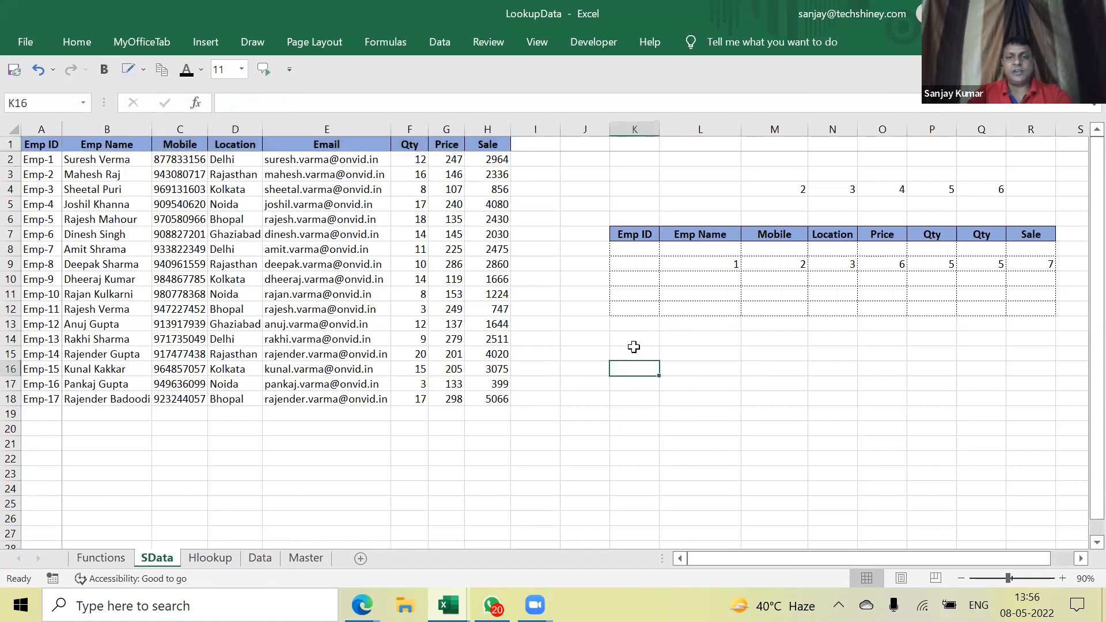
Start and cancel an =index( formula in K14, then clear the MATCH results in L9:R9
{"action": "key", "text": "Up"}
{"action": "key", "text": "Up"}
{"action": "type", "text": "="}
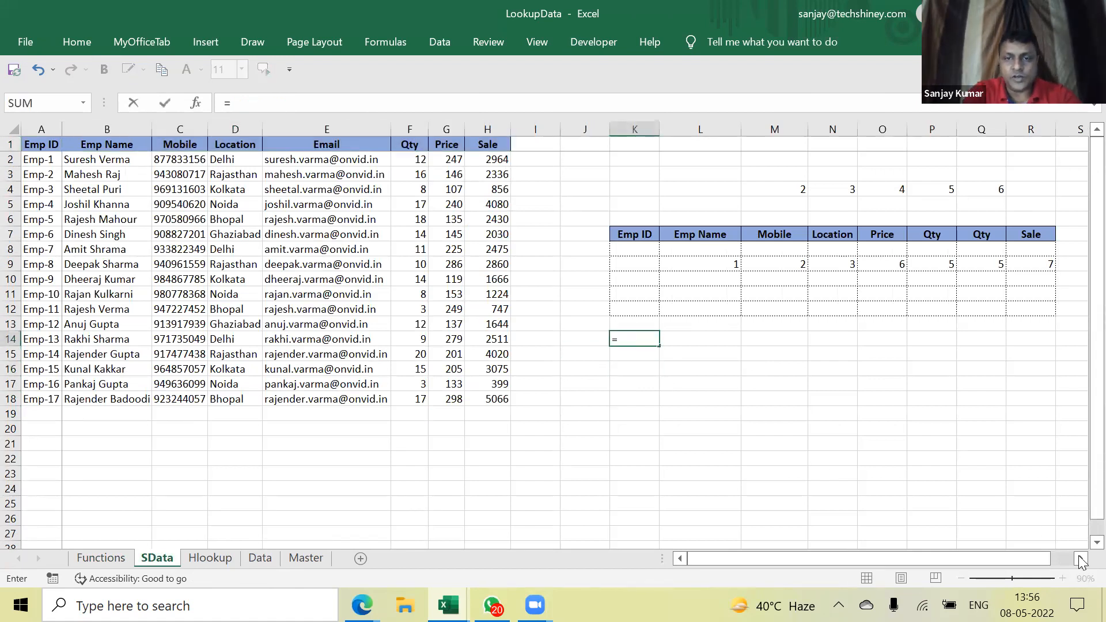
{"action": "type", "text": "index"}
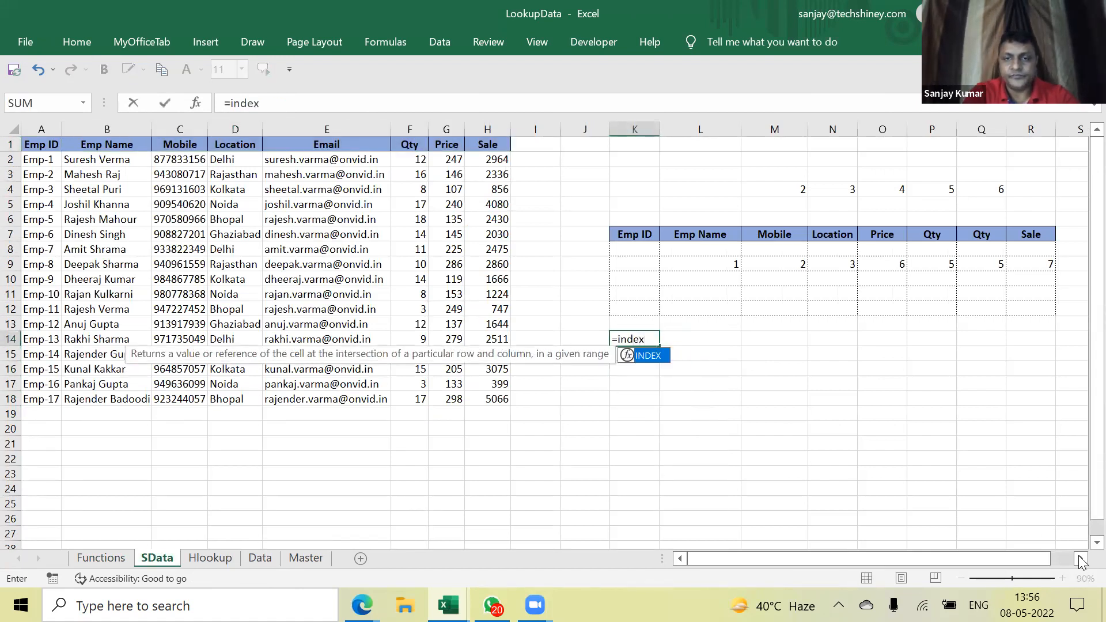
{"action": "type", "text": "("}
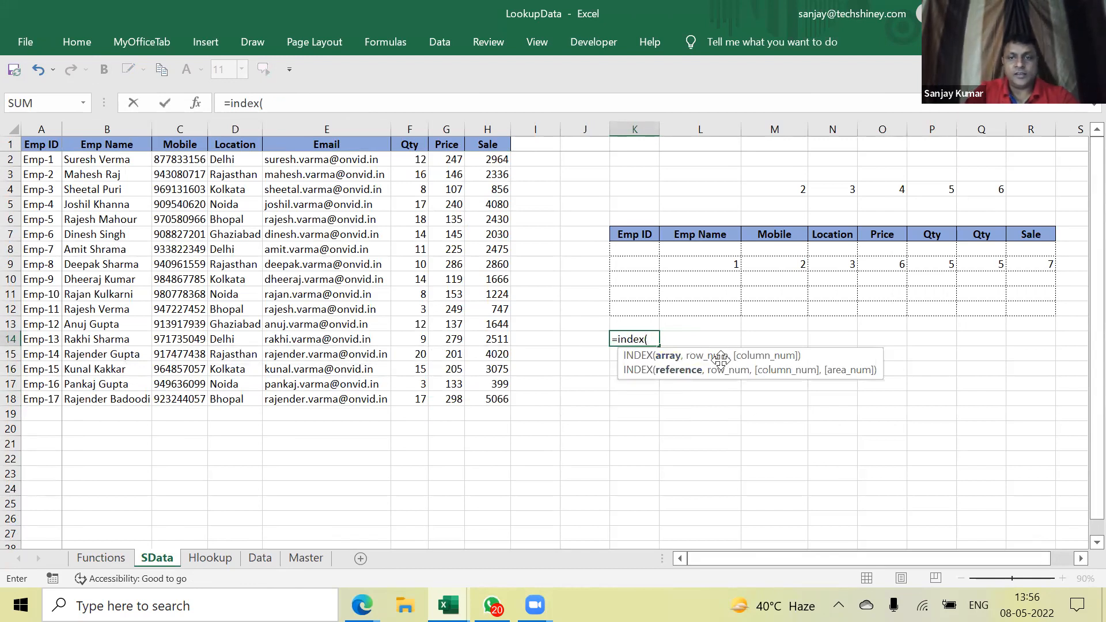
{"action": "key", "text": "Escape"}
{"action": "left_click", "coordinate": [646, 327]}
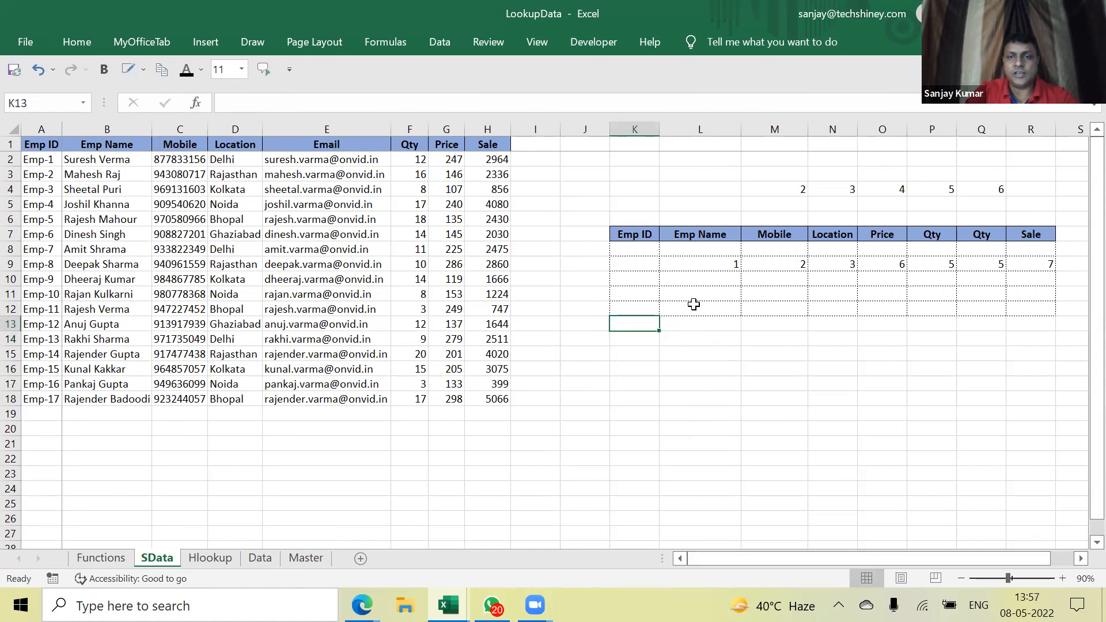
{"action": "left_click_drag", "start_coordinate": [712, 264], "coordinate": [1050, 265]}
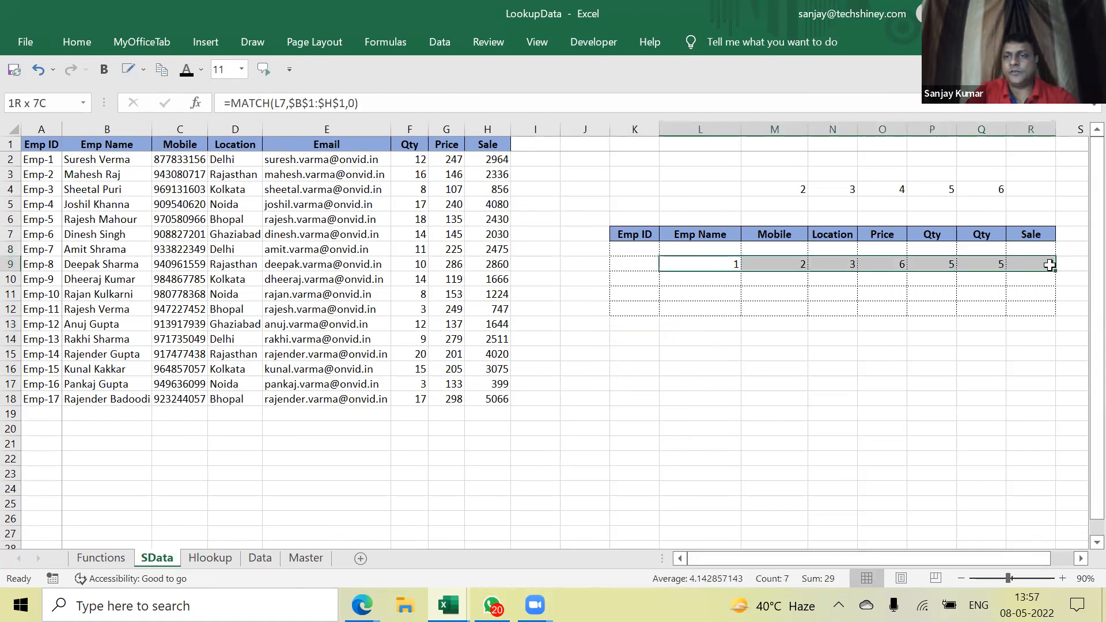
{"action": "key", "text": "Delete"}
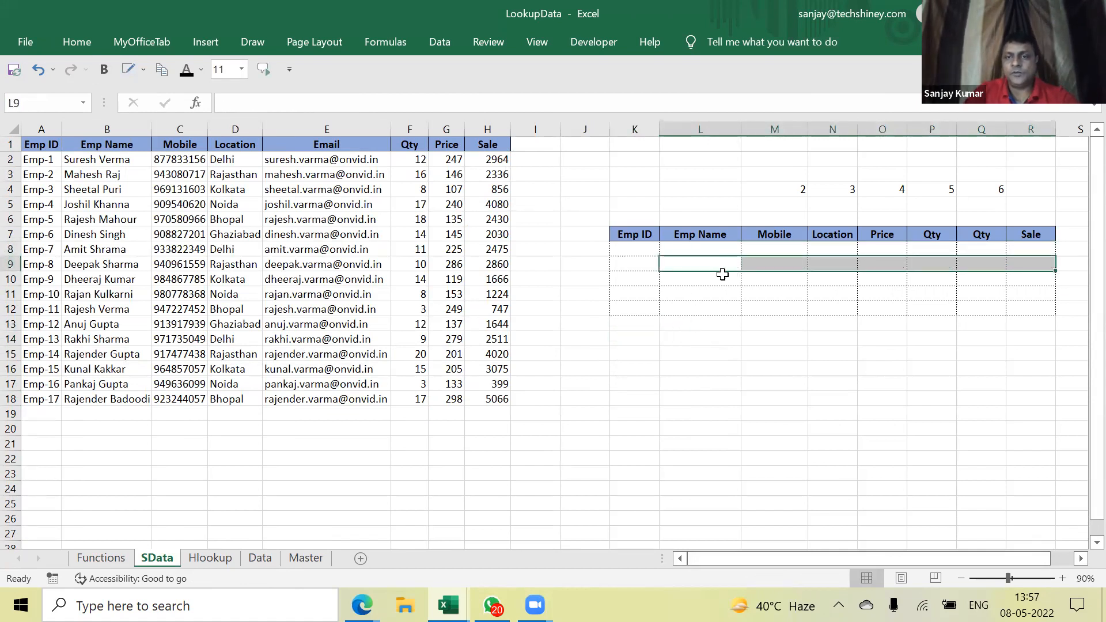
Start a formula in L9 and select the five employee names in the Outputsheet workbook
{"action": "left_click", "coordinate": [698, 263]}
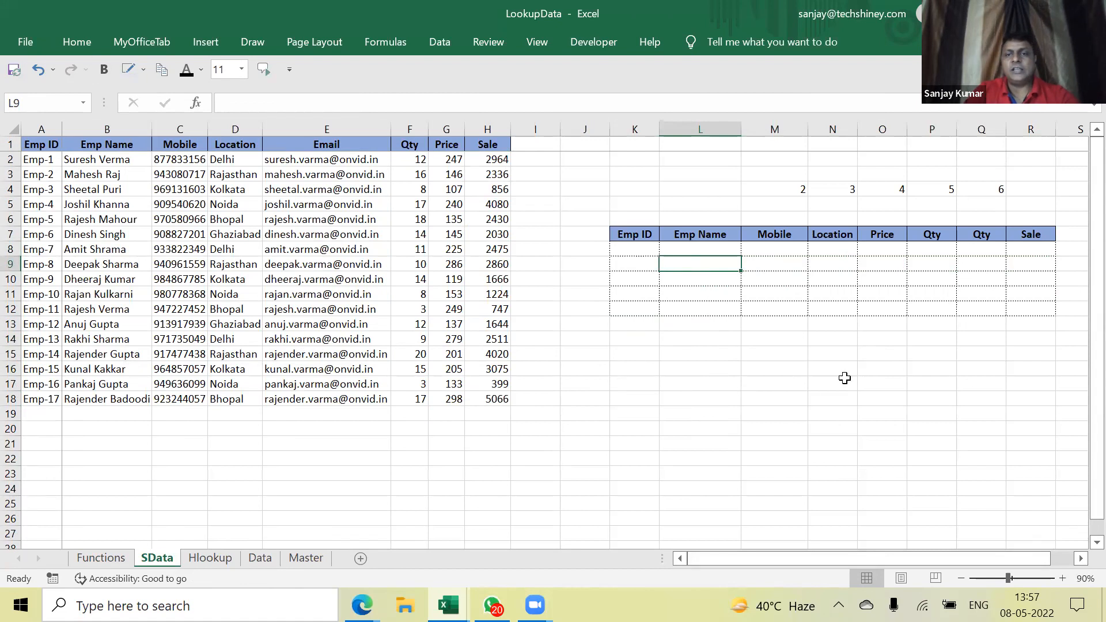
{"action": "type", "text": "=MATCH(L7,$B$1:$H$1,0"}
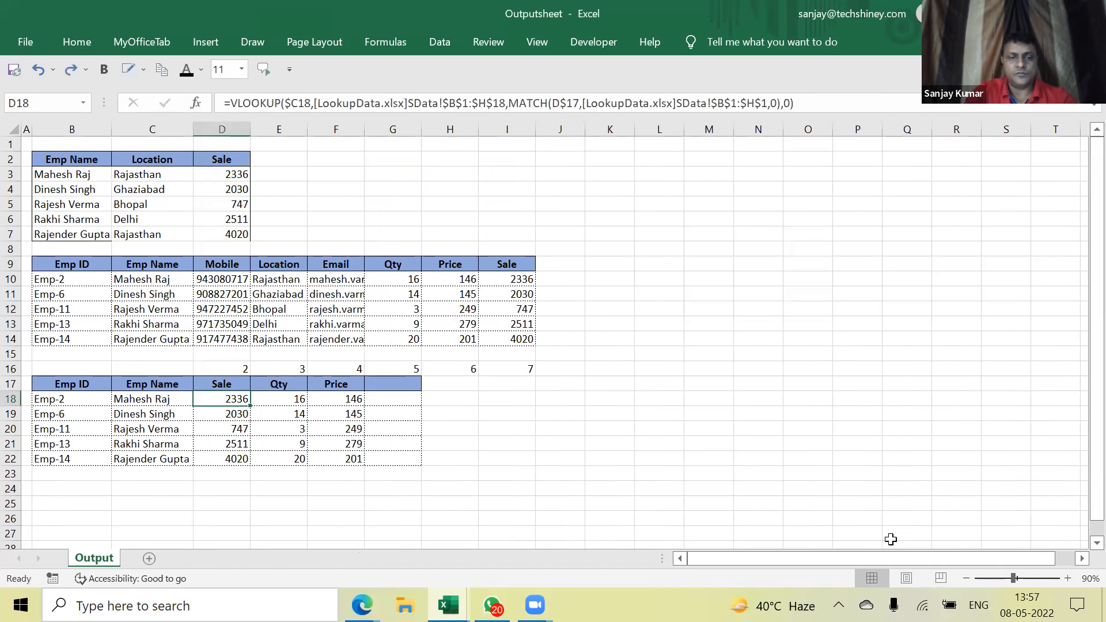
{"action": "left_click_drag", "start_coordinate": [147, 283], "coordinate": [148, 335]}
Paste the copied employee names into LookupData at L8 and clear the leftover grid values
{"action": "key", "text": "ctrl+c"}
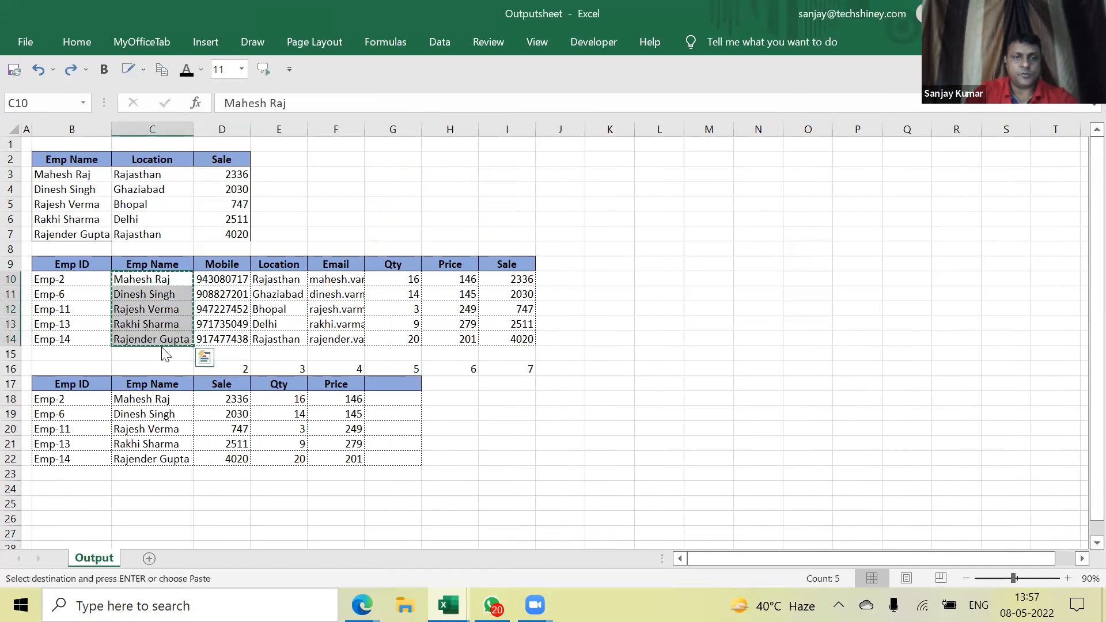
{"action": "key", "text": "alt+Tab"}
{"action": "left_click", "coordinate": [696, 252]}
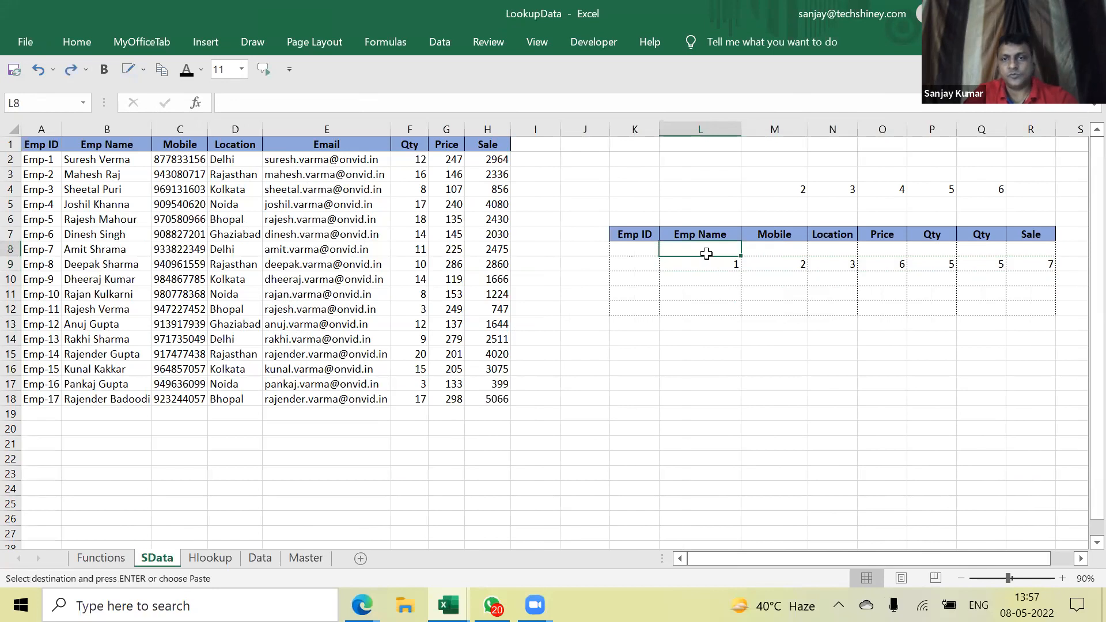
{"action": "key", "text": "ctrl+v"}
{"action": "left_click_drag", "start_coordinate": [788, 254], "coordinate": [1037, 333]}
{"action": "key", "text": "Delete"}
{"action": "key", "text": "Up"}
{"action": "key", "text": "Down"}
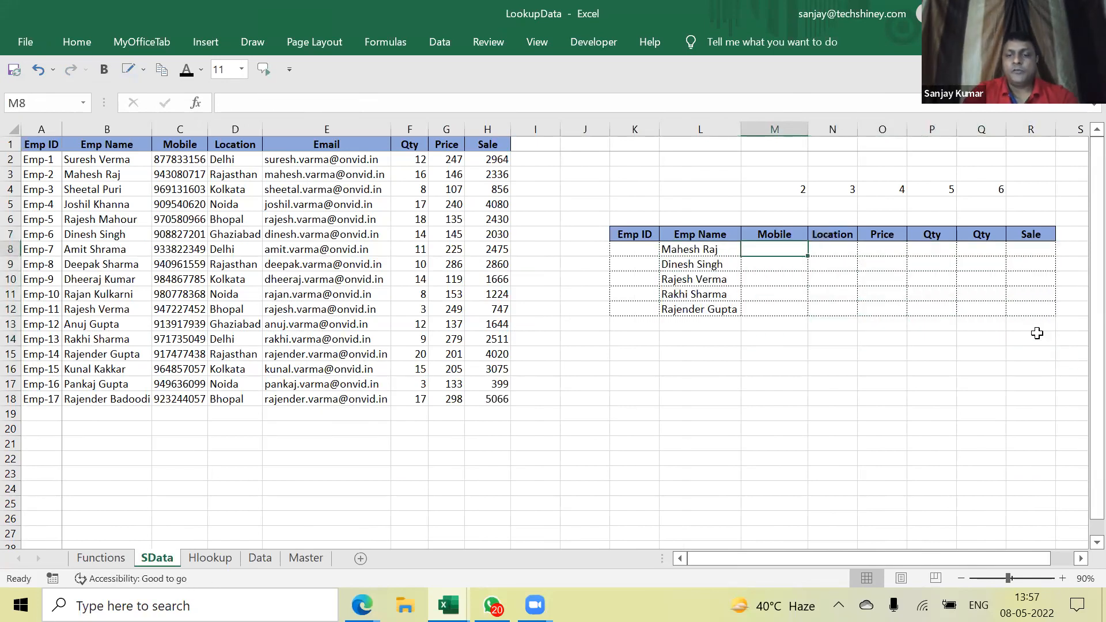
Enter =VLOOKUP(L8,$B$1:$H$19,2,…) in M8 to fetch the first employee's mobile number
{"action": "type", "text": "=vlookup"}
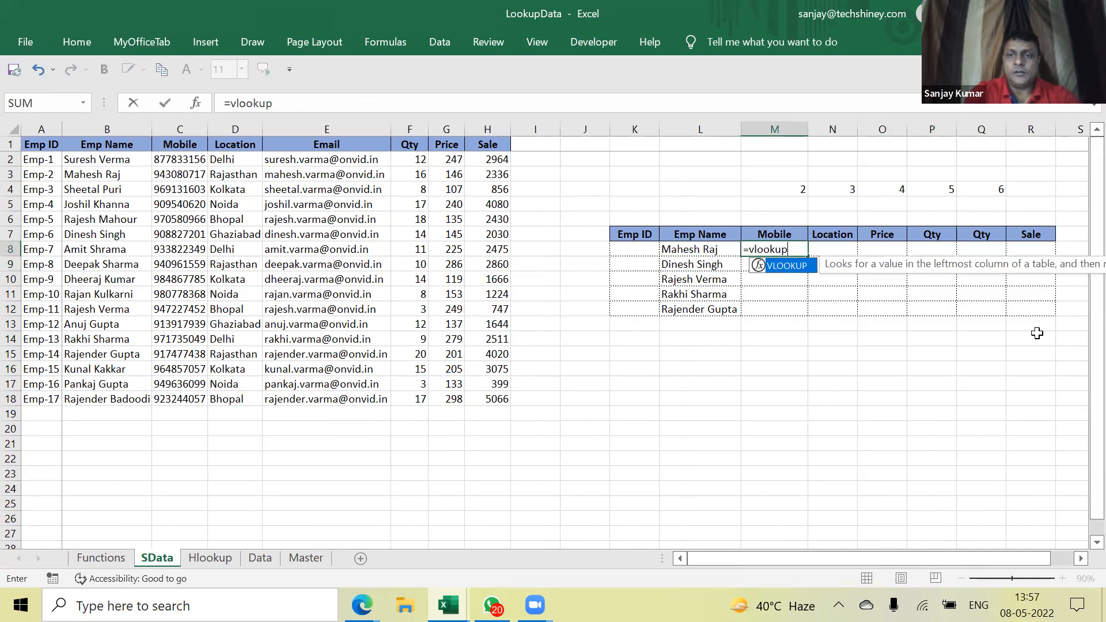
{"action": "type", "text": "("}
{"action": "key", "text": "Left"}
{"action": "type", "text": ","}
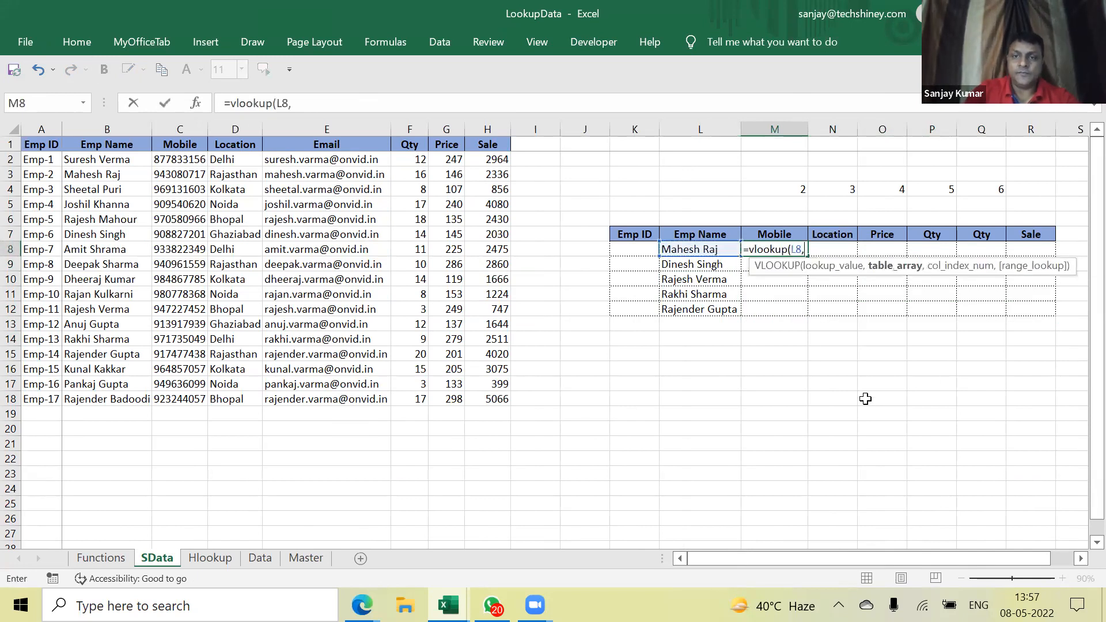
{"action": "left_click_drag", "start_coordinate": [122, 145], "coordinate": [132, 398]}
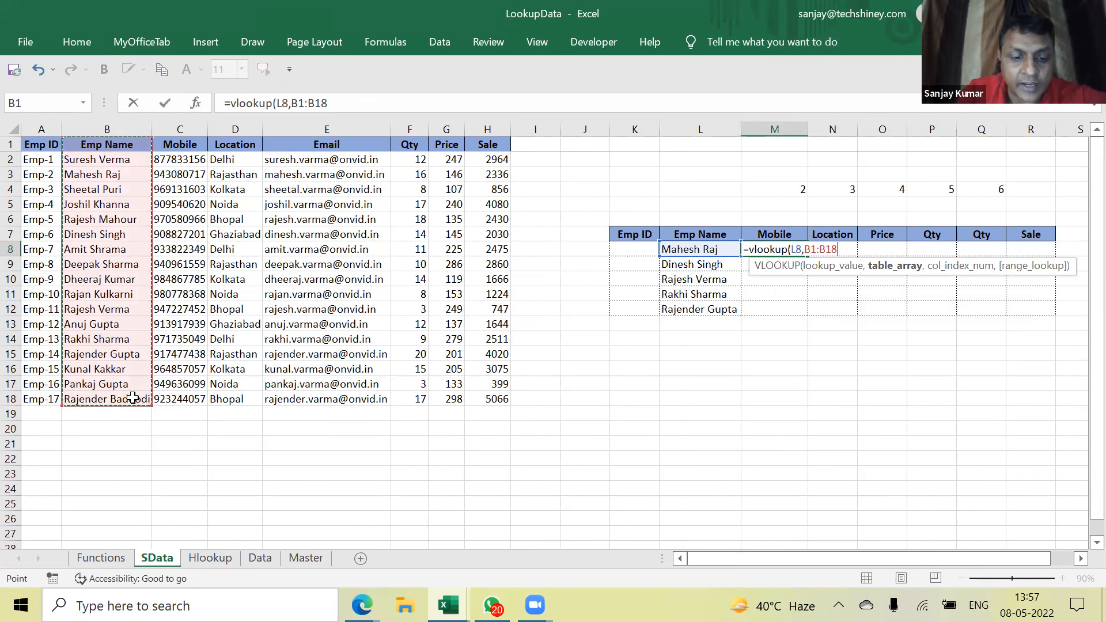
{"action": "key", "text": "F4"}
{"action": "type", "text": ","}
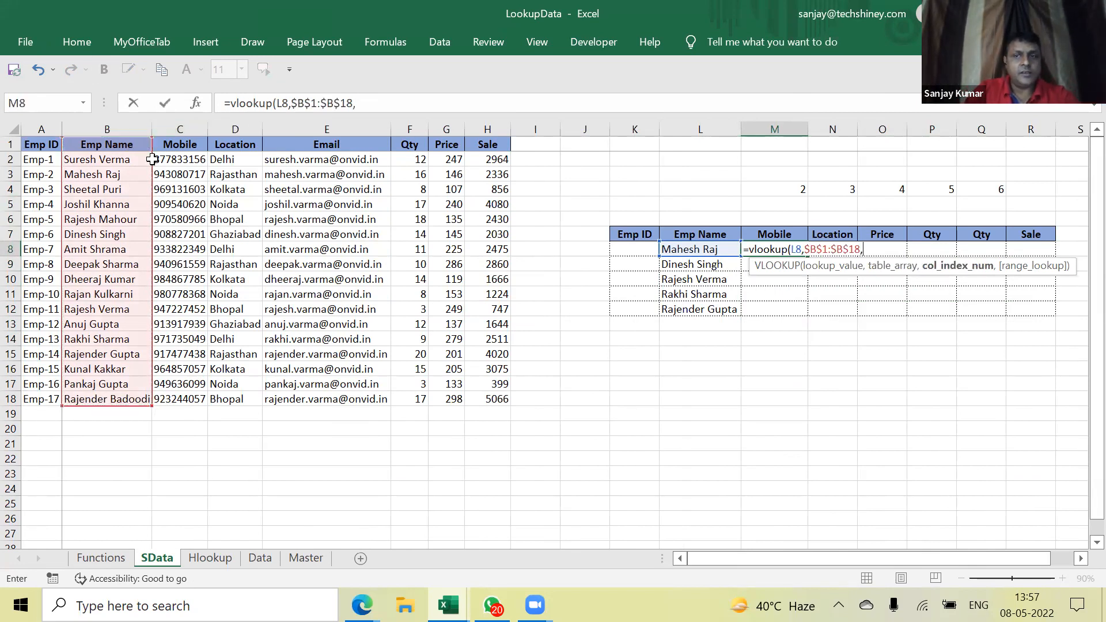
{"action": "left_click_drag", "start_coordinate": [883, 253], "coordinate": [806, 251]}
{"action": "left_click_drag", "start_coordinate": [106, 145], "coordinate": [527, 402]}
{"action": "key", "text": "F4"}
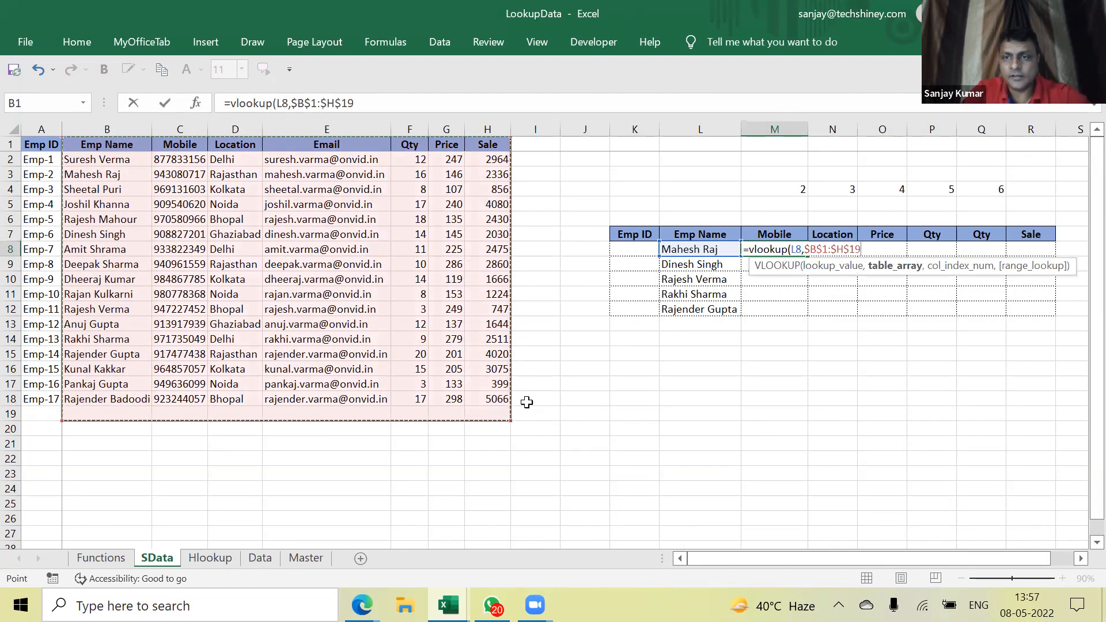
{"action": "type", "text": ",2,0"}
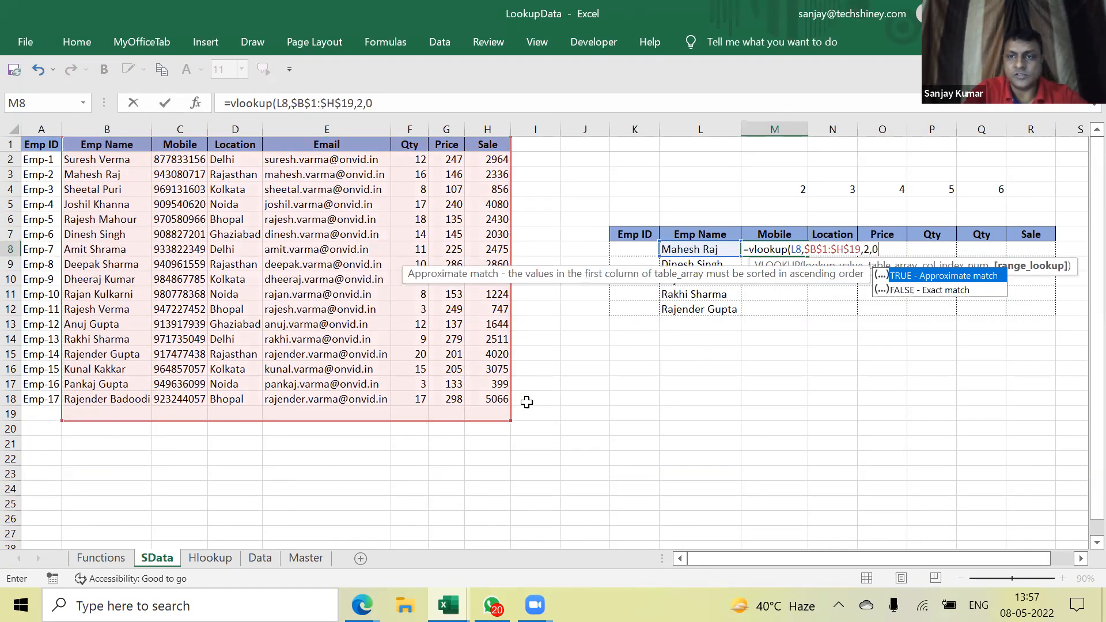
{"action": "key", "text": "ctrl+Return"}
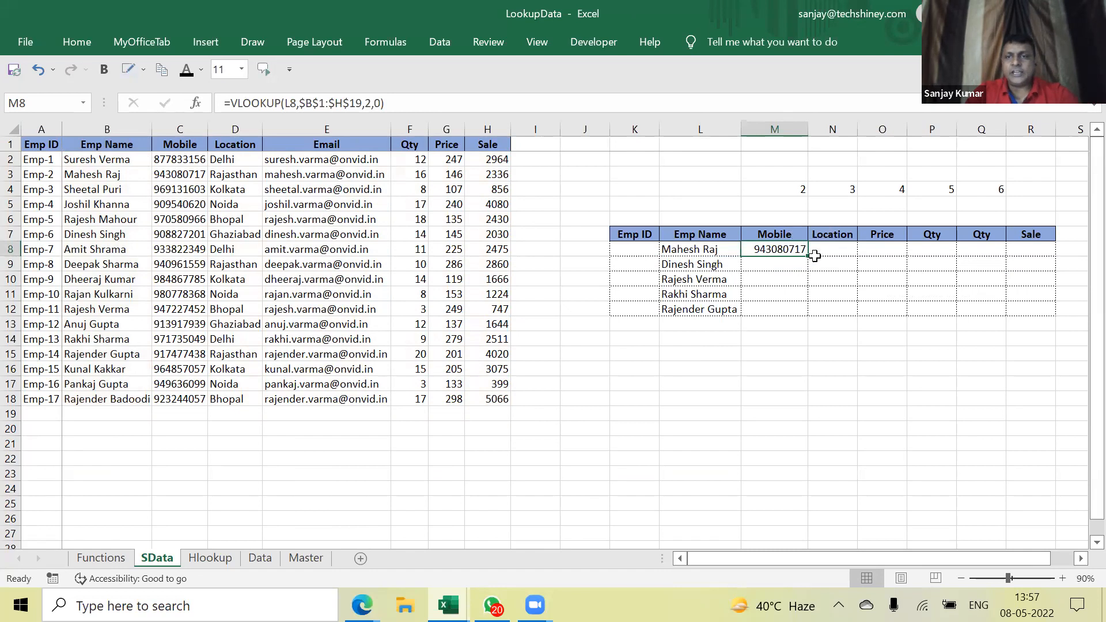
{"action": "left_click_drag", "start_coordinate": [115, 145], "coordinate": [489, 398]}
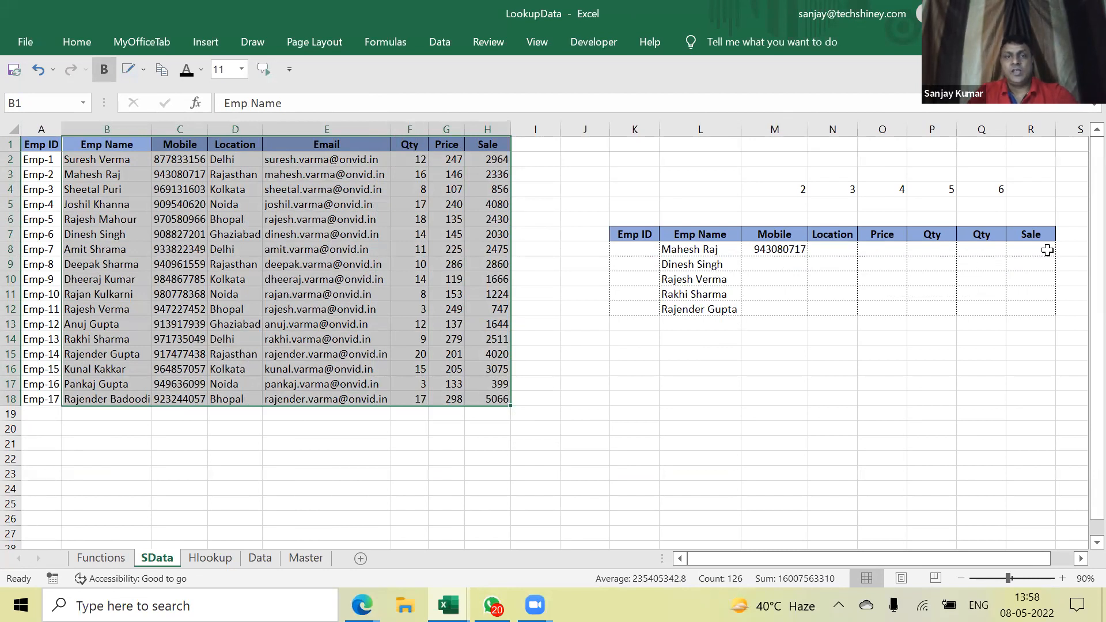
{"action": "left_click_drag", "start_coordinate": [35, 145], "coordinate": [38, 399]}
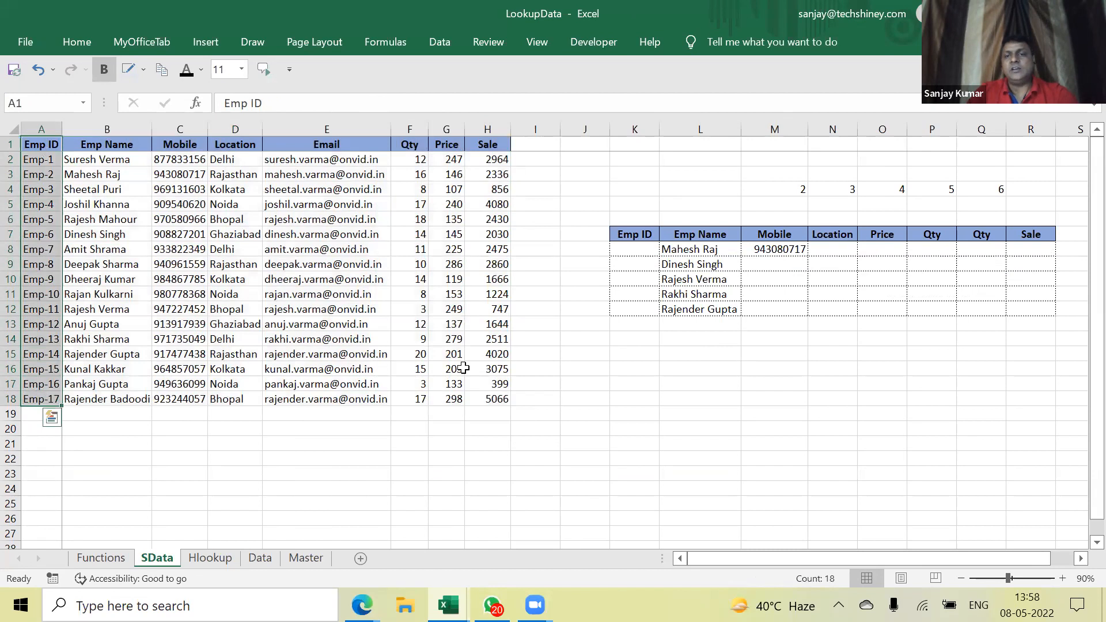
{"action": "left_click", "coordinate": [787, 250]}
{"action": "double_click", "coordinate": [788, 251]}
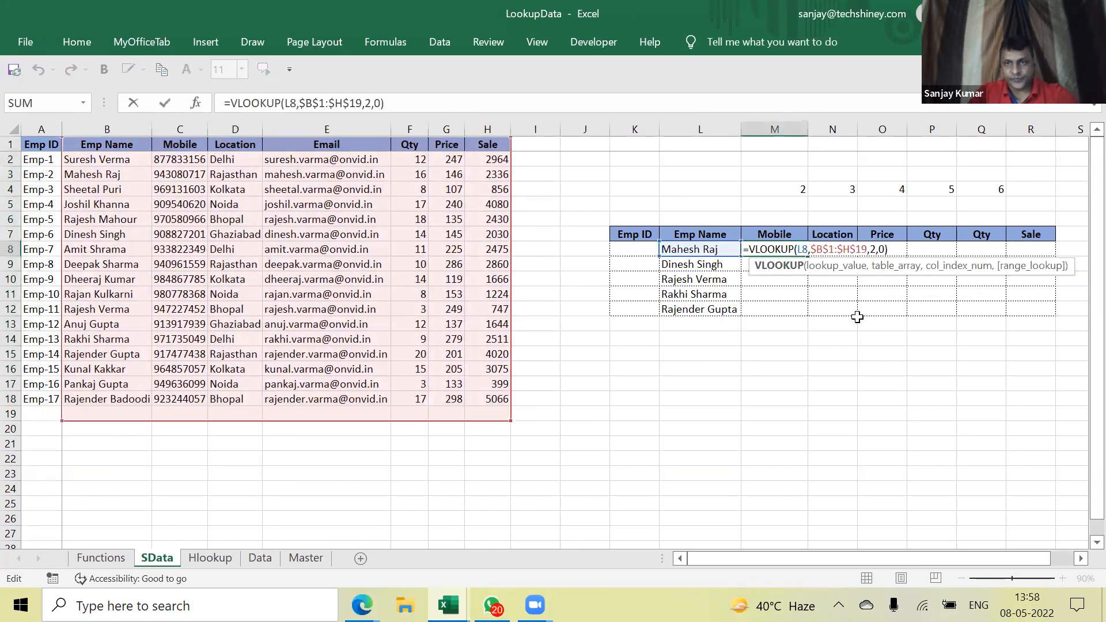
{"action": "left_click", "coordinate": [896, 269]}
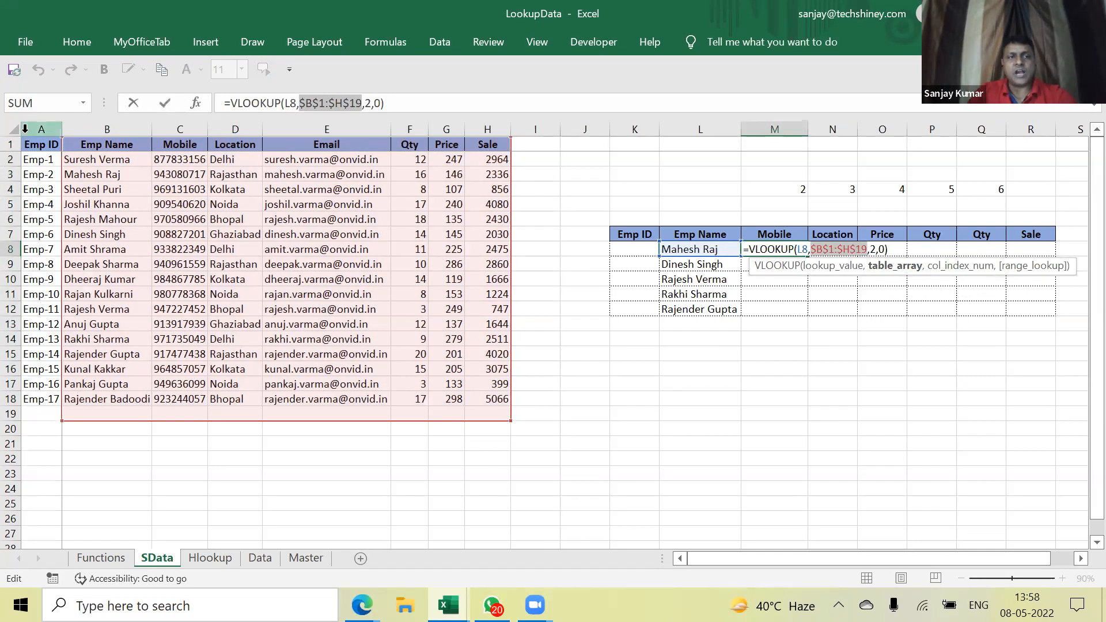
{"action": "key", "text": "ctrl+Return"}
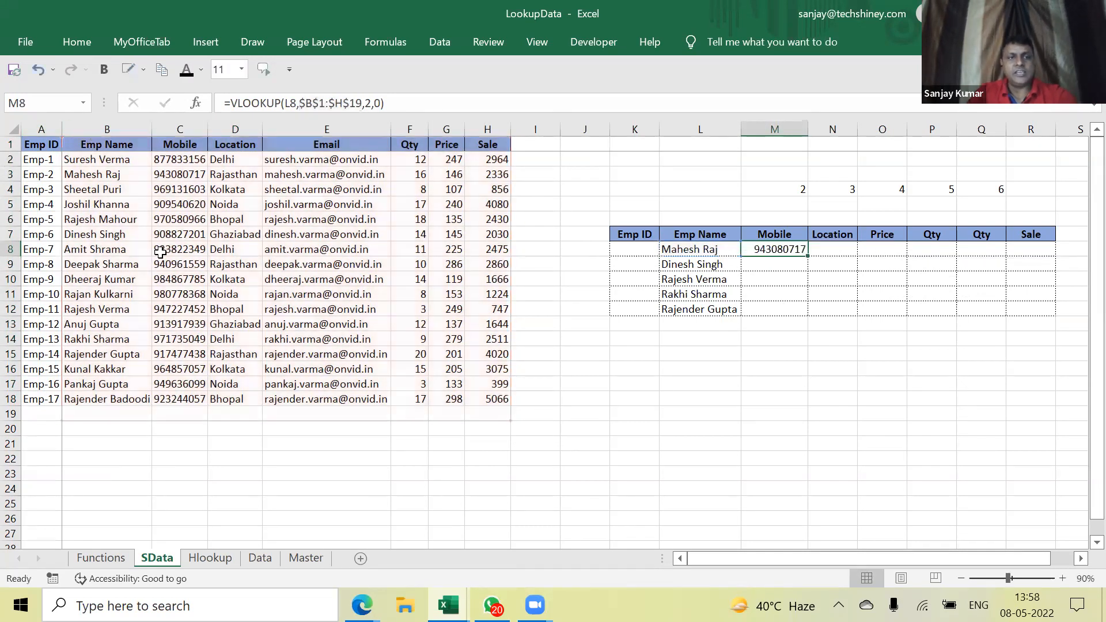
{"action": "left_click", "coordinate": [111, 136]}
Move the Emp Name column before column A, then undo that move
{"action": "right_click", "coordinate": [112, 135]}
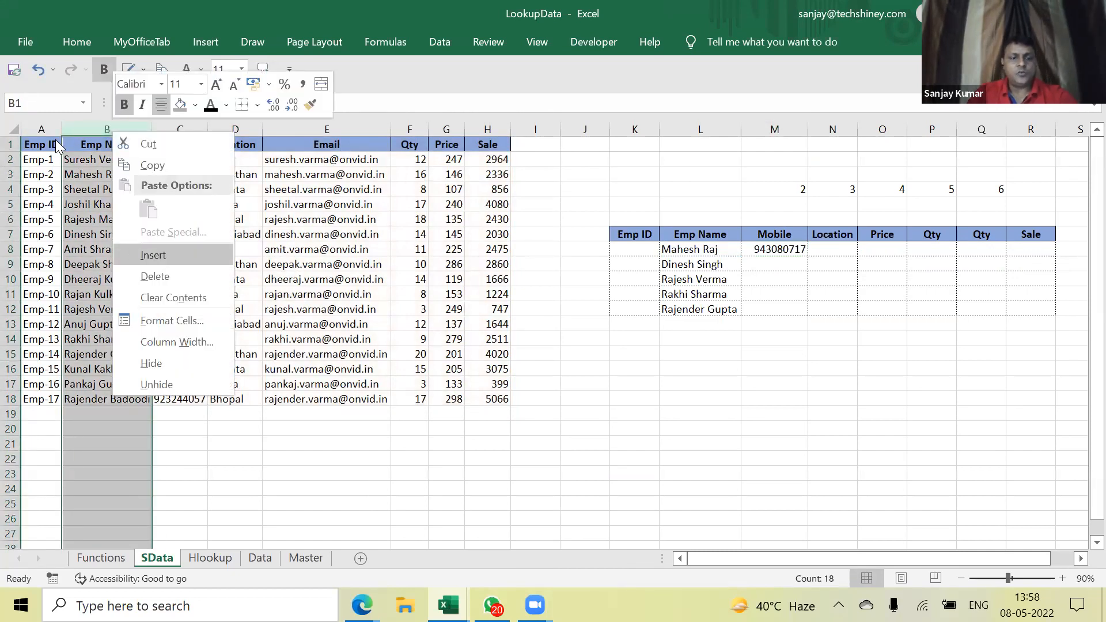
{"action": "key", "text": "Escape"}
{"action": "key", "text": "ctrl+x"}
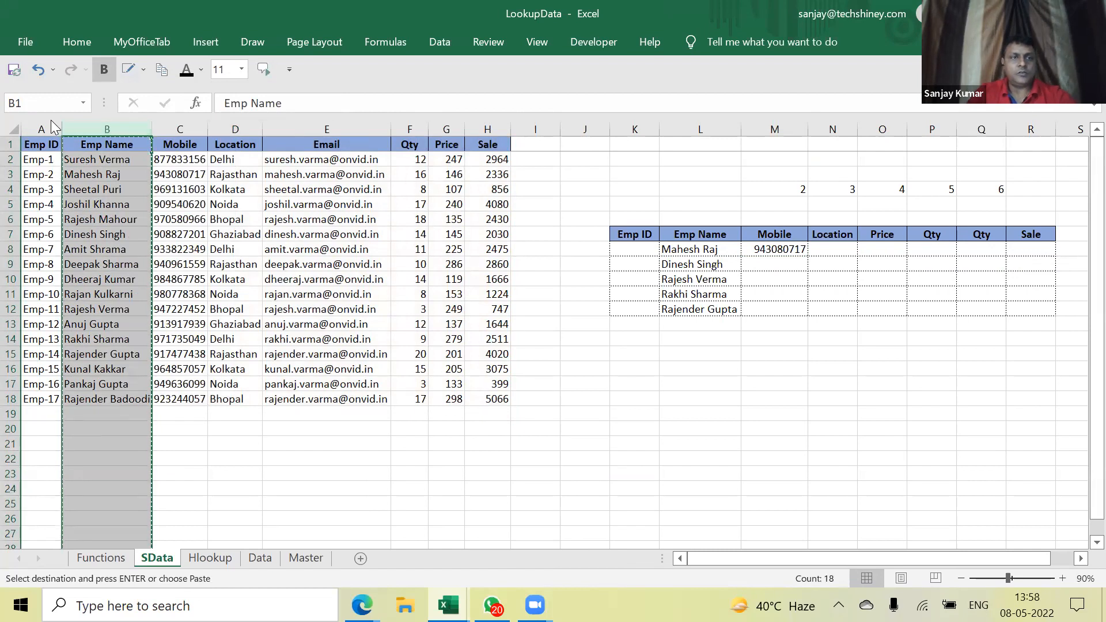
{"action": "left_click", "coordinate": [48, 119]}
{"action": "right_click", "coordinate": [46, 121]}
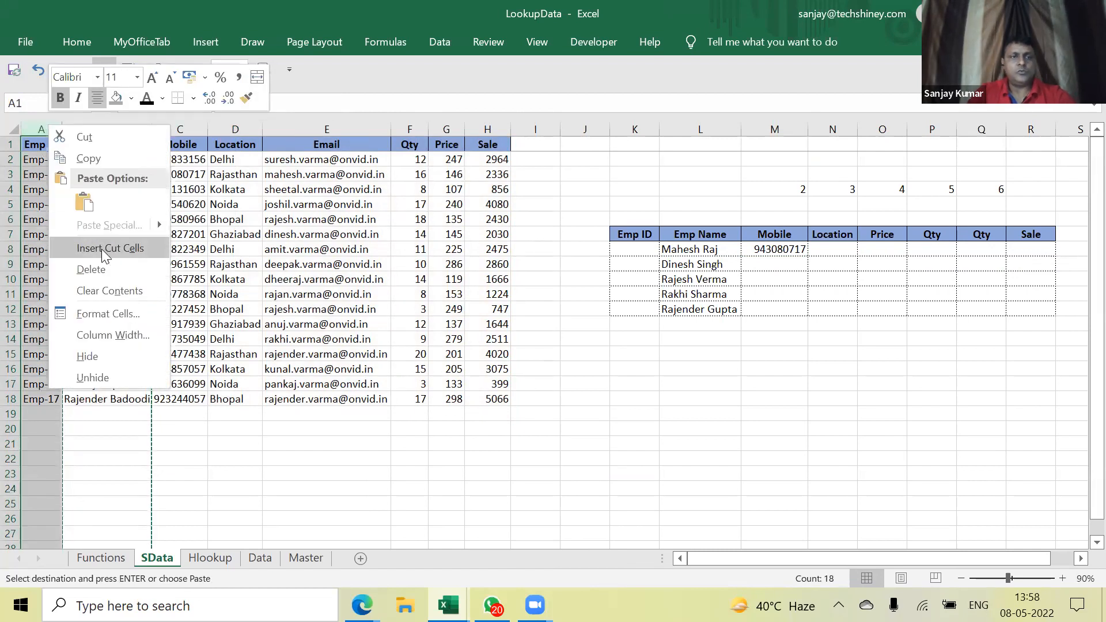
{"action": "left_click", "coordinate": [103, 249]}
{"action": "left_click_drag", "start_coordinate": [72, 147], "coordinate": [484, 404]}
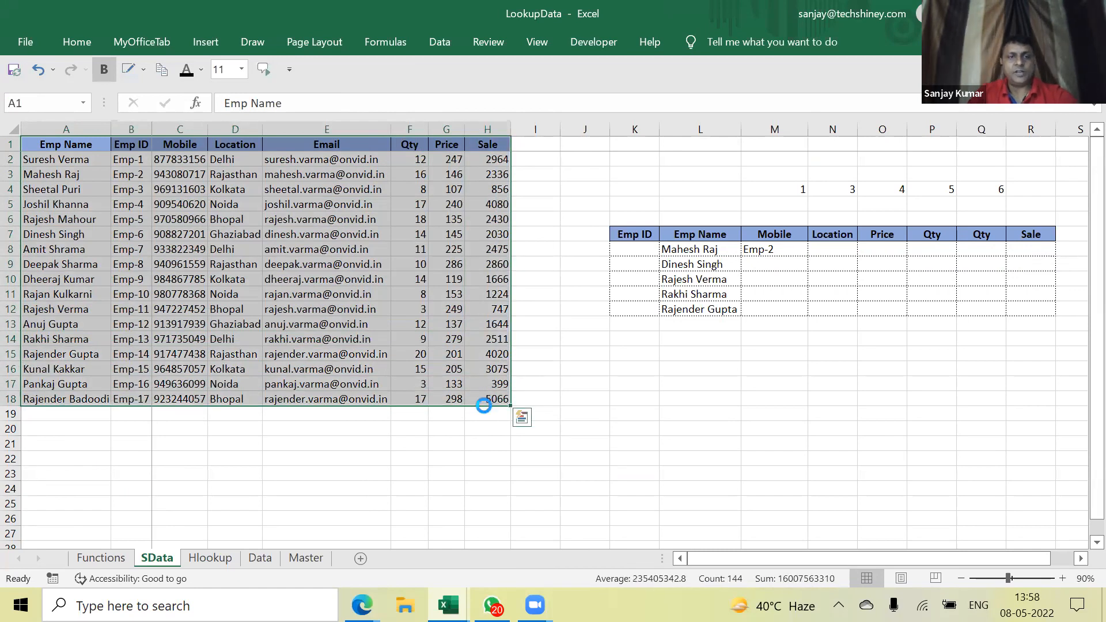
{"action": "key", "text": "ctrl+c"}
{"action": "key", "text": "ctrl+z"}
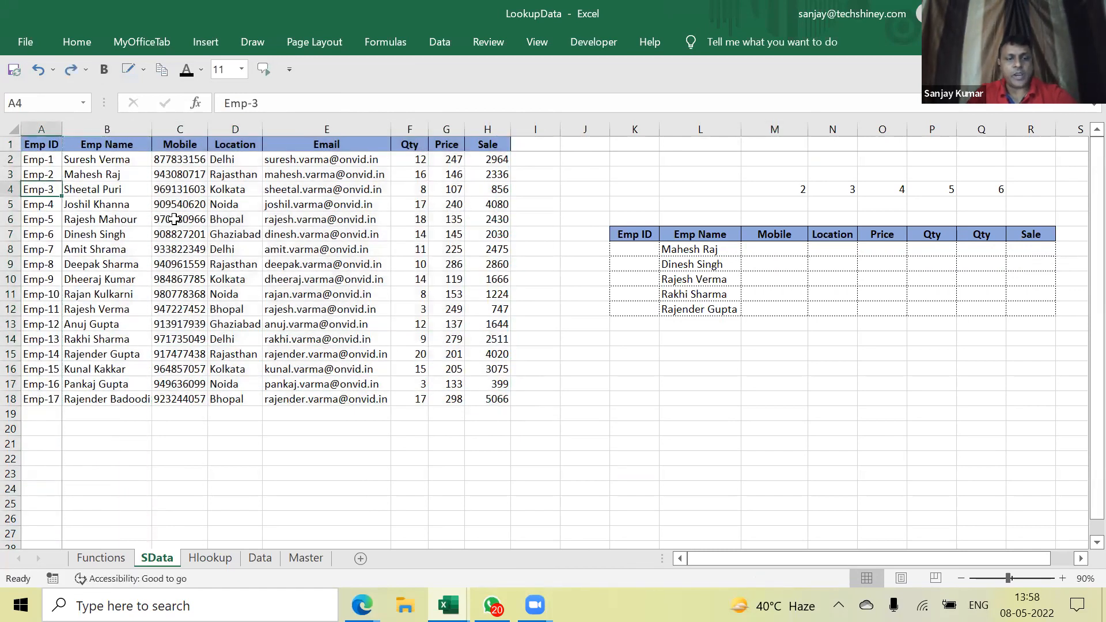
Cut the Emp Name column and insert it before Location, so Mobile sits in column B
{"action": "left_click", "coordinate": [95, 147]}
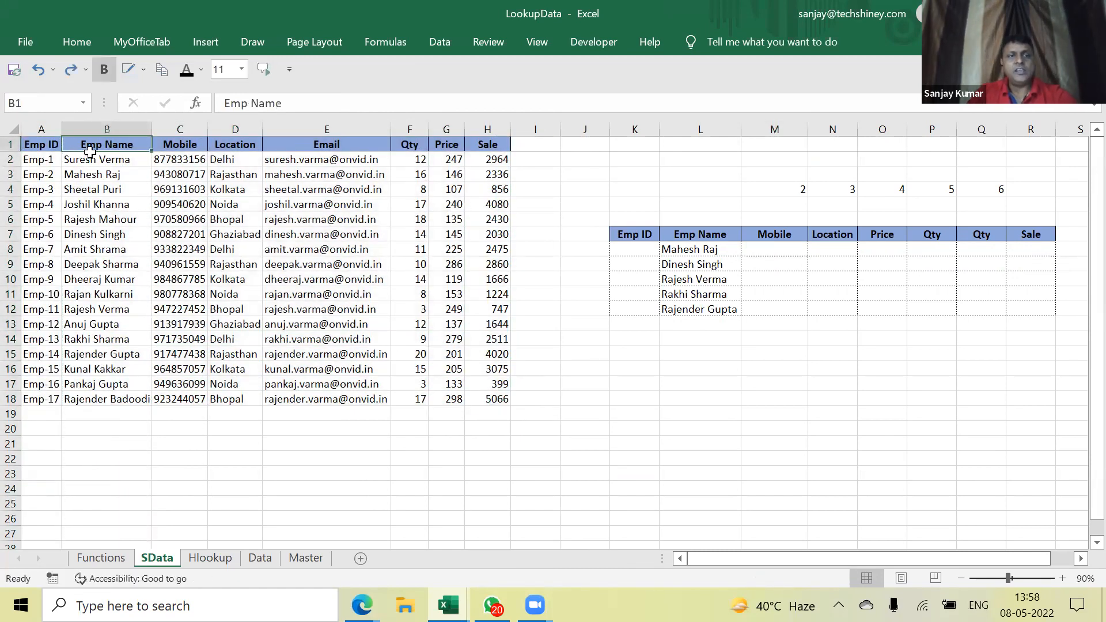
{"action": "left_click", "coordinate": [96, 125]}
{"action": "key", "text": "ctrl+x"}
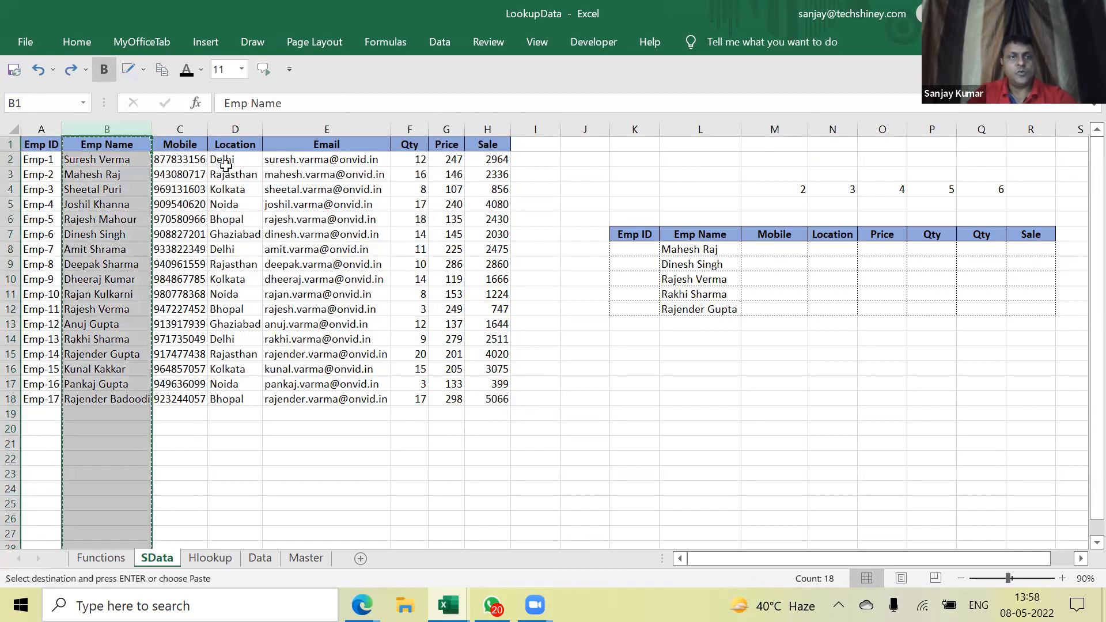
{"action": "left_click", "coordinate": [215, 122]}
{"action": "right_click", "coordinate": [223, 125]}
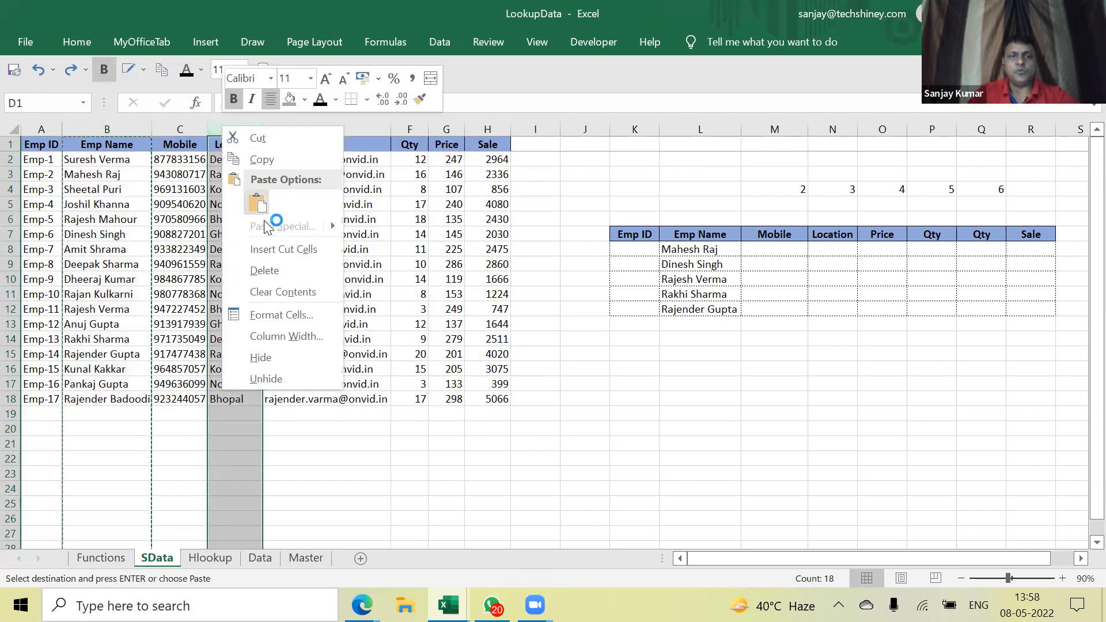
{"action": "left_click", "coordinate": [273, 249]}
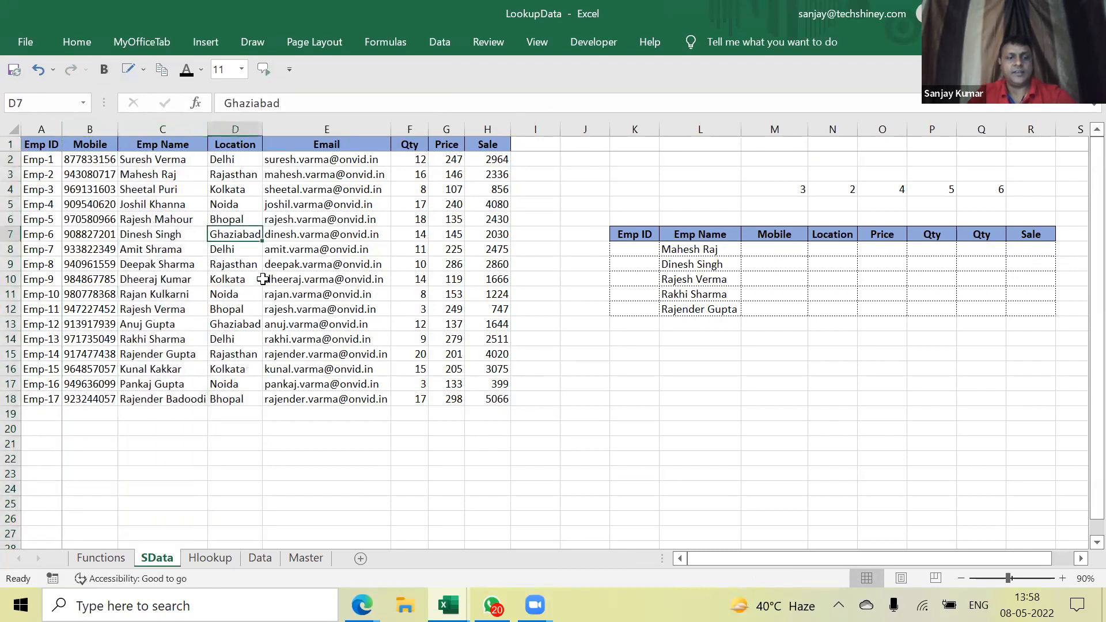
Auto-fit column B and review the rearranged source table columns A and B
{"action": "left_click", "coordinate": [720, 253]}
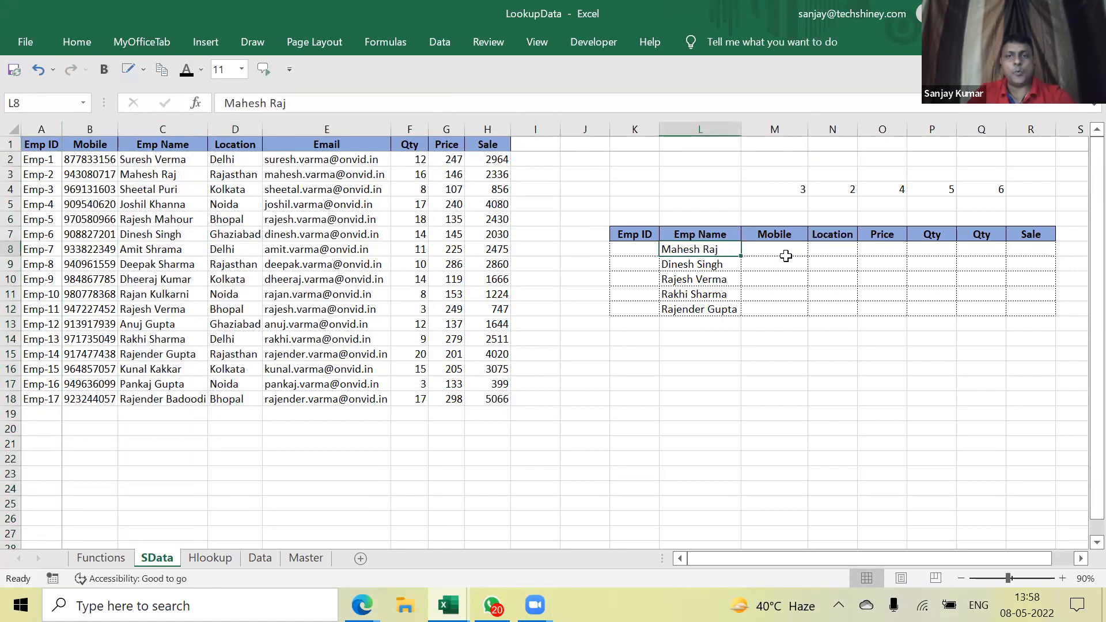
{"action": "double_click", "coordinate": [118, 129]}
{"action": "left_click_drag", "start_coordinate": [168, 144], "coordinate": [504, 403]}
{"action": "left_click_drag", "start_coordinate": [110, 129], "coordinate": [25, 134]}
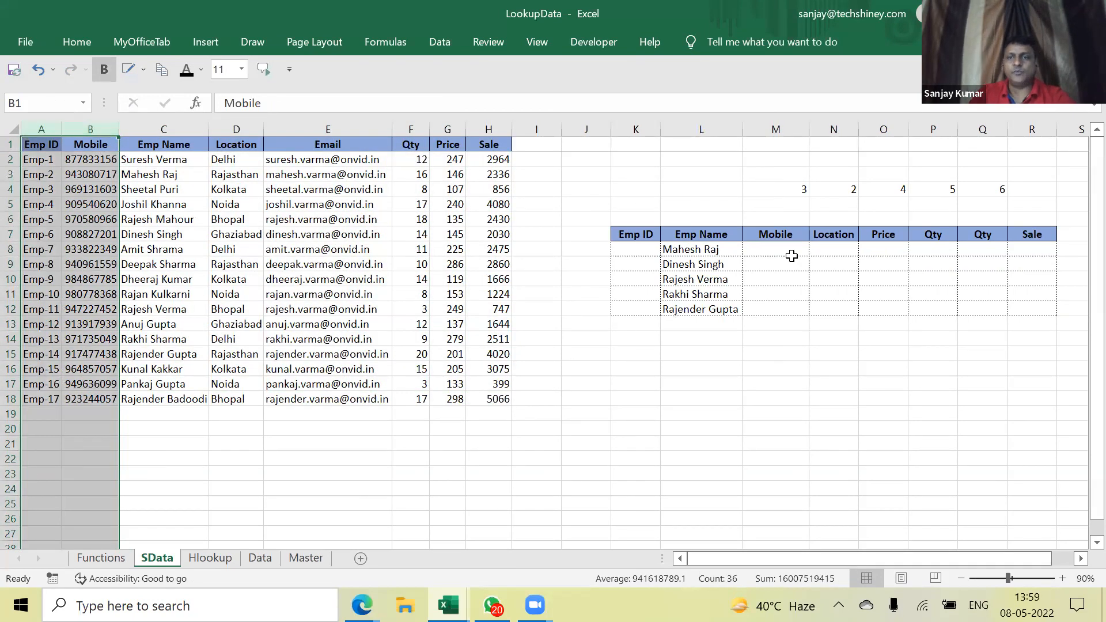
Compare the lookup and source headings, then start a formula with =in in M8
{"action": "left_click", "coordinate": [783, 241]}
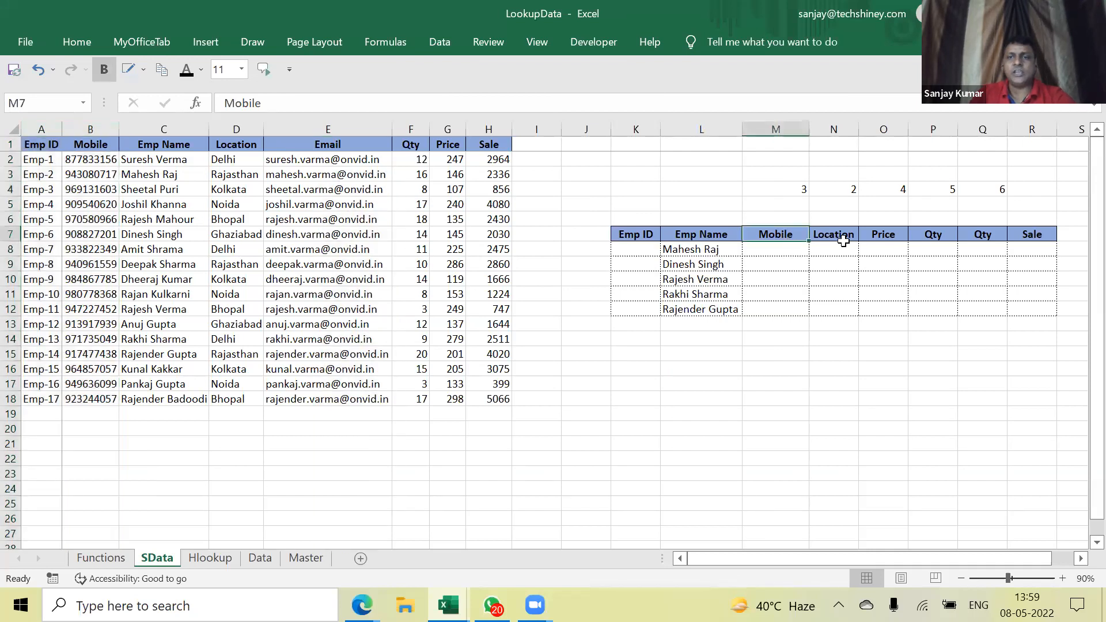
{"action": "left_click", "coordinate": [52, 143]}
{"action": "left_click", "coordinate": [624, 228]}
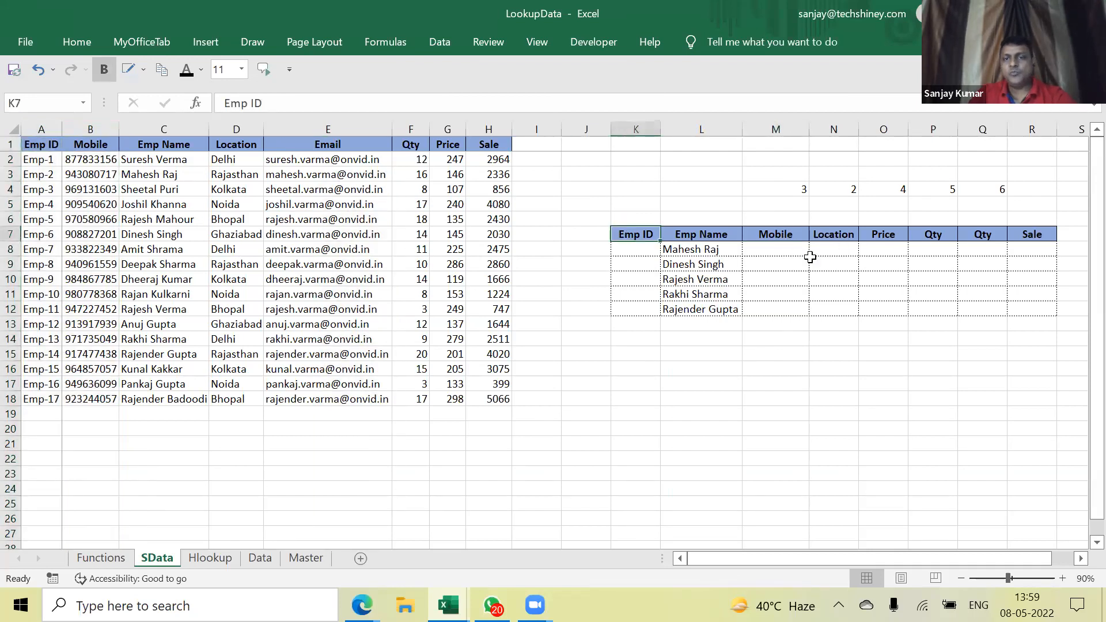
{"action": "left_click", "coordinate": [784, 253]}
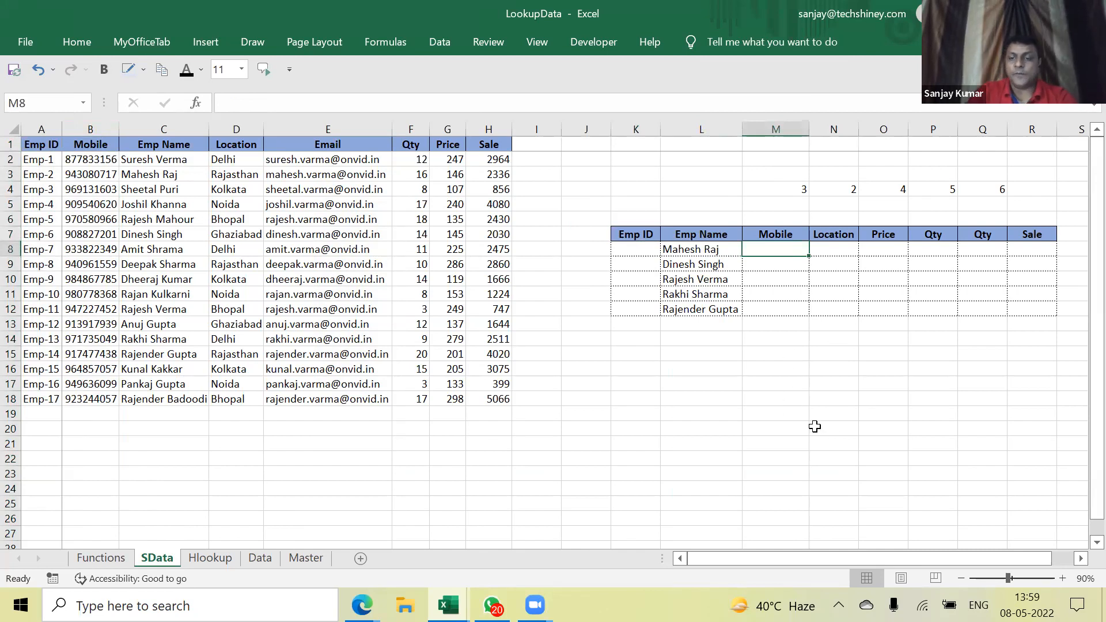
{"action": "type", "text": "="}
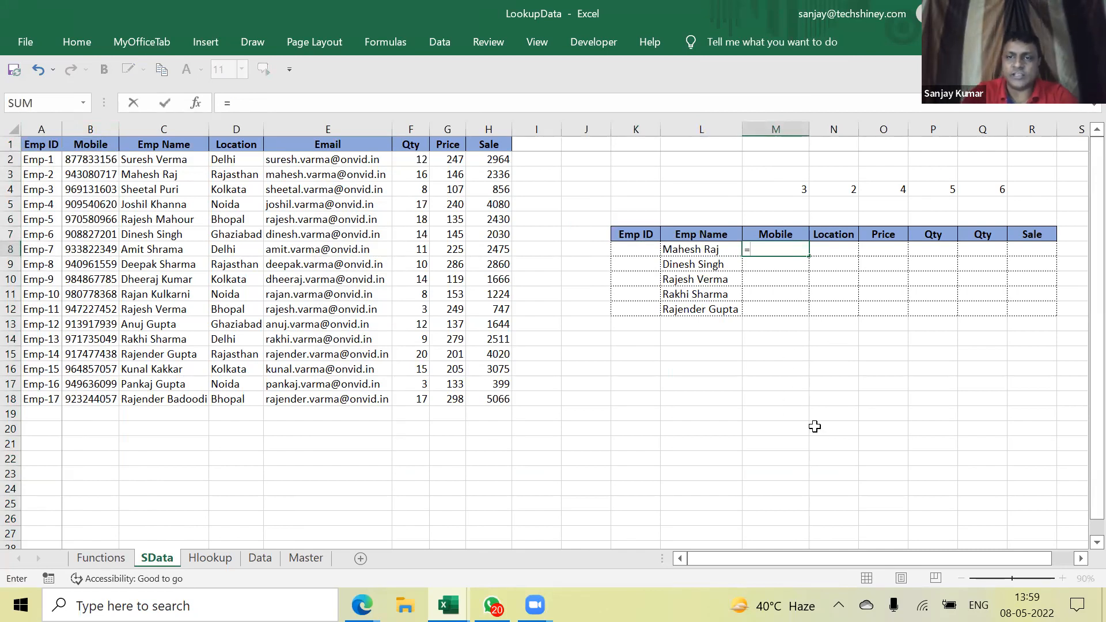
{"action": "type", "text": "inc"}
{"action": "key", "text": "BackSpace"}
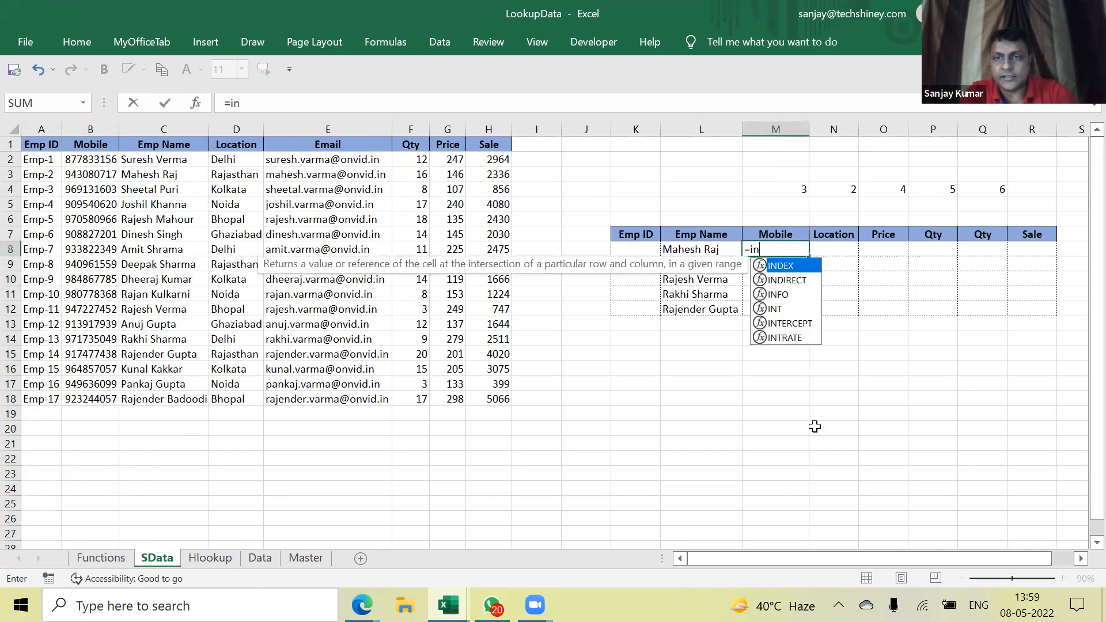
{"action": "type", "text": "d"}
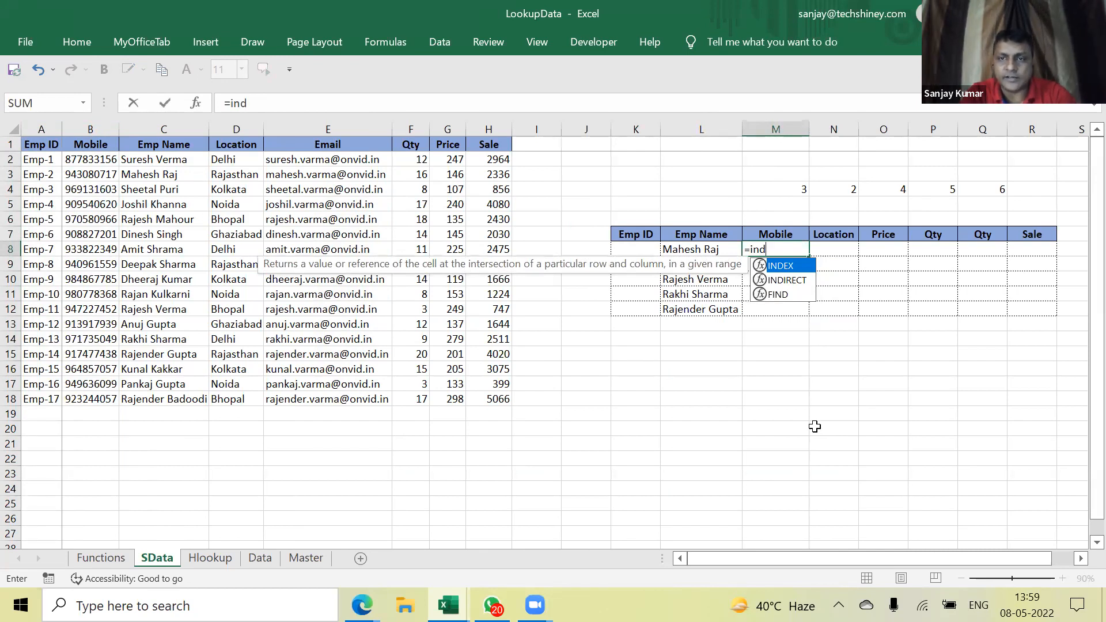
{"action": "type", "text": "ex"}
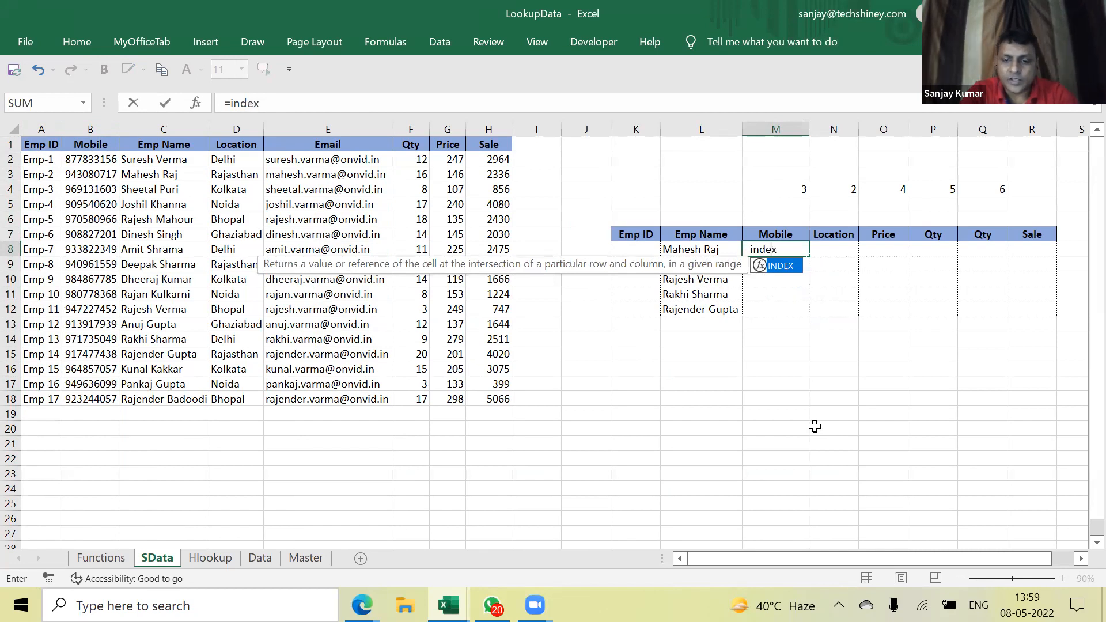
{"action": "type", "text": "("}
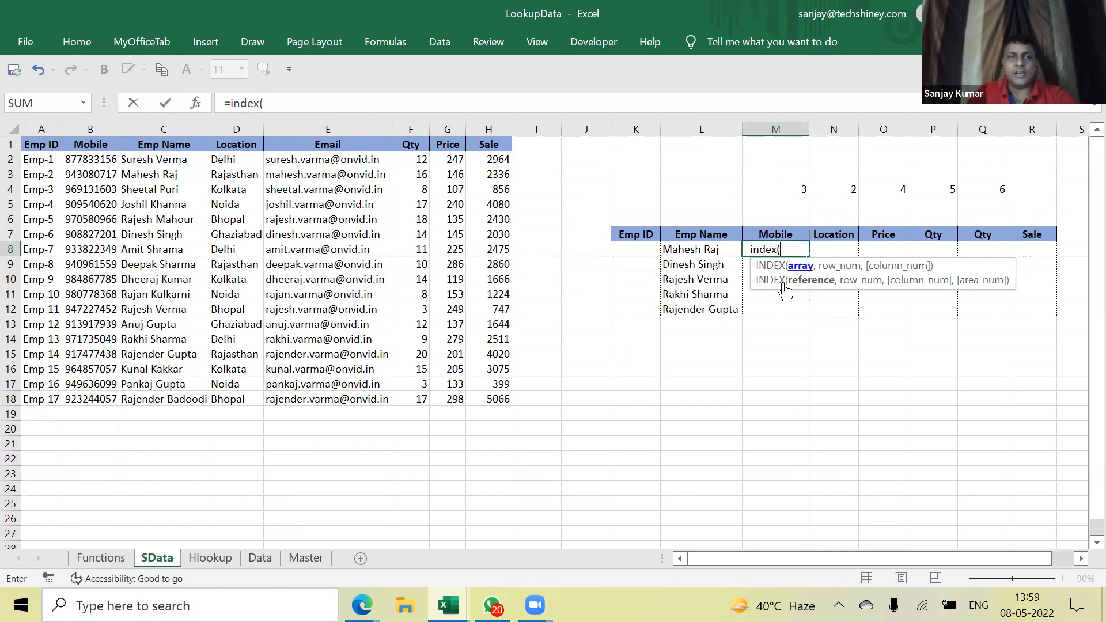
{"action": "left_click_drag", "start_coordinate": [48, 144], "coordinate": [500, 406]}
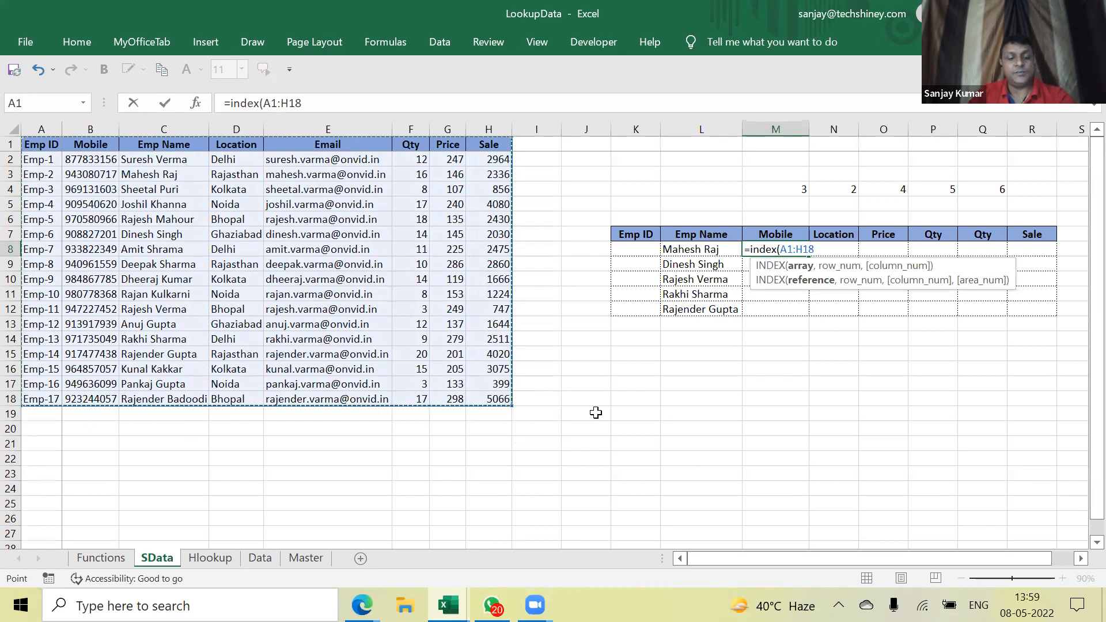
{"action": "key", "text": "F4"}
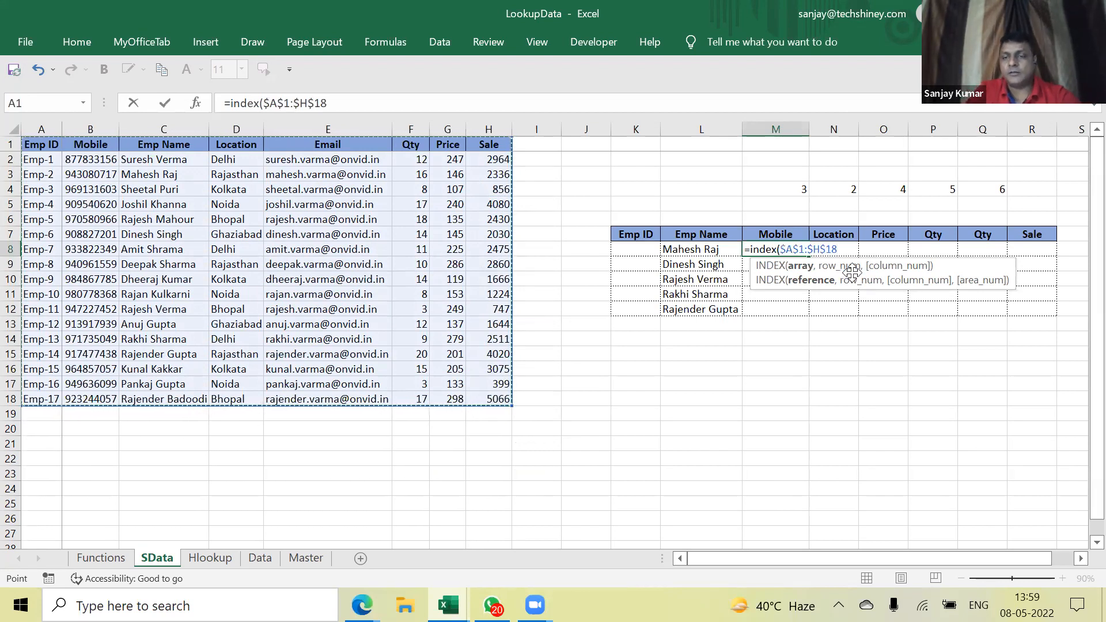
{"action": "type", "text": ","}
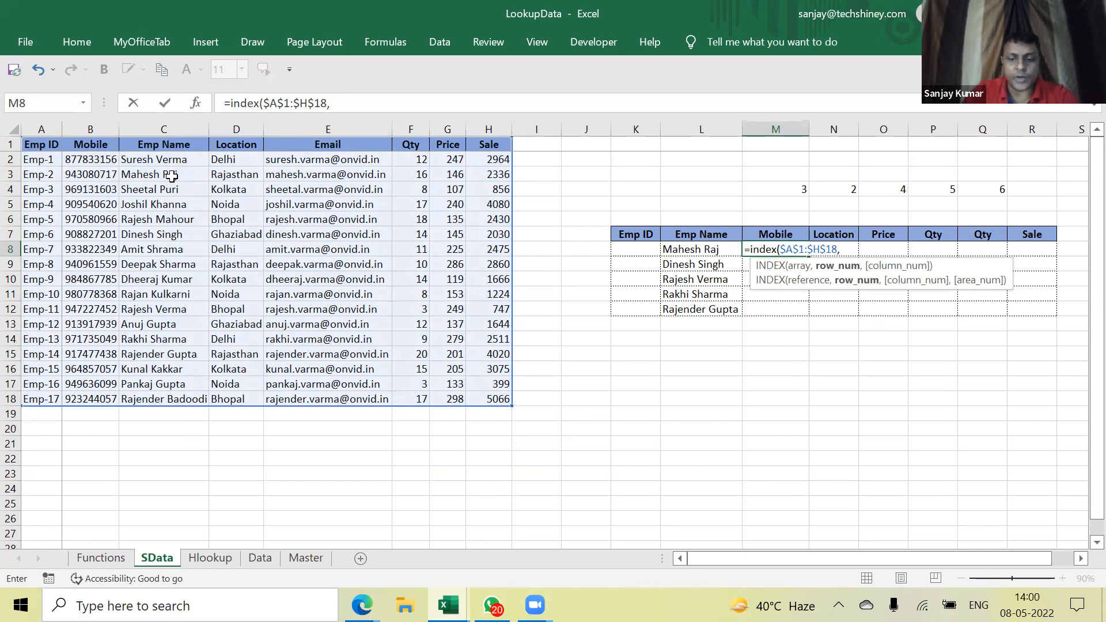
{"action": "type", "text": "3,"}
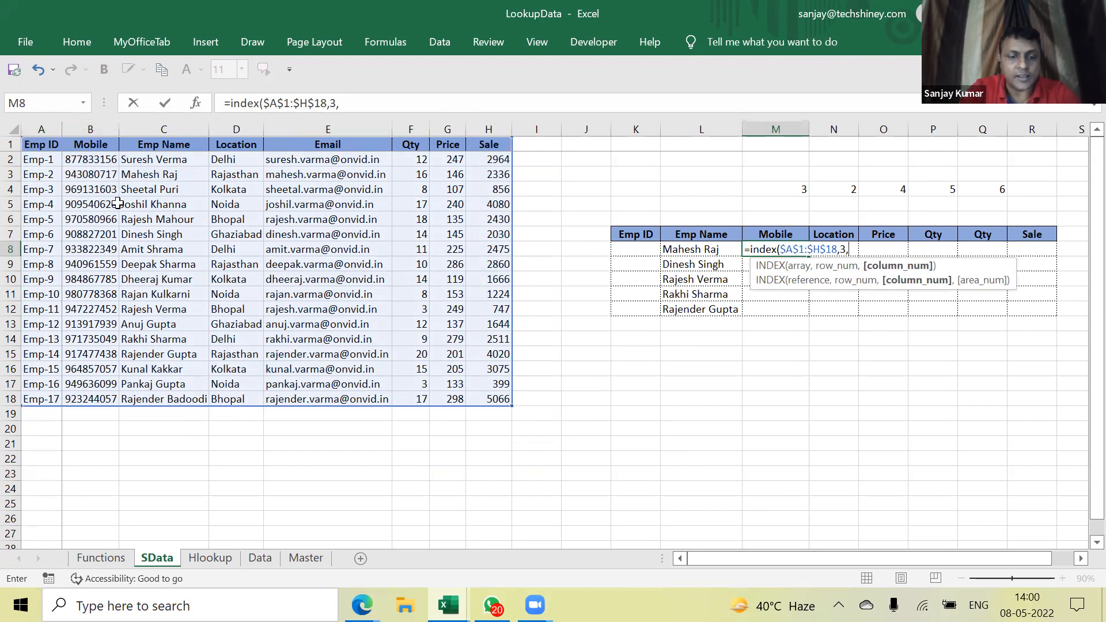
{"action": "type", "text": "2)"}
{"action": "key", "text": "Return"}
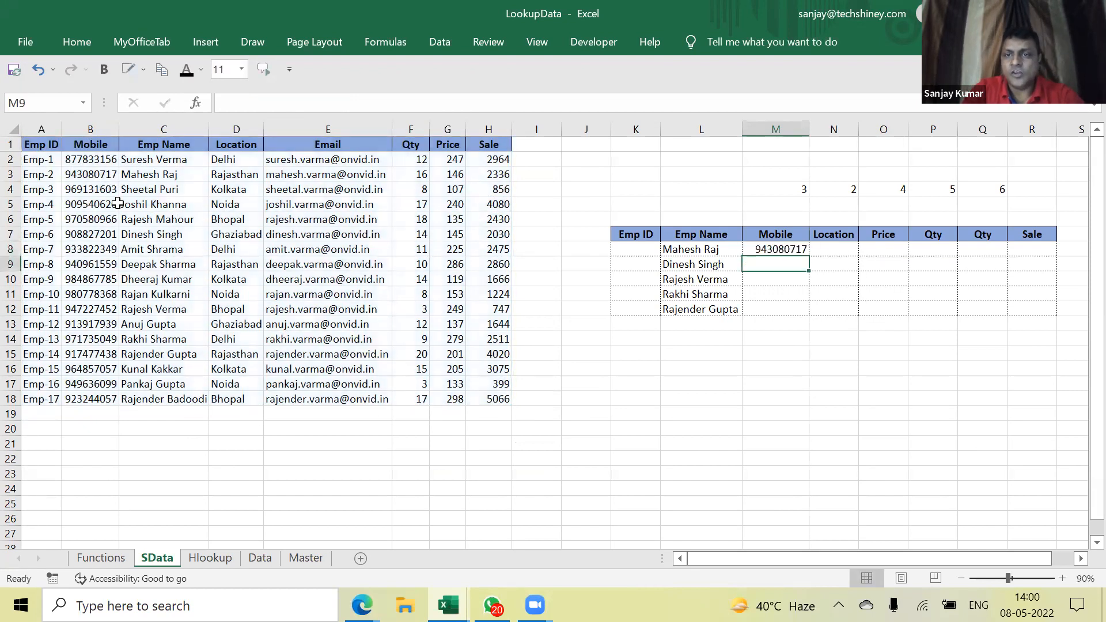
{"action": "left_click", "coordinate": [771, 247]}
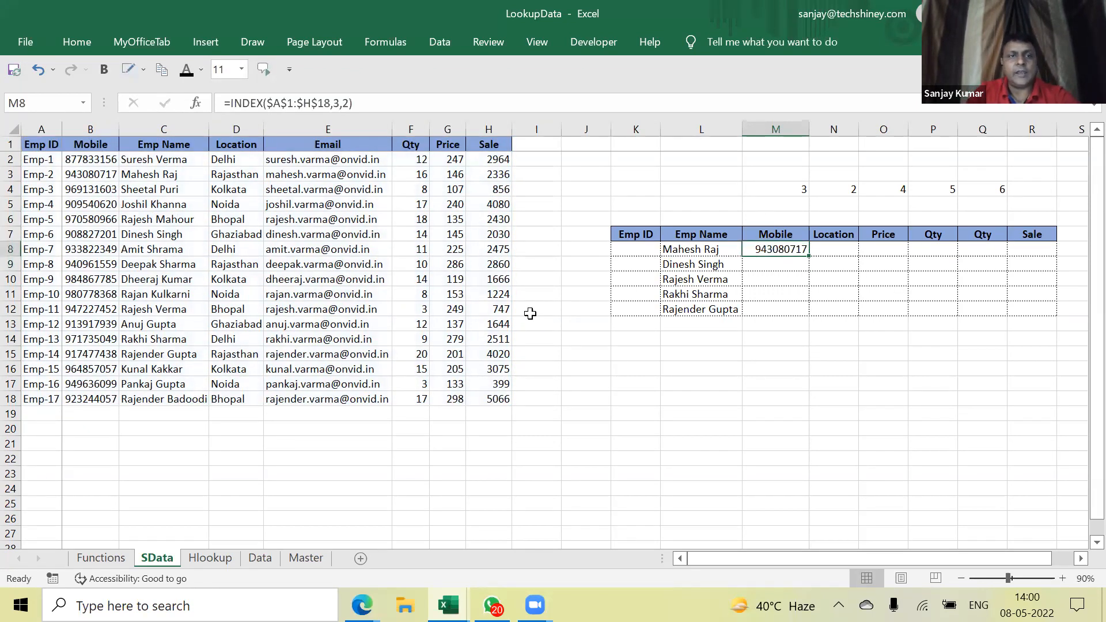
{"action": "left_click", "coordinate": [162, 145]}
{"action": "left_click", "coordinate": [154, 176]}
{"action": "left_click", "coordinate": [154, 145]}
{"action": "left_click", "coordinate": [154, 159]}
{"action": "left_click", "coordinate": [154, 174]}
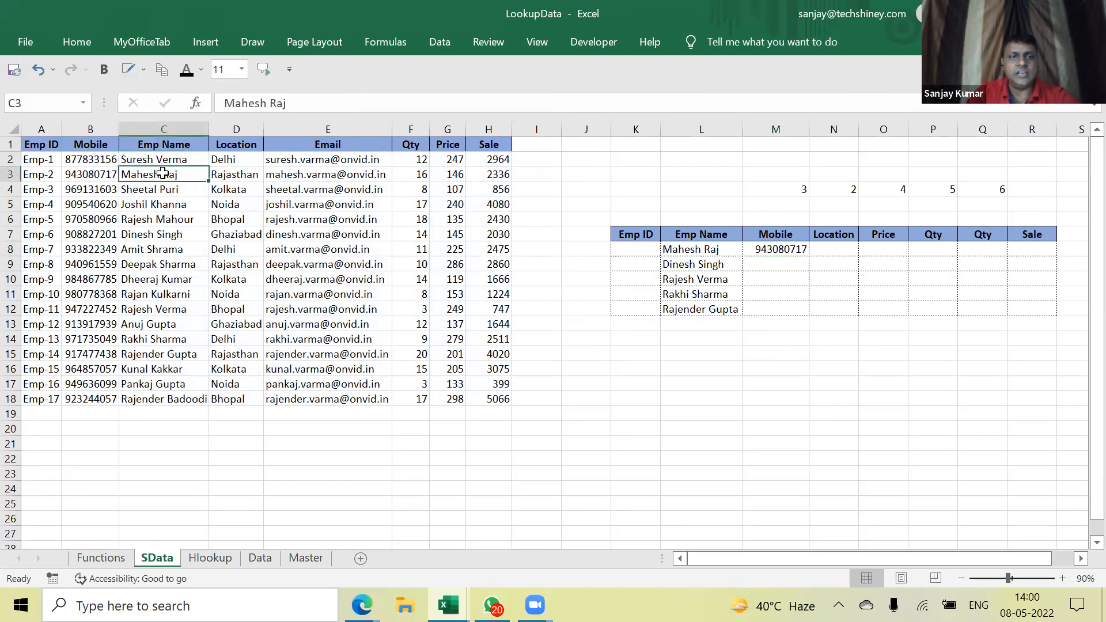
{"action": "left_click", "coordinate": [31, 145]}
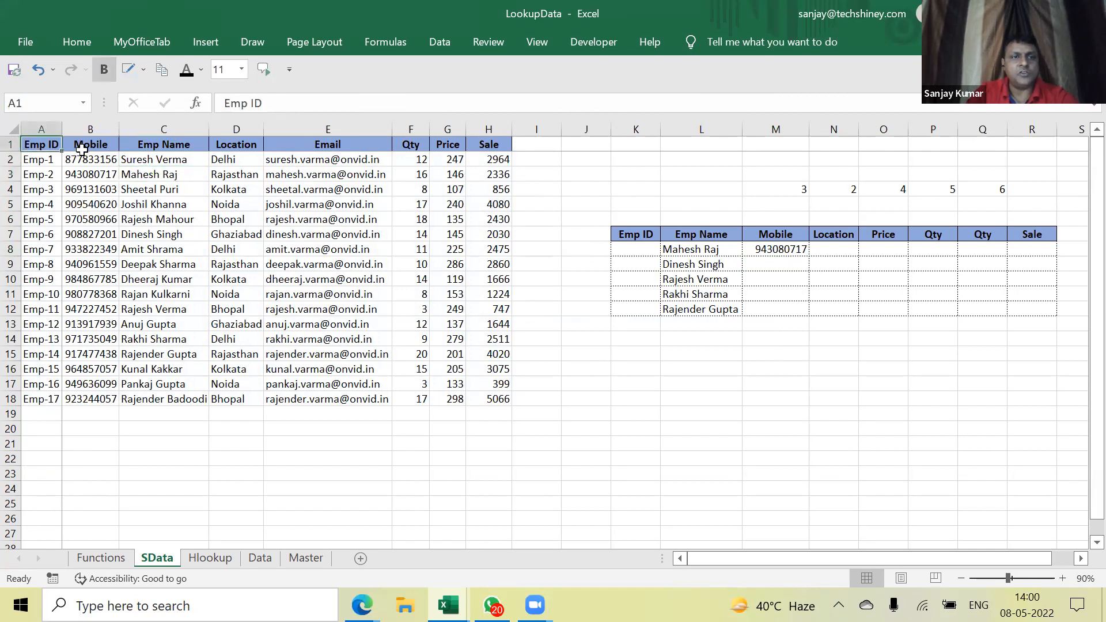
{"action": "left_click", "coordinate": [84, 148]}
{"action": "left_click", "coordinate": [37, 144]}
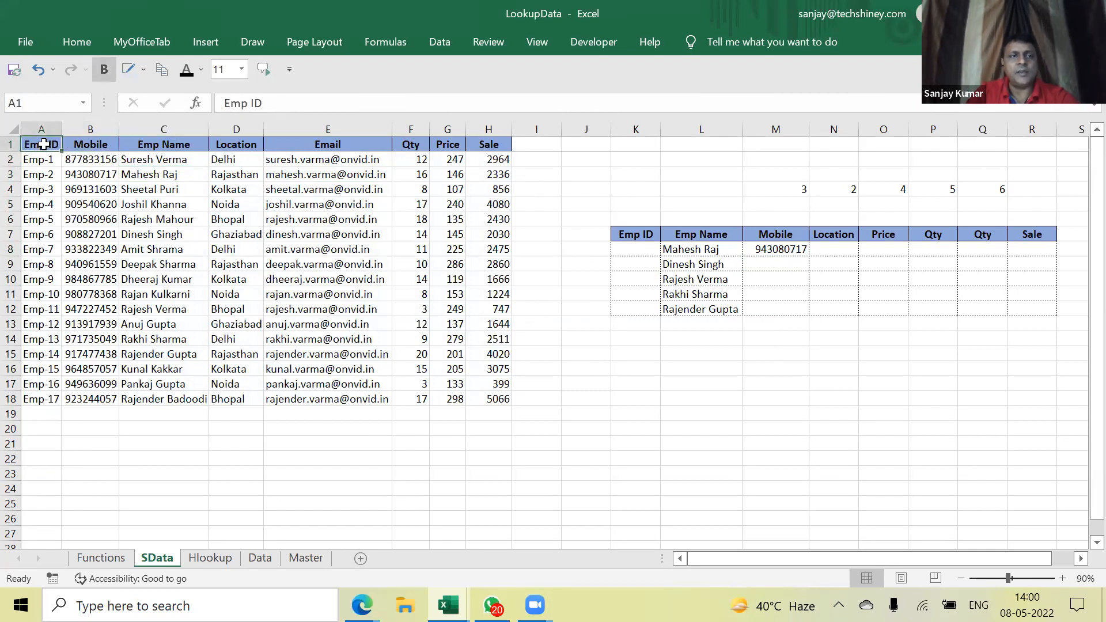
{"action": "left_click", "coordinate": [106, 145]}
{"action": "left_click", "coordinate": [788, 249]}
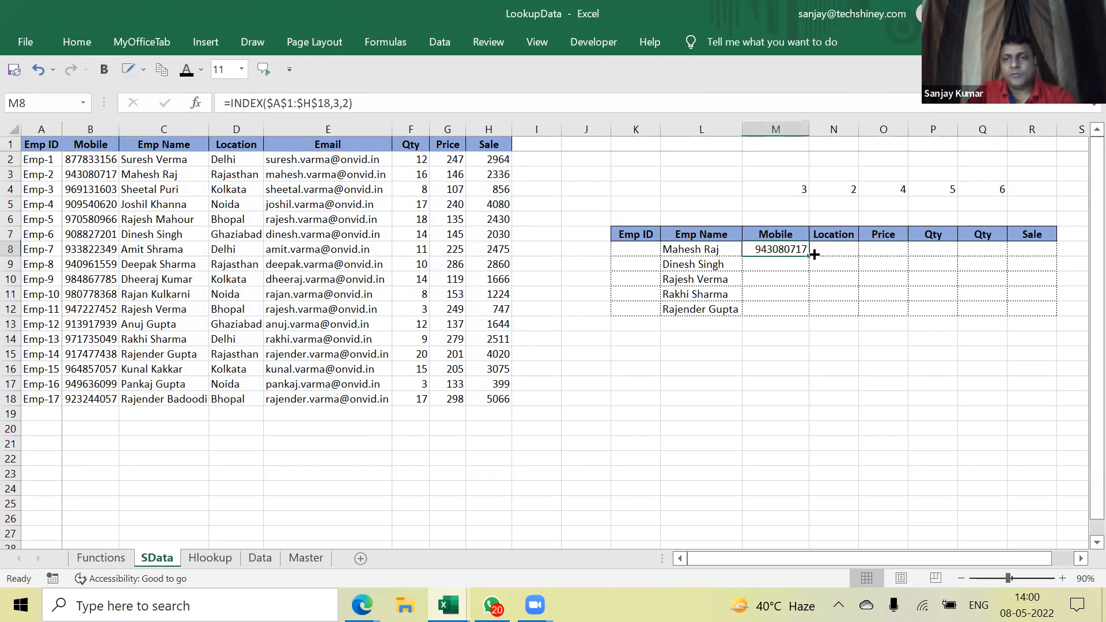
Copy the INDEX formula across to column R and down to row 12, then auto-fit columns M:R
{"action": "left_click_drag", "start_coordinate": [811, 256], "coordinate": [1058, 315]}
{"action": "left_click", "coordinate": [798, 133]}
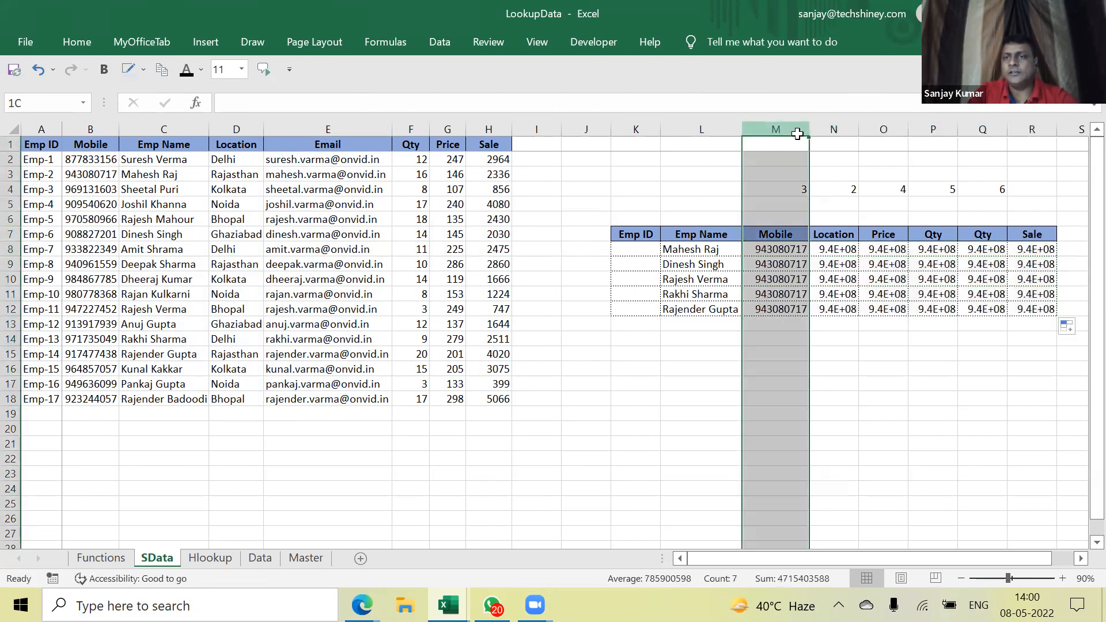
{"action": "left_click_drag", "start_coordinate": [798, 134], "coordinate": [1031, 134]}
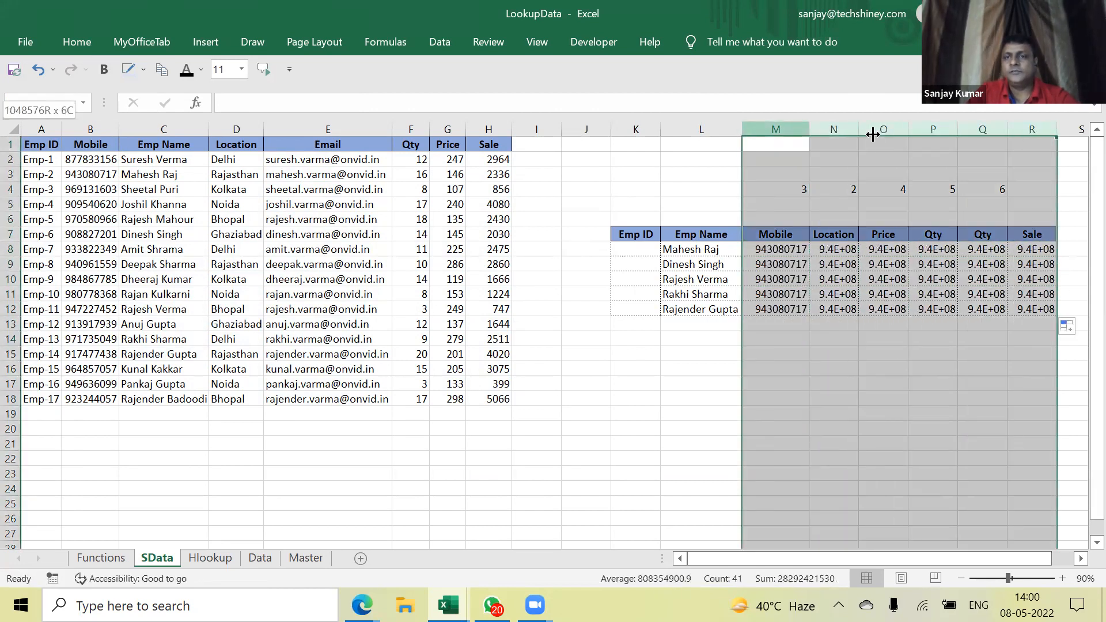
{"action": "double_click", "coordinate": [873, 134]}
{"action": "left_click", "coordinate": [770, 339]}
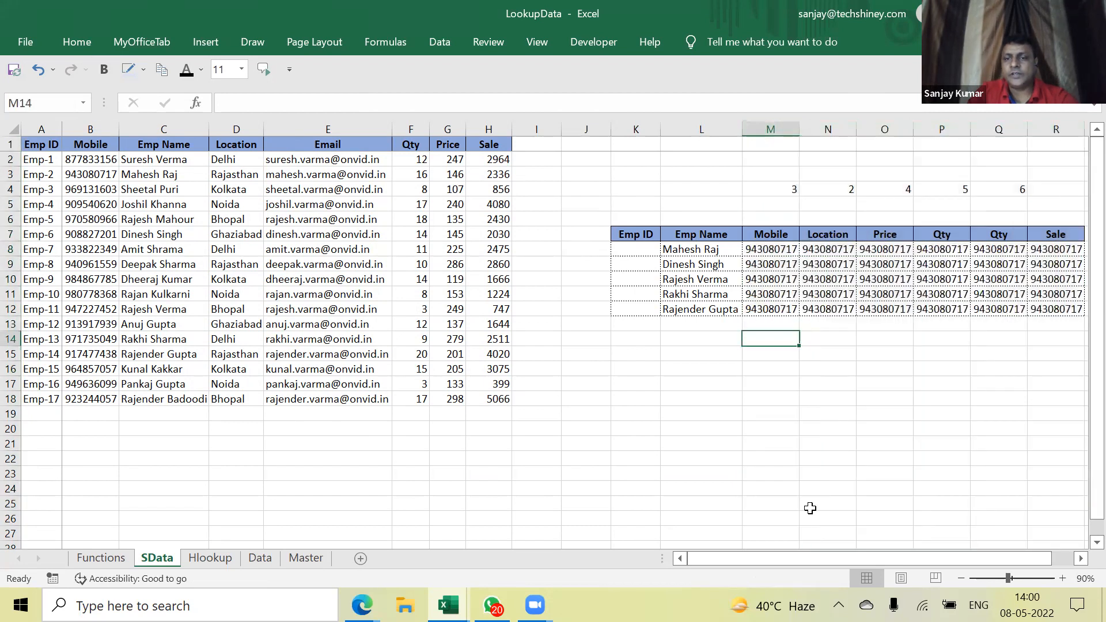
{"action": "left_click", "coordinate": [763, 254]}
{"action": "key", "text": "shift+Down"}
{"action": "key", "text": "shift+Down"}
{"action": "key", "text": "shift+Down"}
{"action": "key", "text": "shift+Down"}
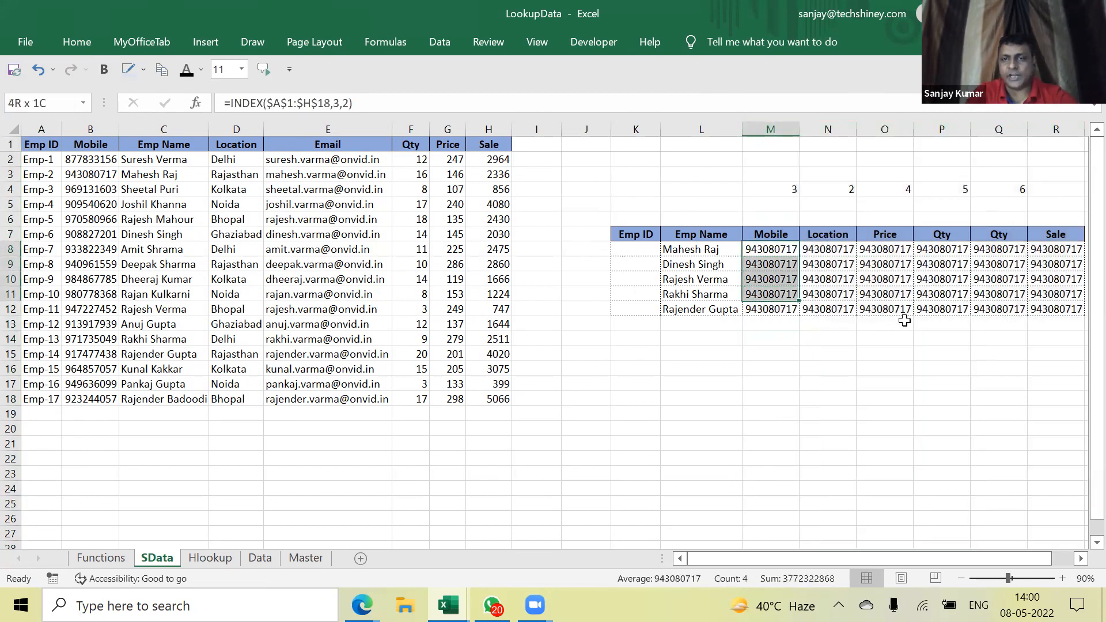
{"action": "key", "text": "shift+Right"}
{"action": "key", "text": "shift+Right"}
{"action": "key", "text": "shift+Right"}
{"action": "key", "text": "shift+Right"}
{"action": "key", "text": "shift+Right"}
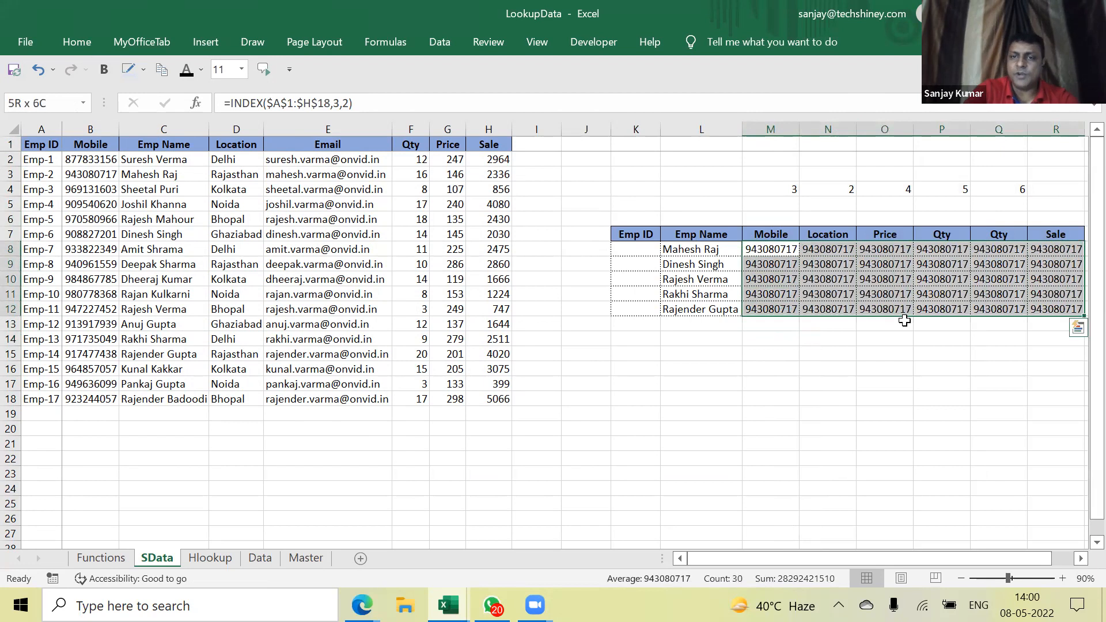
{"action": "key", "text": "Delete"}
{"action": "key", "text": "Down"}
{"action": "key", "text": "Down"}
{"action": "key", "text": "Up"}
{"action": "key", "text": "Up"}
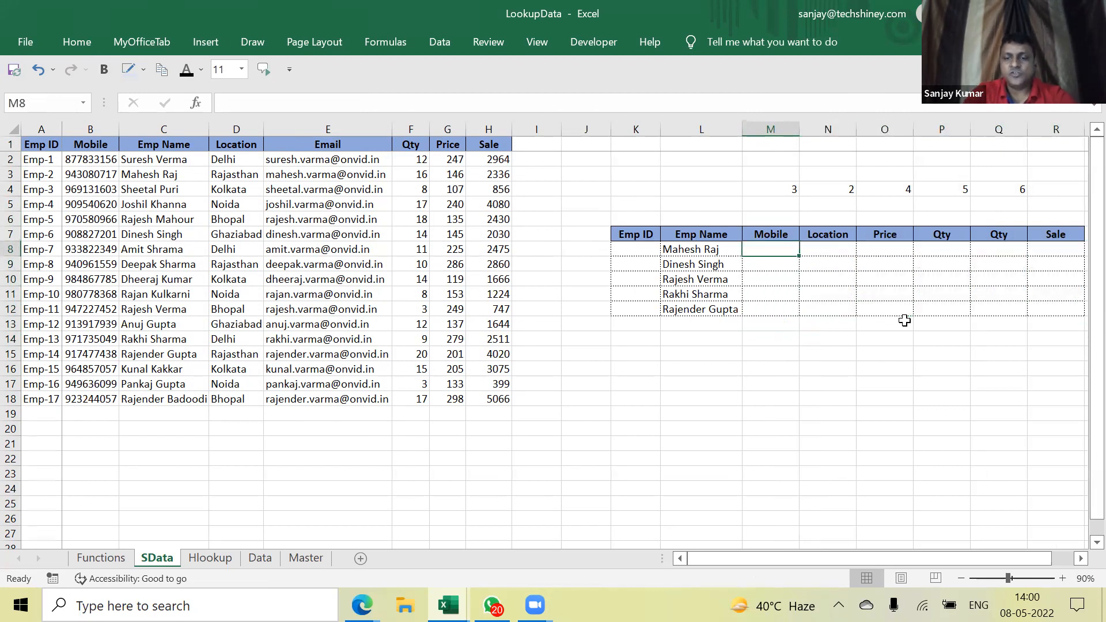
Start =INDEX($A$1:$H$19, in M8, correcting the misspelled function name
{"action": "type", "text": "="}
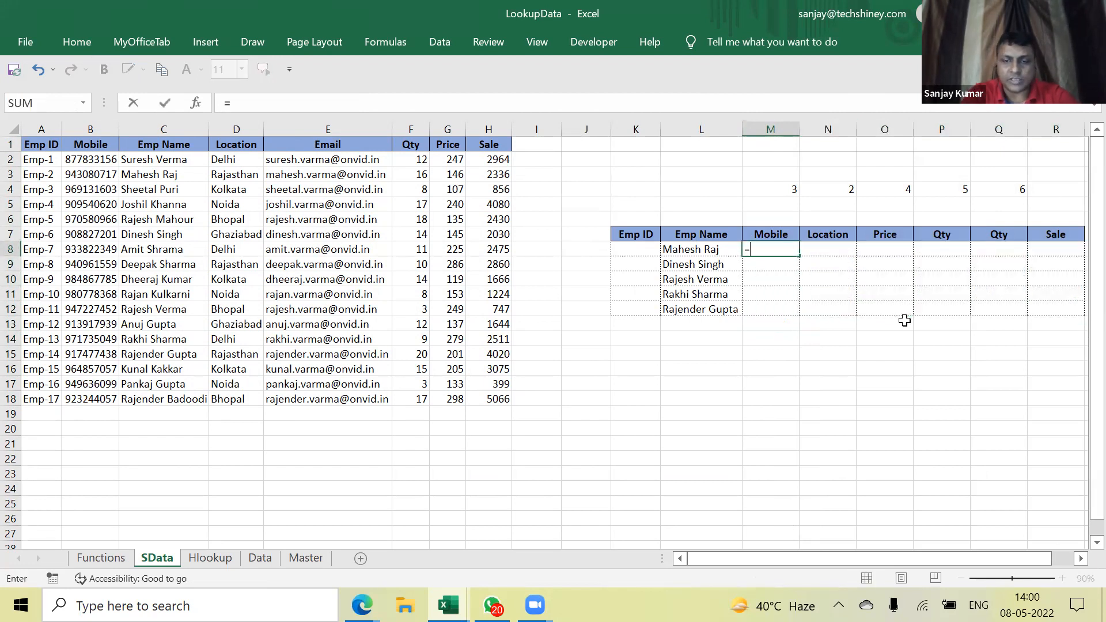
{"action": "type", "text": "indx"}
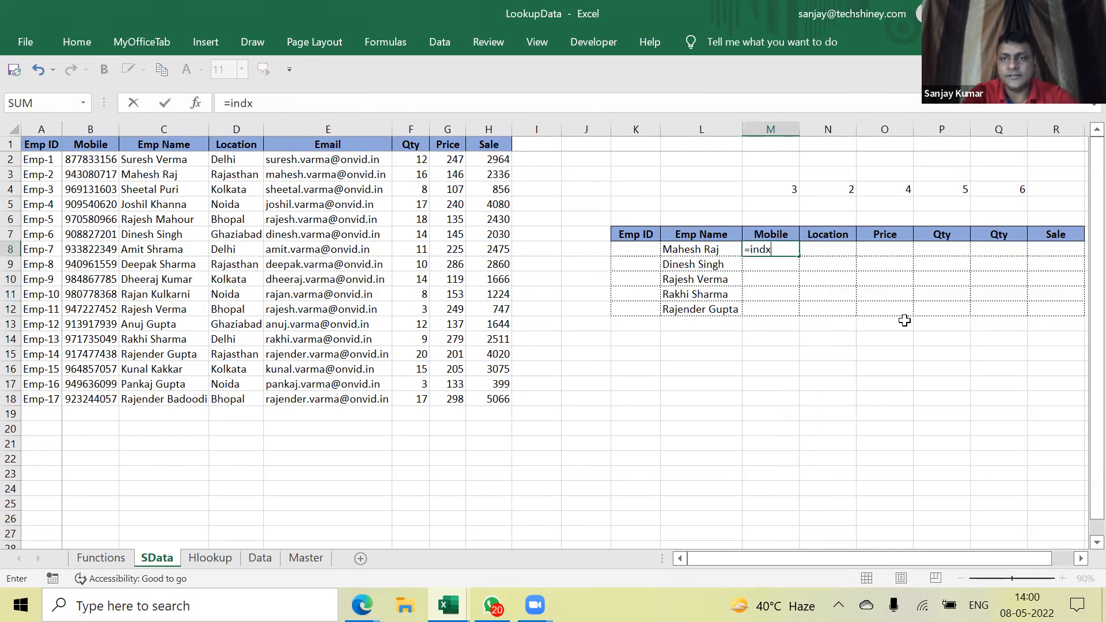
{"action": "key", "text": "BackSpace"}
{"action": "type", "text": "ex"}
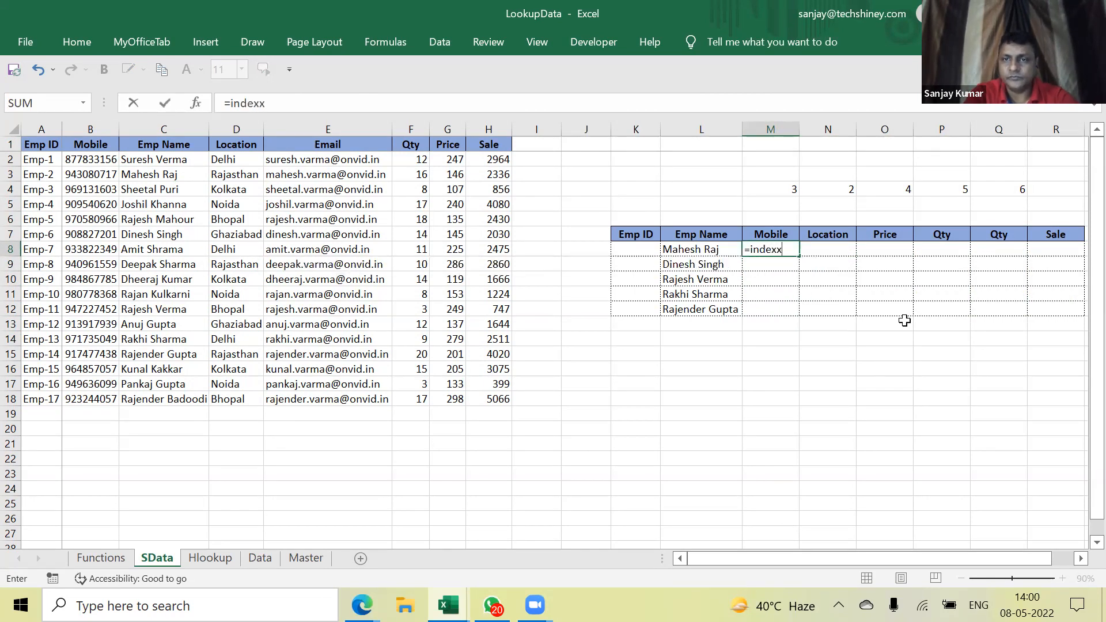
{"action": "type", "text": "("}
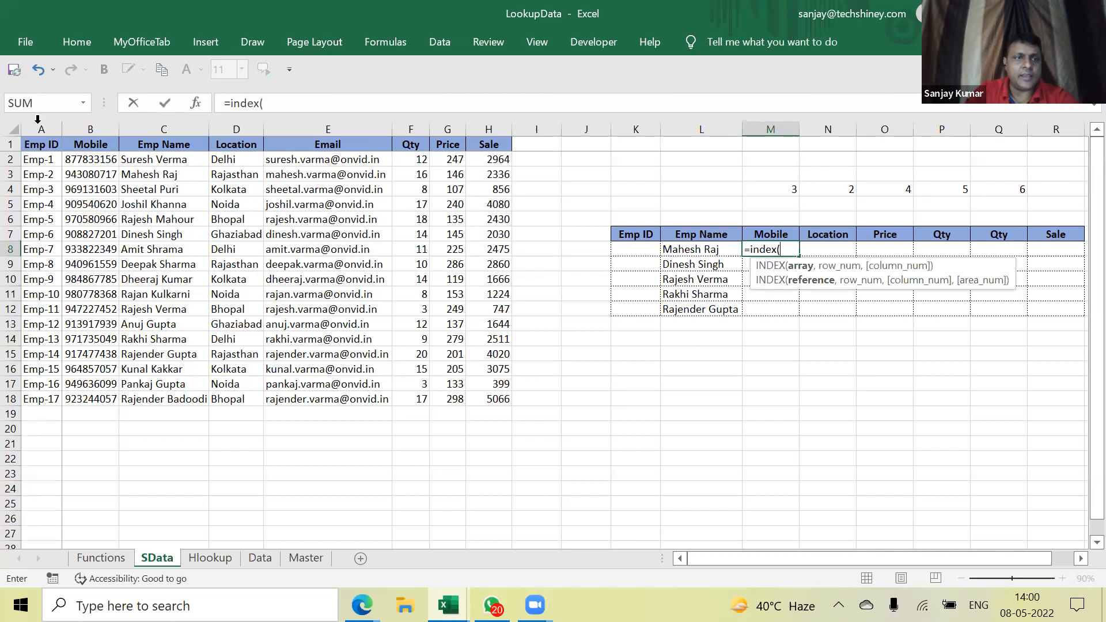
{"action": "left_click_drag", "start_coordinate": [40, 144], "coordinate": [505, 408]}
{"action": "key", "text": "F4"}
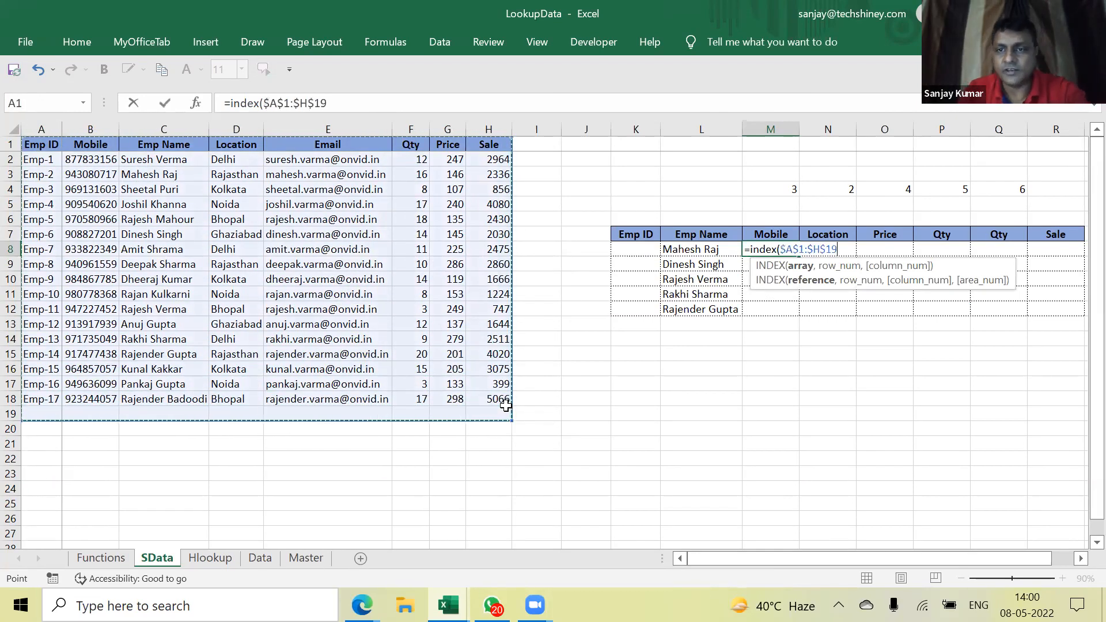
{"action": "type", "text": ","}
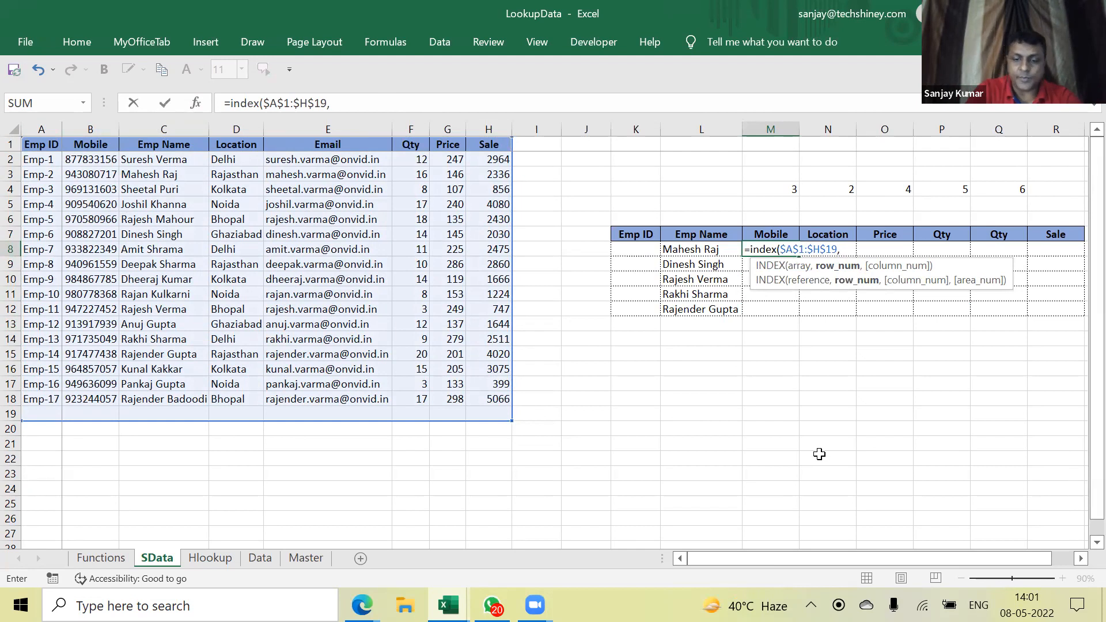
Add MATCH(L8,$C$1:$C$19,0) as the row argument with column 2 and commit the formula
{"action": "type", "text": "match("}
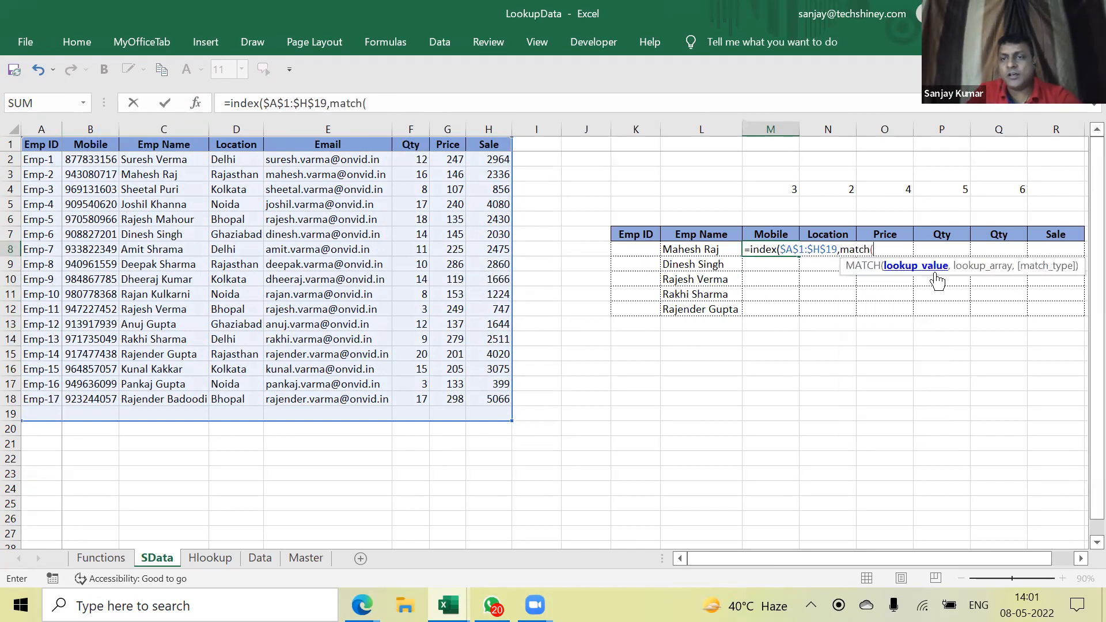
{"action": "left_click", "coordinate": [705, 250]}
{"action": "type", "text": ","}
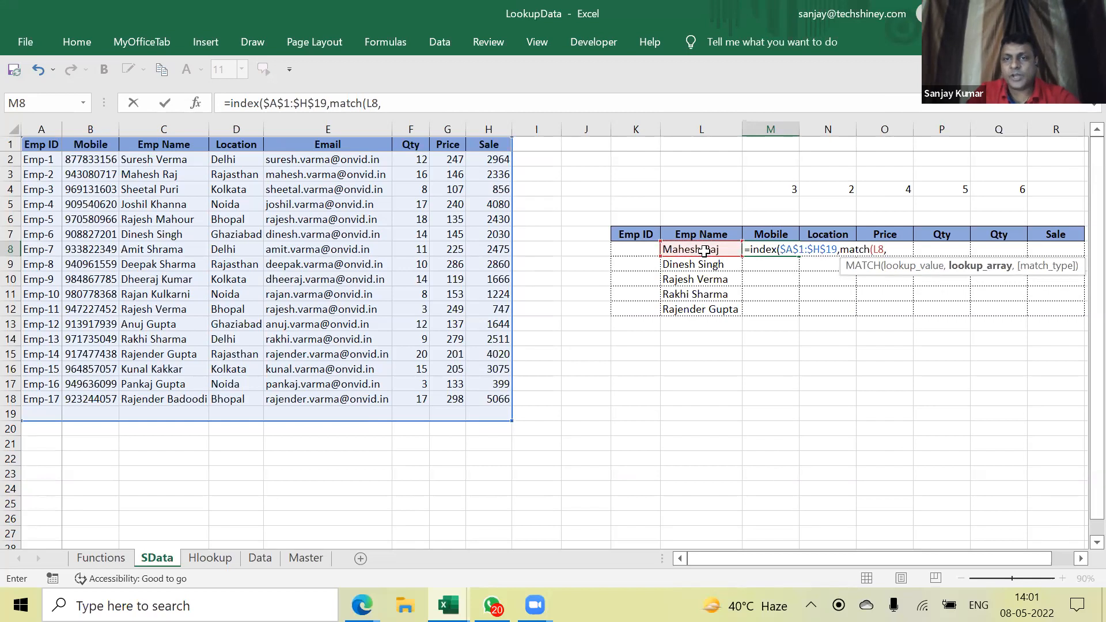
{"action": "left_click_drag", "start_coordinate": [156, 146], "coordinate": [159, 421]}
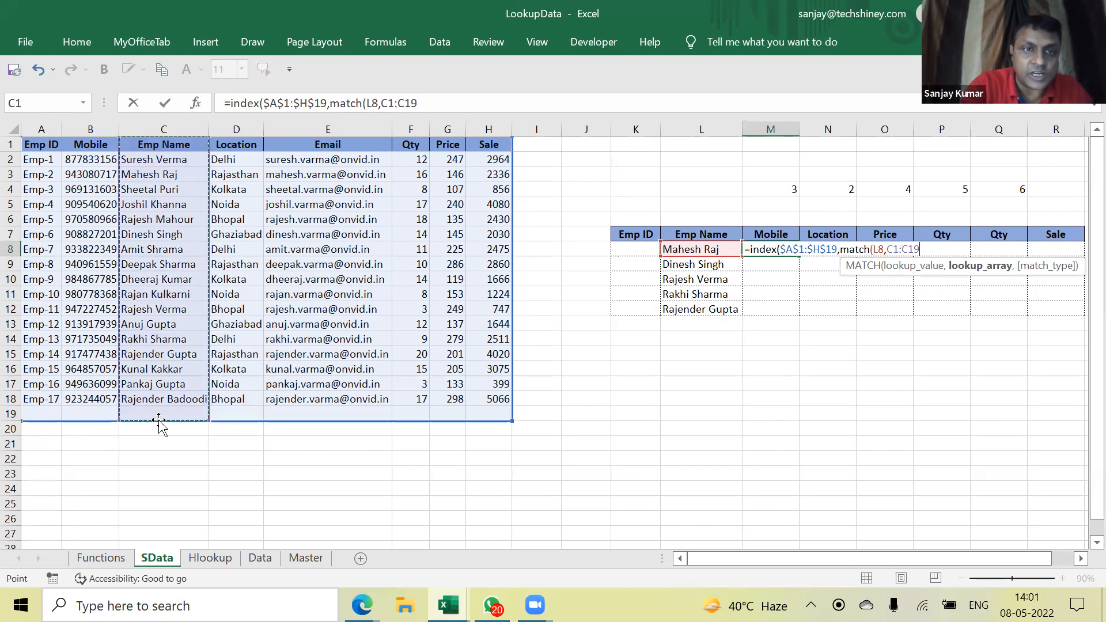
{"action": "key", "text": "F4"}
{"action": "type", "text": ","}
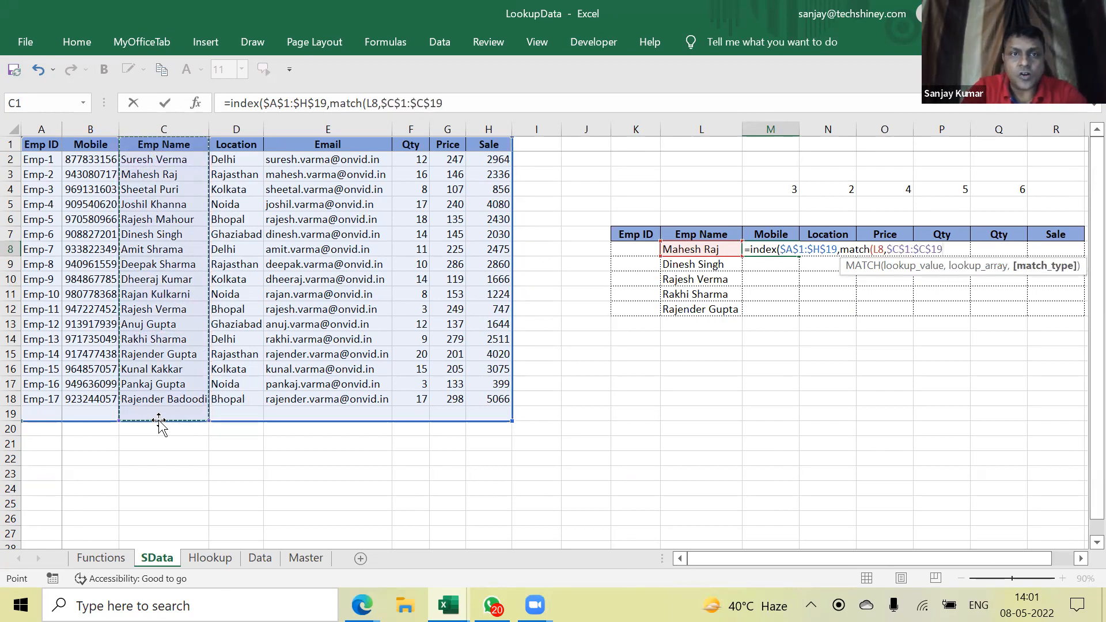
{"action": "type", "text": "0)"}
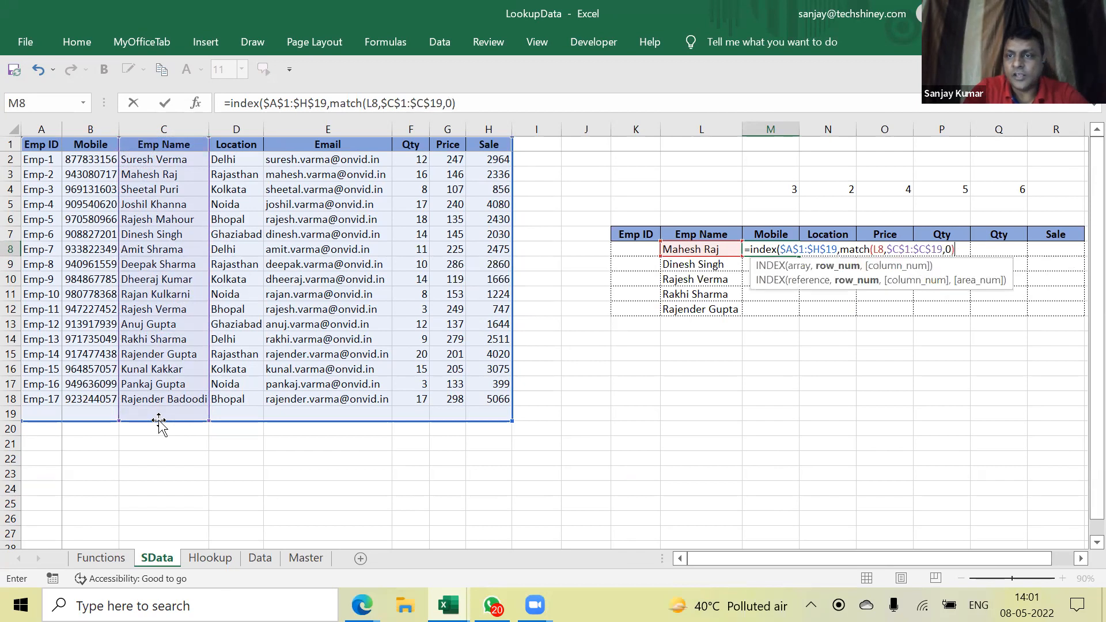
{"action": "type", "text": ","}
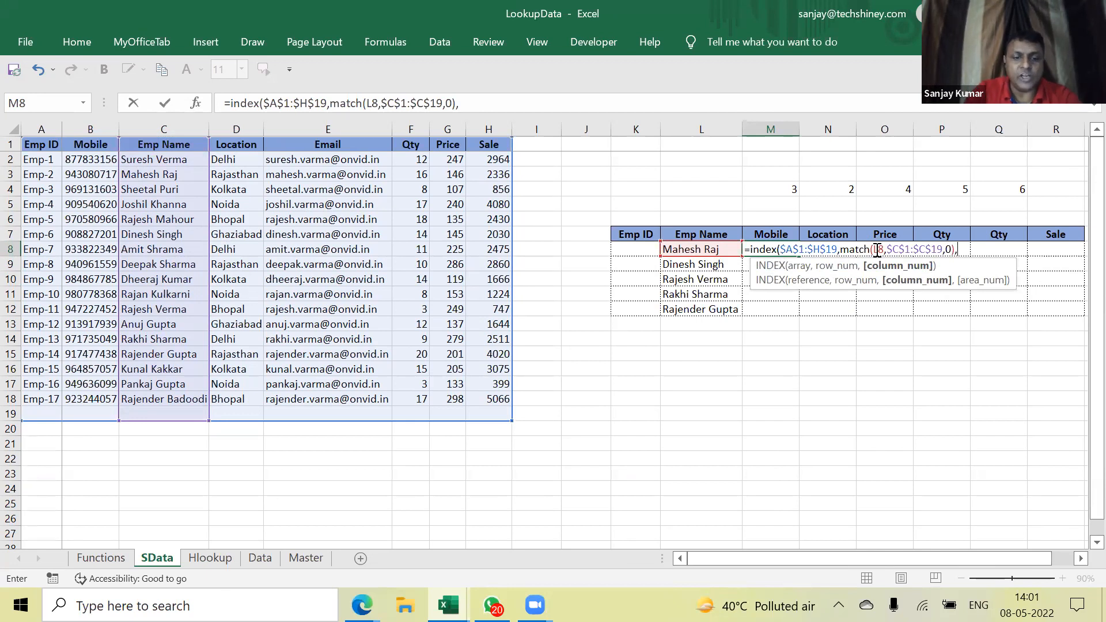
{"action": "type", "text": ")"}
{"action": "key", "text": "ctrl+Return"}
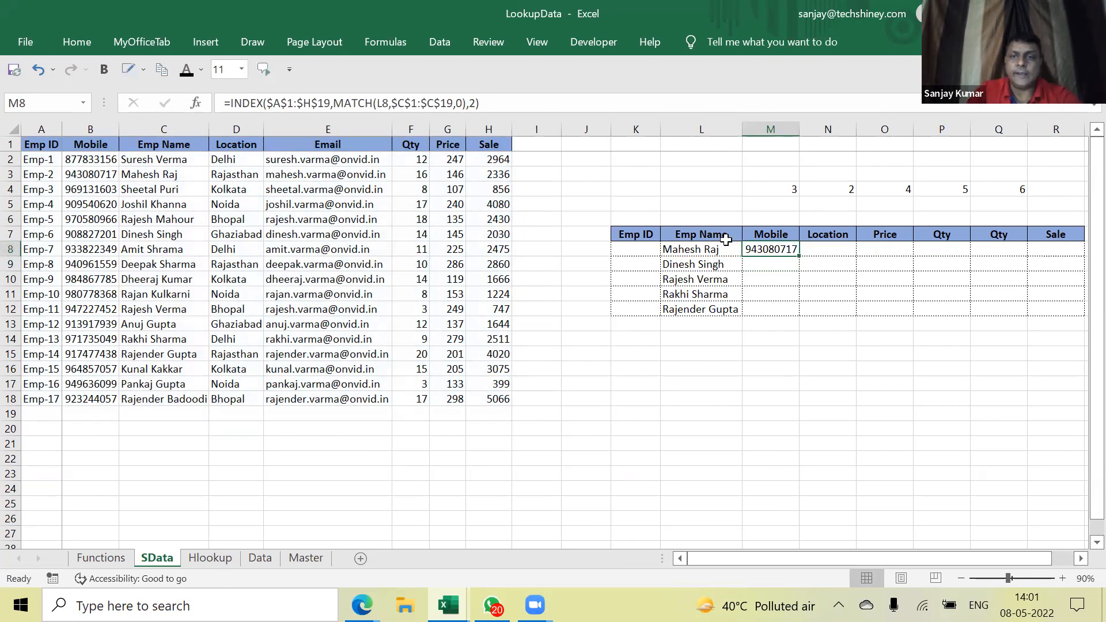
{"action": "left_click_drag", "start_coordinate": [799, 254], "coordinate": [804, 271]}
{"action": "key", "text": "Down"}
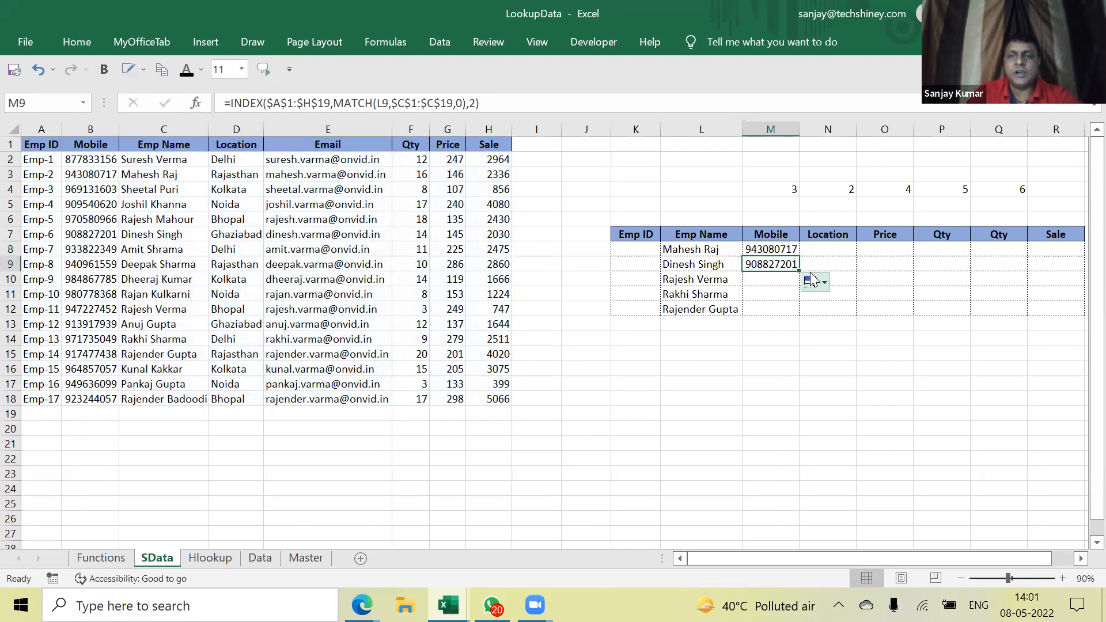
{"action": "left_click", "coordinate": [785, 252]}
{"action": "double_click", "coordinate": [781, 251]}
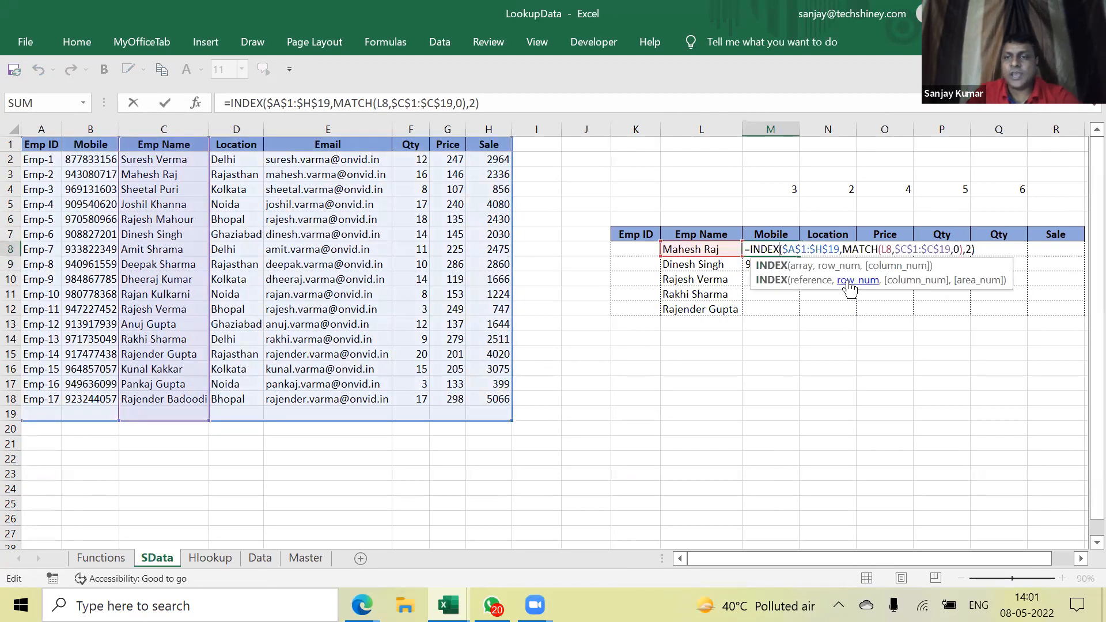
{"action": "left_click", "coordinate": [801, 266]}
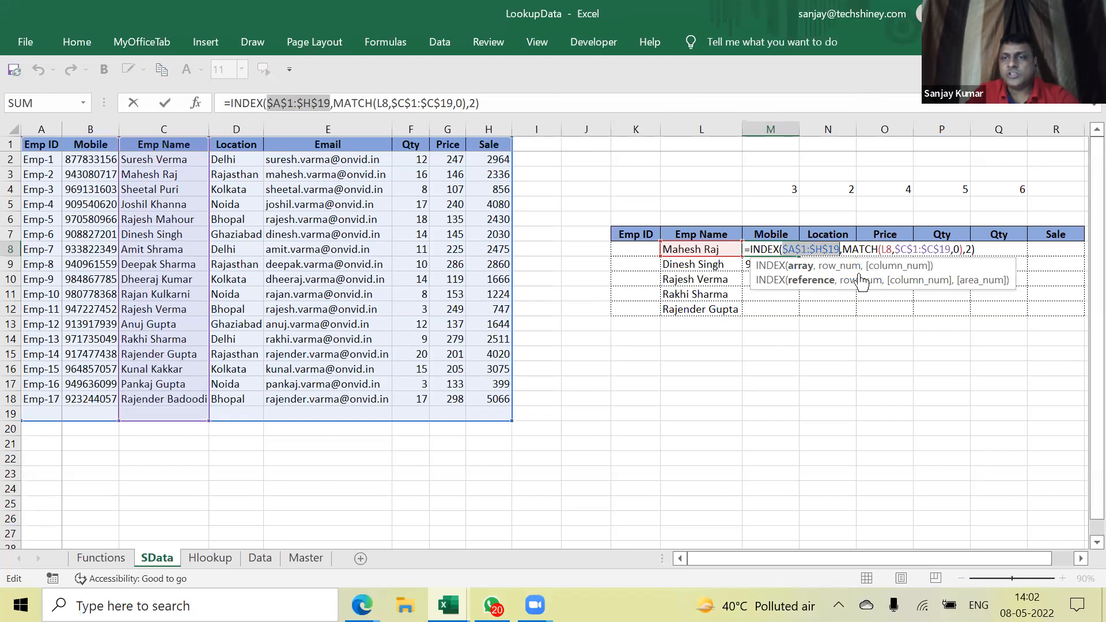
{"action": "left_click", "coordinate": [840, 267]}
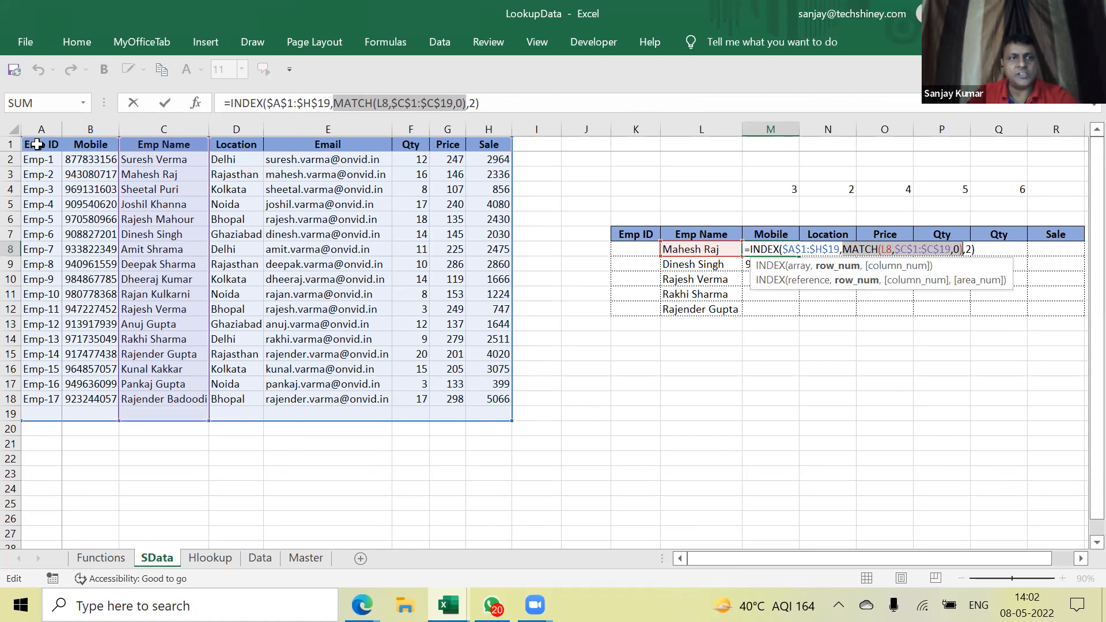
{"action": "left_click", "coordinate": [800, 267]}
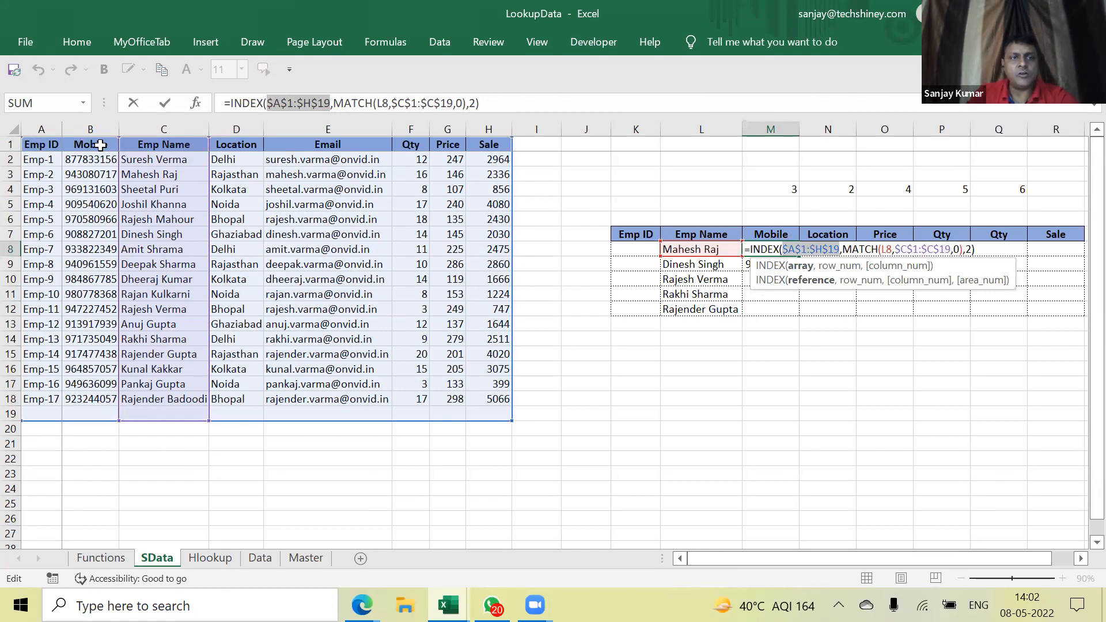
{"action": "left_click", "coordinate": [972, 251]}
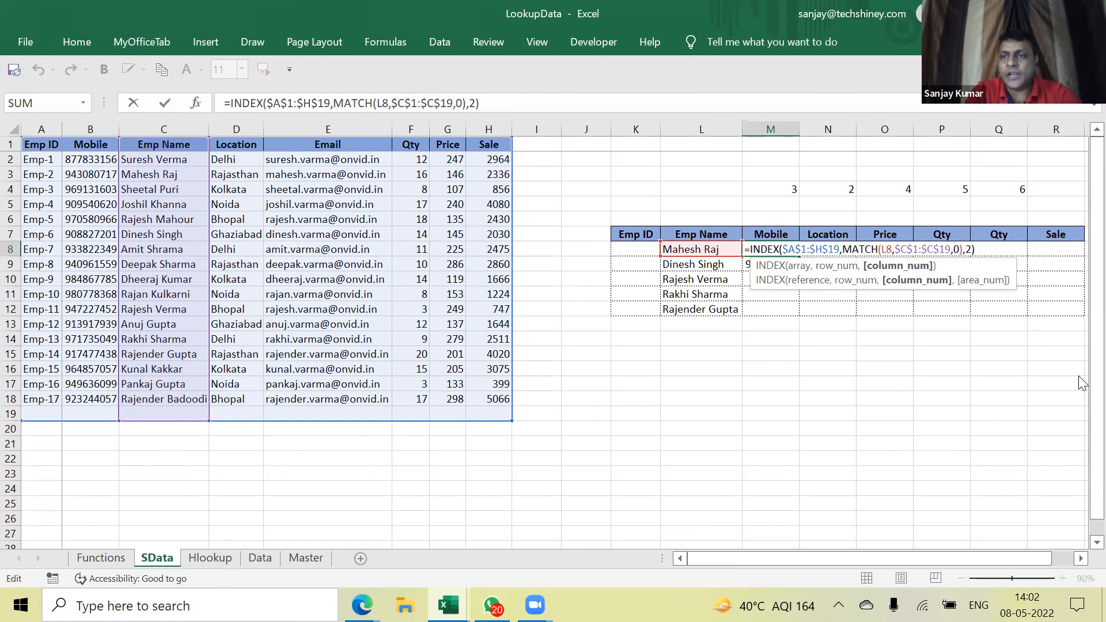
Replace M8's fixed column number 2 with a new MATCH and review the formula's arguments
{"action": "key", "text": "BackSpace"}
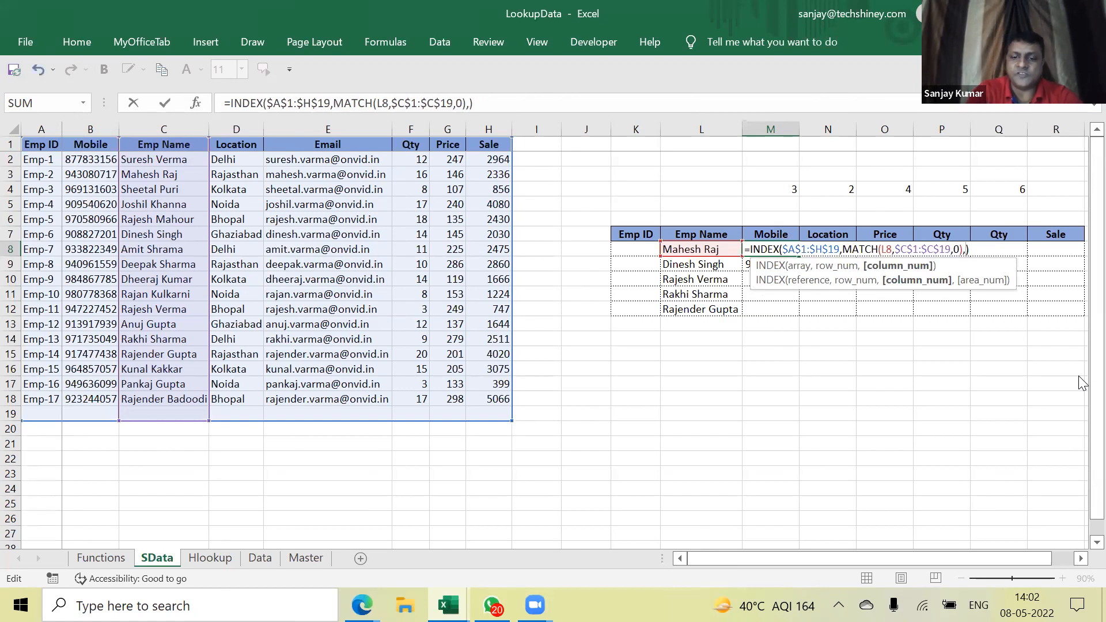
{"action": "type", "text": "match"}
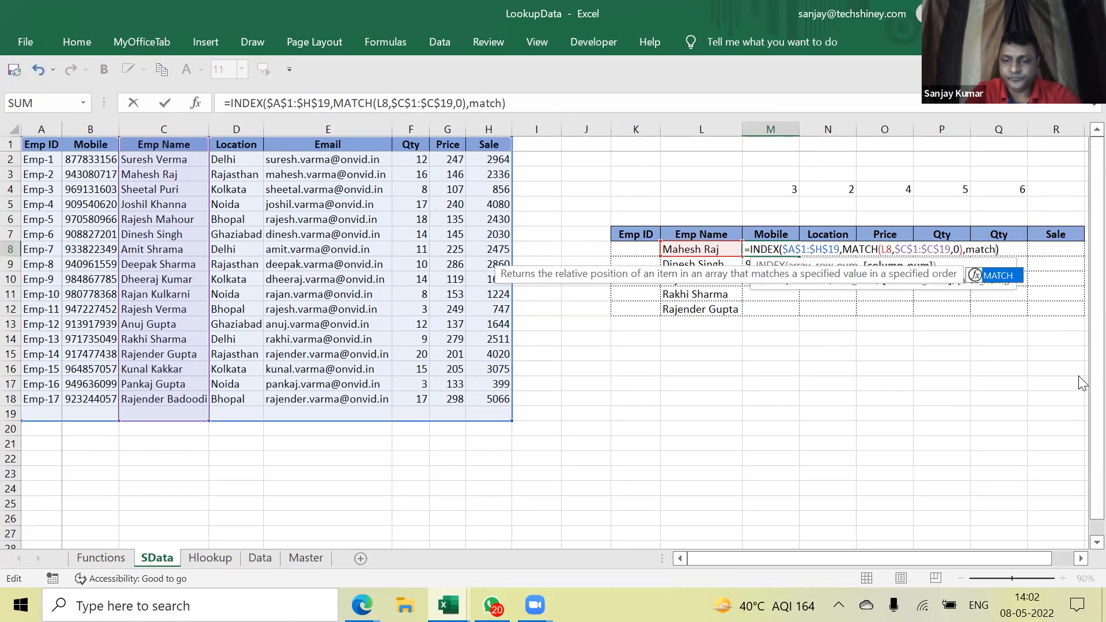
{"action": "type", "text": "("}
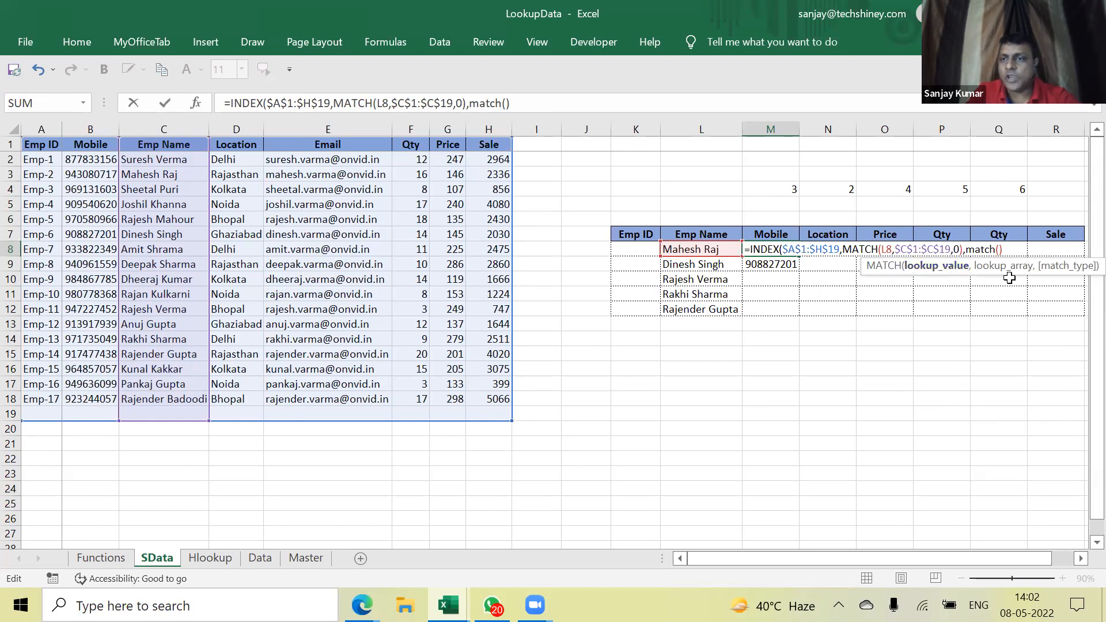
{"action": "left_click", "coordinate": [809, 249]}
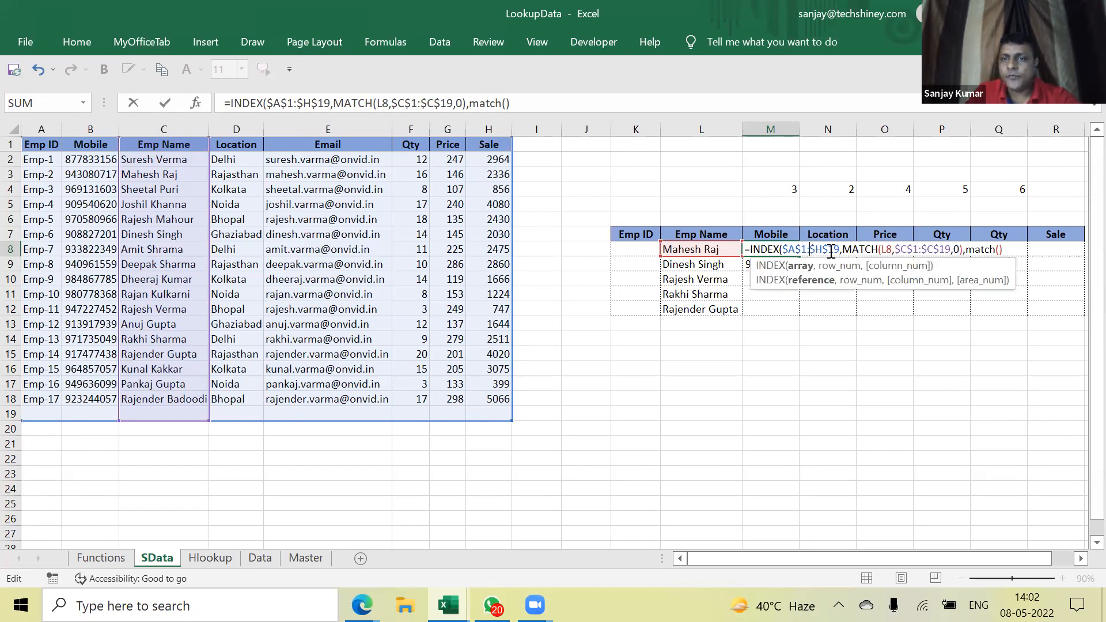
{"action": "left_click", "coordinate": [843, 272]}
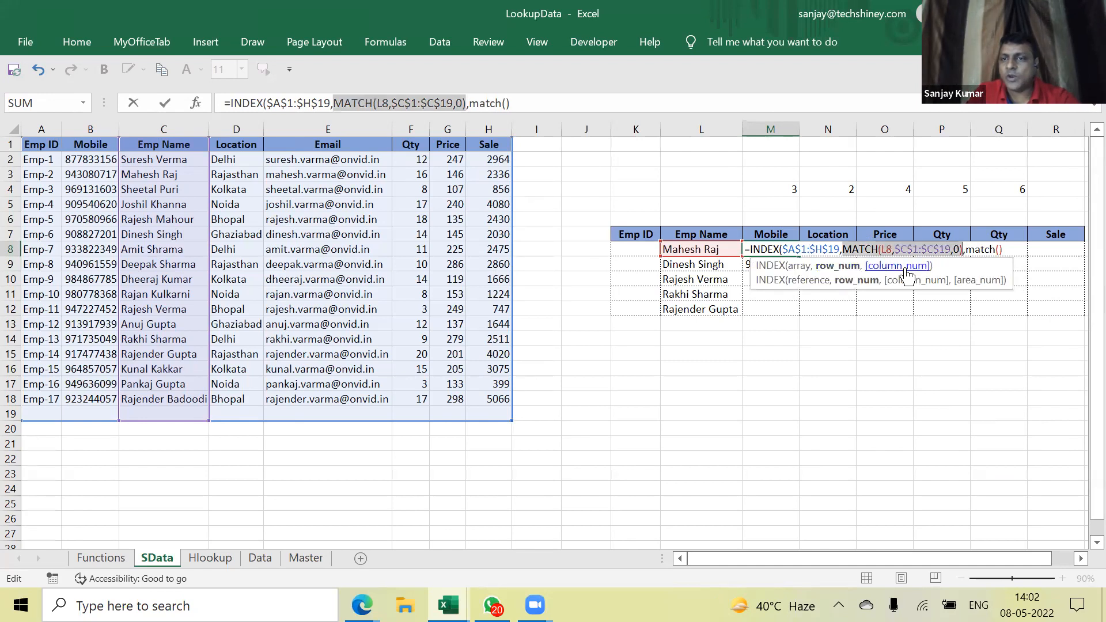
{"action": "left_click", "coordinate": [933, 281]}
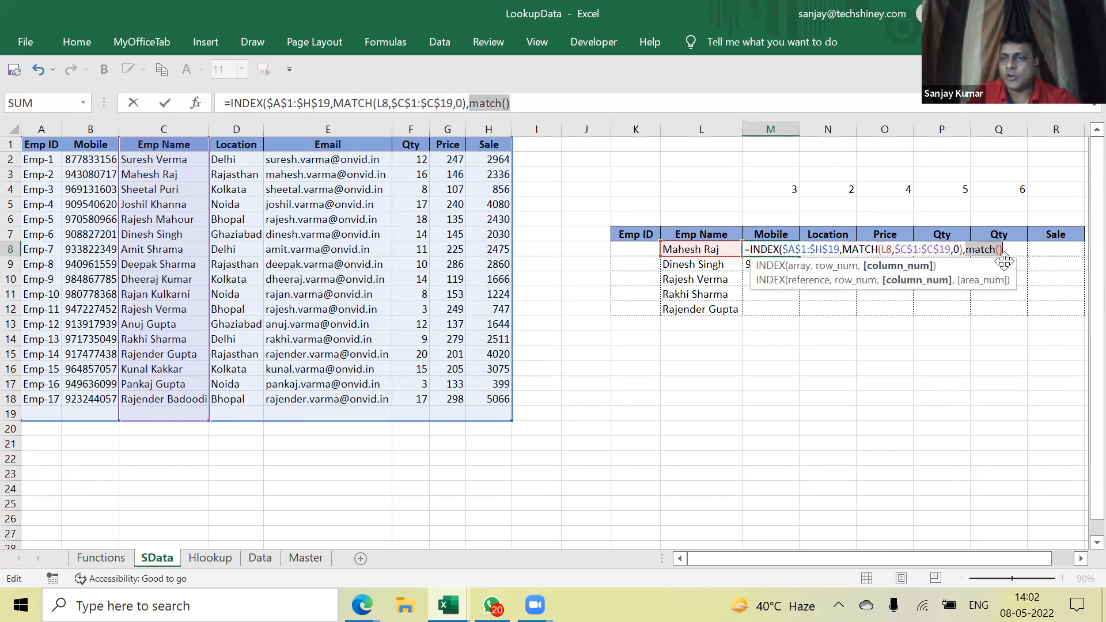
{"action": "left_click", "coordinate": [1001, 248]}
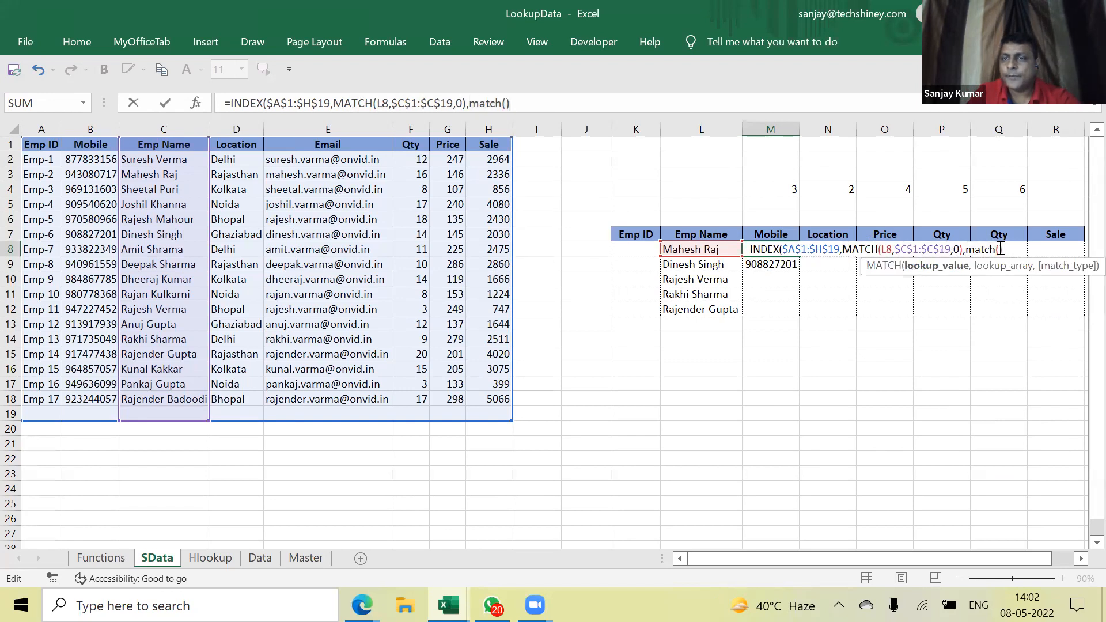
Complete the column argument as MATCH(M7,$A$1:$H$1,0) and commit, still returning 943080717
{"action": "left_click", "coordinate": [771, 234]}
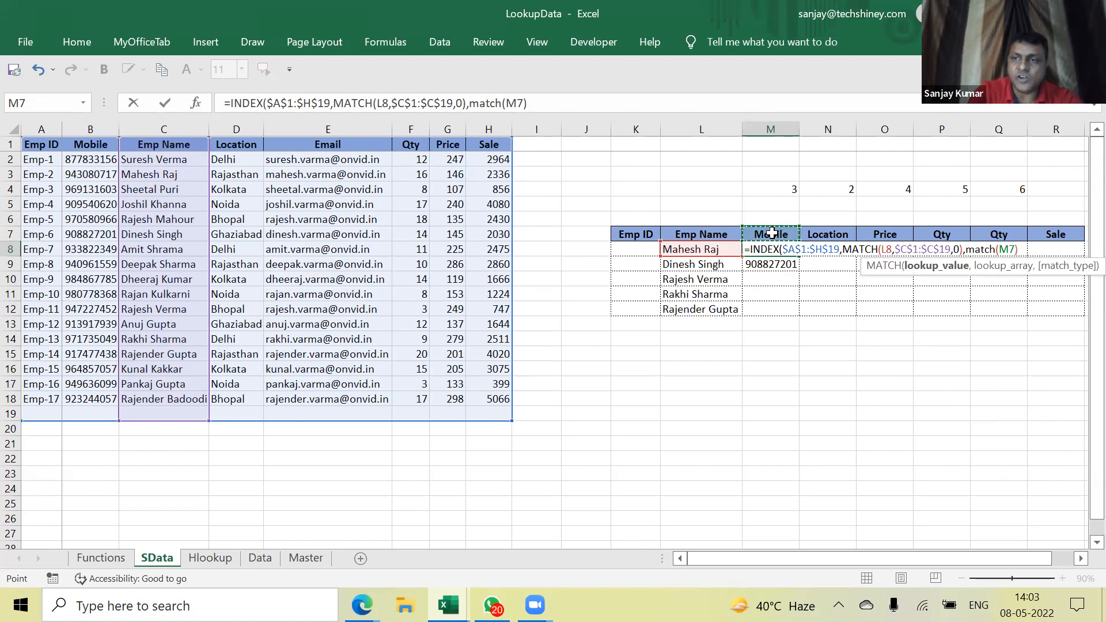
{"action": "type", "text": ","}
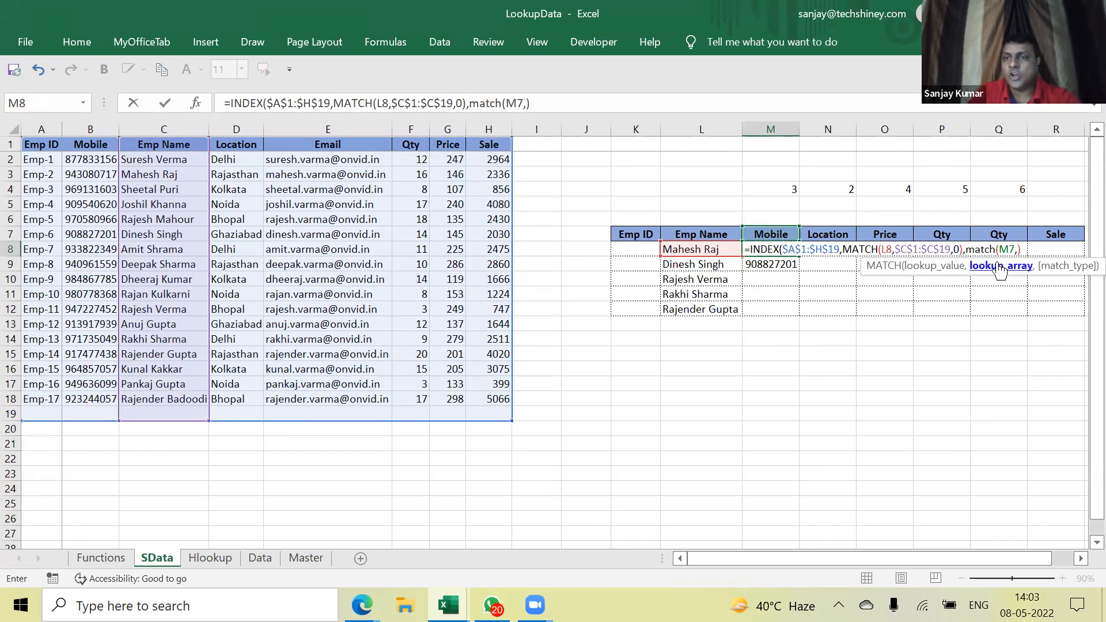
{"action": "left_click_drag", "start_coordinate": [46, 145], "coordinate": [488, 443]}
{"action": "left_click_drag", "start_coordinate": [41, 145], "coordinate": [489, 148]}
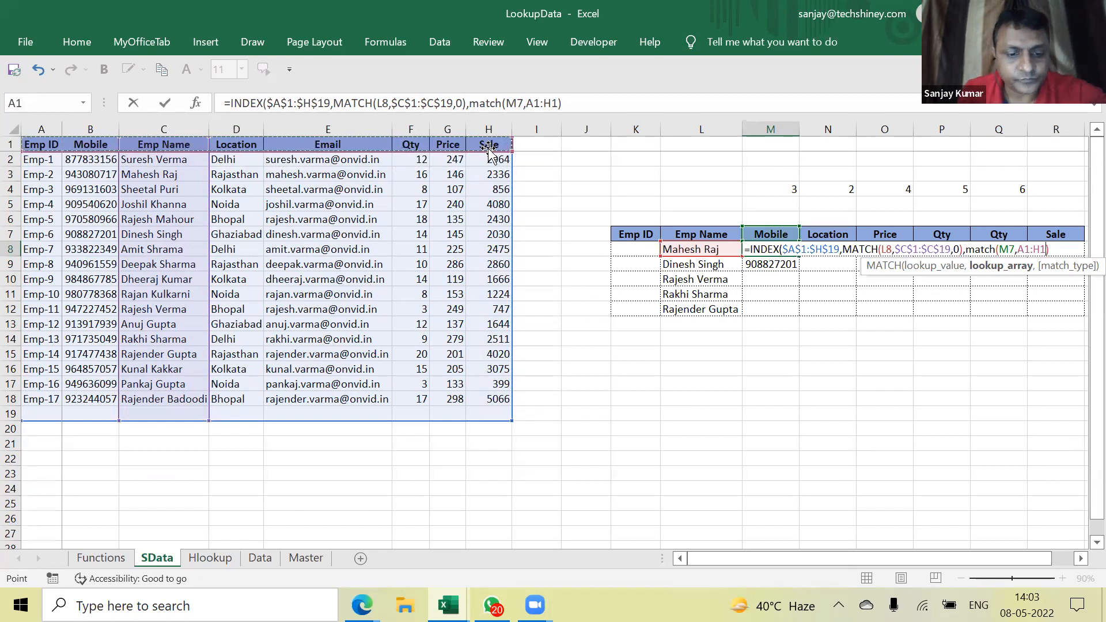
{"action": "key", "text": "F4"}
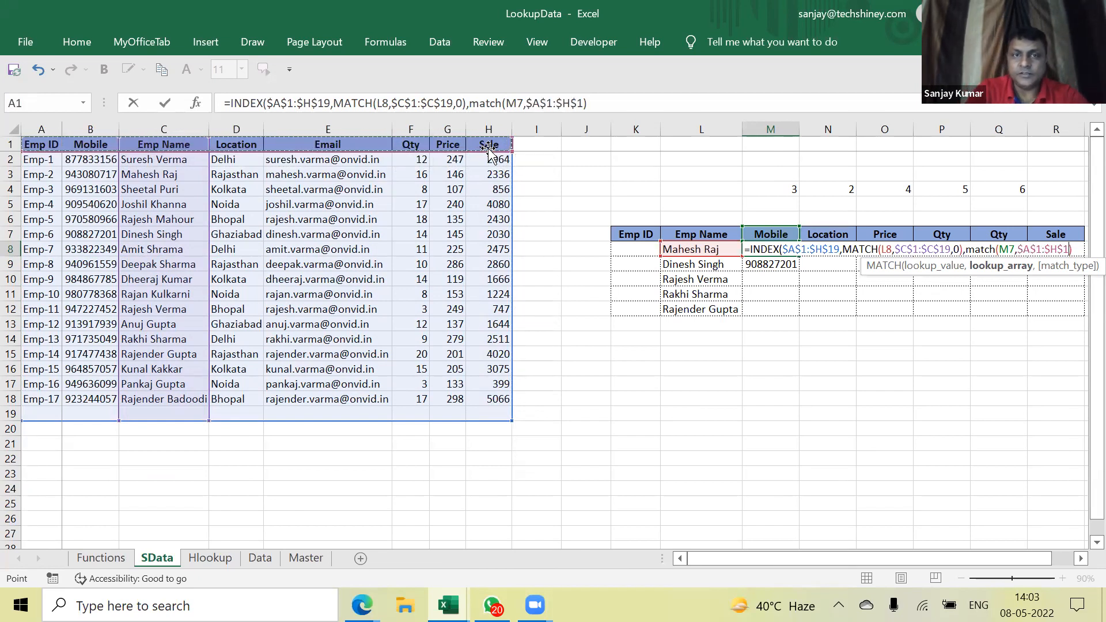
{"action": "type", "text": ",0)"}
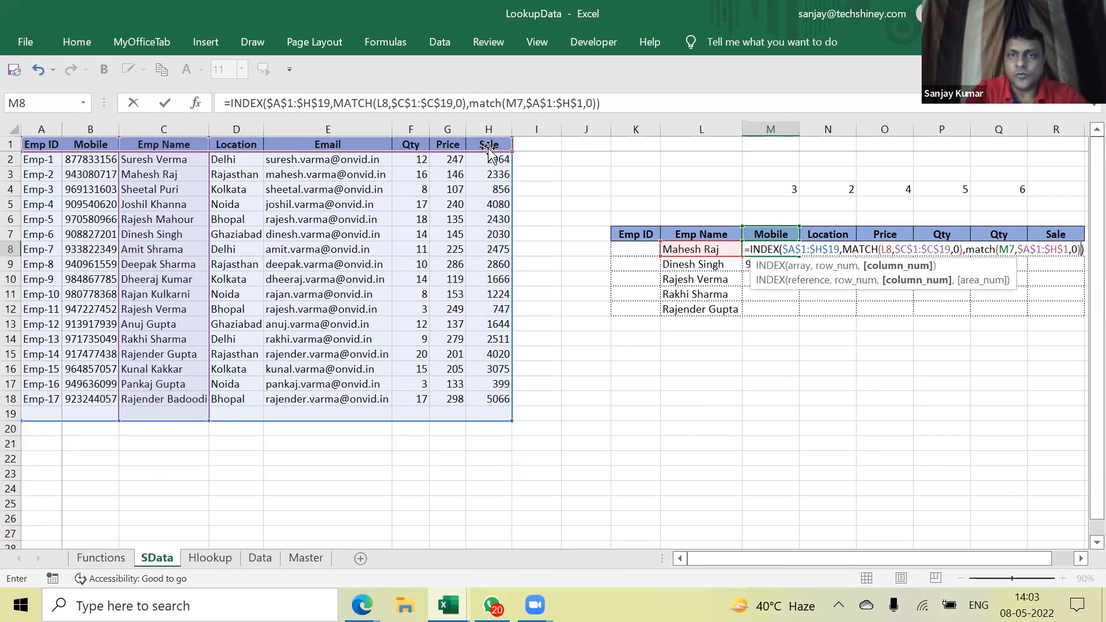
{"action": "key", "text": "Return"}
{"action": "key", "text": "Up"}
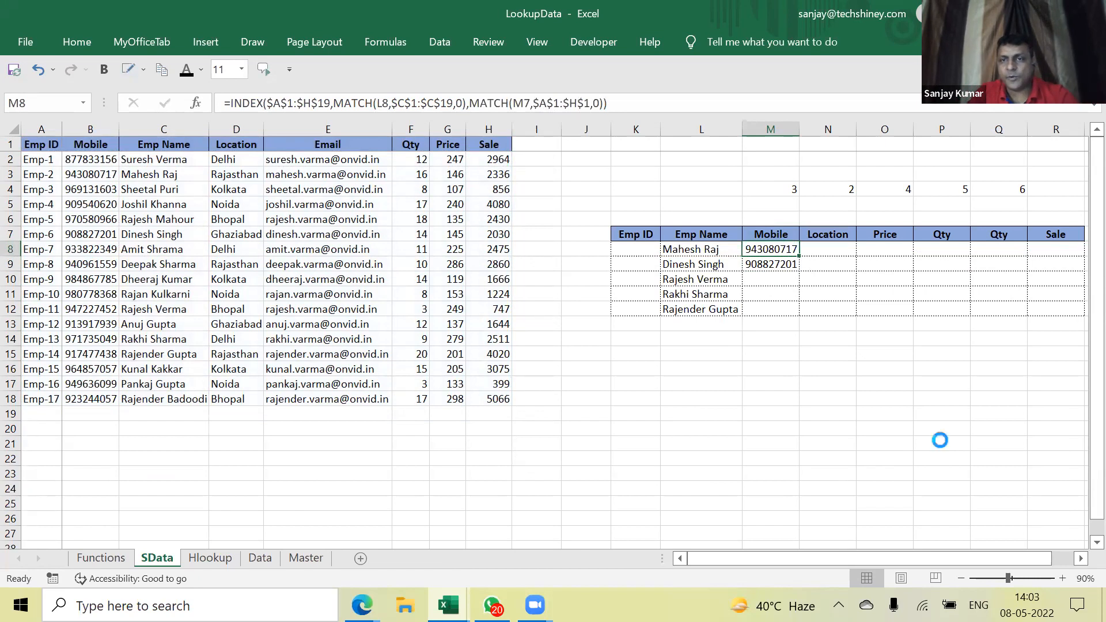
{"action": "scroll", "coordinate": [939, 439], "scroll_direction": "up", "scroll_amount": 2}
{"action": "left_click_drag", "start_coordinate": [915, 562], "coordinate": [635, 297]}
{"action": "scroll", "coordinate": [665, 368], "scroll_direction": "down", "scroll_amount": 2}
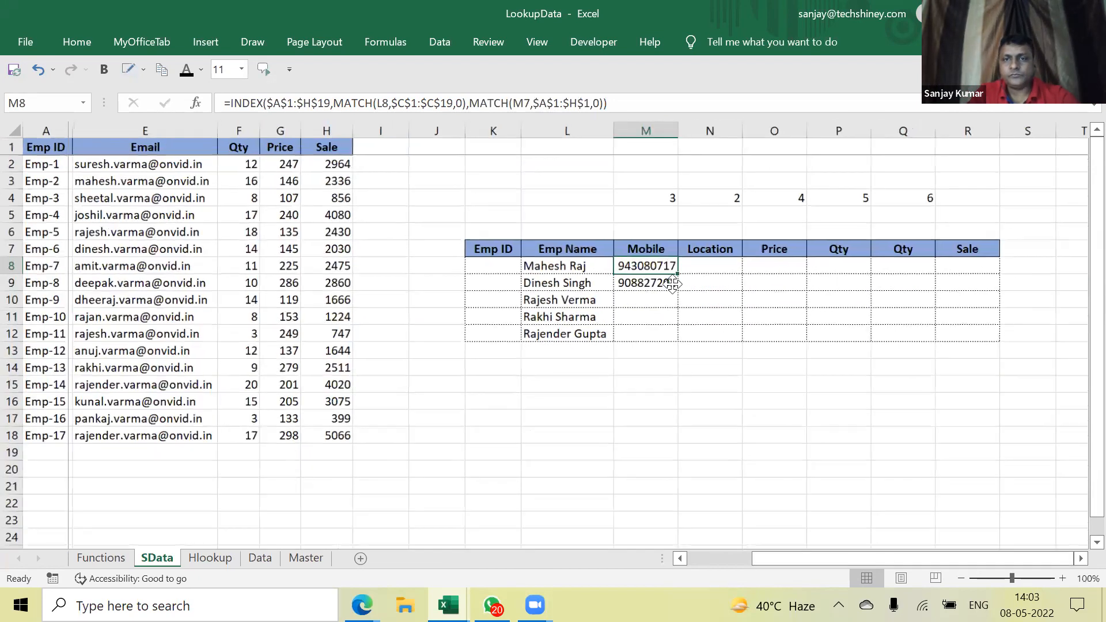
{"action": "scroll", "coordinate": [666, 285], "scroll_direction": "up", "scroll_amount": 1}
{"action": "key", "text": "F2"}
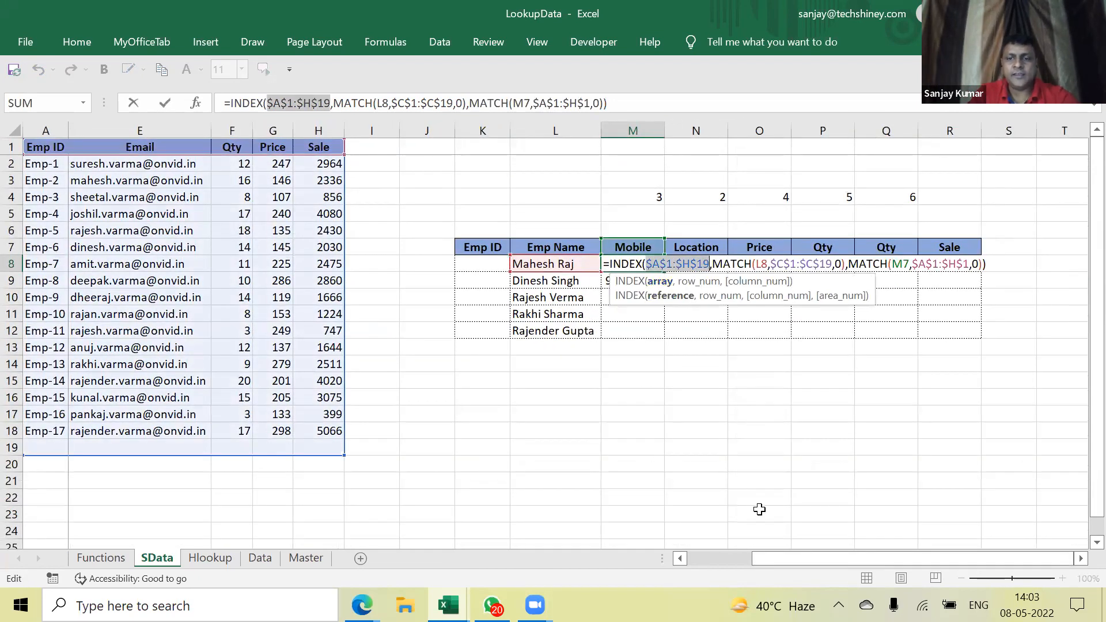
{"action": "left_click_drag", "start_coordinate": [779, 558], "coordinate": [694, 571]}
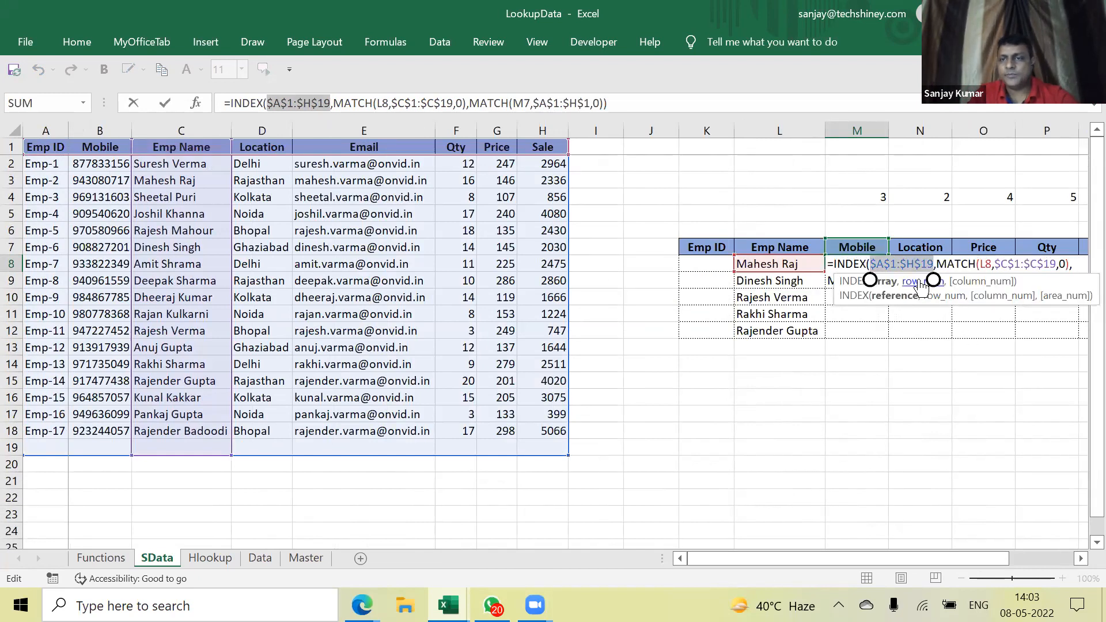
{"action": "left_click", "coordinate": [937, 295]}
{"action": "left_click_drag", "start_coordinate": [912, 556], "coordinate": [980, 555]}
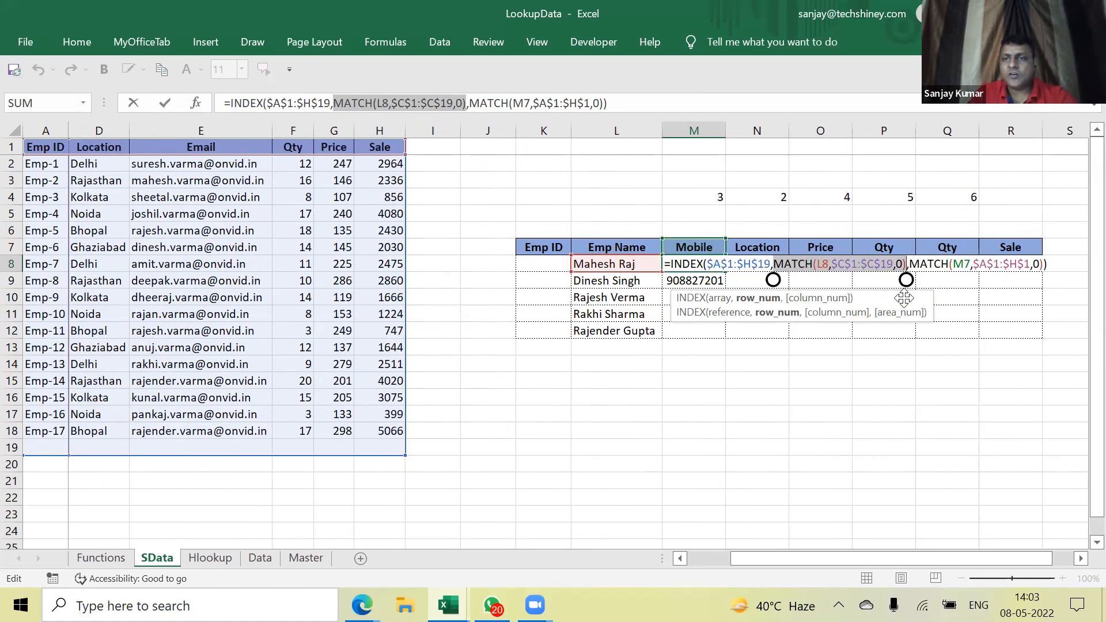
{"action": "left_click", "coordinate": [847, 312]}
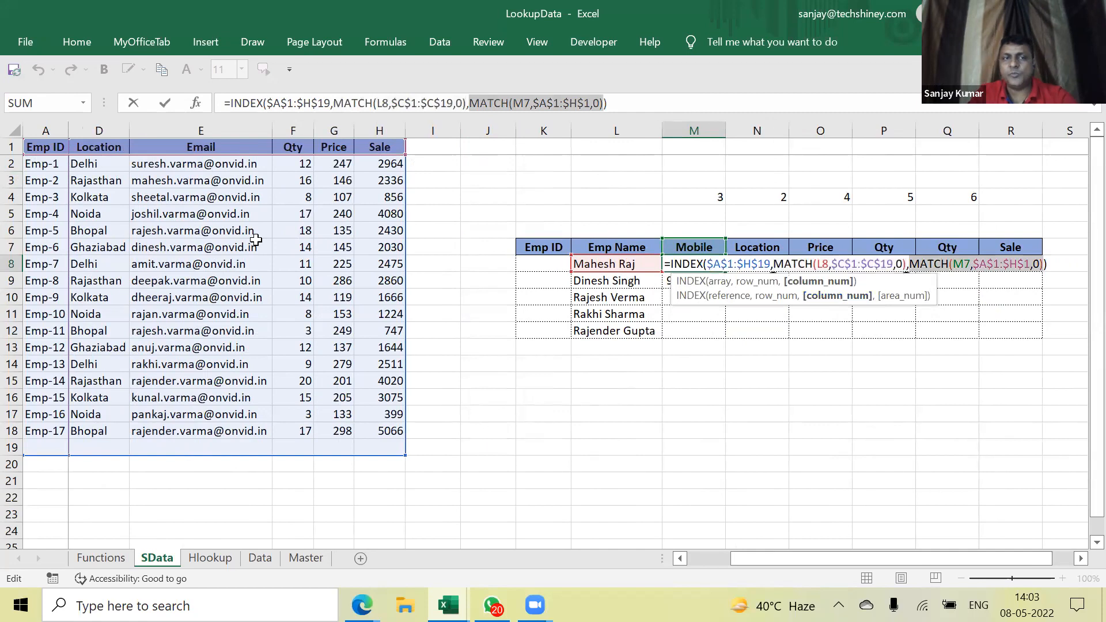
{"action": "left_click_drag", "start_coordinate": [879, 556], "coordinate": [781, 565]}
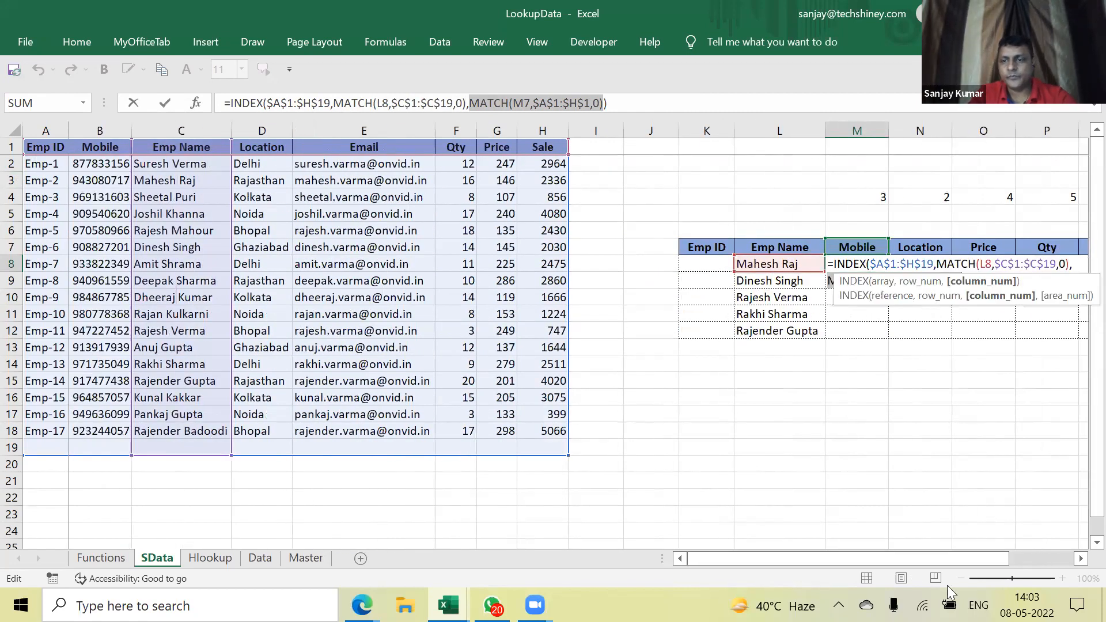
{"action": "left_click", "coordinate": [611, 383]}
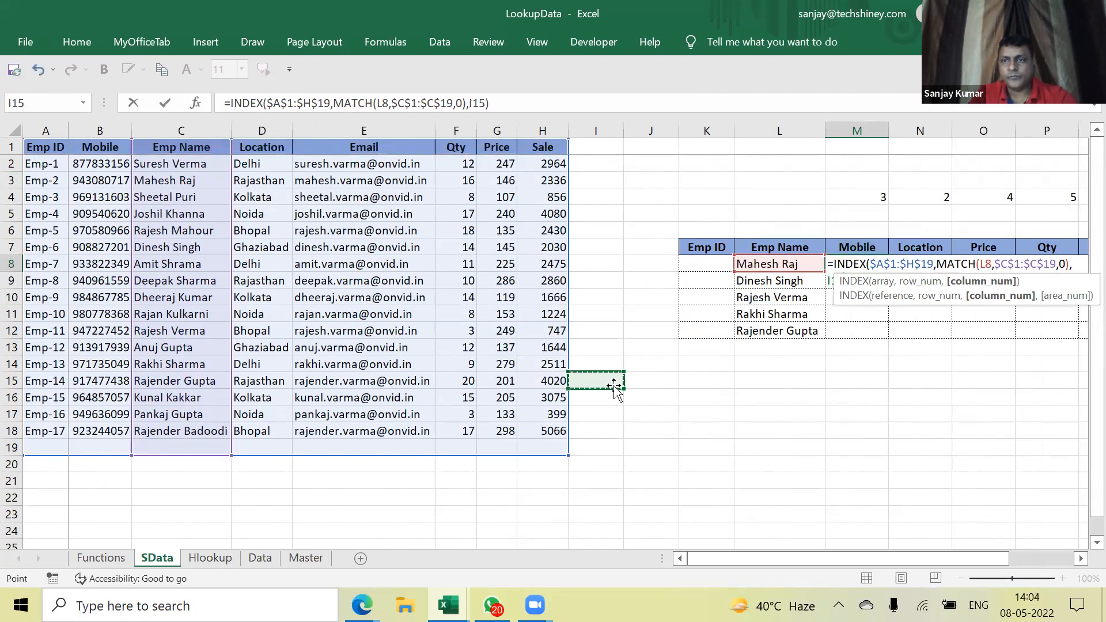
{"action": "key", "text": "Escape"}
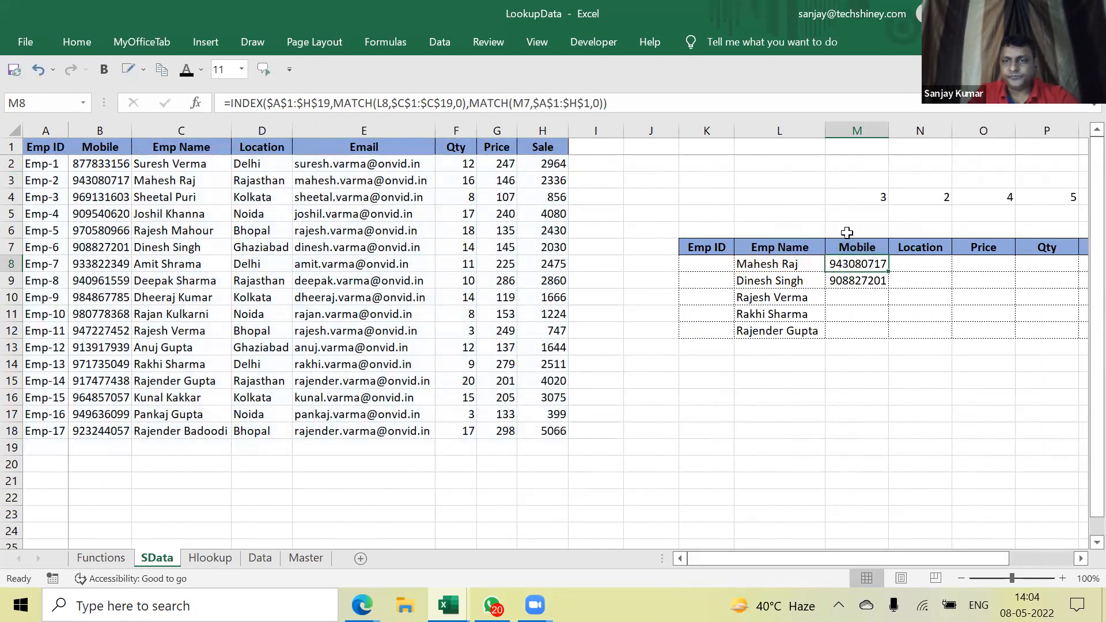
{"action": "left_click", "coordinate": [651, 131]}
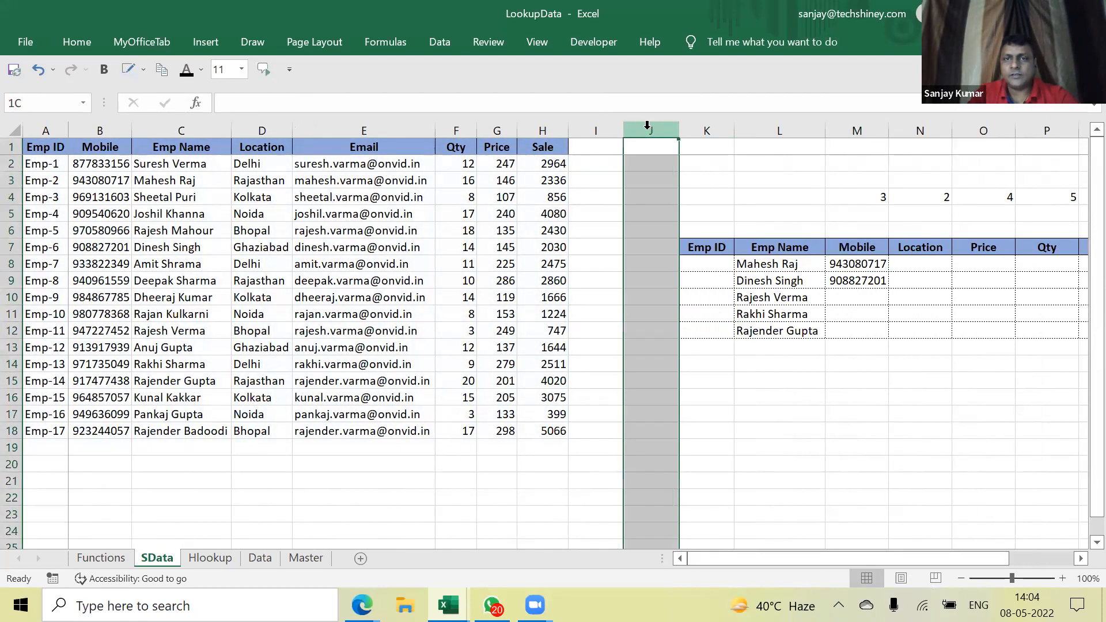
Delete the empty column J beside the lookup table and widen the Mobile column L
{"action": "right_click", "coordinate": [651, 130]}
{"action": "left_click", "coordinate": [685, 274]}
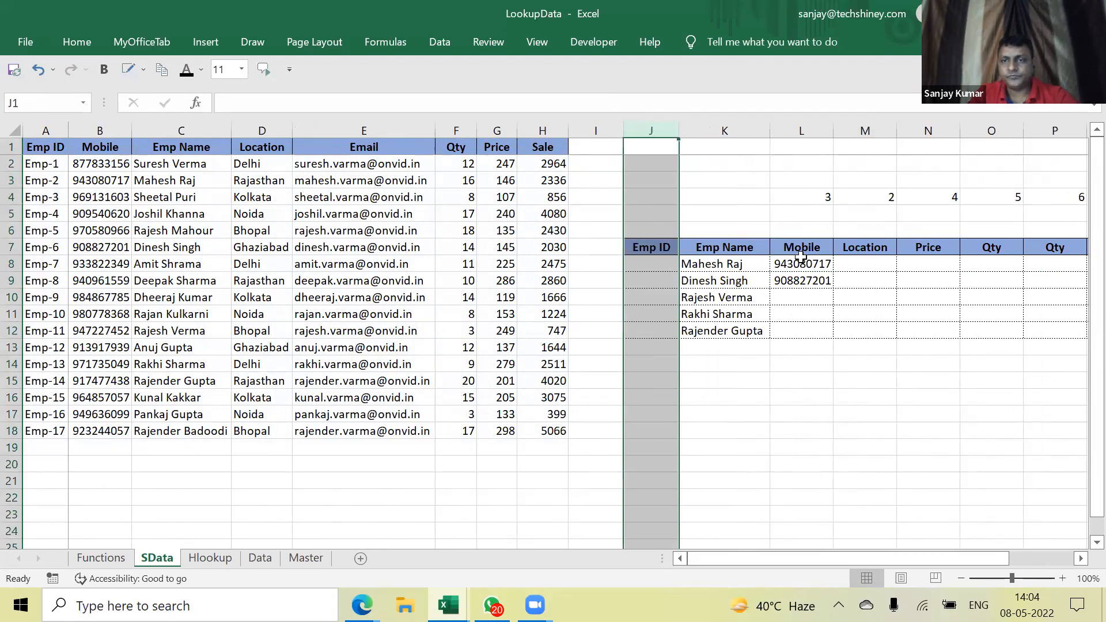
{"action": "left_click", "coordinate": [801, 260]}
{"action": "left_click_drag", "start_coordinate": [833, 130], "coordinate": [849, 129]}
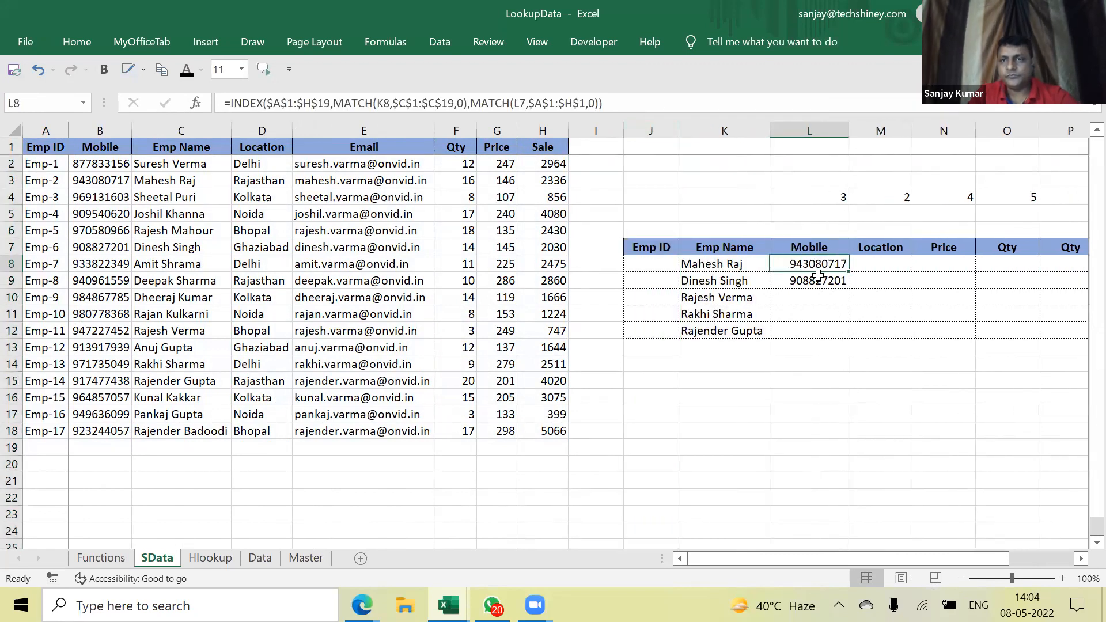
Edit L8's formula so its MATCH lookups use mixed references $K8 and L$7
{"action": "double_click", "coordinate": [804, 268]}
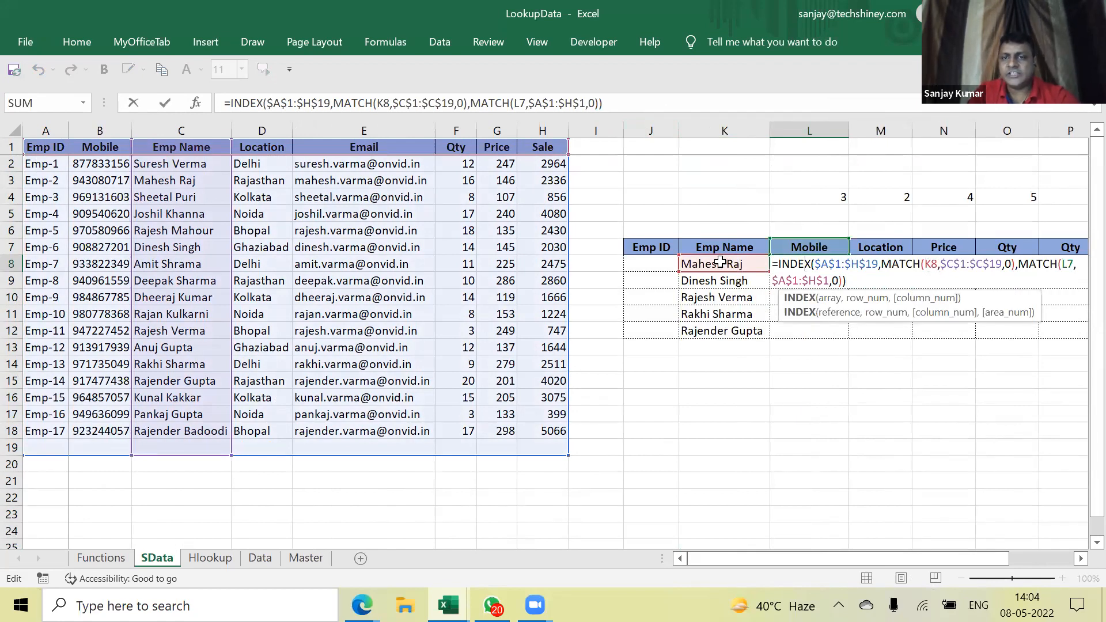
{"action": "double_click", "coordinate": [930, 263]}
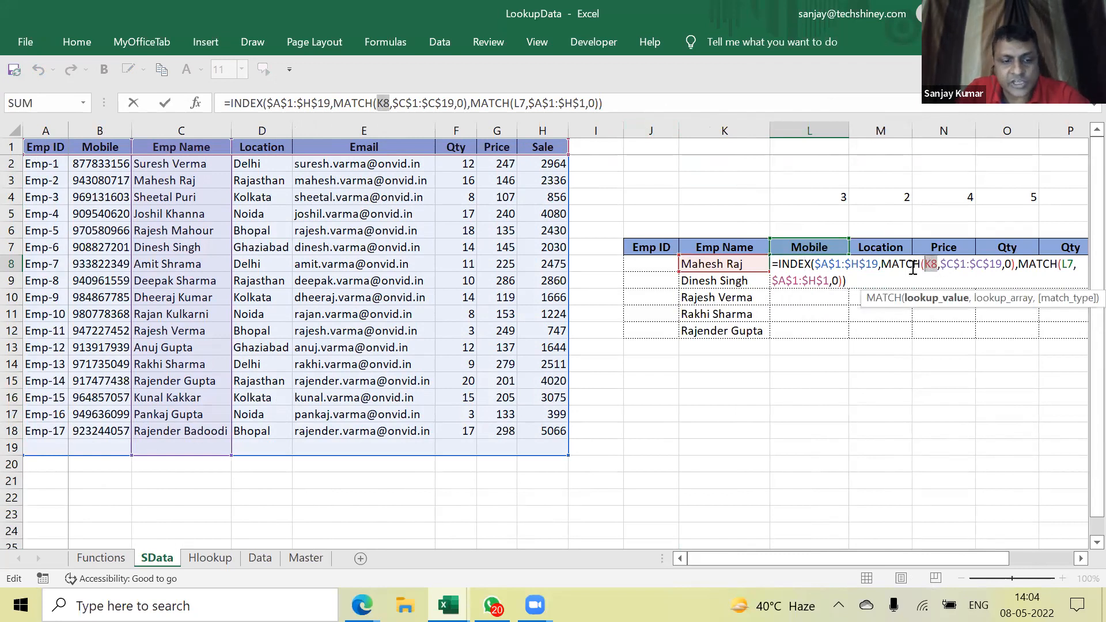
{"action": "key", "text": "Return"}
{"action": "double_click", "coordinate": [835, 264]}
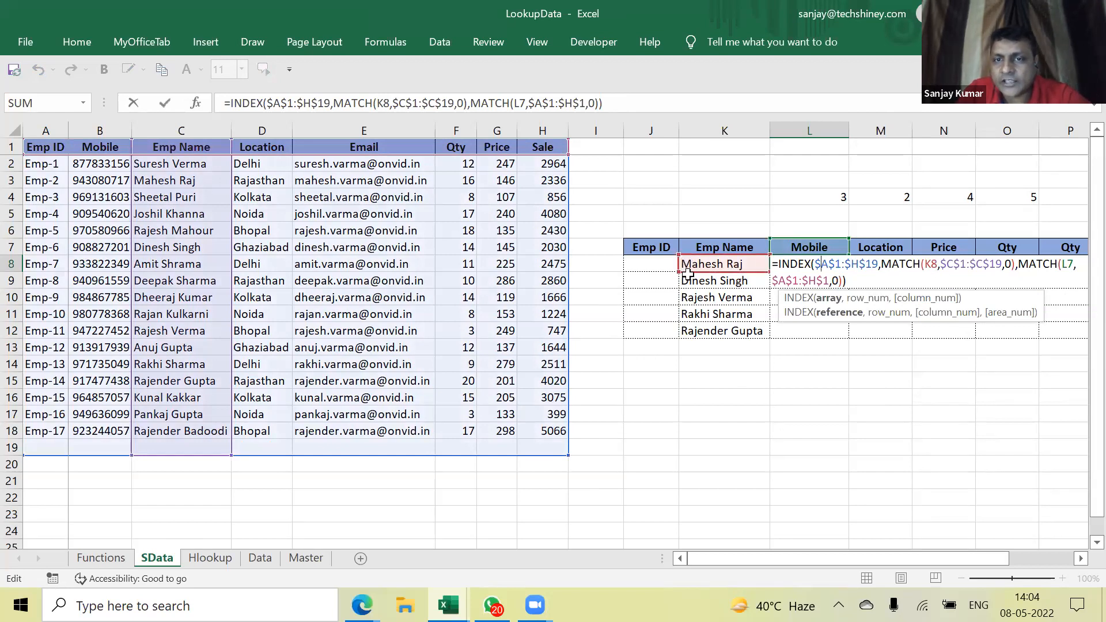
{"action": "left_click", "coordinate": [926, 264]}
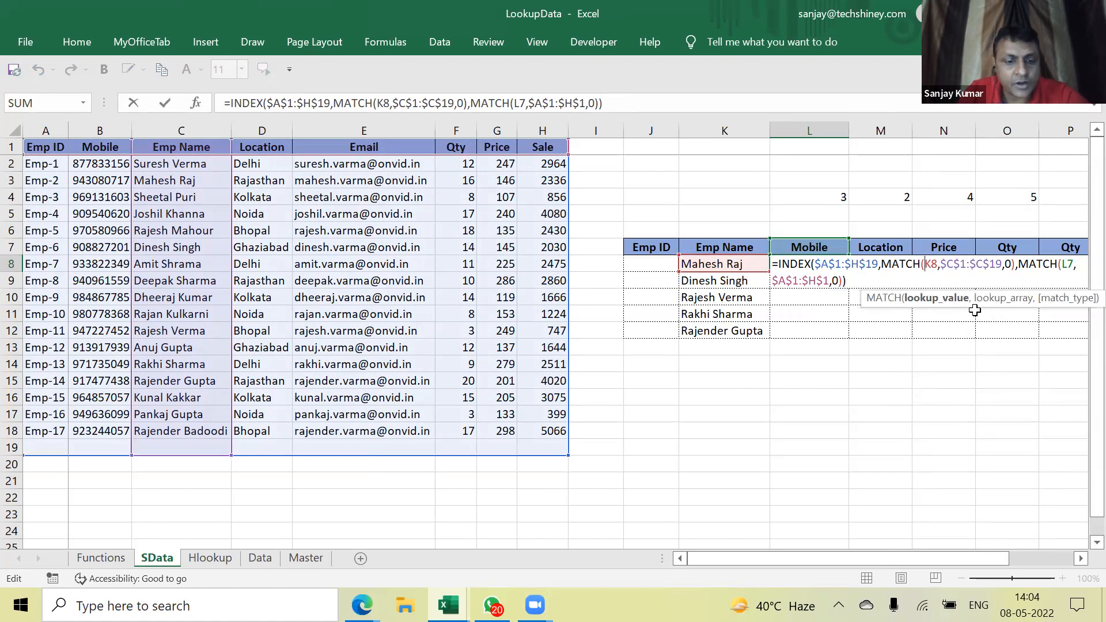
{"action": "type", "text": "$"}
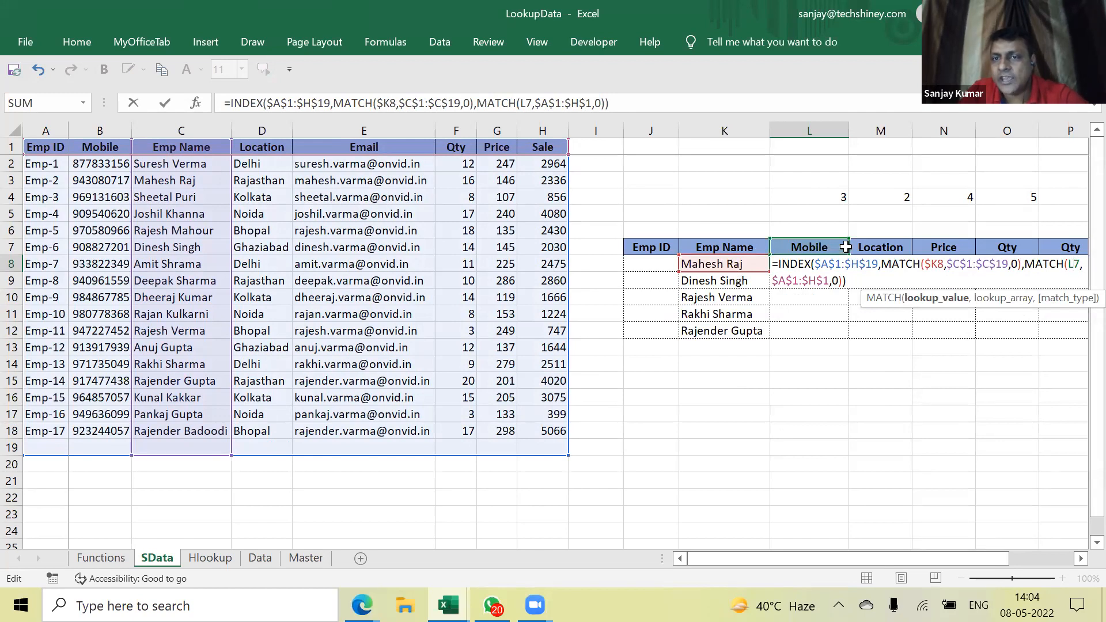
{"action": "mouse_move", "coordinate": [941, 558]}
{"action": "left_mouse_down"}
{"action": "mouse_move", "coordinate": [973, 559]}
{"action": "mouse_move", "coordinate": [964, 557]}
{"action": "left_mouse_up"}
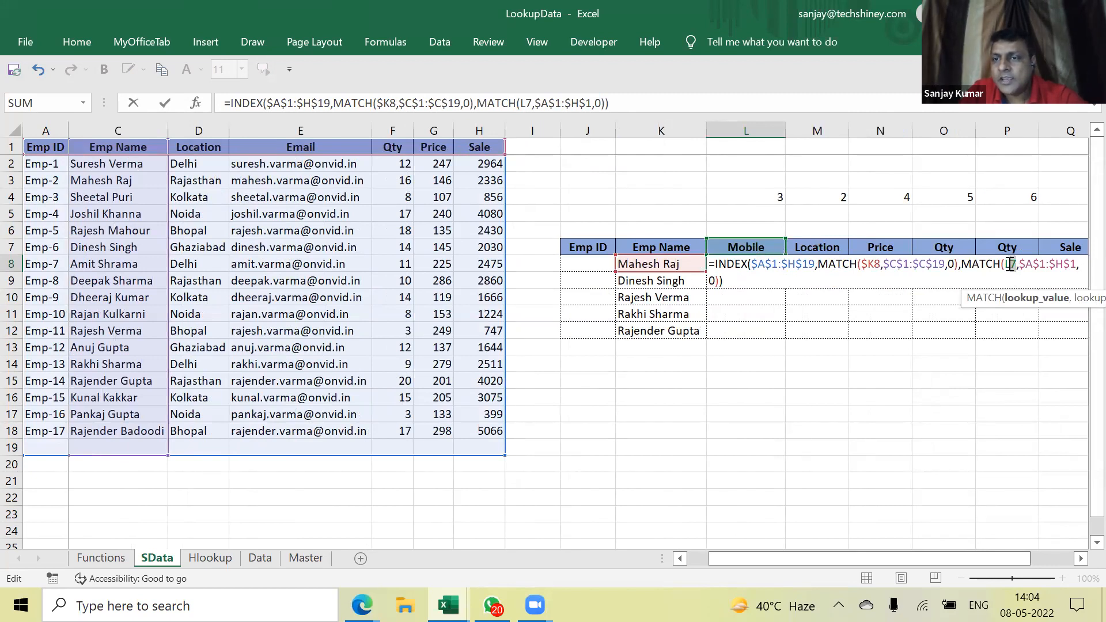
{"action": "double_click", "coordinate": [1009, 264]}
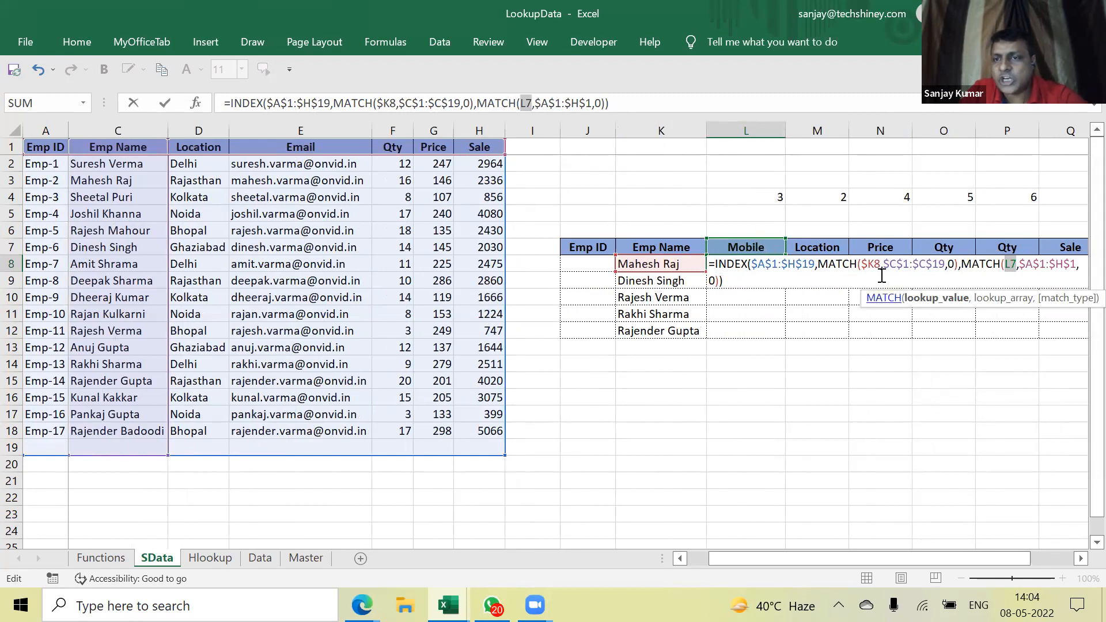
{"action": "left_click", "coordinate": [1009, 265]}
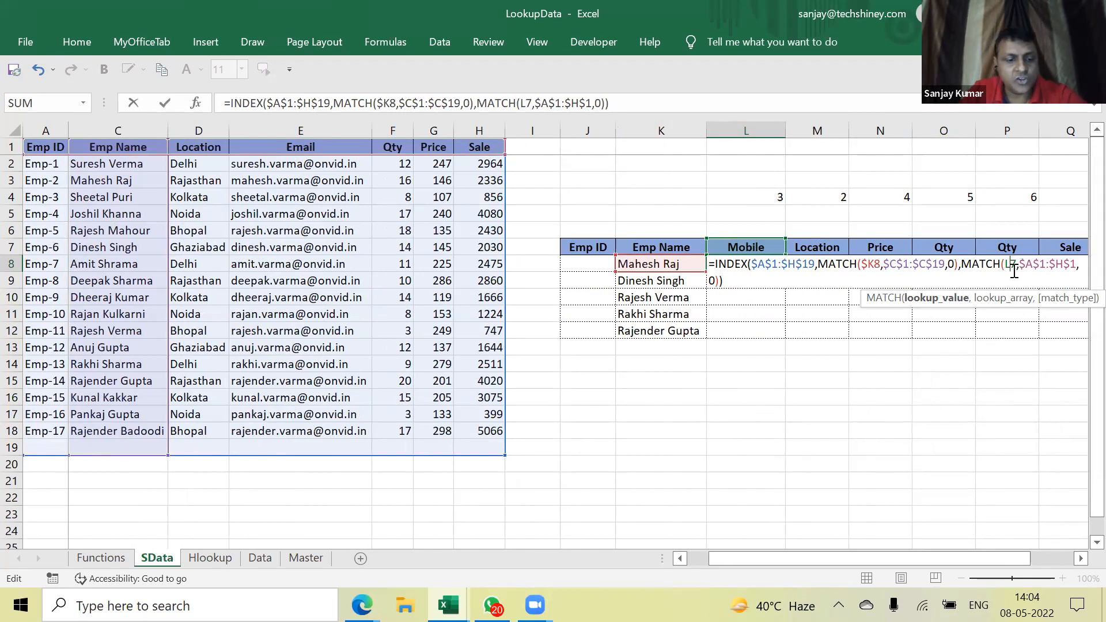
{"action": "type", "text": "$"}
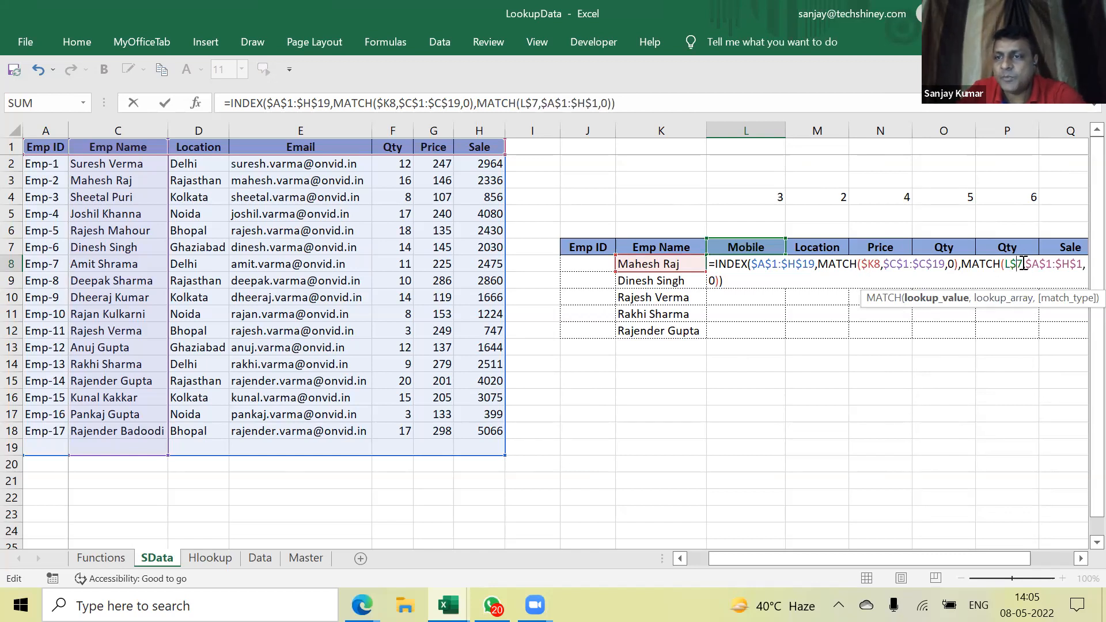
{"action": "key", "text": "ctrl+Return"}
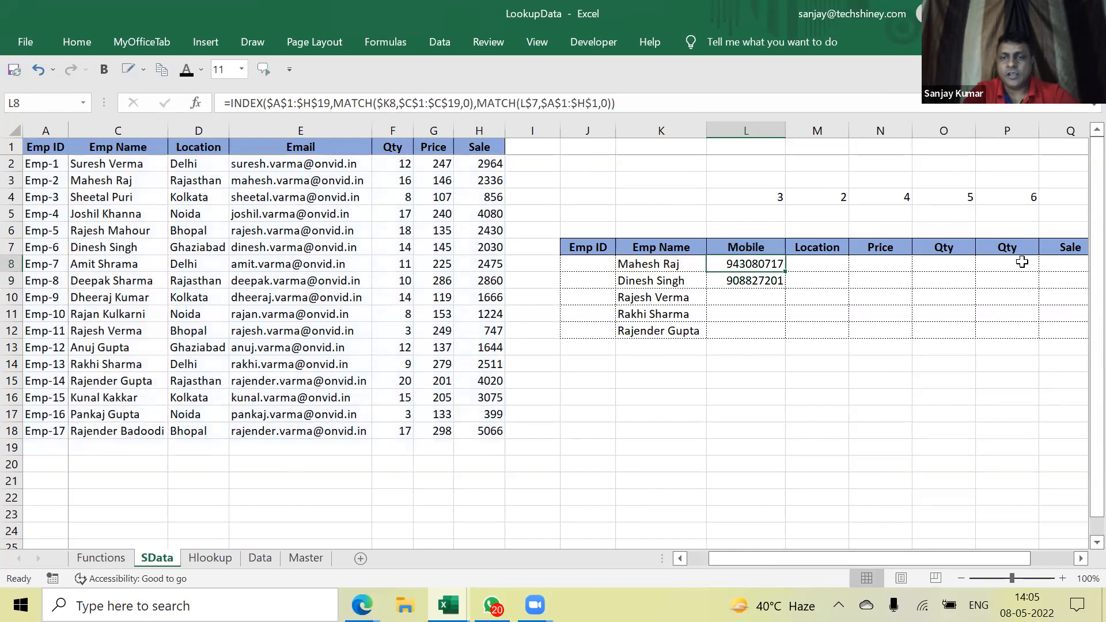
Copy L8's INDEX/MATCH formula across L8:Q12 to fill the whole lookup table
{"action": "key", "text": "ctrl+c"}
{"action": "key", "text": "shift+Down"}
{"action": "key", "text": "shift+Down"}
{"action": "key", "text": "shift+Down"}
{"action": "key", "text": "shift+Down"}
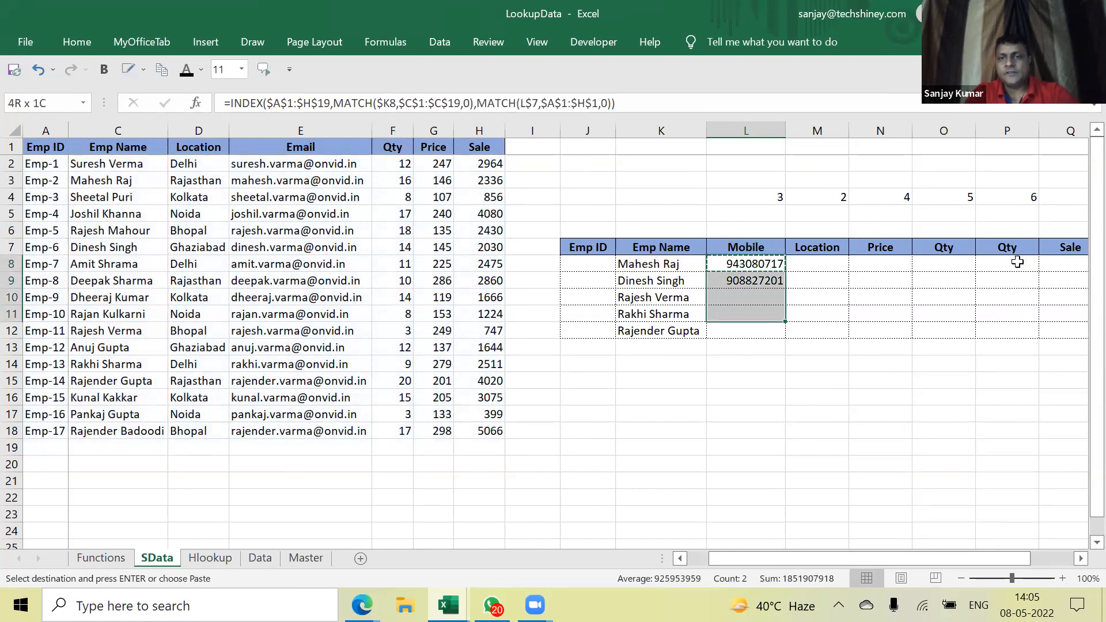
{"action": "key", "text": "shift+Right"}
{"action": "key", "text": "shift+Right"}
{"action": "key", "text": "shift+Right"}
{"action": "key", "text": "shift+Right"}
{"action": "key", "text": "shift+Right"}
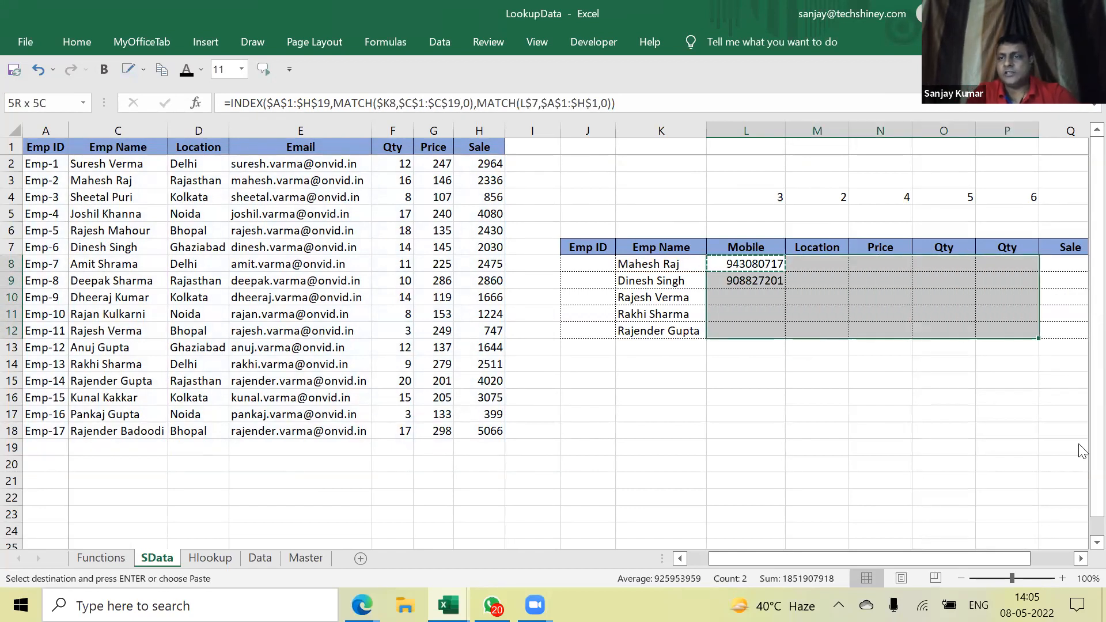
{"action": "key", "text": "ctrl+v"}
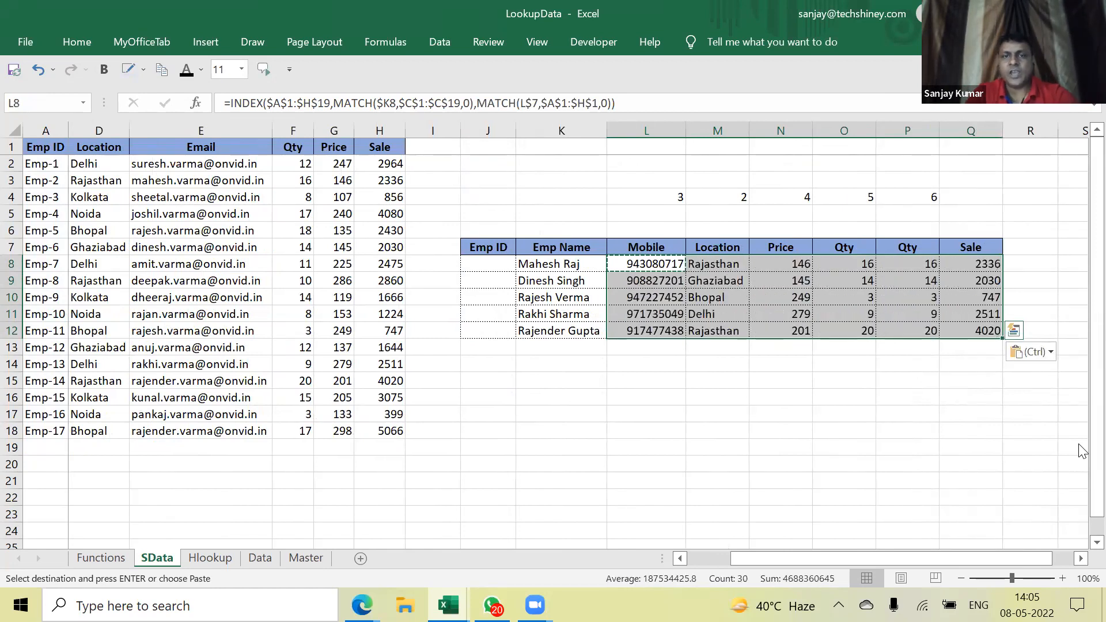
{"action": "key", "text": "Escape"}
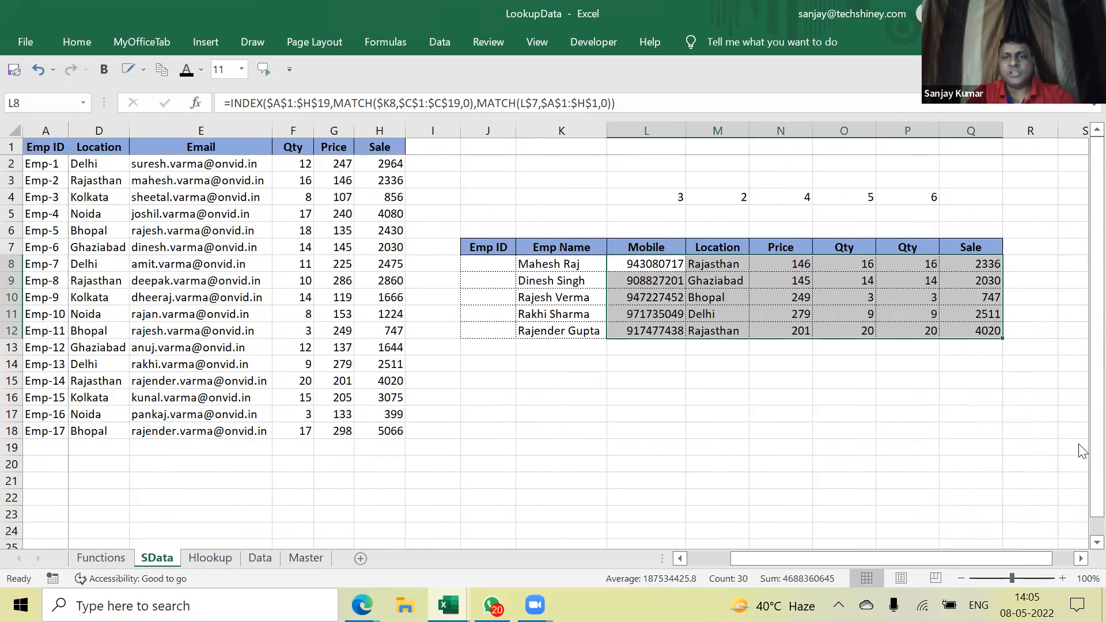
{"action": "key", "text": "Up"}
{"action": "key", "text": "Left"}
{"action": "key", "text": "Left"}
{"action": "key", "text": "Left"}
{"action": "key", "text": "Left"}
{"action": "key", "text": "Left"}
{"action": "key", "text": "Left"}
{"action": "key", "text": "Left"}
{"action": "key", "text": "Left"}
{"action": "key", "text": "Left"}
{"action": "key", "text": "Left"}
{"action": "key", "text": "Left"}
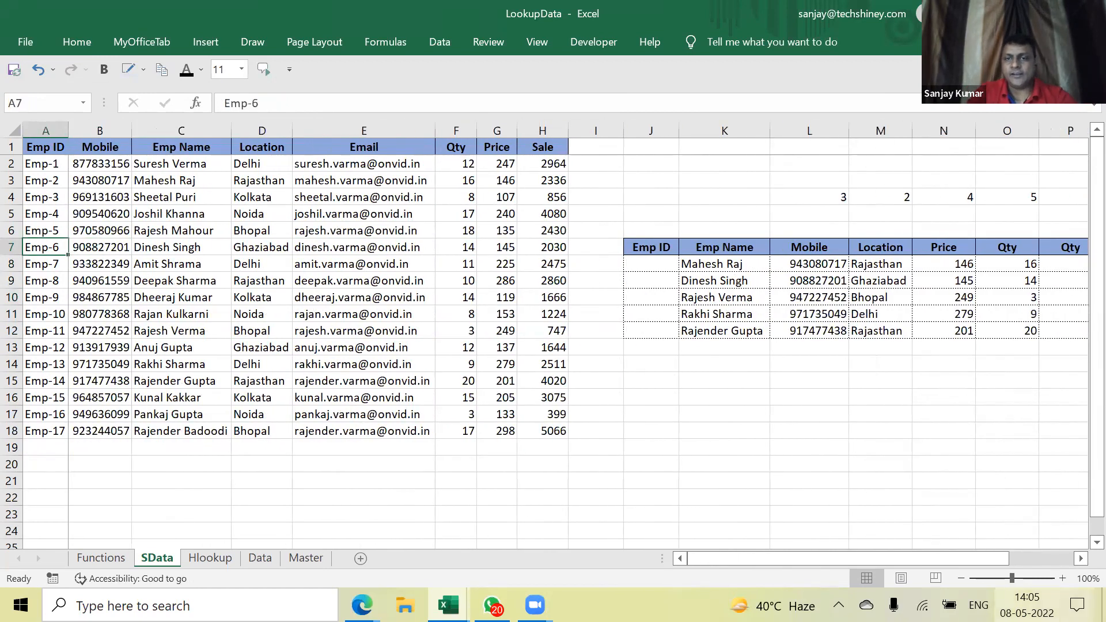
Review the Mobile header and L8's formula, then select the M7 header for renaming
{"action": "scroll", "coordinate": [765, 374], "scroll_direction": "down", "scroll_amount": 1, "text": "ctrl"}
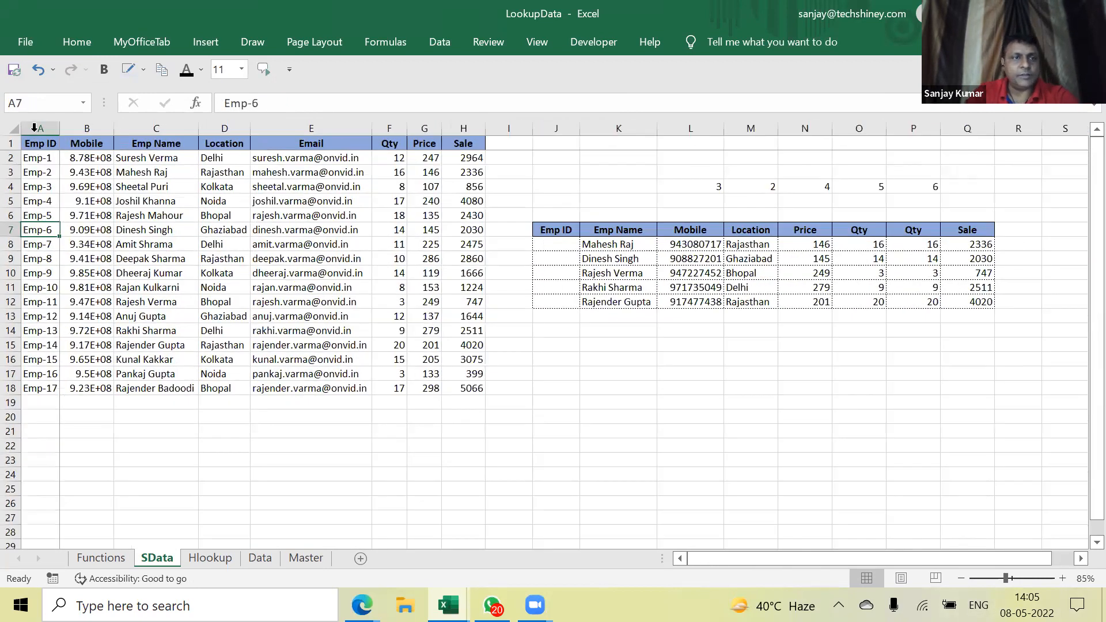
{"action": "left_click", "coordinate": [35, 144]}
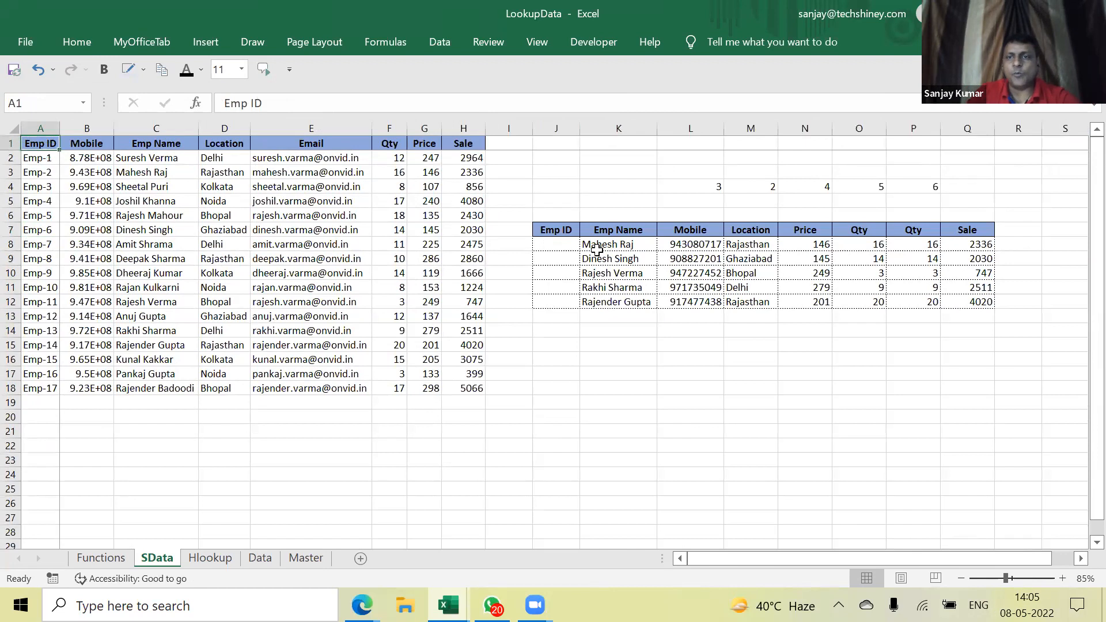
{"action": "left_click", "coordinate": [681, 232]}
{"action": "left_click", "coordinate": [677, 248]}
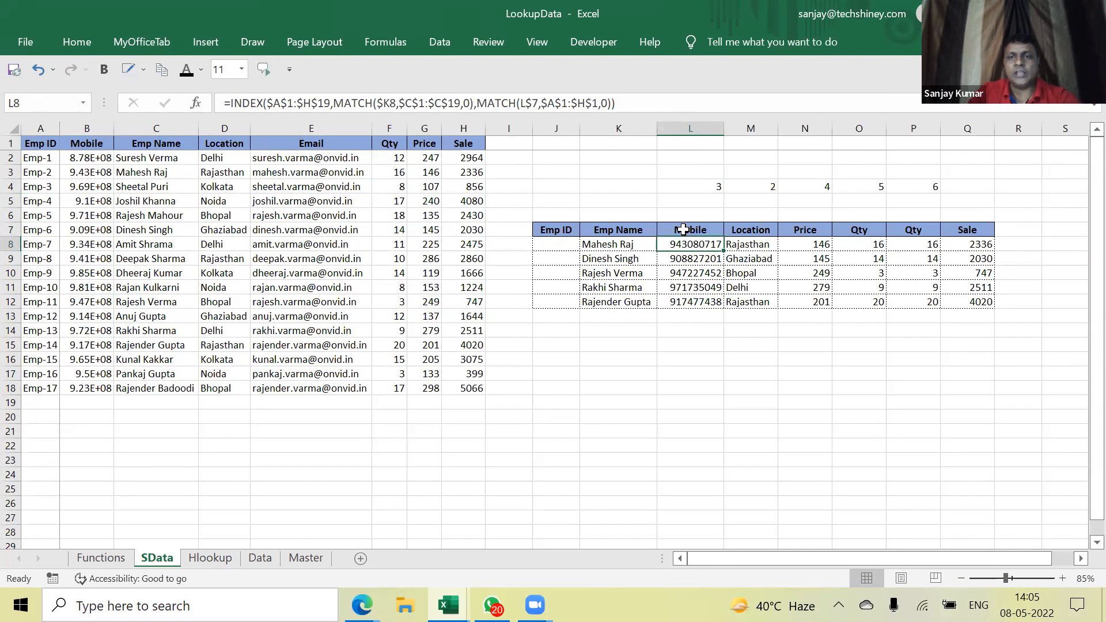
{"action": "left_click", "coordinate": [746, 230]}
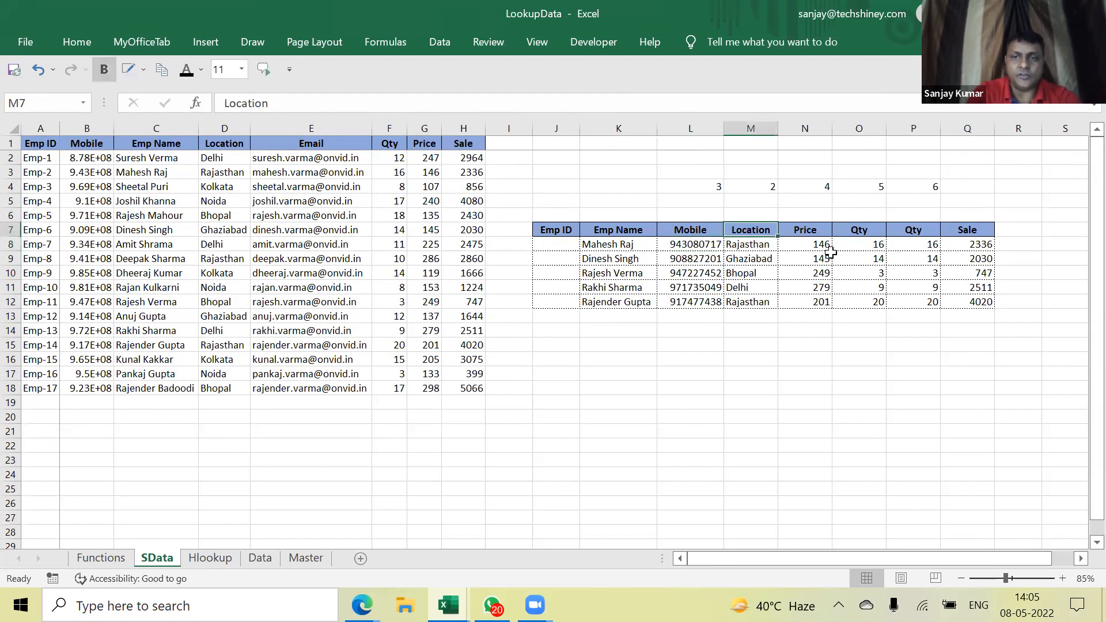
Rename the M7 header to EMP ID
{"action": "type", "text": "EMP ID"}
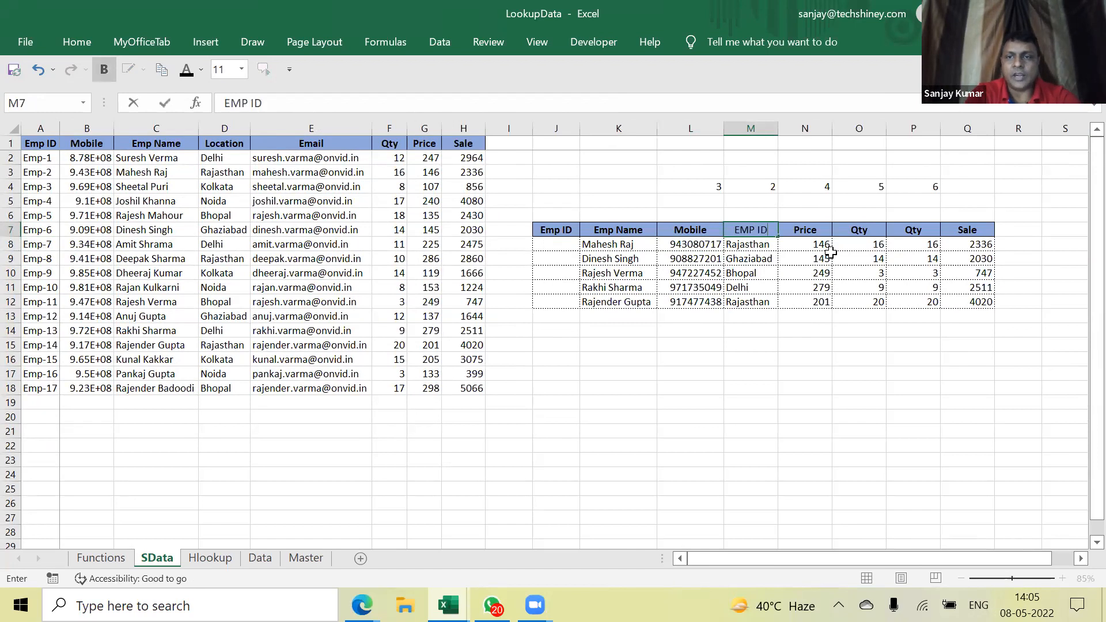
{"action": "key", "text": "Return"}
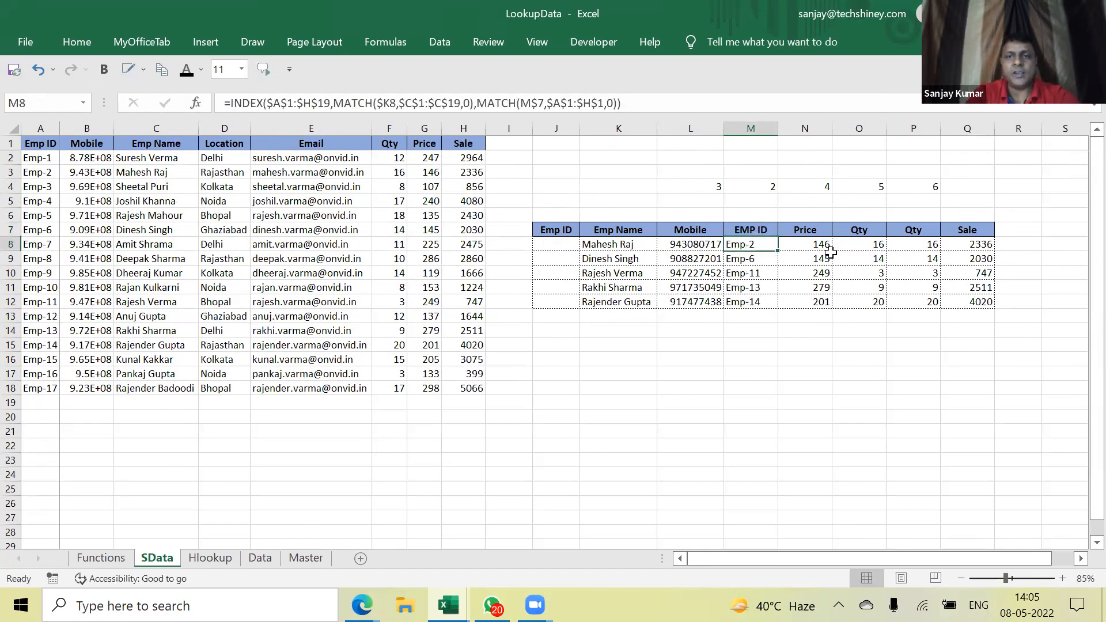
{"action": "key", "text": "Up"}
{"action": "key", "text": "Right"}
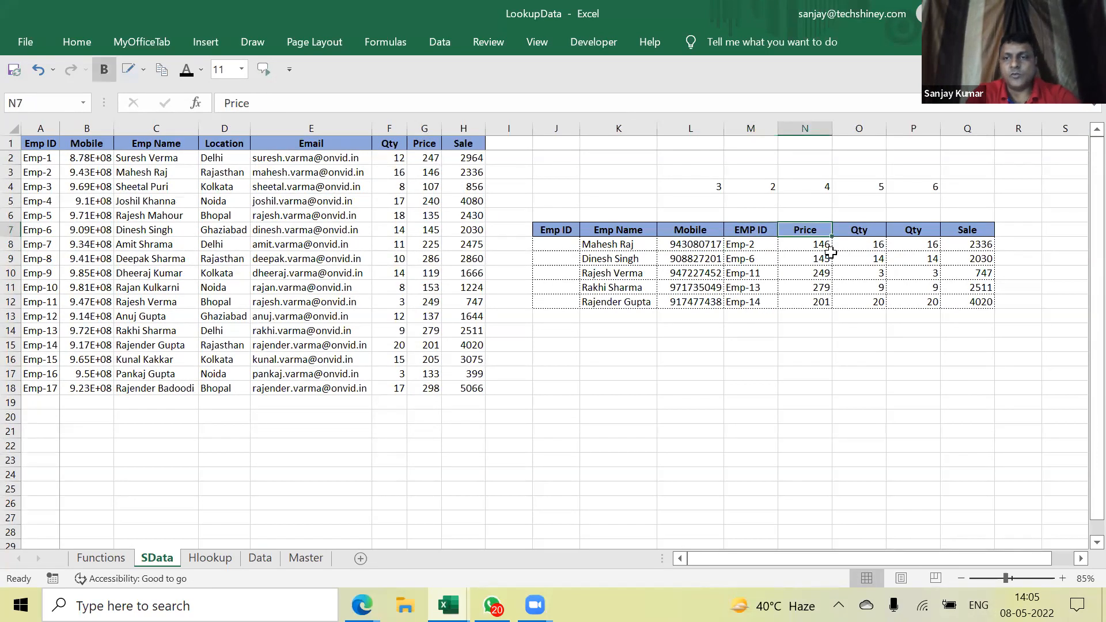
Retitle N7 as Location, replacing the misspelled 'Loaction' with D1's copied header
{"action": "type", "text": "Loaction"}
{"action": "key", "text": "Return"}
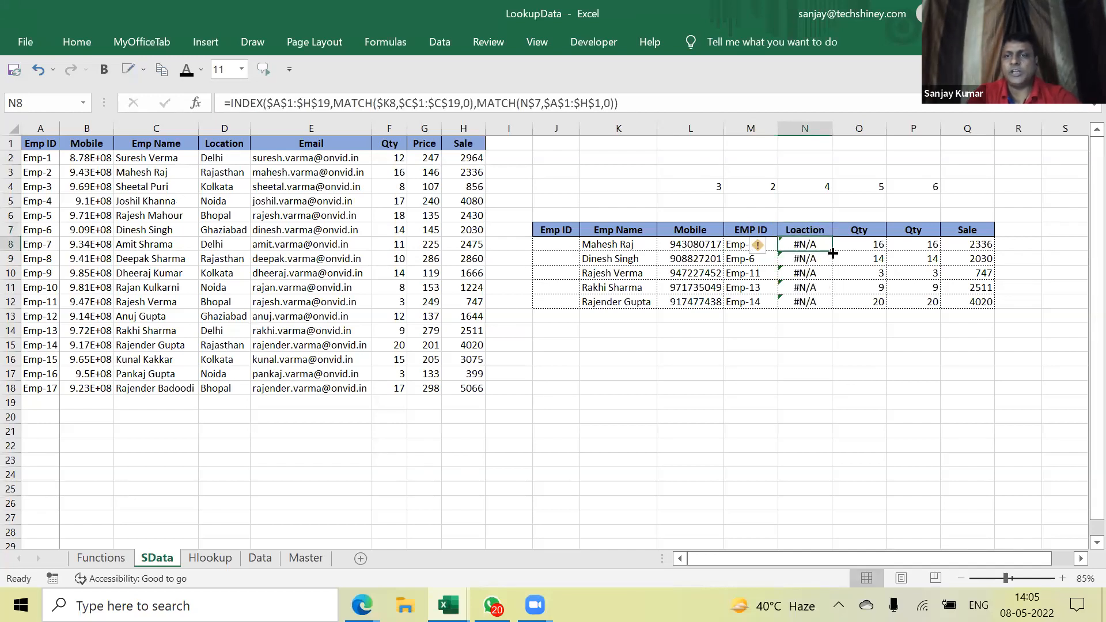
{"action": "key", "text": "Up"}
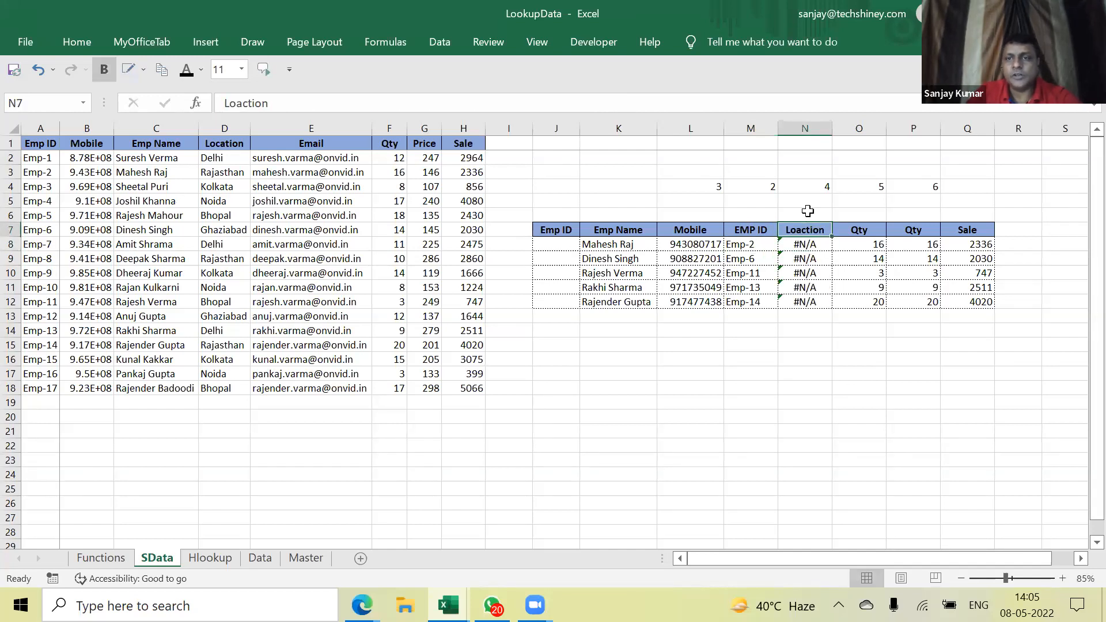
{"action": "key", "text": "Down"}
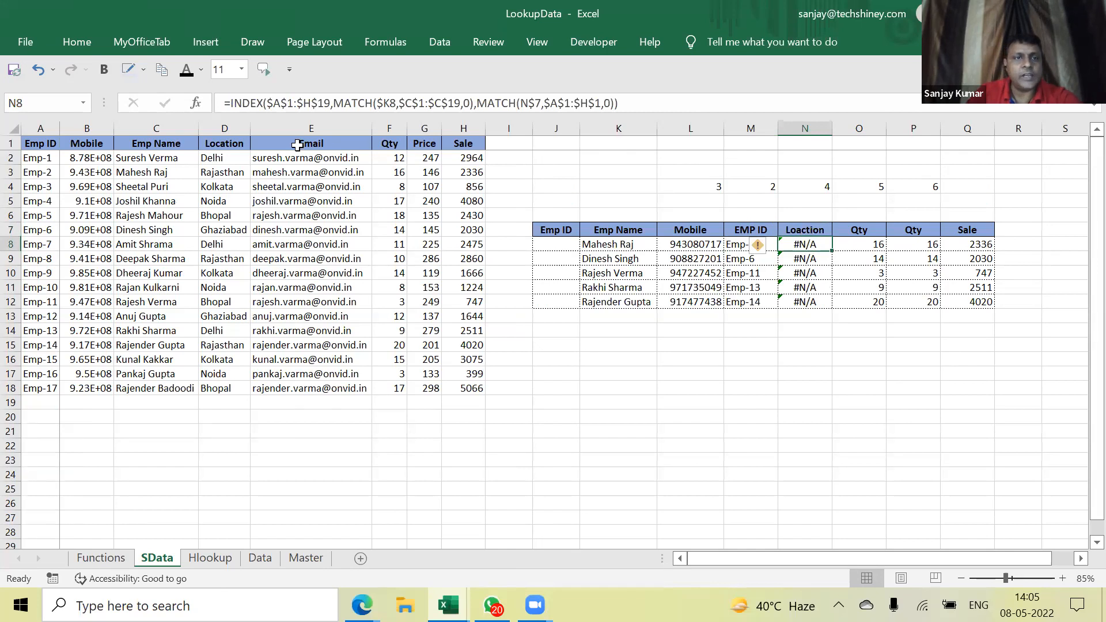
{"action": "left_click", "coordinate": [215, 140]}
{"action": "key", "text": "ctrl+c"}
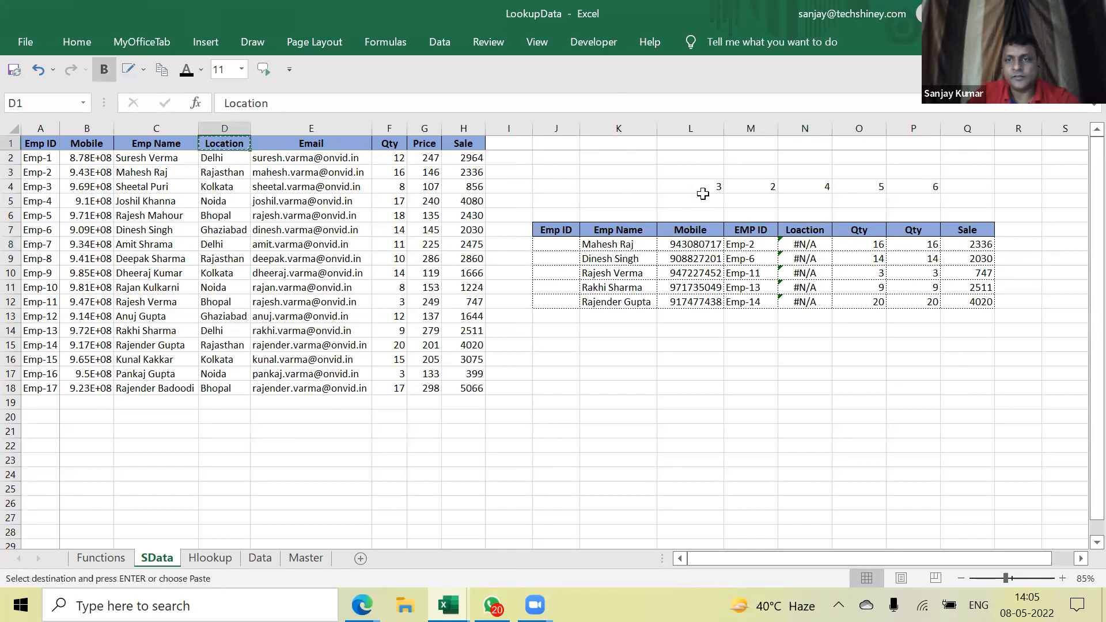
{"action": "left_click", "coordinate": [807, 229]}
{"action": "key", "text": "ctrl+v"}
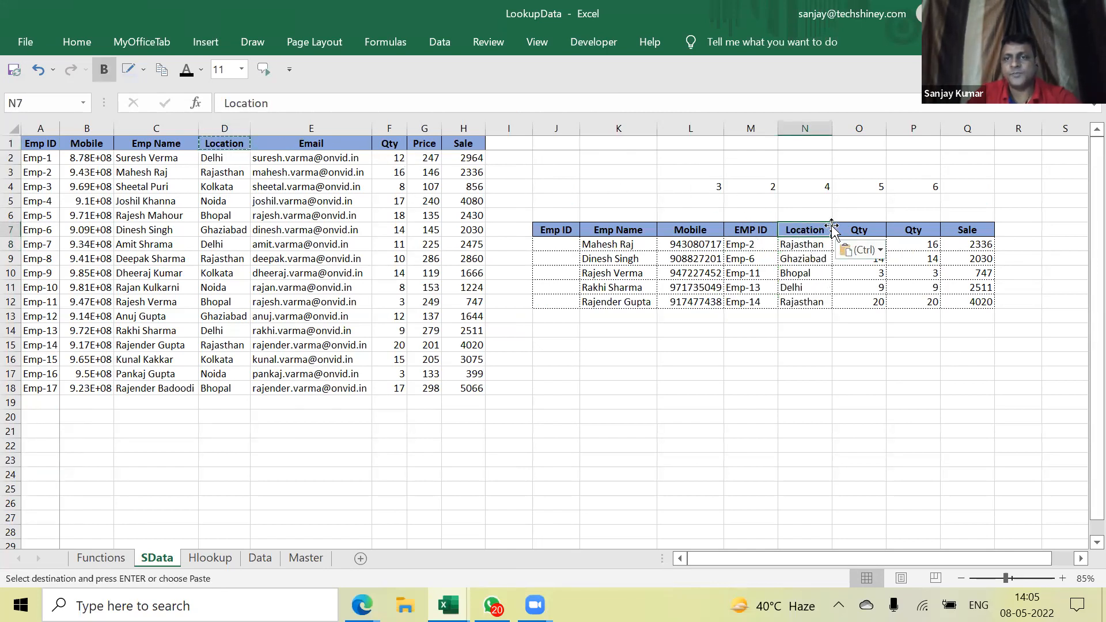
Rename the O7 header to Sale
{"action": "left_click", "coordinate": [882, 233]}
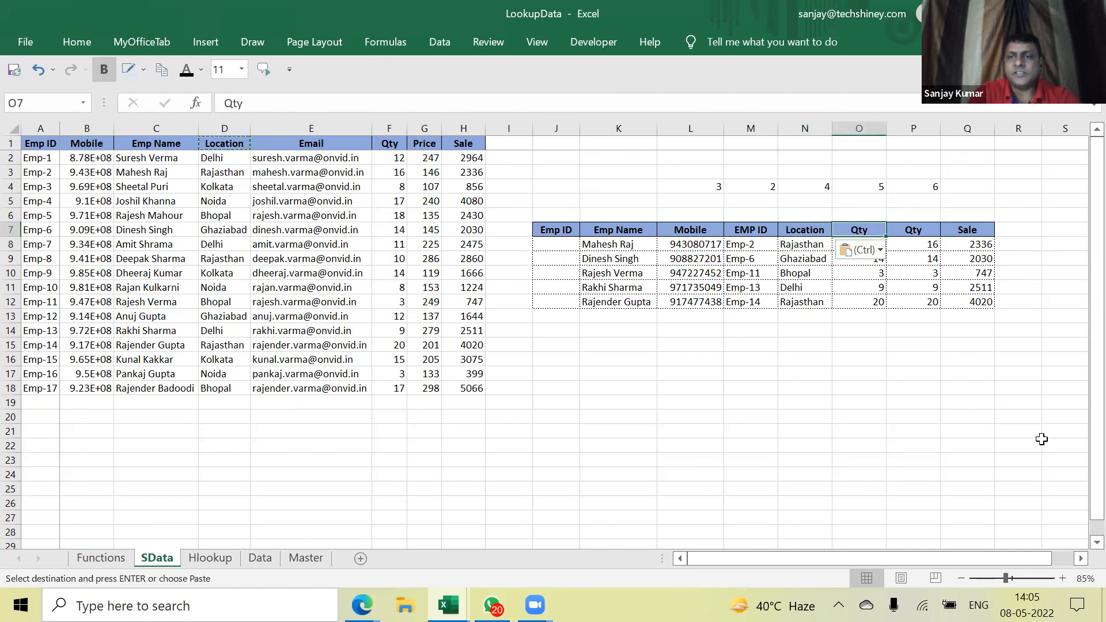
{"action": "type", "text": "Sale"}
{"action": "key", "text": "Return"}
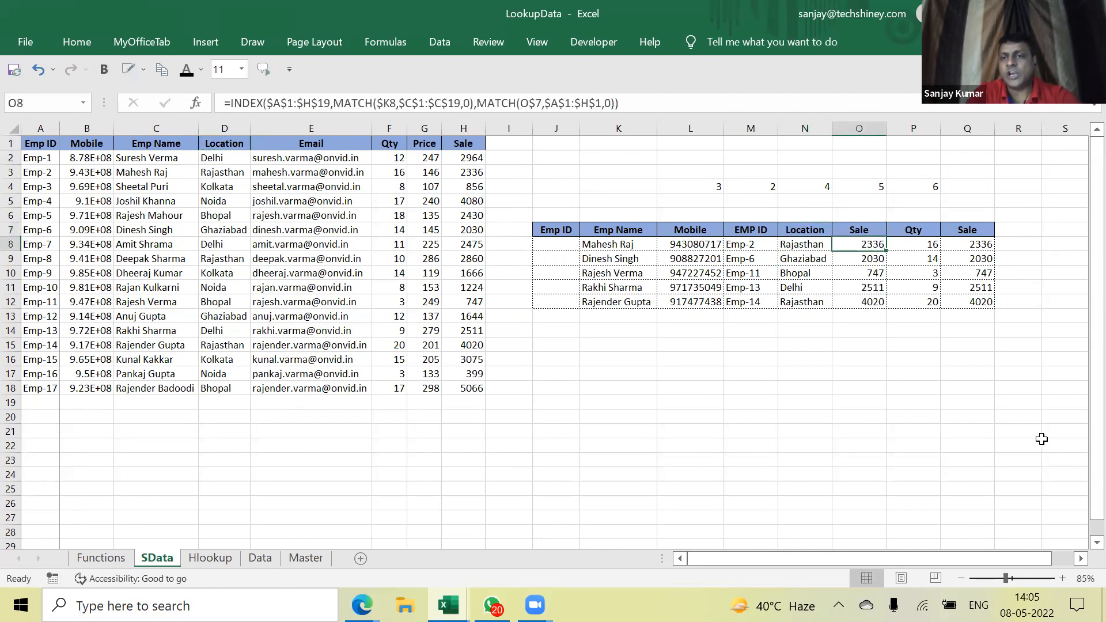
Select the lookup results from the second employee's row across all result columns
{"action": "key", "text": "Up"}
{"action": "key", "text": "Right"}
{"action": "key", "text": "Down"}
{"action": "key", "text": "Left"}
{"action": "key", "text": "Left"}
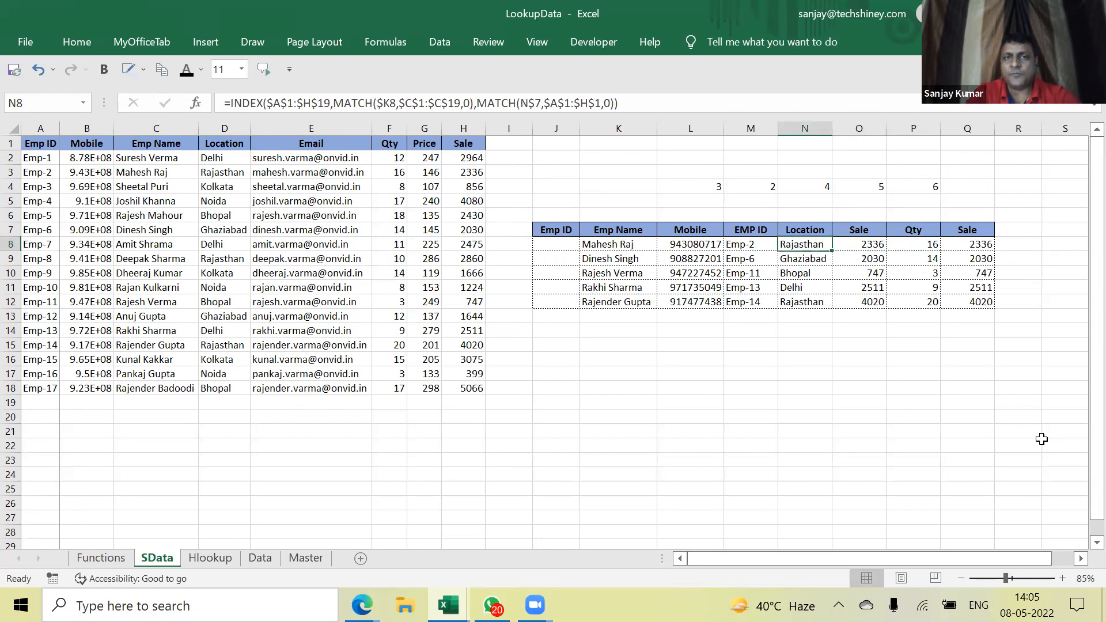
{"action": "key", "text": "Left"}
{"action": "key", "text": "Left"}
{"action": "key", "text": "Left"}
{"action": "key", "text": "Down"}
{"action": "key", "text": "Right"}
{"action": "key", "text": "shift+Right"}
{"action": "key", "text": "shift+Down"}
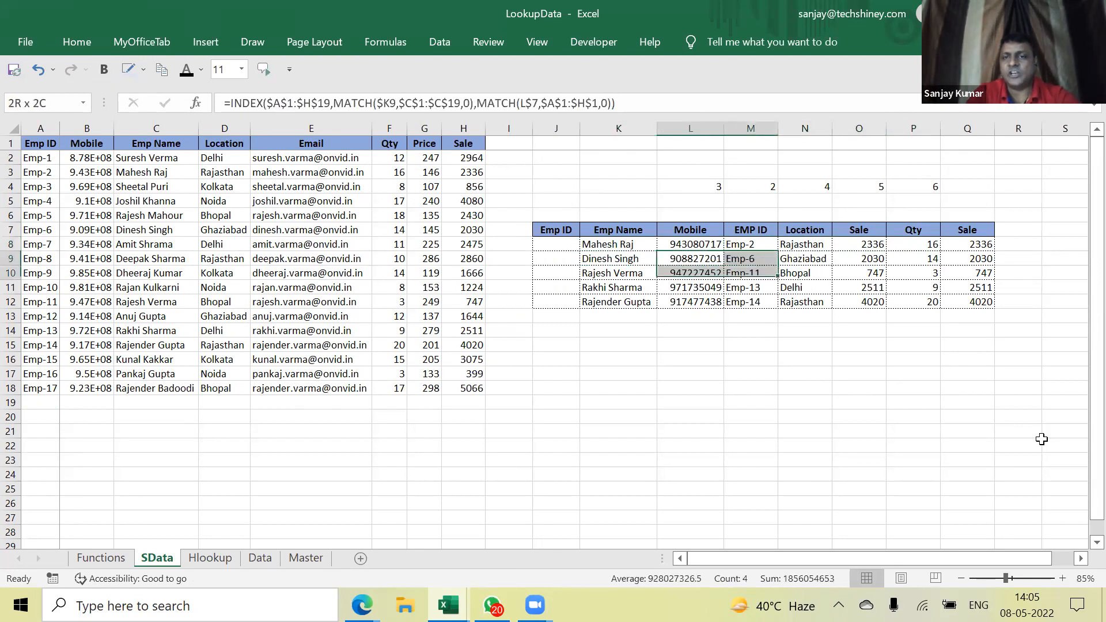
{"action": "key", "text": "shift+Down"}
{"action": "key", "text": "shift+Down"}
{"action": "key", "text": "shift+Right"}
{"action": "key", "text": "shift+Right"}
{"action": "key", "text": "shift+Right"}
{"action": "key", "text": "shift+Right"}
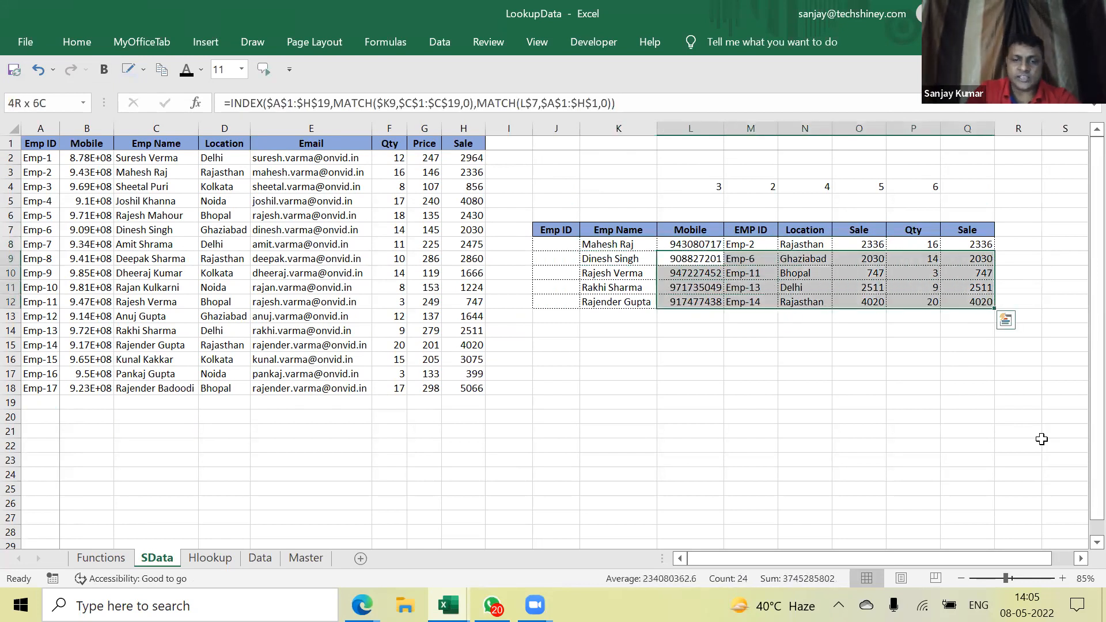
On the Data sheet, copy the Company ID header with Co-4, Co-8 and Co-13
{"action": "left_click", "coordinate": [260, 559]}
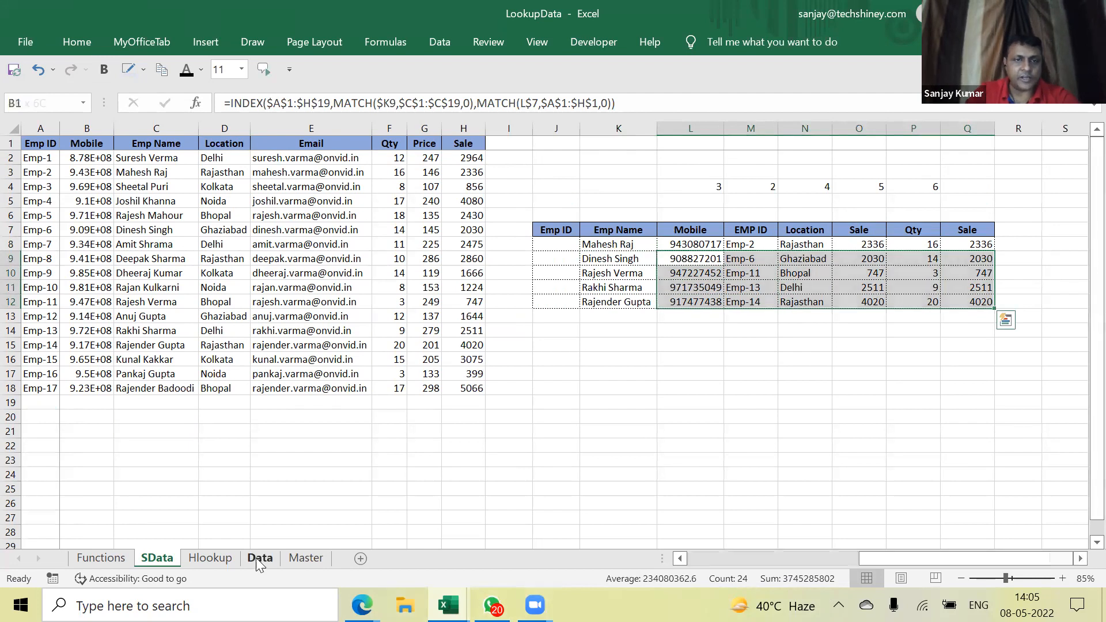
{"action": "left_click", "coordinate": [297, 282]}
{"action": "left_click_drag", "start_coordinate": [973, 558], "coordinate": [696, 562]}
{"action": "left_click", "coordinate": [276, 319]}
{"action": "left_click", "coordinate": [70, 157]}
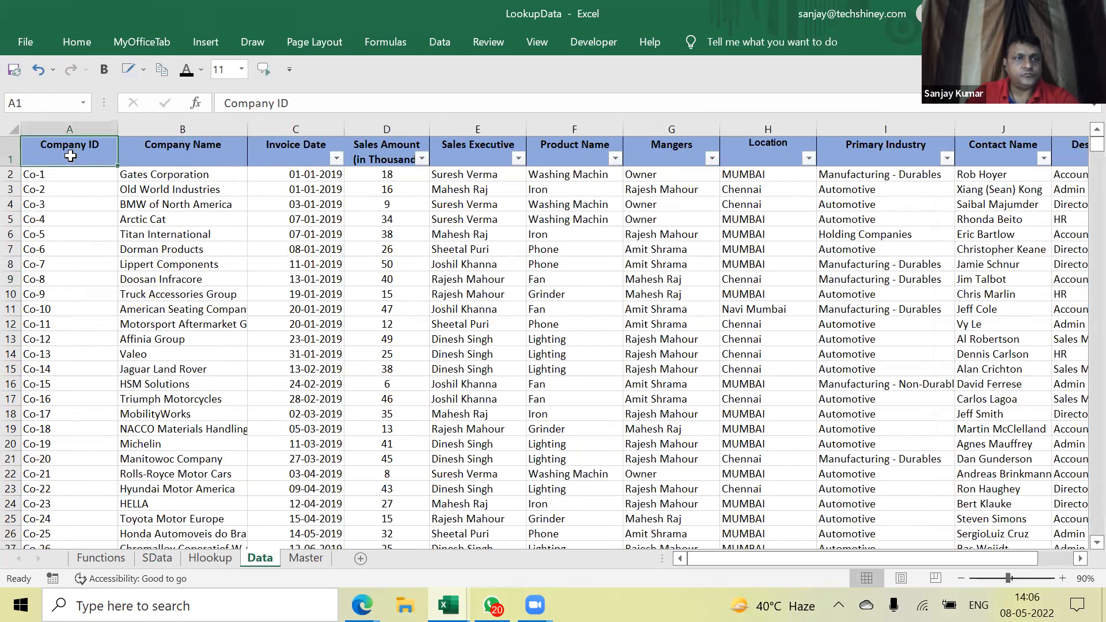
{"action": "left_click", "coordinate": [52, 178]}
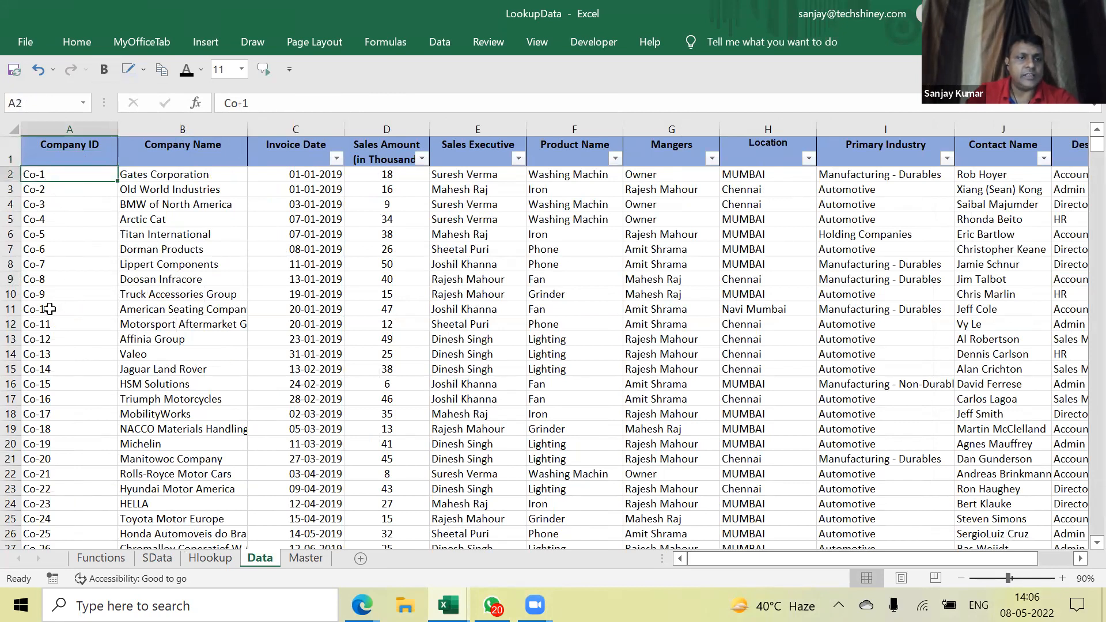
{"action": "left_click", "coordinate": [70, 154]}
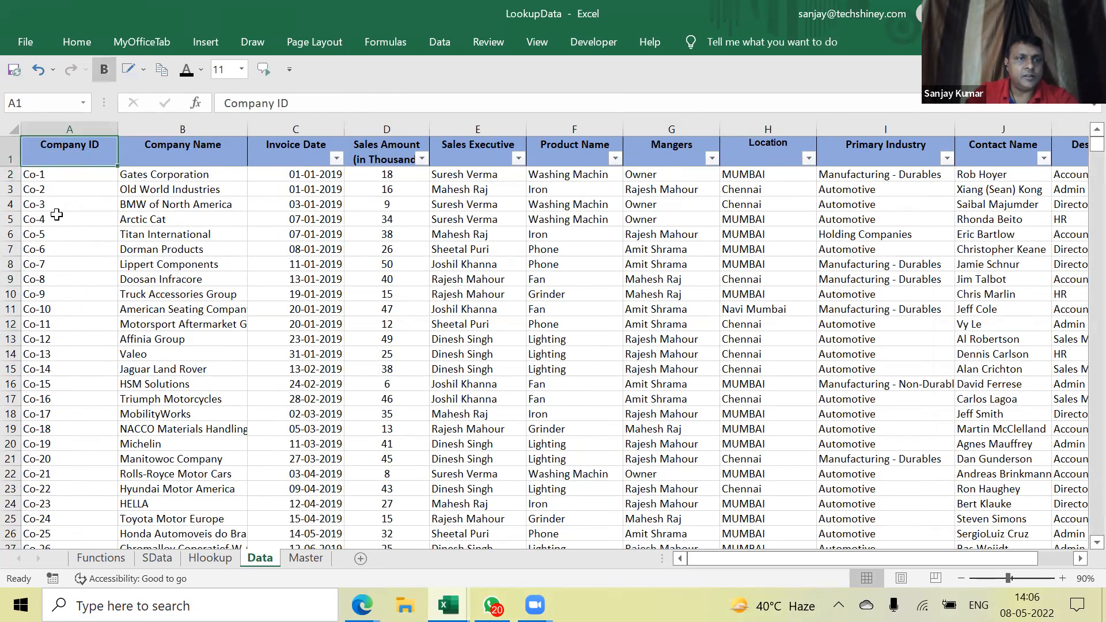
{"action": "left_click", "coordinate": [56, 216], "text": "ctrl"}
{"action": "left_click", "coordinate": [59, 279], "text": "ctrl"}
{"action": "left_click", "coordinate": [52, 353], "text": "ctrl"}
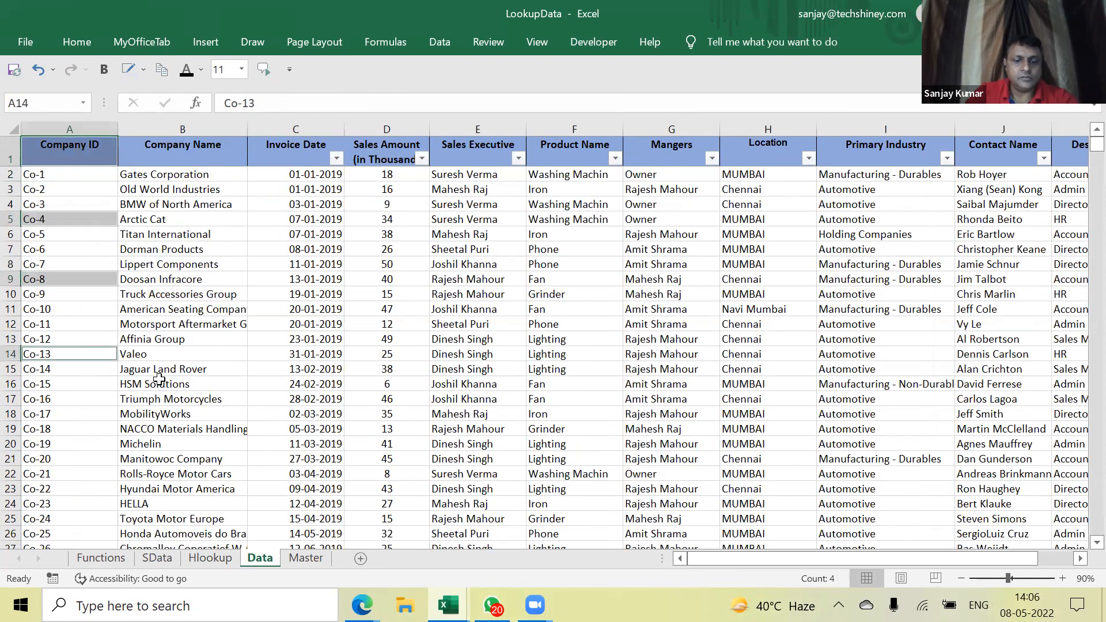
{"action": "key", "text": "ctrl+c"}
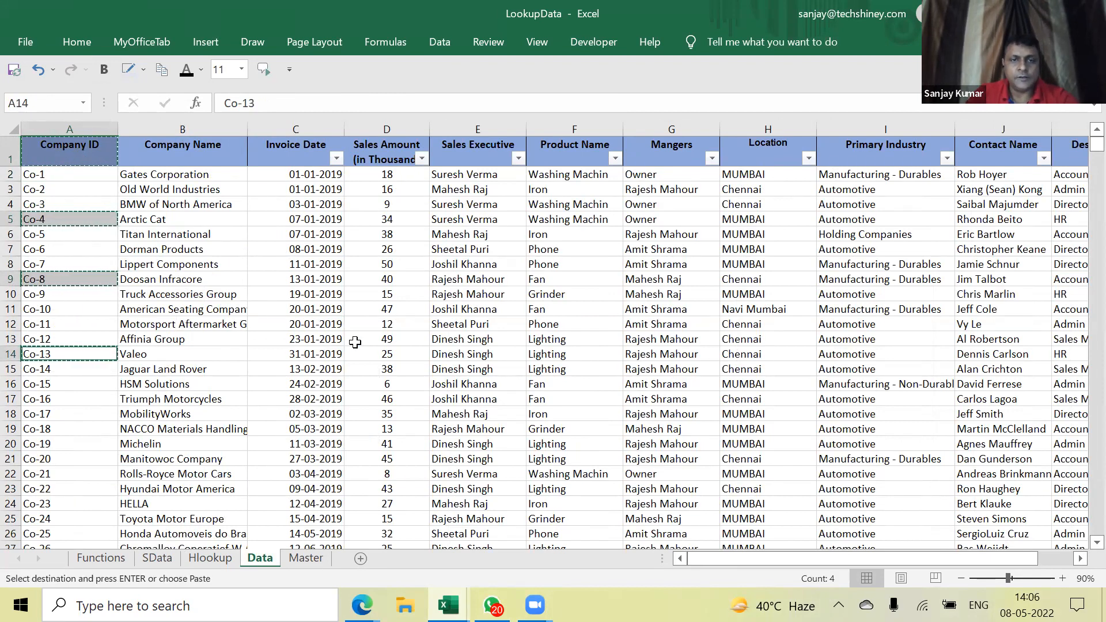
Paste the Company ID list into Book4 at D2 and auto-fit column D
{"action": "key", "text": "ctrl+n"}
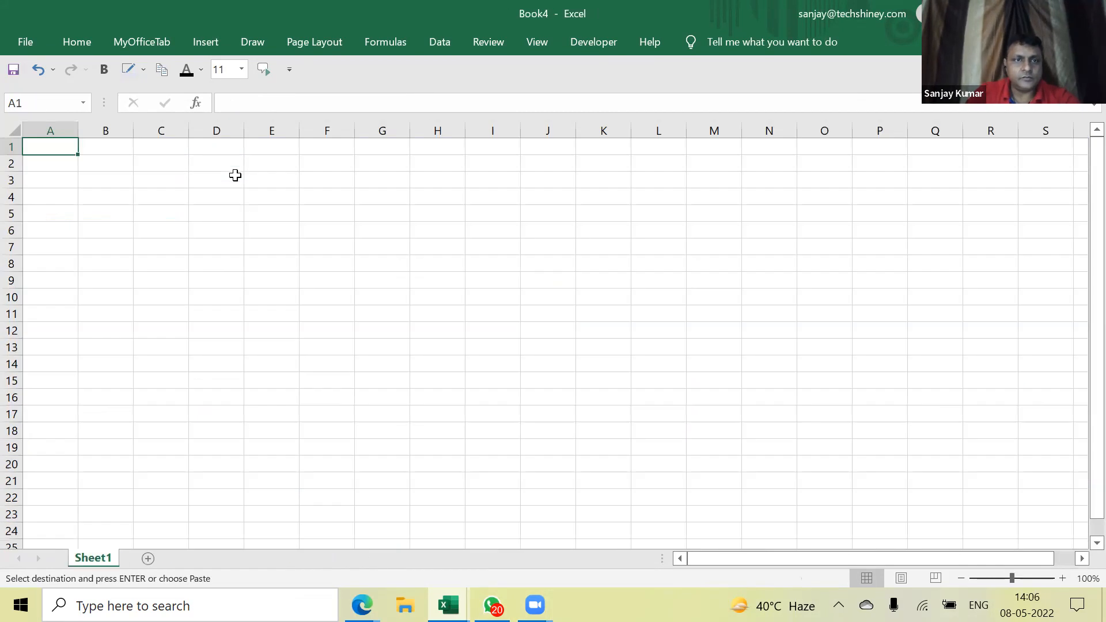
{"action": "left_click", "coordinate": [235, 176]}
{"action": "left_click", "coordinate": [230, 167]}
{"action": "key", "text": "ctrl+v"}
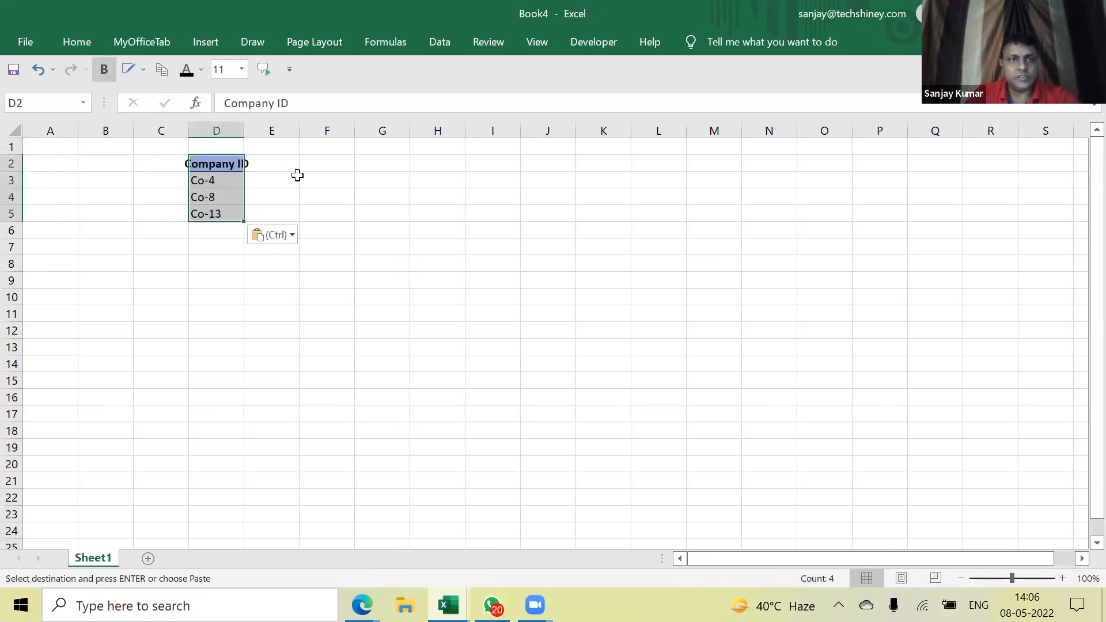
{"action": "double_click", "coordinate": [244, 131]}
{"action": "left_click", "coordinate": [289, 167]}
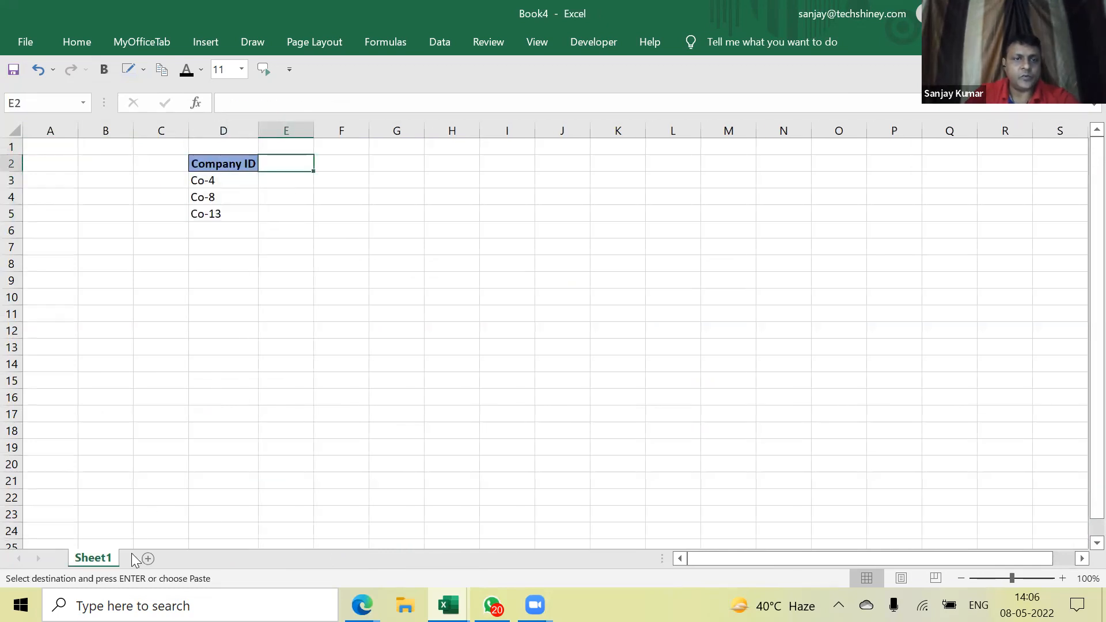
Add Sales Executive, Primary Industry and Contact Name headers from E2 and auto-fit columns D:I
{"action": "key", "text": "ctrl+Tab"}
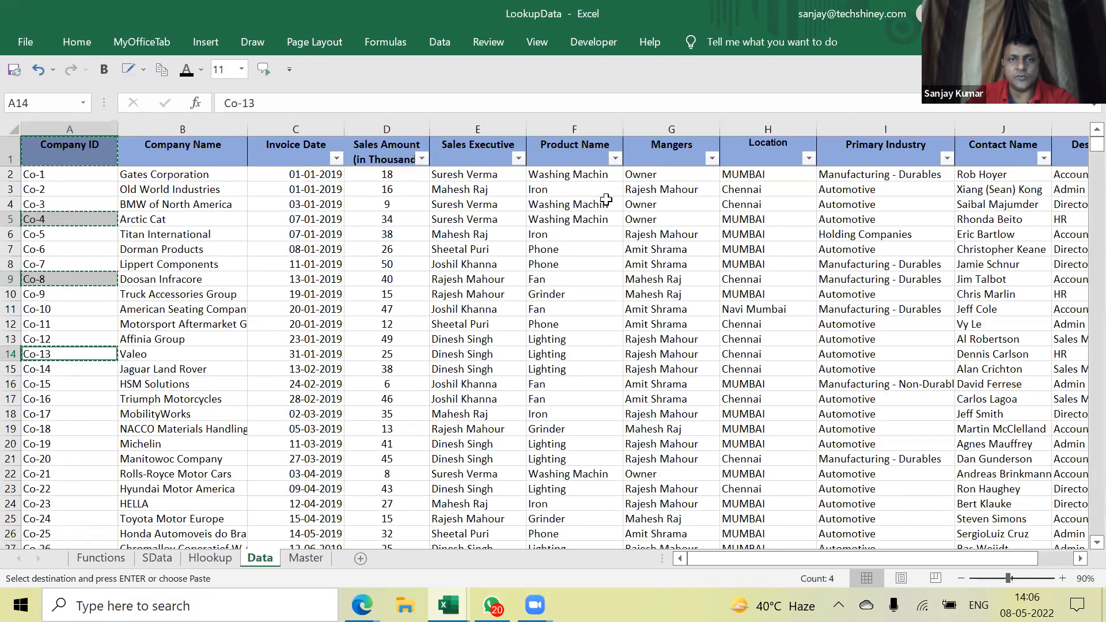
{"action": "left_click", "coordinate": [484, 151]}
{"action": "left_click", "coordinate": [871, 156], "text": "ctrl"}
{"action": "left_click_drag", "start_coordinate": [979, 558], "coordinate": [1014, 566]}
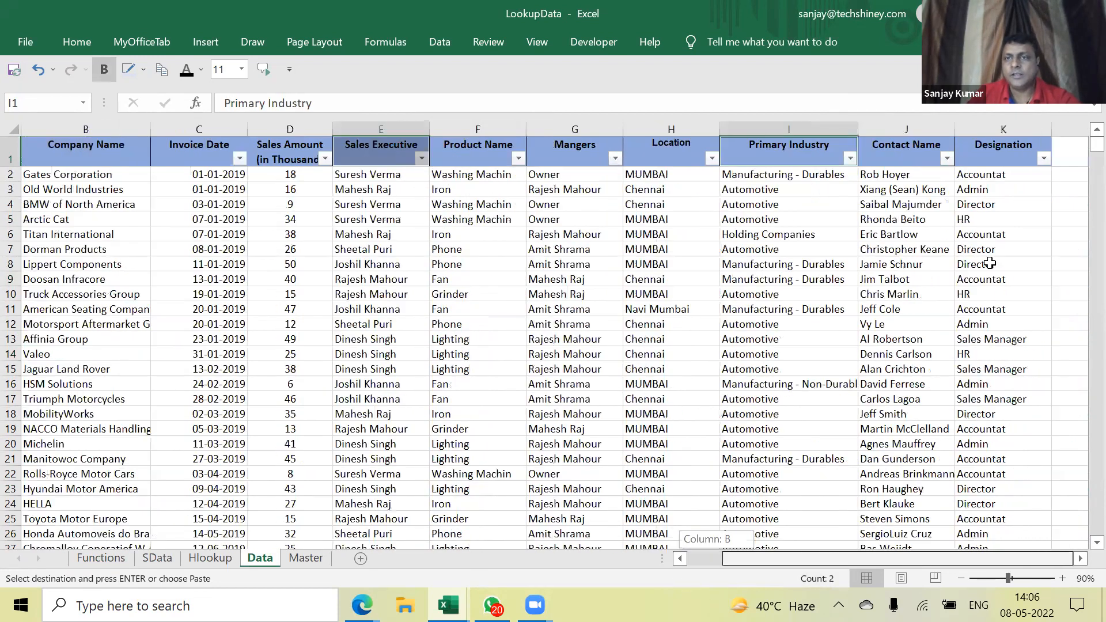
{"action": "left_click", "coordinate": [877, 152], "text": "ctrl"}
{"action": "key", "text": "ctrl+Tab"}
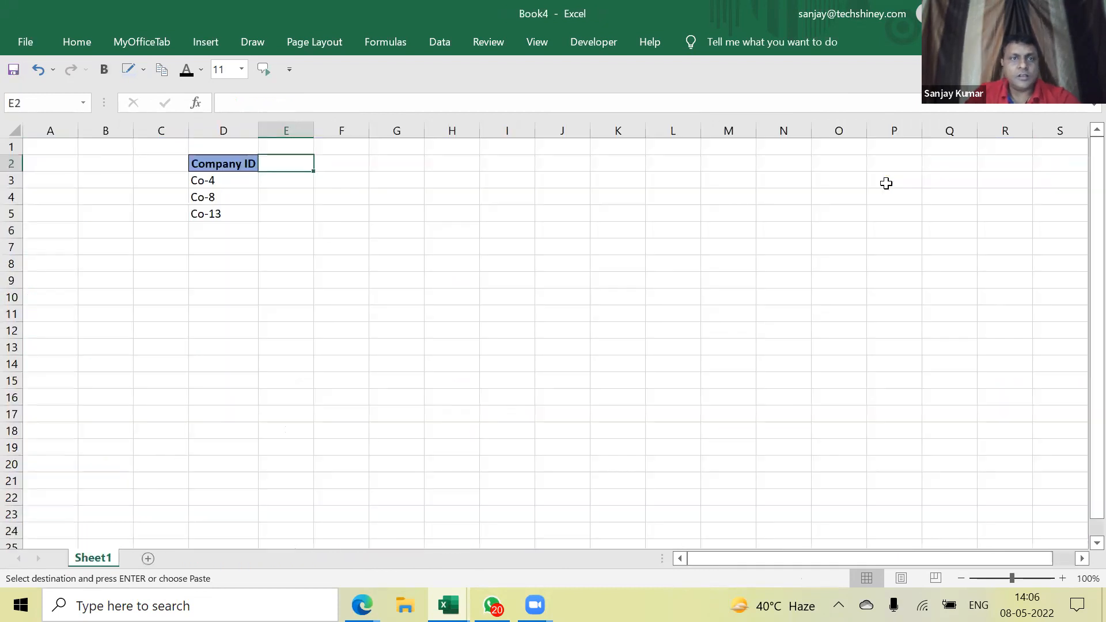
{"action": "key", "text": "ctrl+v"}
{"action": "left_click_drag", "start_coordinate": [244, 131], "coordinate": [489, 136]}
{"action": "double_click", "coordinate": [424, 130]}
{"action": "left_click", "coordinate": [432, 133]}
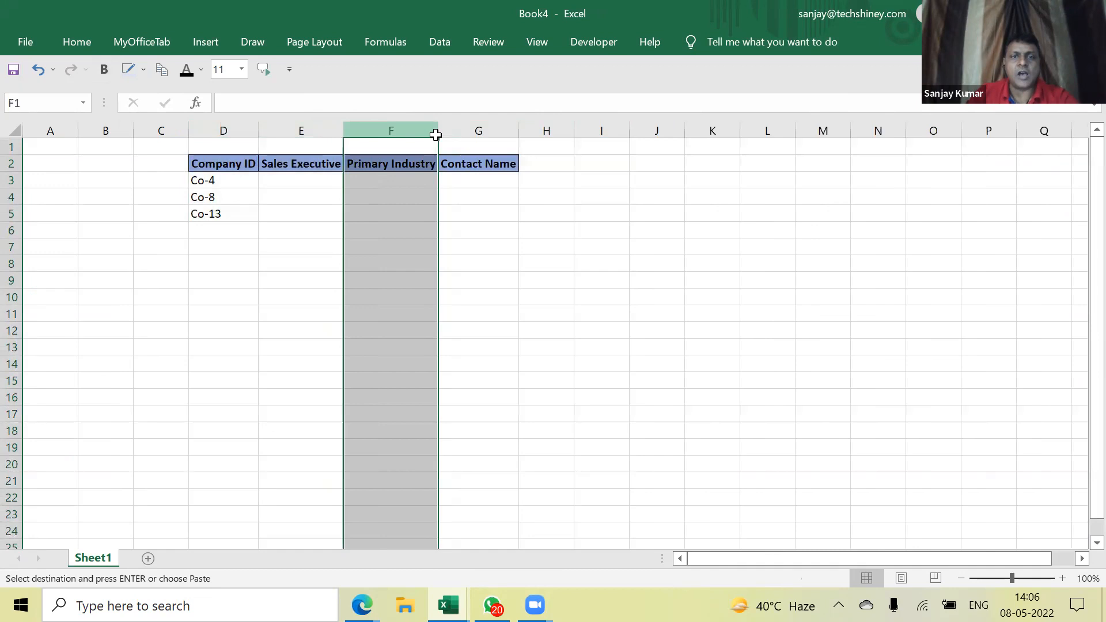
{"action": "left_click", "coordinate": [492, 230]}
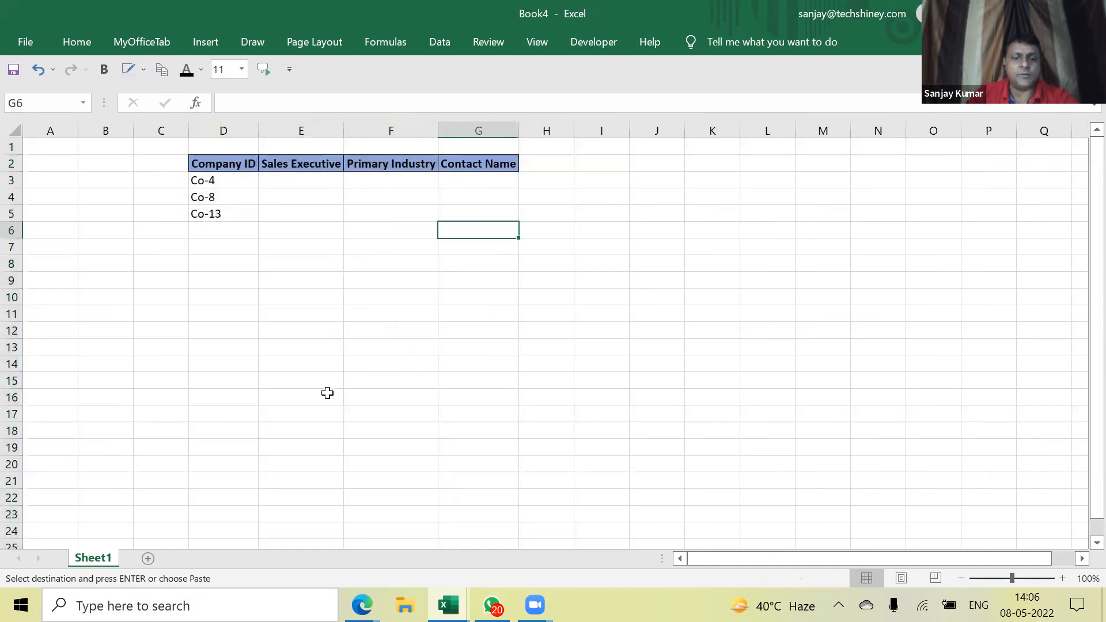
Copy the Mangers header into H2 and widen column H
{"action": "key", "text": "ctrl+Tab"}
{"action": "left_click", "coordinate": [584, 150]}
{"action": "key", "text": "ctrl+Tab"}
{"action": "left_click", "coordinate": [569, 162]}
{"action": "key", "text": "ctrl+v"}
{"action": "left_click_drag", "start_coordinate": [574, 134], "coordinate": [649, 138]}
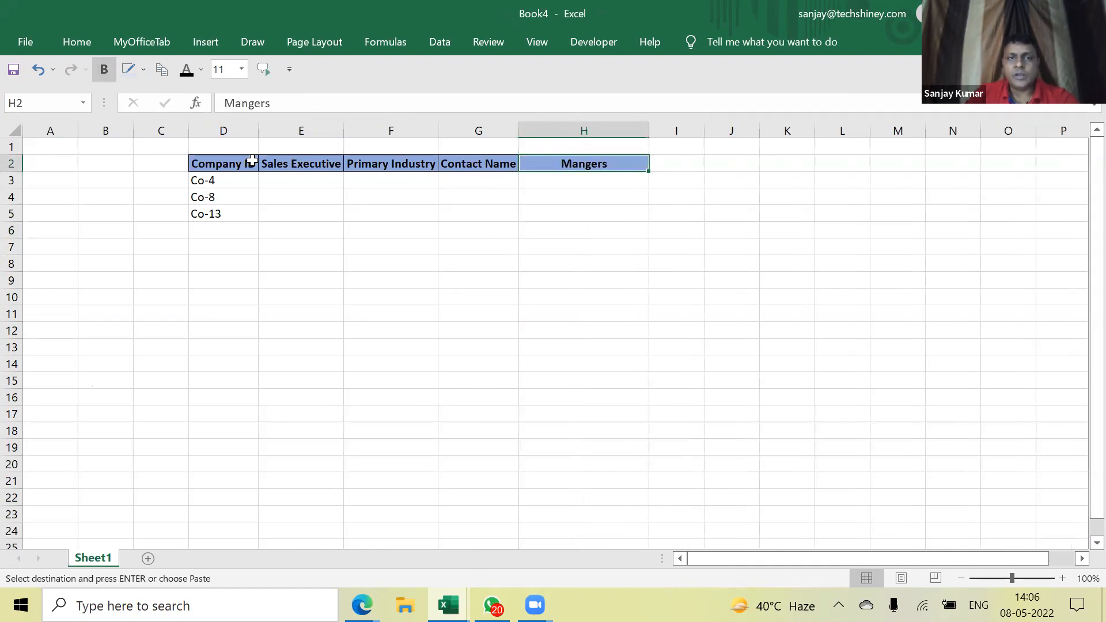
Copy the Invoice Date header into I2 and fit column I to it
{"action": "key", "text": "ctrl+Tab"}
{"action": "left_click", "coordinate": [179, 145]}
{"action": "key", "text": "ctrl+c"}
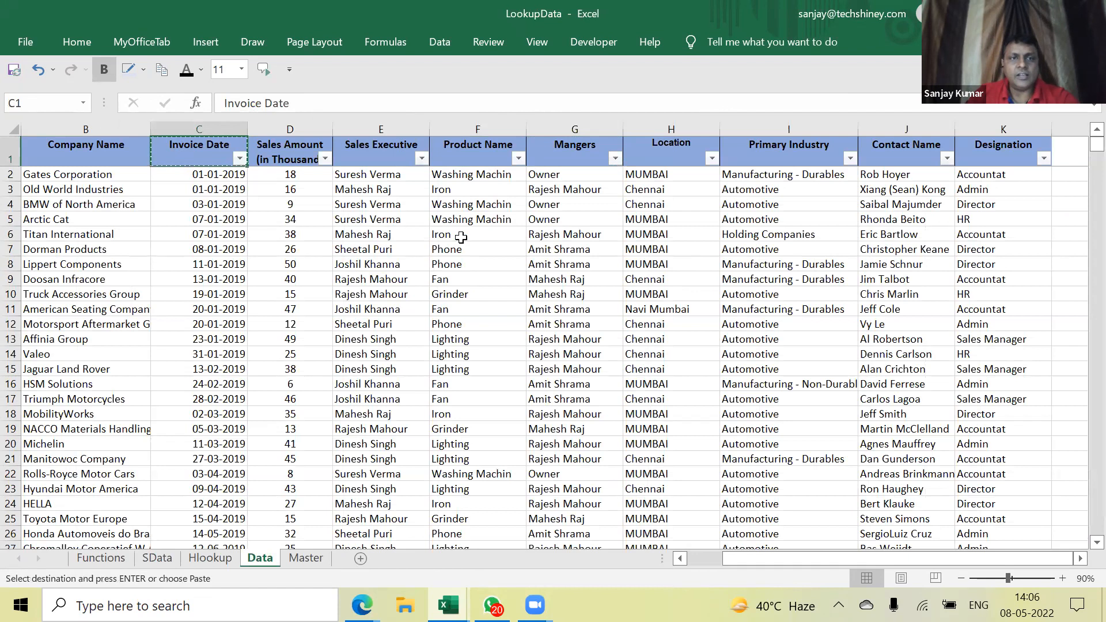
{"action": "key", "text": "ctrl+Tab"}
{"action": "left_click", "coordinate": [698, 168]}
{"action": "key", "text": "ctrl+v"}
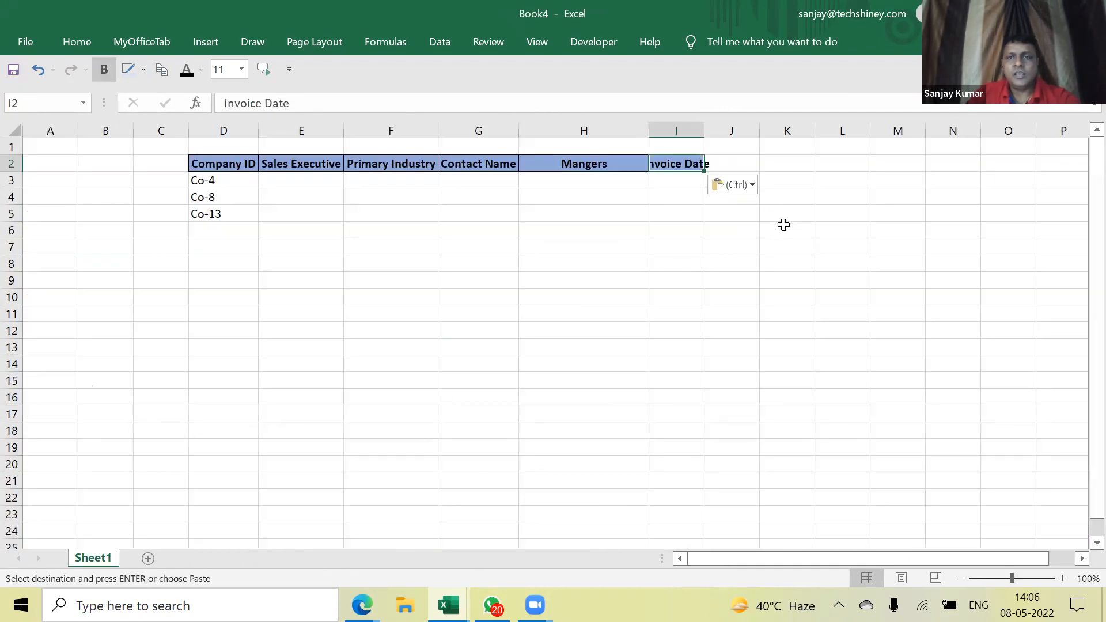
{"action": "double_click", "coordinate": [707, 132]}
{"action": "left_click", "coordinate": [295, 184]}
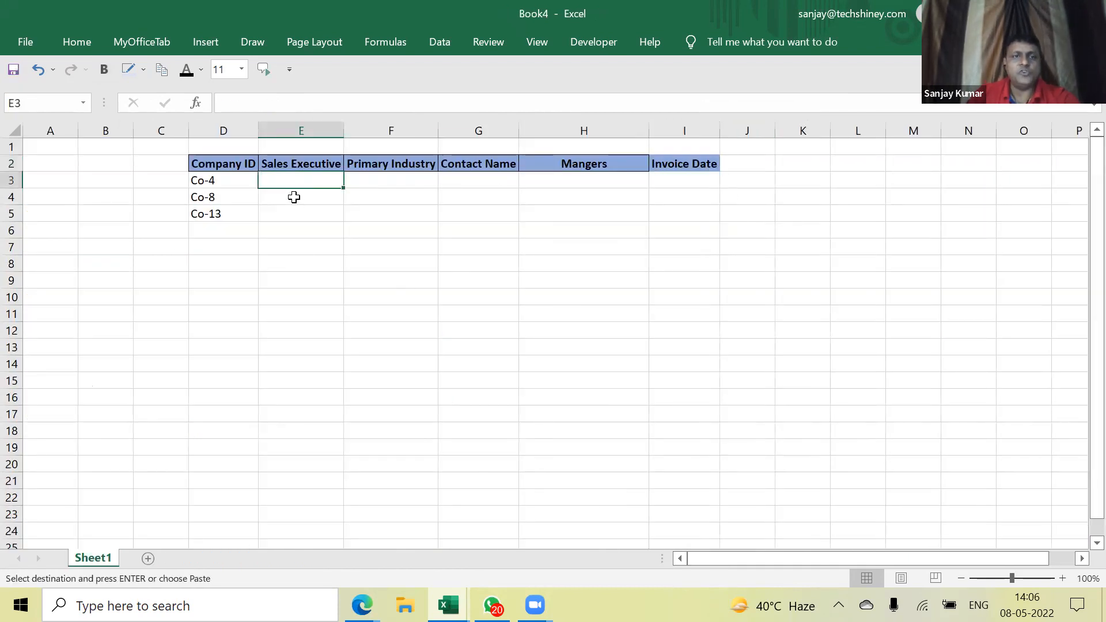
Start E3 with =INDEX over LookupData's Data!A1:K50 range
{"action": "type", "text": "="}
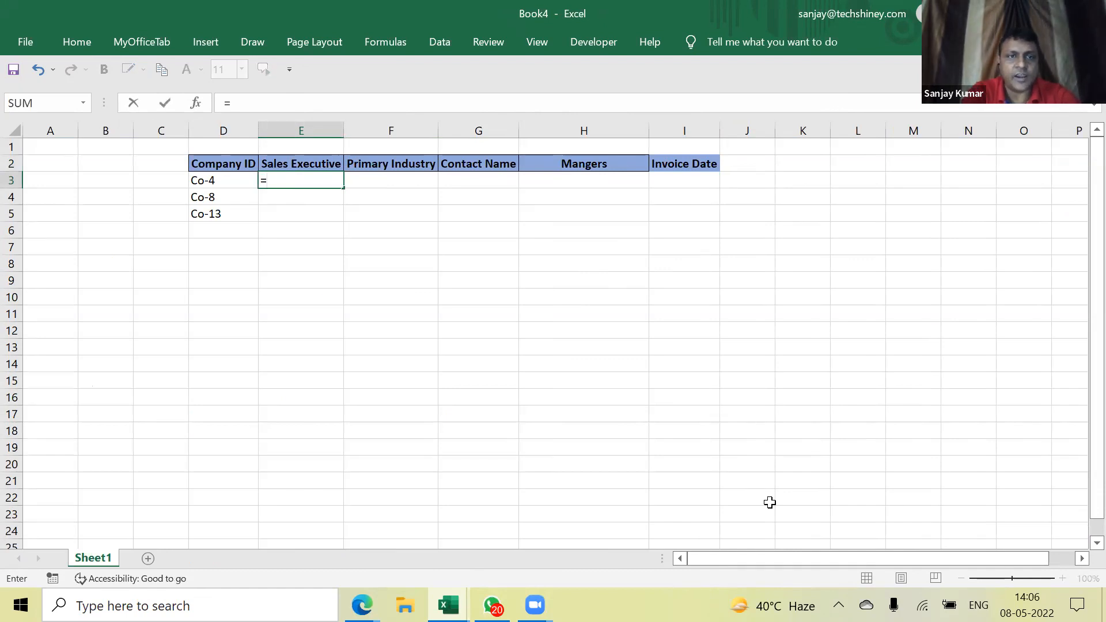
{"action": "type", "text": "index"}
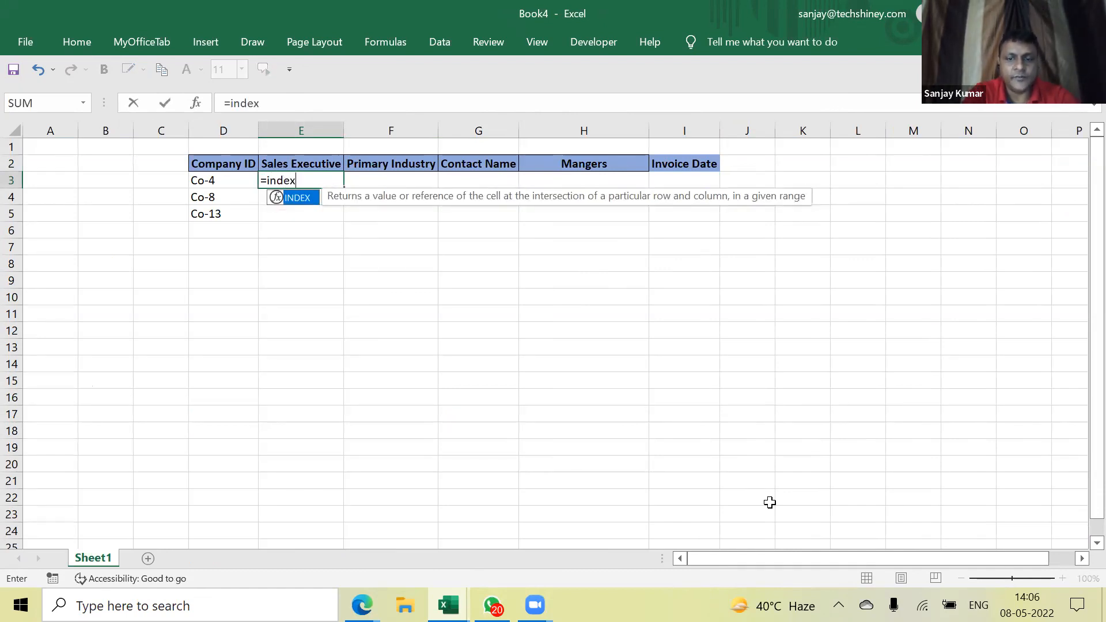
{"action": "type", "text": "("}
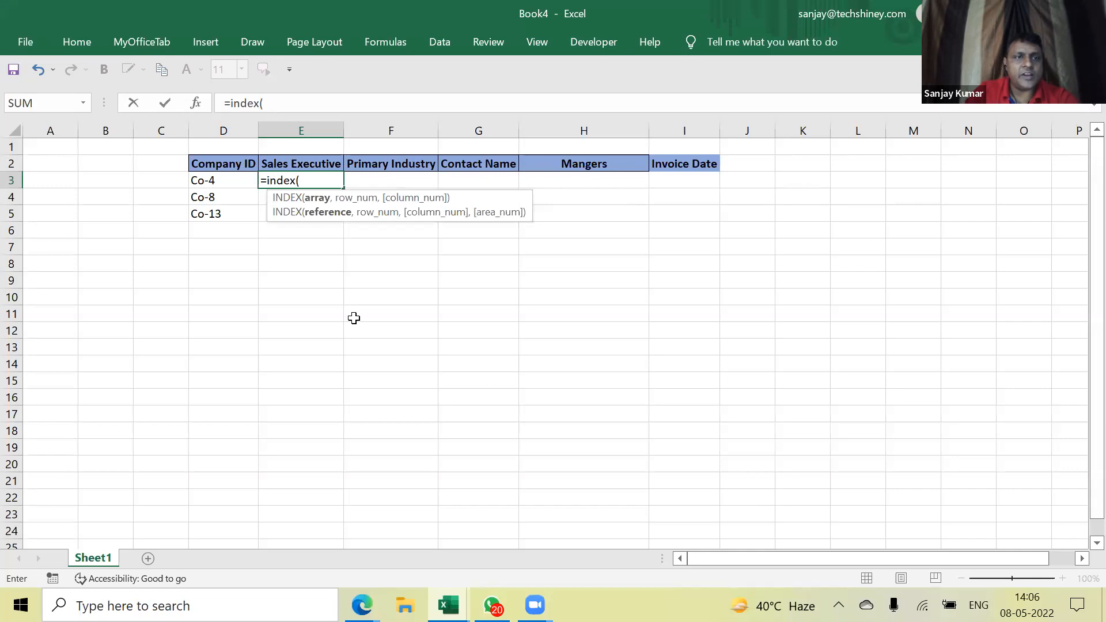
{"action": "key", "text": "ctrl+Tab"}
{"action": "left_click", "coordinate": [98, 156]}
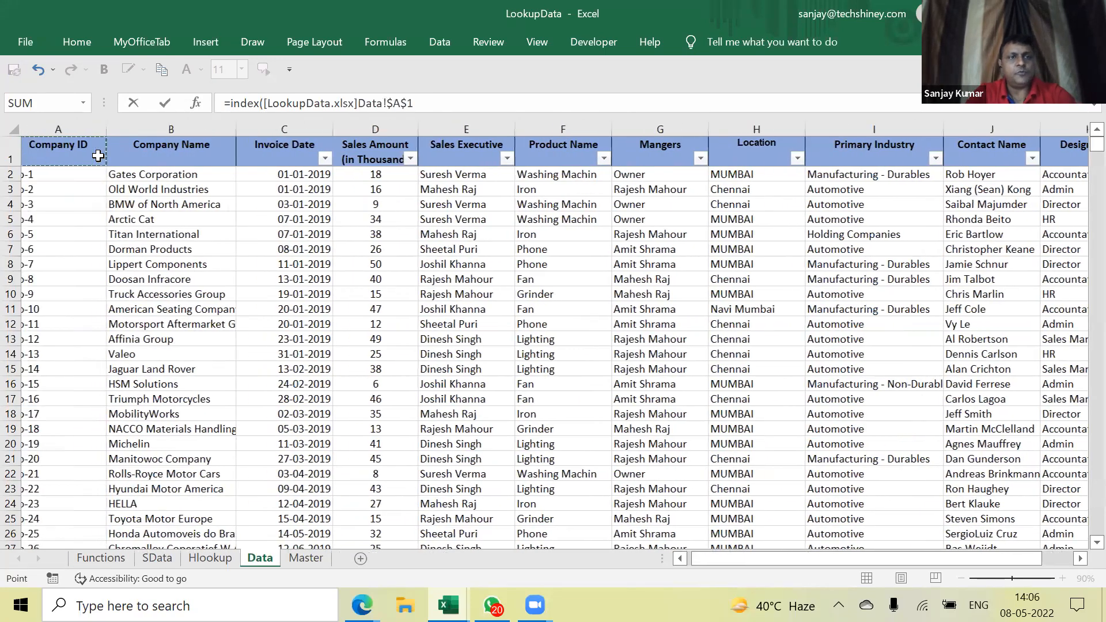
{"action": "key", "text": "ctrl+shift+Down"}
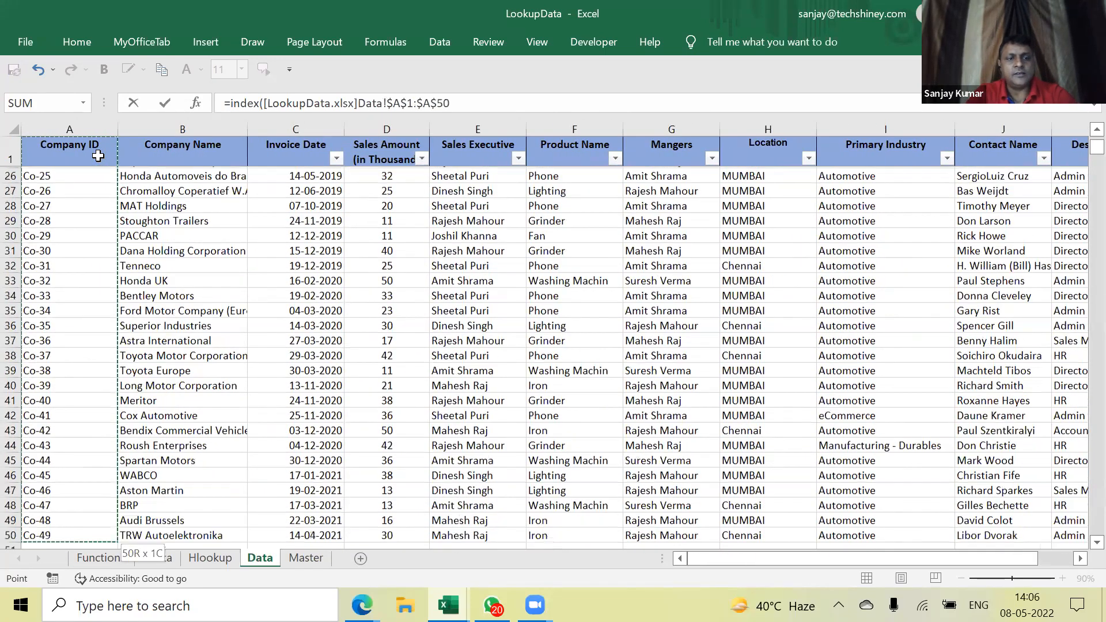
{"action": "key", "text": "shift+Right"}
{"action": "key", "text": "shift+Right"}
{"action": "key", "text": "shift+Right"}
{"action": "key", "text": "shift+Right"}
{"action": "key", "text": "shift+Right"}
{"action": "key", "text": "shift+Right"}
{"action": "key", "text": "shift+Right"}
{"action": "key", "text": "shift+Right"}
{"action": "key", "text": "shift+Right"}
{"action": "key", "text": "shift+Right"}
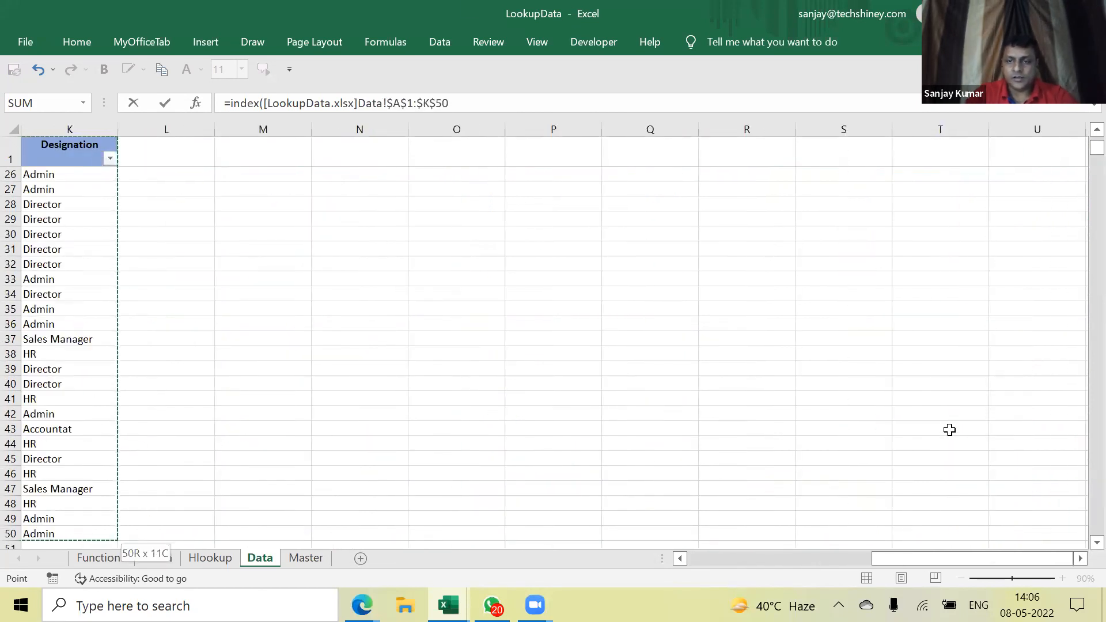
{"action": "left_click_drag", "start_coordinate": [945, 557], "coordinate": [684, 564]}
Add the row MATCH of D3 against Data!A1:A50 with exact match type 0
{"action": "type", "text": ","}
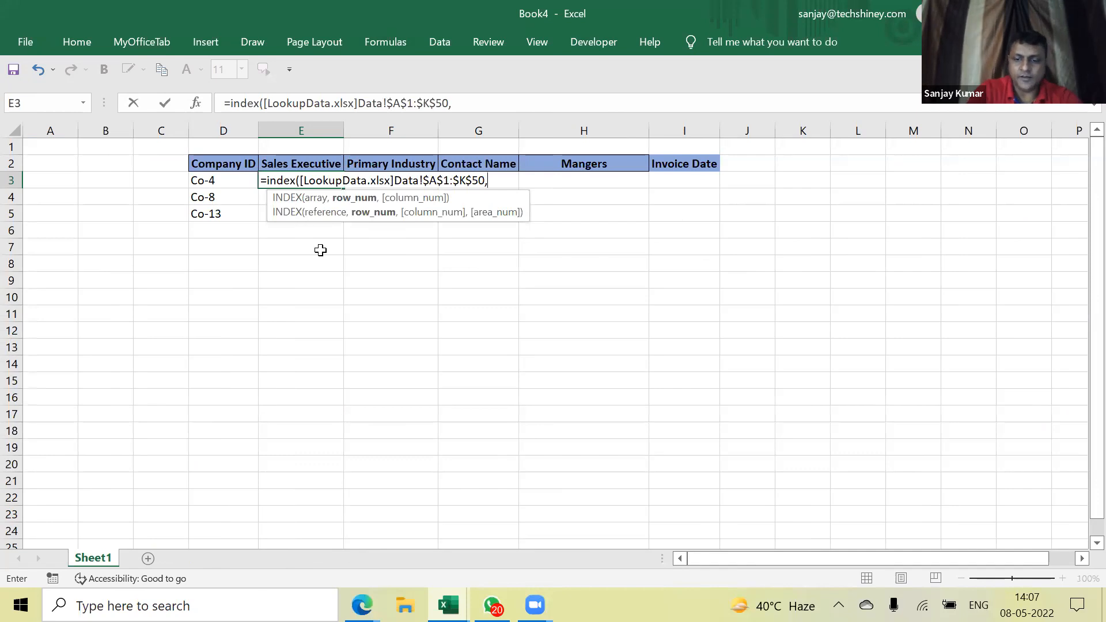
{"action": "type", "text": "match"}
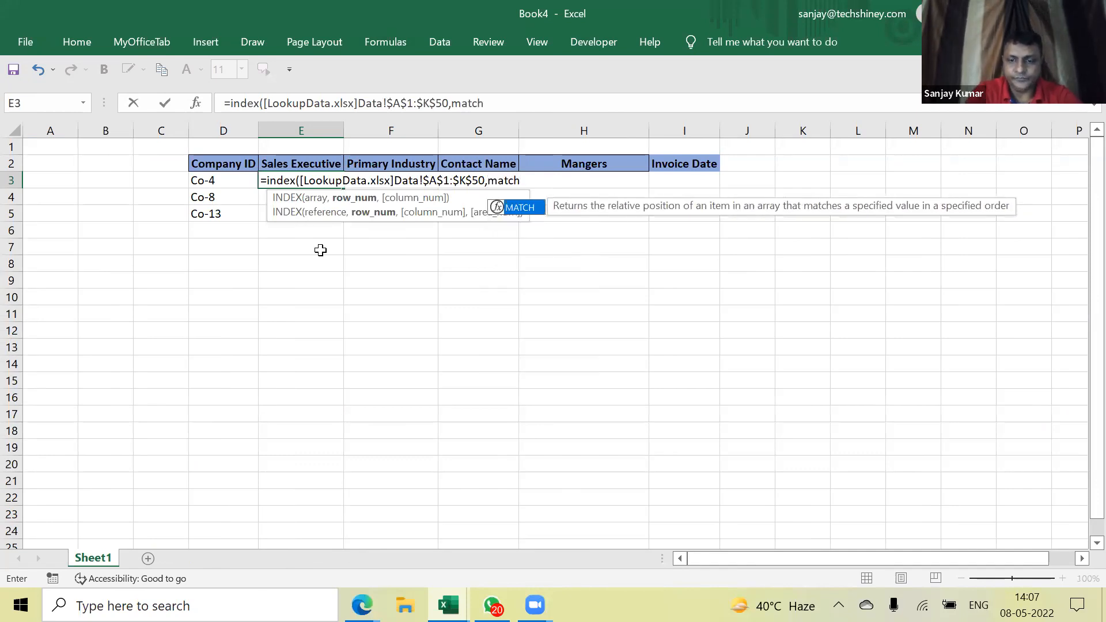
{"action": "type", "text": "("}
{"action": "left_click", "coordinate": [213, 181]}
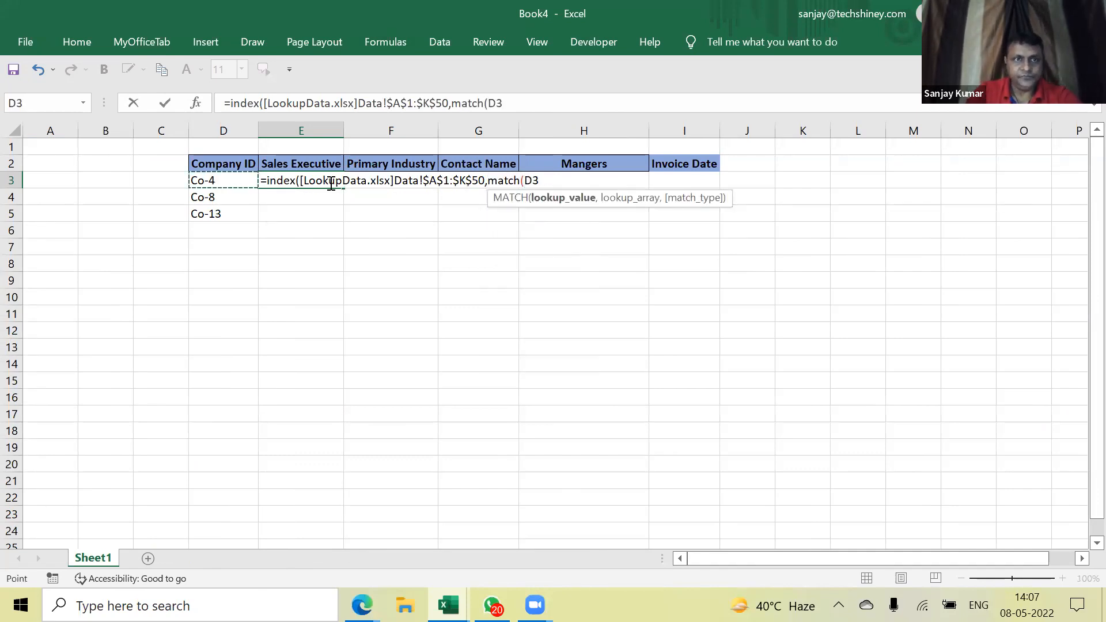
{"action": "type", "text": ","}
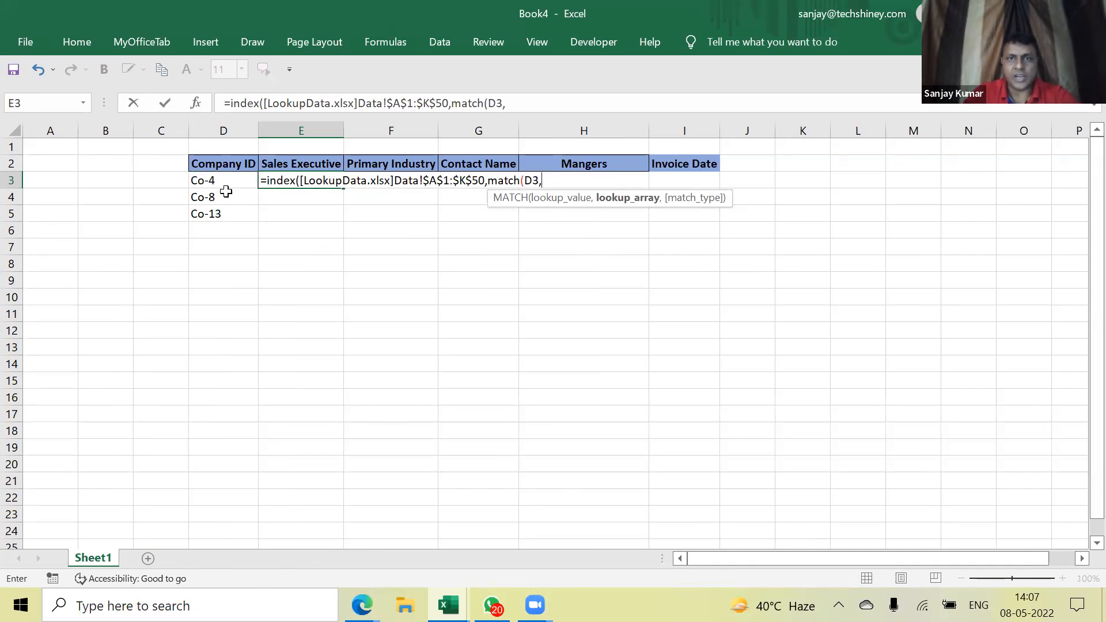
{"action": "key", "text": "ctrl+Tab"}
{"action": "left_click", "coordinate": [83, 150]}
{"action": "key", "text": "ctrl+shift+Down"}
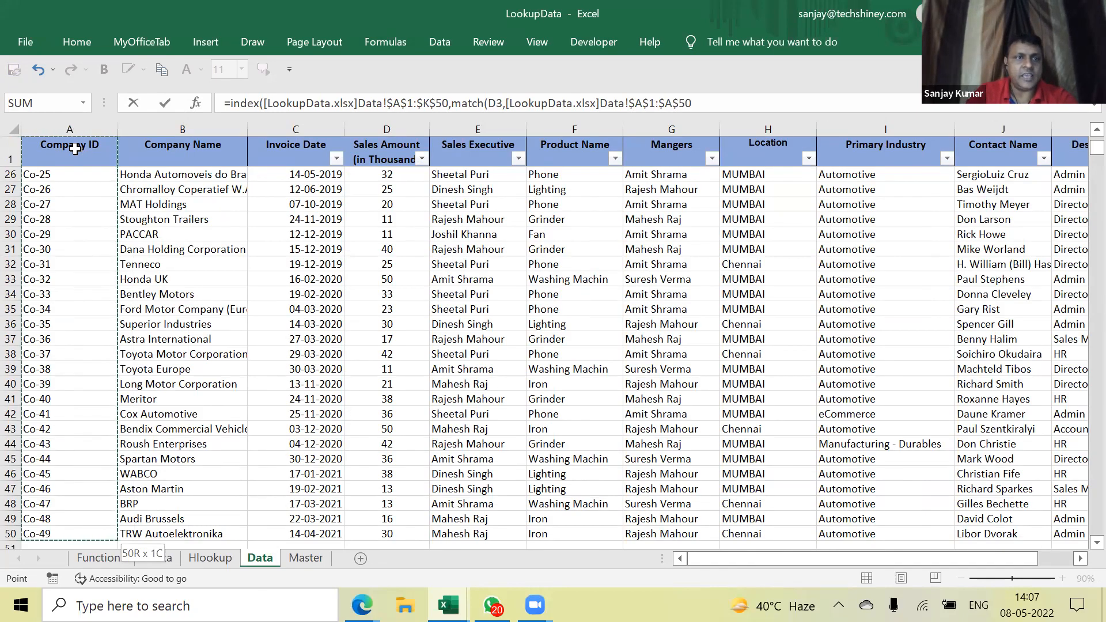
{"action": "left_click", "coordinate": [83, 149]}
{"action": "scroll", "coordinate": [60, 345], "scroll_direction": "up", "scroll_amount": 8}
{"action": "left_click", "coordinate": [57, 351], "text": "shift"}
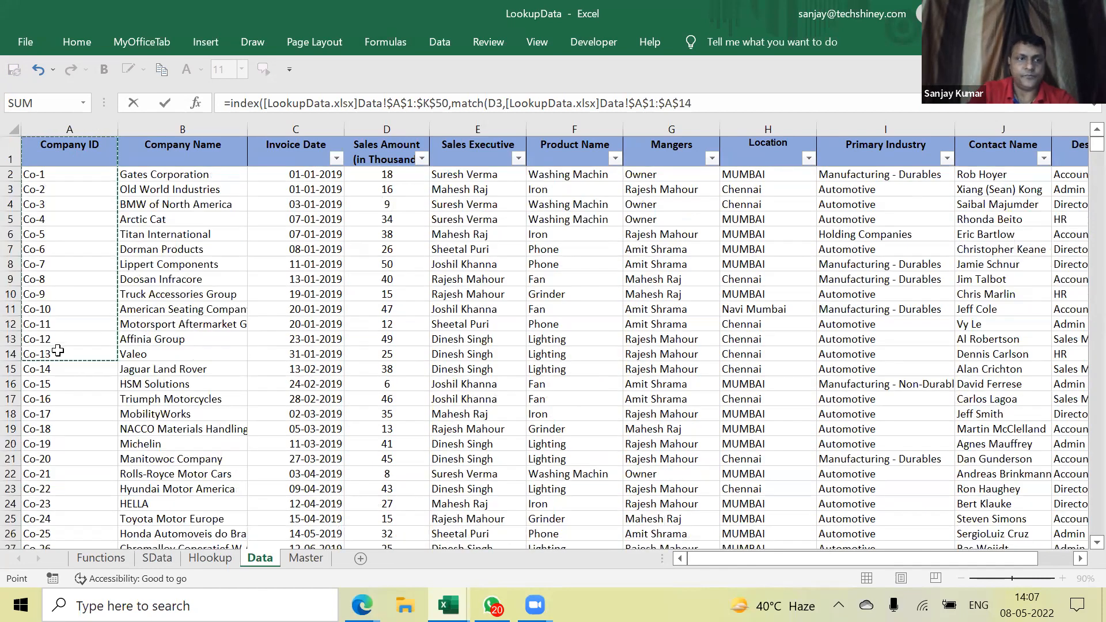
{"action": "scroll", "coordinate": [57, 350], "scroll_direction": "down", "scroll_amount": 8}
{"action": "key", "text": "ctrl+shift+Down"}
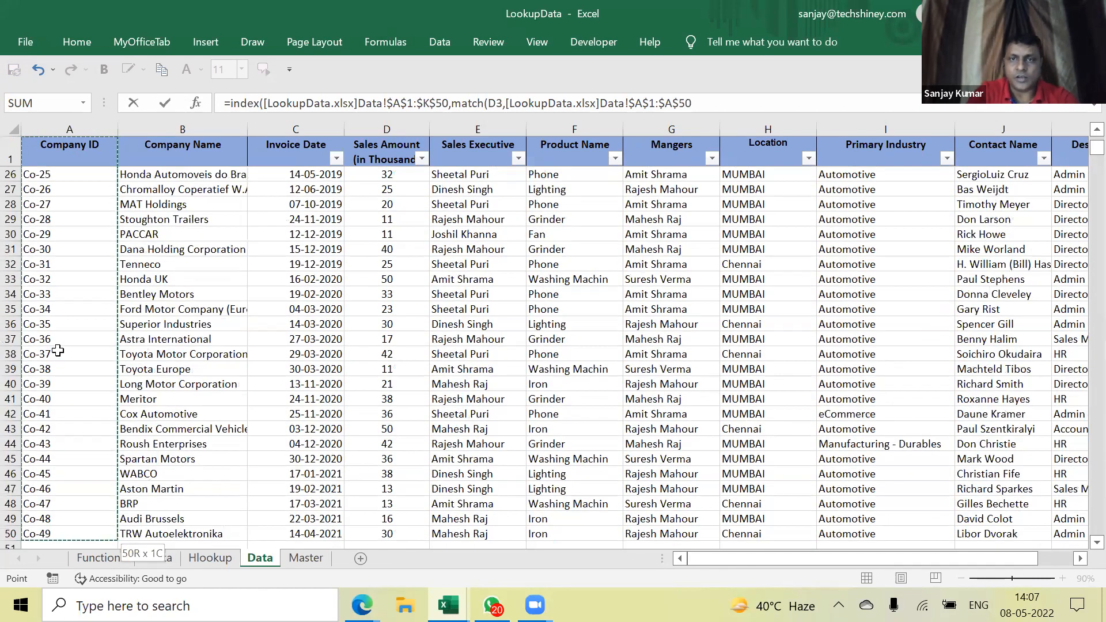
{"action": "type", "text": ",0)"}
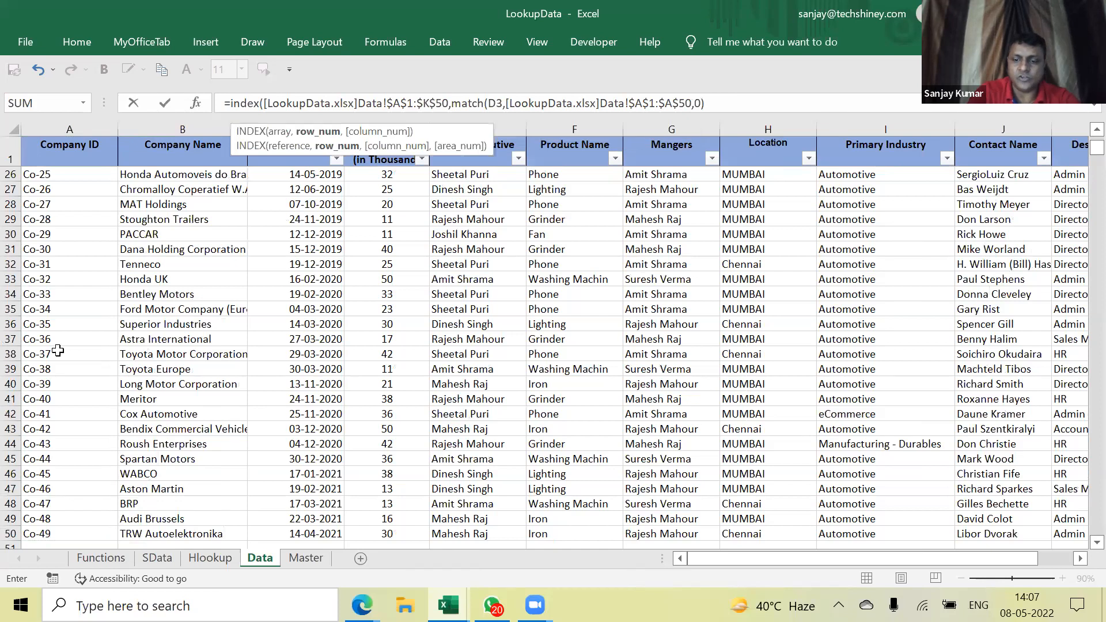
{"action": "type", "text": ","}
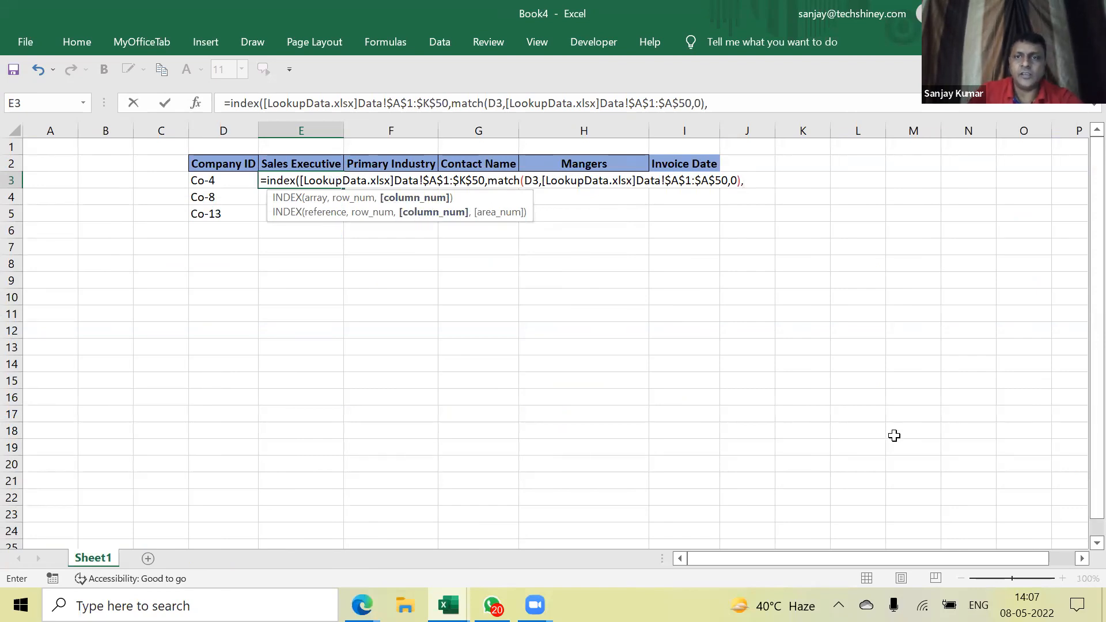
{"action": "type", "text": "match"}
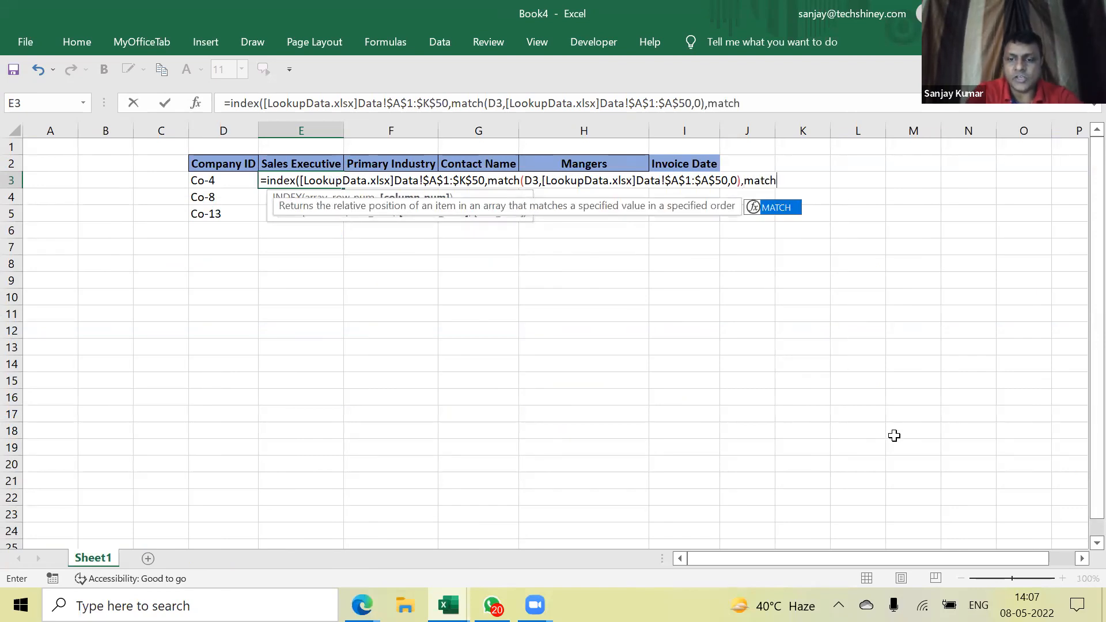
{"action": "type", "text": "("}
{"action": "left_click", "coordinate": [292, 163]}
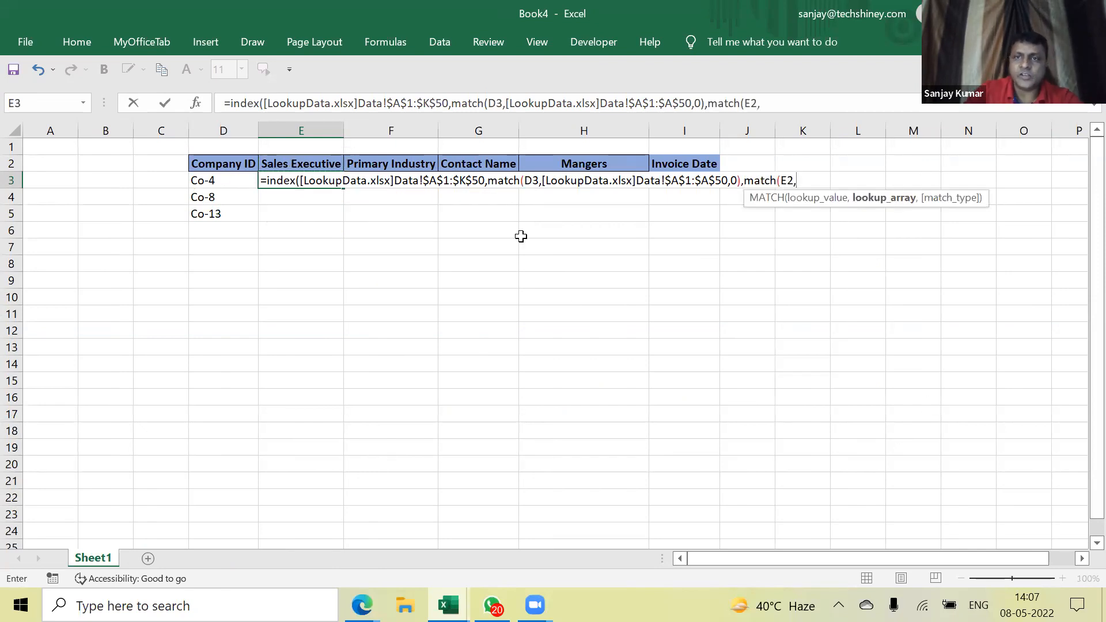
{"action": "key", "text": "ctrl+Tab"}
{"action": "left_click", "coordinate": [62, 151]}
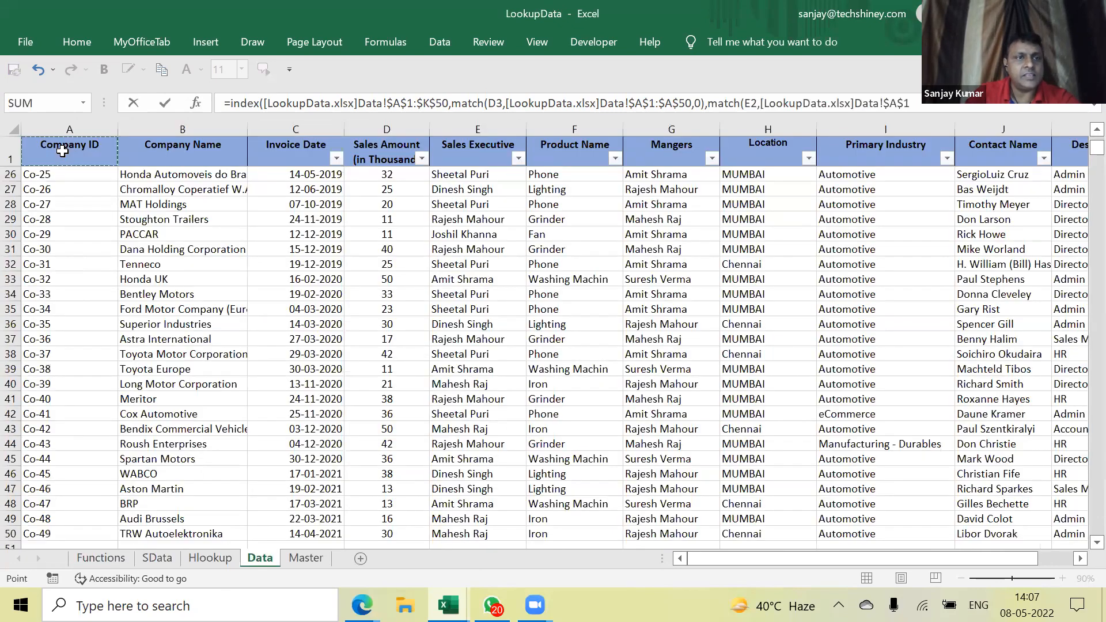
{"action": "key", "text": "ctrl+shift+Right"}
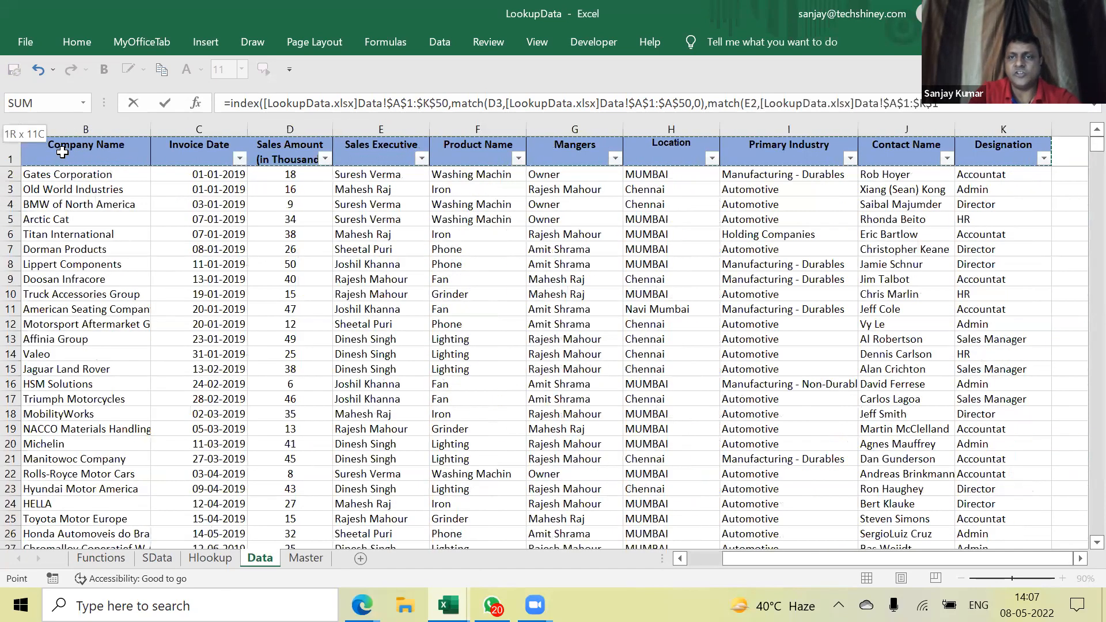
{"action": "type", "text": ",0)"}
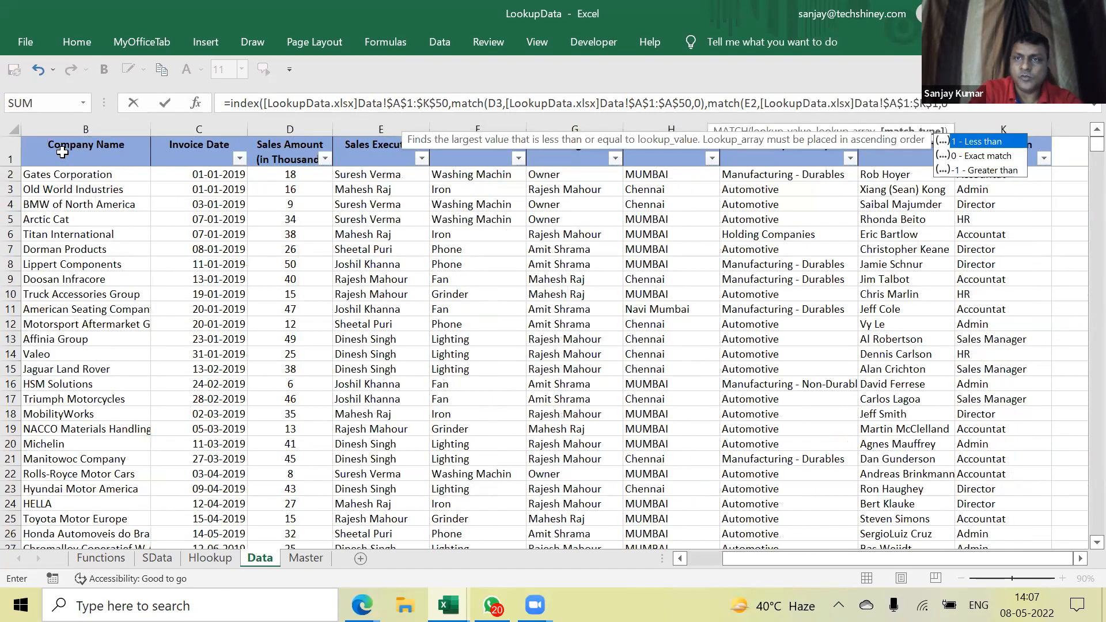
{"action": "key", "text": "Return"}
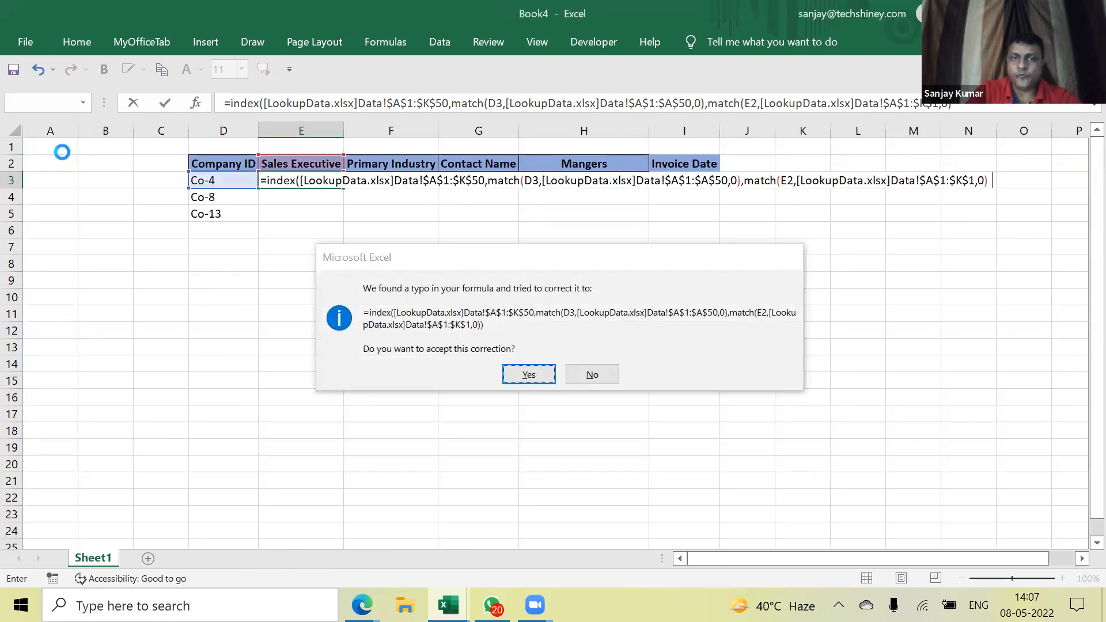
{"action": "key", "text": "Return"}
{"action": "left_click", "coordinate": [316, 176]}
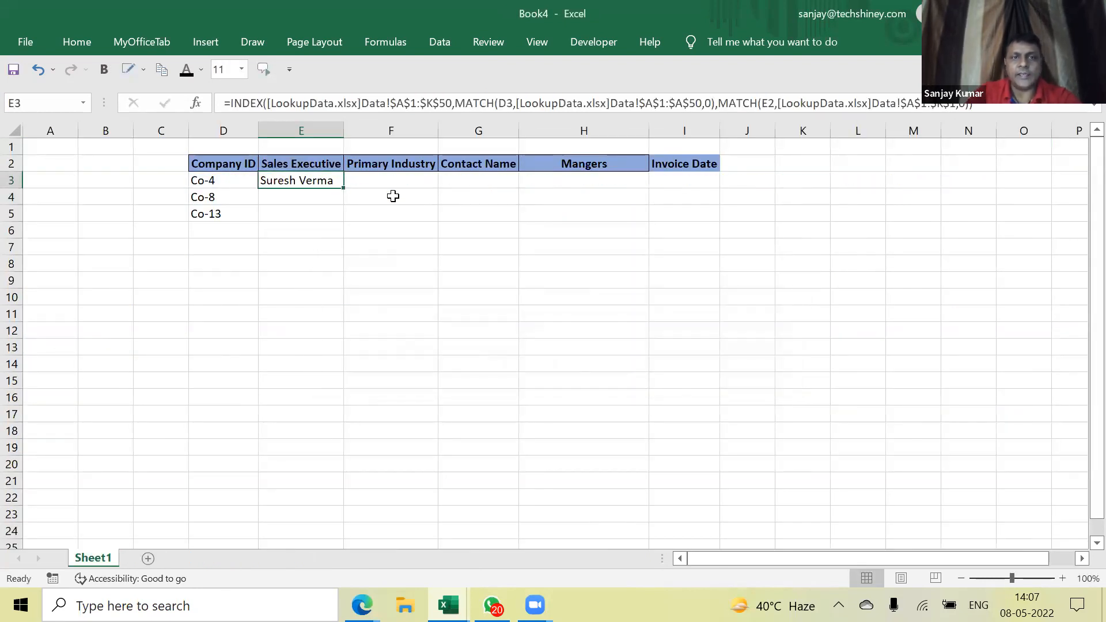
Anchor E3's INDEX/MATCH references as $D3 and E$2
{"action": "double_click", "coordinate": [290, 182]}
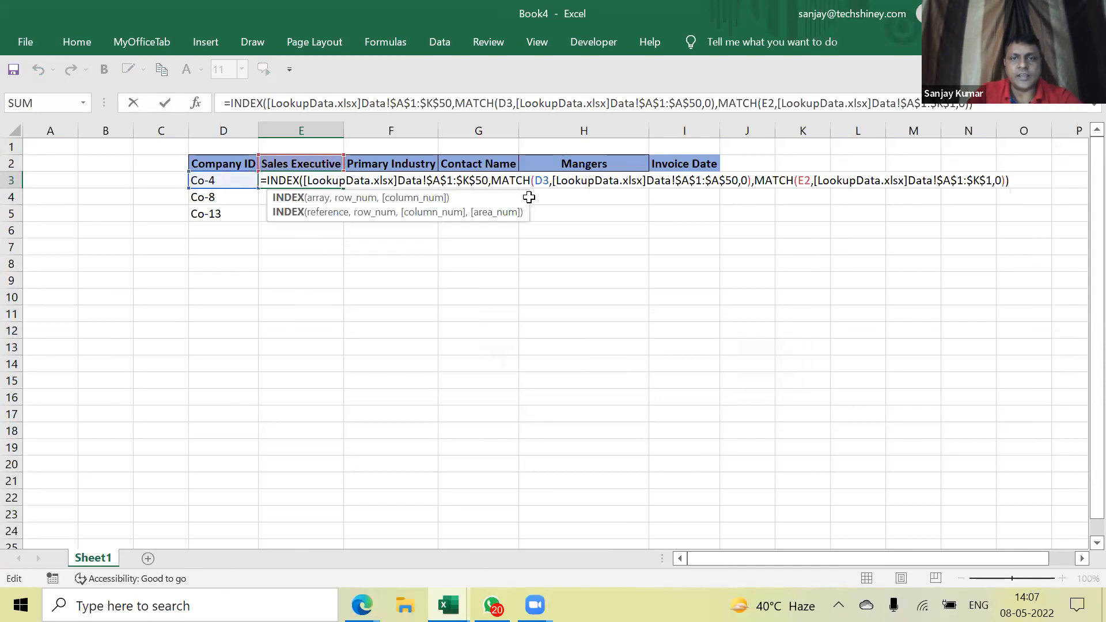
{"action": "left_click", "coordinate": [363, 199]}
{"action": "left_click", "coordinate": [535, 182]}
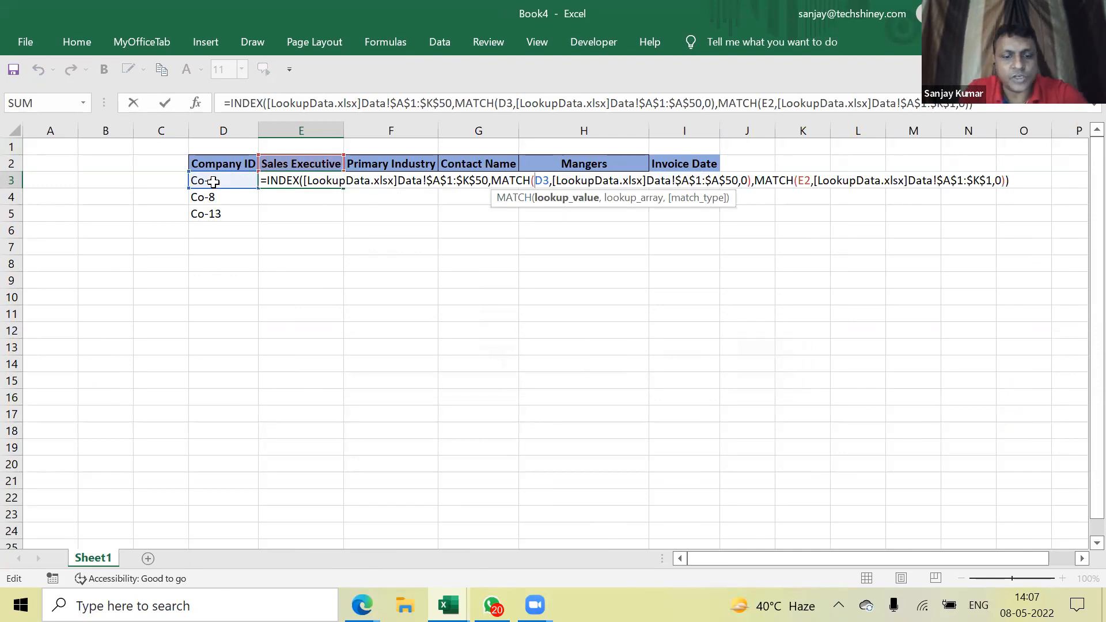
{"action": "type", "text": "$"}
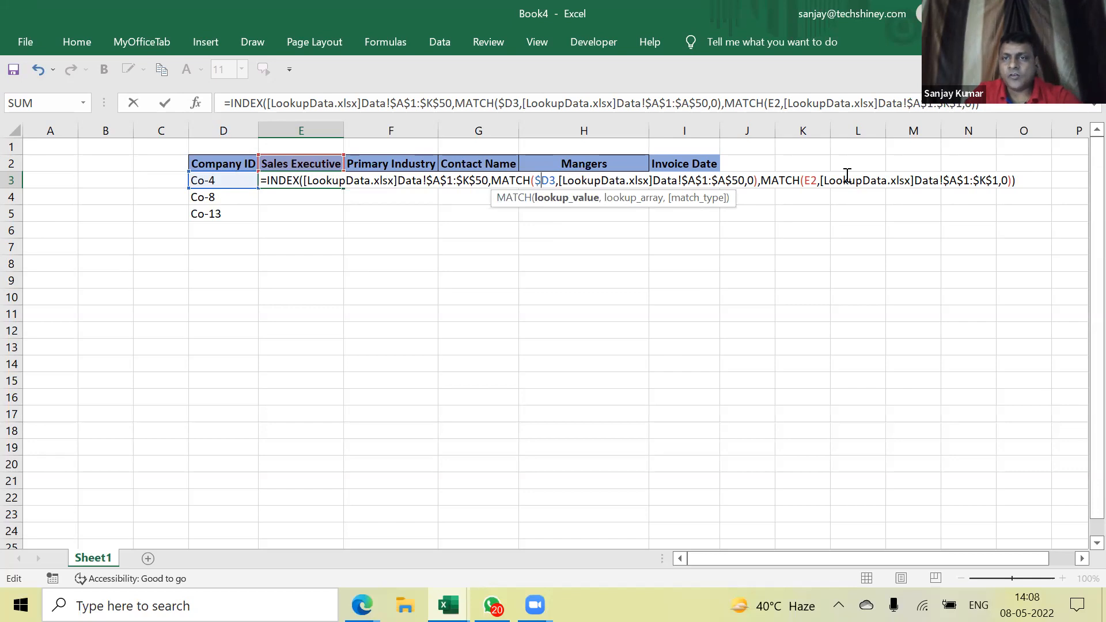
{"action": "left_click", "coordinate": [817, 180]}
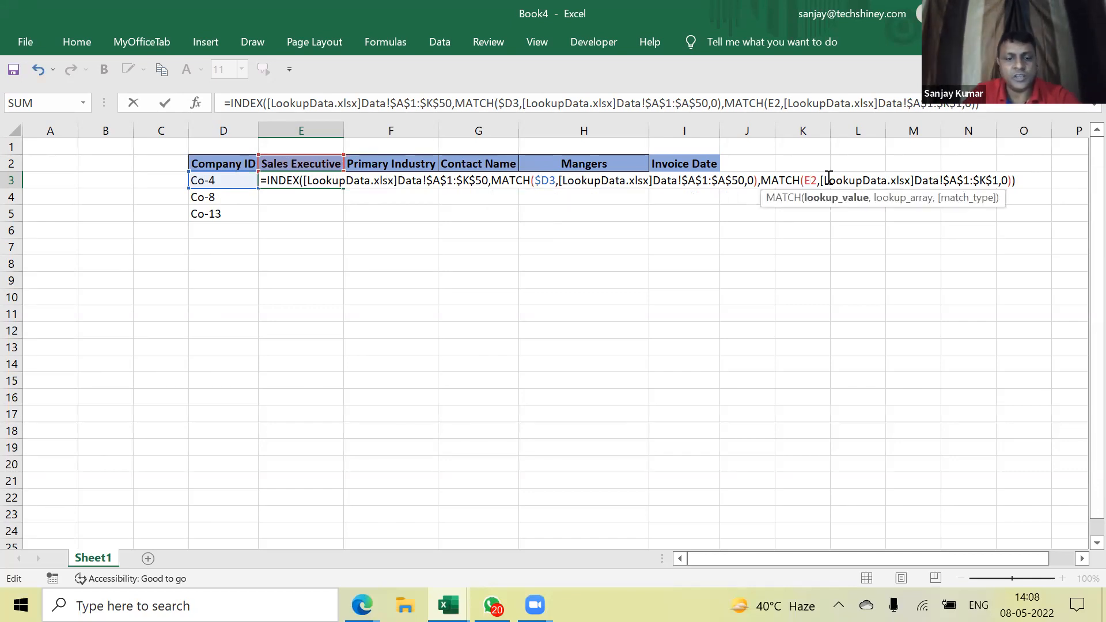
{"action": "type", "text": "$"}
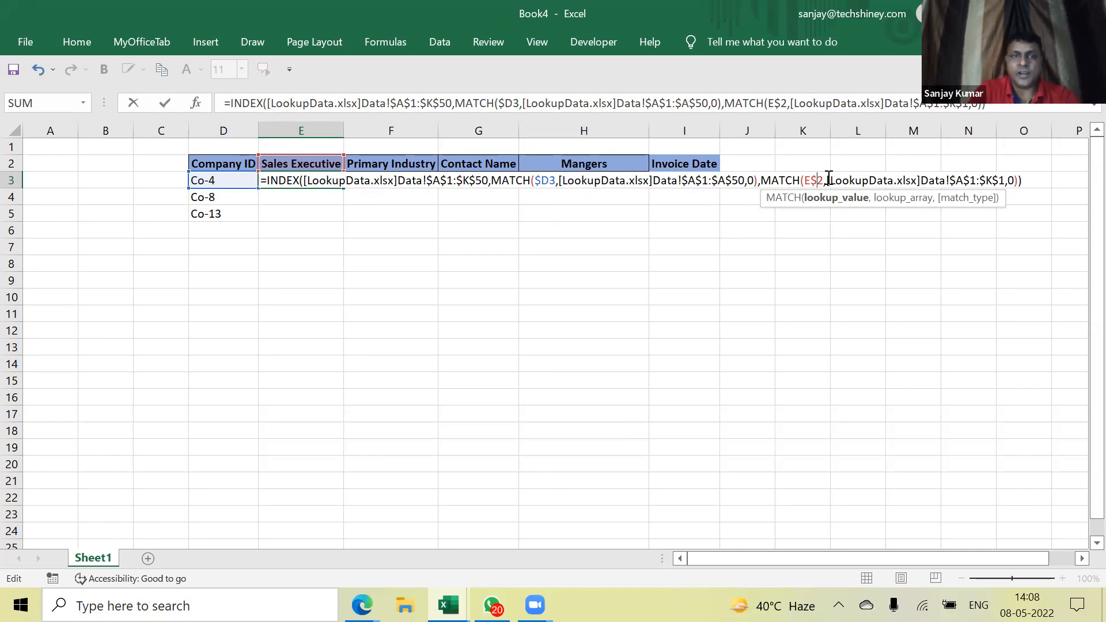
{"action": "key", "text": "Return"}
Copy E3's lookup formula across the E3:I5 table
{"action": "key", "text": "Up"}
{"action": "key", "text": "ctrl+c"}
{"action": "key", "text": "shift+Down"}
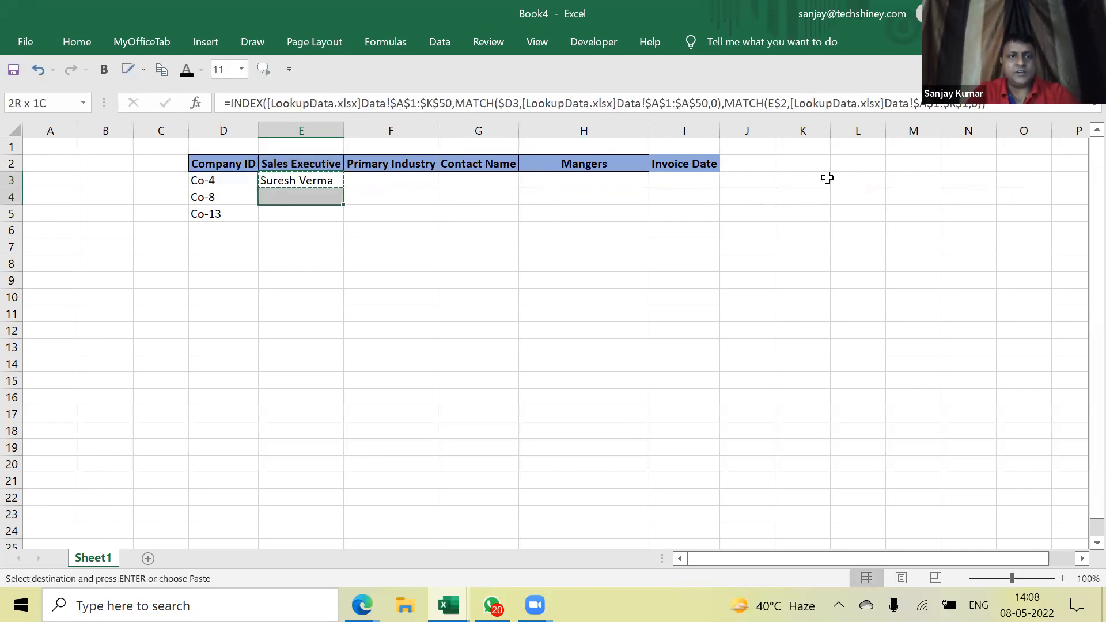
{"action": "key", "text": "shift+Down"}
{"action": "key", "text": "shift+Right"}
{"action": "key", "text": "shift+Right"}
{"action": "key", "text": "shift+Right"}
{"action": "key", "text": "shift+Right"}
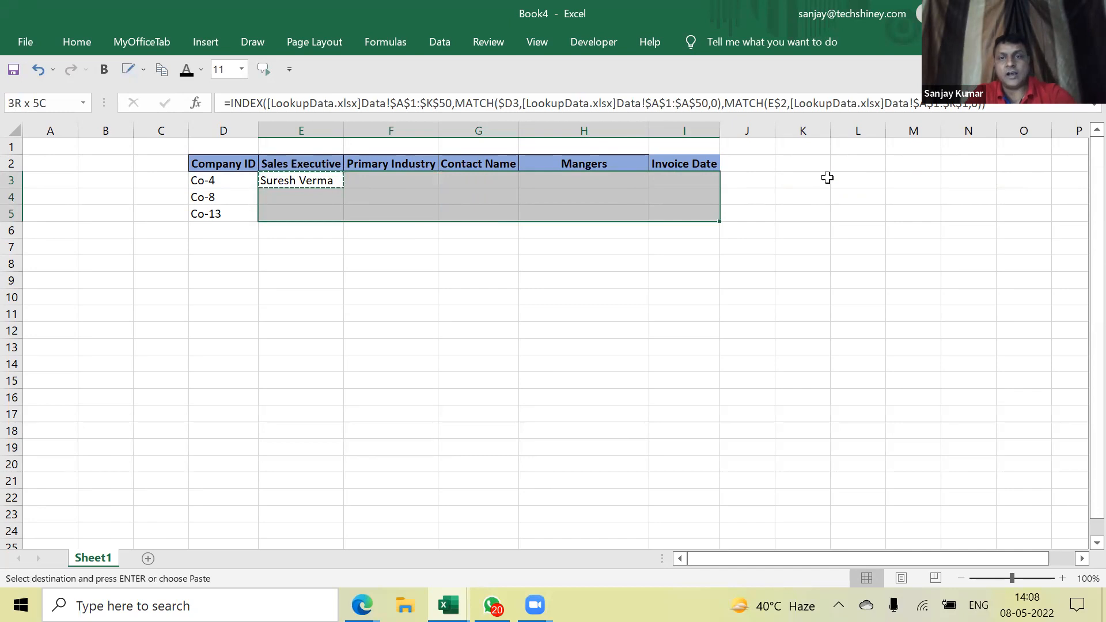
{"action": "key", "text": "ctrl+v"}
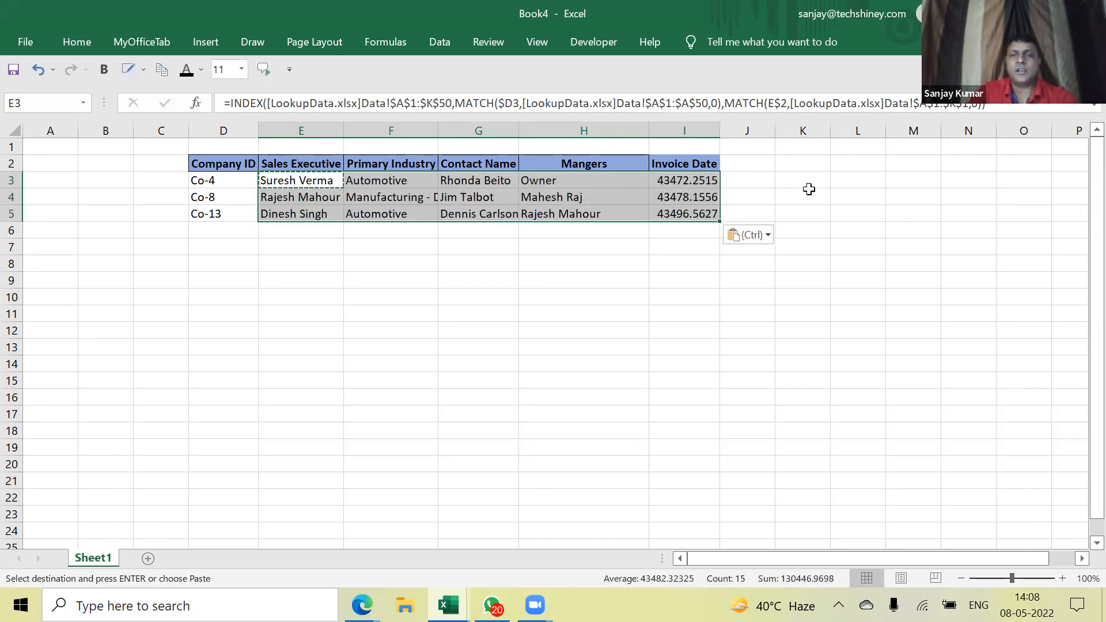
Format the Invoice Date column I as dd-mm-yy dates
{"action": "left_click", "coordinate": [686, 132]}
{"action": "right_click", "coordinate": [690, 132]}
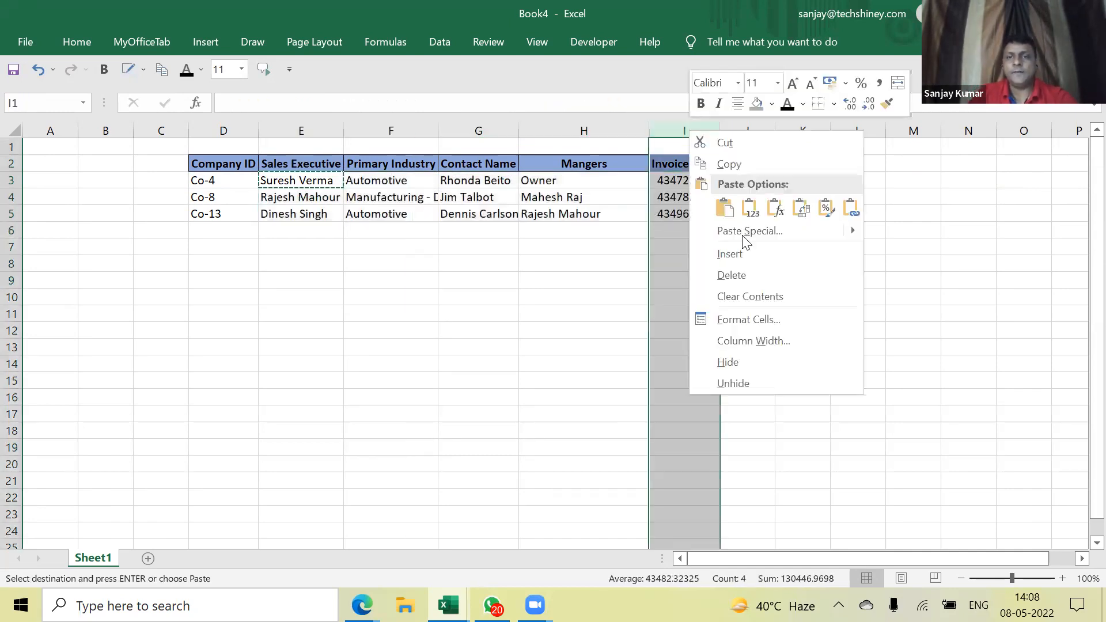
{"action": "left_click", "coordinate": [752, 319]}
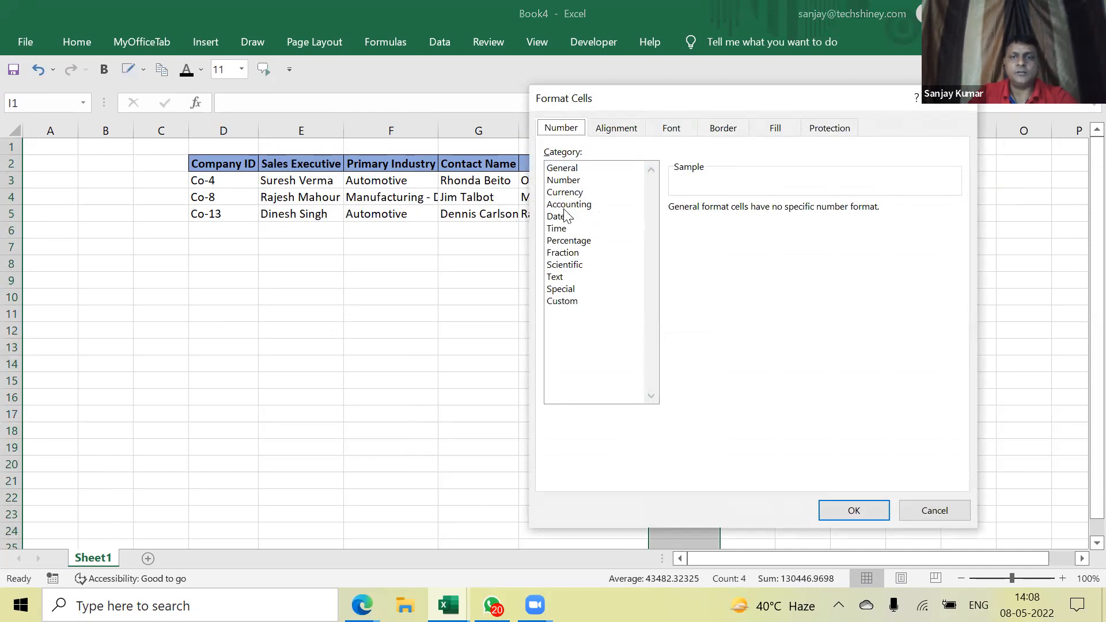
{"action": "left_click", "coordinate": [556, 216]}
{"action": "left_click", "coordinate": [694, 256]}
{"action": "double_click", "coordinate": [695, 256]}
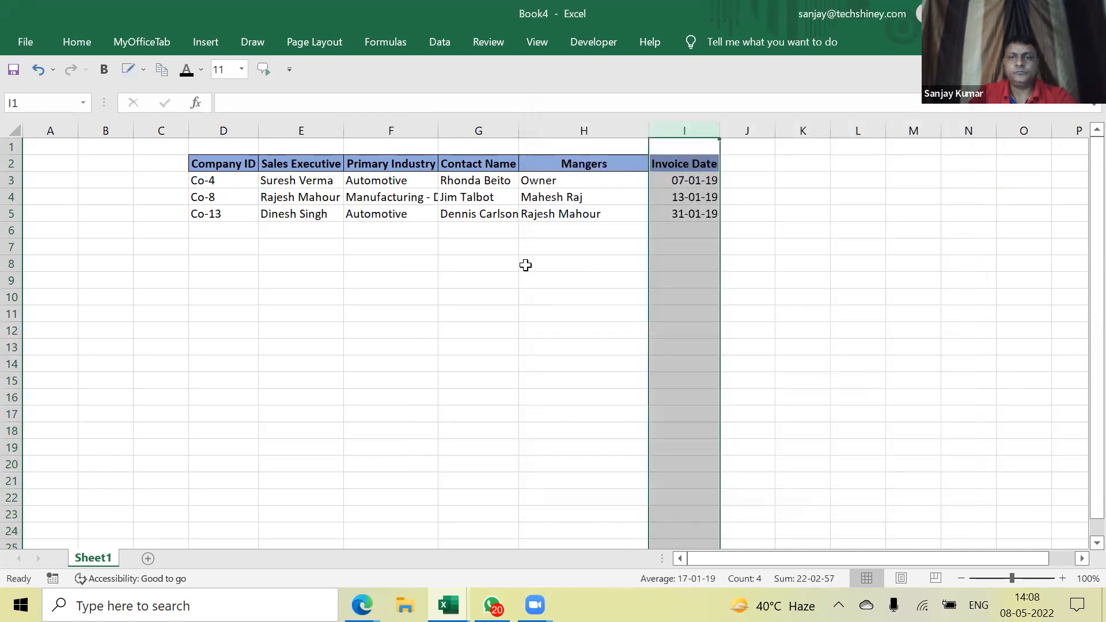
{"action": "left_click", "coordinate": [526, 265]}
Clear the looked-up values in F3:I5 and the names in E4:E5
{"action": "left_click_drag", "start_coordinate": [410, 185], "coordinate": [684, 215]}
{"action": "key", "text": "Delete"}
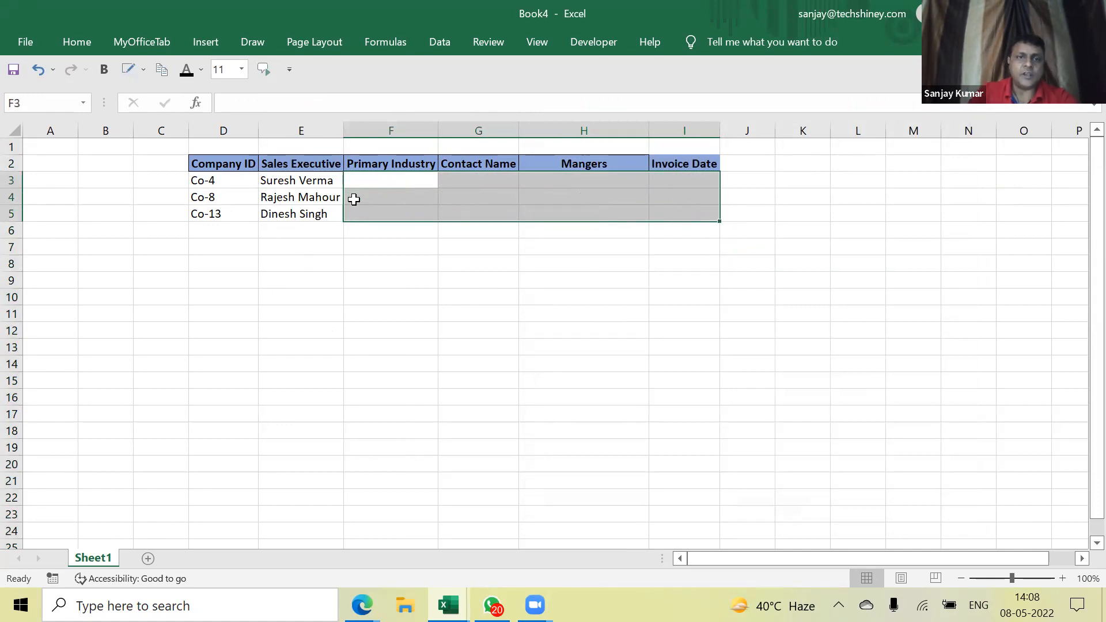
{"action": "left_click_drag", "start_coordinate": [337, 198], "coordinate": [332, 215]}
{"action": "key", "text": "Delete"}
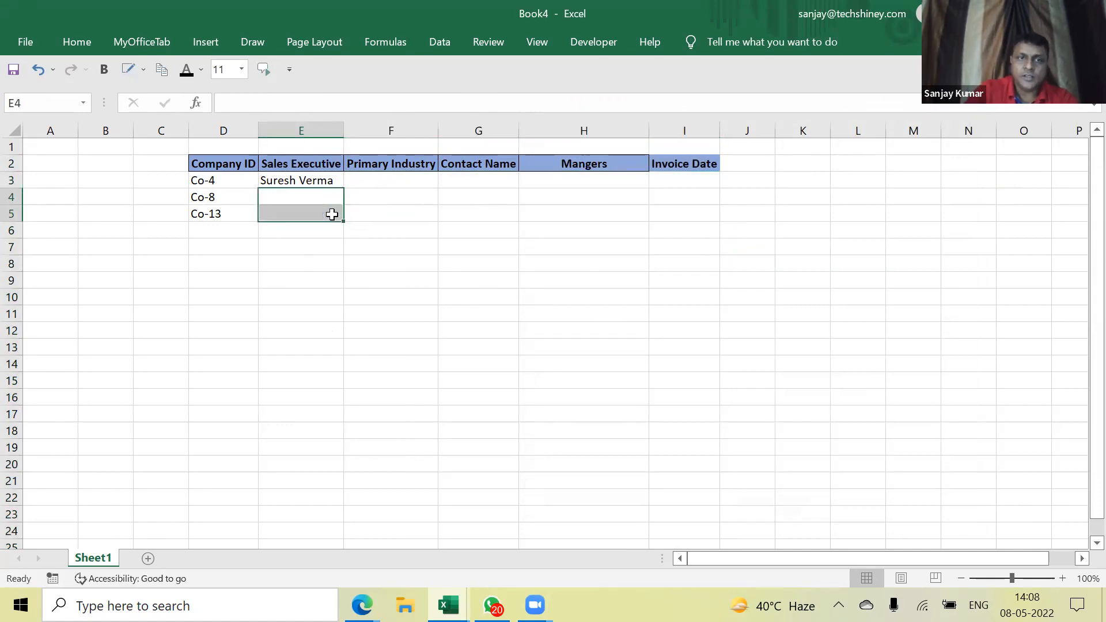
Paste E3's lookup formula into all of E3:I5 again
{"action": "left_click", "coordinate": [324, 181]}
{"action": "key", "text": "ctrl+c"}
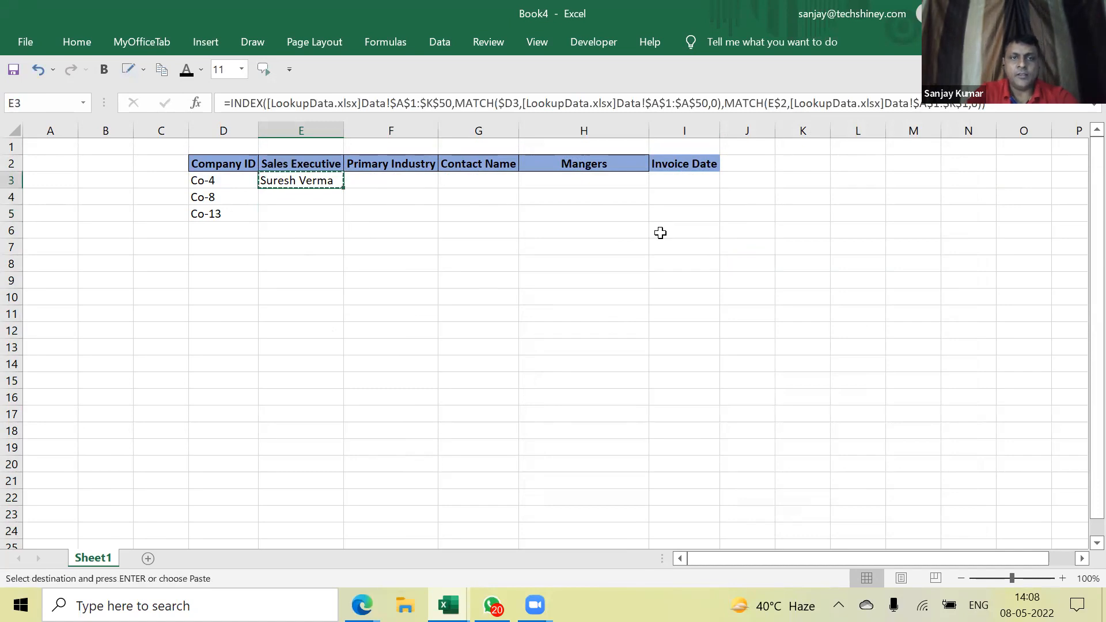
{"action": "key", "text": "shift+Right"}
{"action": "key", "text": "shift+Right"}
{"action": "key", "text": "shift+Right"}
{"action": "key", "text": "shift+Right"}
{"action": "key", "text": "shift+Down"}
{"action": "key", "text": "shift+Down"}
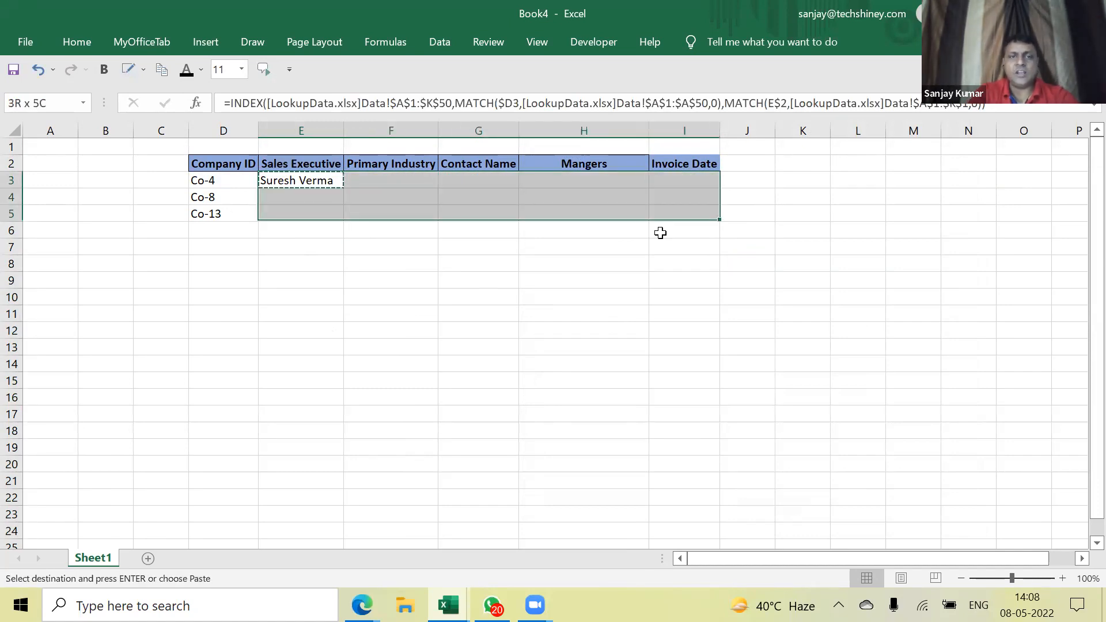
{"action": "key", "text": "ctrl+v"}
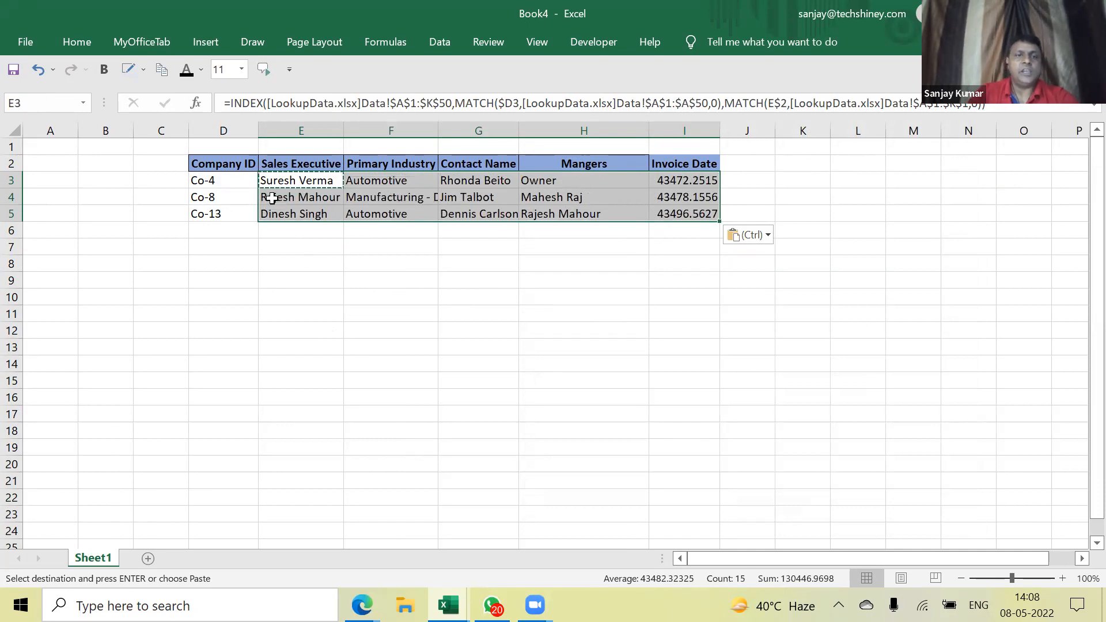
Change the company ID in D4 from Co-8 to Co-7
{"action": "double_click", "coordinate": [252, 197]}
{"action": "key", "text": "BackSpace"}
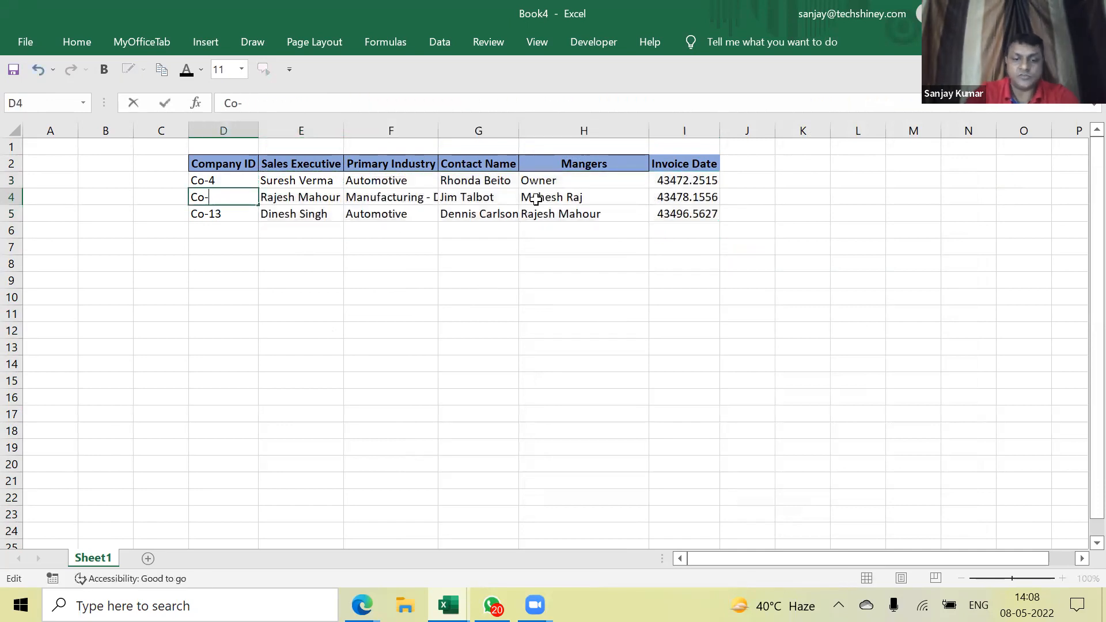
{"action": "type", "text": "7"}
{"action": "key", "text": "Return"}
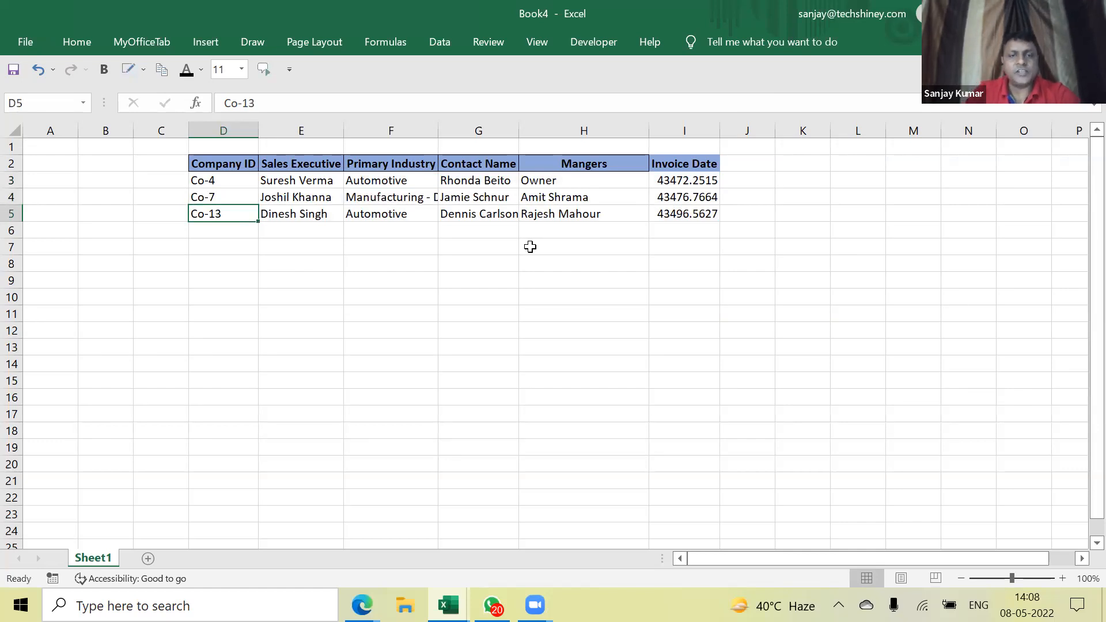
Inspect the array, row and column arguments of E3's INDEX formula
{"action": "left_click", "coordinate": [320, 182]}
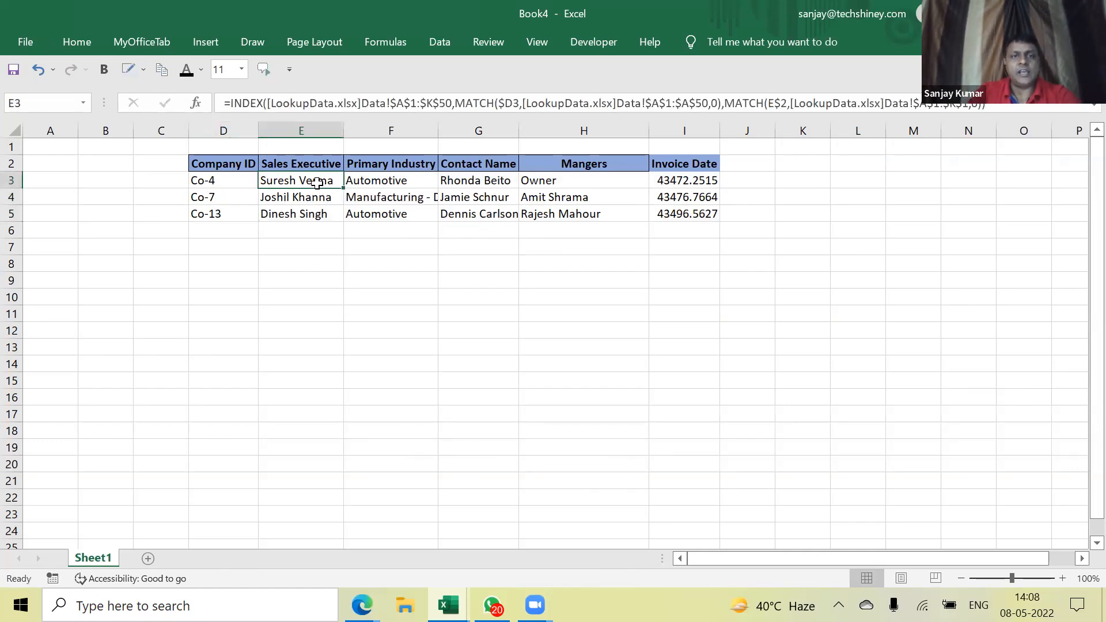
{"action": "double_click", "coordinate": [317, 183]}
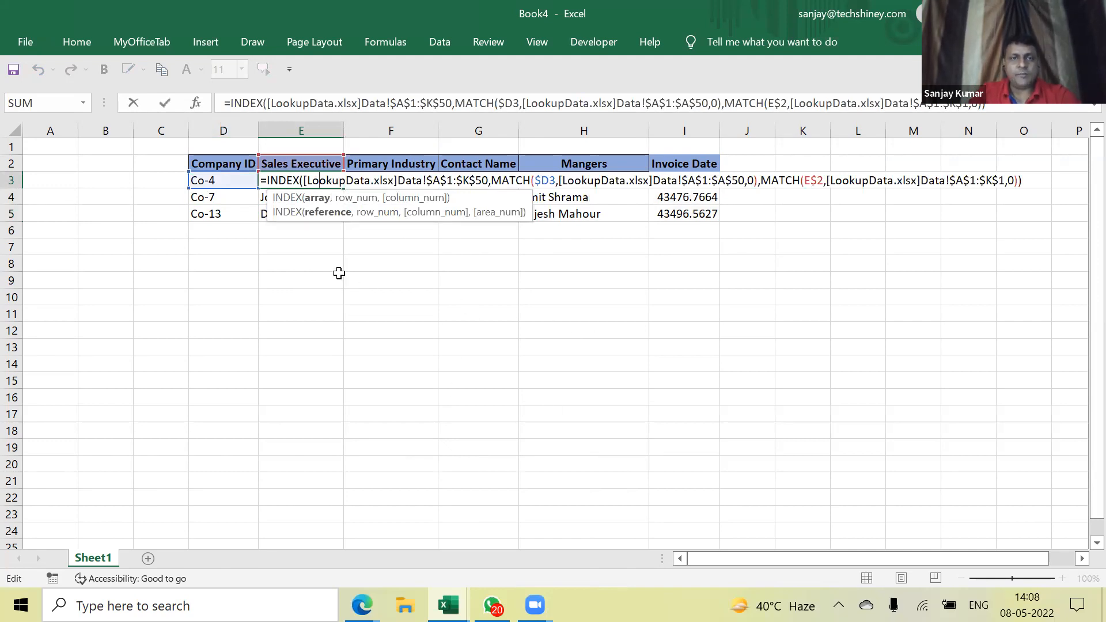
{"action": "left_click", "coordinate": [318, 198]}
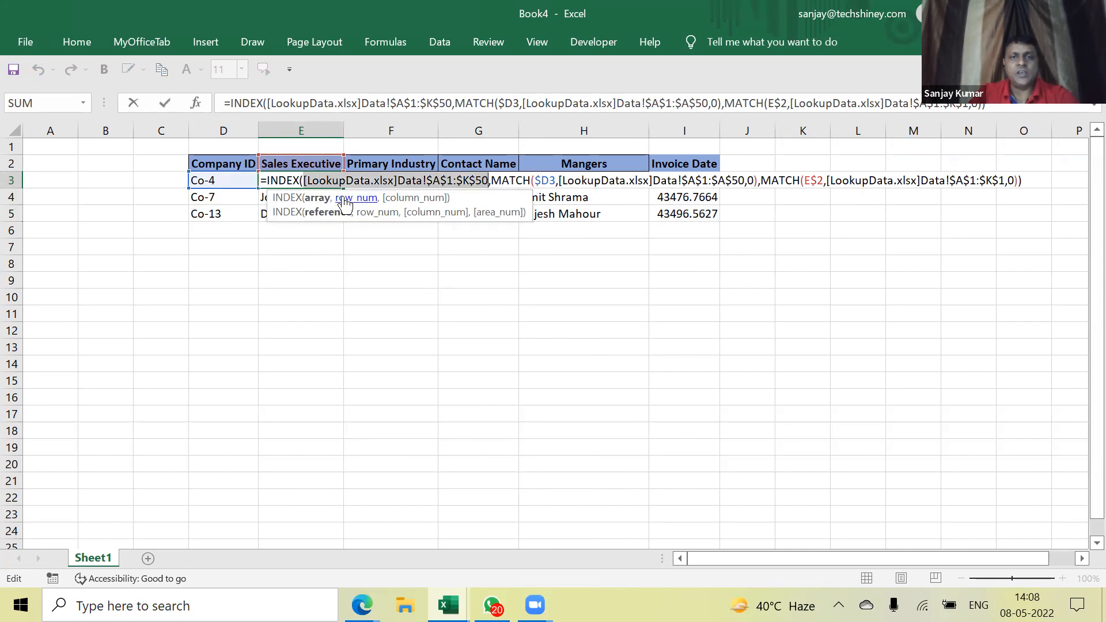
{"action": "left_click", "coordinate": [355, 197]}
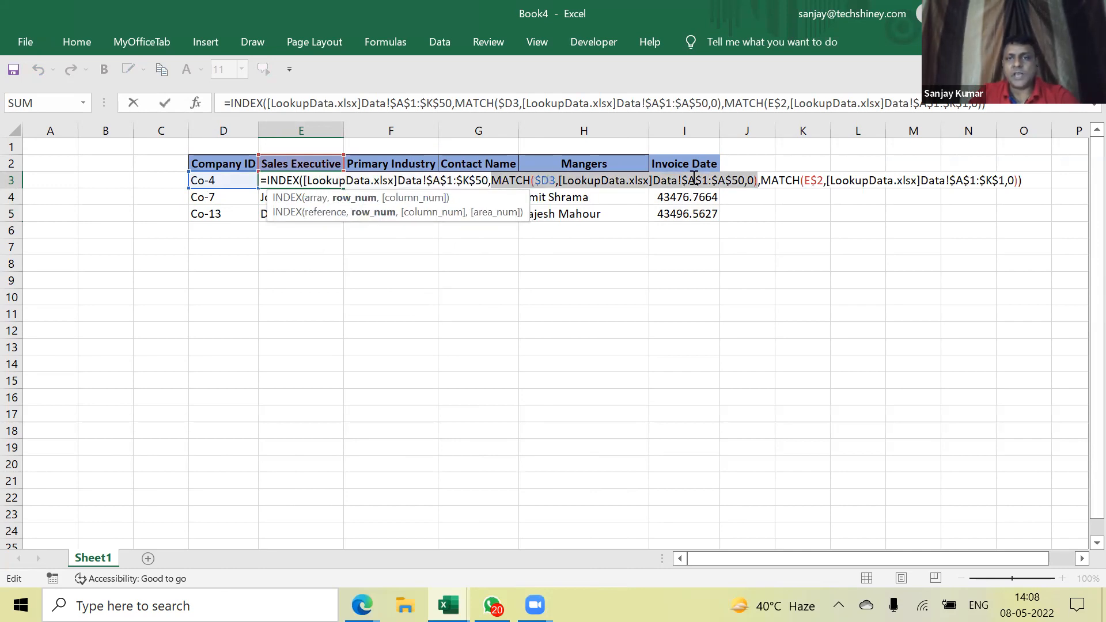
{"action": "left_click", "coordinate": [410, 198]}
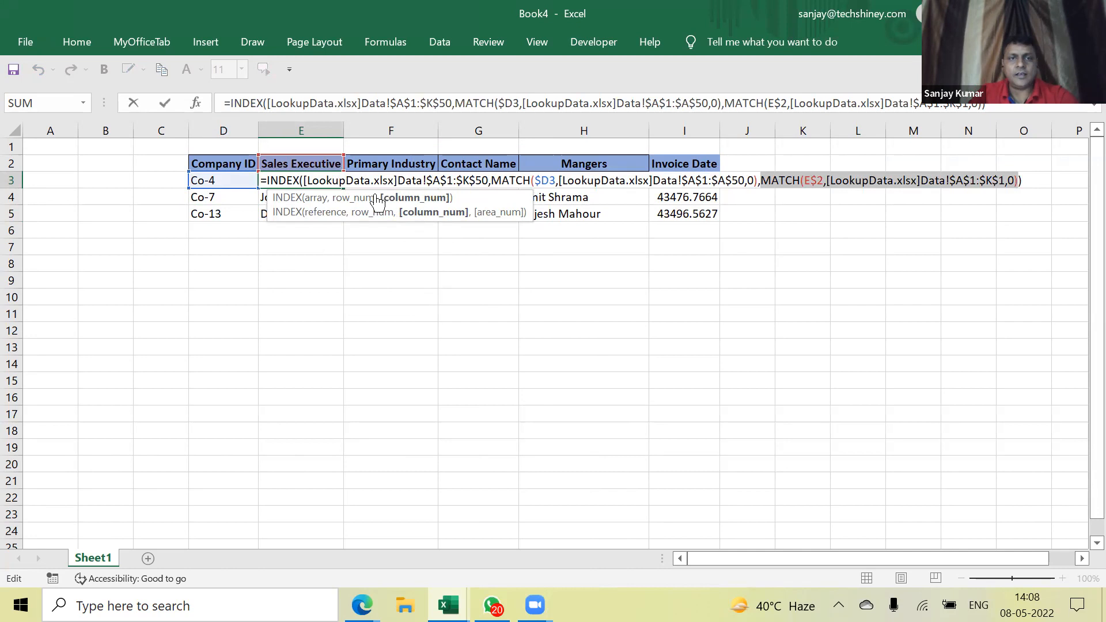
{"action": "left_click", "coordinate": [363, 210]}
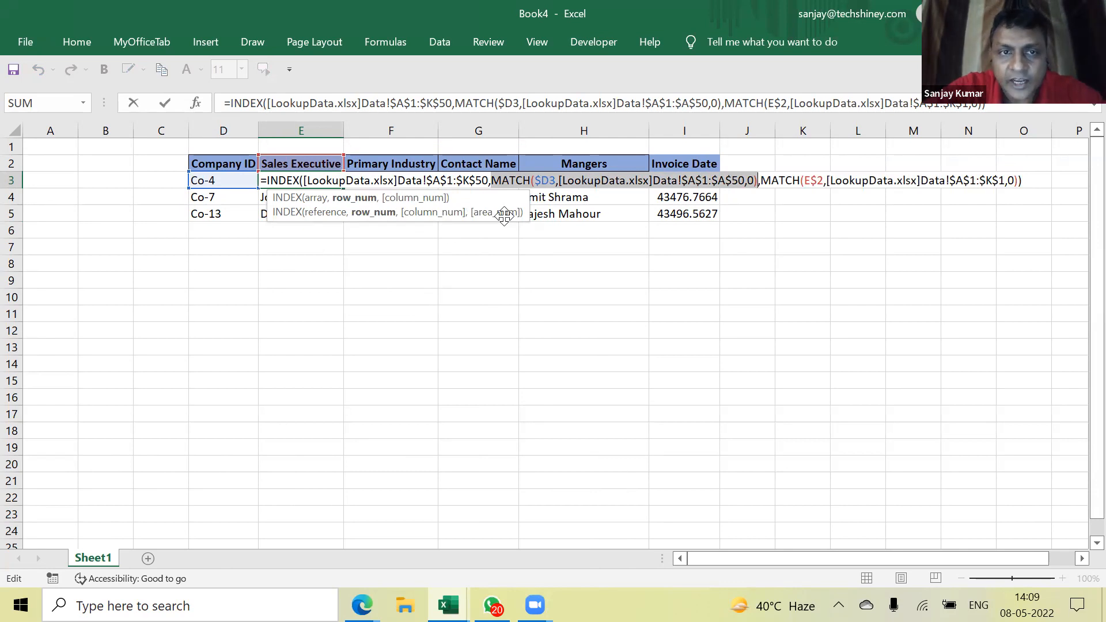
Try replacing the MATCH arguments with 5, then restore E3's original formula
{"action": "type", "text": "5"}
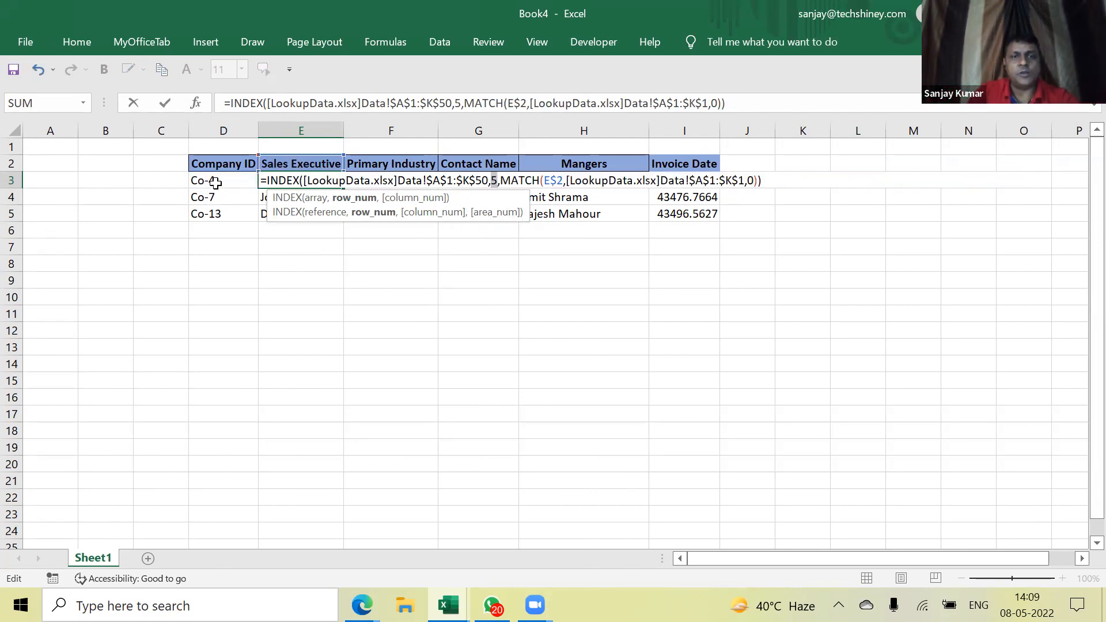
{"action": "key", "text": "ctrl+v"}
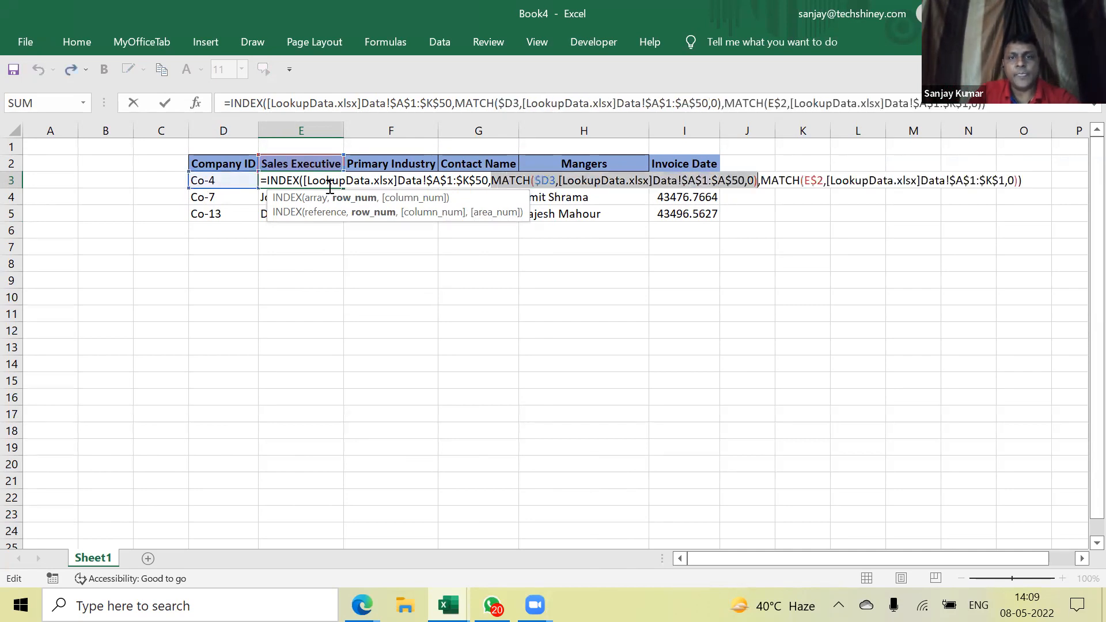
{"action": "left_click", "coordinate": [415, 198]}
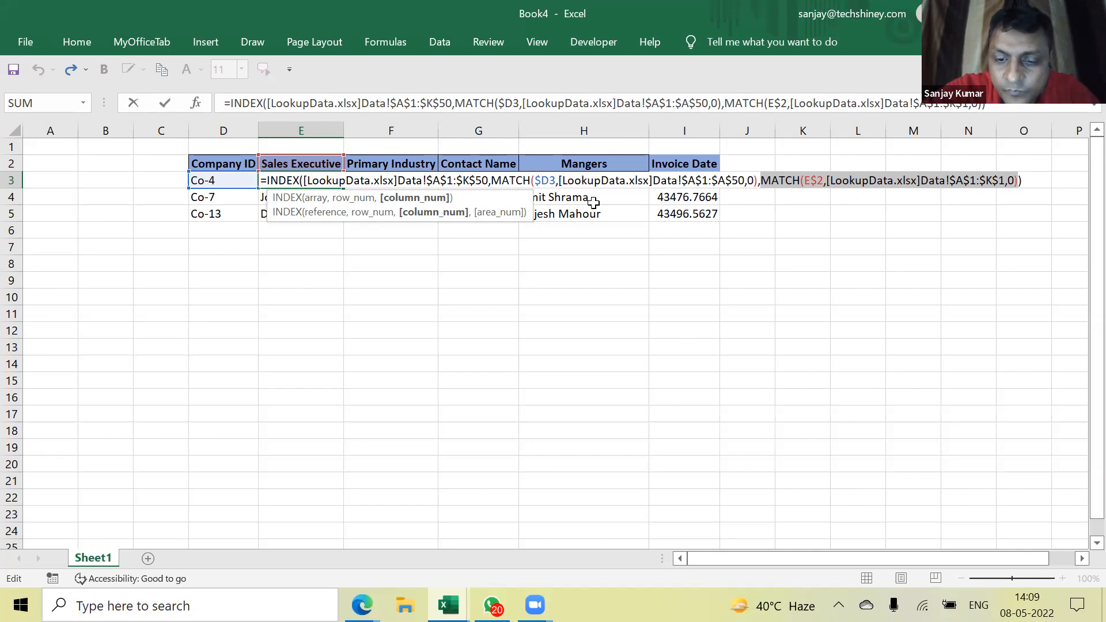
{"action": "type", "text": "5"}
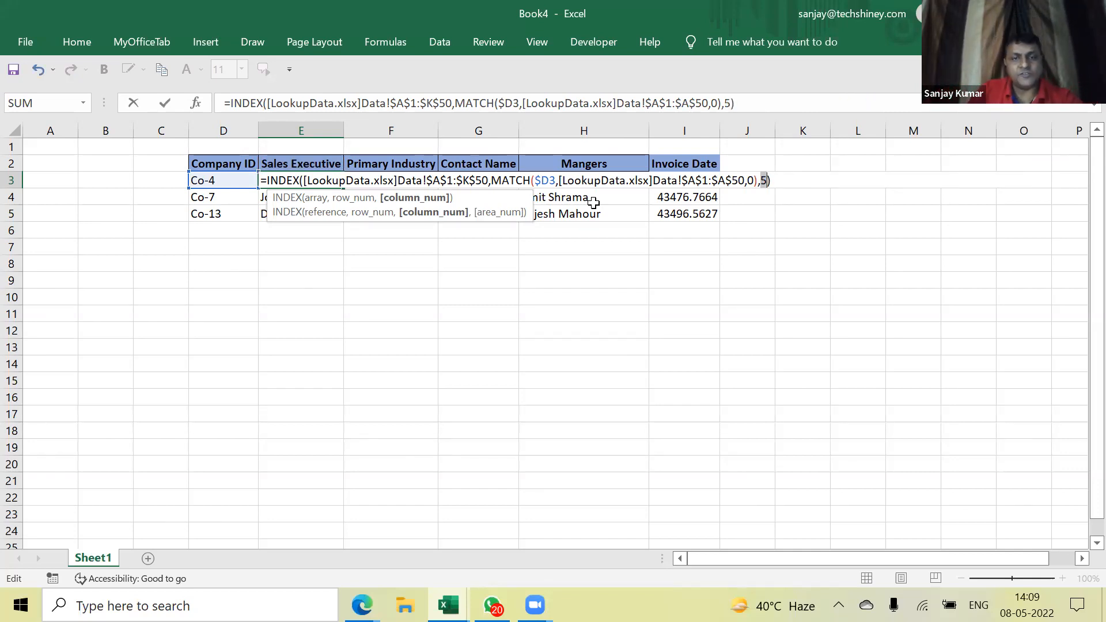
{"action": "key", "text": "ctrl+z"}
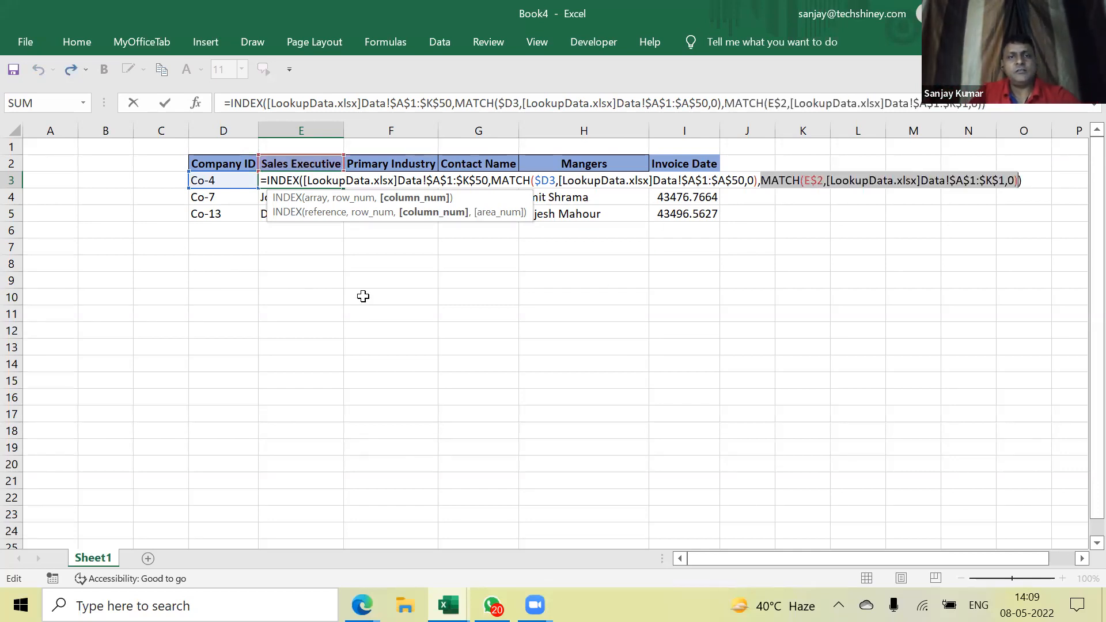
{"action": "key", "text": "ctrl+Return"}
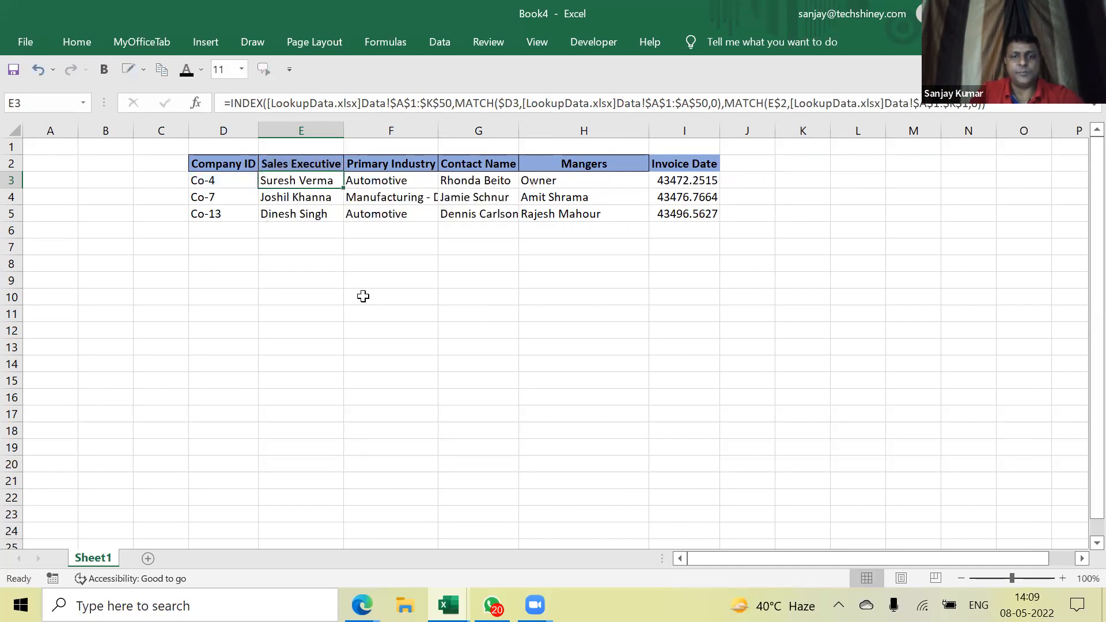
{"action": "type", "text": "="}
{"action": "key", "text": "Escape"}
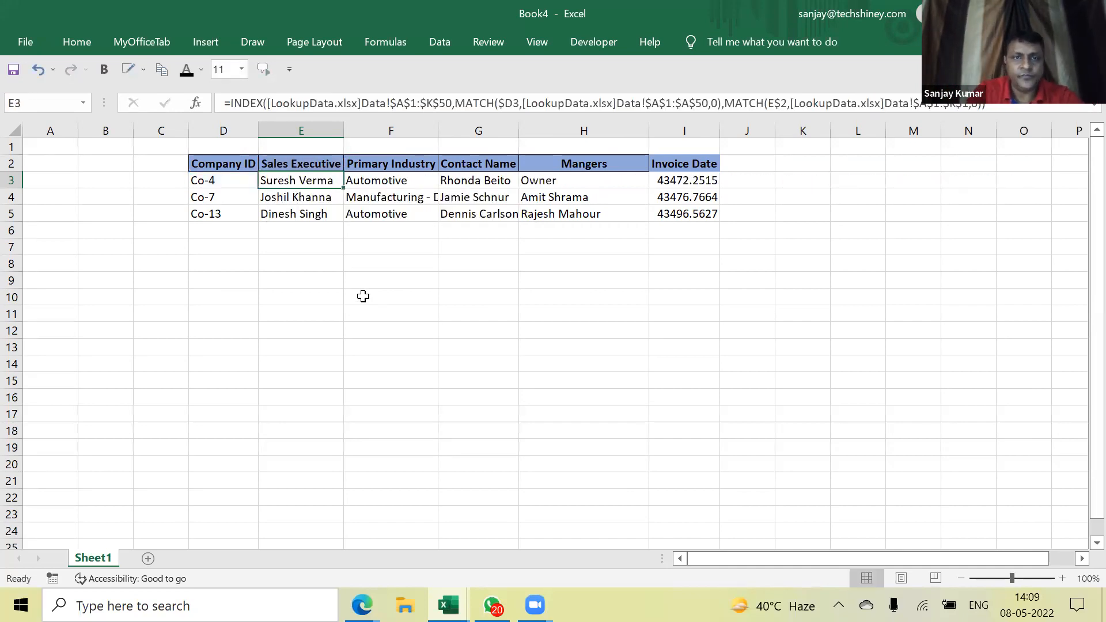
Replace E3's MATCH arguments with 5,5) so INDEX returns row 5, column 5
{"action": "left_click", "coordinate": [458, 102]}
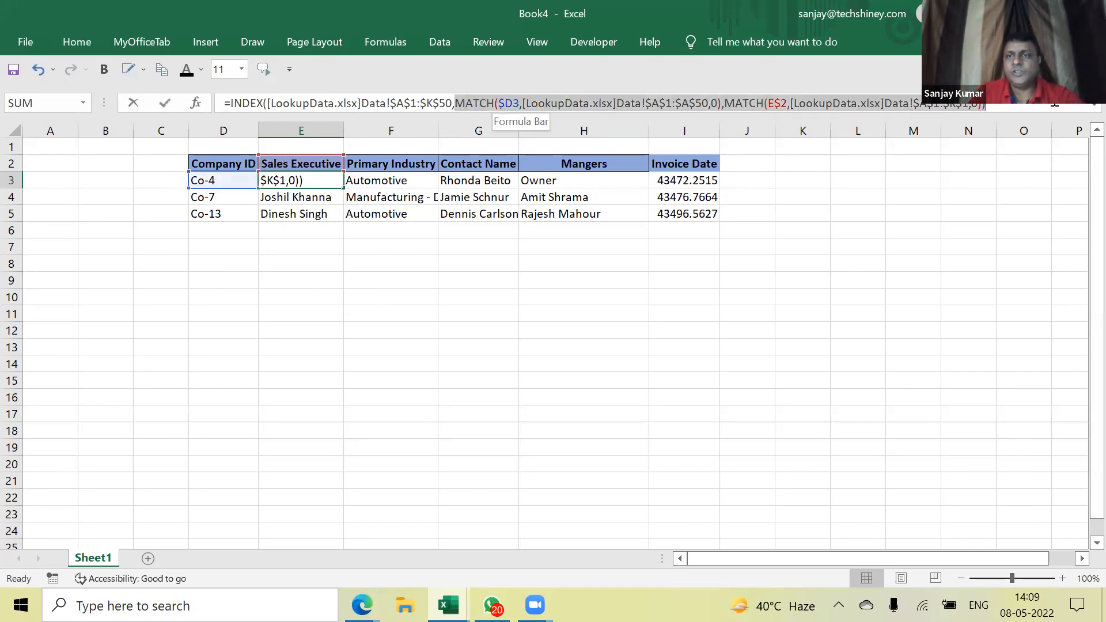
{"action": "key", "text": "shift+End"}
{"action": "key", "text": "Delete"}
{"action": "type", "text": "5,5"}
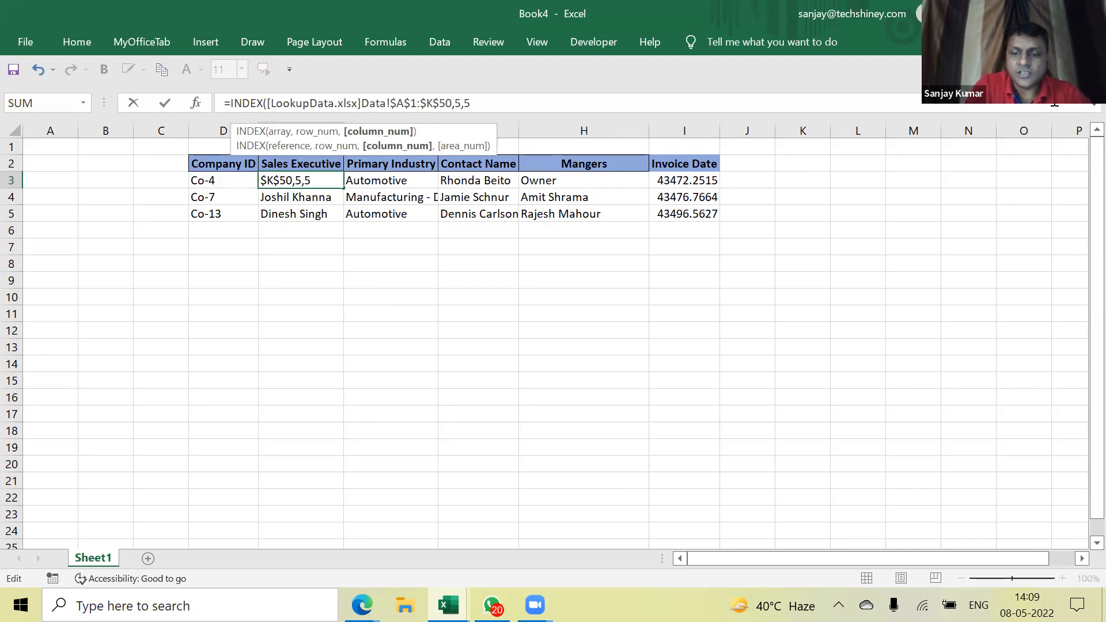
{"action": "type", "text": ")"}
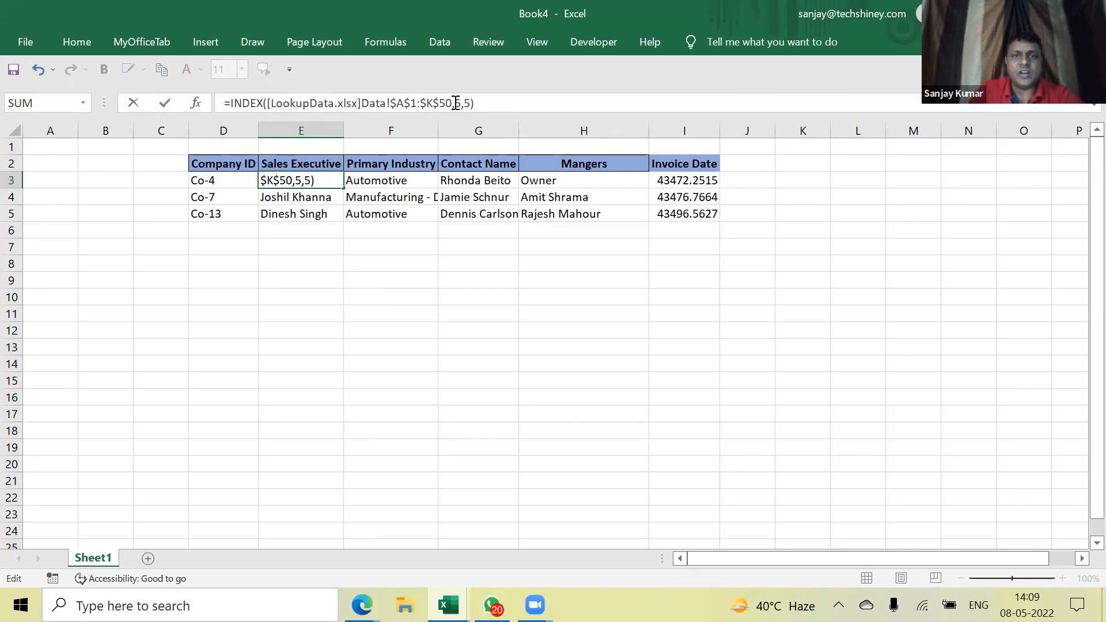
{"action": "key", "text": "Return"}
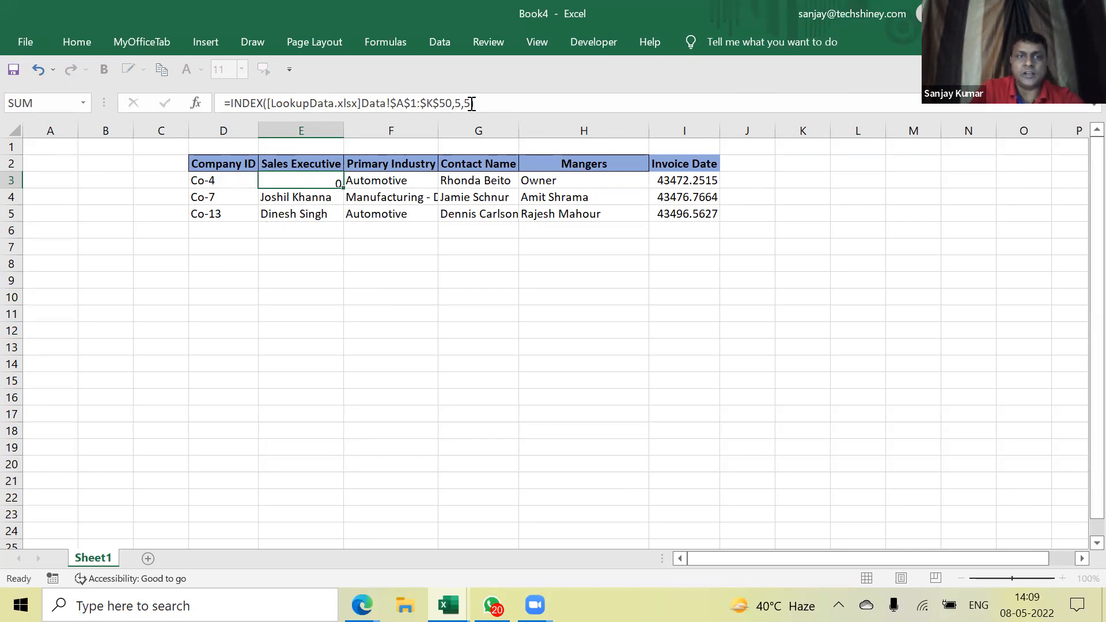
{"action": "left_click", "coordinate": [295, 180]}
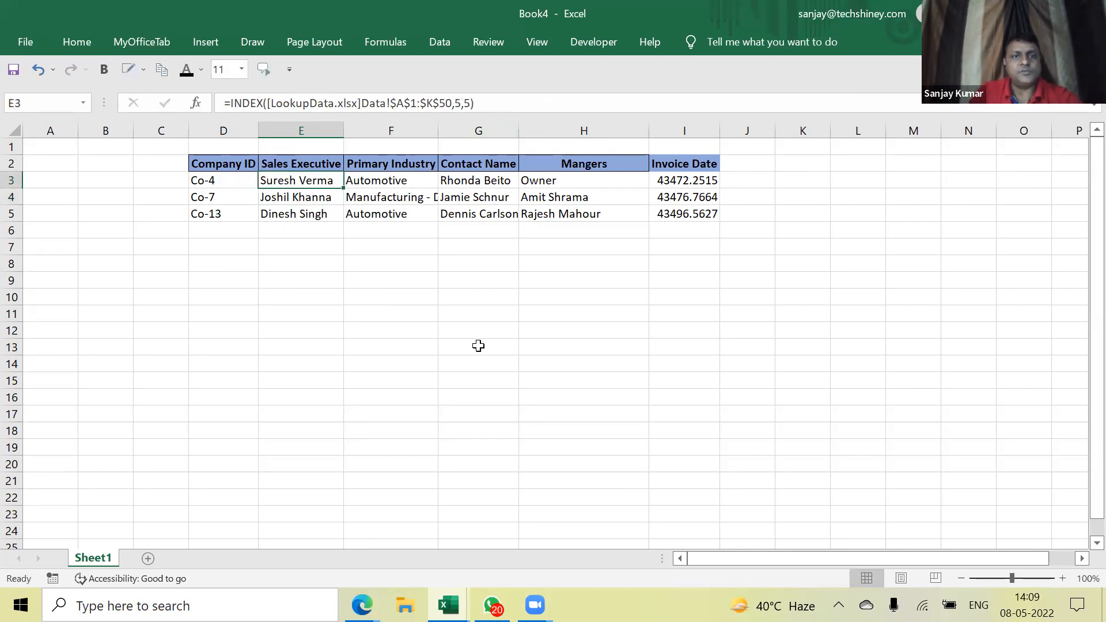
{"action": "key", "text": "ctrl+Tab"}
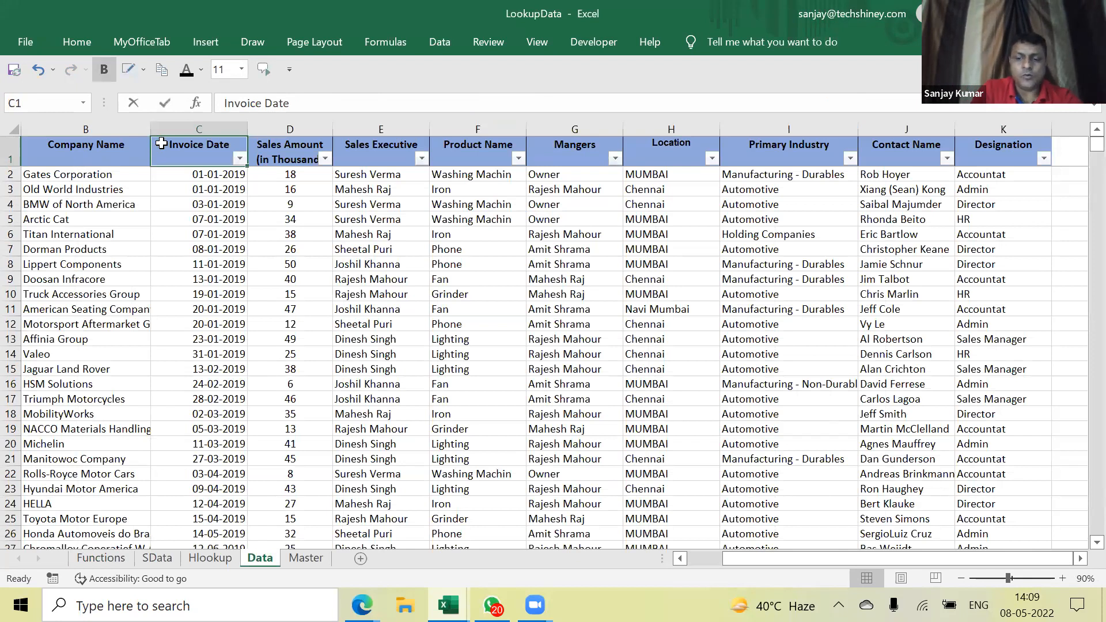
{"action": "key", "text": "Left"}
{"action": "key", "text": "Left"}
{"action": "key", "text": "Down"}
{"action": "key", "text": "Up"}
{"action": "key", "text": "Down"}
{"action": "key", "text": "Down"}
{"action": "key", "text": "Down"}
{"action": "key", "text": "Down"}
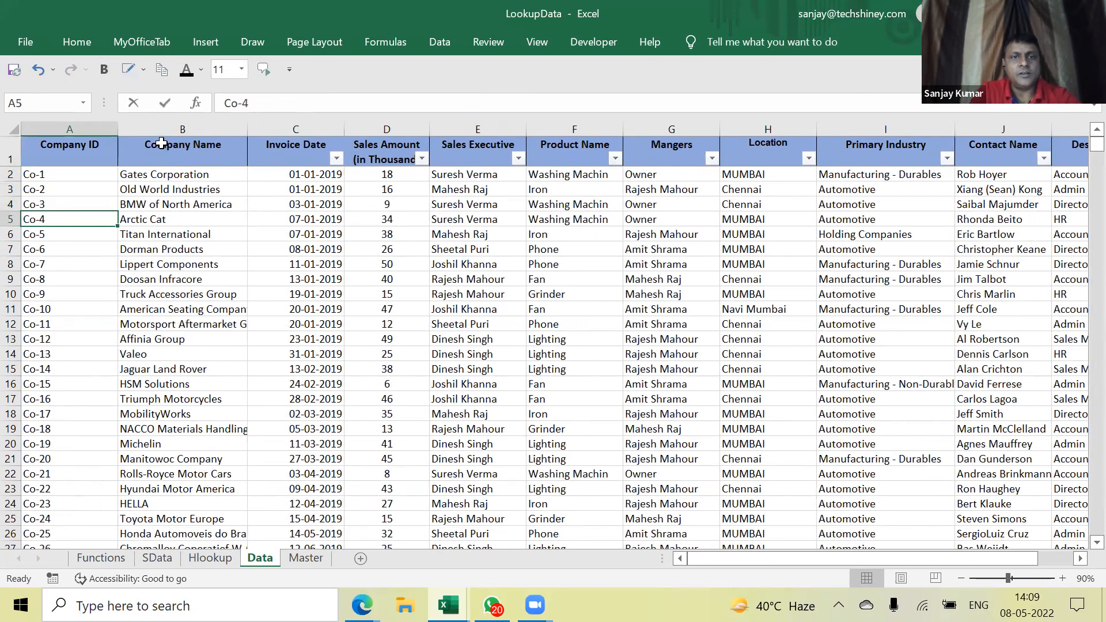
{"action": "key", "text": "ctrl+Tab"}
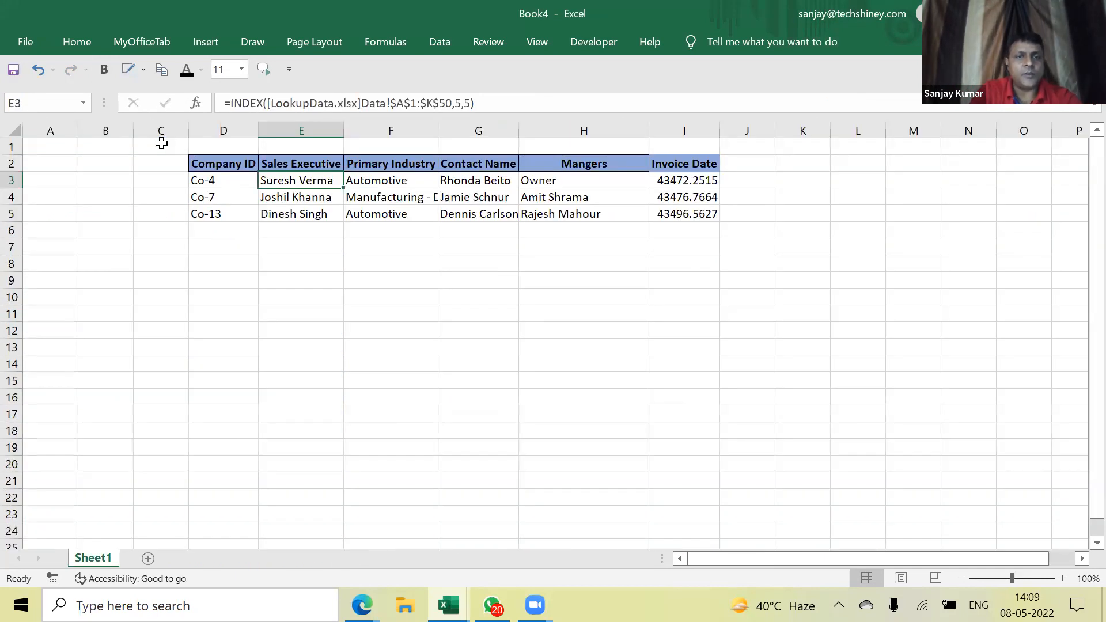
{"action": "key", "text": "ctrl+Tab"}
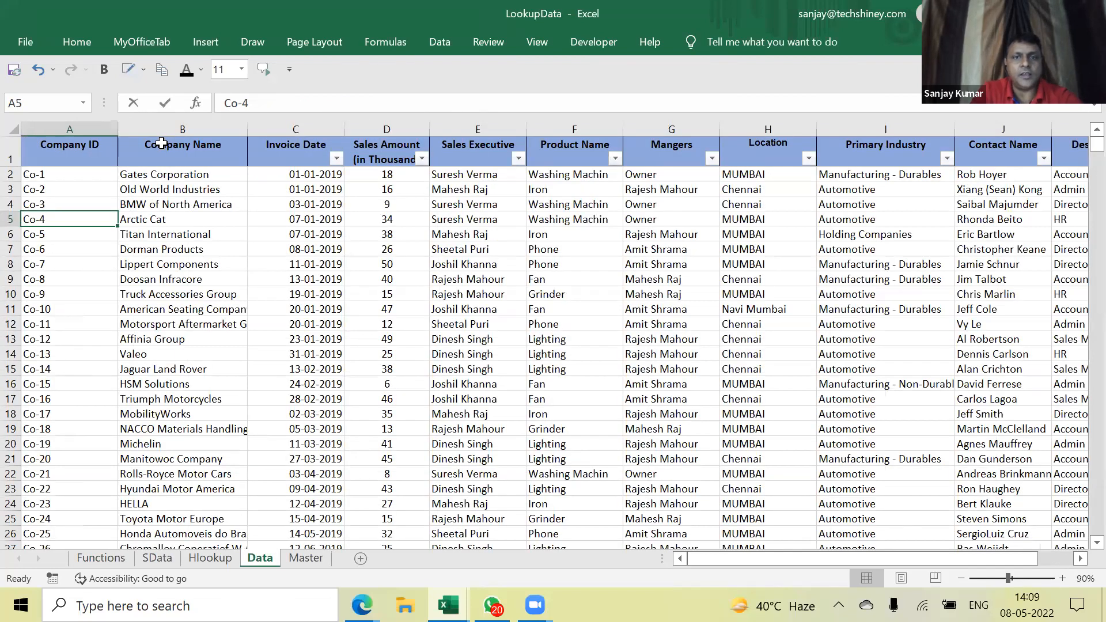
{"action": "key", "text": "Right"}
{"action": "key", "text": "Right"}
{"action": "key", "text": "Right"}
{"action": "key", "text": "Right"}
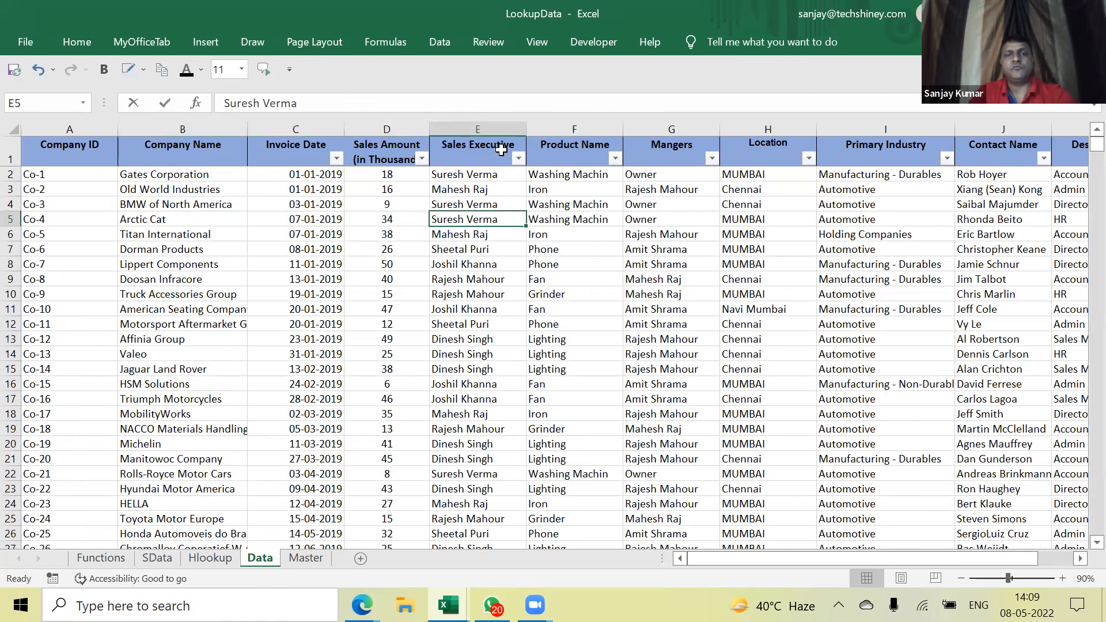
{"action": "key", "text": "alt+Tab"}
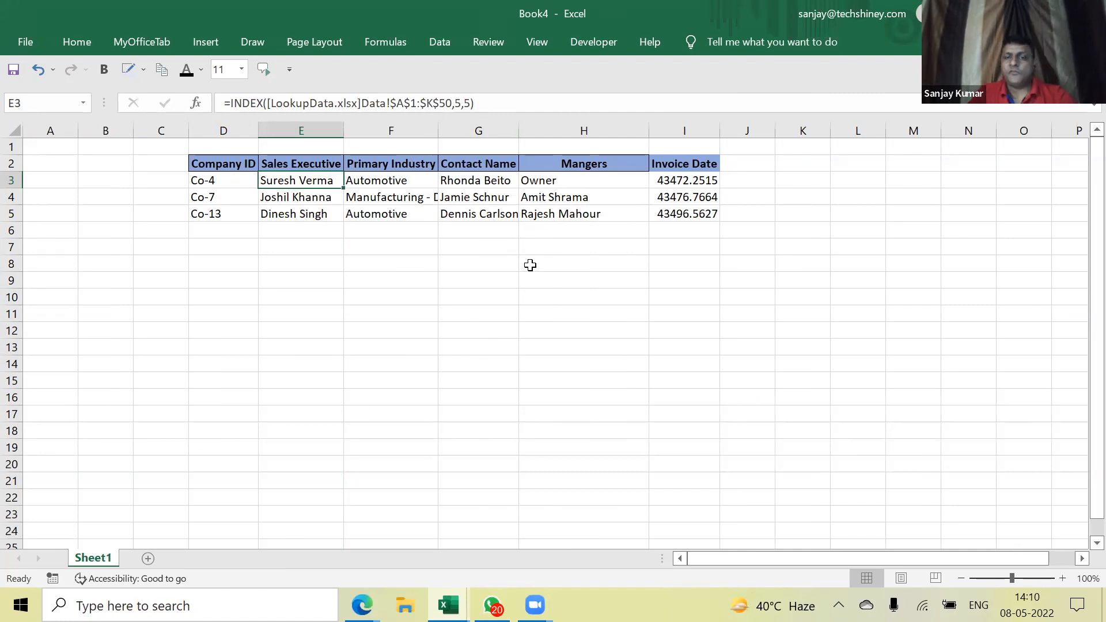
Bring Book4, then LookupData's Functions sheet, back into view
{"action": "mouse_move", "coordinate": [536, 605]}
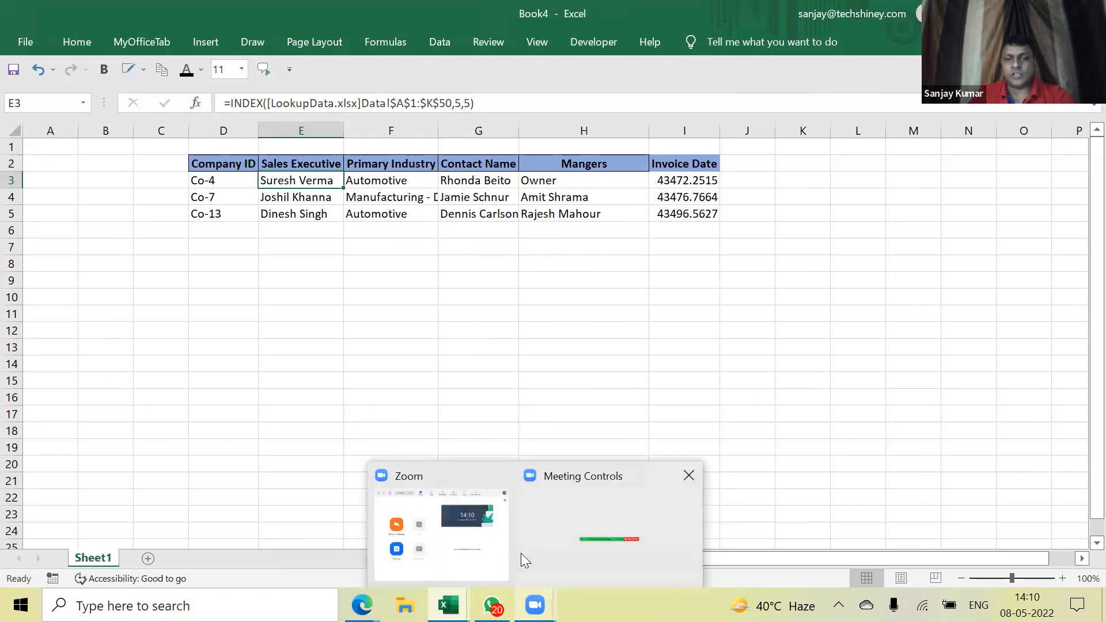
{"action": "left_click", "coordinate": [577, 539]}
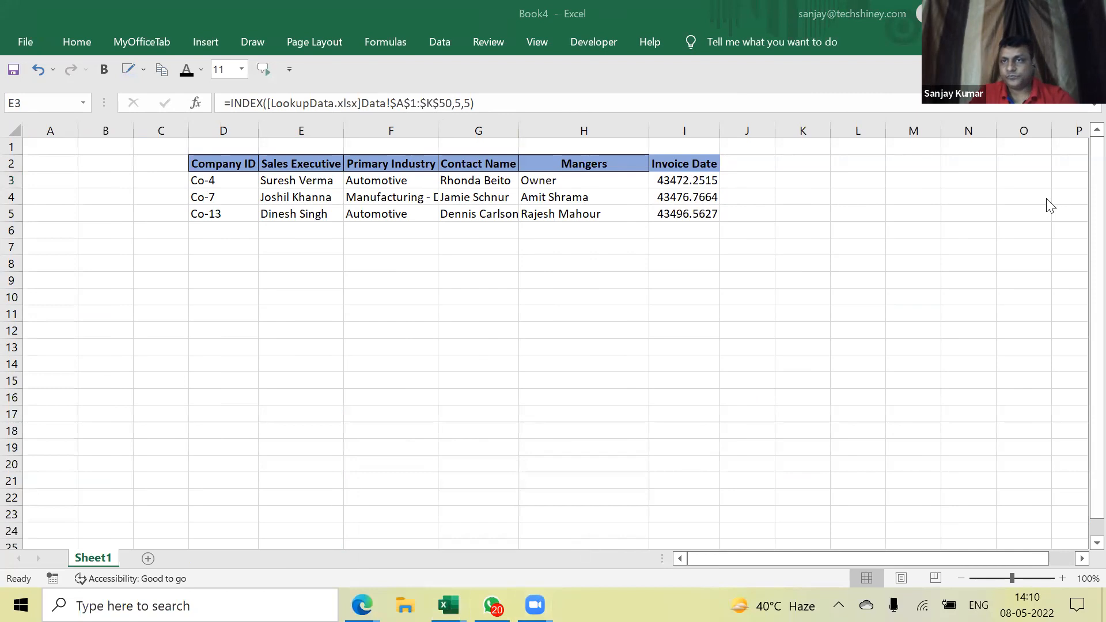
{"action": "left_click", "coordinate": [215, 329]}
{"action": "left_click", "coordinate": [333, 212]}
{"action": "left_click", "coordinate": [328, 519]}
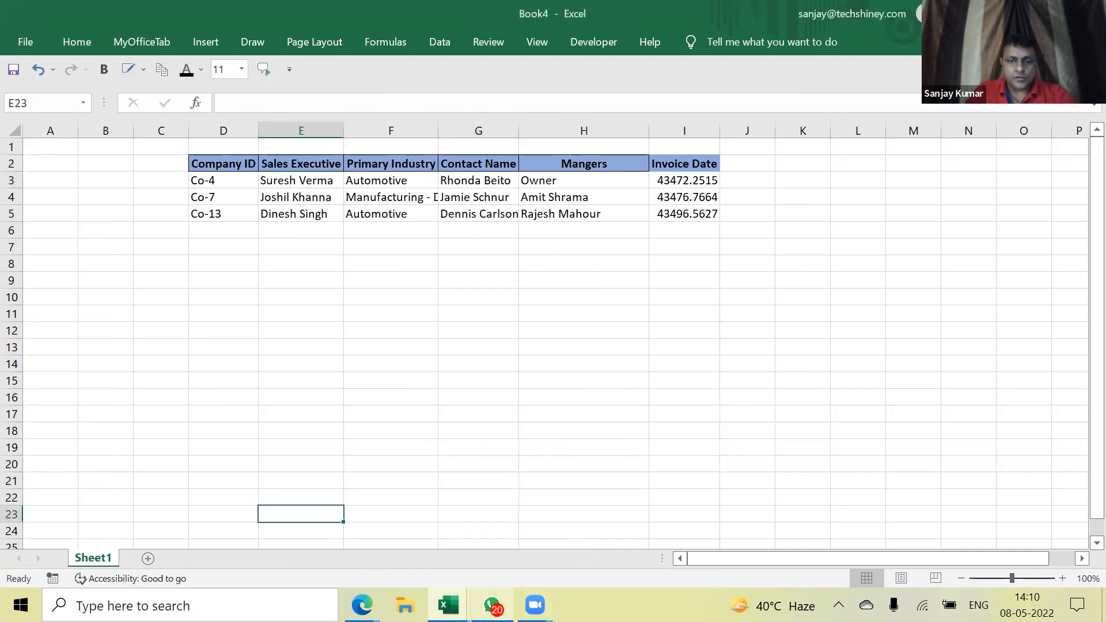
{"action": "left_click", "coordinate": [448, 605]}
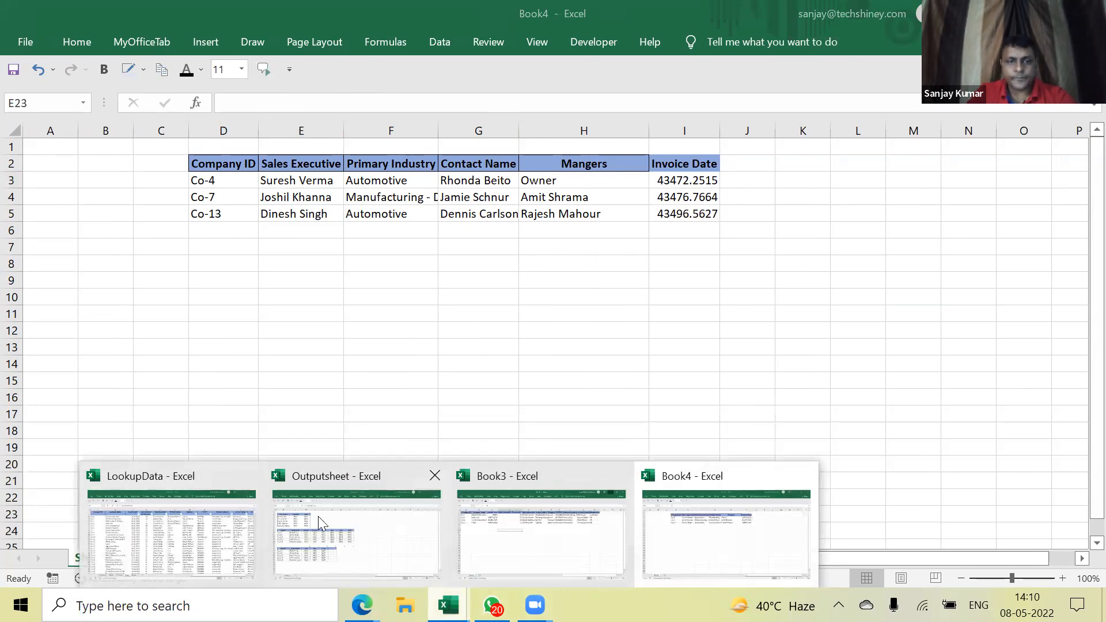
{"action": "left_click", "coordinate": [219, 517]}
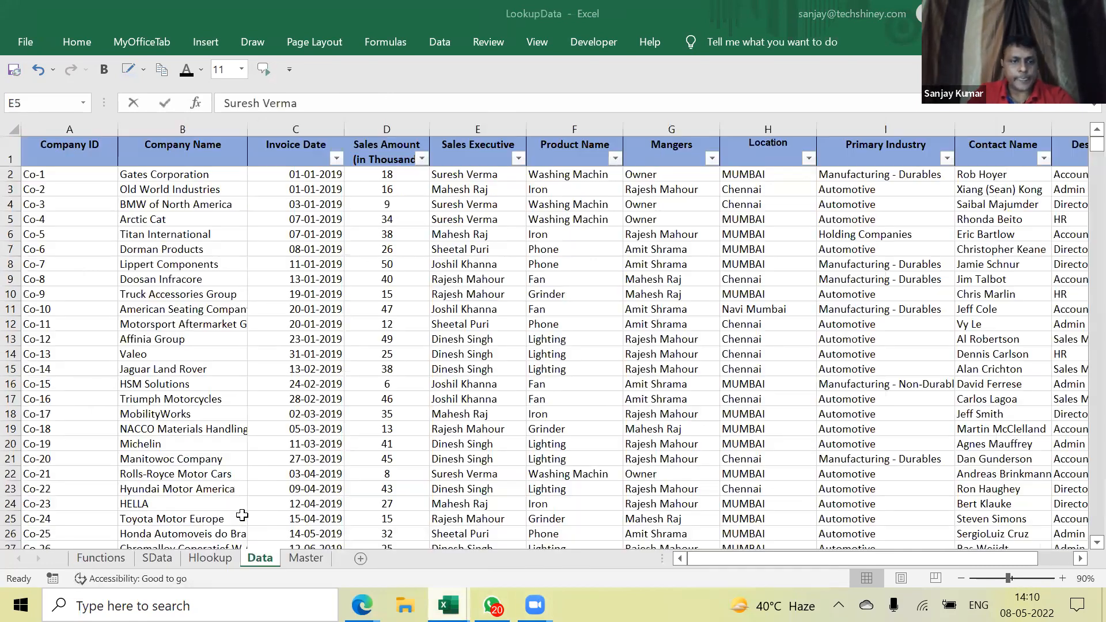
{"action": "left_click", "coordinate": [111, 560]}
{"action": "left_click", "coordinate": [223, 472]}
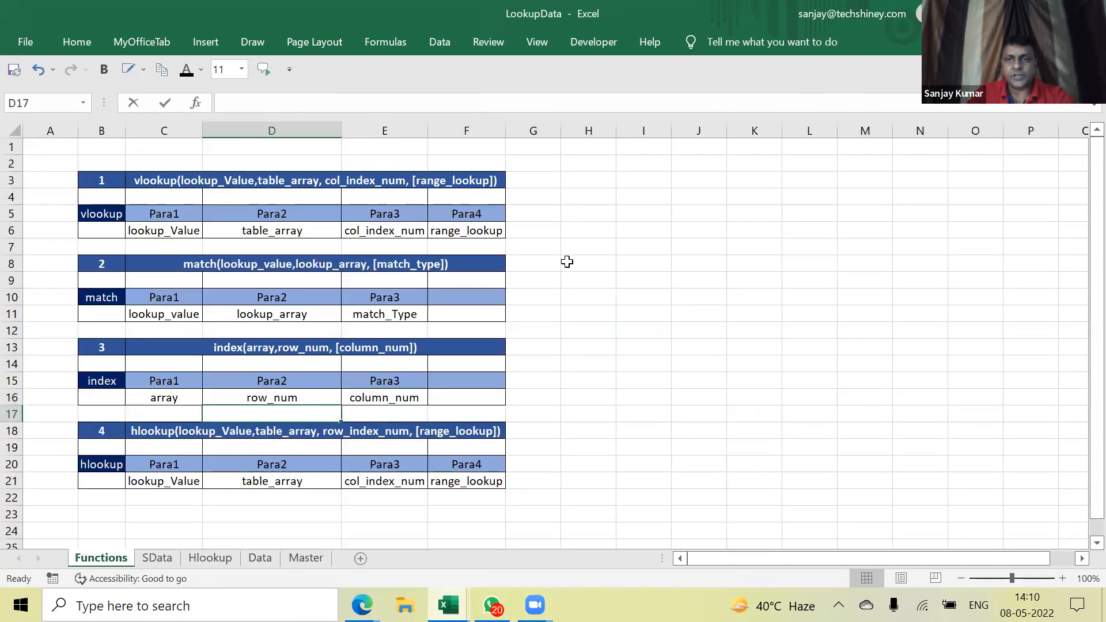
{"action": "left_click", "coordinate": [568, 252]}
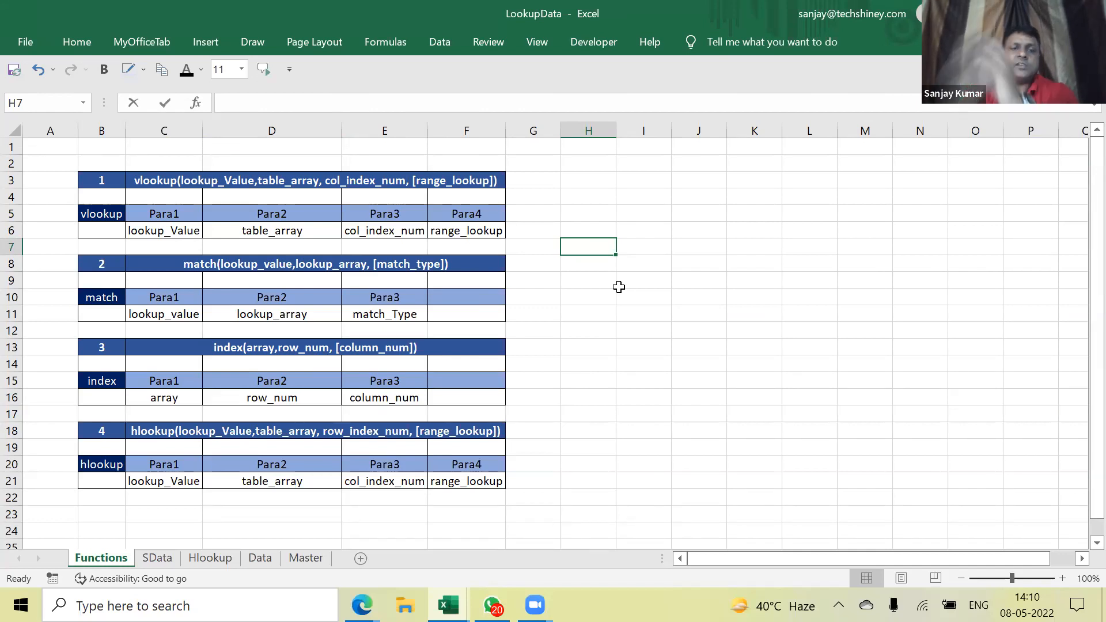
On the Data sheet, move the Company ID column from A to just before Mangers
{"action": "left_click", "coordinate": [267, 565]}
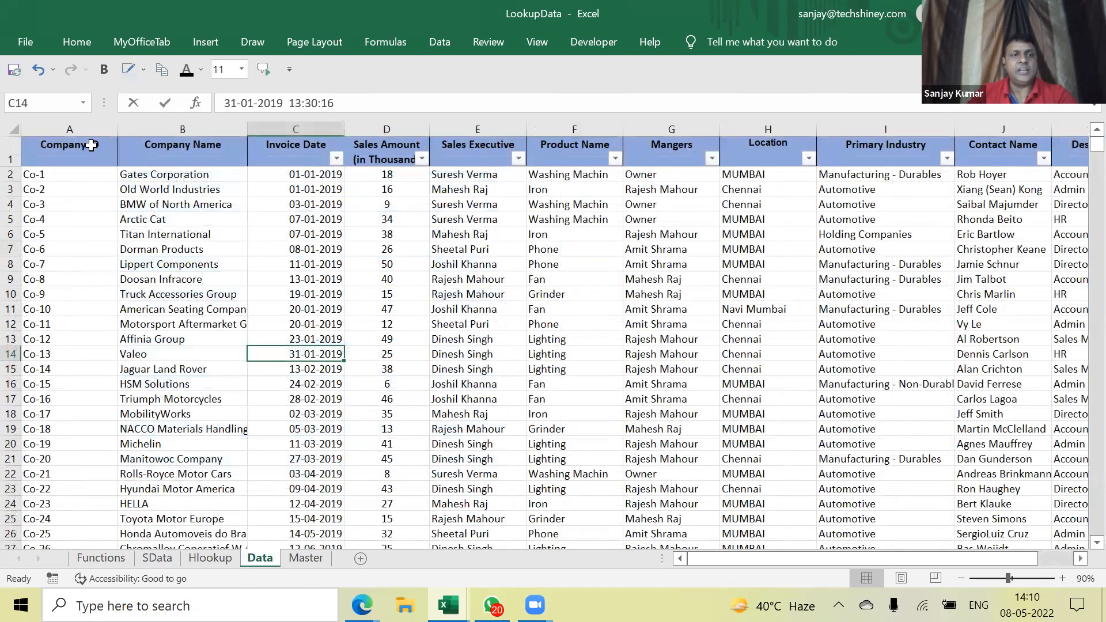
{"action": "left_click", "coordinate": [87, 128]}
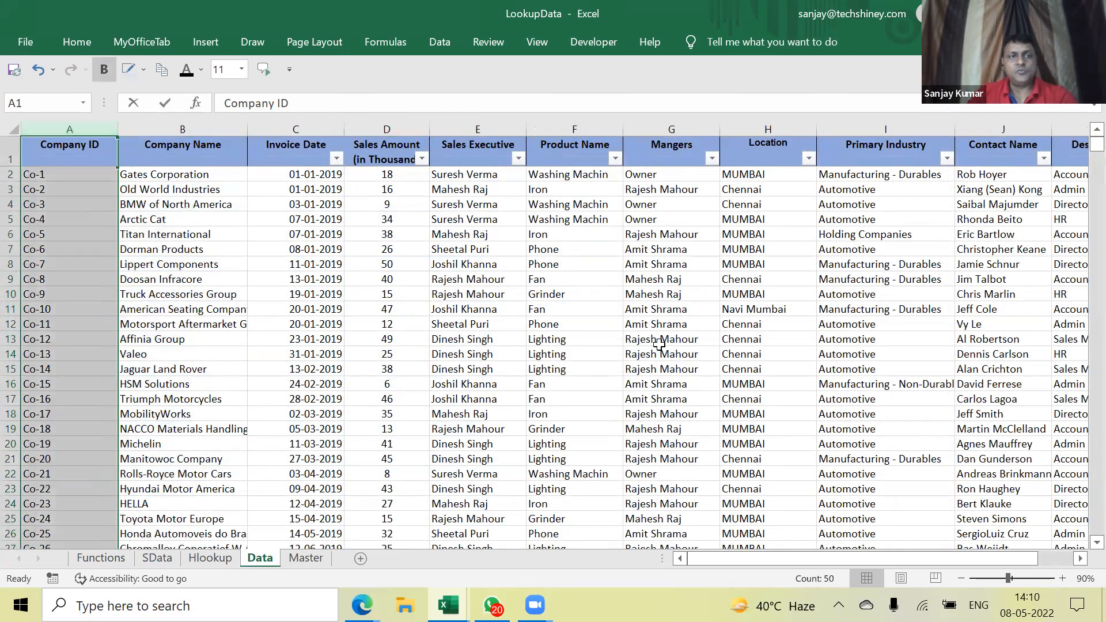
{"action": "key", "text": "ctrl+c"}
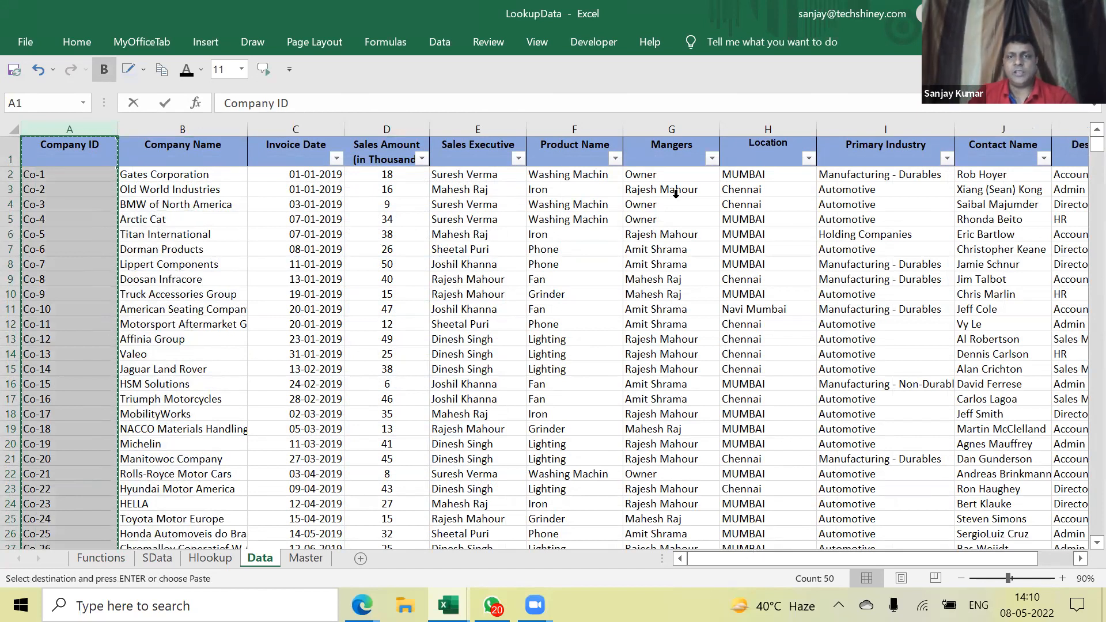
{"action": "right_click", "coordinate": [661, 128]}
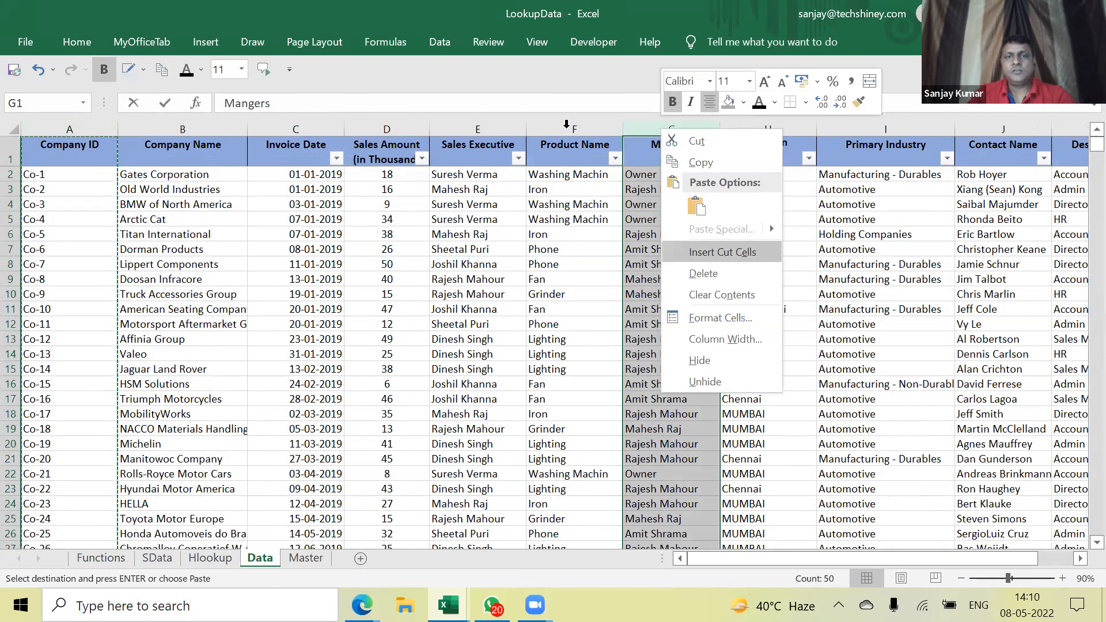
{"action": "left_click", "coordinate": [717, 251]}
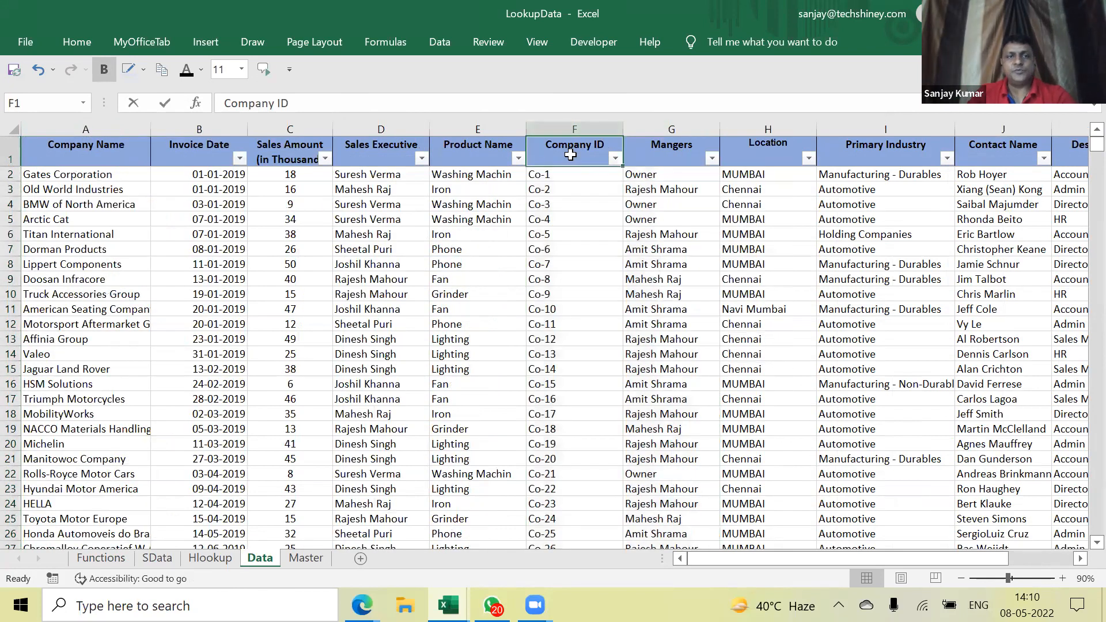
In Book4, copy E4's INDEX/MATCH formula into E3 to replace its hard-coded INDEX
{"action": "key", "text": "alt+Tab"}
{"action": "left_click", "coordinate": [224, 180]}
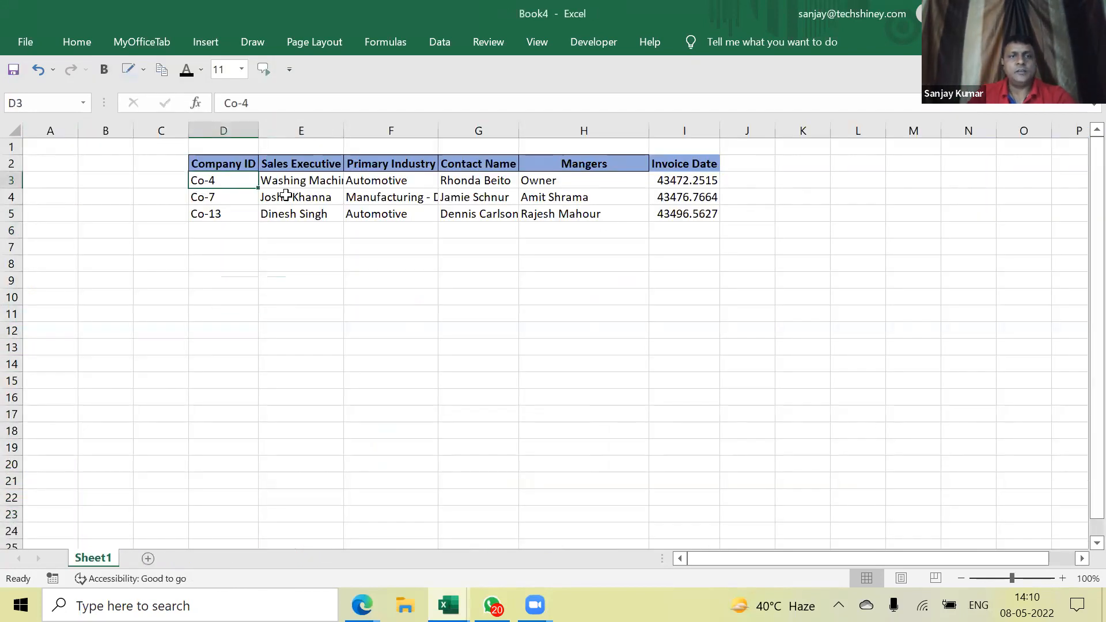
{"action": "left_click", "coordinate": [322, 178]}
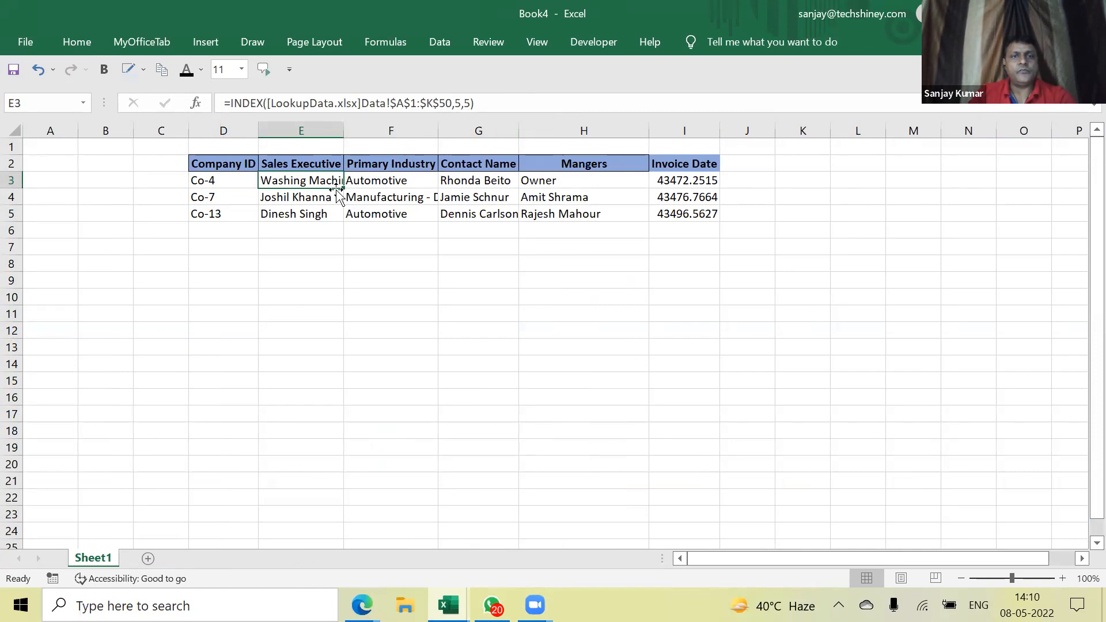
{"action": "left_click", "coordinate": [313, 198]}
{"action": "key", "text": "ctrl+c"}
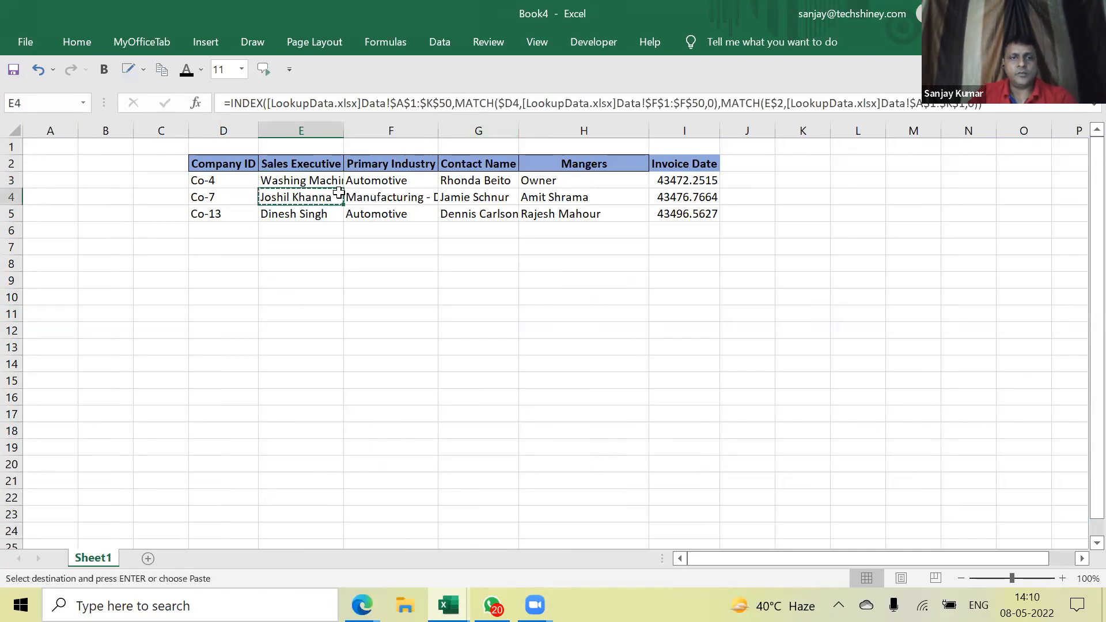
{"action": "left_click", "coordinate": [326, 180]}
{"action": "key", "text": "ctrl+v"}
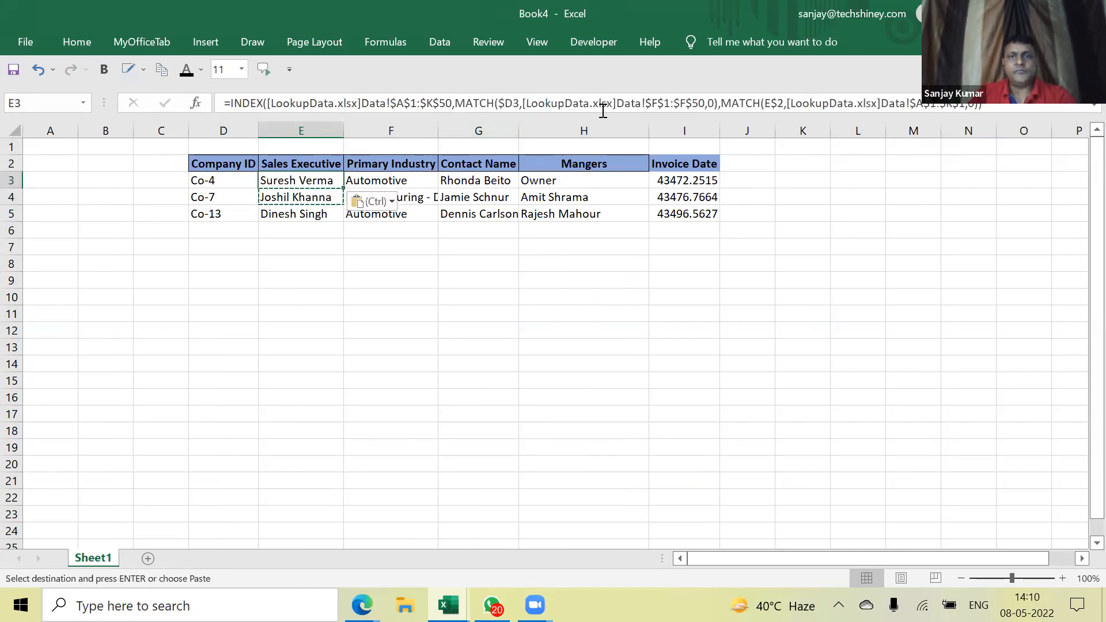
{"action": "key", "text": "Escape"}
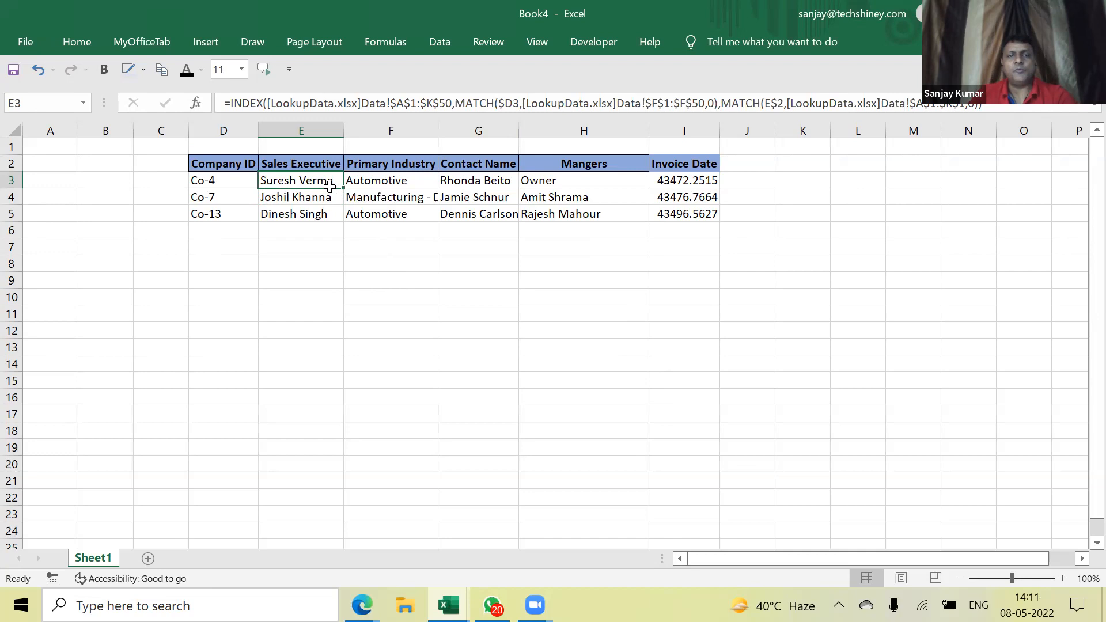
In LookupData, select columns A through E, then the columns from Mangers onward
{"action": "key", "text": "alt+Tab"}
{"action": "left_click_drag", "start_coordinate": [473, 131], "coordinate": [69, 130]}
{"action": "left_click_drag", "start_coordinate": [662, 132], "coordinate": [1083, 134]}
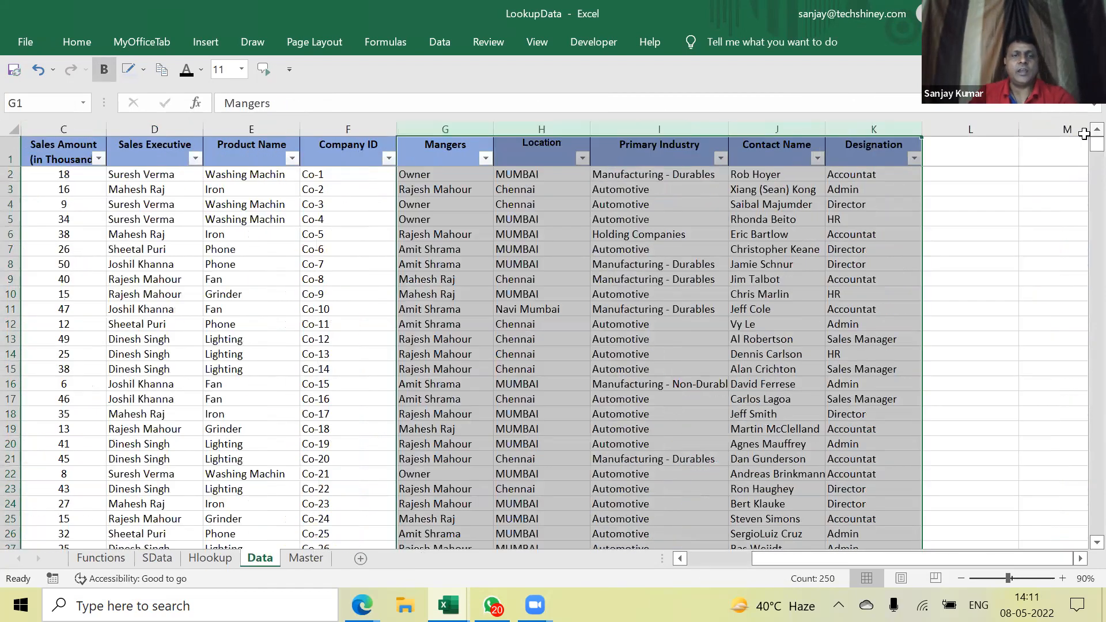
{"action": "left_click", "coordinate": [348, 131]}
{"action": "left_click_drag", "start_coordinate": [841, 166], "coordinate": [866, 167]}
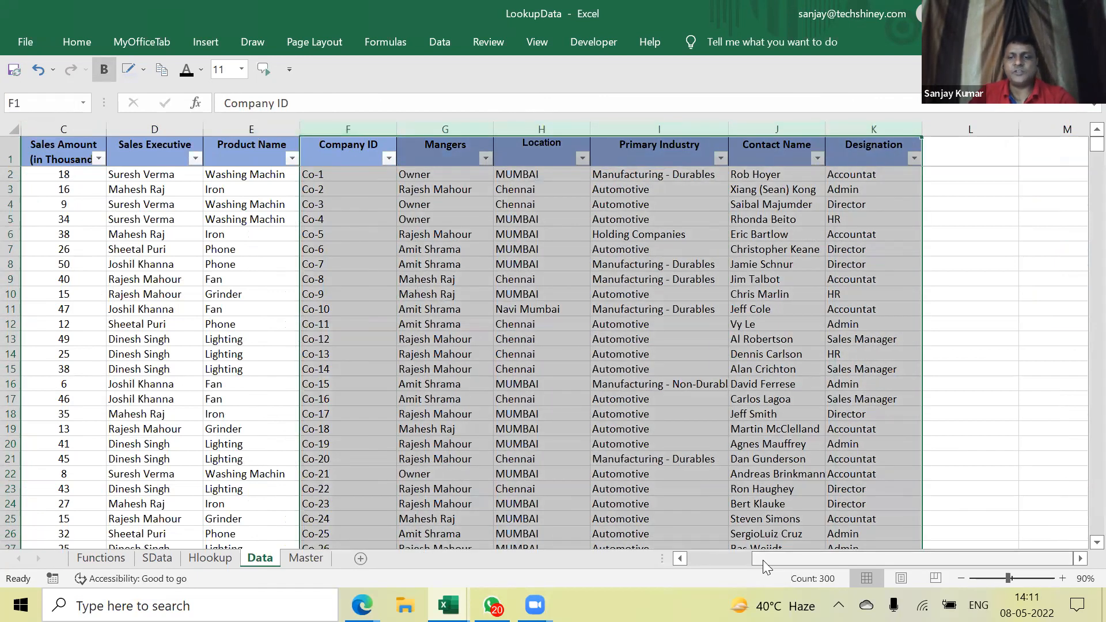
{"action": "scroll", "coordinate": [62, 147], "scroll_direction": "left", "scroll_amount": 2}
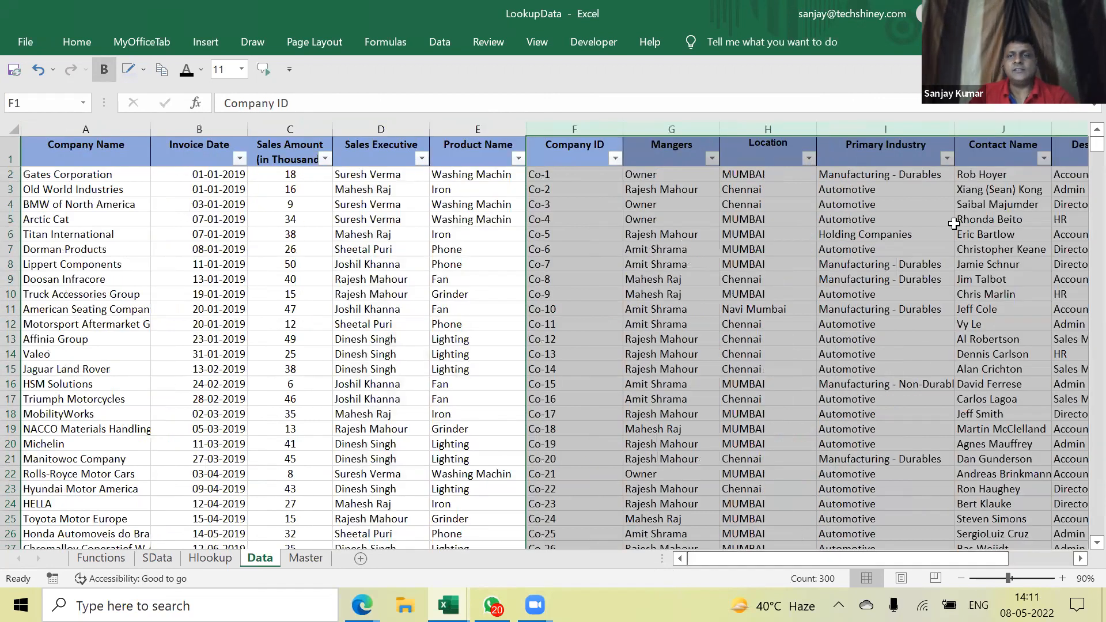
{"action": "left_click_drag", "start_coordinate": [85, 129], "coordinate": [1003, 129]}
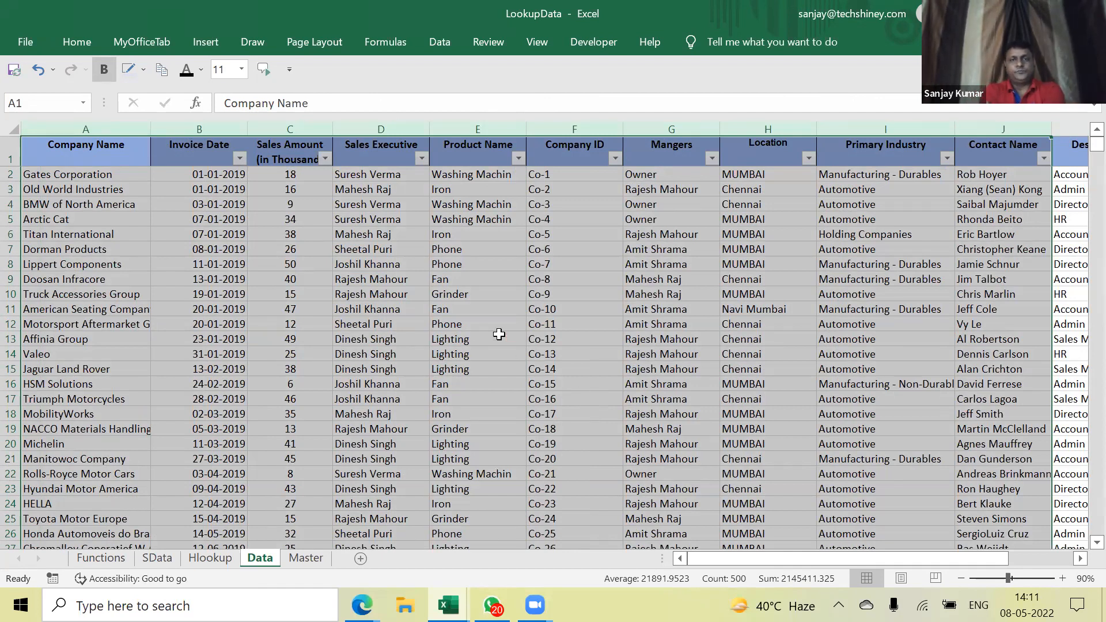
On SData, insert a column before Location headed 'Firat Name'
{"action": "left_click", "coordinate": [169, 553]}
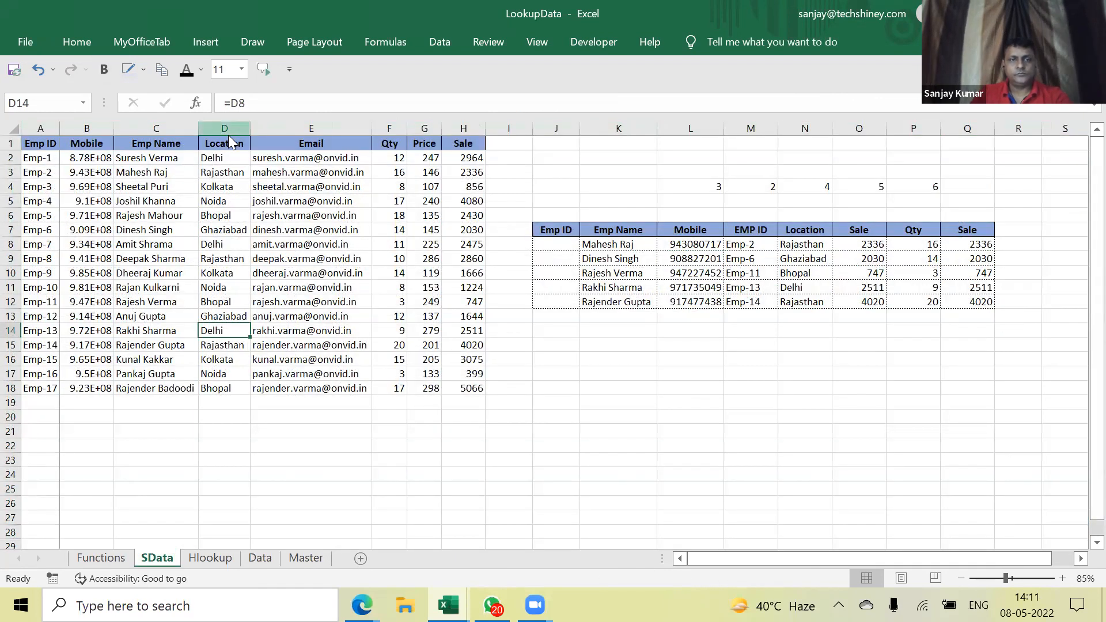
{"action": "right_click", "coordinate": [229, 130]}
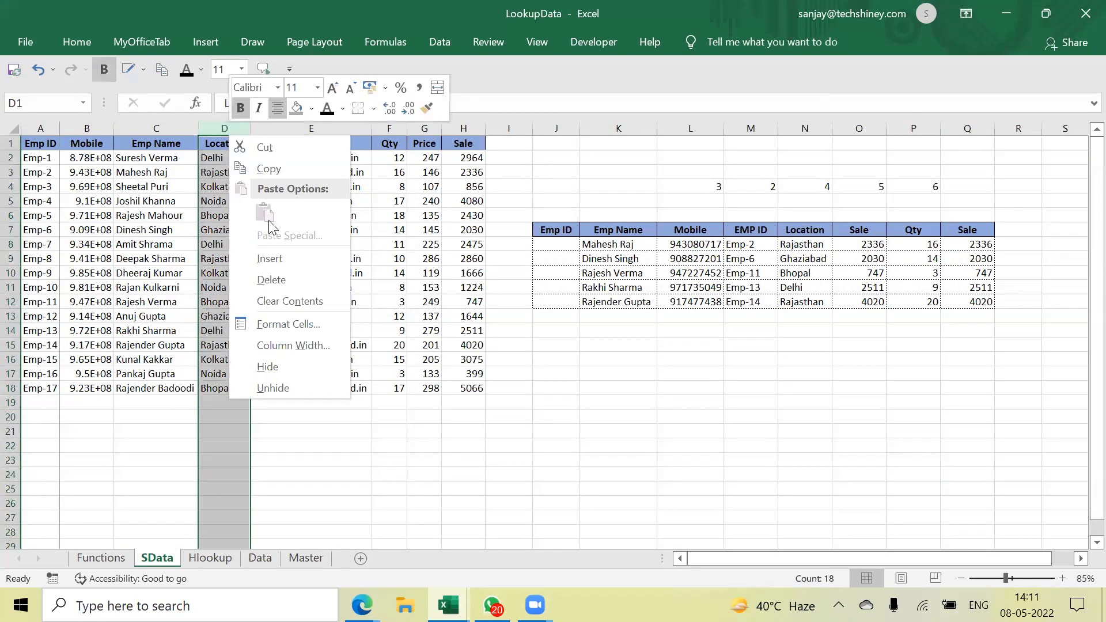
{"action": "left_click", "coordinate": [285, 259]}
{"action": "left_click", "coordinate": [245, 163]}
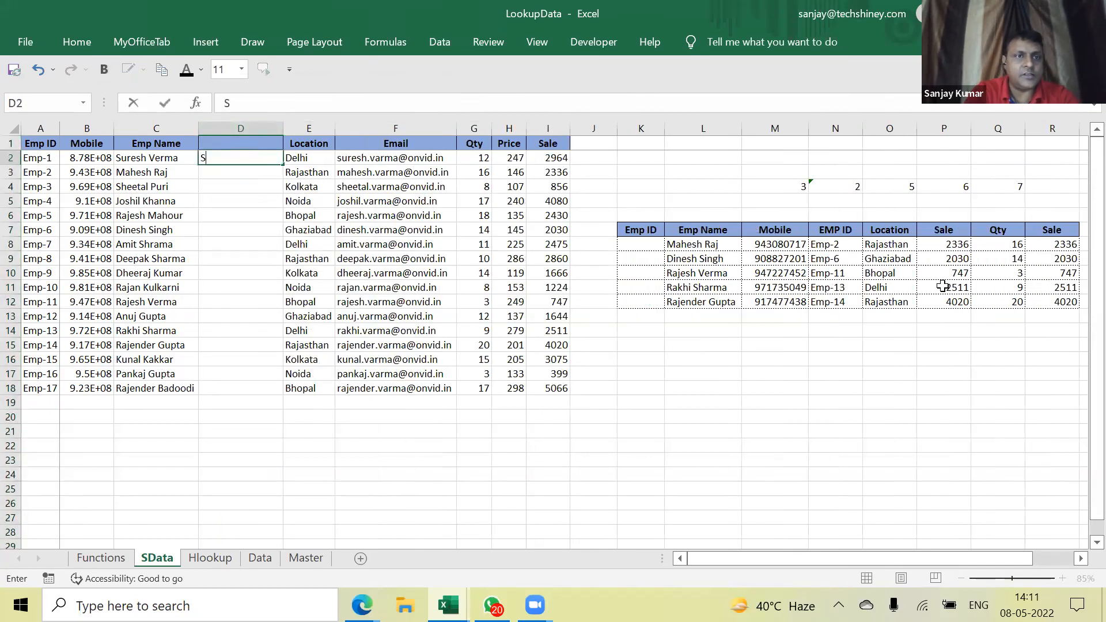
{"action": "key", "text": "Up"}
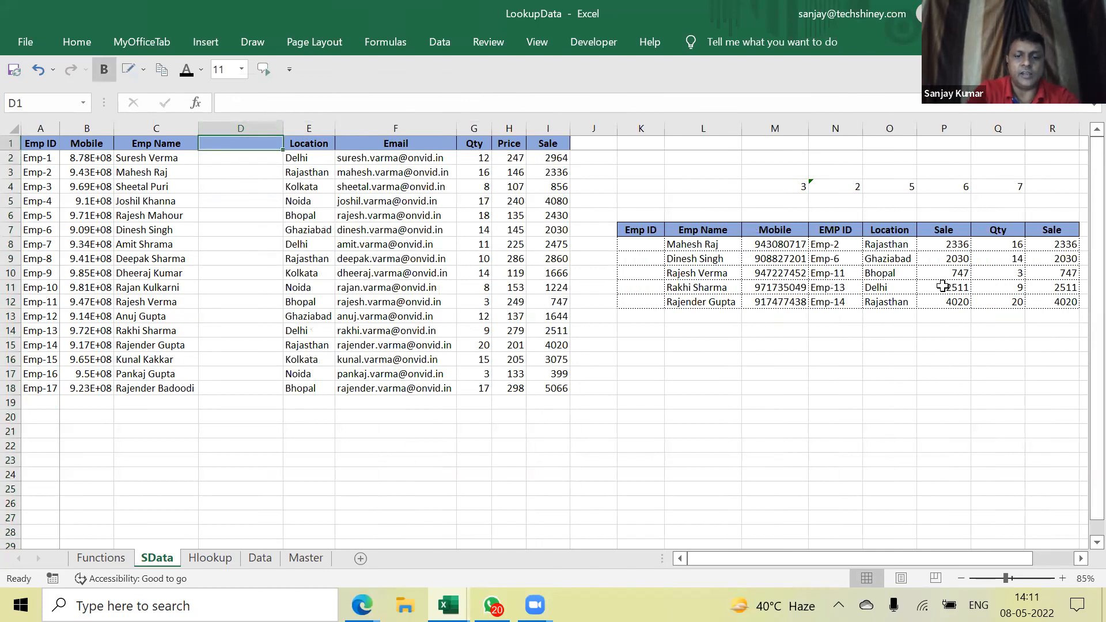
{"action": "type", "text": "S"}
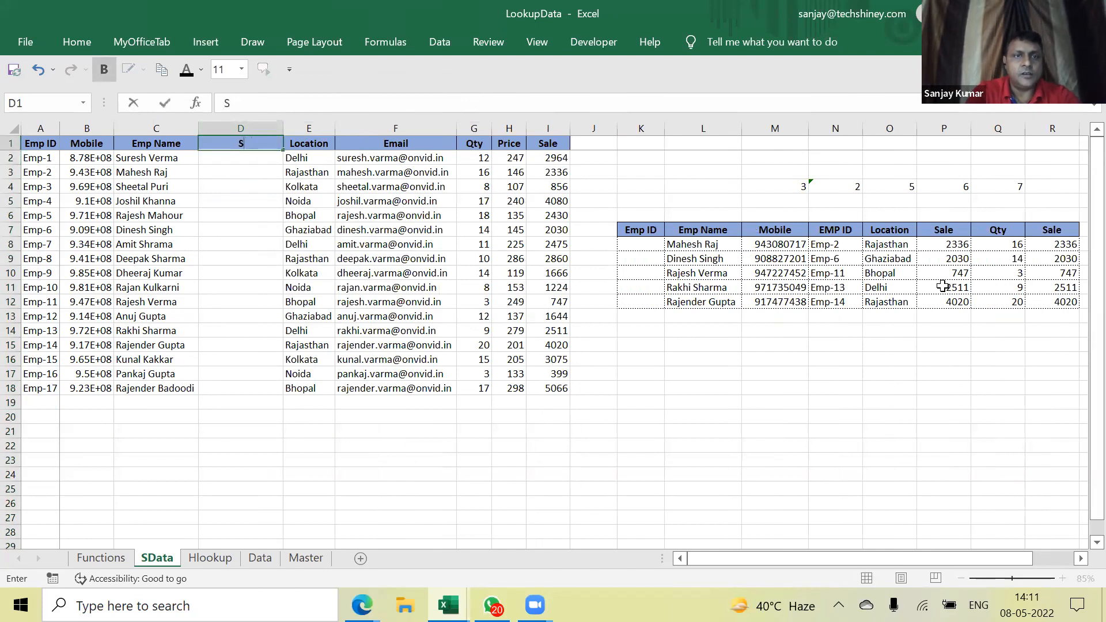
{"action": "type", "text": "rresh"}
{"action": "key", "text": "Return"}
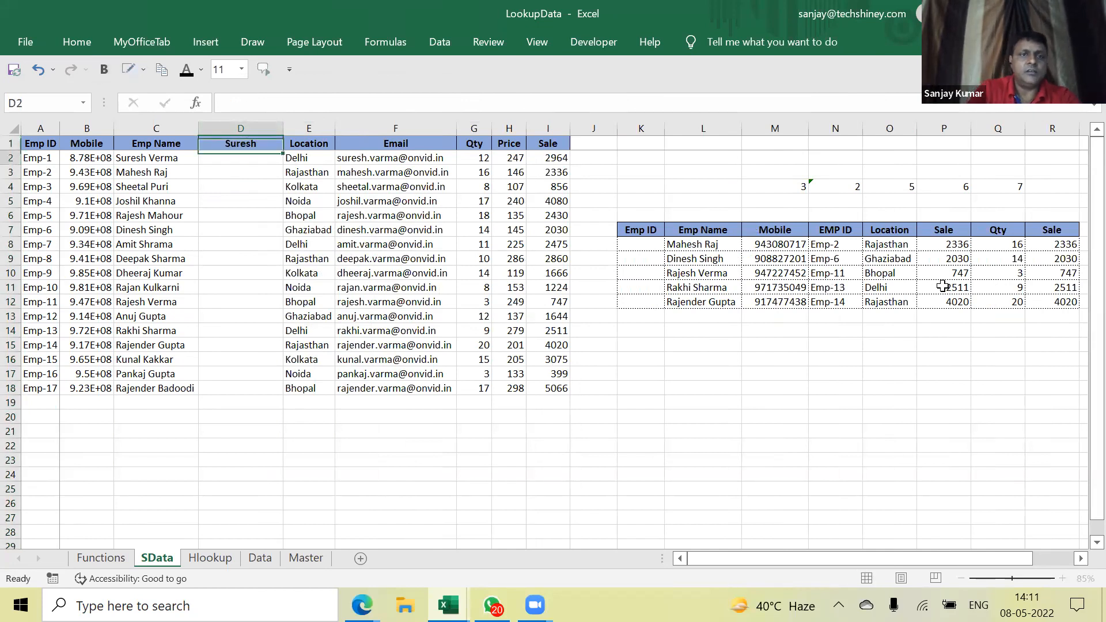
{"action": "key", "text": "Up"}
{"action": "type", "text": "Firat Name"}
{"action": "key", "text": "Return"}
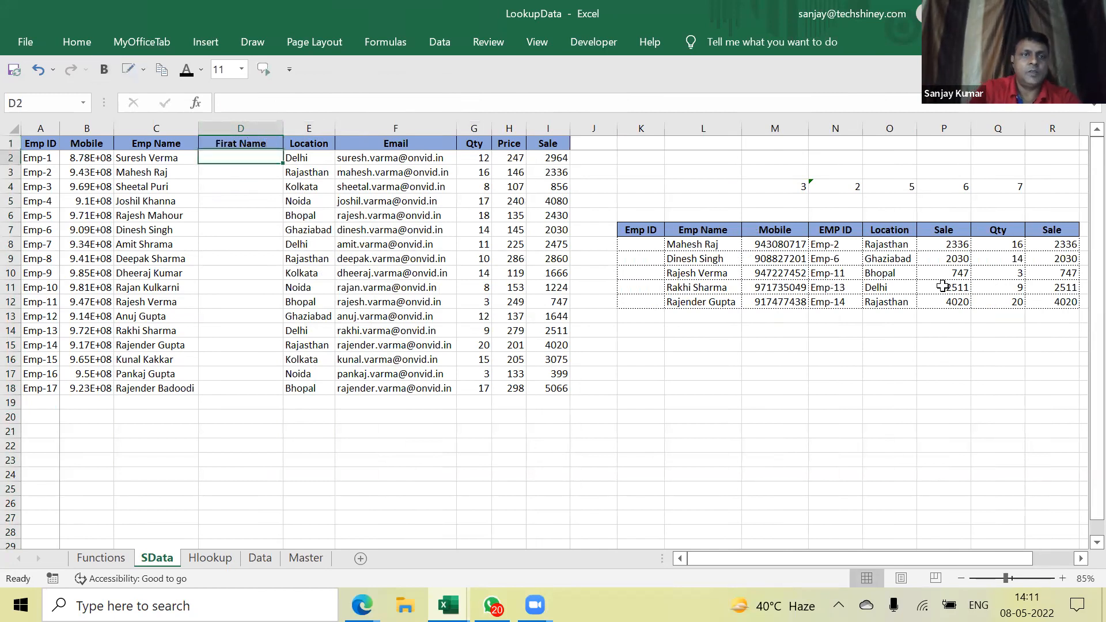
Insert another blank column before Location
{"action": "key", "text": "Left"}
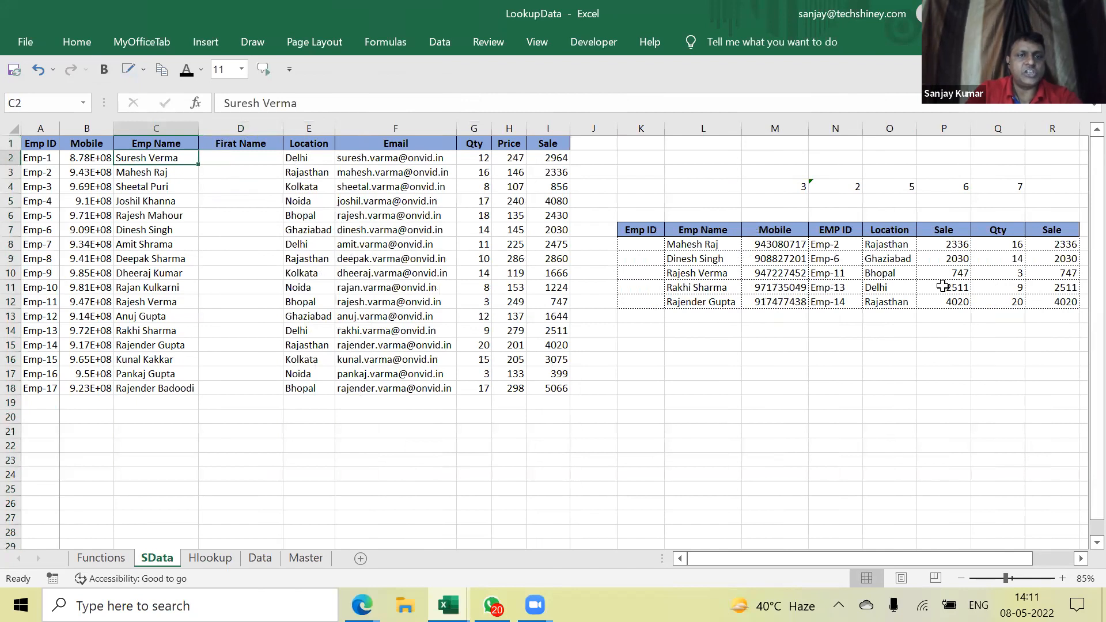
{"action": "right_click", "coordinate": [320, 132]}
{"action": "left_click", "coordinate": [368, 255]}
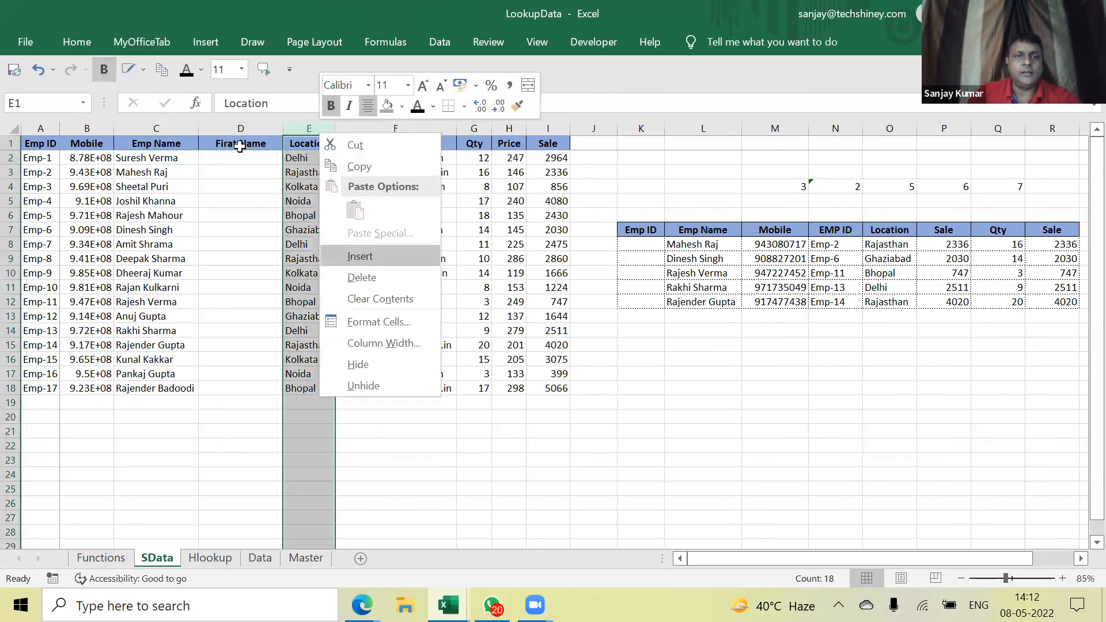
{"action": "left_click", "coordinate": [235, 158]}
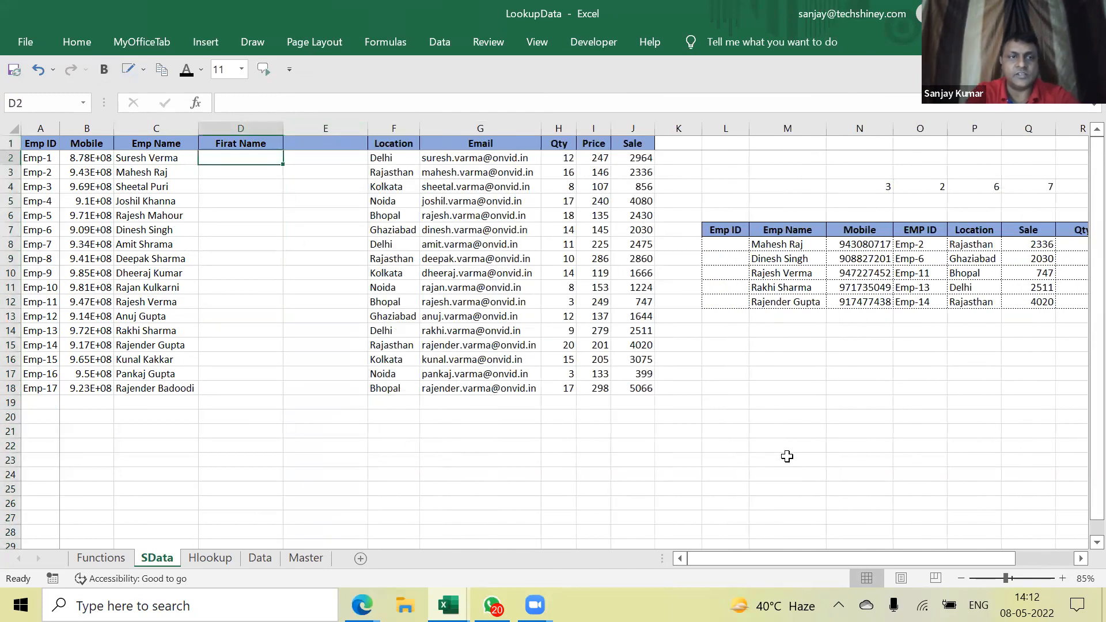
{"action": "key", "text": "Return"}
{"action": "key", "text": "Up"}
{"action": "key", "text": "Down"}
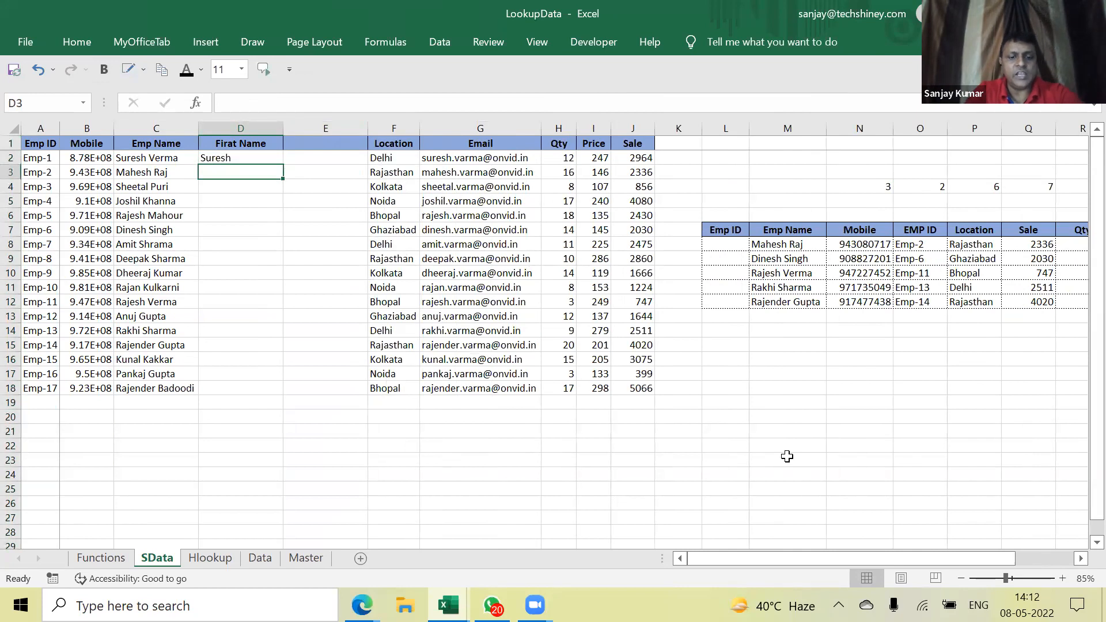
{"action": "key", "text": "ctrl+e"}
{"action": "key", "text": "Up"}
{"action": "key", "text": "Right"}
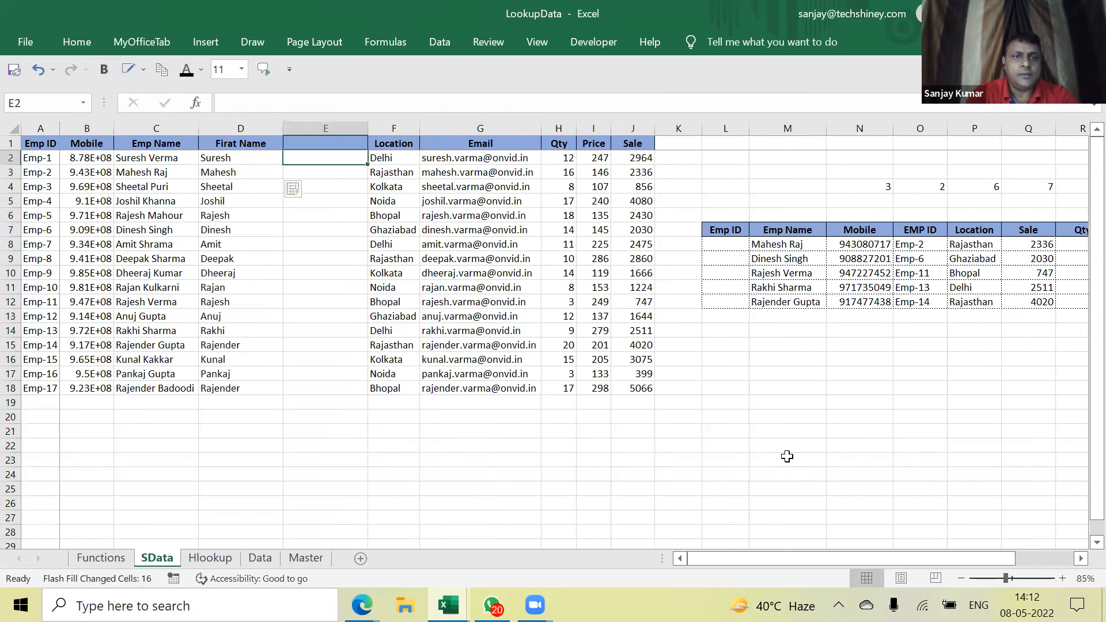
{"action": "key", "text": "Return"}
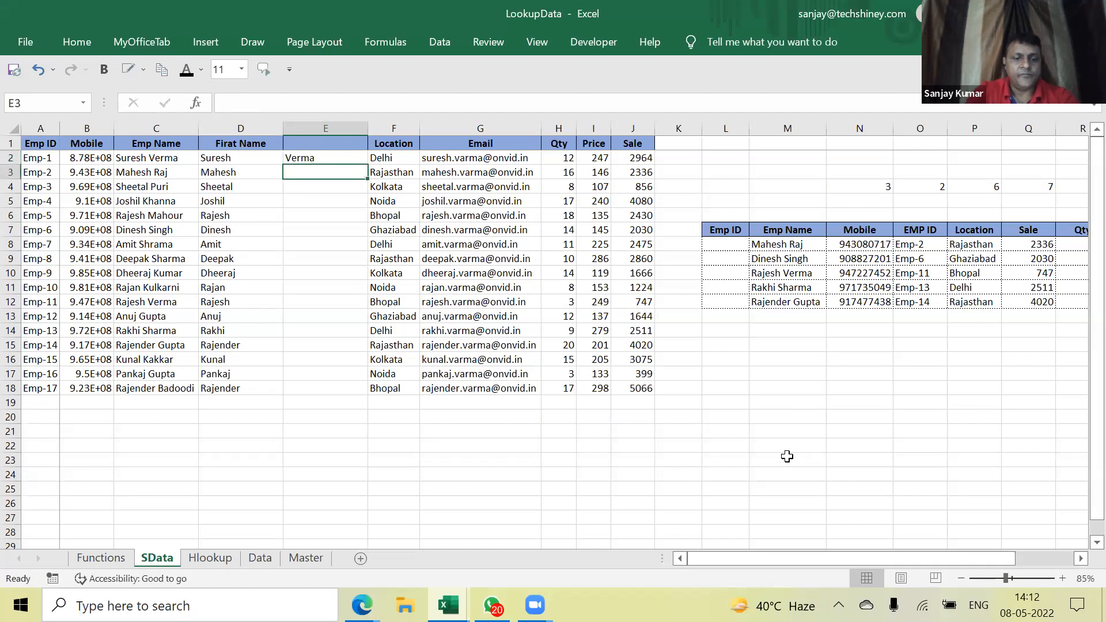
{"action": "key", "text": "ctrl+e"}
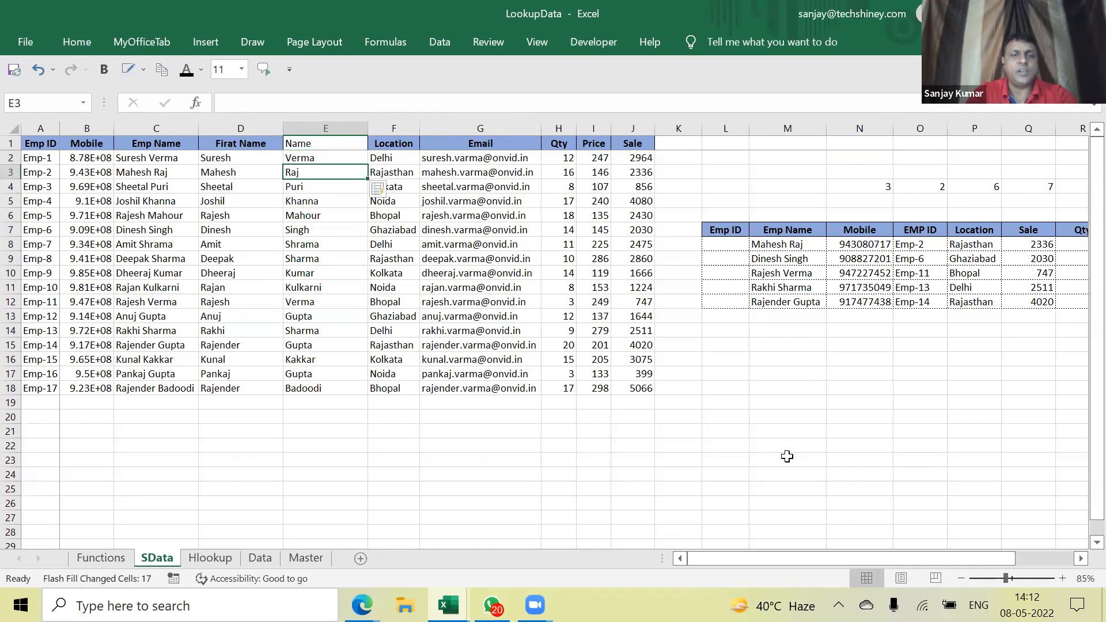
{"action": "left_click", "coordinate": [317, 146]}
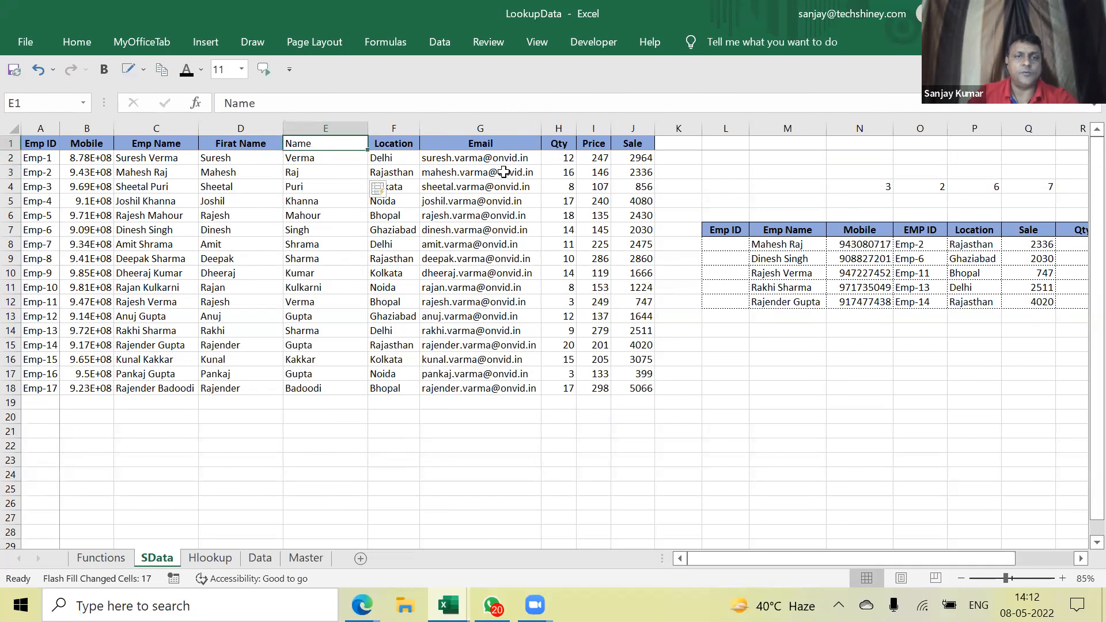
{"action": "type", "text": "Last"}
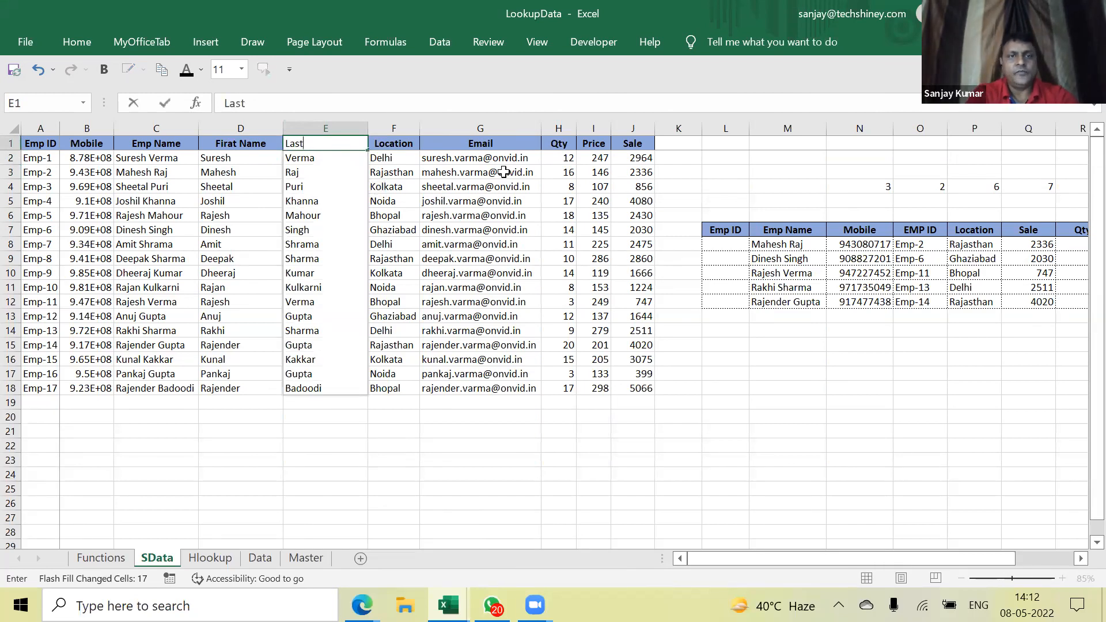
{"action": "key", "text": "Return"}
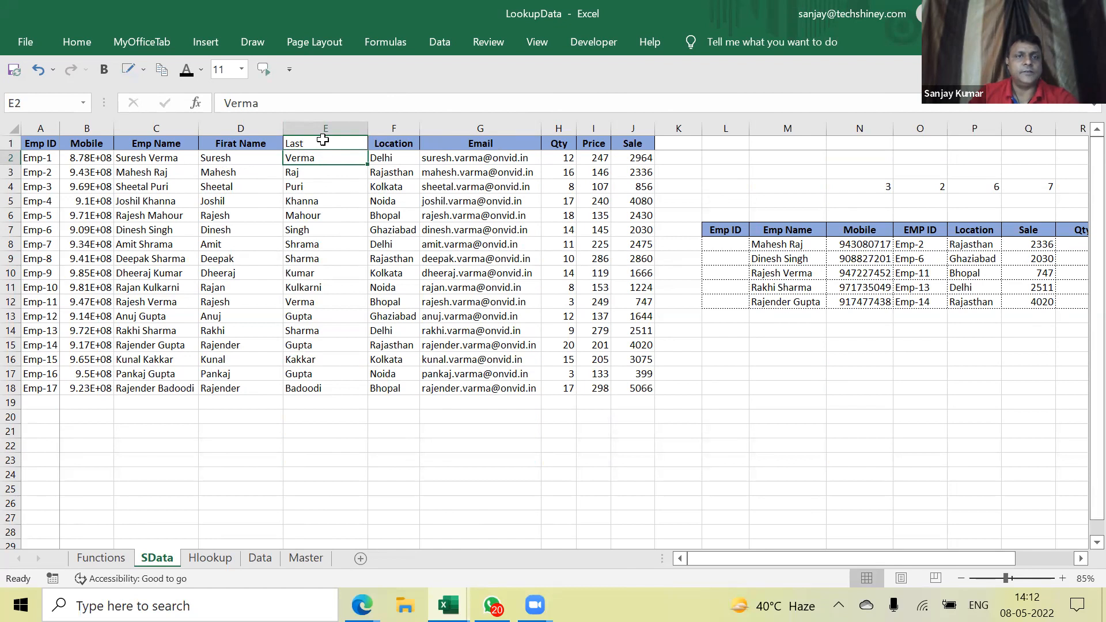
Clear the last names in column E and the first names in D3:D18
{"action": "left_click", "coordinate": [221, 162]}
{"action": "left_click", "coordinate": [207, 176]}
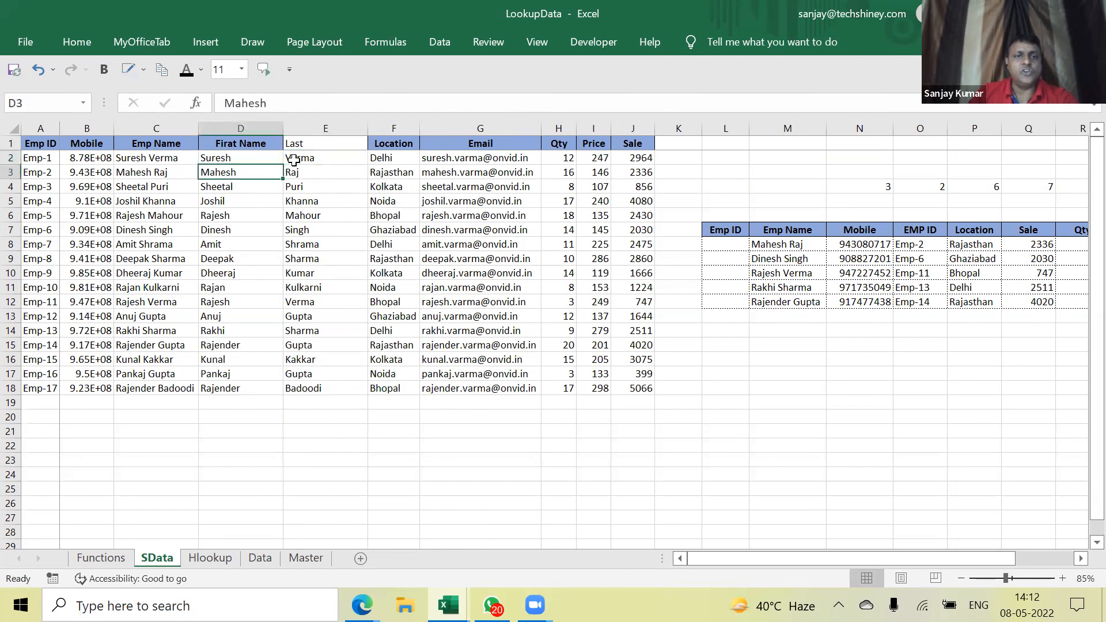
{"action": "left_click", "coordinate": [293, 157]}
{"action": "left_click_drag", "start_coordinate": [292, 157], "coordinate": [323, 416]}
{"action": "key", "text": "Delete"}
{"action": "key", "text": "Left"}
{"action": "key", "text": "Down"}
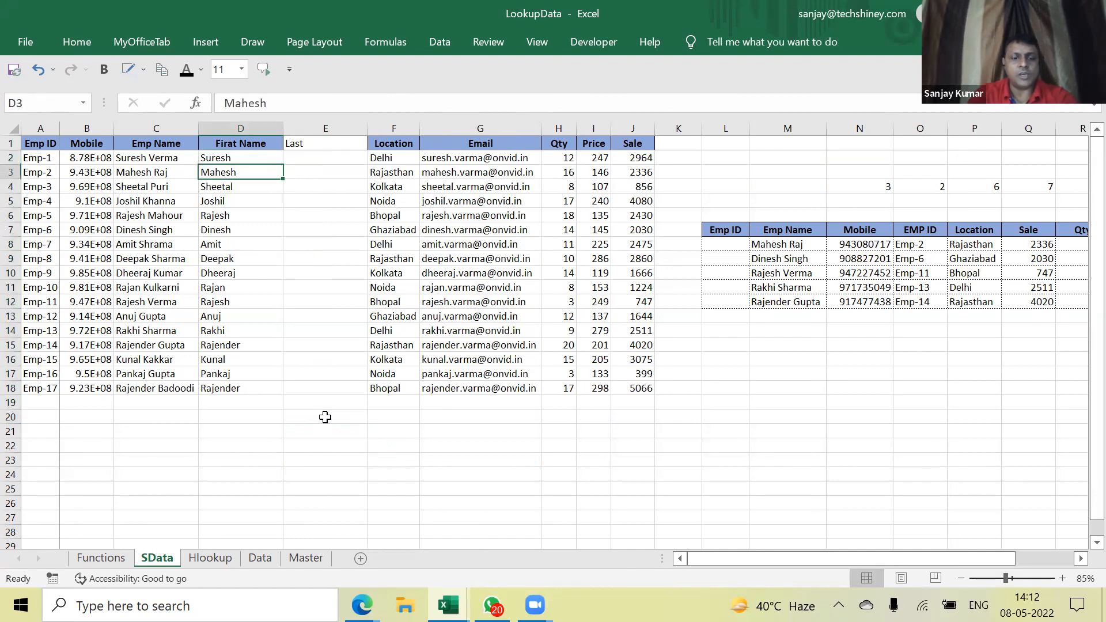
{"action": "key", "text": "ctrl+shift+Down"}
{"action": "key", "text": "Delete"}
Re-Flash-Fill the first names, then the surnames using Raj as the E3 example
{"action": "key", "text": "Up"}
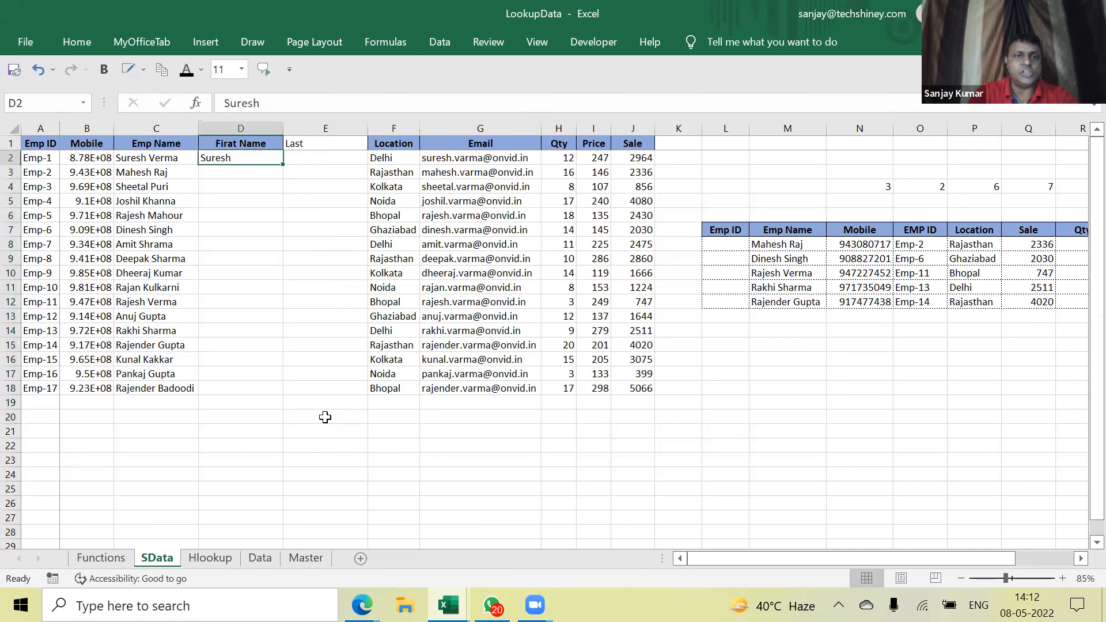
{"action": "key", "text": "Down"}
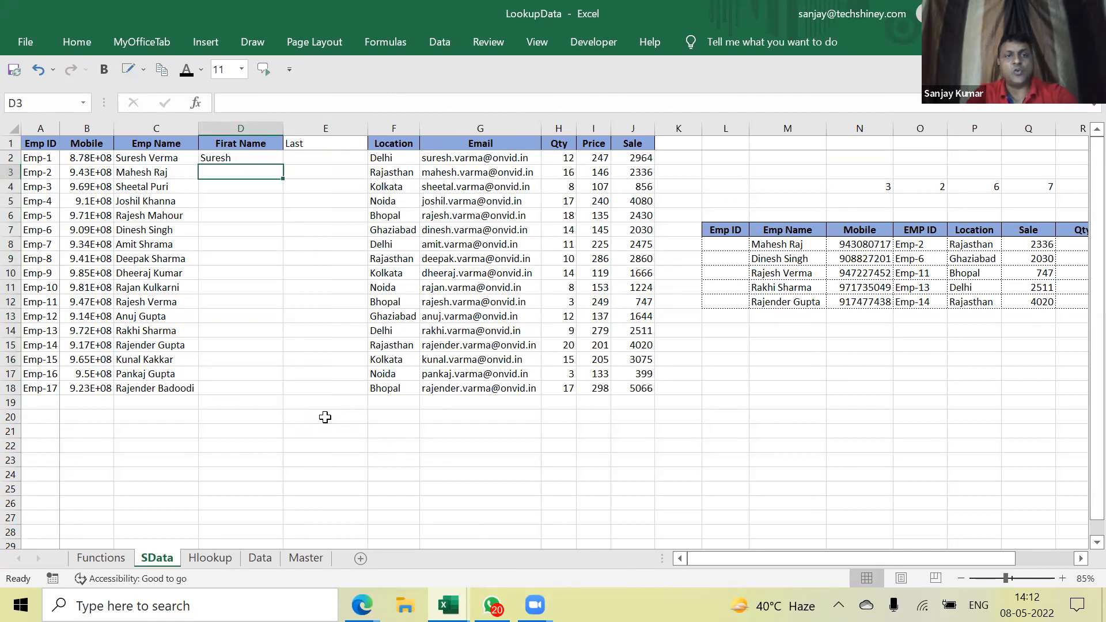
{"action": "key", "text": "ctrl+e"}
{"action": "key", "text": "Down"}
{"action": "key", "text": "Down"}
{"action": "key", "text": "Down"}
{"action": "key", "text": "Down"}
{"action": "key", "text": "Down"}
{"action": "key", "text": "Down"}
{"action": "key", "text": "Down"}
{"action": "key", "text": "Down"}
{"action": "key", "text": "Up"}
{"action": "key", "text": "Up"}
{"action": "key", "text": "Up"}
{"action": "key", "text": "Up"}
{"action": "key", "text": "Up"}
{"action": "key", "text": "Up"}
{"action": "key", "text": "Up"}
{"action": "key", "text": "Up"}
{"action": "key", "text": "Right"}
{"action": "type", "text": "Ra"}
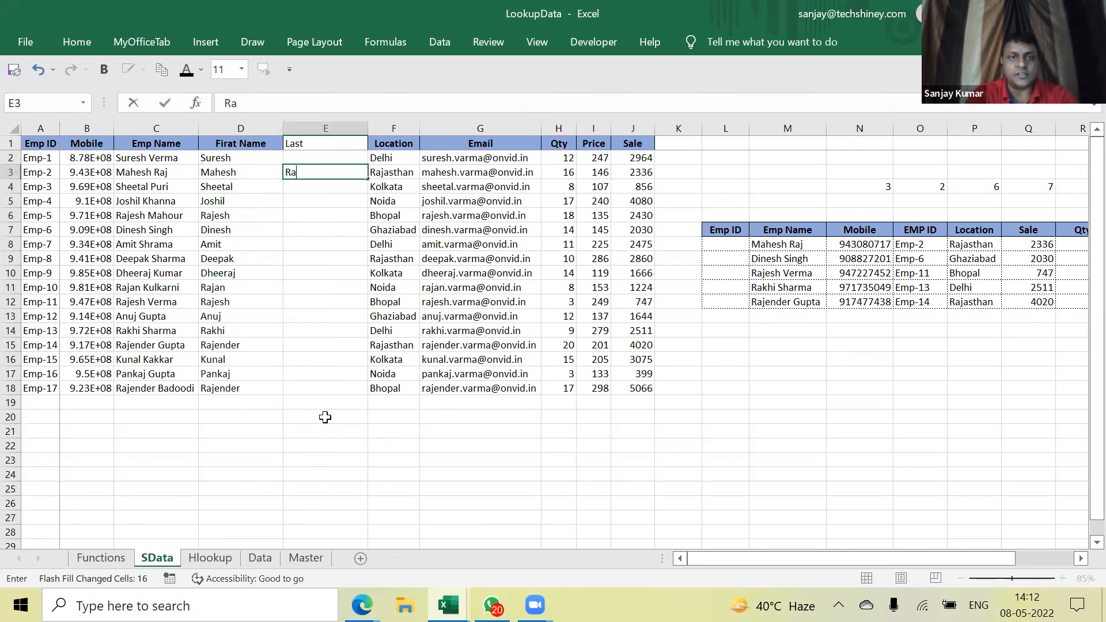
{"action": "type", "text": "j"}
{"action": "key", "text": "Return"}
{"action": "key", "text": "ctrl+e"}
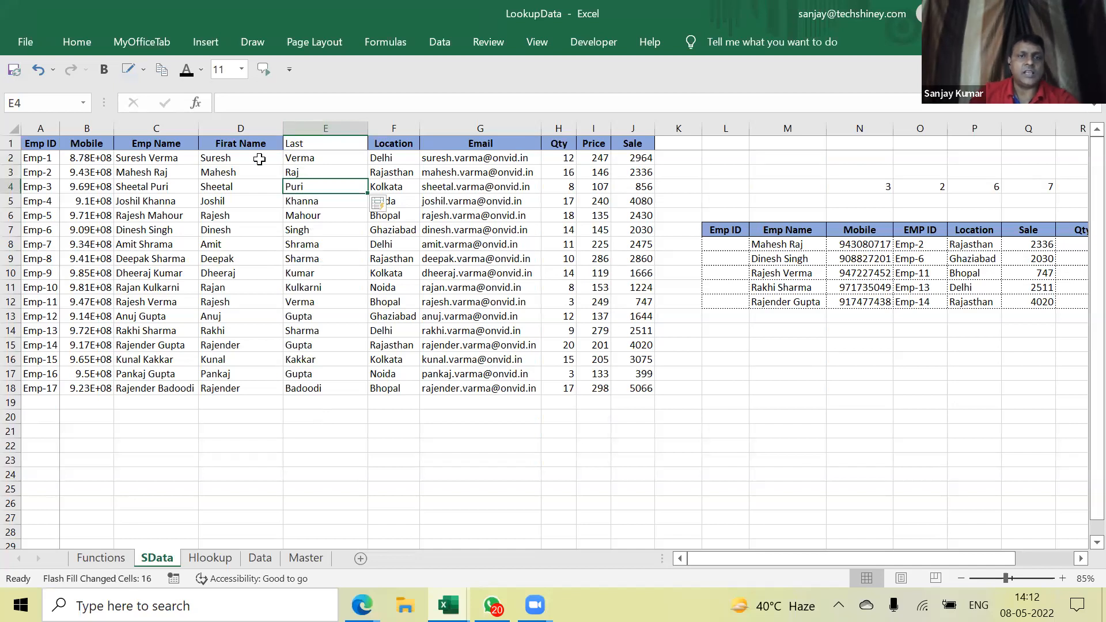
Delete columns D and E, the first-name and Last columns
{"action": "left_click", "coordinate": [256, 159]}
{"action": "left_click_drag", "start_coordinate": [161, 162], "coordinate": [317, 393]}
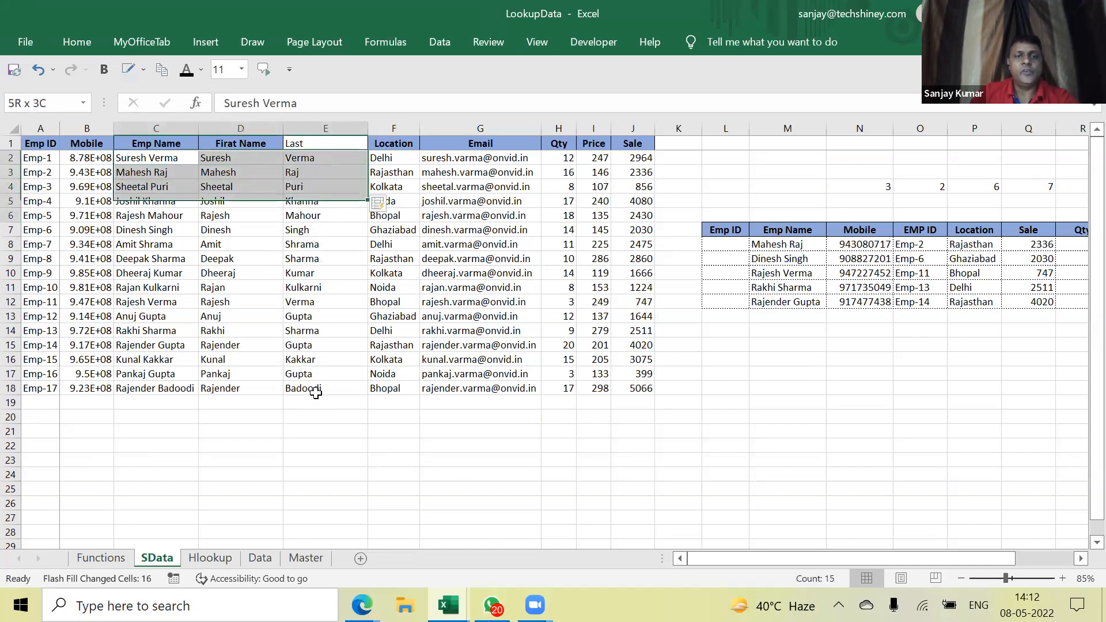
{"action": "left_click", "coordinate": [323, 210]}
{"action": "left_click_drag", "start_coordinate": [326, 128], "coordinate": [248, 130]}
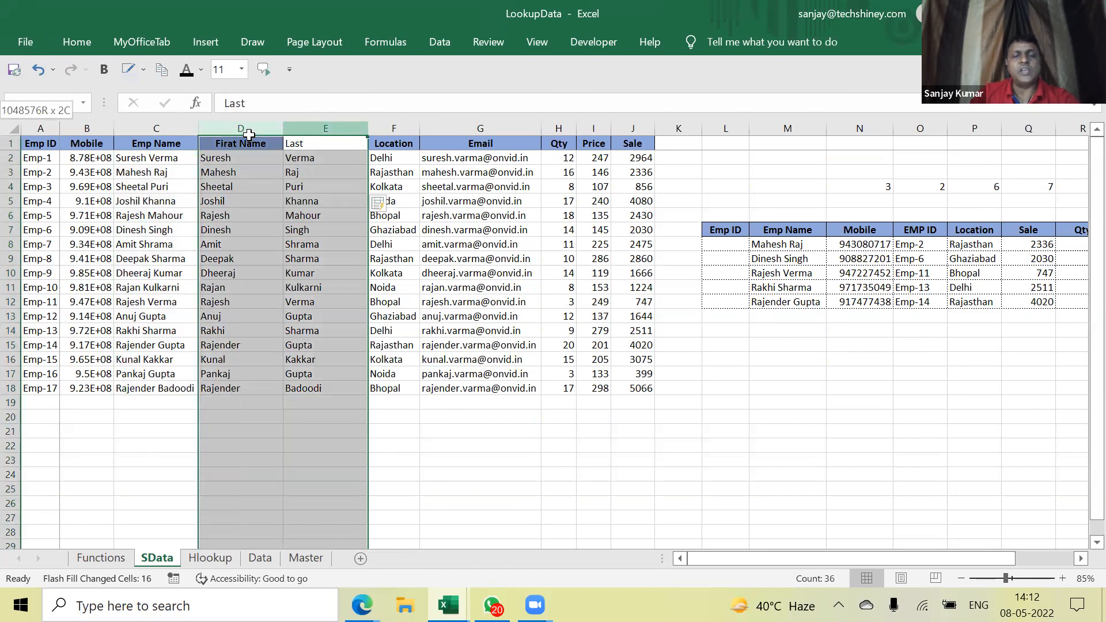
{"action": "right_click", "coordinate": [247, 133]}
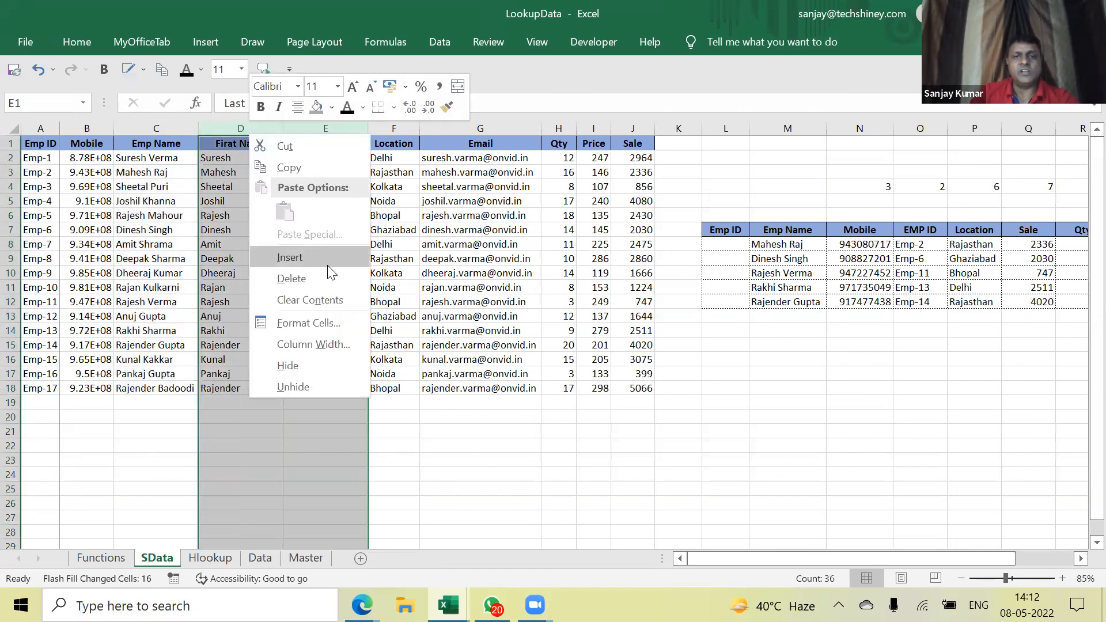
{"action": "left_click", "coordinate": [325, 278]}
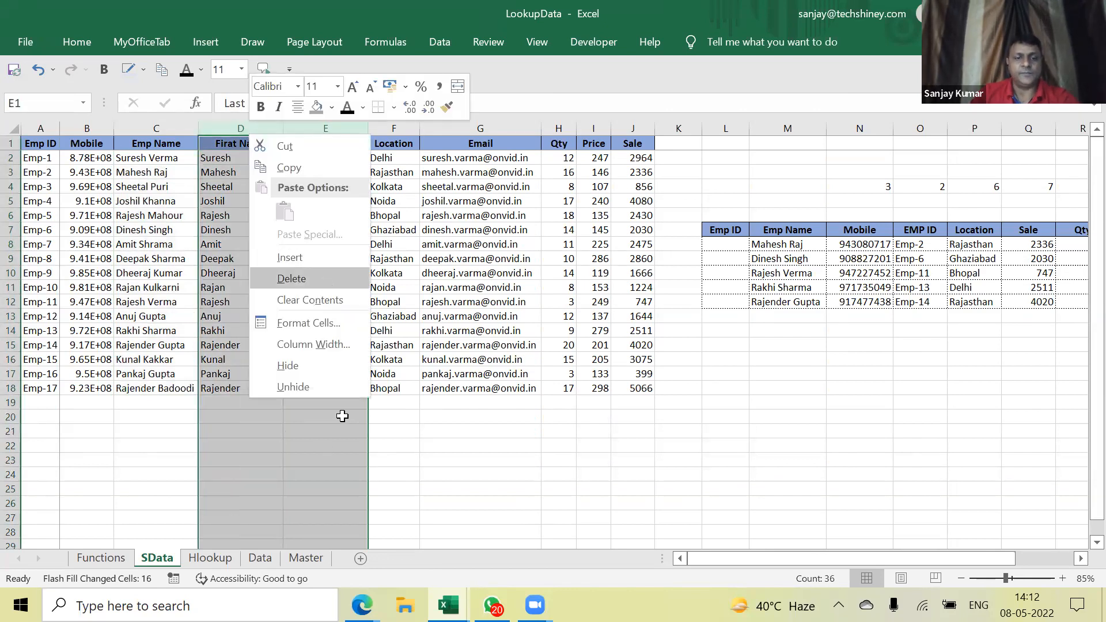
{"action": "left_click", "coordinate": [341, 416]}
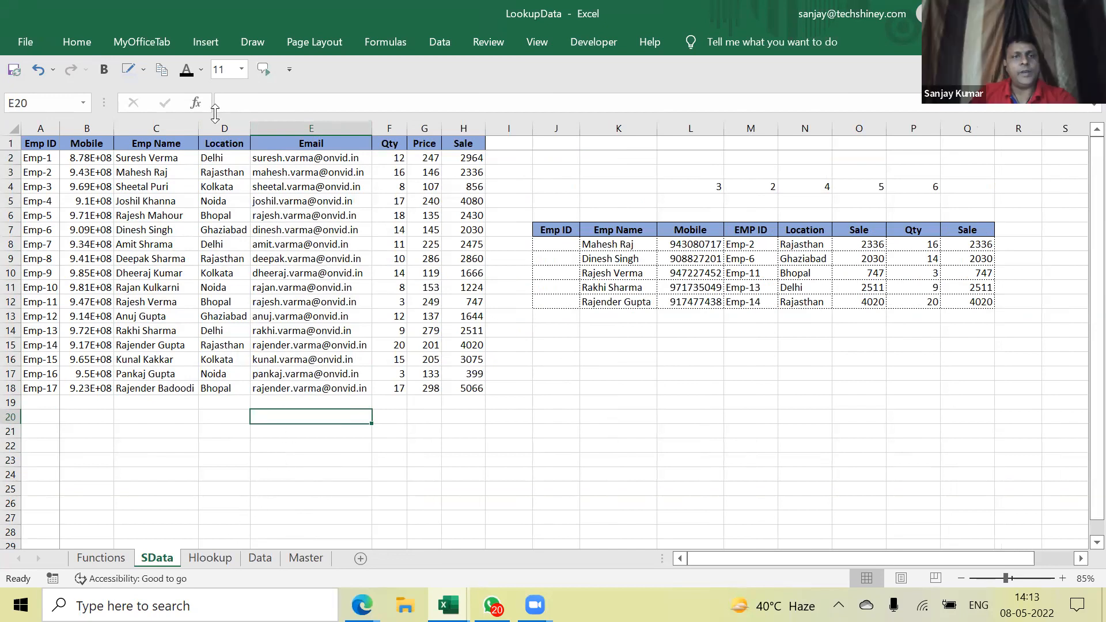
{"action": "left_click", "coordinate": [218, 139]}
{"action": "left_click", "coordinate": [219, 127]}
{"action": "right_click", "coordinate": [222, 136]}
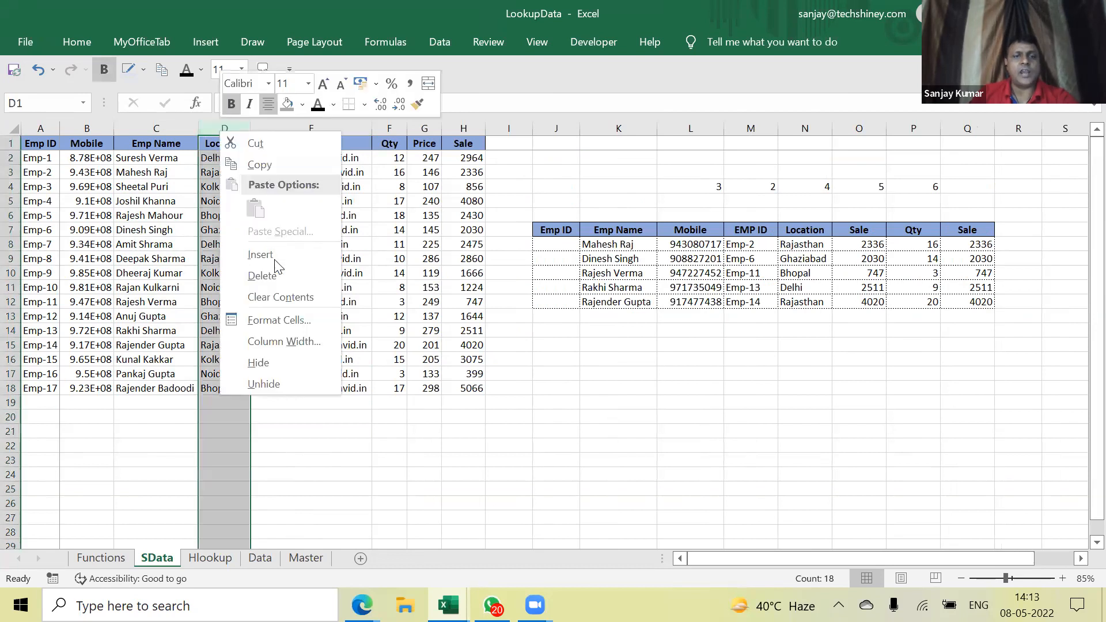
{"action": "left_click", "coordinate": [275, 253]}
{"action": "key", "text": "Down"}
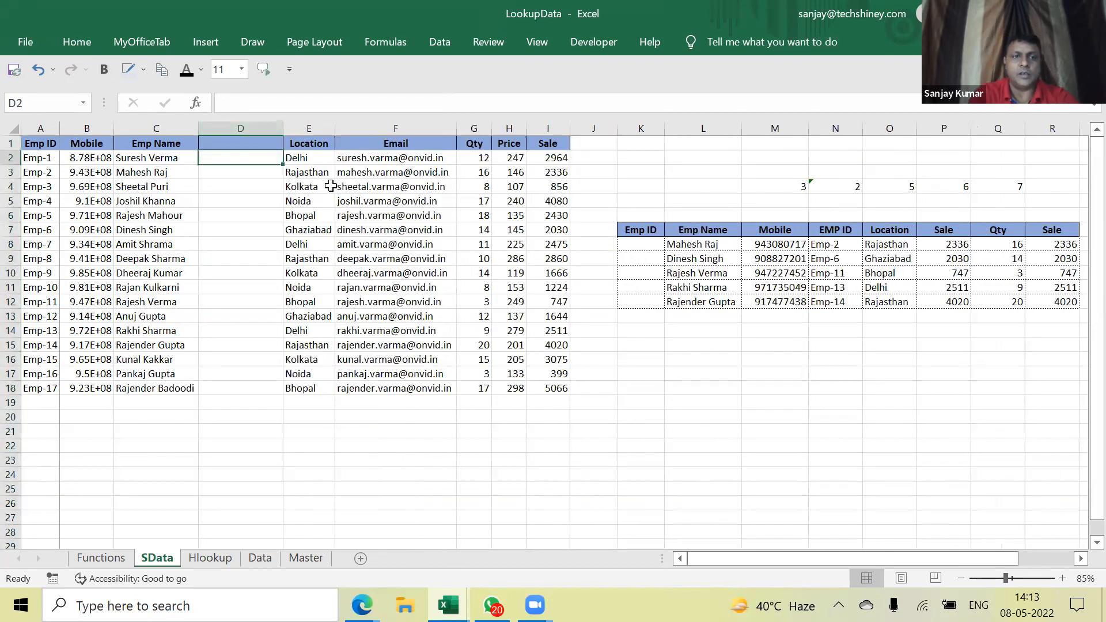
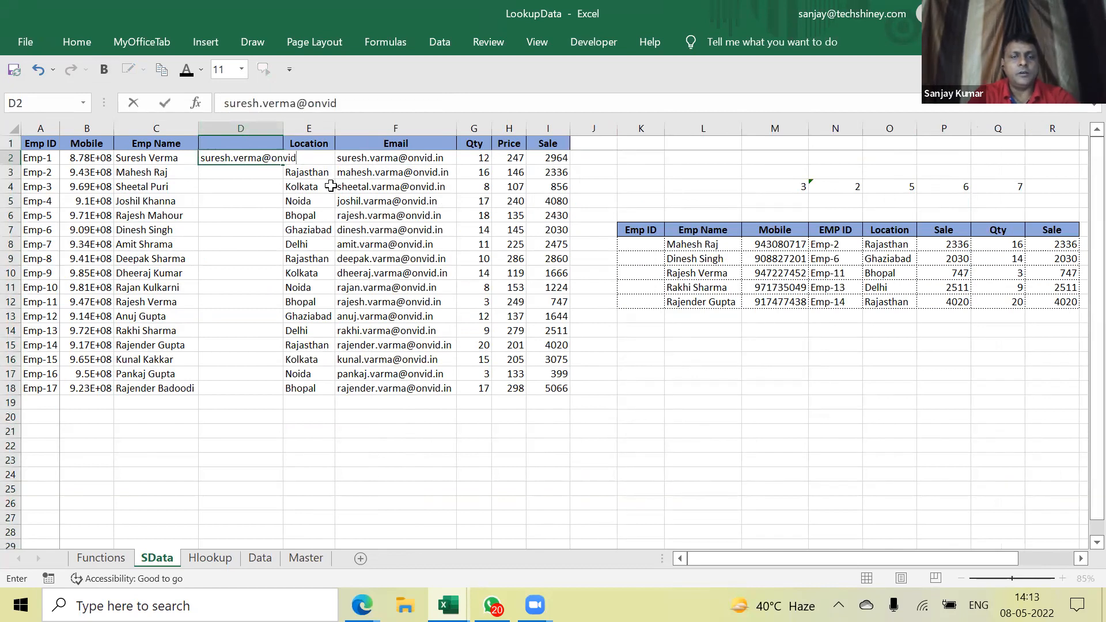
{"action": "key", "text": "Return"}
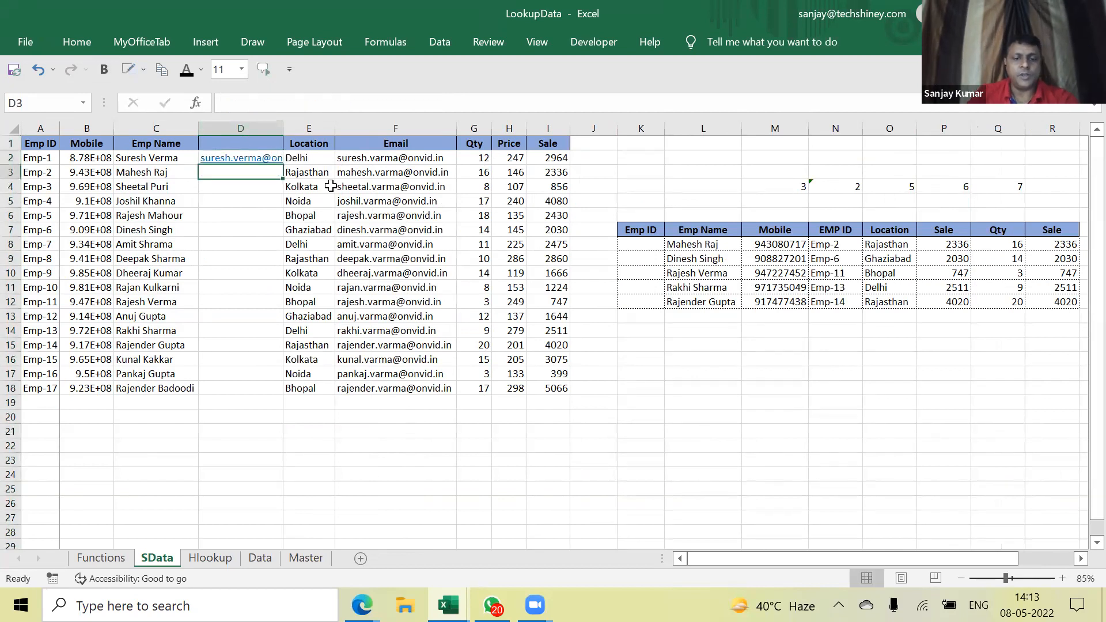
{"action": "key", "text": "ctrl+e"}
{"action": "left_click_drag", "start_coordinate": [284, 129], "coordinate": [436, 144]}
{"action": "left_click", "coordinate": [357, 479]}
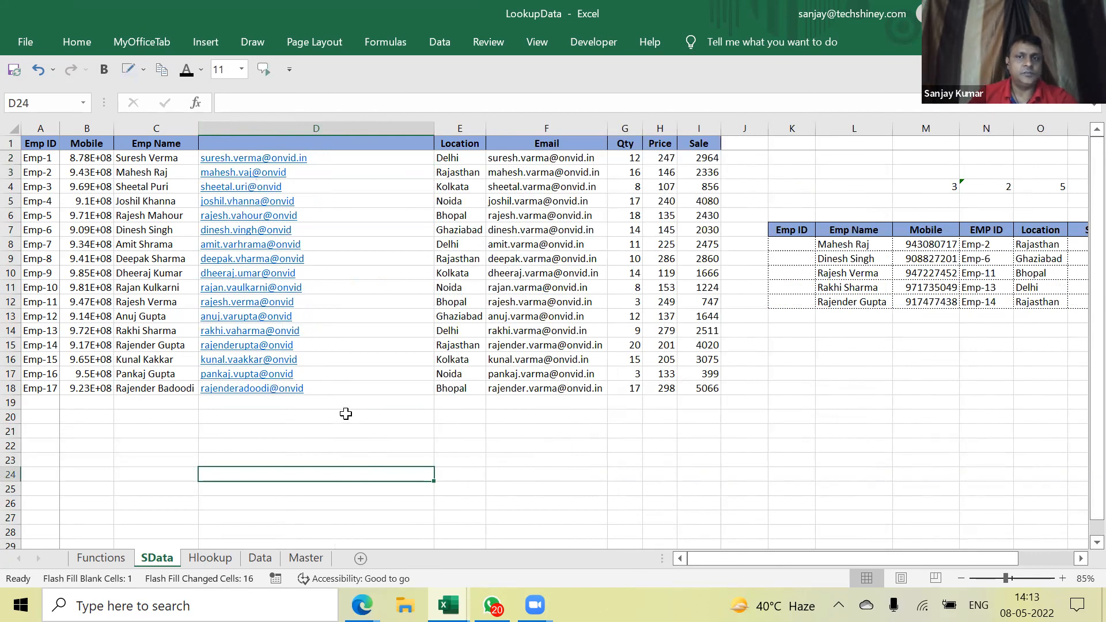
{"action": "left_click", "coordinate": [365, 128]}
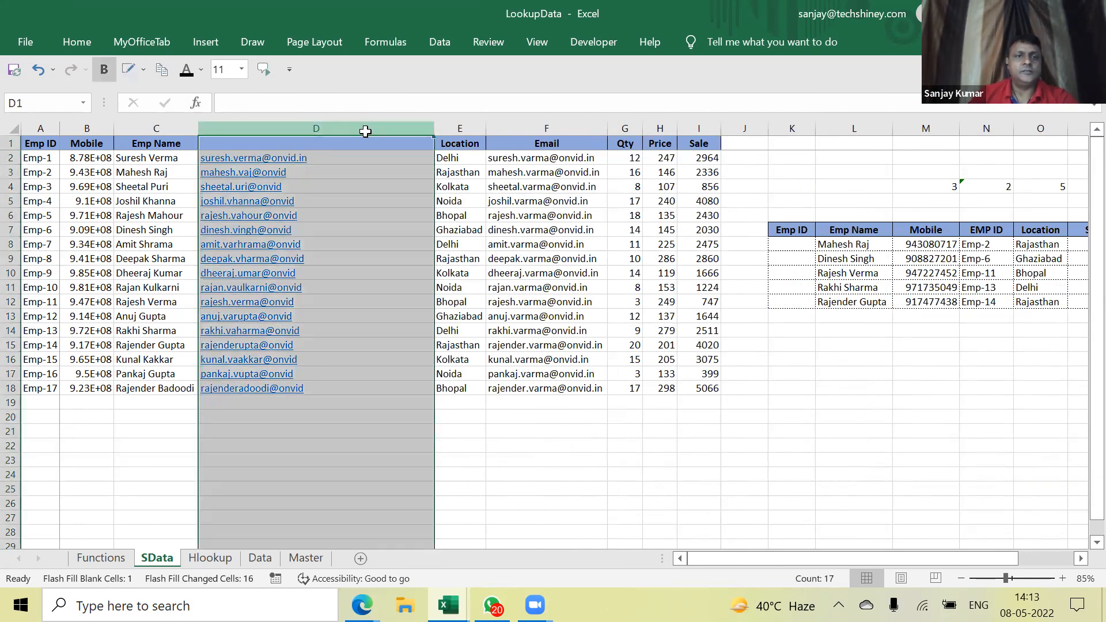
{"action": "key", "text": "Delete"}
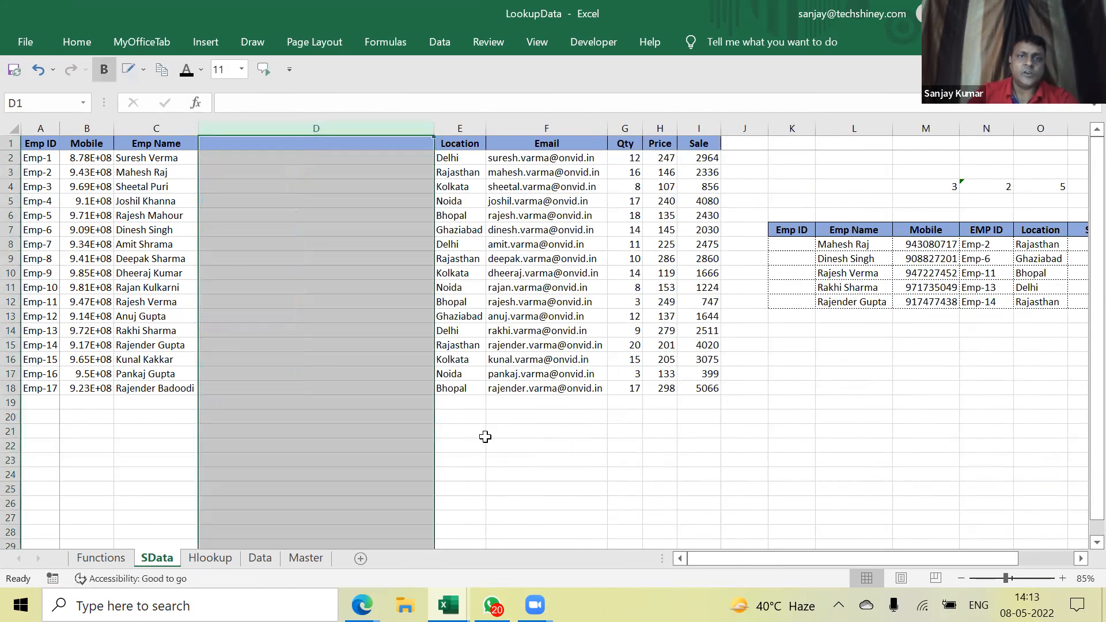
{"action": "right_click", "coordinate": [290, 134]}
{"action": "left_click", "coordinate": [336, 283]}
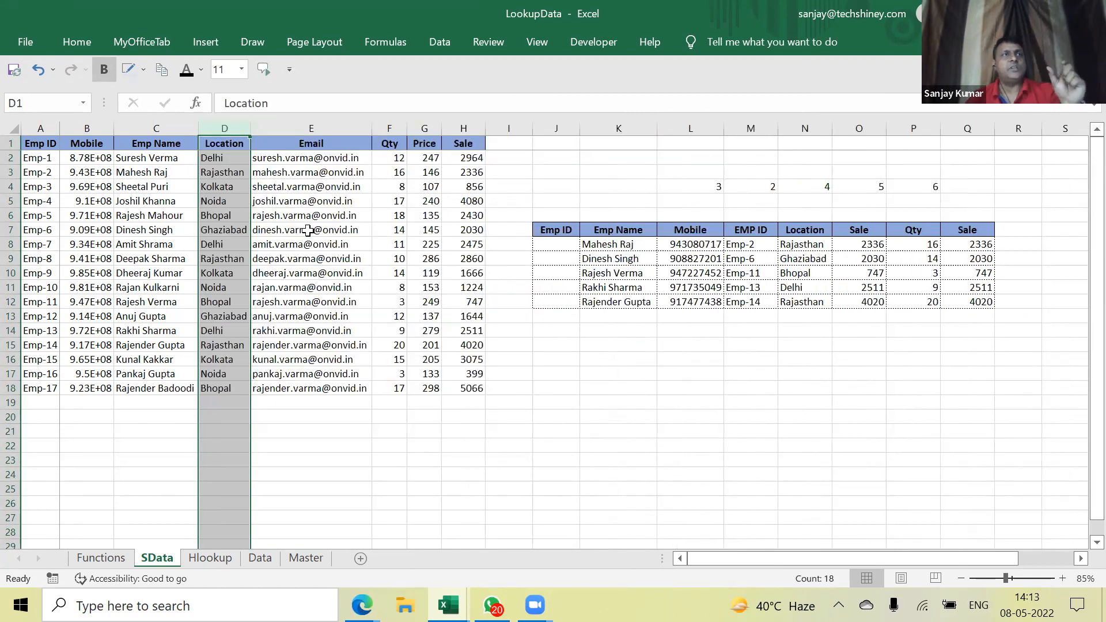
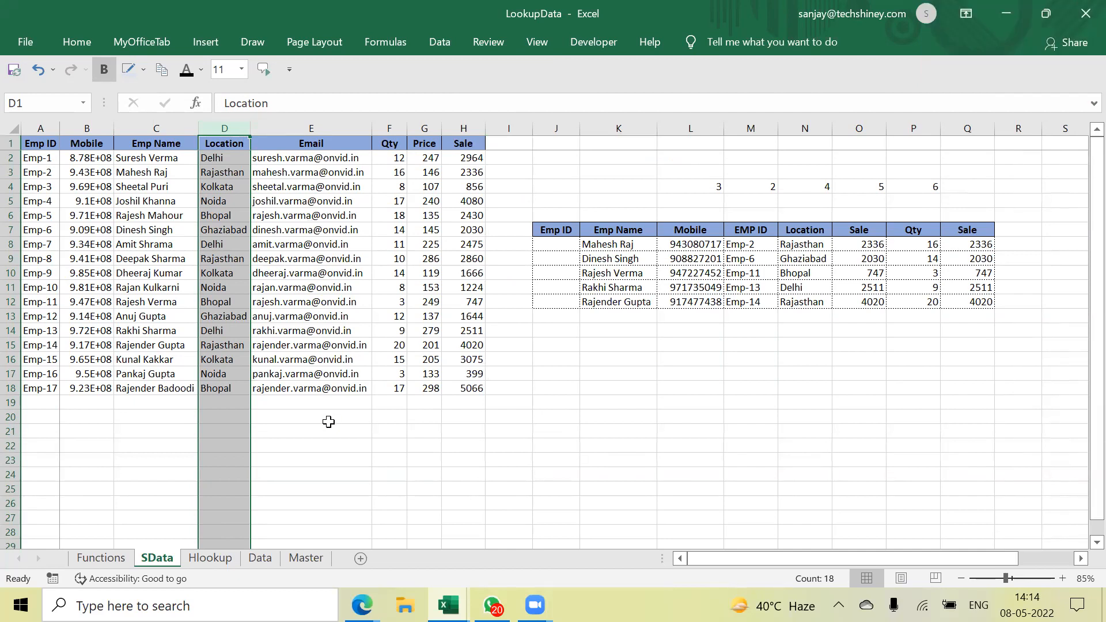
Enter sample strings containing HR011 and HR012 in J20 and J21
{"action": "left_click", "coordinate": [570, 414]}
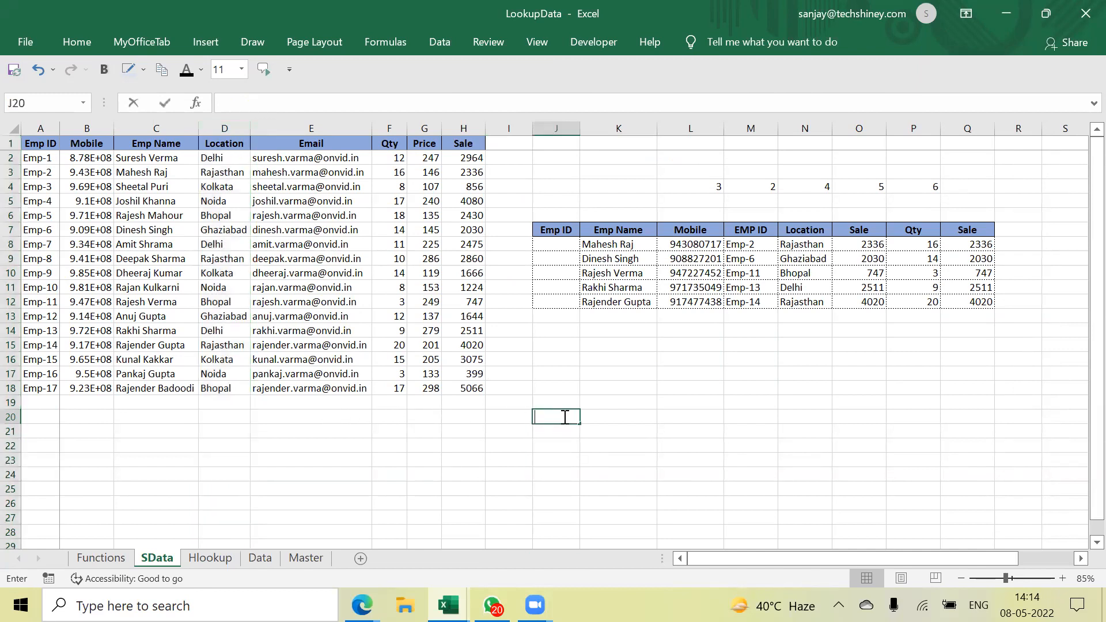
{"action": "type", "text": "klklfd   HR"}
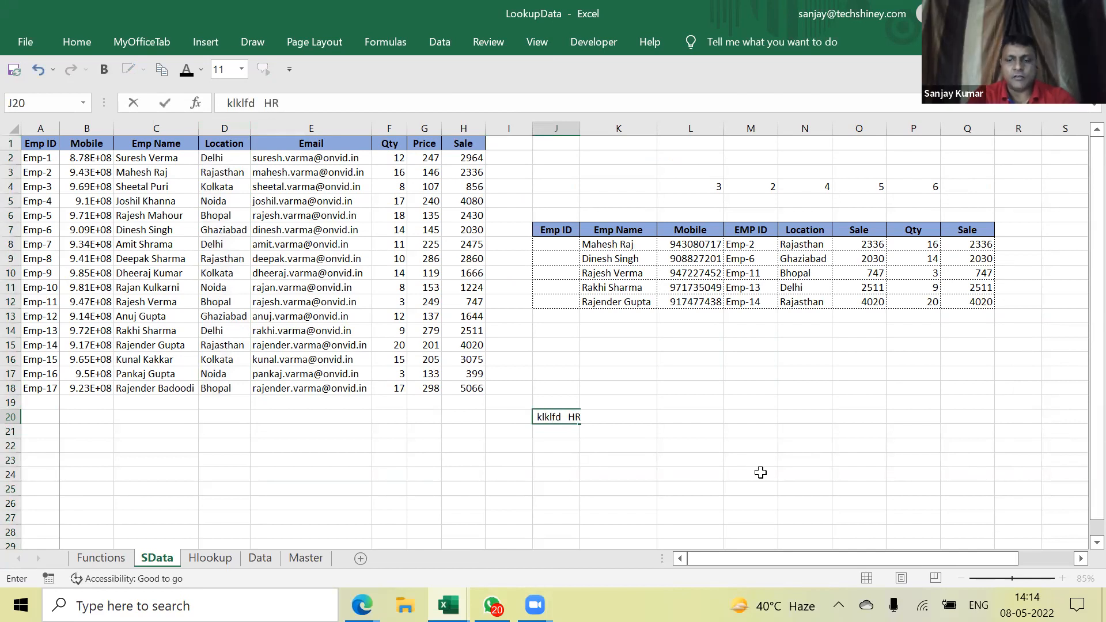
{"action": "type", "text": "011"}
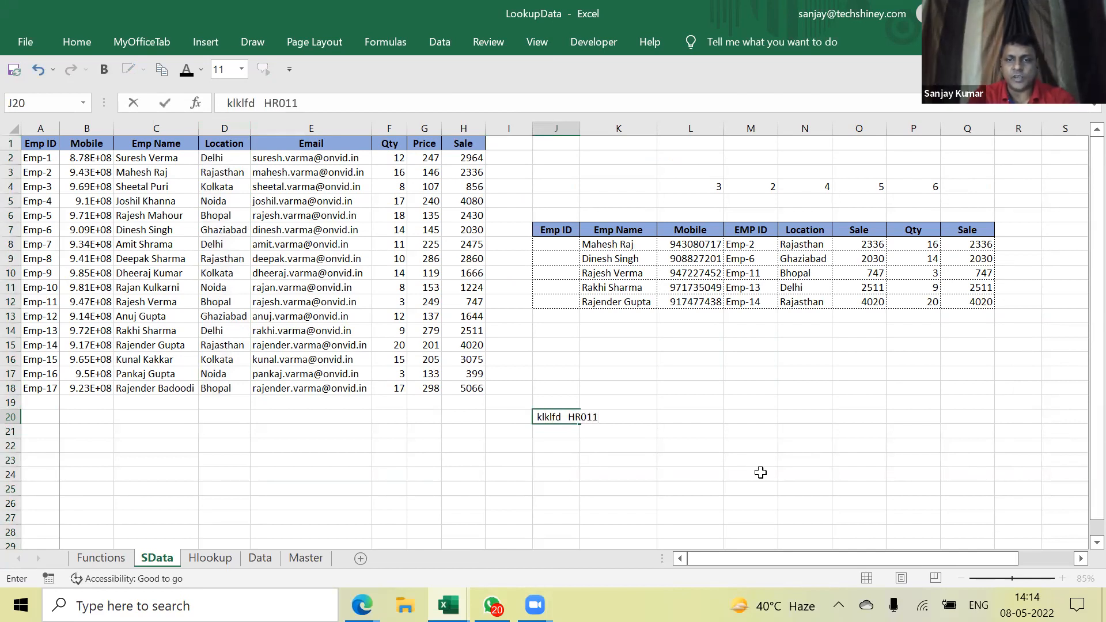
{"action": "type", "text": " hfklsdfjlksdjf"}
{"action": "key", "text": "Return"}
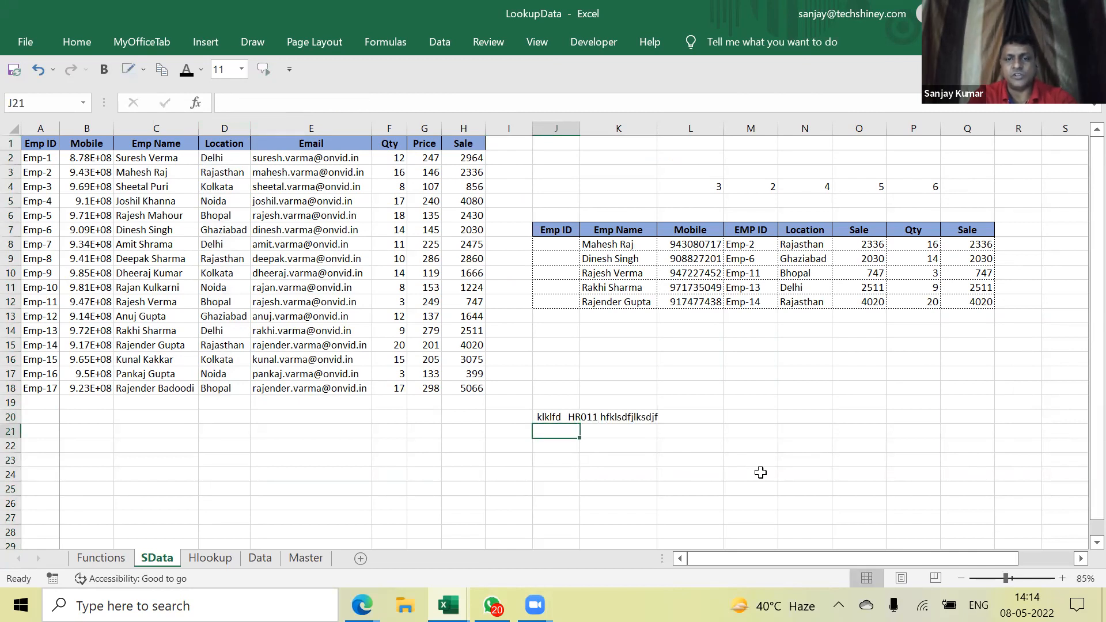
{"action": "type", "text": "kljkljkl"}
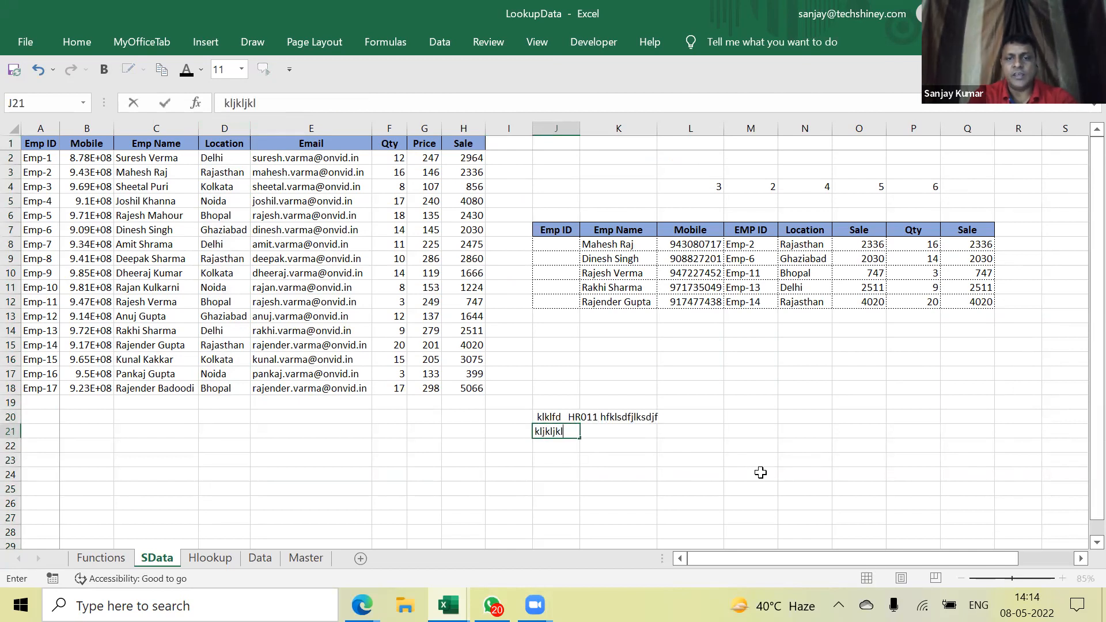
{"action": "type", "text": " HR0"}
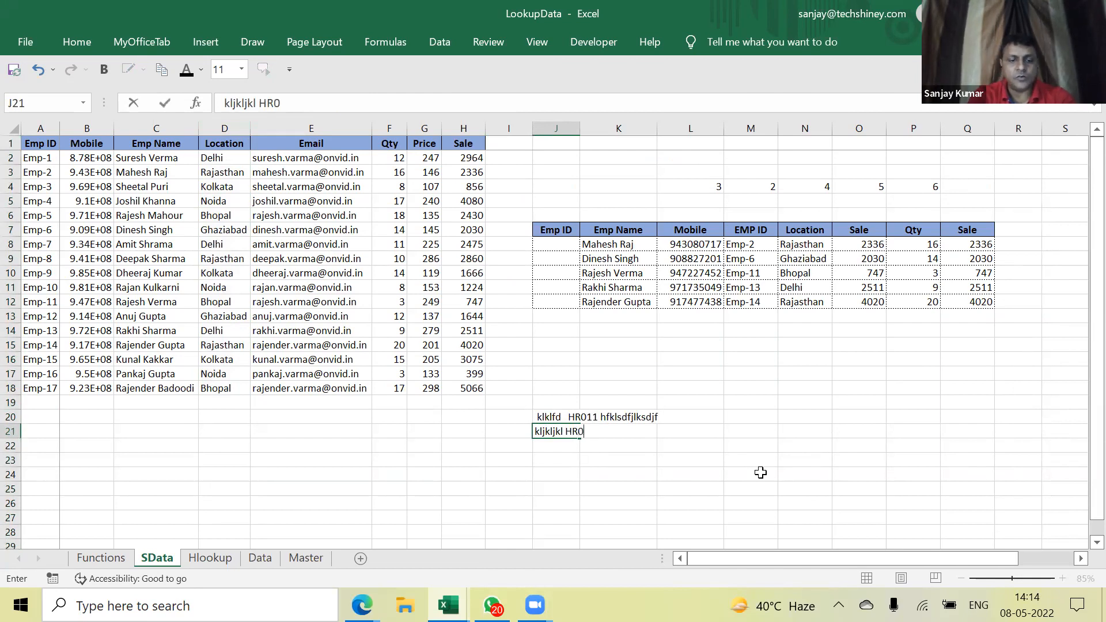
{"action": "key", "text": "Return"}
{"action": "key", "text": "Up"}
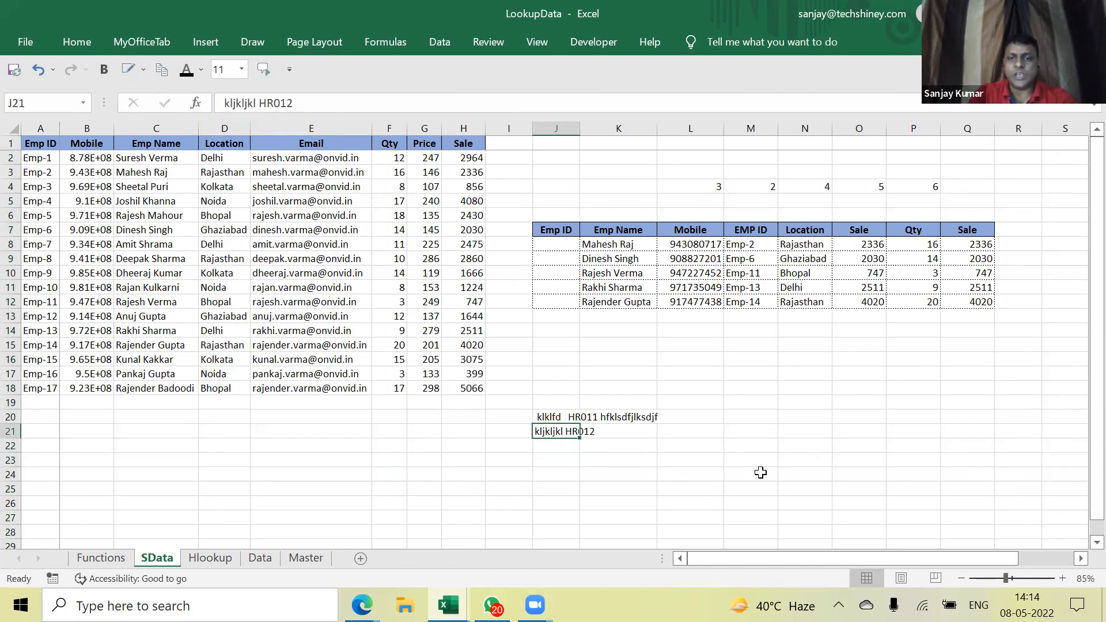
{"action": "left_click", "coordinate": [344, 101]}
{"action": "type", "text": "jhkjsdhf"}
{"action": "key", "text": "Return"}
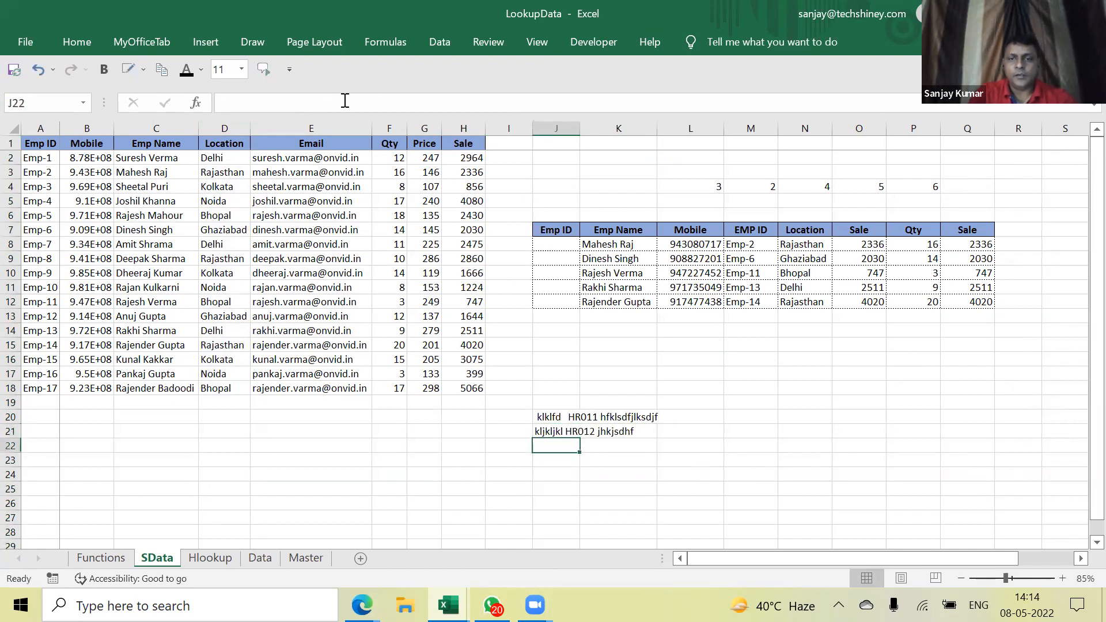
Type HR011 in K20 as the example and Flash Fill HR012 into K21
{"action": "key", "text": "Up"}
{"action": "key", "text": "Right"}
{"action": "key", "text": "Up"}
{"action": "key", "text": "Right"}
{"action": "key", "text": "Left"}
{"action": "key", "text": "Left"}
{"action": "key", "text": "Right"}
{"action": "type", "text": "H"}
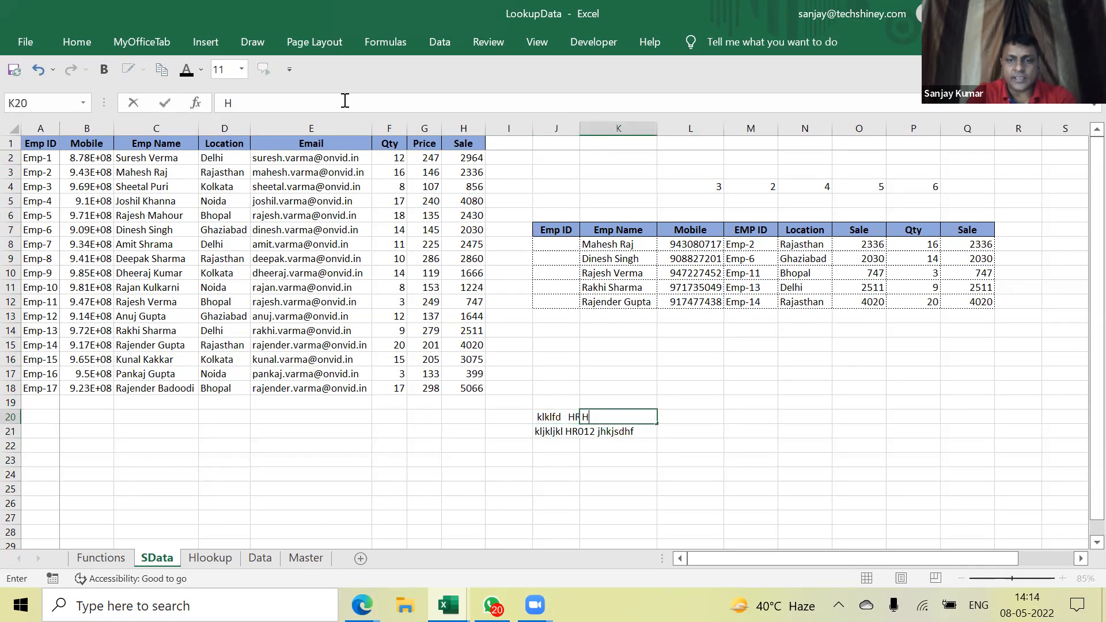
{"action": "type", "text": "R011"}
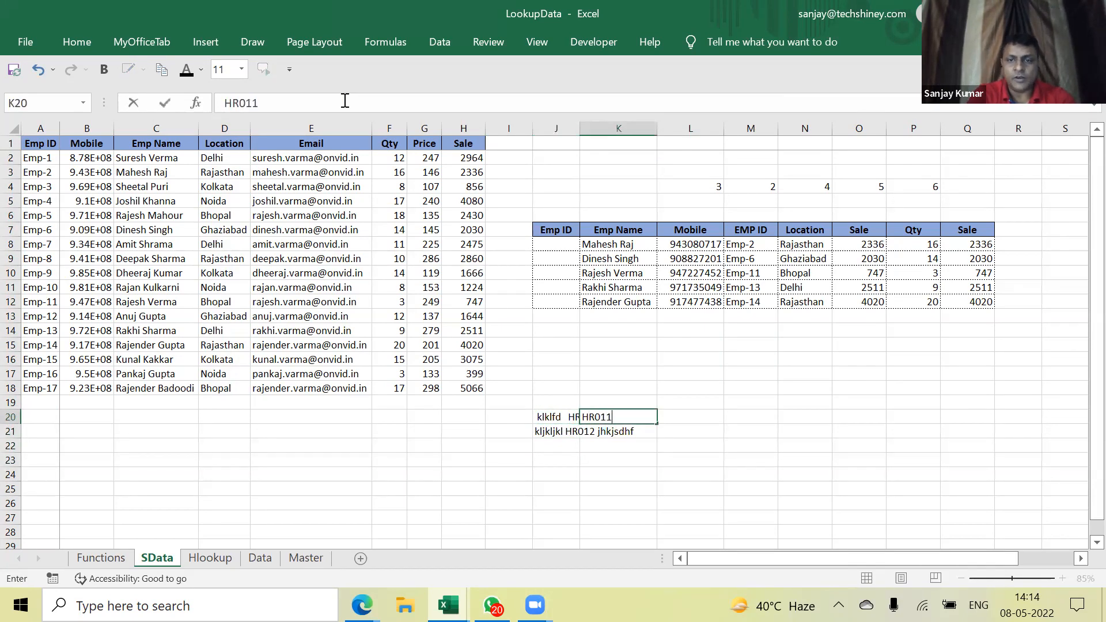
{"action": "key", "text": "Return"}
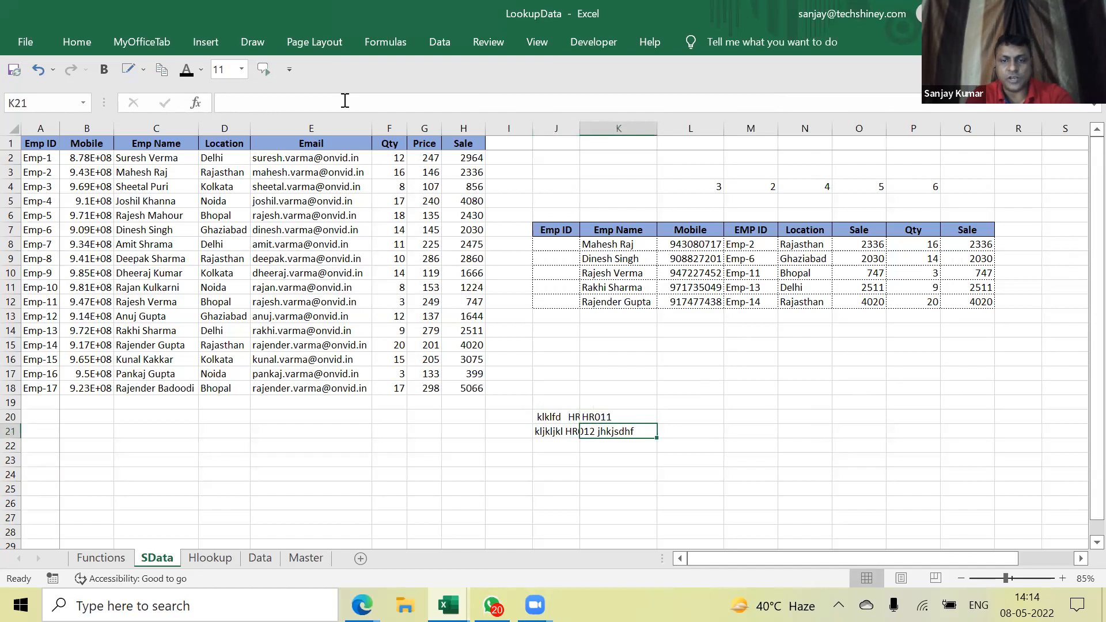
{"action": "key", "text": "ctrl+e"}
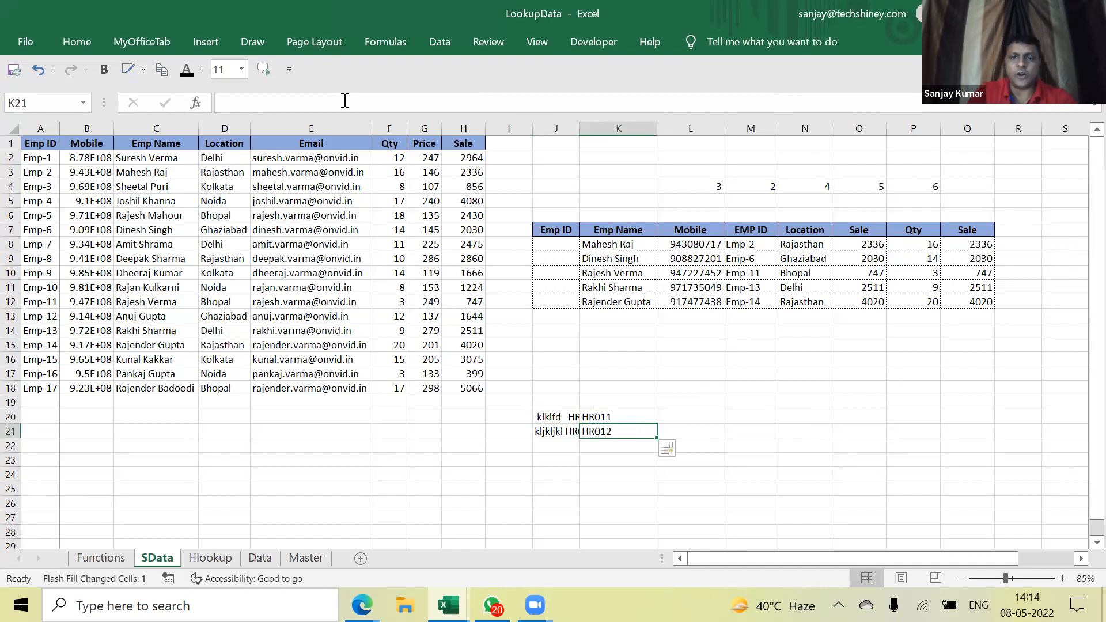
AutoFit column J and fill the sample text down to row 27
{"action": "double_click", "coordinate": [580, 129]}
{"action": "left_click", "coordinate": [603, 433]}
{"action": "left_click_drag", "start_coordinate": [608, 417], "coordinate": [657, 521]}
{"action": "left_click", "coordinate": [691, 447]}
{"action": "left_click", "coordinate": [692, 434]}
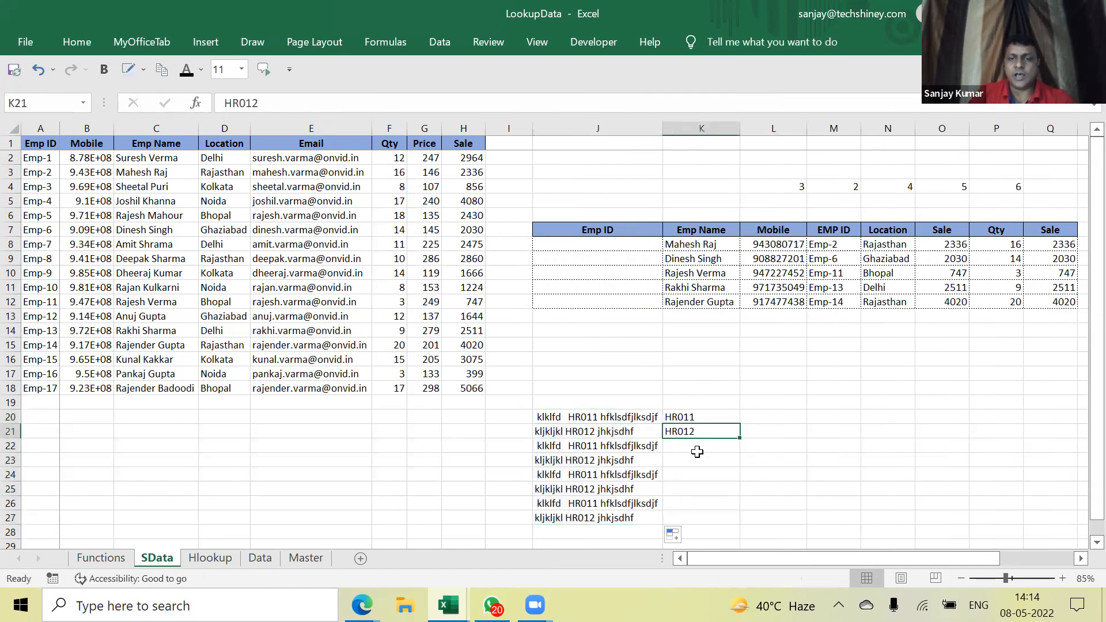
{"action": "left_click", "coordinate": [714, 450]}
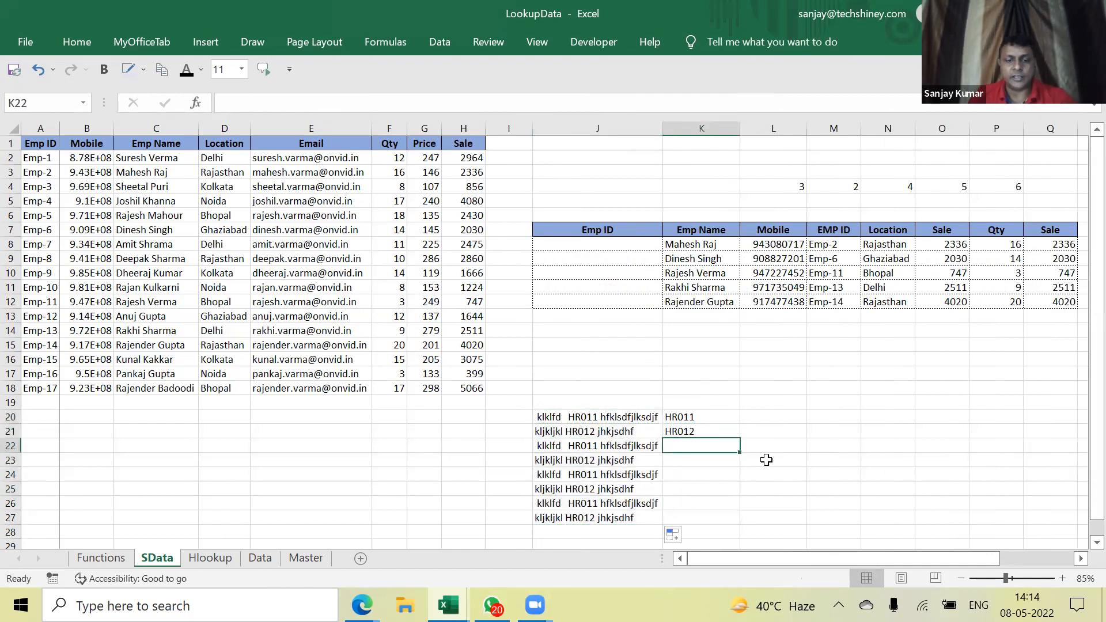
Change J24's code to HR014 and Flash Fill the HR codes into column K
{"action": "double_click", "coordinate": [594, 475]}
{"action": "key", "text": "Delete"}
{"action": "type", "text": "4"}
{"action": "key", "text": "Return"}
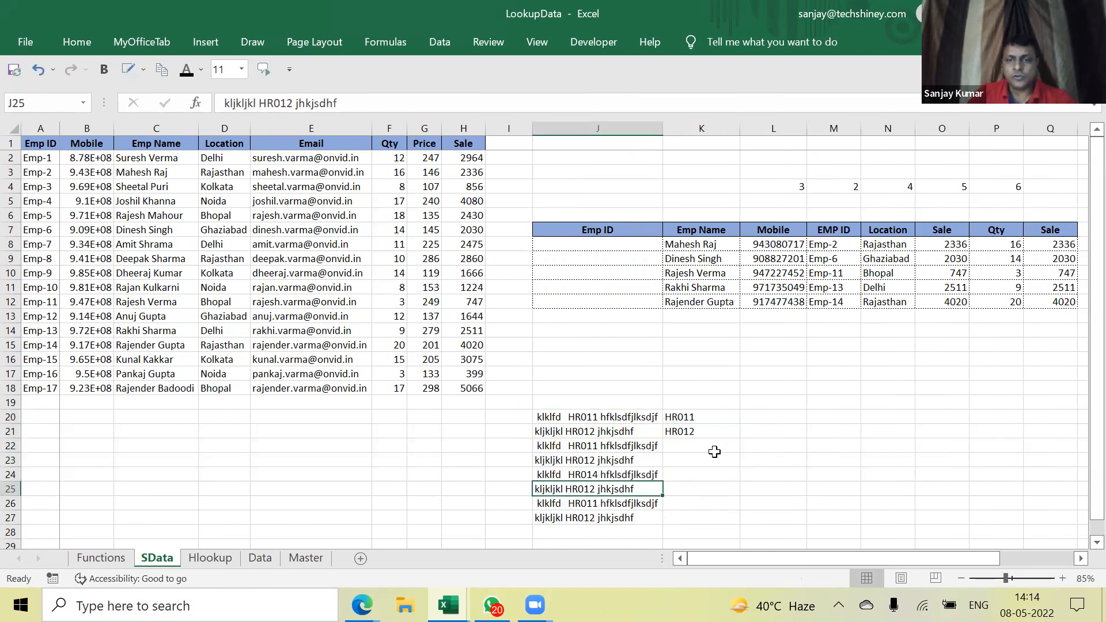
{"action": "left_click", "coordinate": [716, 447]}
{"action": "key", "text": "ctrl+e"}
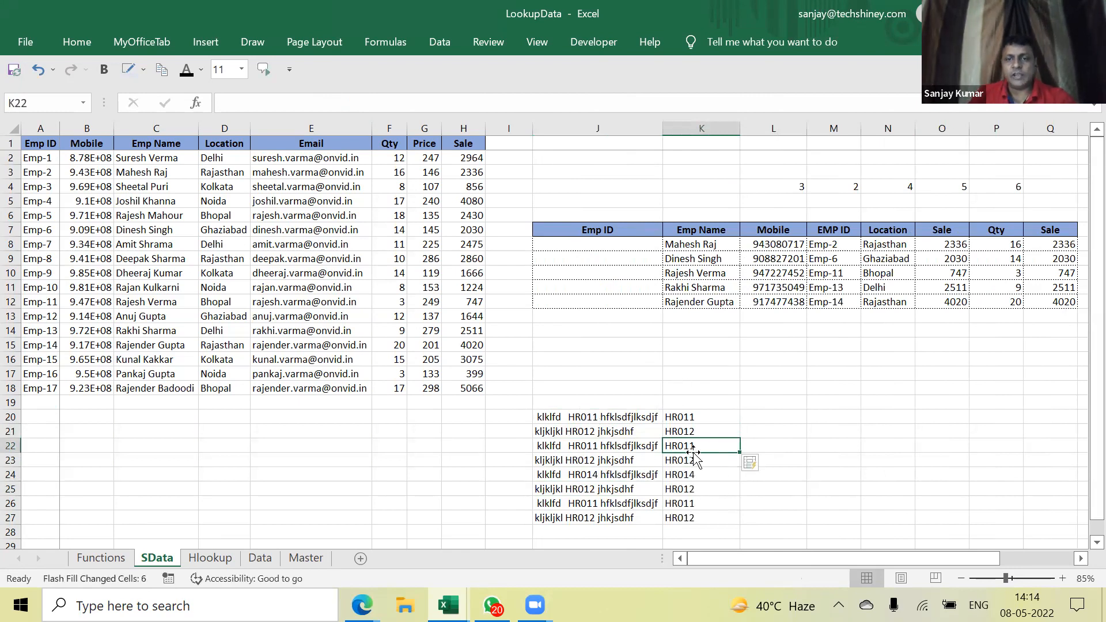
Review the extracted codes, then clear the entire J20:K27 demo block
{"action": "left_click_drag", "start_coordinate": [689, 417], "coordinate": [691, 519]}
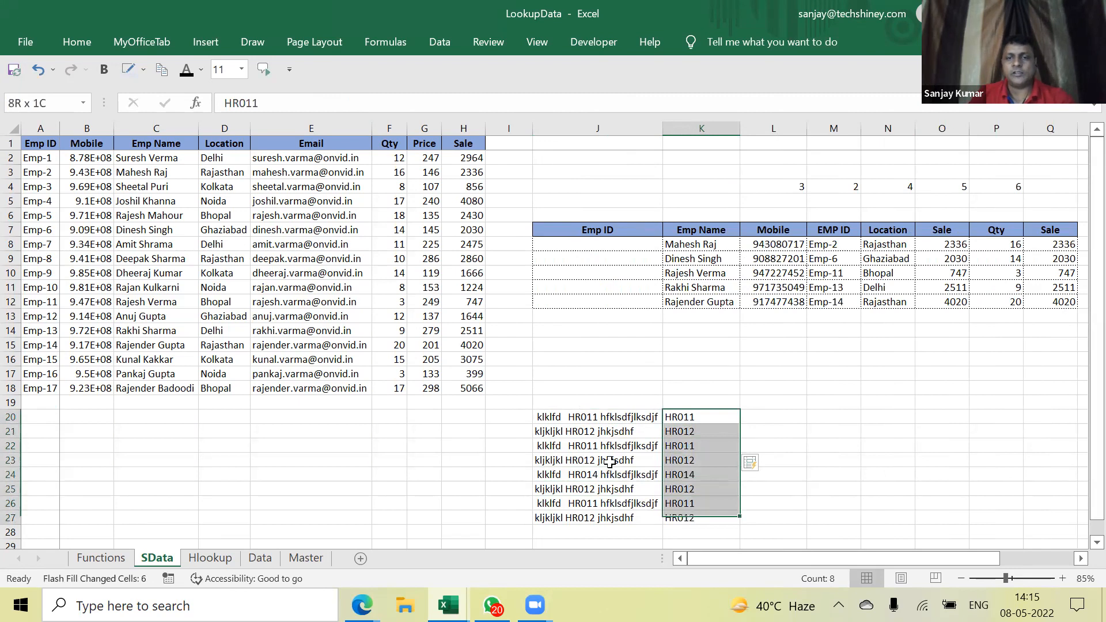
{"action": "left_click", "coordinate": [568, 416]}
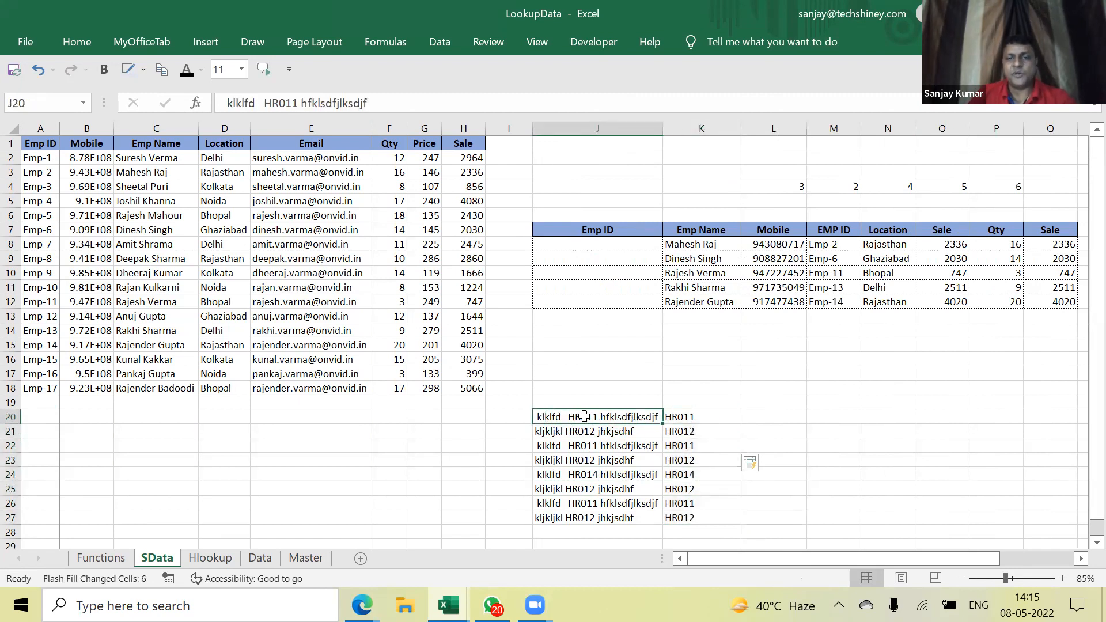
{"action": "left_click_drag", "start_coordinate": [681, 416], "coordinate": [691, 519]}
{"action": "left_click_drag", "start_coordinate": [580, 423], "coordinate": [687, 473]}
{"action": "left_click", "coordinate": [612, 423]}
{"action": "key", "text": "ctrl+Down"}
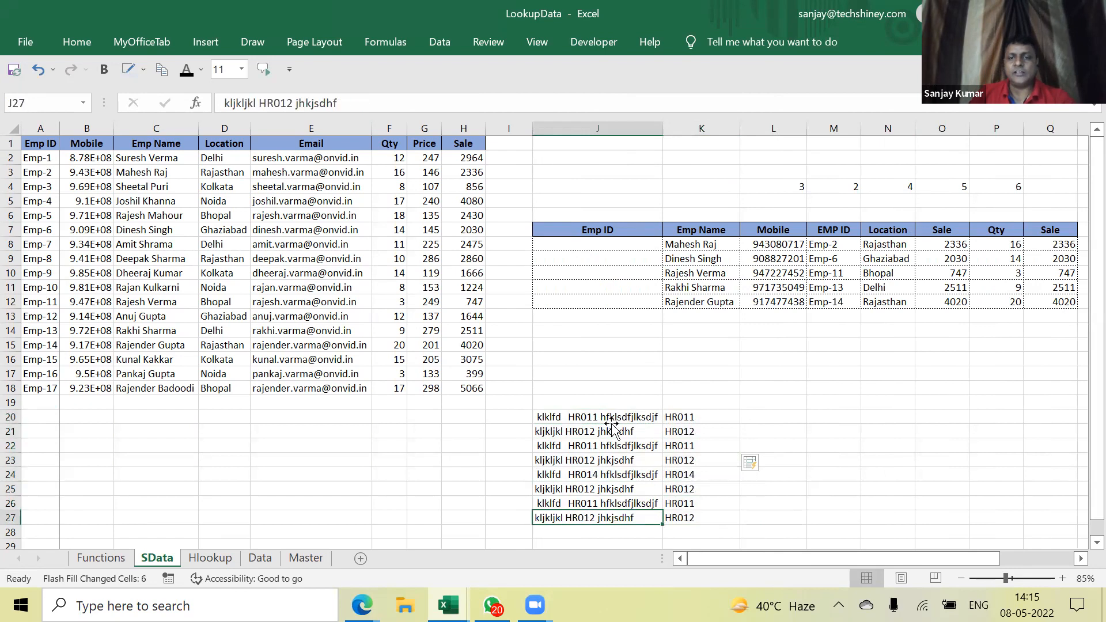
{"action": "double_click", "coordinate": [601, 419]}
{"action": "left_click_drag", "start_coordinate": [600, 418], "coordinate": [563, 419]}
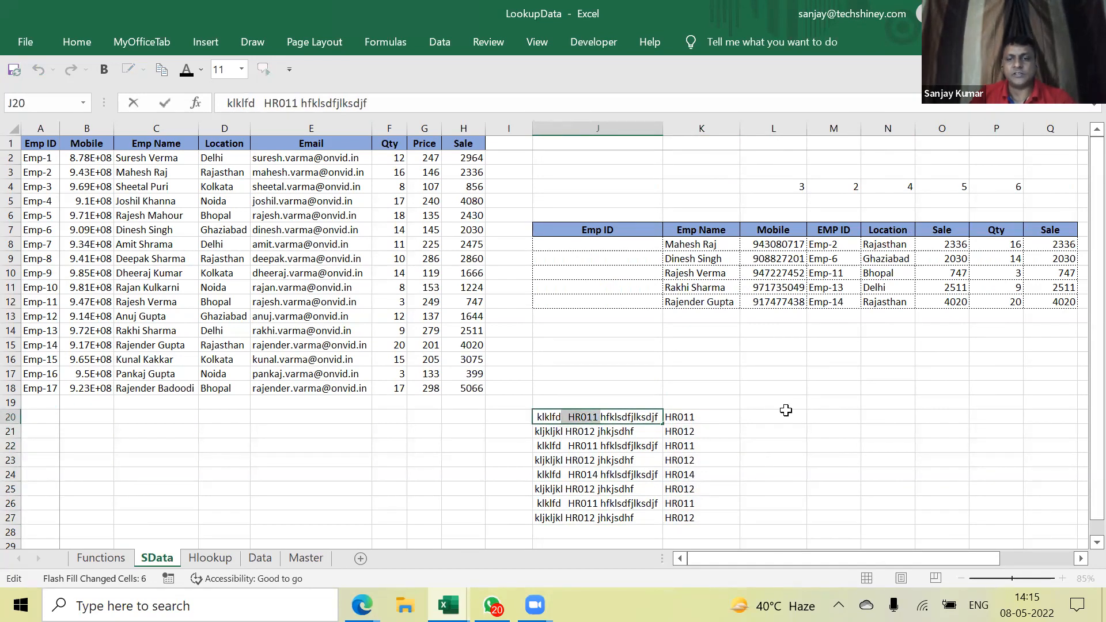
{"action": "left_click", "coordinate": [749, 415]}
{"action": "left_click_drag", "start_coordinate": [610, 416], "coordinate": [717, 527]}
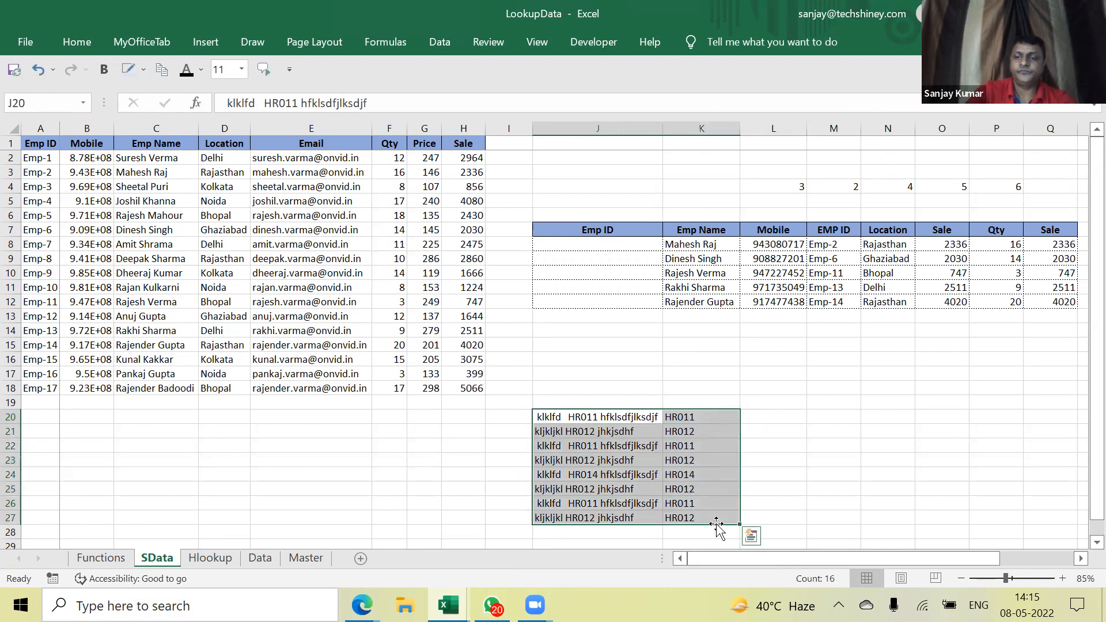
{"action": "key", "text": "Delete"}
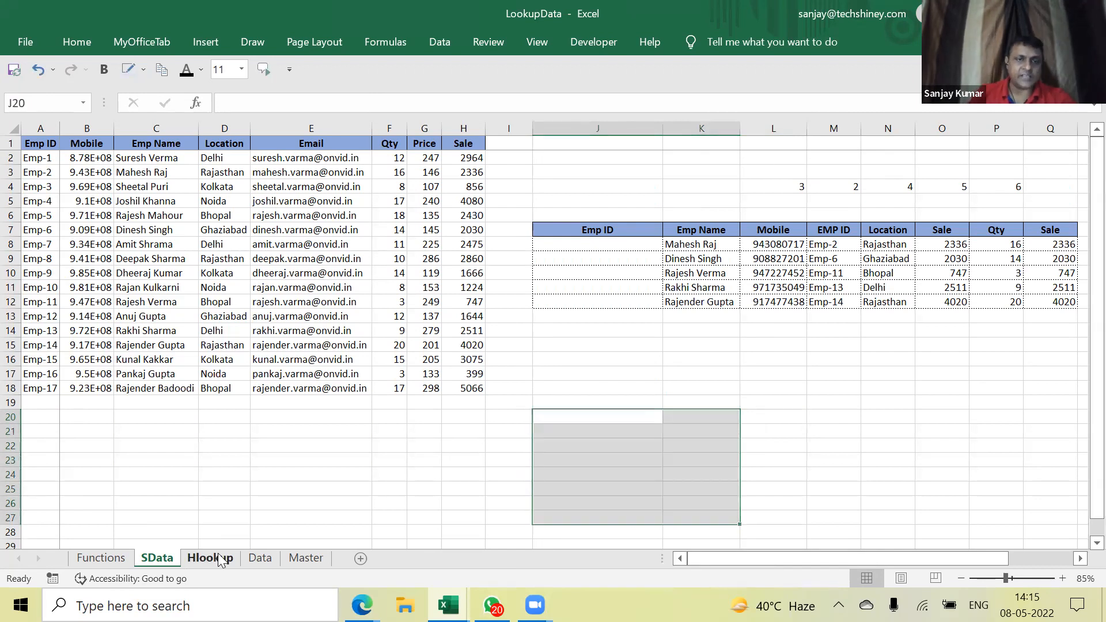
{"action": "key", "text": "ctrl+Page_Down"}
Select and copy SData's header plus first seven employee rows, A1:H8
{"action": "left_click", "coordinate": [764, 315]}
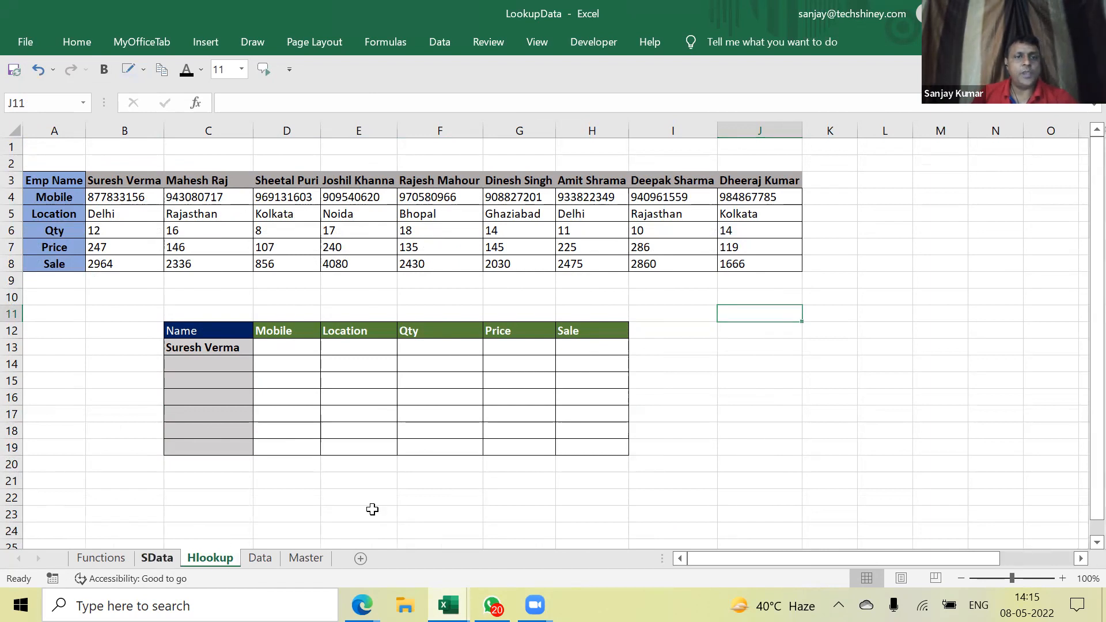
{"action": "key", "text": "ctrl+Page_Up"}
{"action": "left_click", "coordinate": [33, 144]}
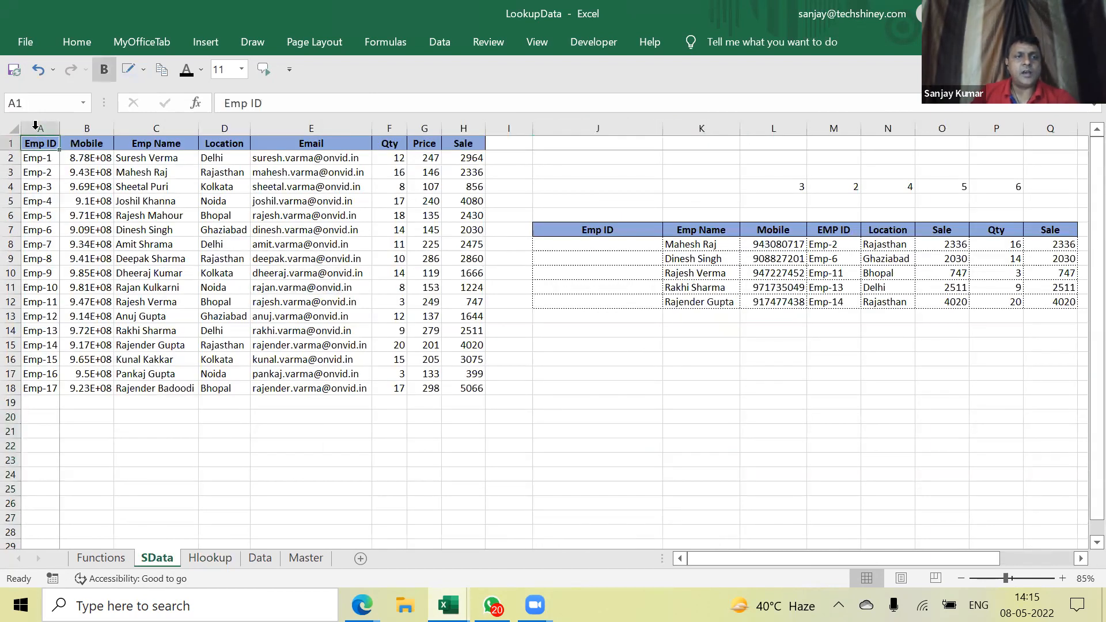
{"action": "left_click", "coordinate": [35, 126]}
{"action": "left_click", "coordinate": [84, 128]}
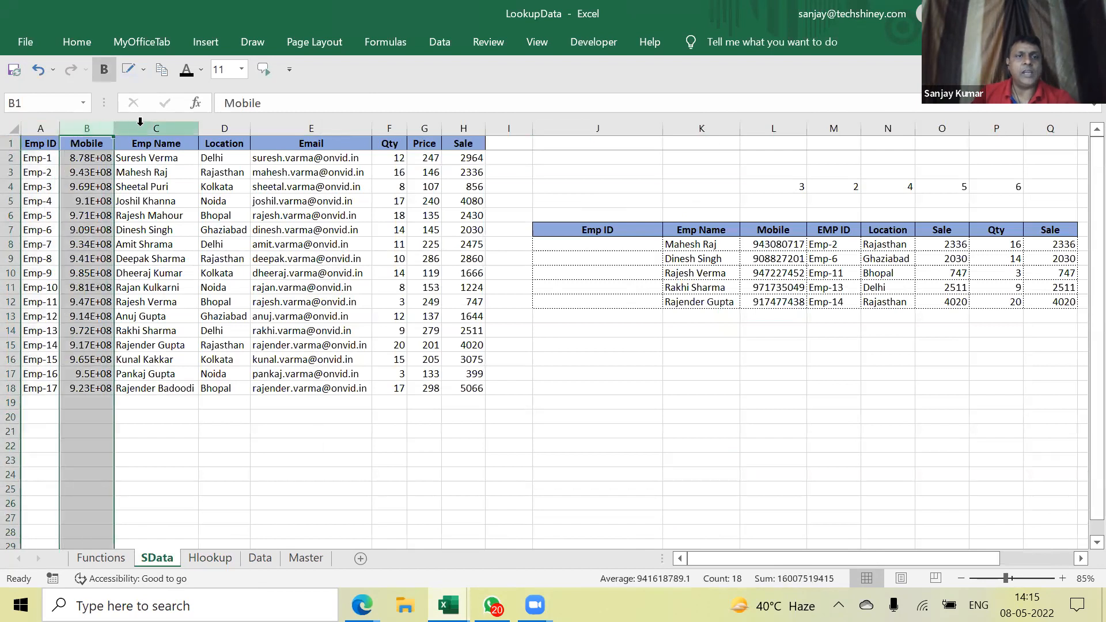
{"action": "left_click", "coordinate": [156, 127]}
{"action": "left_click", "coordinate": [224, 127]}
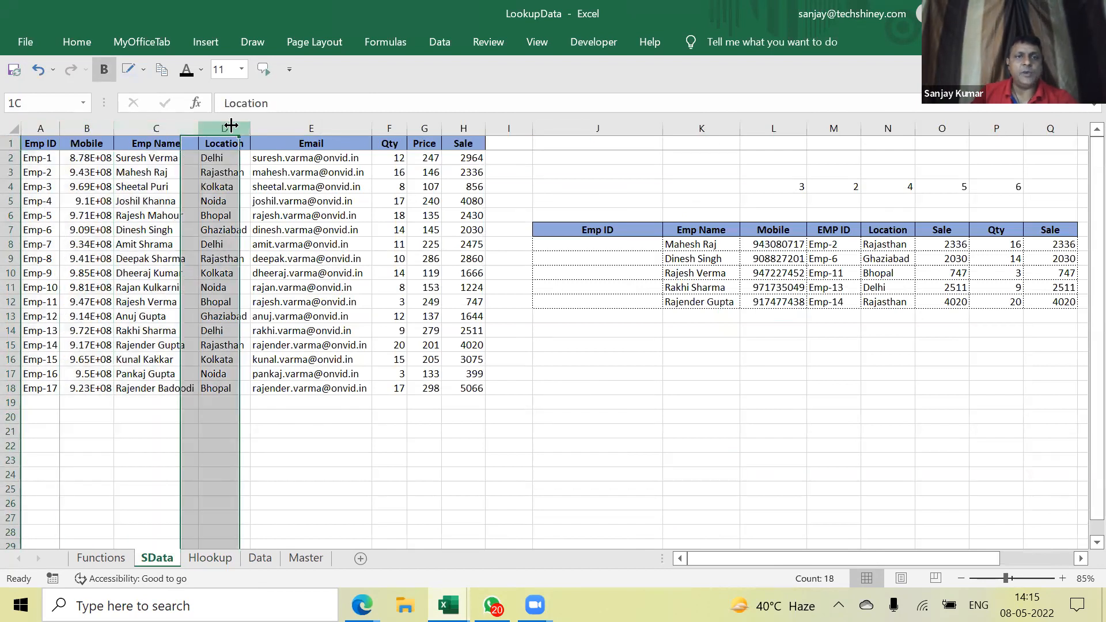
{"action": "left_click", "coordinate": [222, 558]}
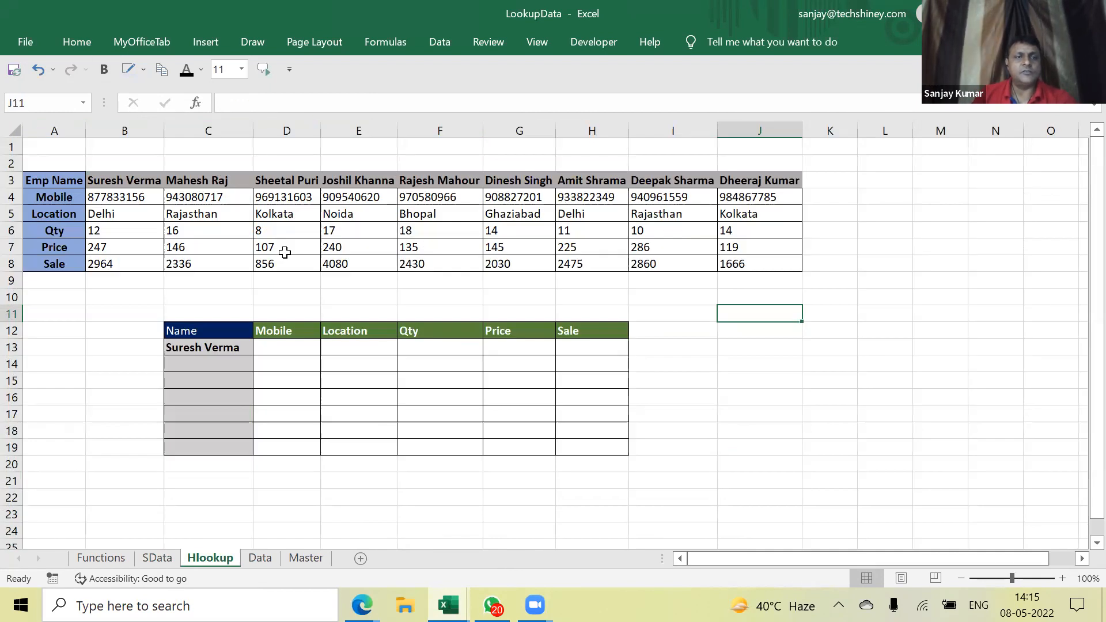
{"action": "left_click", "coordinate": [158, 558]}
{"action": "left_click_drag", "start_coordinate": [36, 143], "coordinate": [483, 246]}
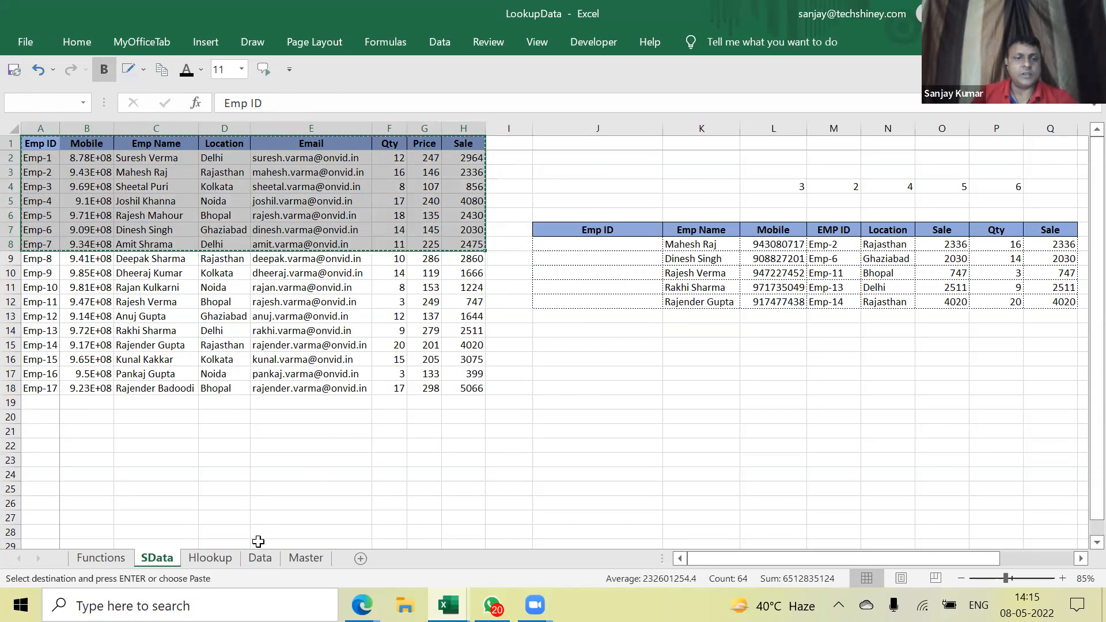
{"action": "left_click", "coordinate": [215, 560]}
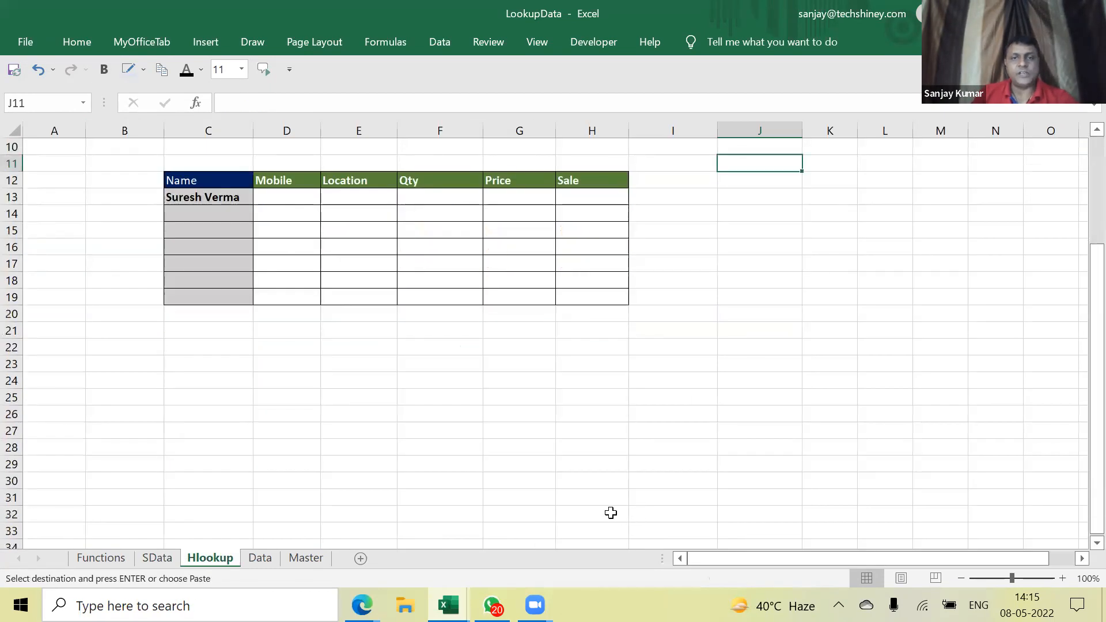
{"action": "left_click", "coordinate": [227, 362]}
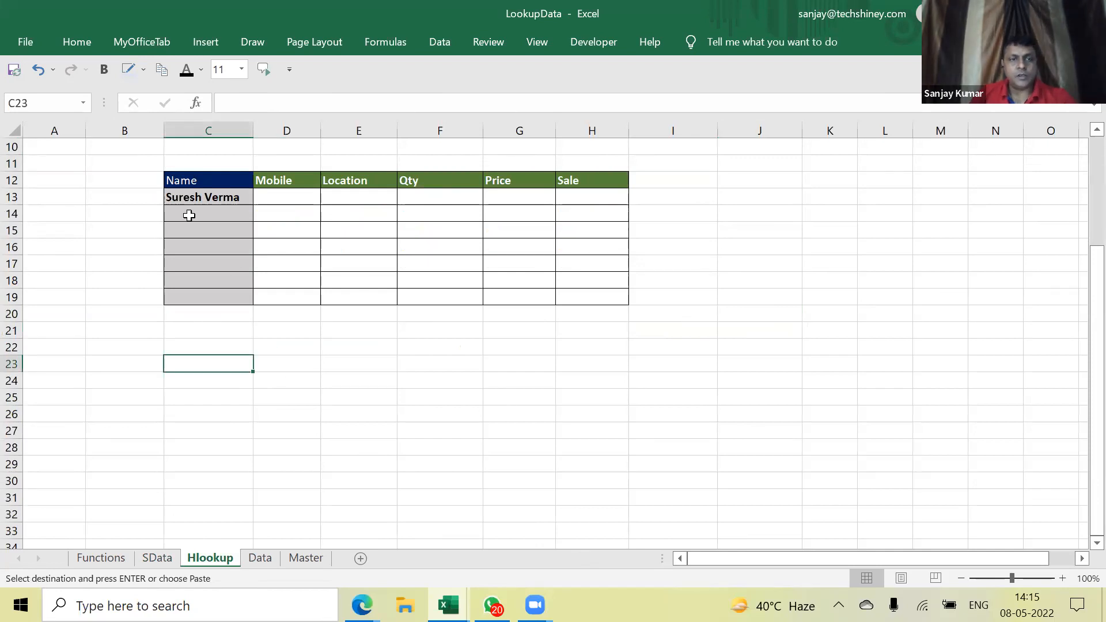
{"action": "left_click", "coordinate": [75, 42]}
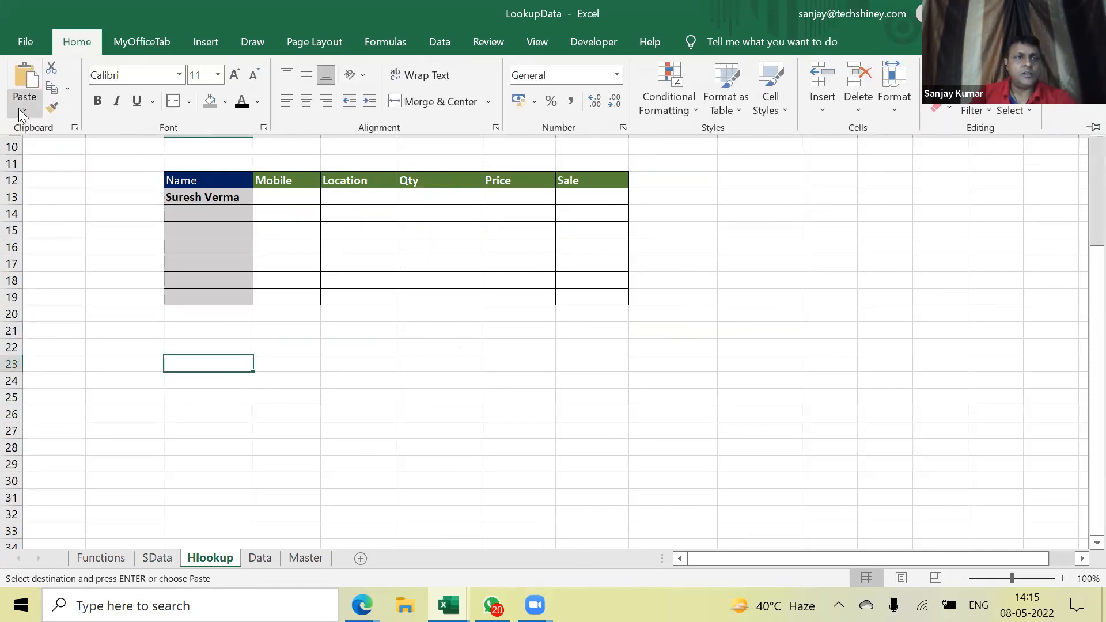
{"action": "left_click", "coordinate": [21, 107]}
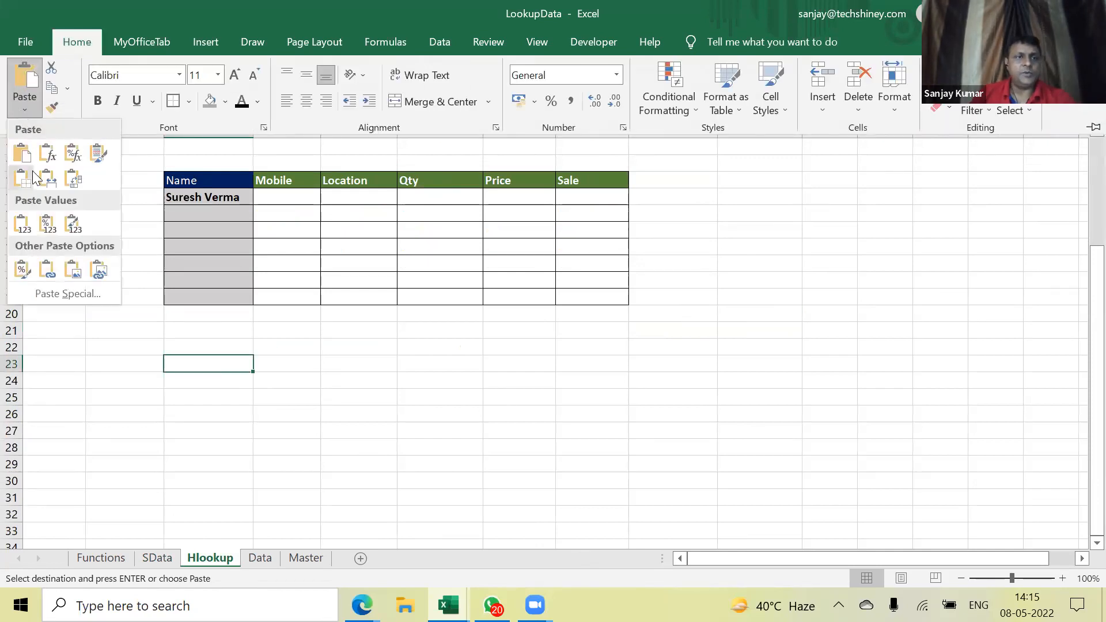
{"action": "left_click", "coordinate": [72, 295]}
{"action": "left_click", "coordinate": [784, 325]}
{"action": "left_click", "coordinate": [795, 356]}
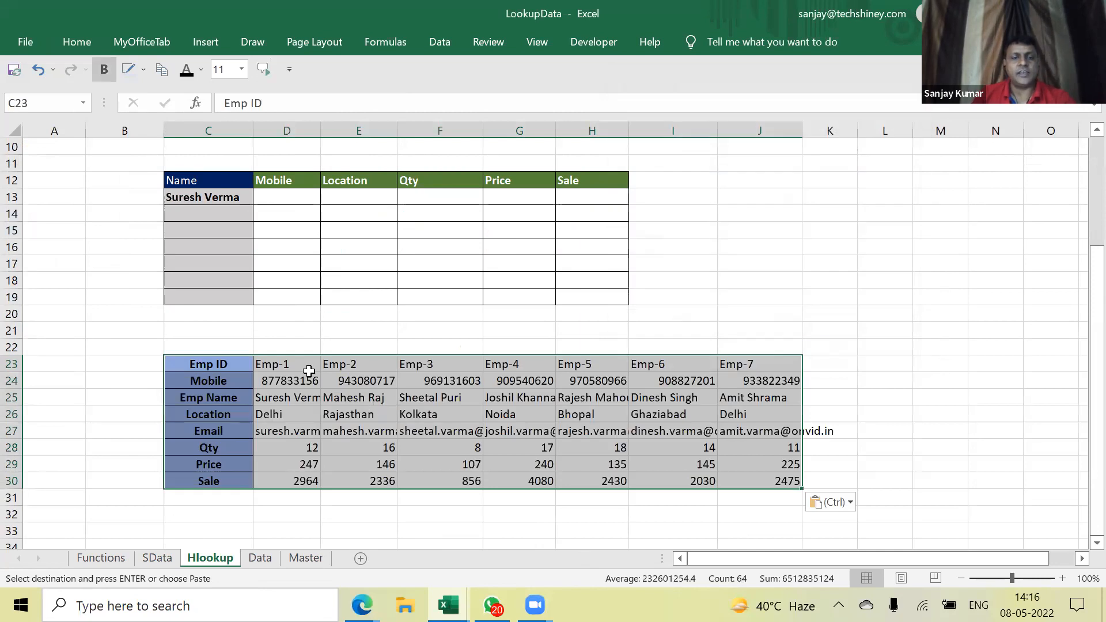
{"action": "left_click_drag", "start_coordinate": [200, 364], "coordinate": [192, 482]}
{"action": "left_click_drag", "start_coordinate": [282, 362], "coordinate": [798, 481]}
{"action": "left_click", "coordinate": [76, 41]}
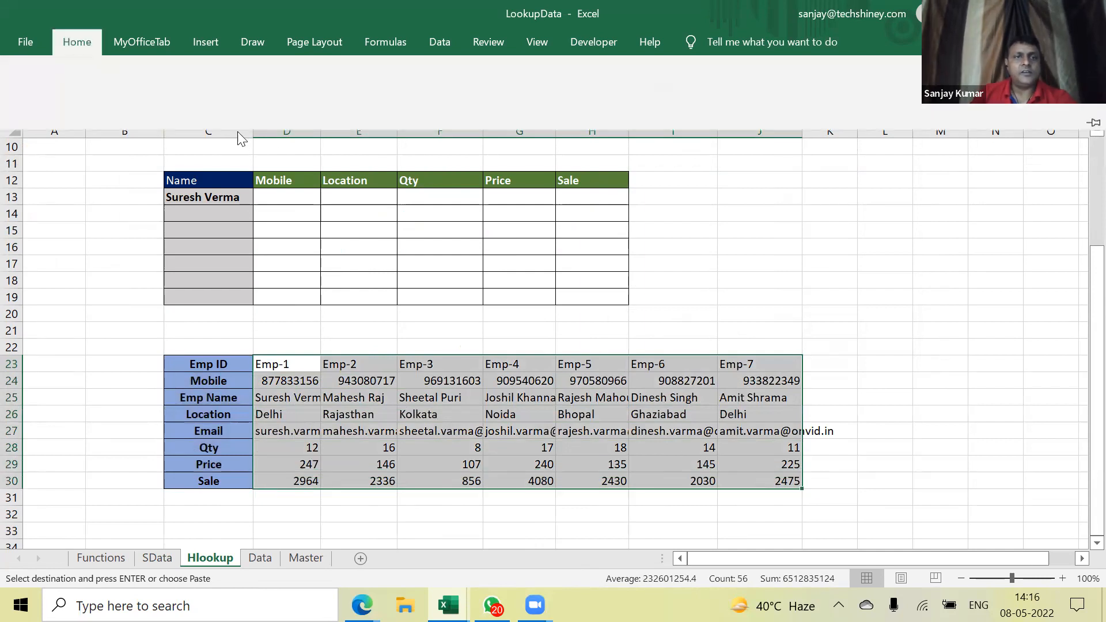
{"action": "left_click", "coordinate": [790, 383]}
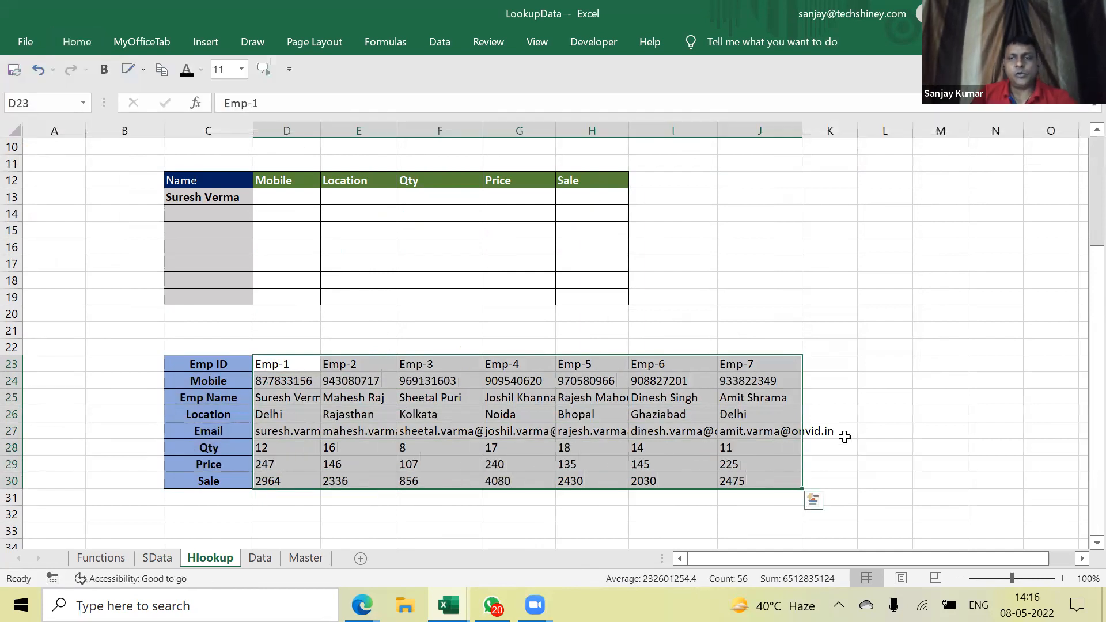
{"action": "left_click", "coordinate": [344, 421]}
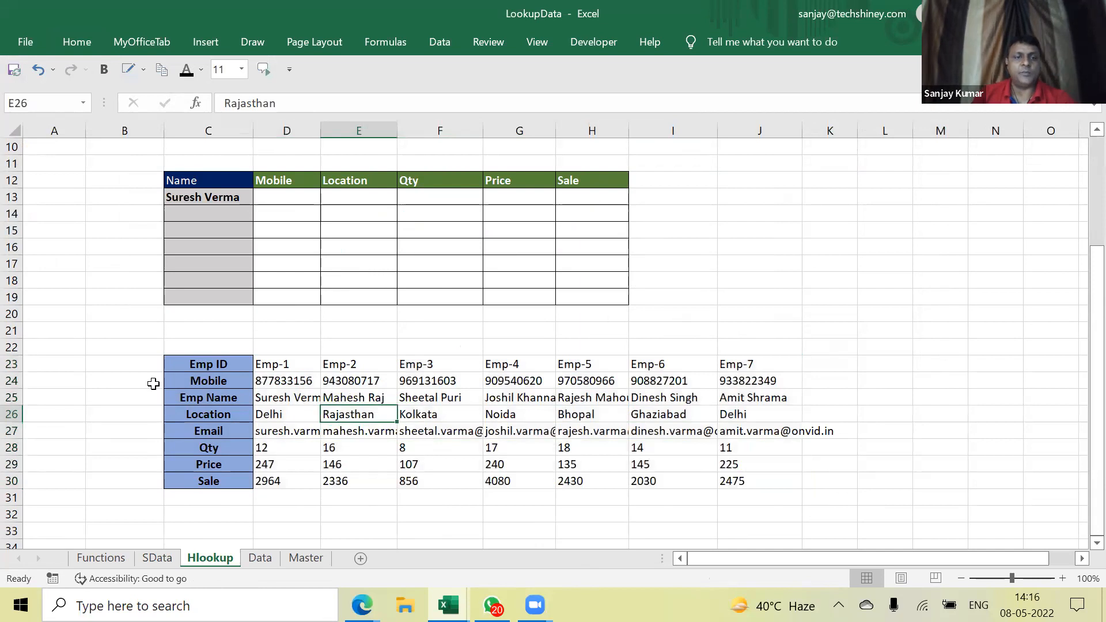
{"action": "left_click_drag", "start_coordinate": [12, 364], "coordinate": [14, 494]}
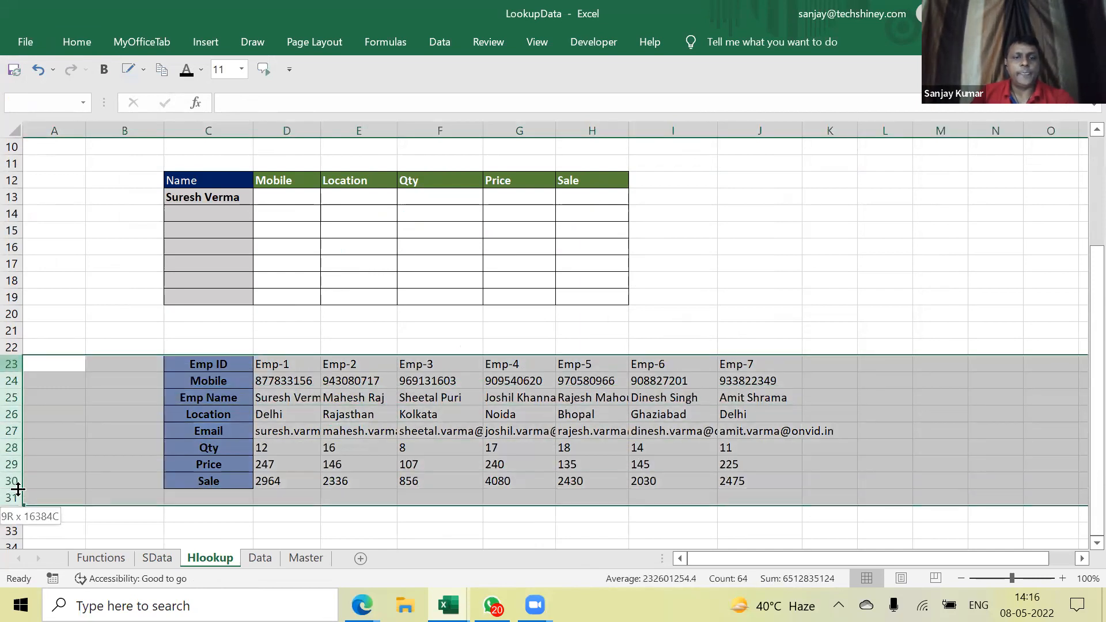
{"action": "right_click", "coordinate": [28, 449]}
{"action": "left_click", "coordinate": [76, 321]}
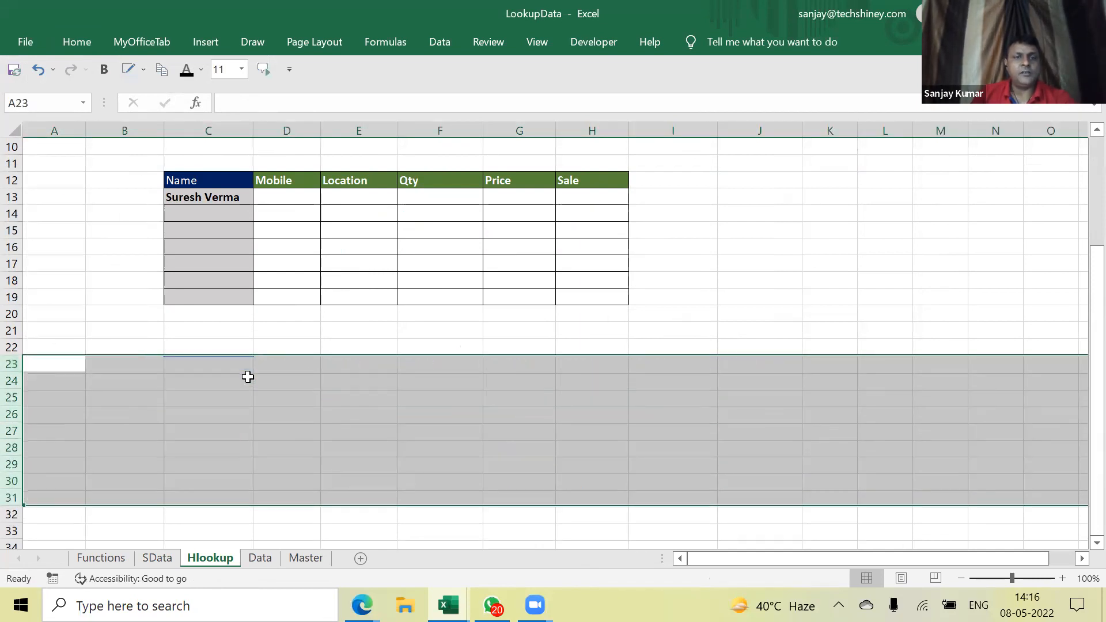
{"action": "scroll", "coordinate": [99, 230], "scroll_direction": "up", "scroll_amount": 3}
{"action": "left_click", "coordinate": [51, 177]}
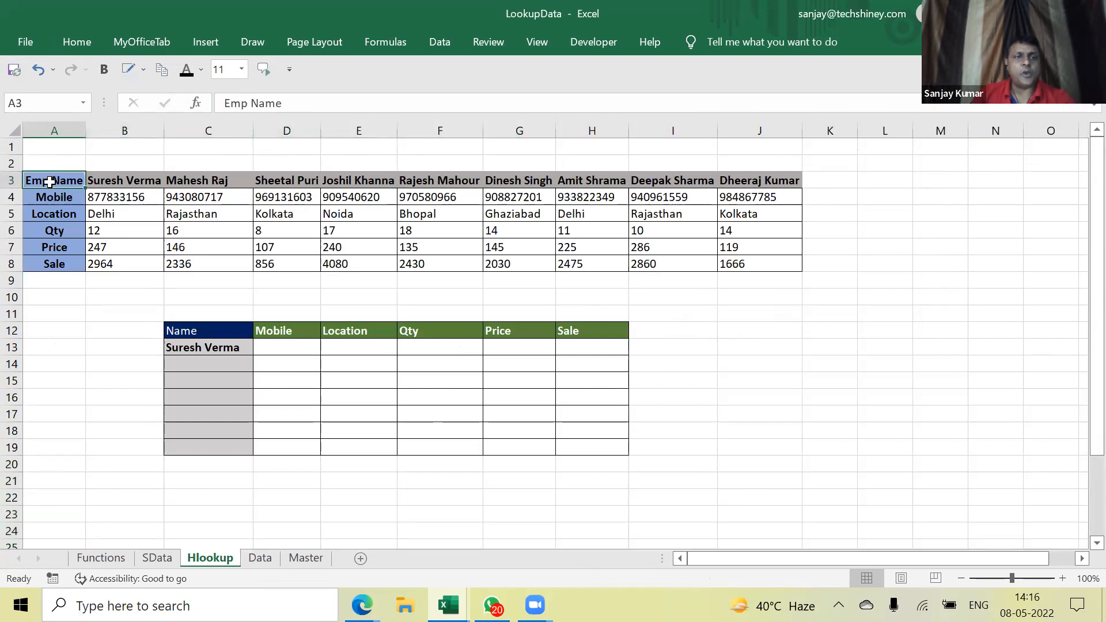
{"action": "left_click_drag", "start_coordinate": [340, 163], "coordinate": [674, 164]}
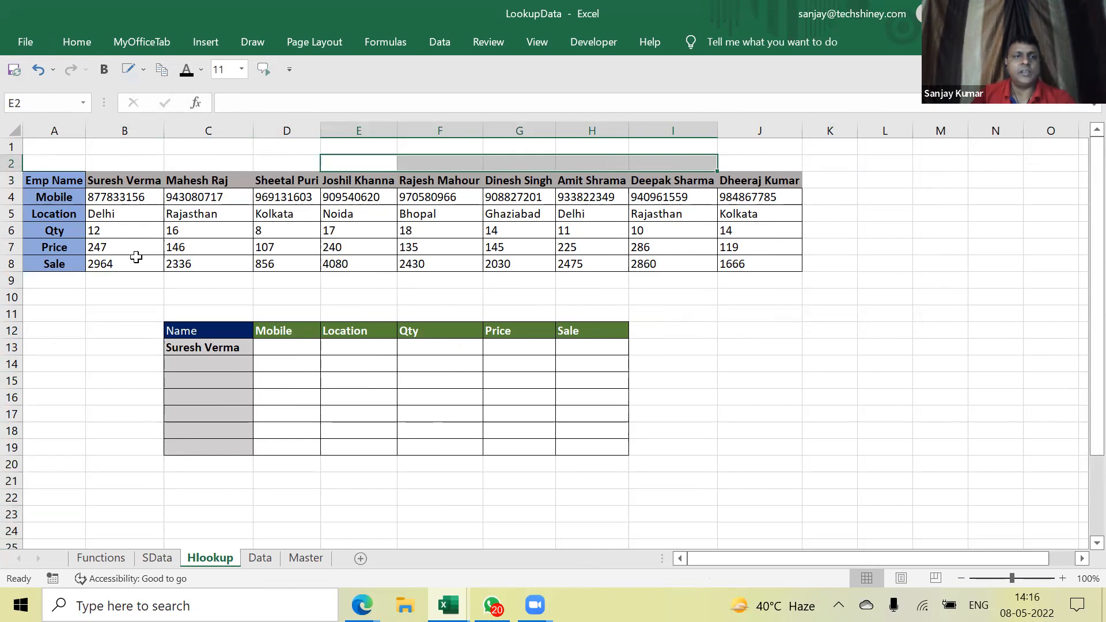
{"action": "left_click_drag", "start_coordinate": [63, 179], "coordinate": [53, 266]}
{"action": "left_click_drag", "start_coordinate": [120, 177], "coordinate": [792, 181]}
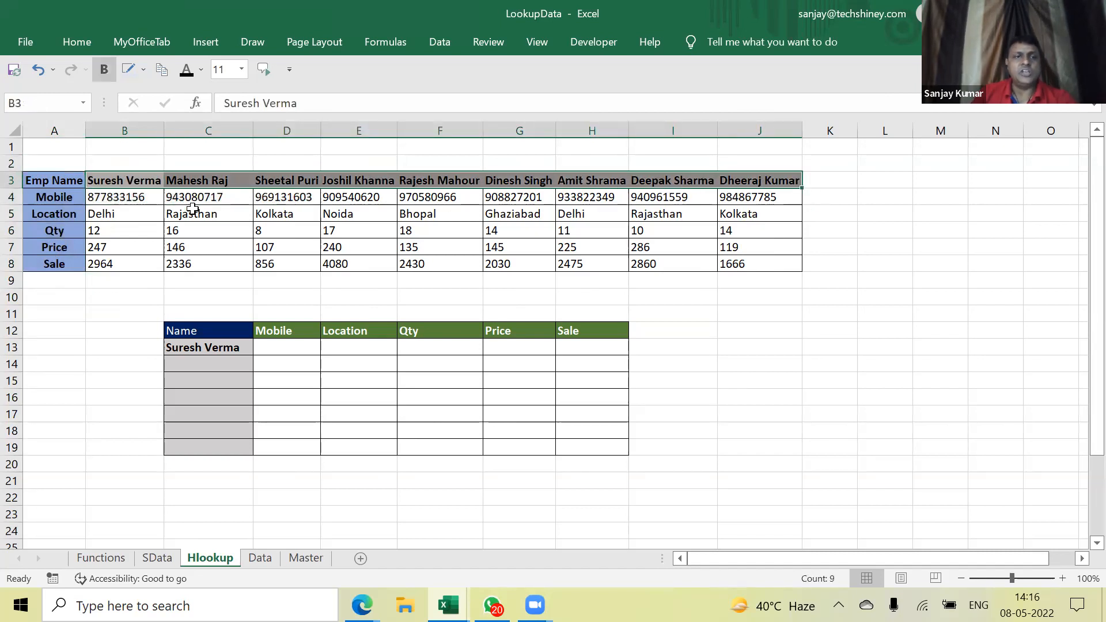
{"action": "left_click", "coordinate": [138, 196]}
{"action": "left_click", "coordinate": [136, 213]}
{"action": "left_click", "coordinate": [138, 246]}
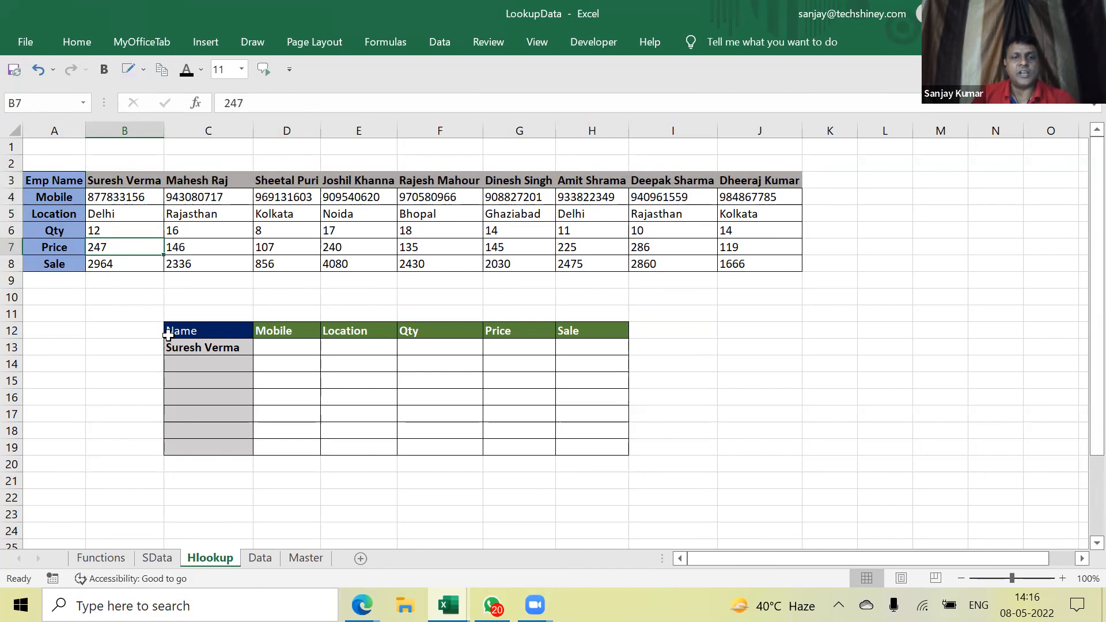
{"action": "left_click", "coordinate": [224, 348]}
{"action": "left_click", "coordinate": [304, 349]}
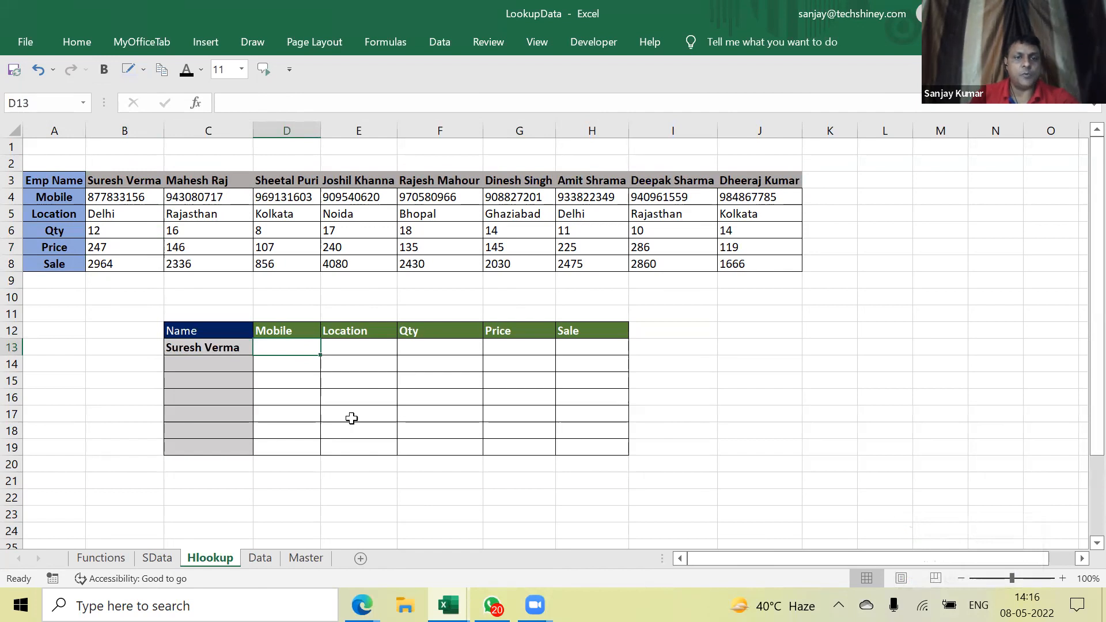
Enter =HLOOKUP(C13,$A$3:$J$8,2,0) in D13 to return his mobile number
{"action": "type", "text": "="}
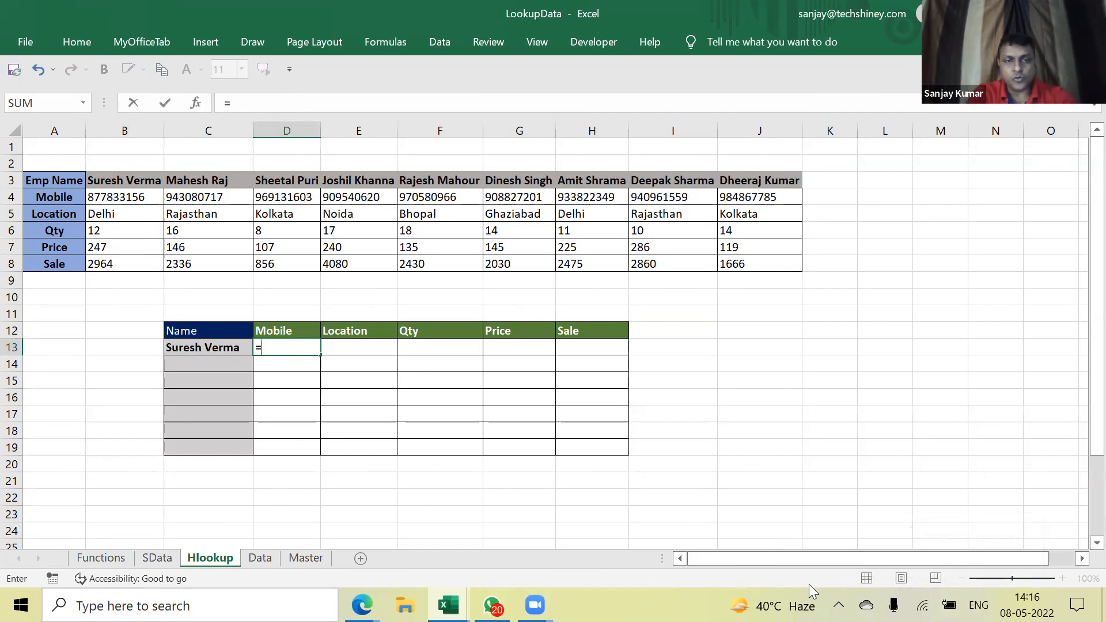
{"action": "type", "text": "hlook"}
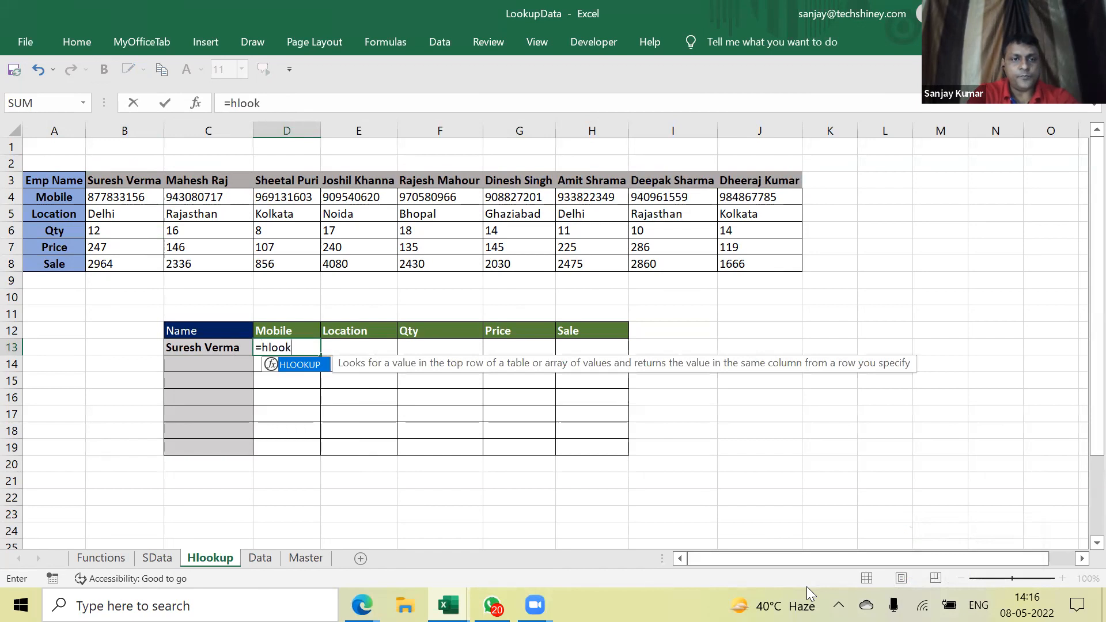
{"action": "type", "text": "up("}
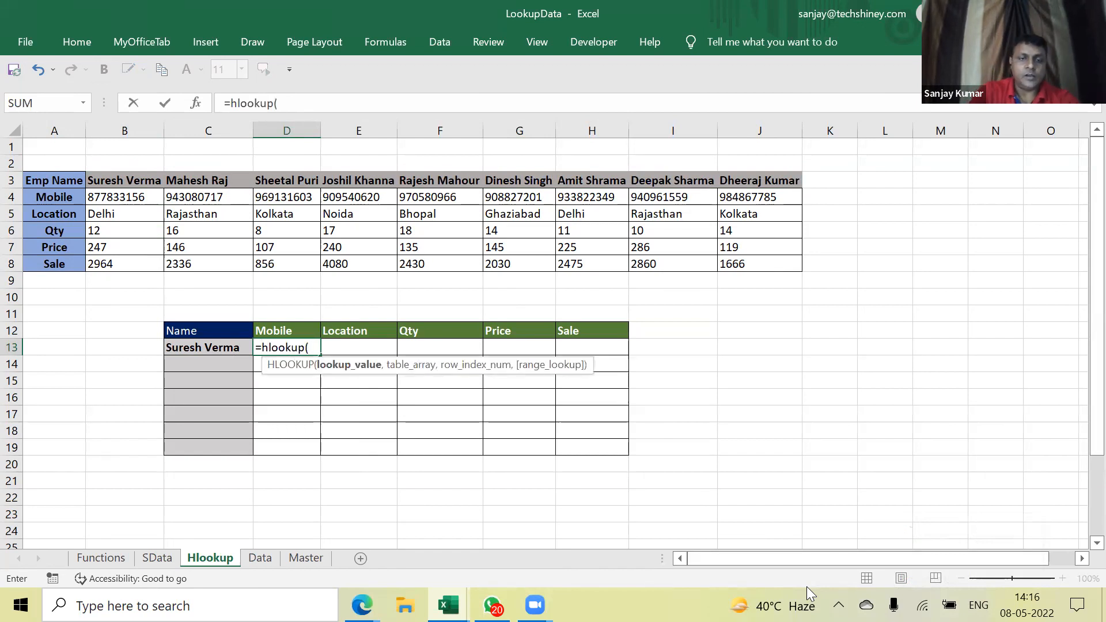
{"action": "key", "text": "Left"}
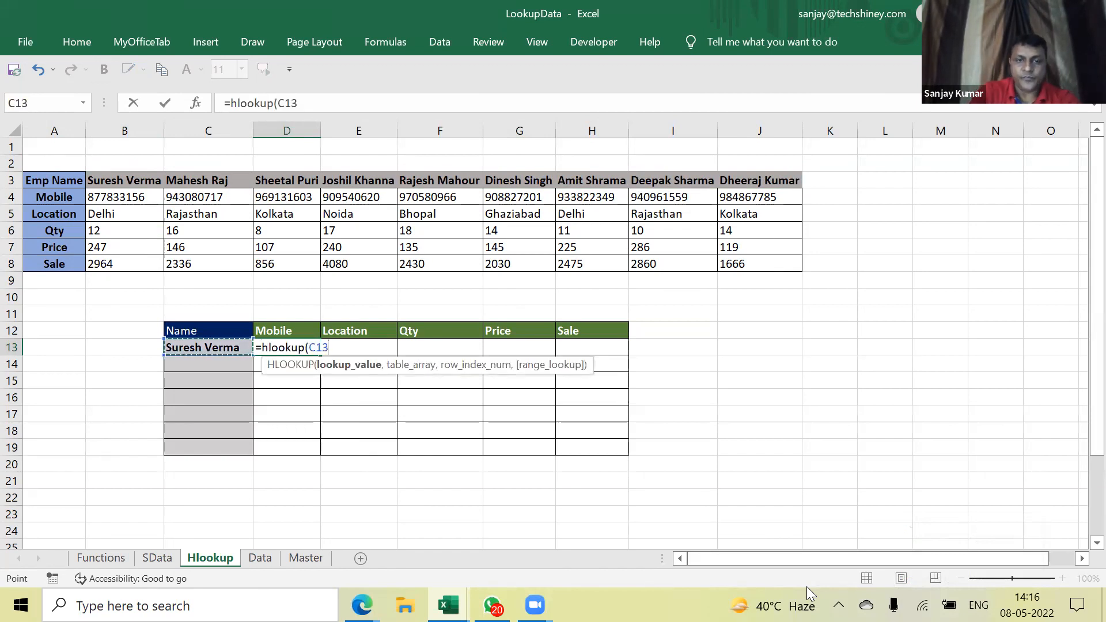
{"action": "type", "text": ","}
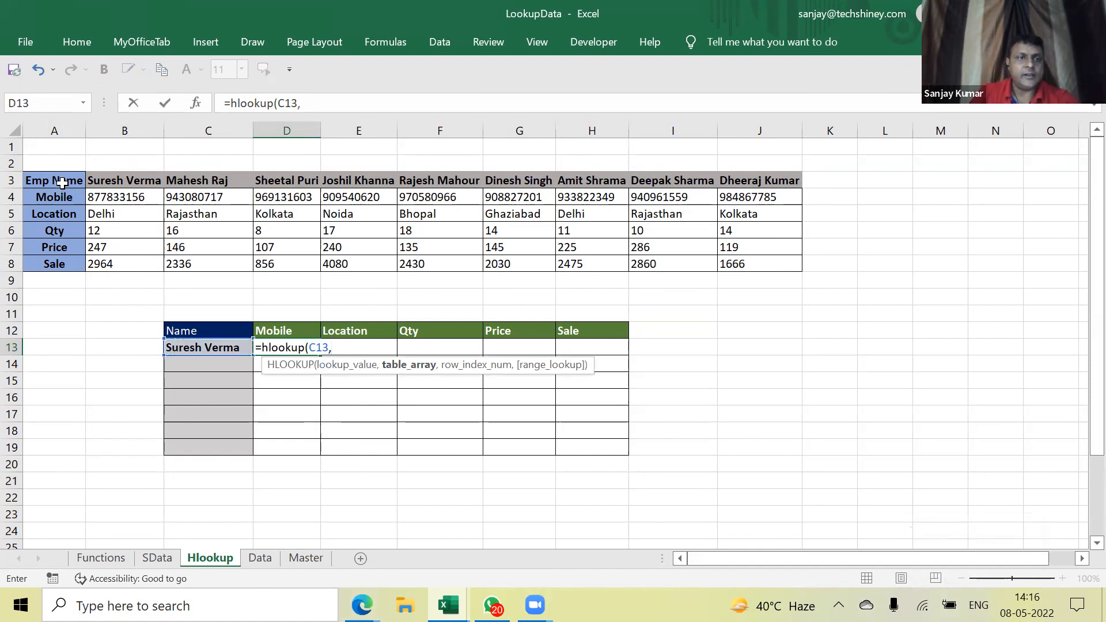
{"action": "left_click_drag", "start_coordinate": [62, 183], "coordinate": [751, 266]}
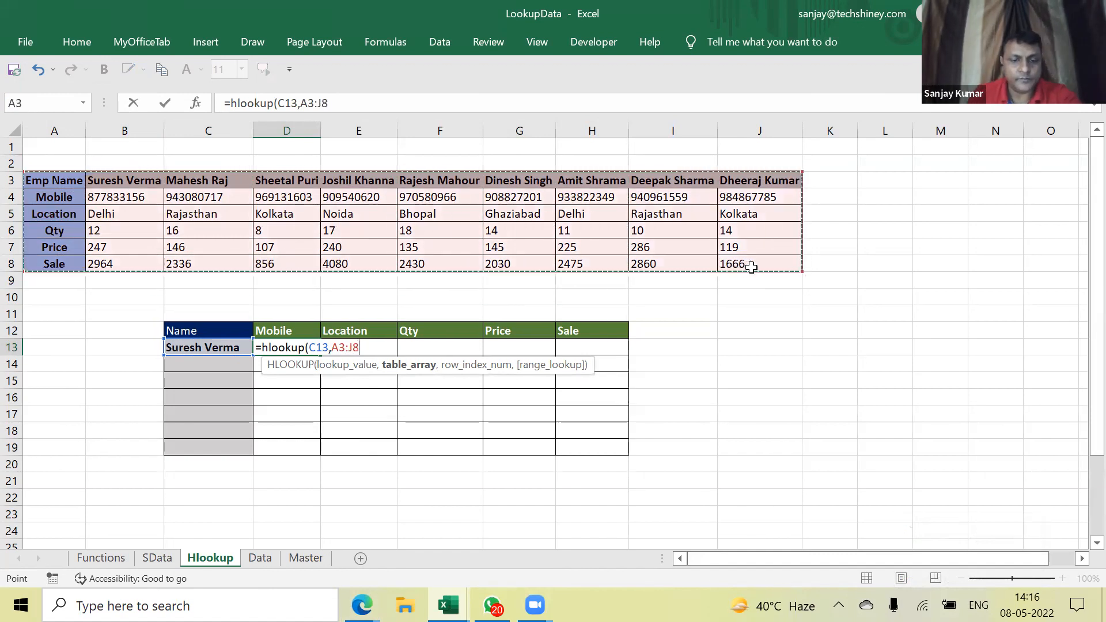
{"action": "key", "text": "F4"}
{"action": "type", "text": ",2"}
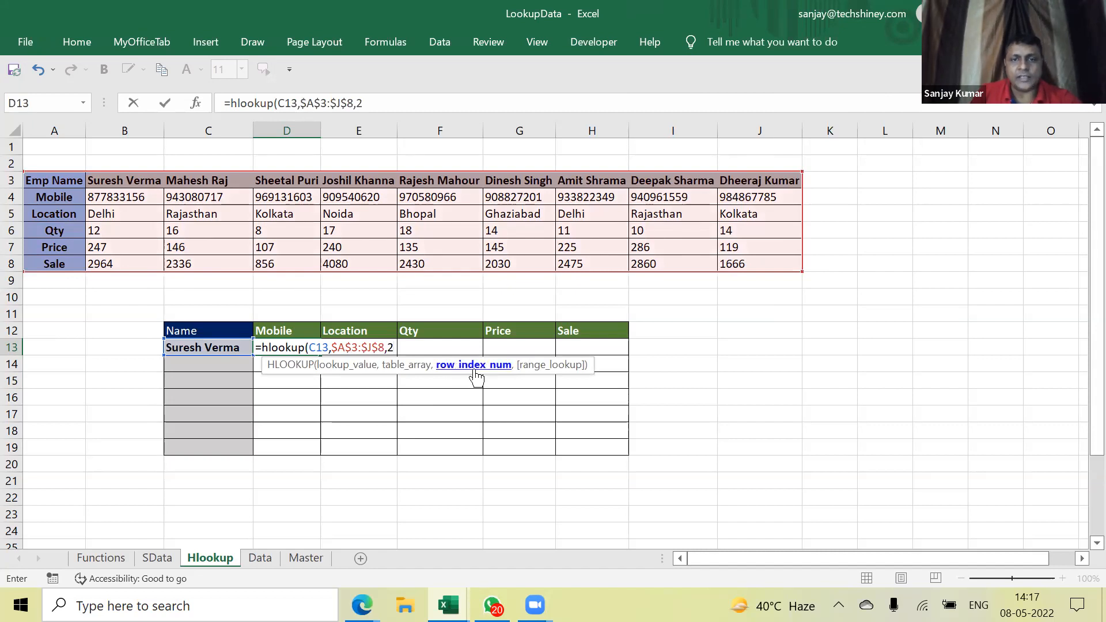
{"action": "type", "text": ",0)"}
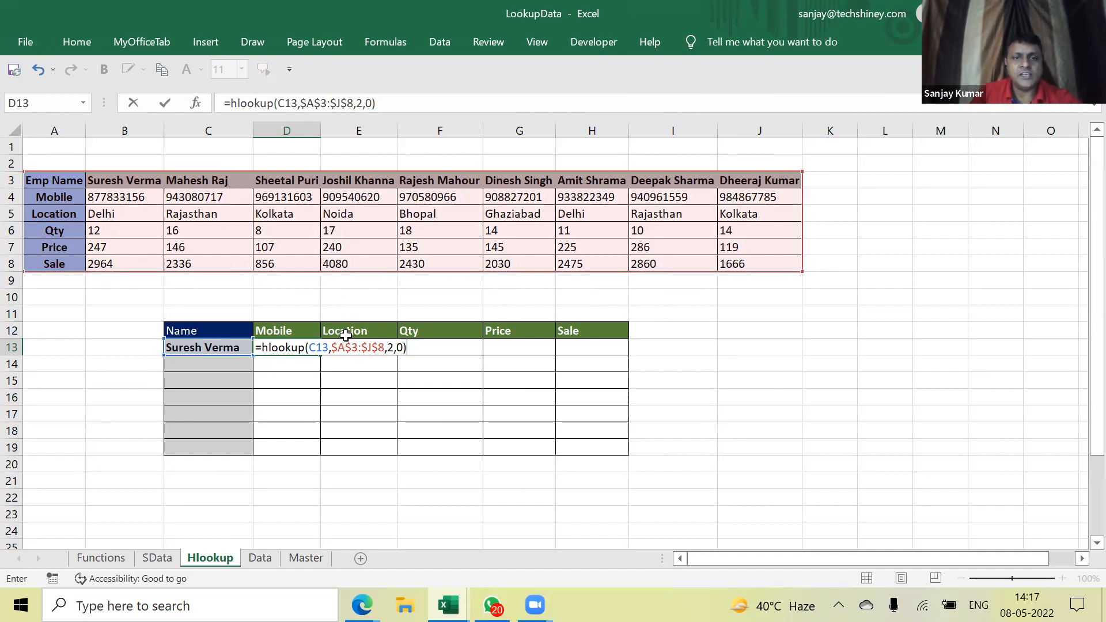
{"action": "left_click", "coordinate": [387, 350]}
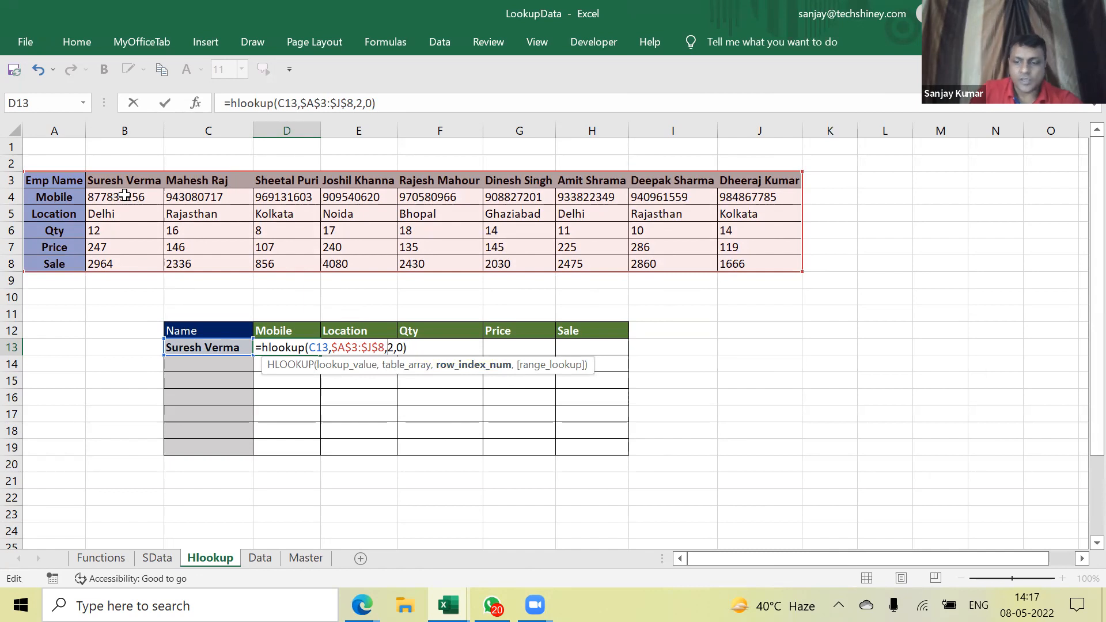
{"action": "key", "text": "ctrl+Return"}
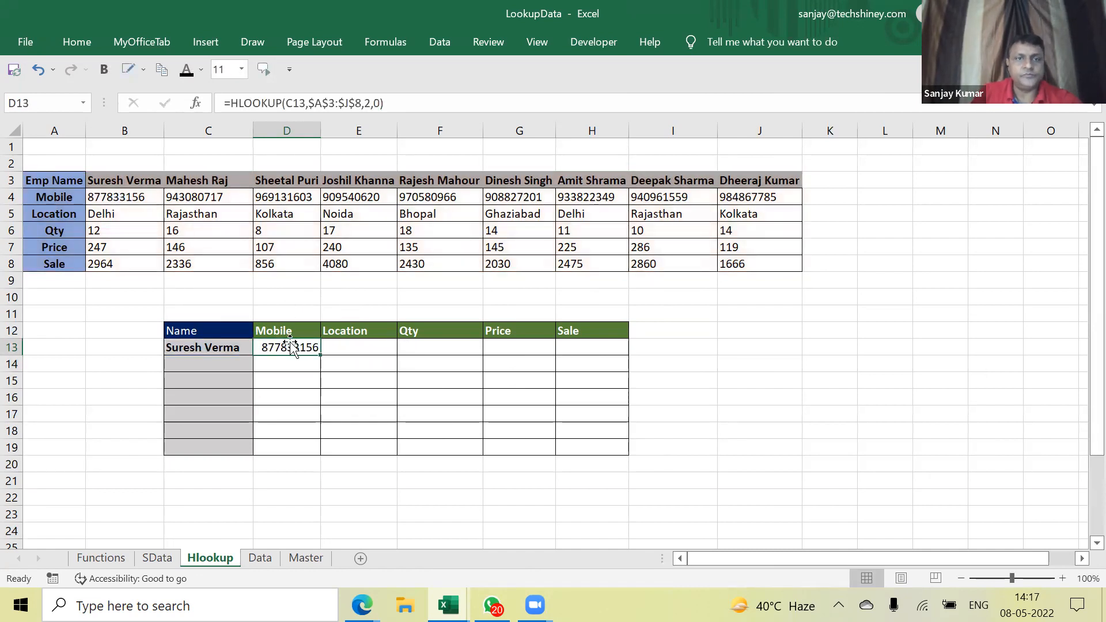
{"action": "left_click_drag", "start_coordinate": [318, 355], "coordinate": [317, 435]}
{"action": "left_click", "coordinate": [209, 367]}
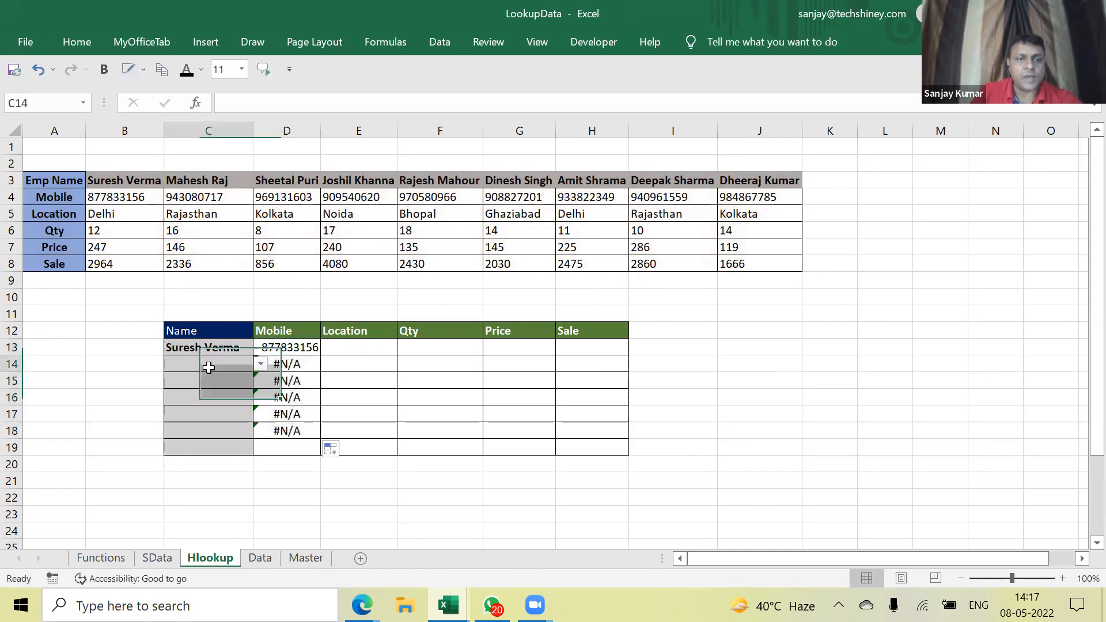
{"action": "left_click", "coordinate": [261, 366]}
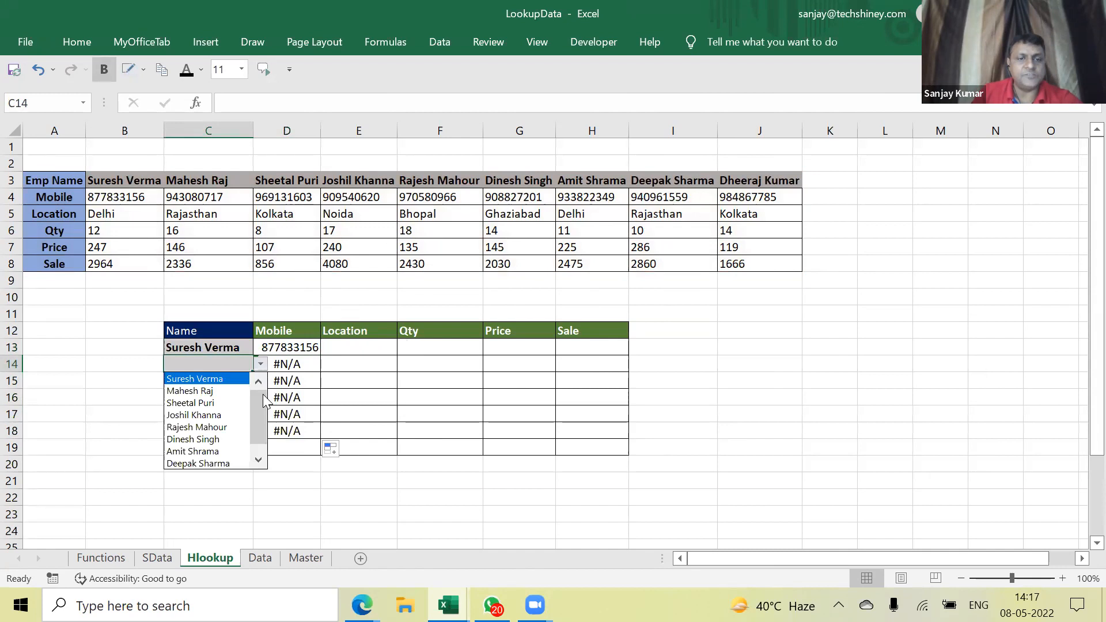
{"action": "left_click", "coordinate": [257, 461]}
{"action": "left_click", "coordinate": [258, 383]}
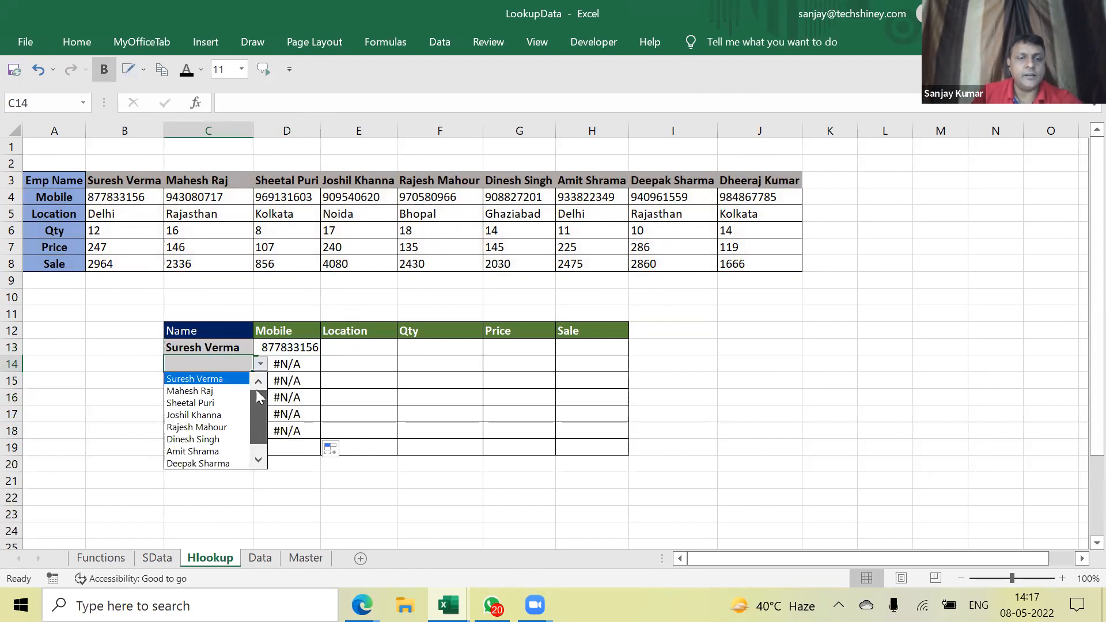
{"action": "left_click", "coordinate": [202, 390]}
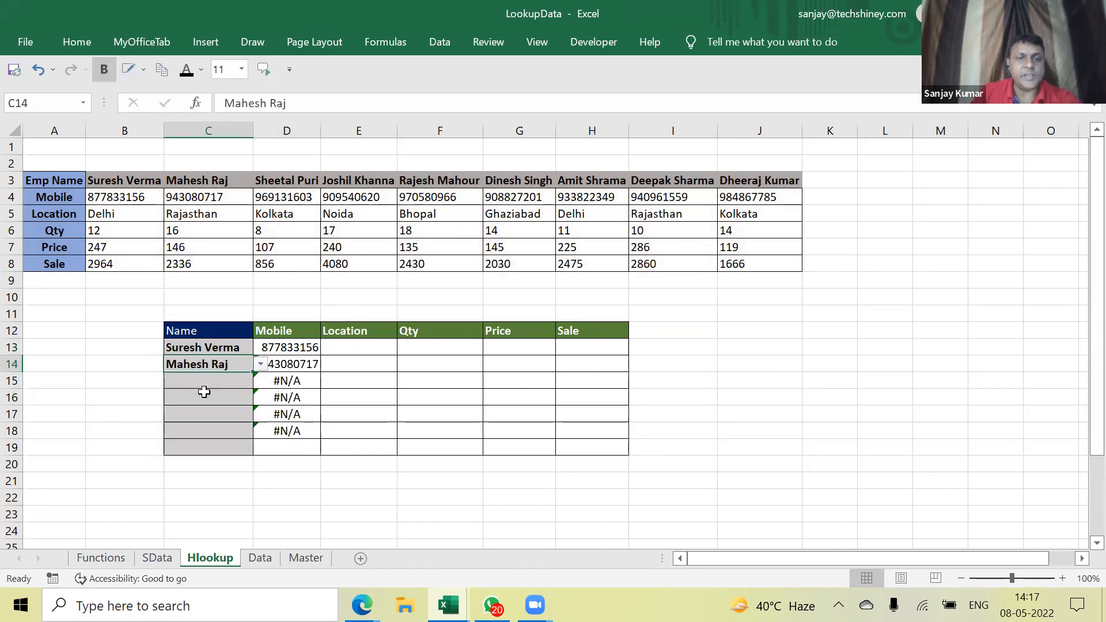
{"action": "left_click", "coordinate": [383, 351]}
Change D13's lookup value to $C13 and recheck the row index argument
{"action": "left_click", "coordinate": [316, 348]}
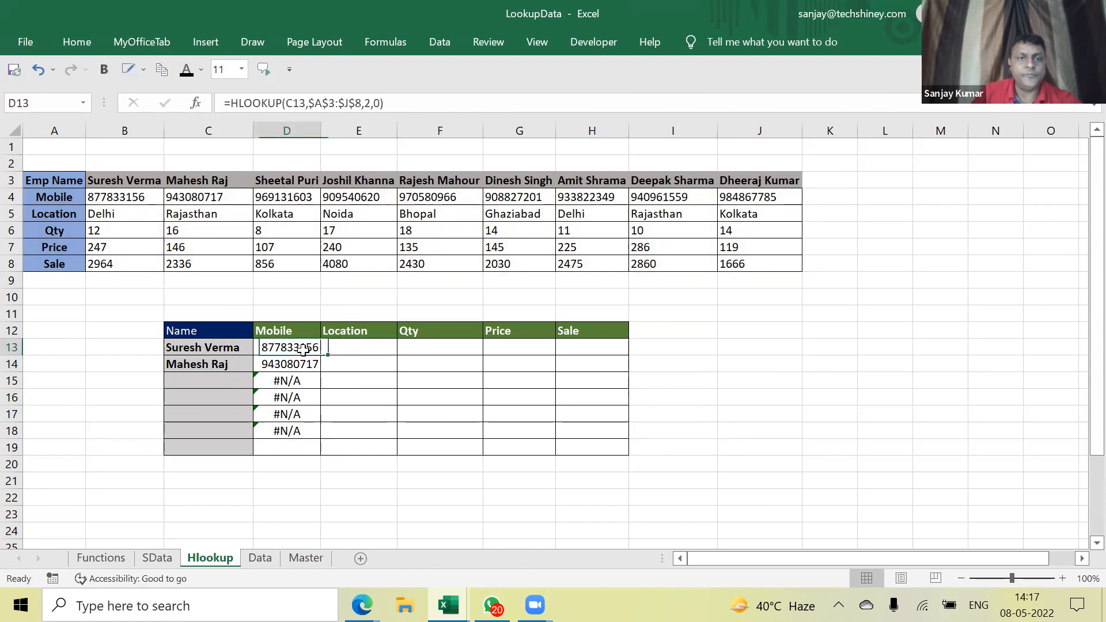
{"action": "left_click", "coordinate": [286, 103]}
{"action": "type", "text": "$"}
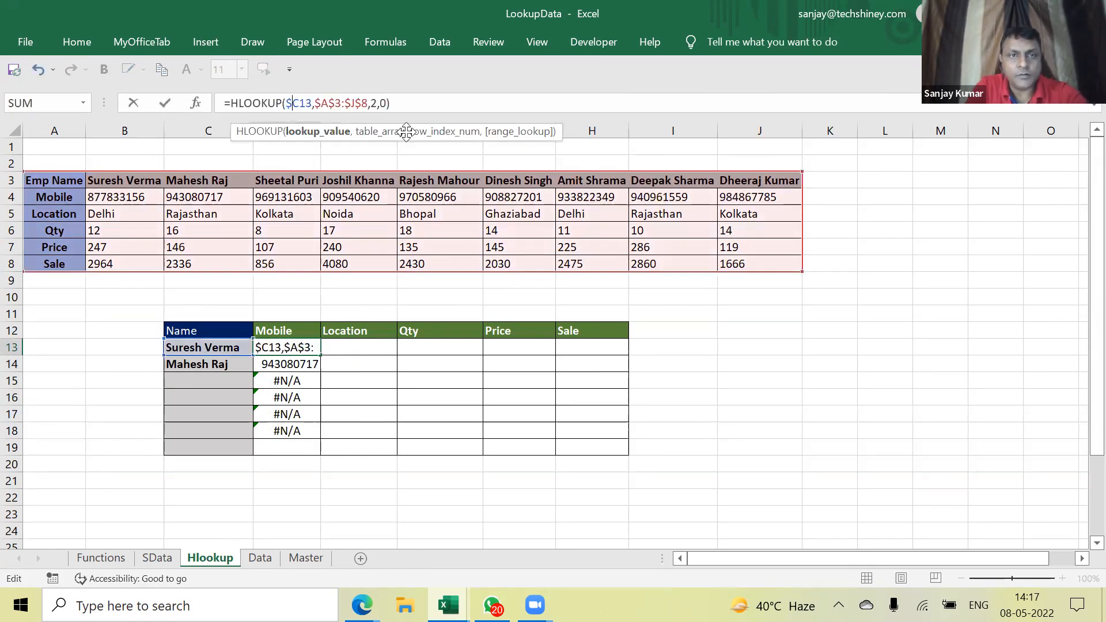
{"action": "key", "text": "Return"}
{"action": "key", "text": "Up"}
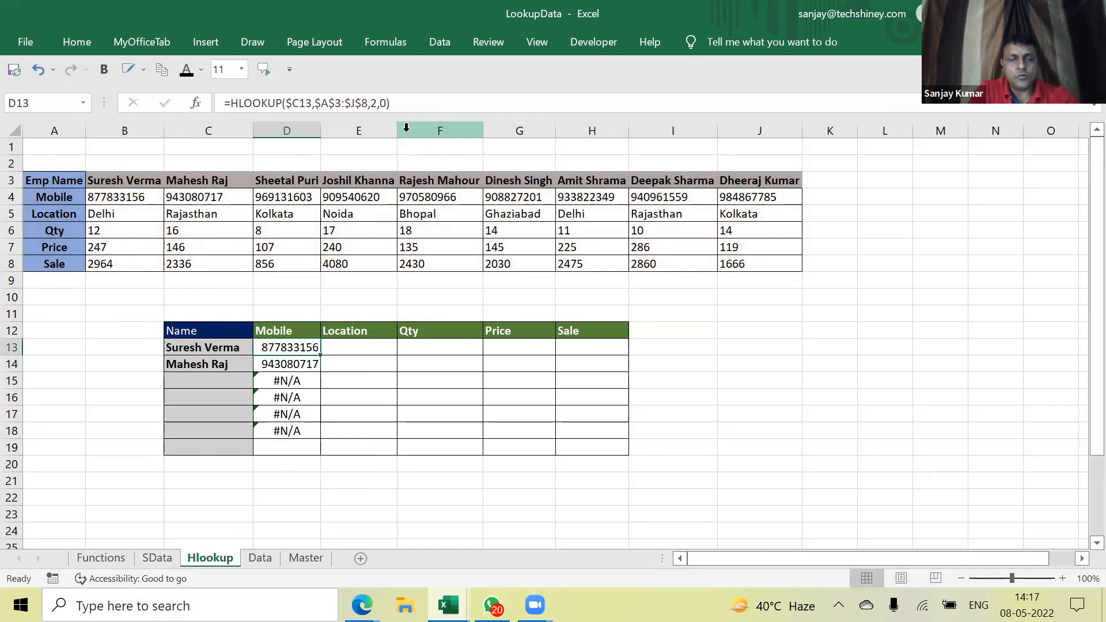
{"action": "double_click", "coordinate": [300, 347]}
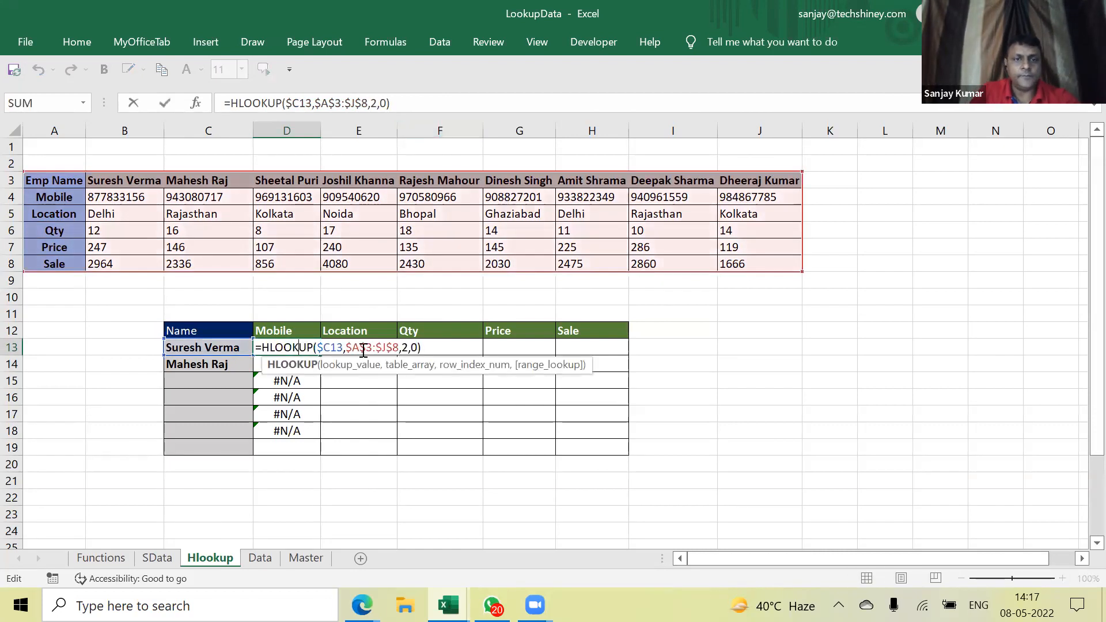
{"action": "left_click", "coordinate": [408, 346]}
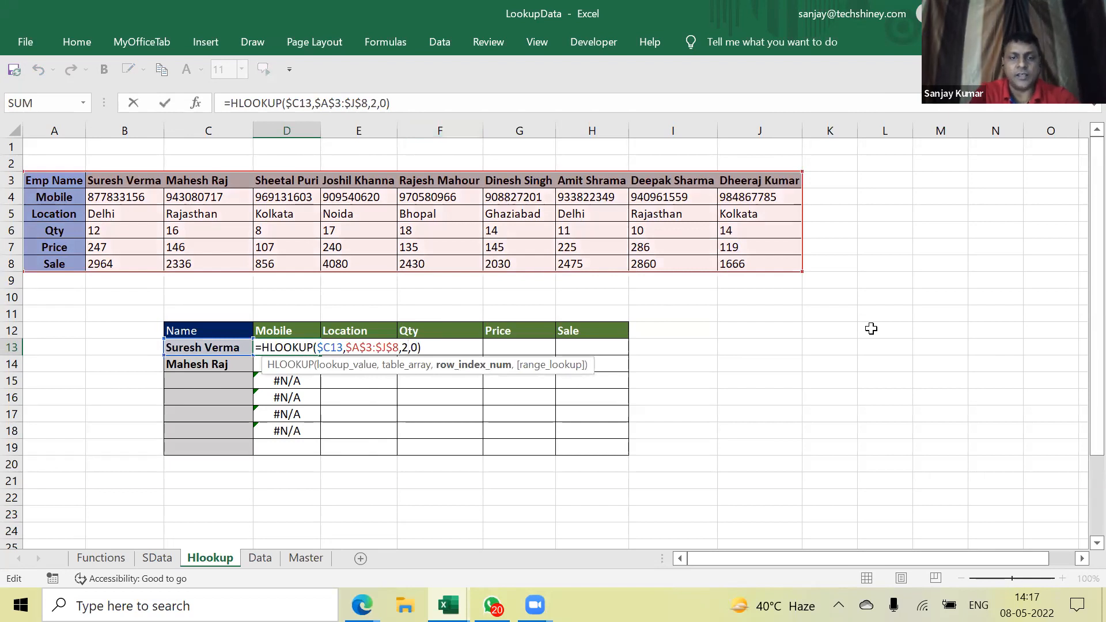
{"action": "key", "text": "Return"}
{"action": "left_click", "coordinate": [742, 335]}
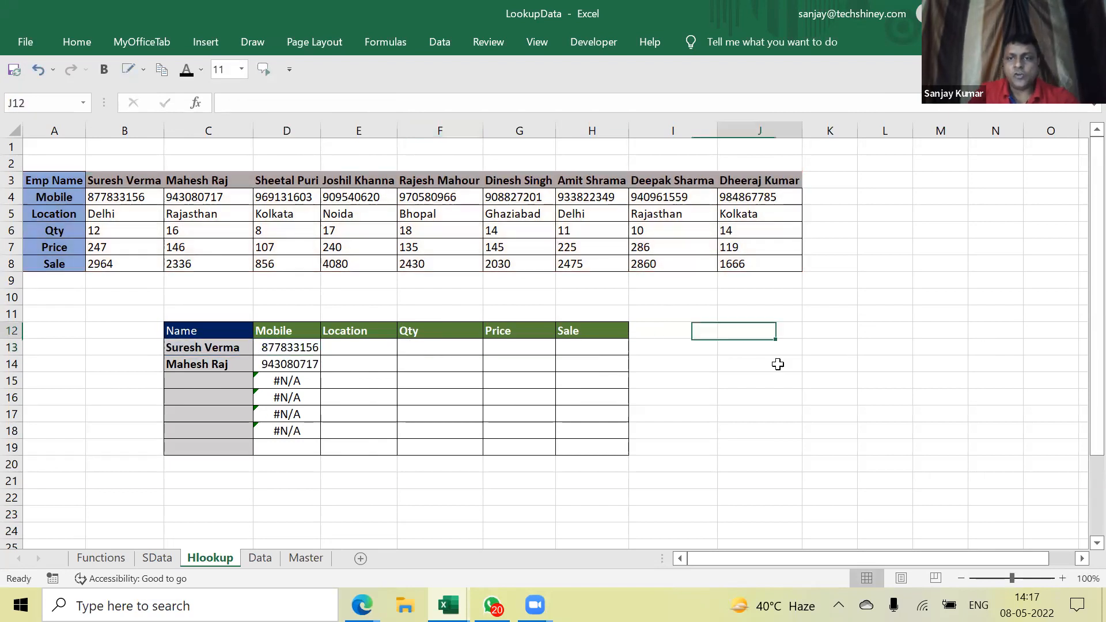
Enter =COLUMN(A:A) in J12 and fill it across to N12
{"action": "type", "text": "=col"}
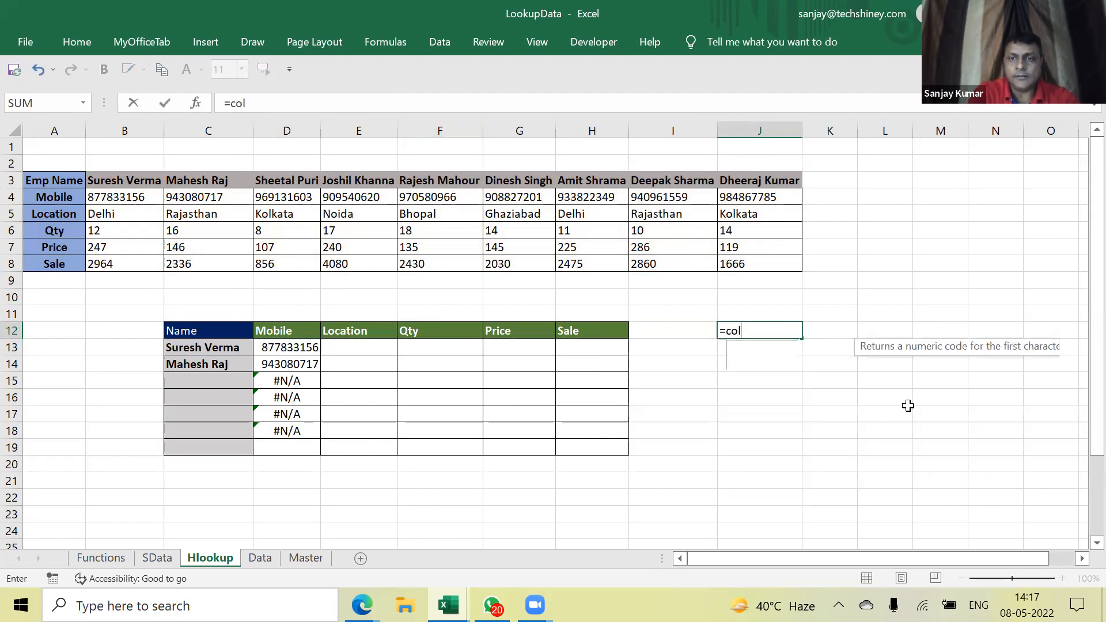
{"action": "type", "text": "umn"}
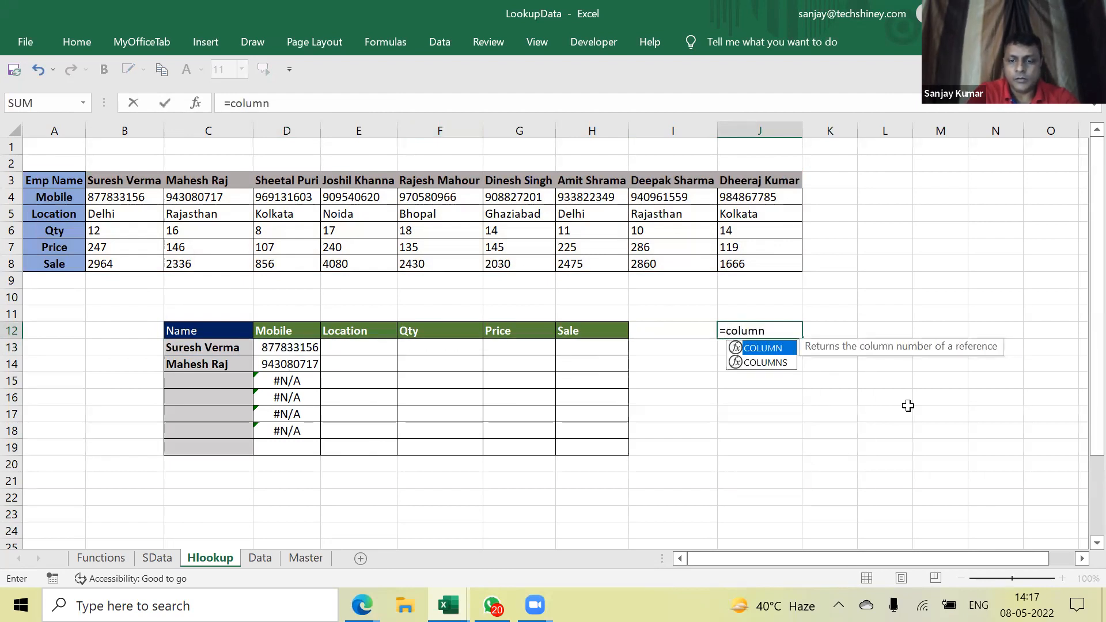
{"action": "type", "text": "(A:A)"}
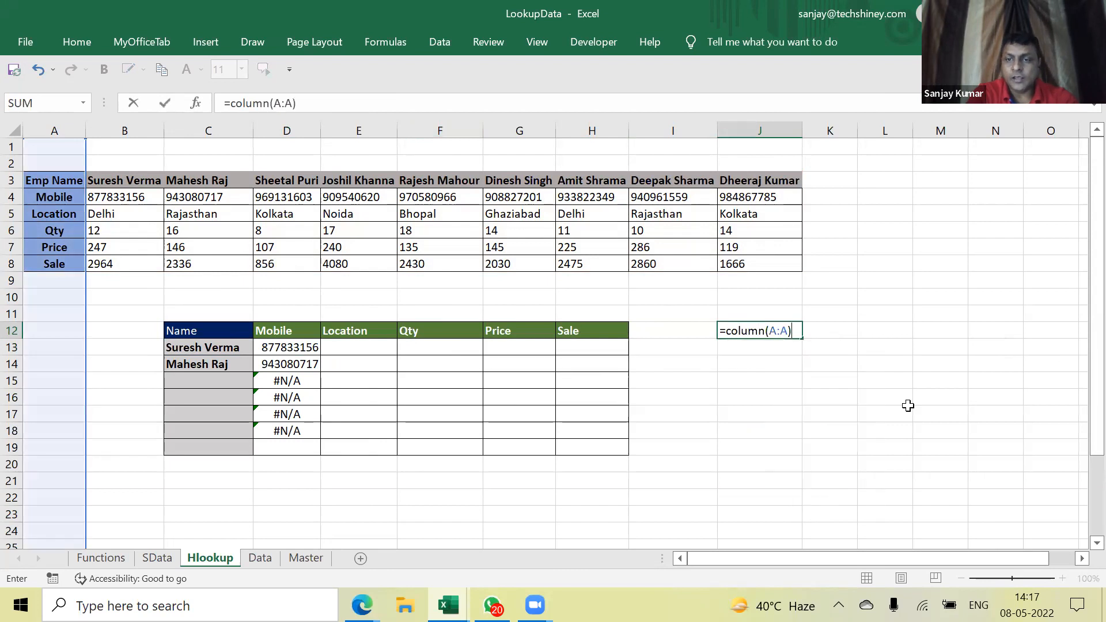
{"action": "key", "text": "Return"}
{"action": "left_click", "coordinate": [794, 330]}
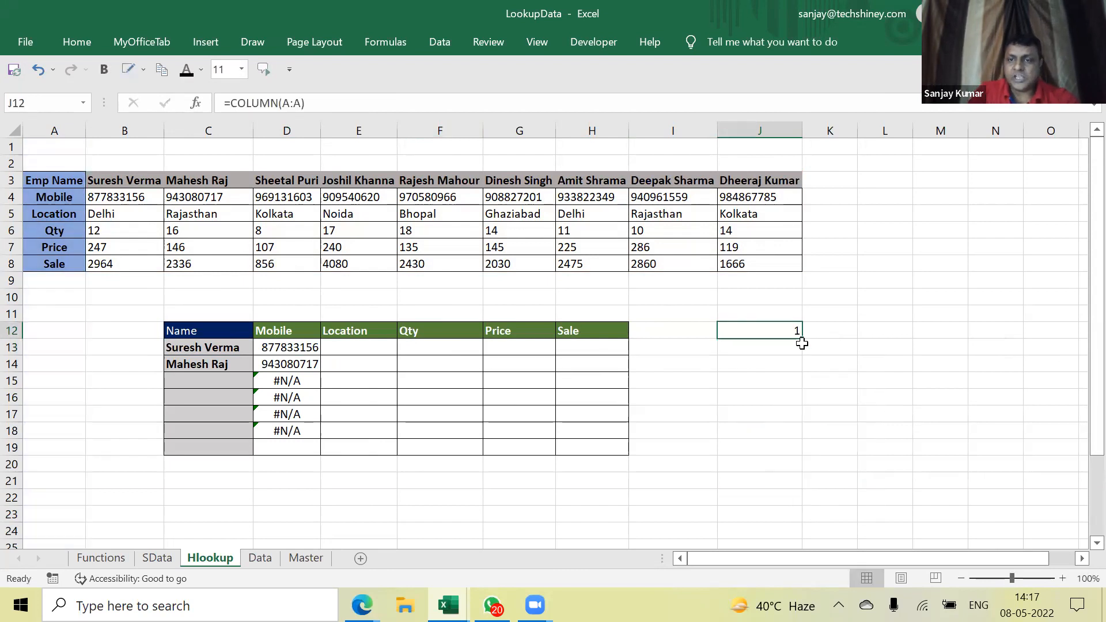
{"action": "left_click_drag", "start_coordinate": [803, 340], "coordinate": [804, 418]}
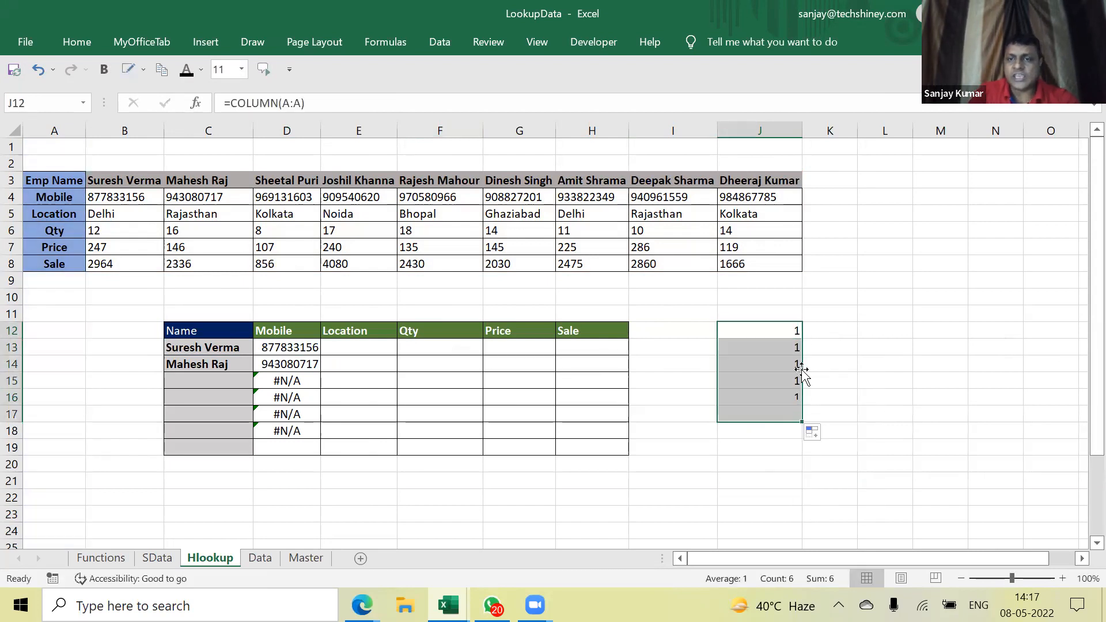
{"action": "left_click", "coordinate": [796, 336]}
{"action": "left_click_drag", "start_coordinate": [802, 341], "coordinate": [986, 345]}
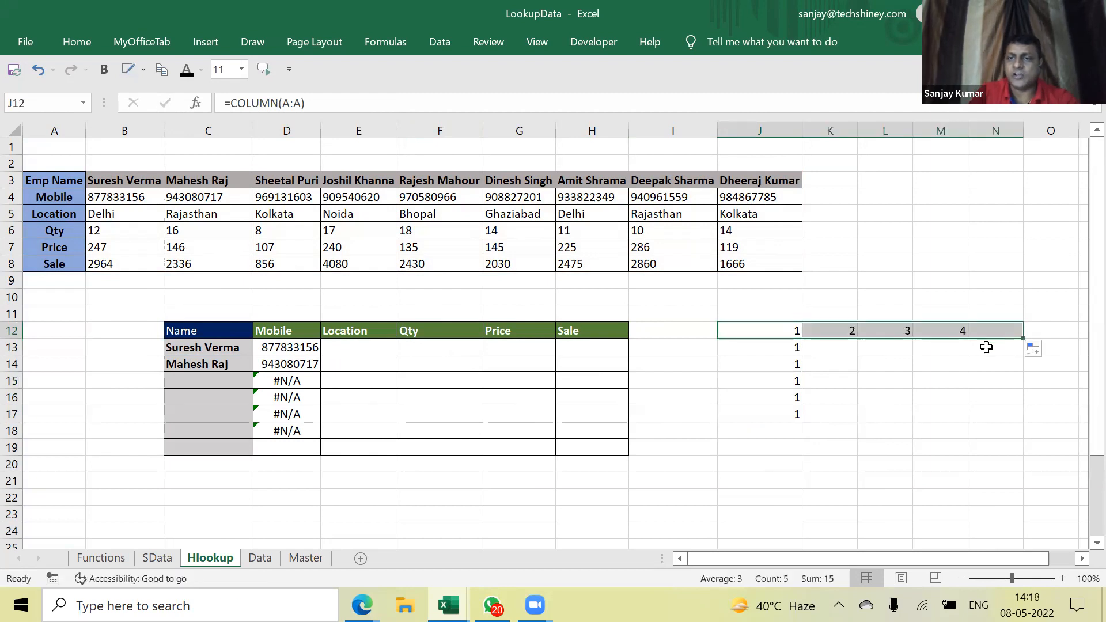
Enter =ROW(1:1) in J13 and fill it across to column N and down to J17
{"action": "left_click", "coordinate": [781, 349]}
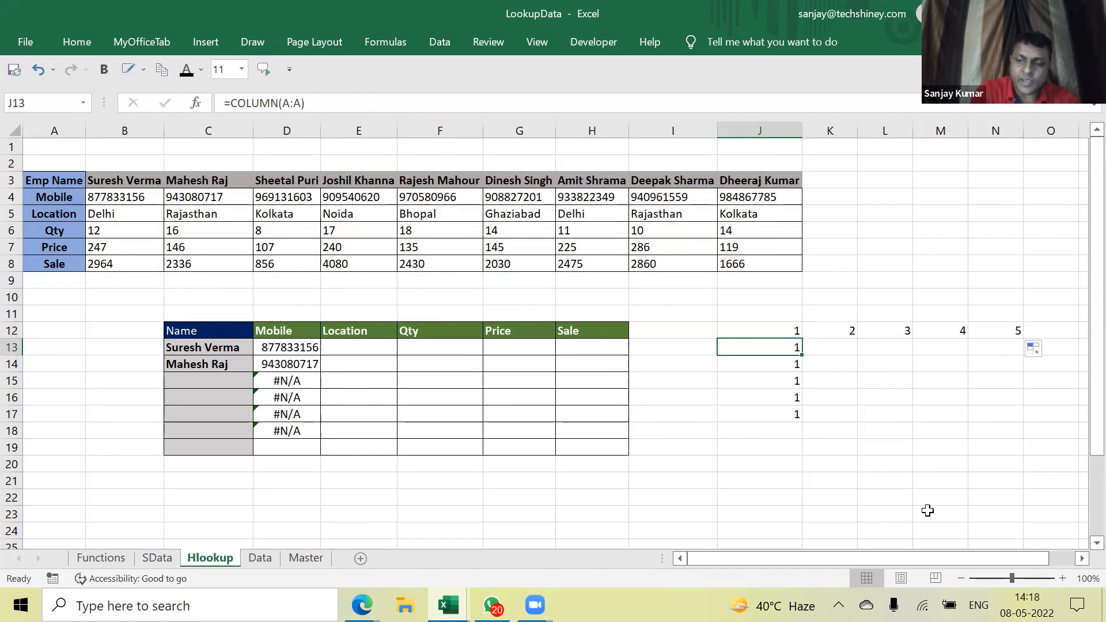
{"action": "type", "text": "=row("}
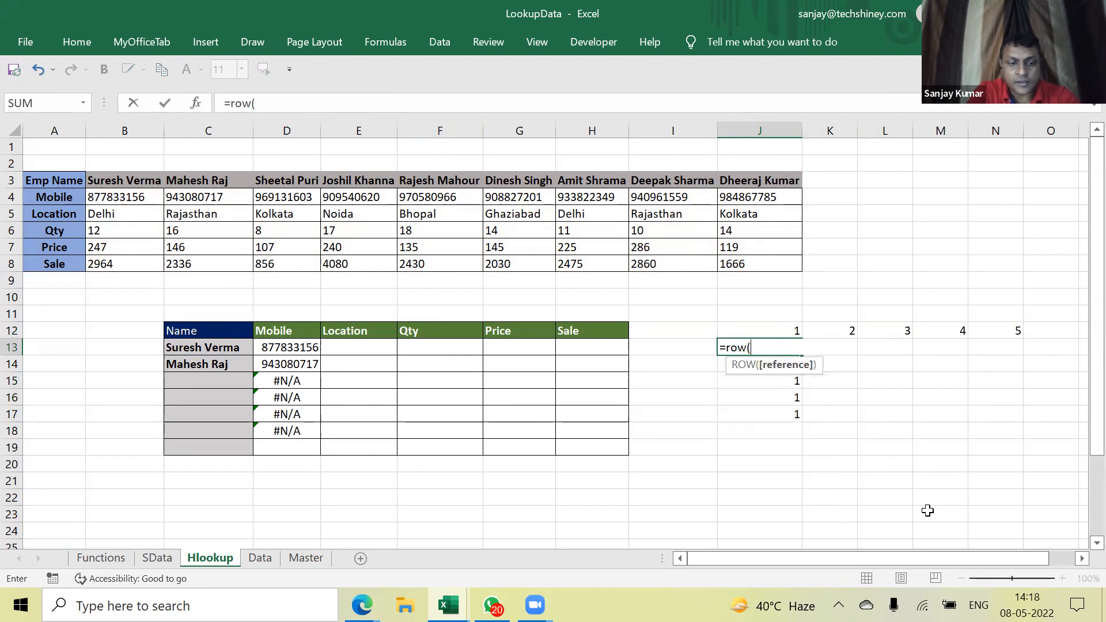
{"action": "type", "text": "1:1)"}
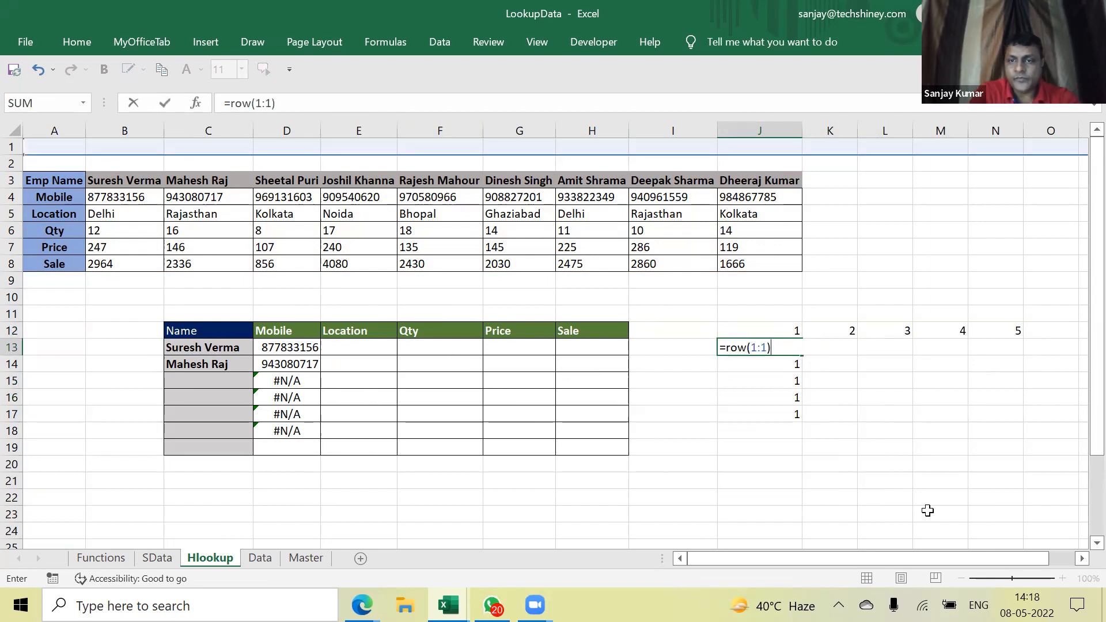
{"action": "key", "text": "Return"}
{"action": "left_click", "coordinate": [795, 348]}
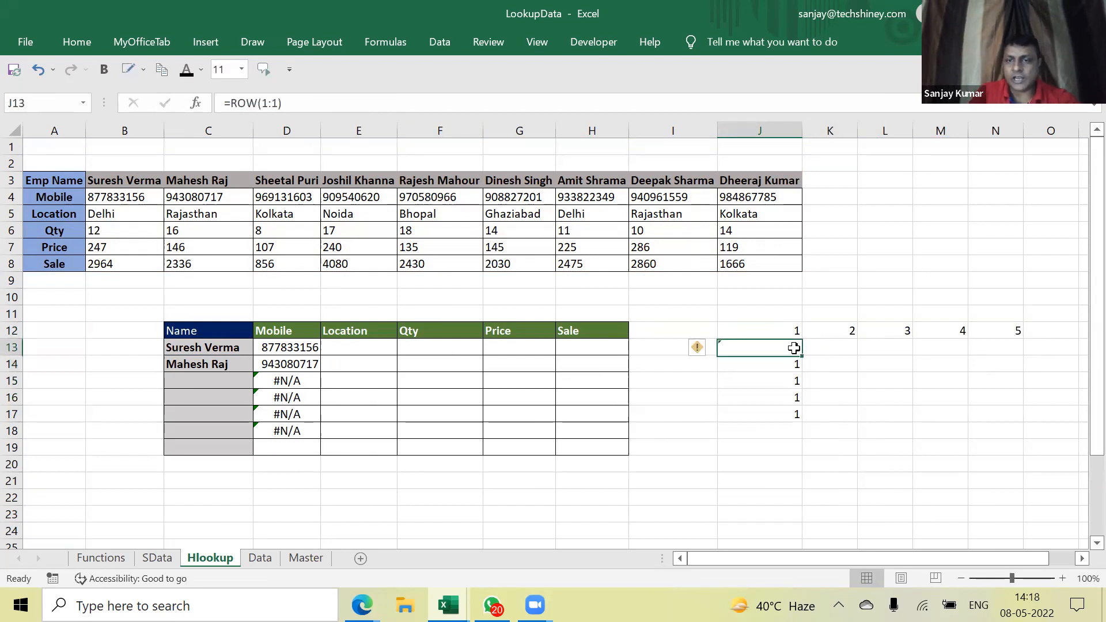
{"action": "left_click_drag", "start_coordinate": [801, 356], "coordinate": [1009, 356]}
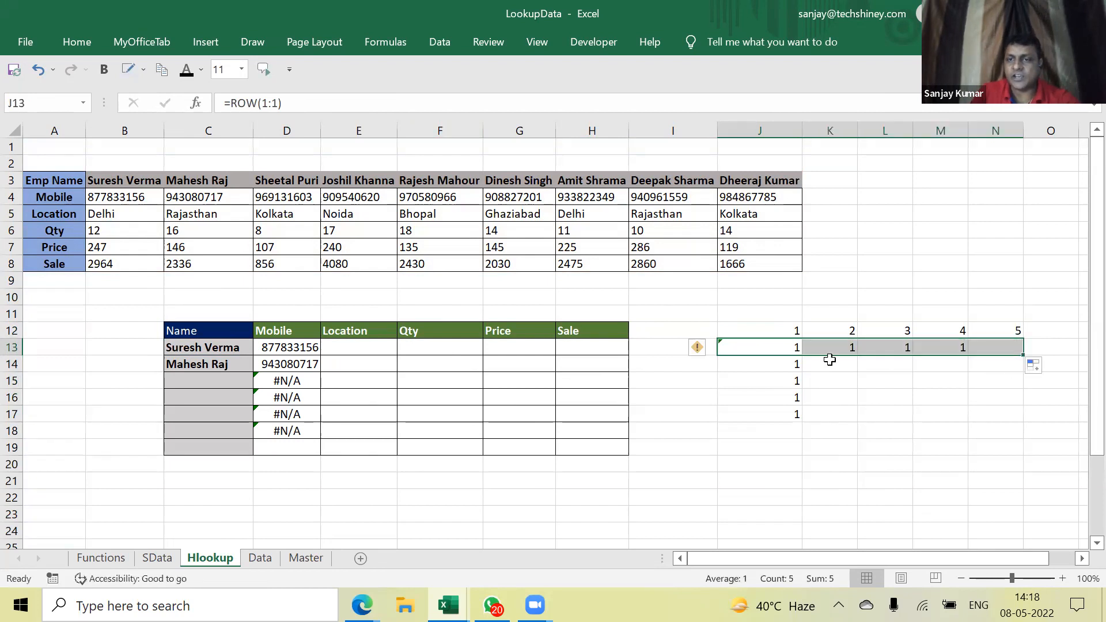
{"action": "left_click", "coordinate": [793, 349]}
{"action": "left_click_drag", "start_coordinate": [801, 355], "coordinate": [801, 420]}
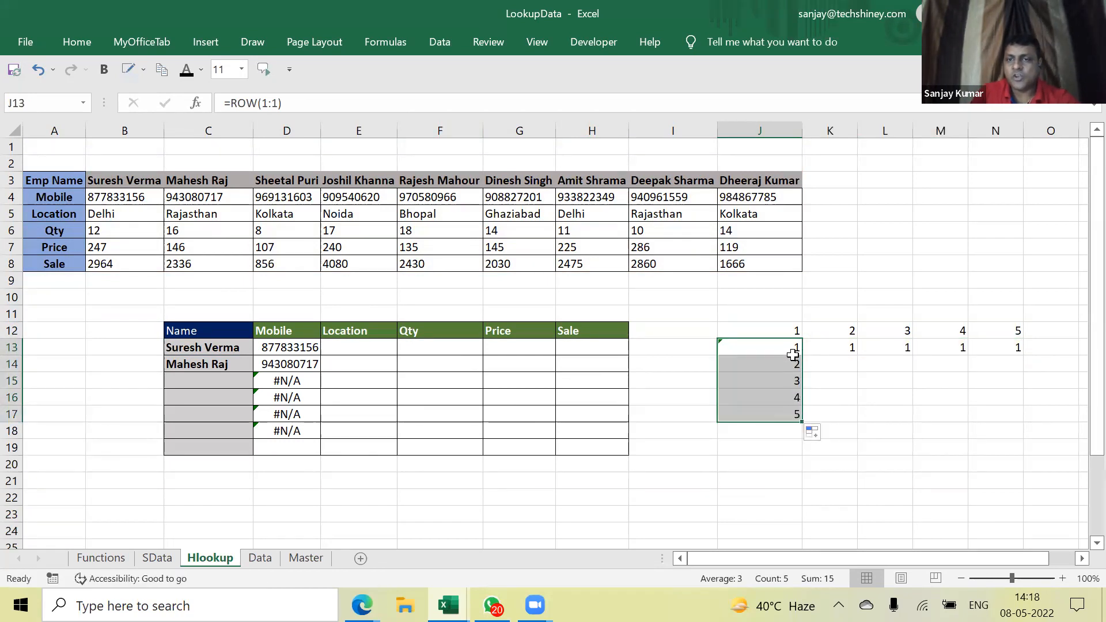
{"action": "left_click", "coordinate": [289, 353]}
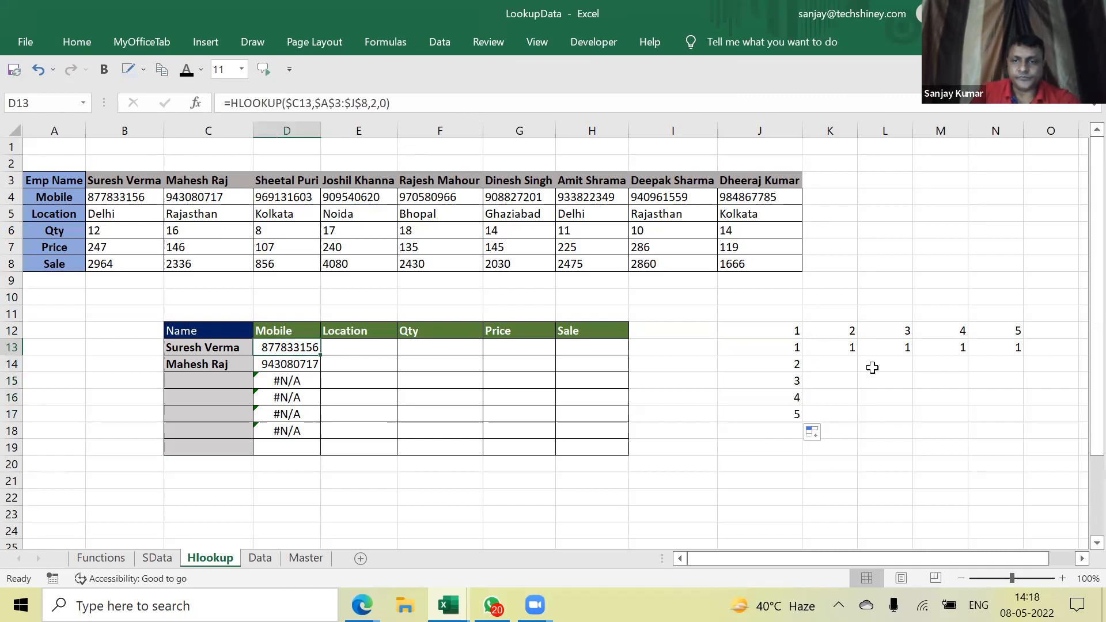
Replace the row index 2 in D13's HLOOKUP with COLUMN(B:B)
{"action": "left_click", "coordinate": [780, 349]}
{"action": "double_click", "coordinate": [298, 346]}
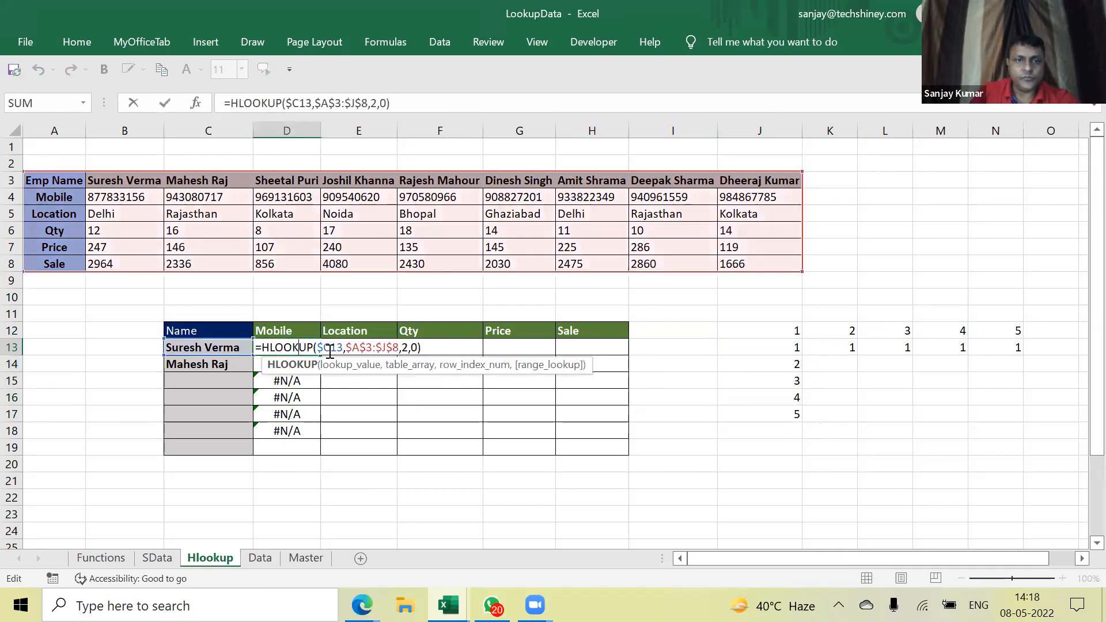
{"action": "left_click", "coordinate": [407, 348]}
{"action": "key", "text": "BackSpace"}
{"action": "type", "text": "colu"}
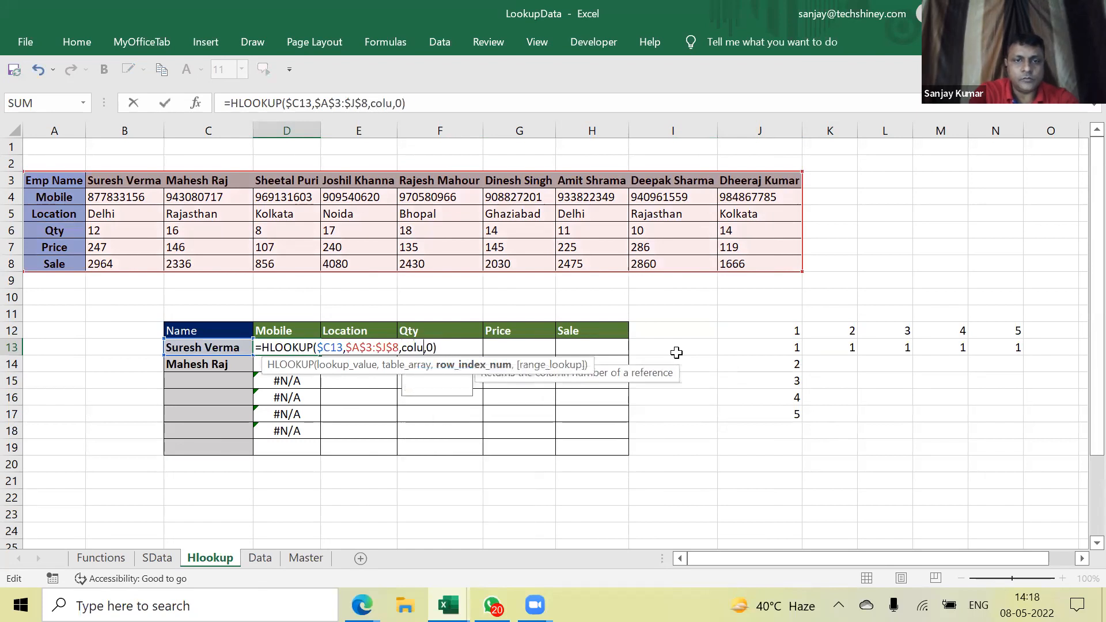
{"action": "type", "text": "mn(B"}
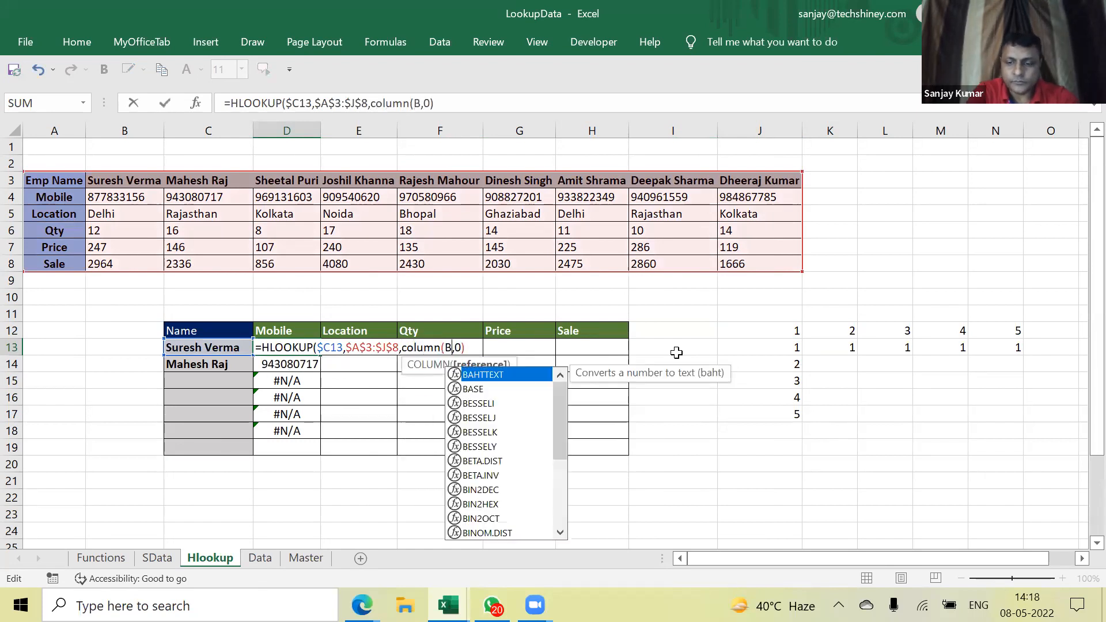
{"action": "type", "text": ":B)"}
{"action": "key", "text": "Return"}
{"action": "key", "text": "Up"}
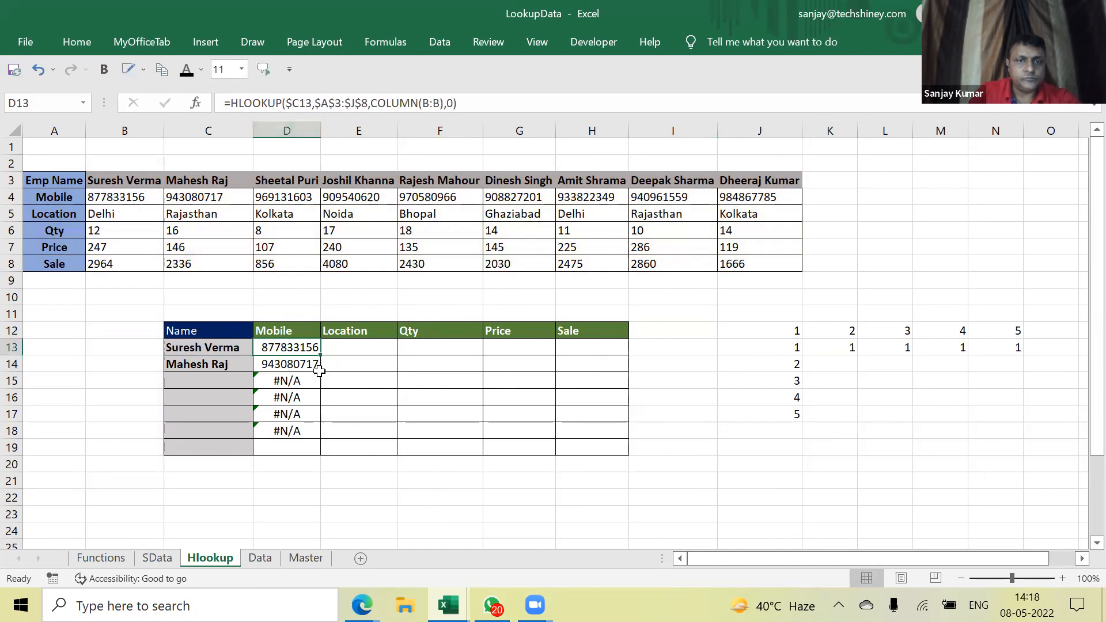
Copy the lookup across to Sale, then clear the old Mobile and Location-to-Sale results
{"action": "left_click_drag", "start_coordinate": [322, 357], "coordinate": [614, 369]}
{"action": "left_click_drag", "start_coordinate": [288, 364], "coordinate": [288, 421]}
{"action": "key", "text": "Delete"}
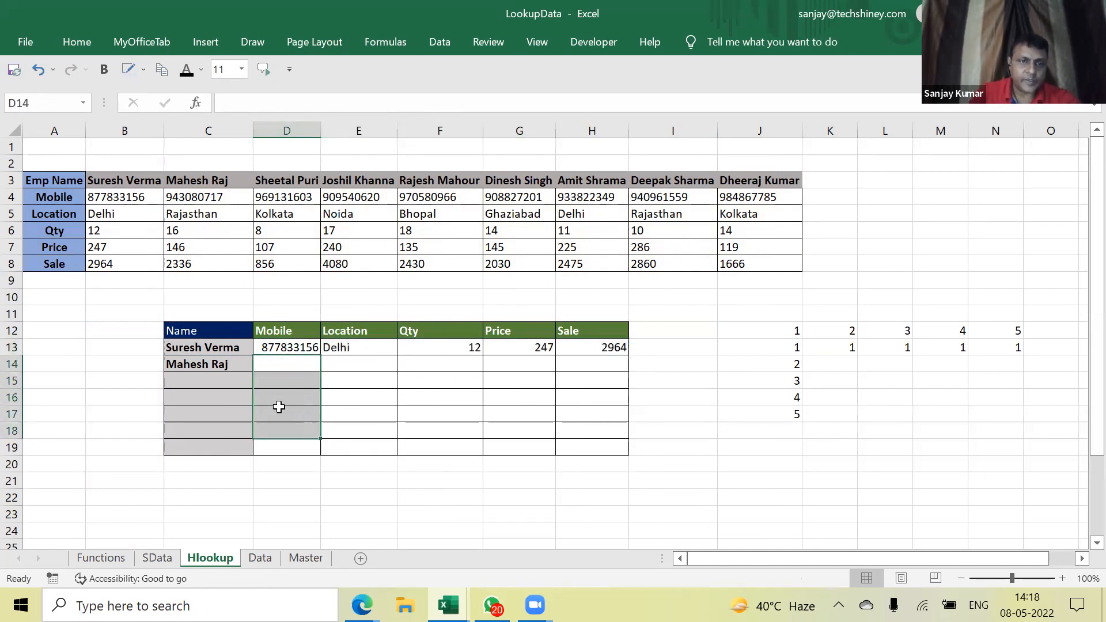
{"action": "left_click_drag", "start_coordinate": [280, 347], "coordinate": [573, 349]}
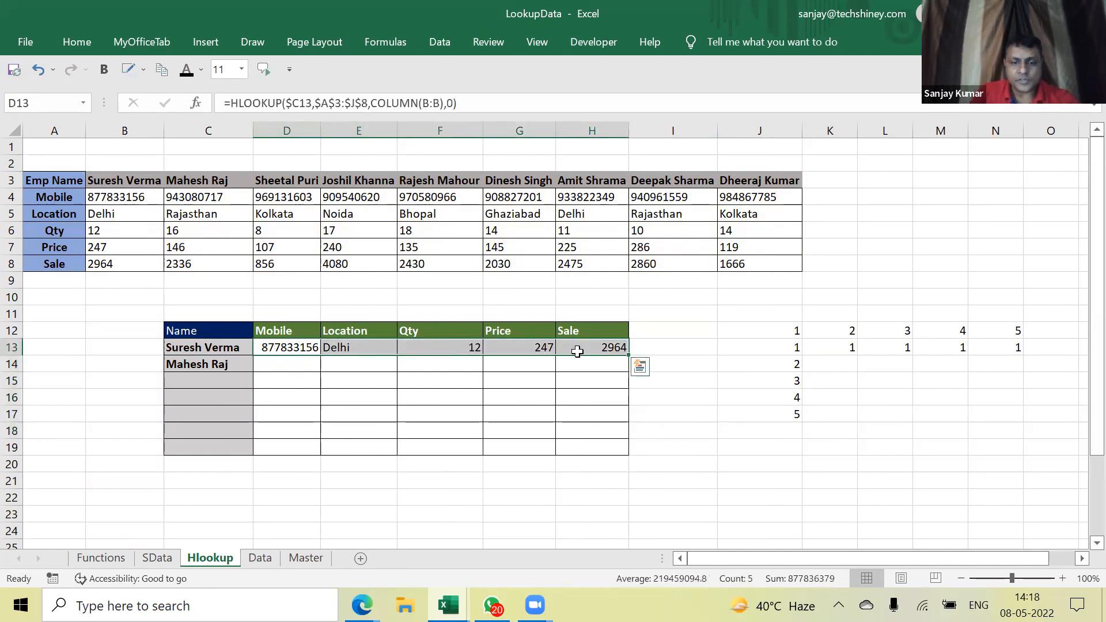
{"action": "key", "text": "ctrl+c"}
{"action": "left_click", "coordinate": [346, 365]}
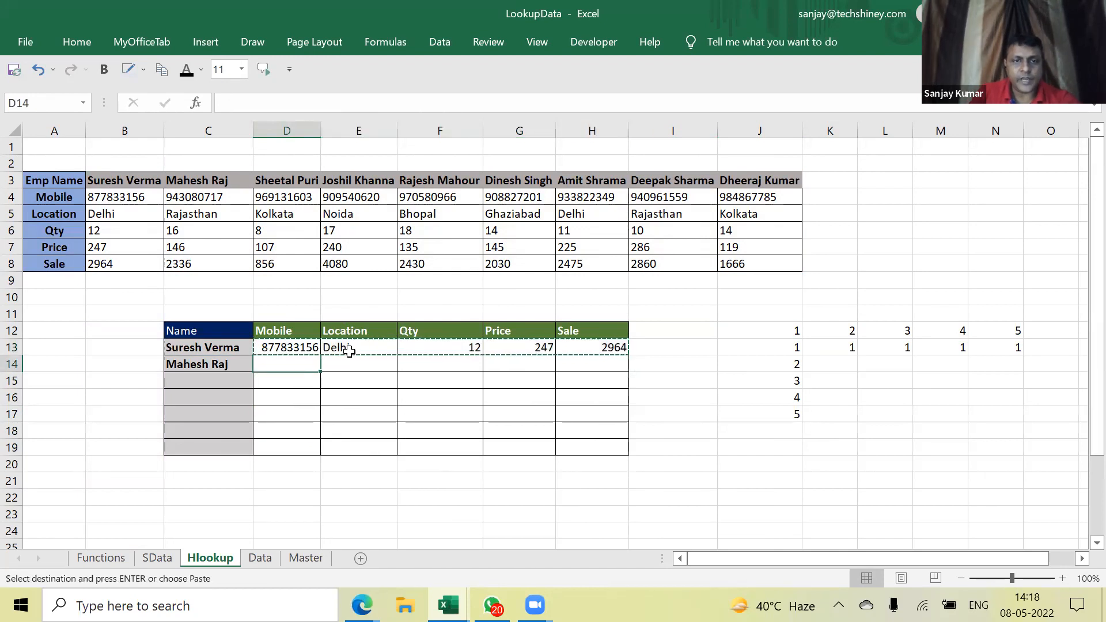
{"action": "left_click_drag", "start_coordinate": [348, 348], "coordinate": [589, 351]}
{"action": "key", "text": "Delete"}
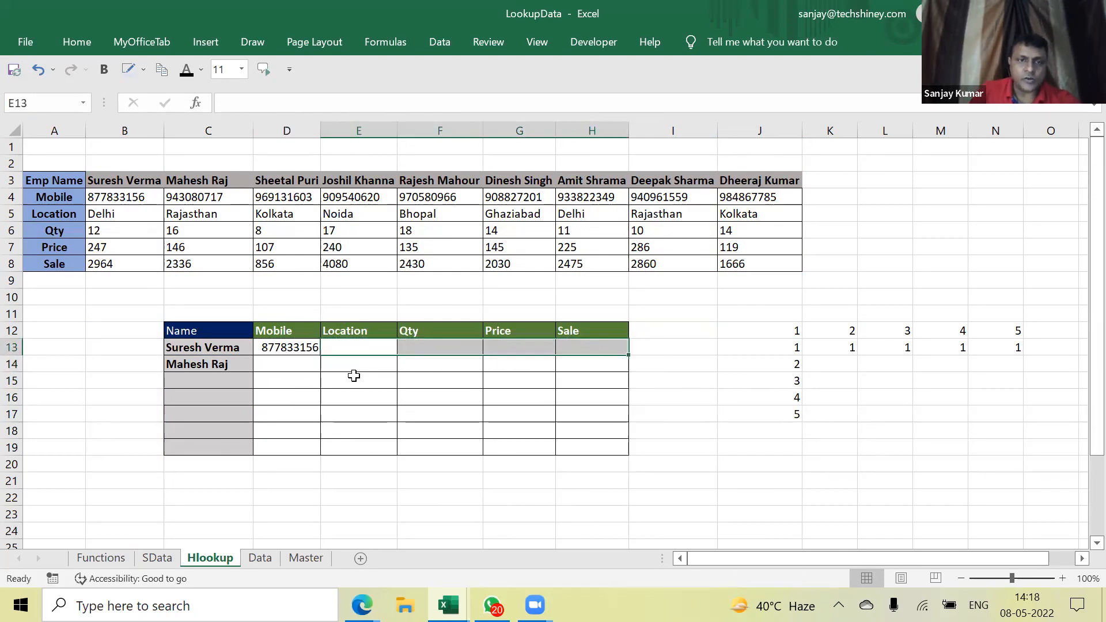
Copy D13's lookup formula and paste it over the D13:H19 results block
{"action": "left_click", "coordinate": [293, 346]}
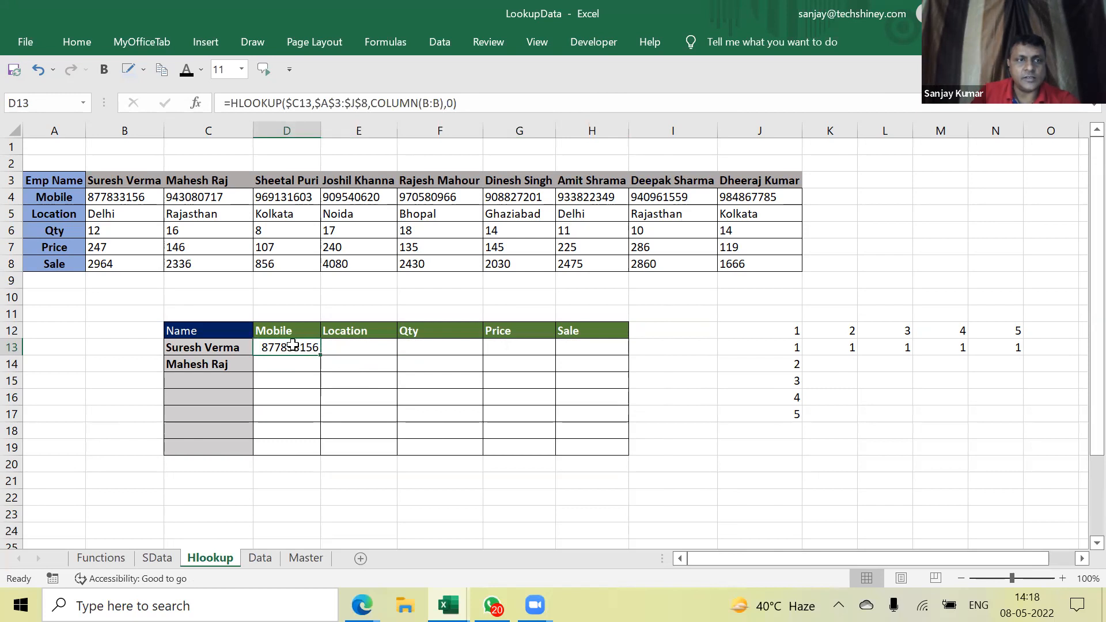
{"action": "double_click", "coordinate": [293, 345]}
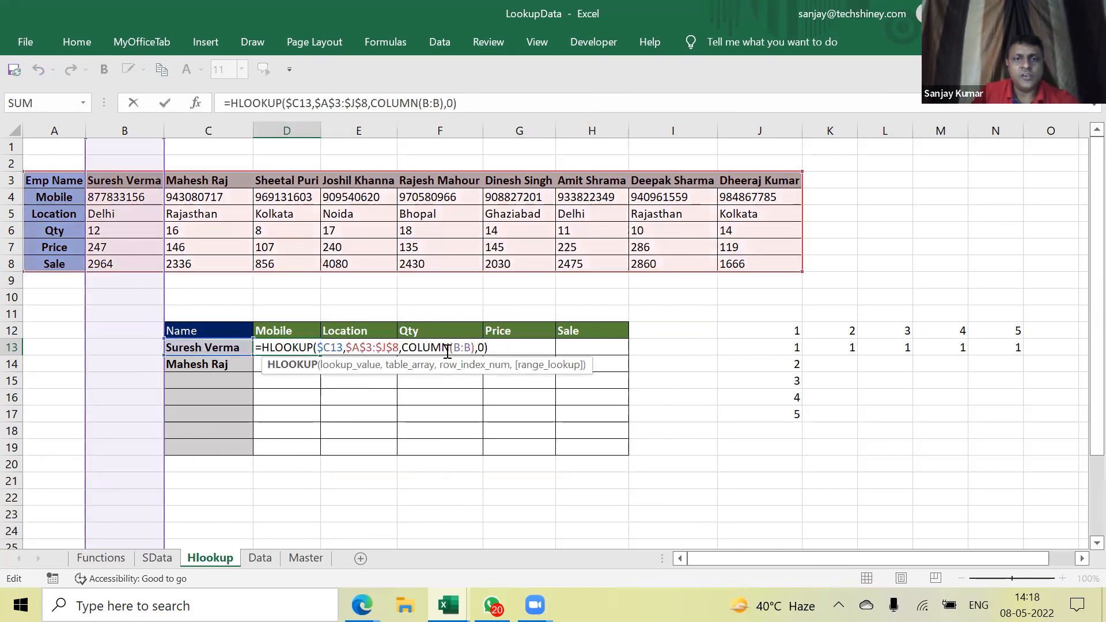
{"action": "left_click_drag", "start_coordinate": [474, 348], "coordinate": [402, 347]}
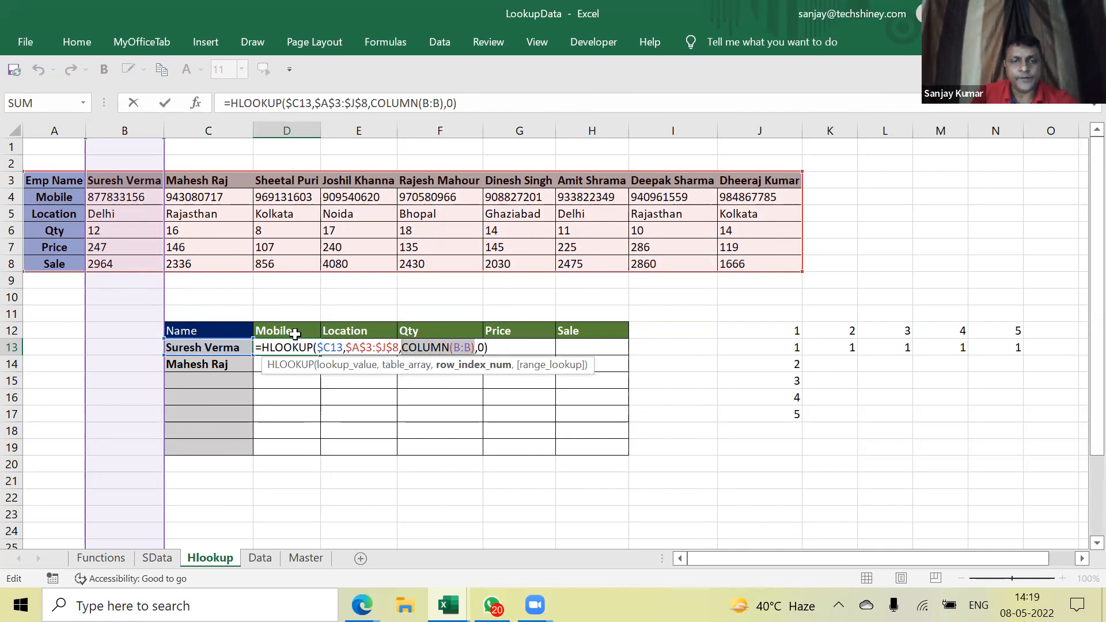
{"action": "key", "text": "ctrl+Return"}
{"action": "key", "text": "ctrl+c"}
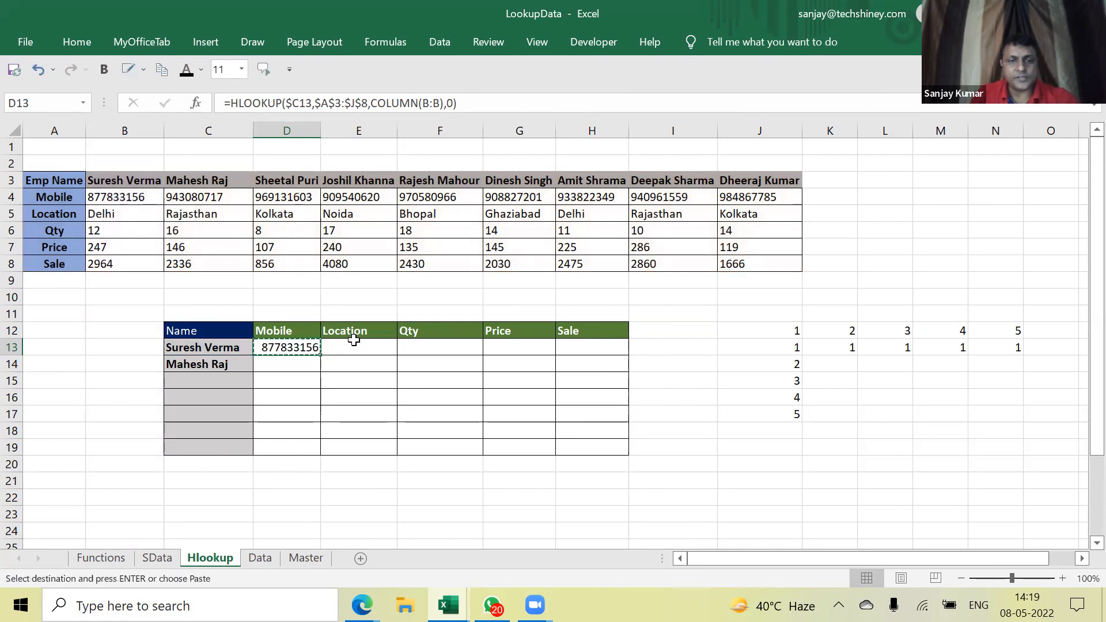
{"action": "left_click_drag", "start_coordinate": [292, 347], "coordinate": [289, 410]}
{"action": "left_click_drag", "start_coordinate": [572, 437], "coordinate": [571, 447]}
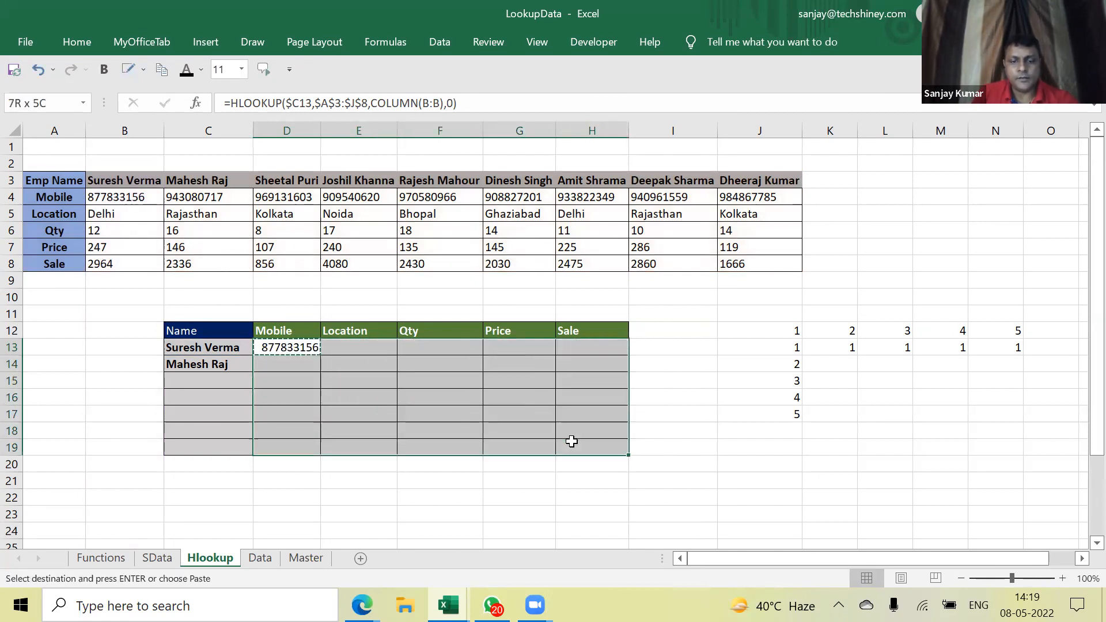
{"action": "key", "text": "ctrl+v"}
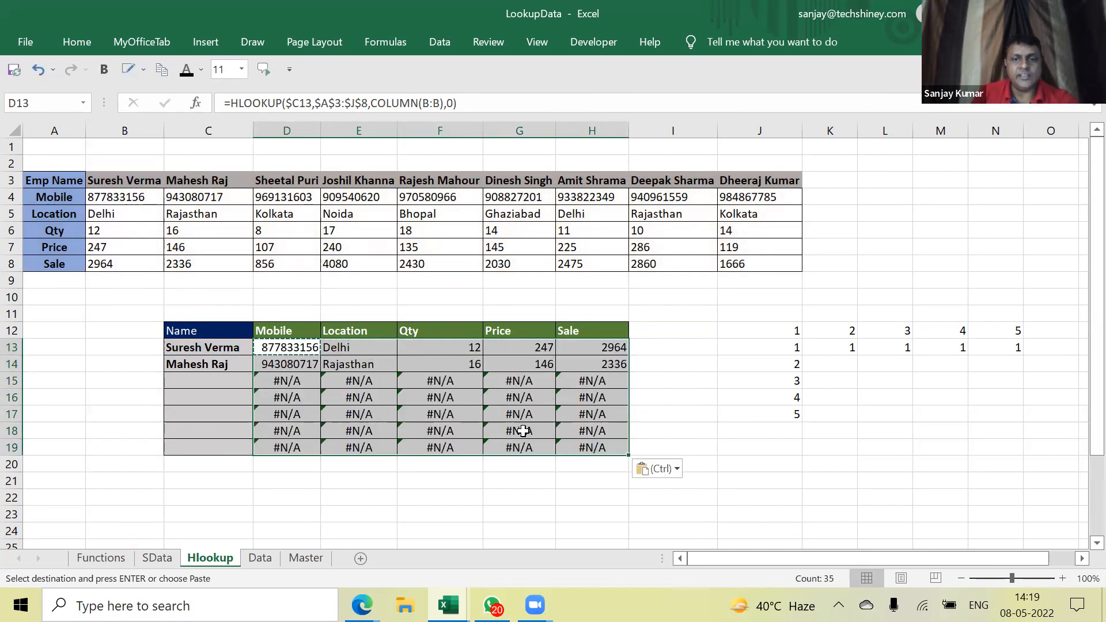
Pick the first three employee names from the dropdowns in C15, C16 and C17
{"action": "key", "text": "Escape"}
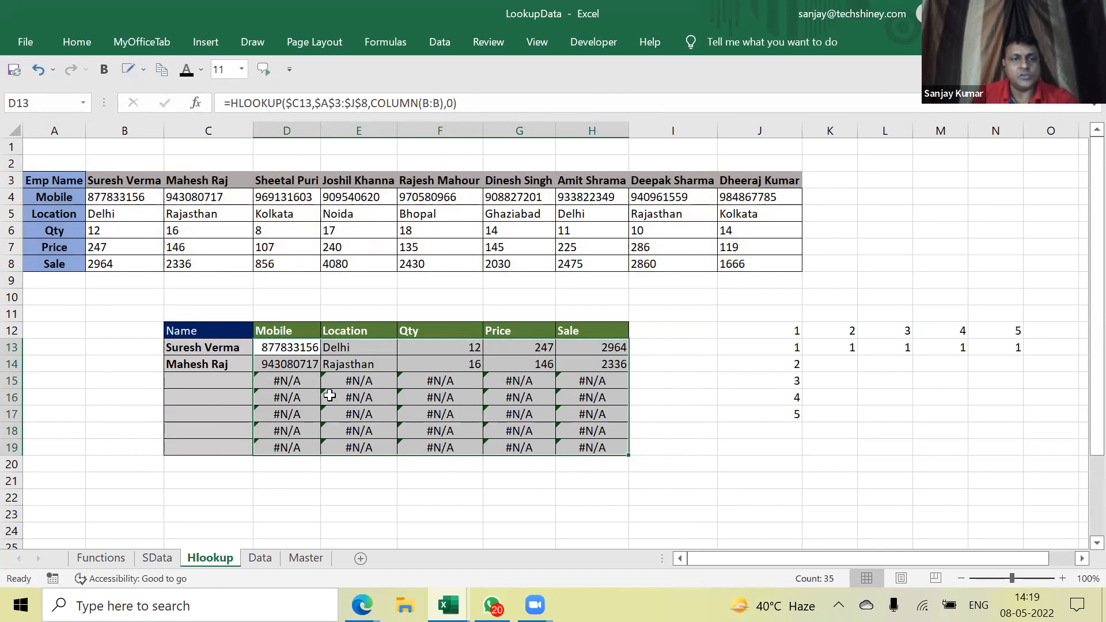
{"action": "left_click", "coordinate": [189, 378]}
{"action": "left_click", "coordinate": [261, 381]}
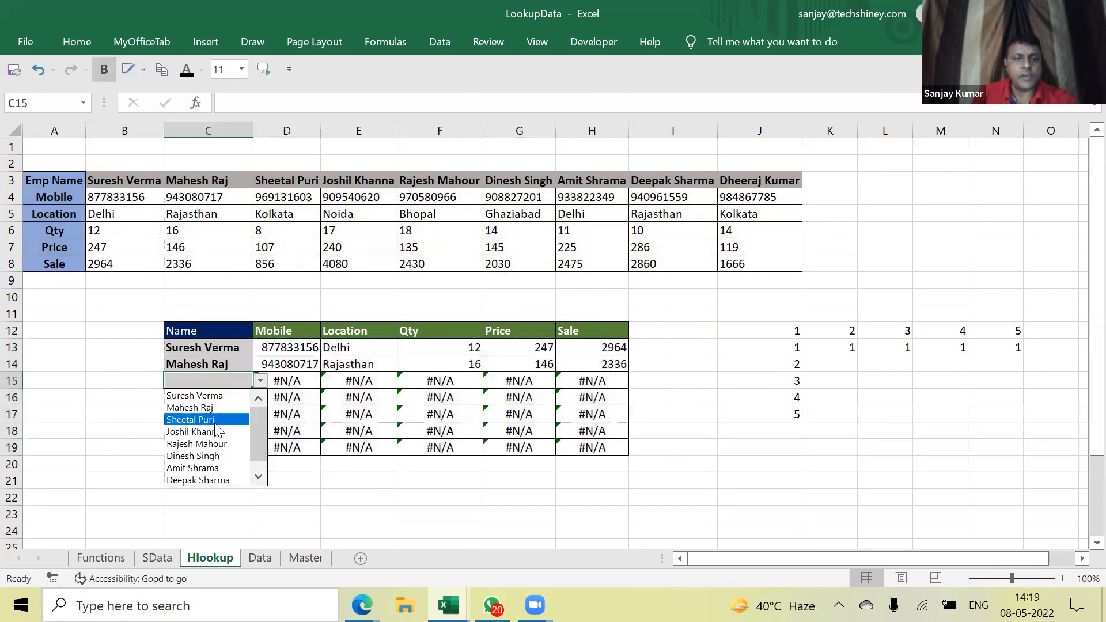
{"action": "left_click", "coordinate": [241, 420]}
{"action": "left_click", "coordinate": [252, 402]}
{"action": "left_click", "coordinate": [259, 398]}
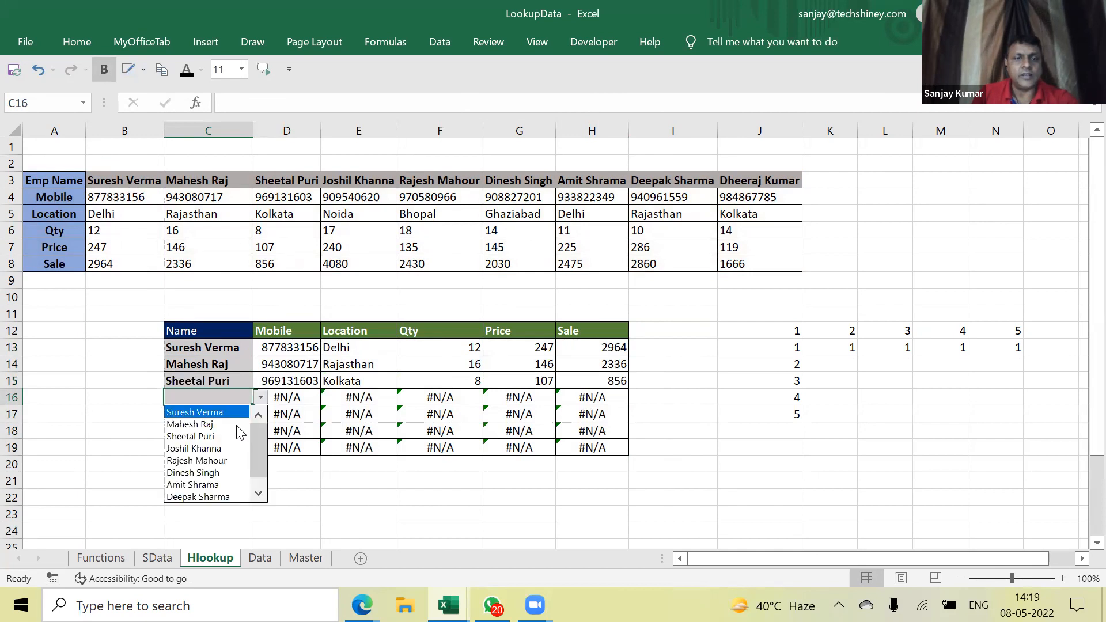
{"action": "left_click", "coordinate": [224, 447]}
{"action": "left_click", "coordinate": [247, 419]}
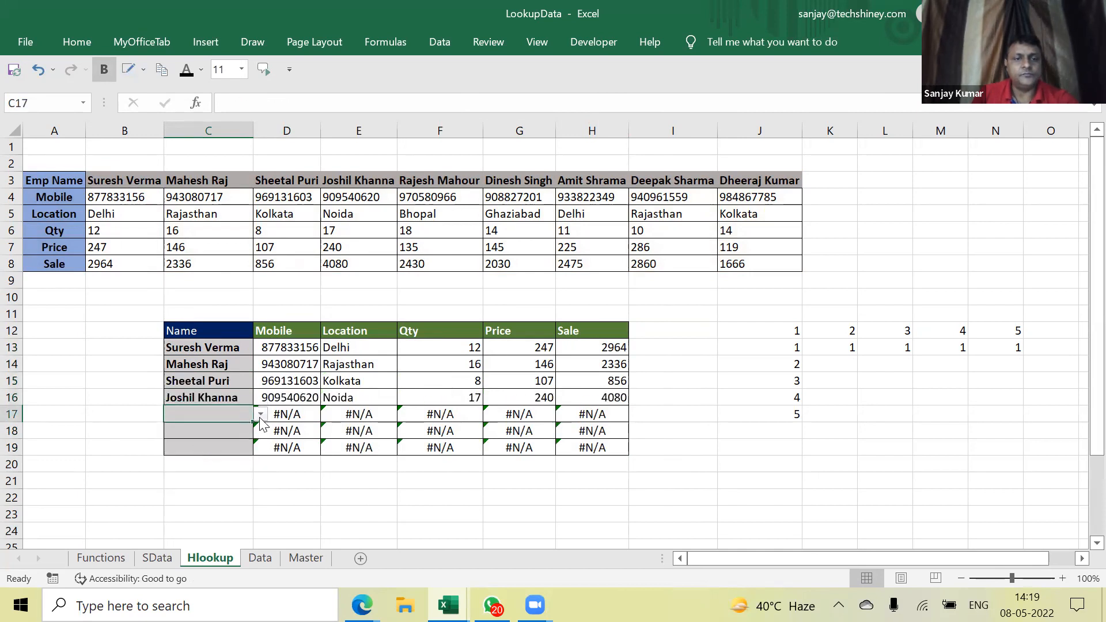
{"action": "left_click", "coordinate": [261, 414]}
{"action": "left_click", "coordinate": [227, 489]}
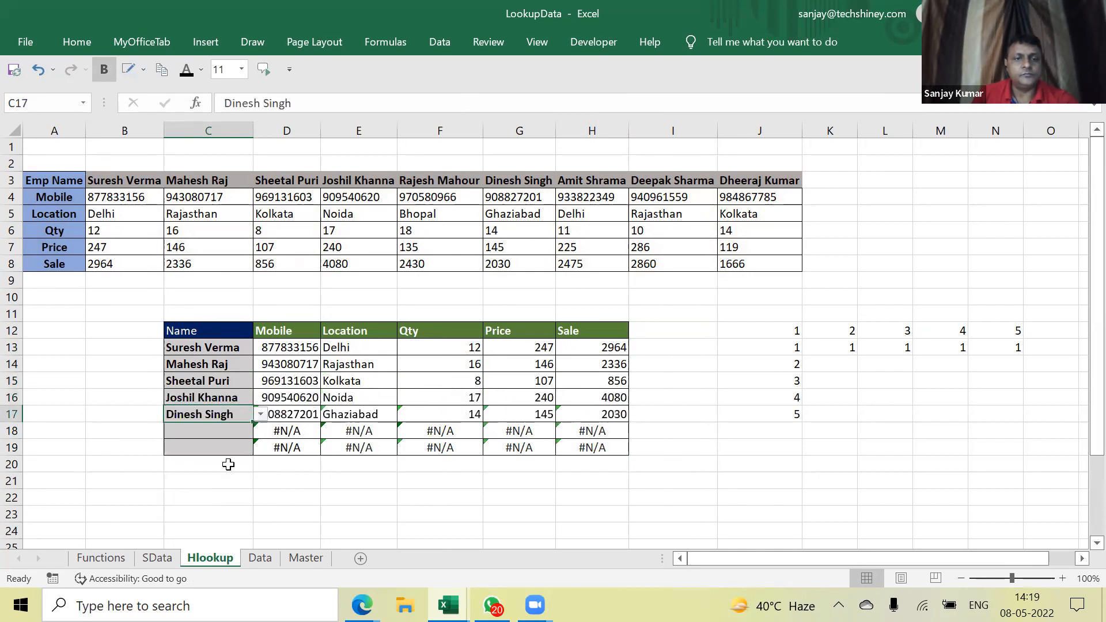
Pick employee names from the dropdowns in C18 and C19, clearing the last #N/A rows
{"action": "left_click", "coordinate": [240, 431]}
{"action": "left_click", "coordinate": [260, 444]}
{"action": "left_click", "coordinate": [242, 431]}
{"action": "left_click", "coordinate": [261, 431]}
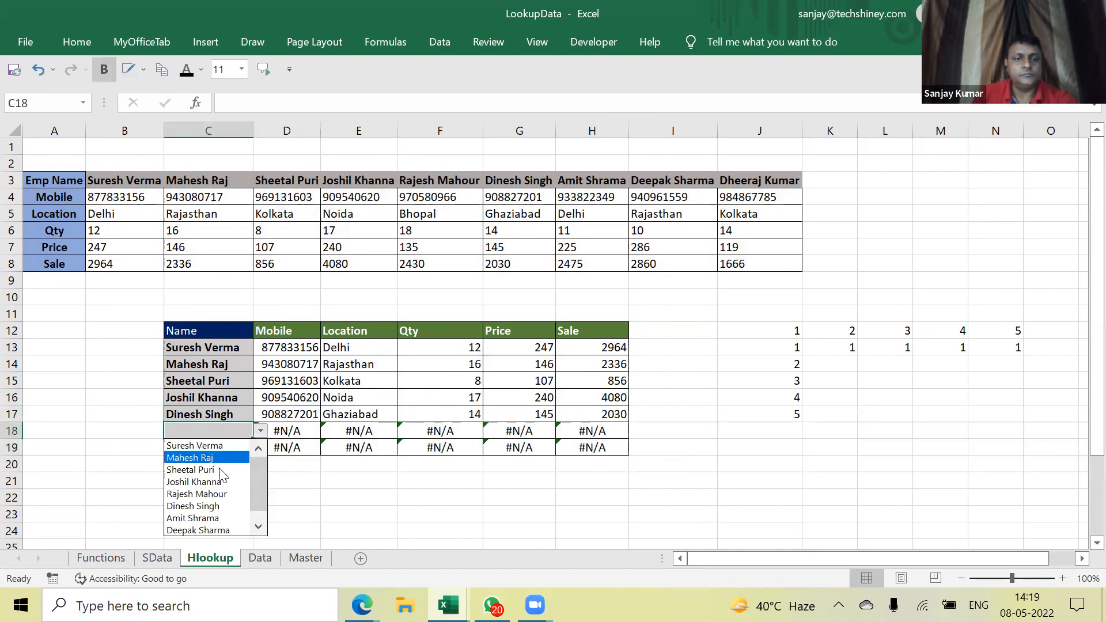
{"action": "left_click", "coordinate": [213, 520]}
{"action": "left_click", "coordinate": [233, 448]}
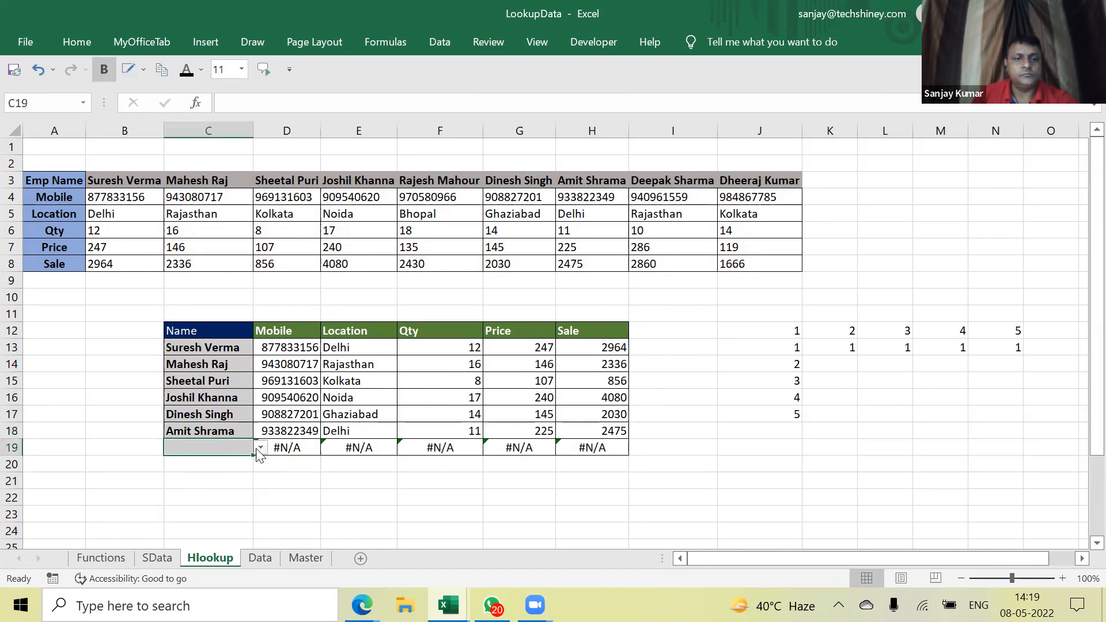
{"action": "left_click", "coordinate": [260, 448]}
{"action": "left_click", "coordinate": [207, 545]}
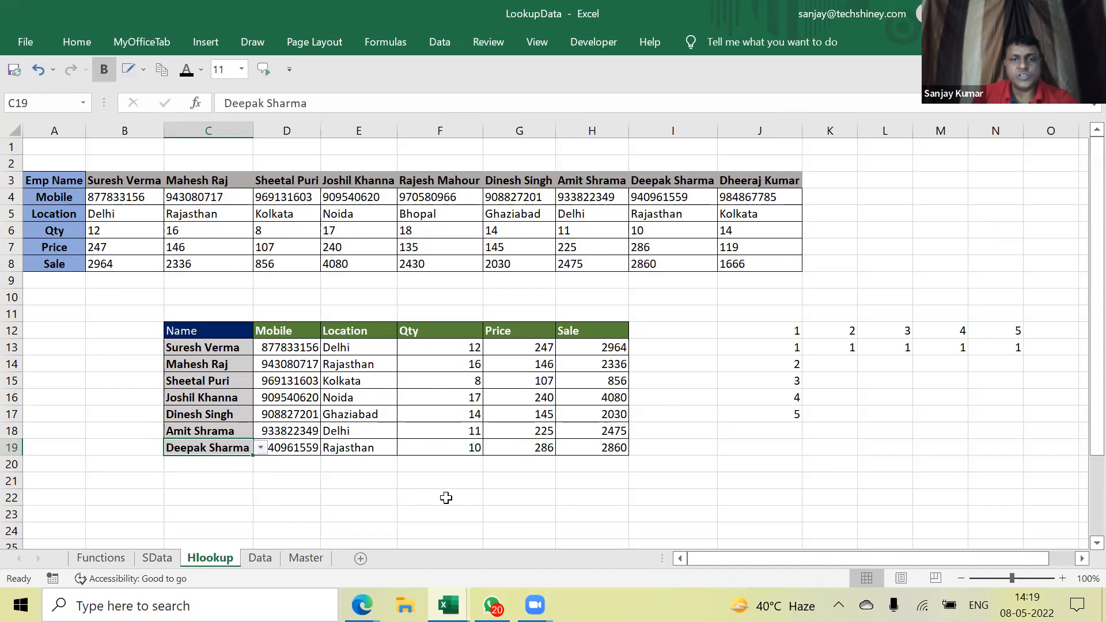
Highlight the looked-up results and the source table's rows and columns to explain them
{"action": "left_click_drag", "start_coordinate": [292, 349], "coordinate": [548, 369]}
{"action": "left_click_drag", "start_coordinate": [69, 183], "coordinate": [749, 214]}
{"action": "left_click_drag", "start_coordinate": [124, 182], "coordinate": [120, 270]}
{"action": "left_click", "coordinate": [119, 181]}
{"action": "left_click_drag", "start_coordinate": [118, 182], "coordinate": [118, 277]}
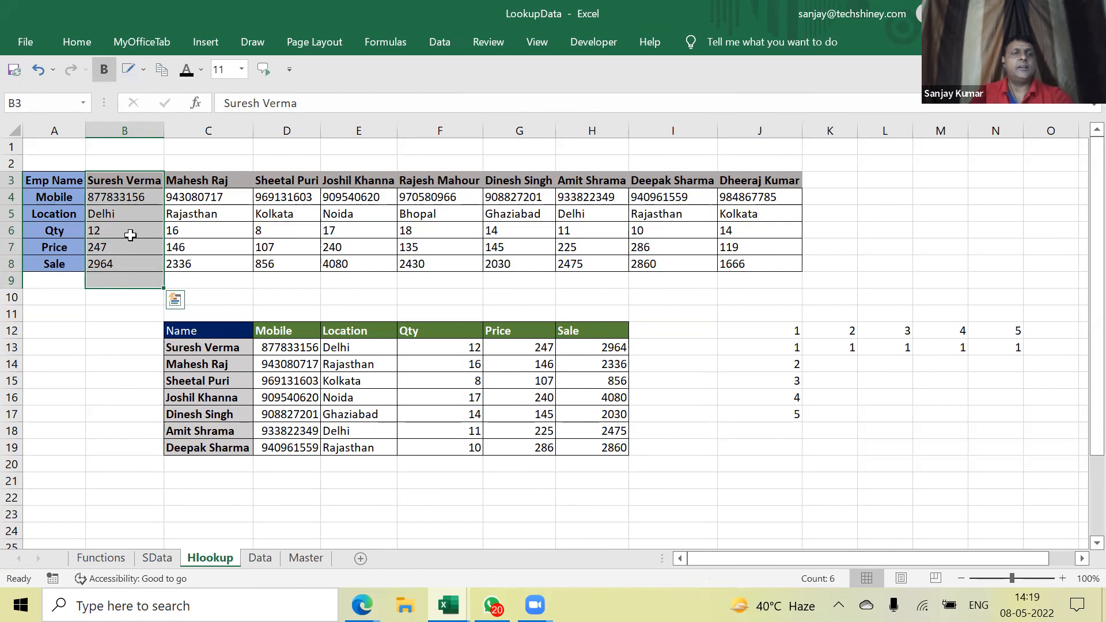
{"action": "left_click", "coordinate": [131, 178]}
{"action": "left_click_drag", "start_coordinate": [131, 208], "coordinate": [131, 260]}
{"action": "left_click_drag", "start_coordinate": [132, 178], "coordinate": [747, 240]}
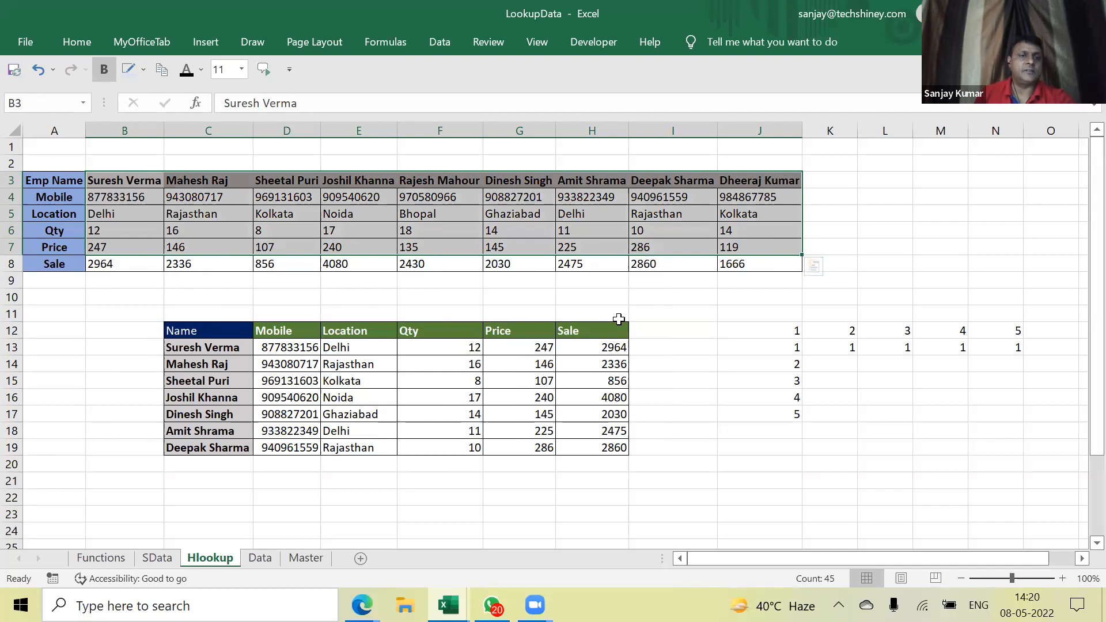
Choose a different employee in C13's name dropdown
{"action": "left_click", "coordinate": [233, 347]}
{"action": "left_click", "coordinate": [261, 348]}
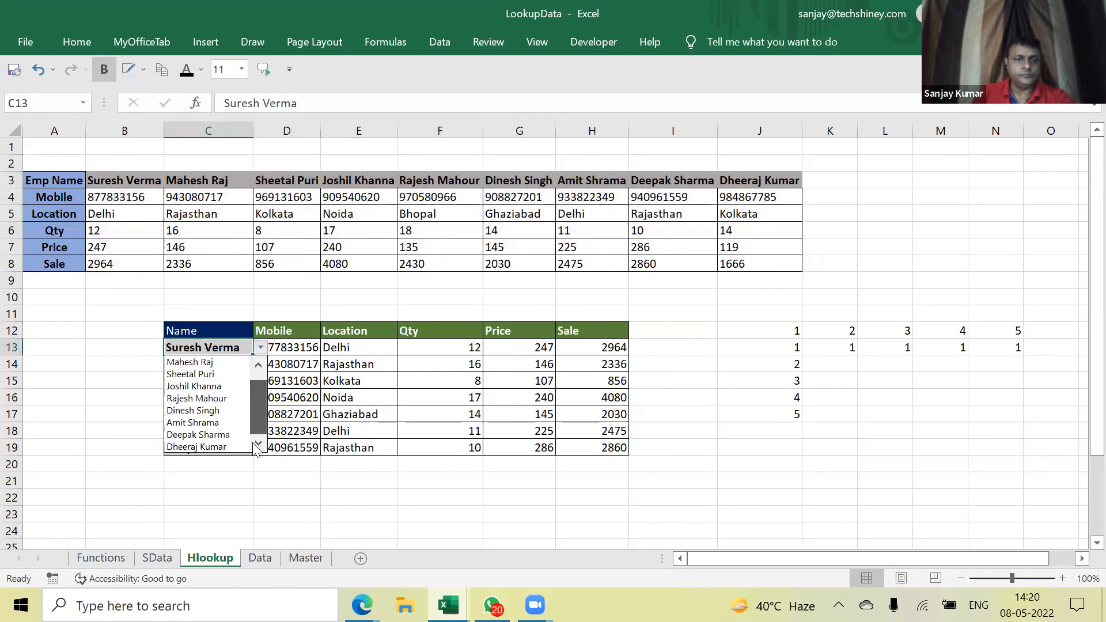
{"action": "left_click", "coordinate": [195, 437]}
Open D13's Mobile HLOOKUP formula in edit mode to show its references
{"action": "left_click", "coordinate": [766, 402]}
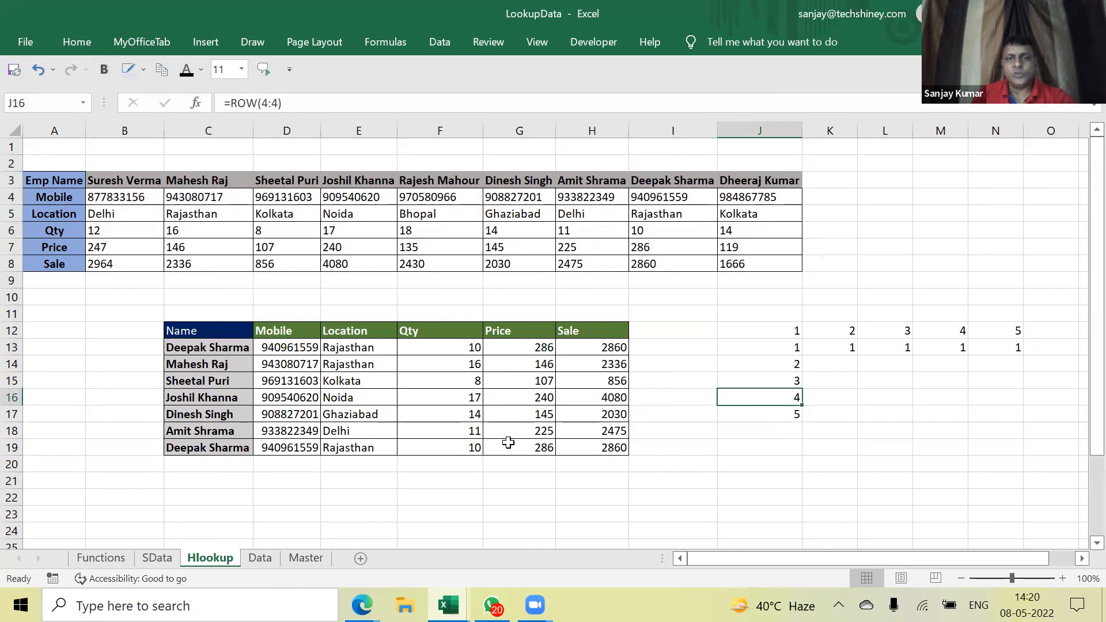
{"action": "left_click", "coordinate": [308, 351]}
{"action": "double_click", "coordinate": [308, 350]}
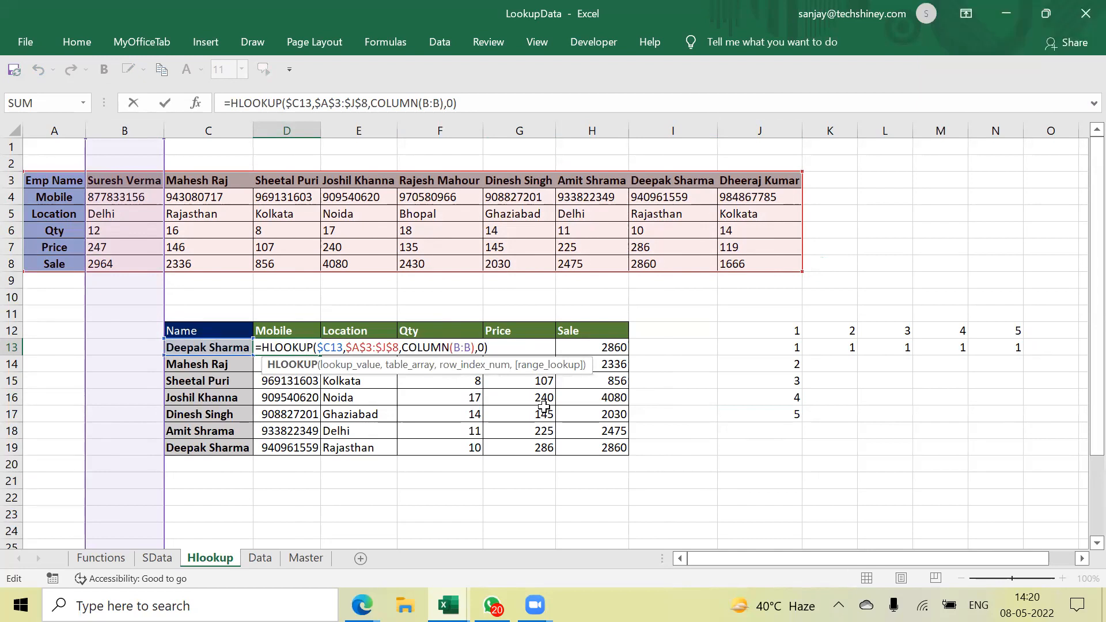
Finish editing D13 and select the Sale result in H19
{"action": "key", "text": "ctrl+Return"}
{"action": "left_click", "coordinate": [606, 431]}
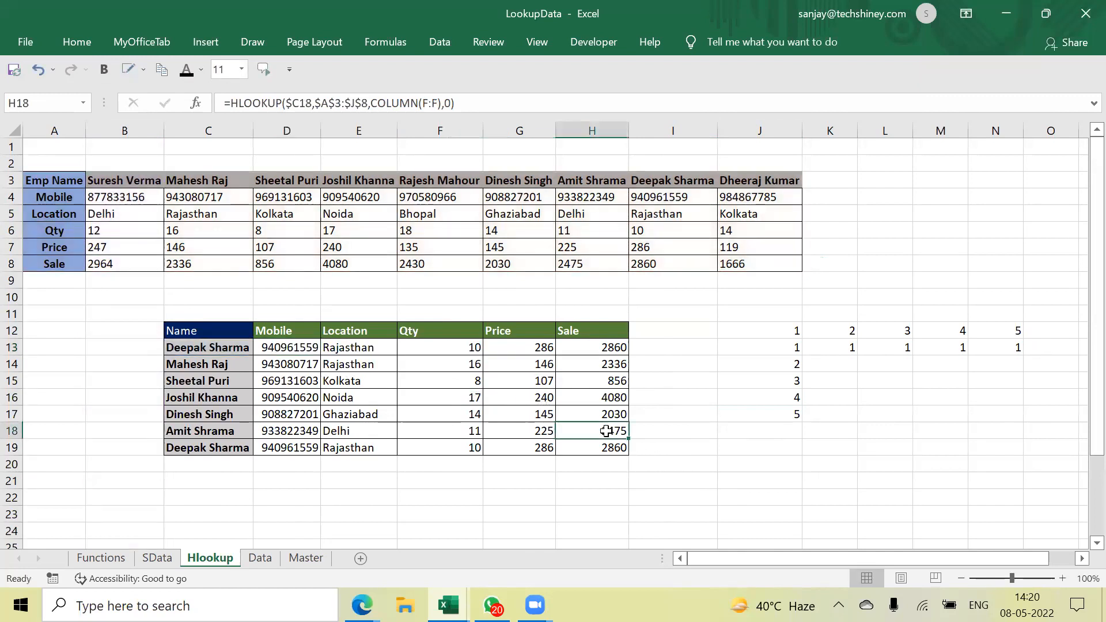
{"action": "left_click", "coordinate": [750, 89]}
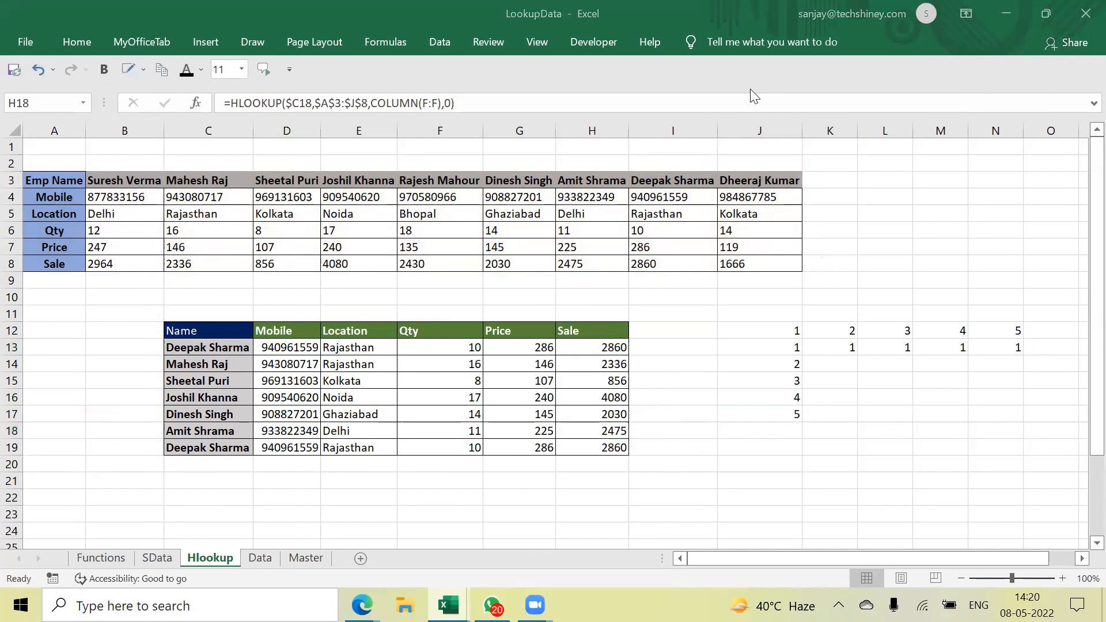
{"action": "left_click", "coordinate": [403, 40]}
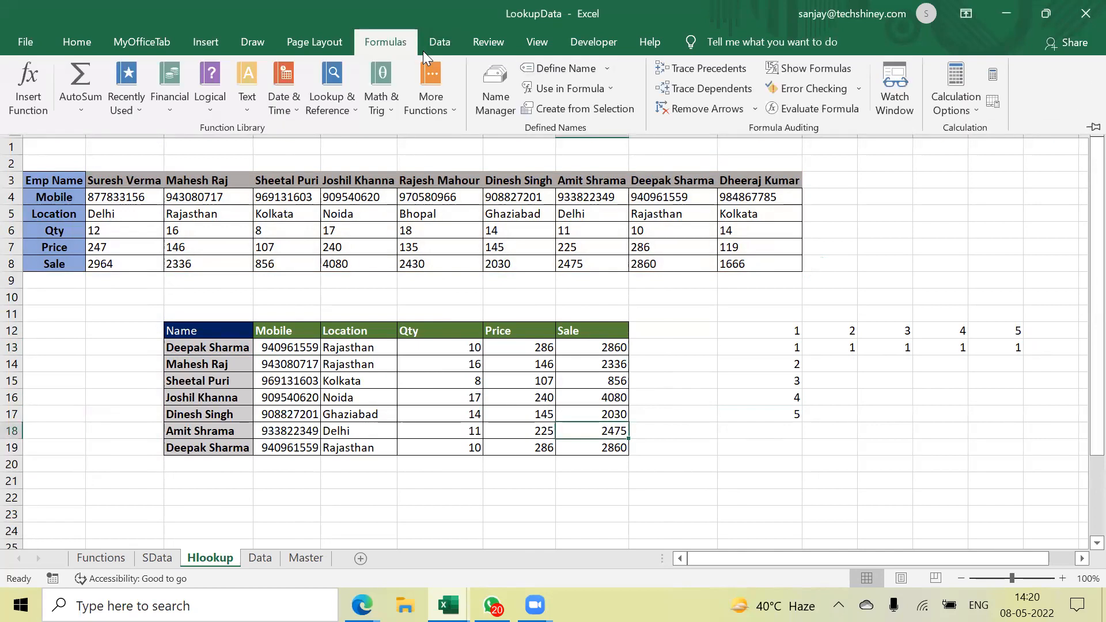
{"action": "left_click", "coordinate": [384, 40]}
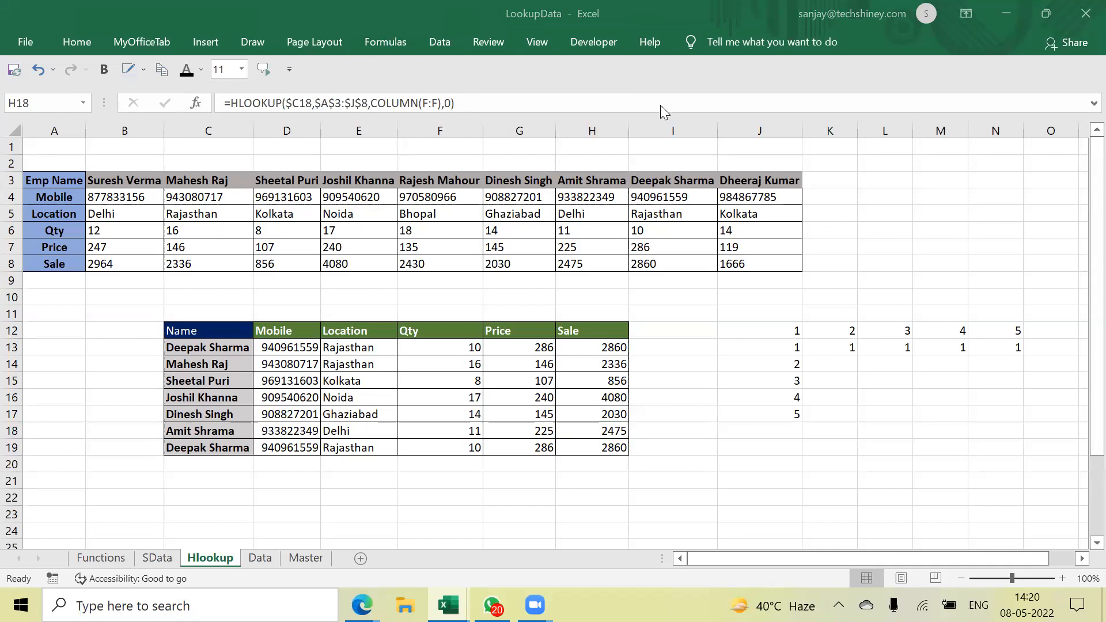
{"action": "left_click", "coordinate": [400, 38]}
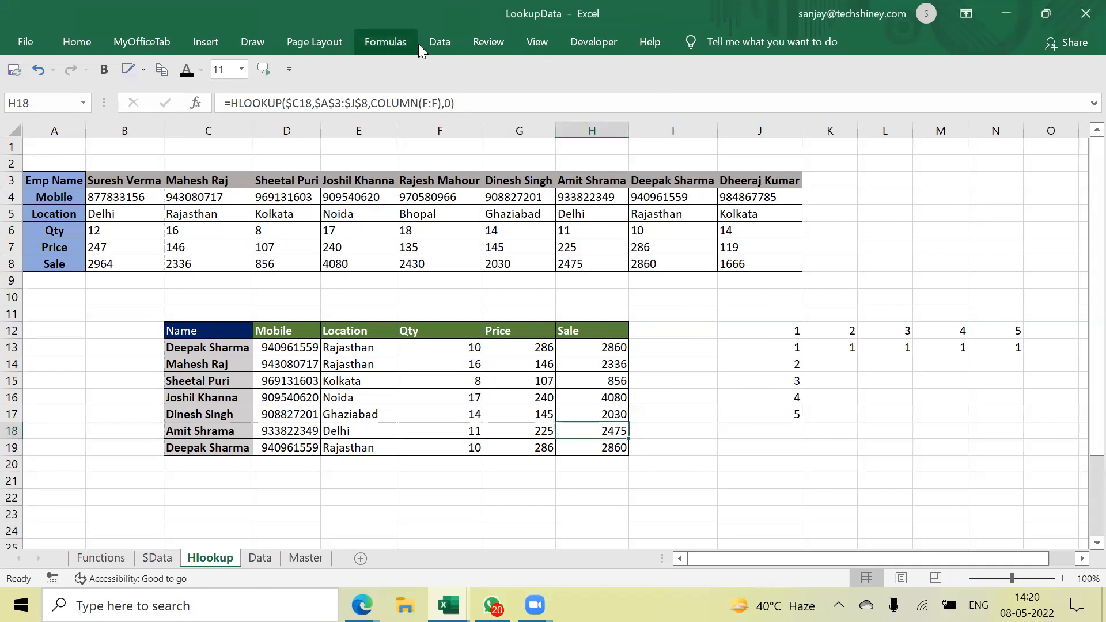
{"action": "key", "text": "Down"}
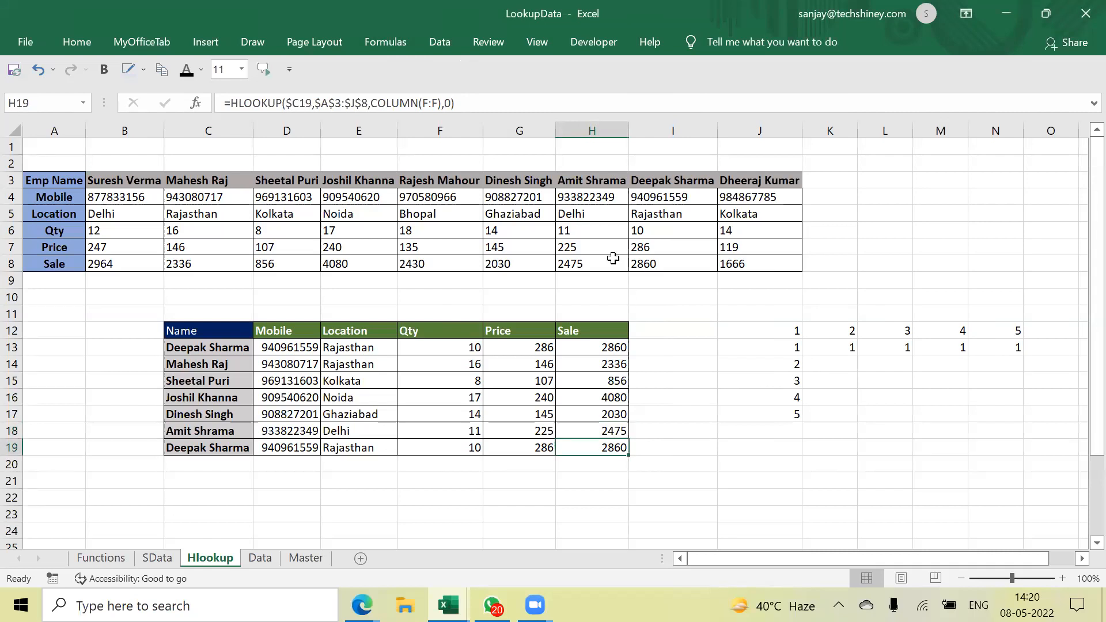
Trace two levels of precedents for H19's Sale HLOOKUP
{"action": "left_click", "coordinate": [392, 47]}
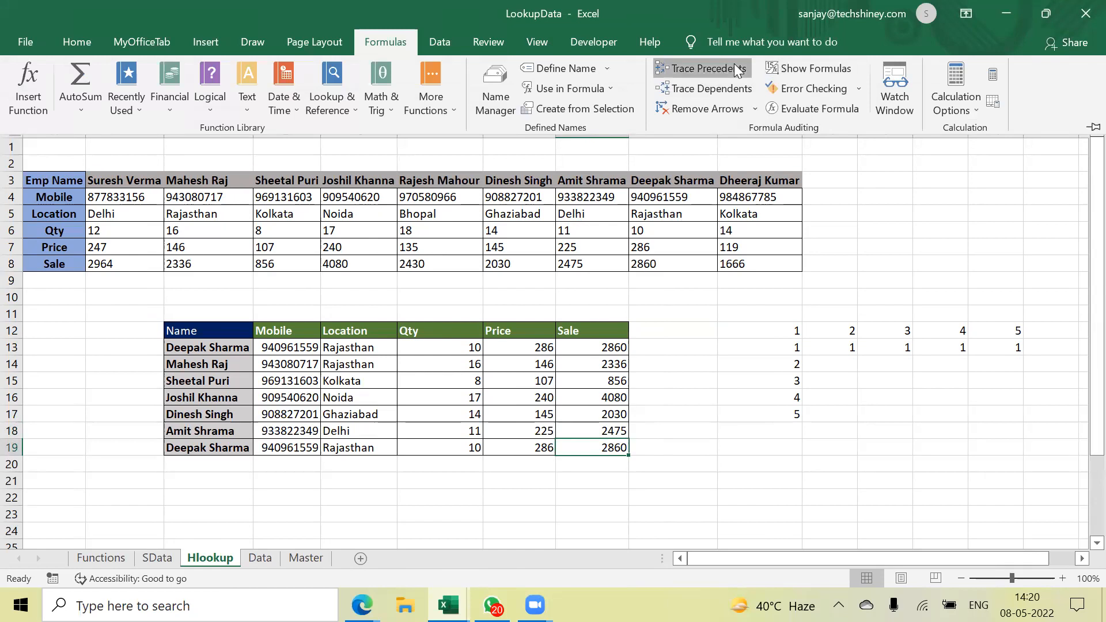
{"action": "left_click", "coordinate": [714, 68]}
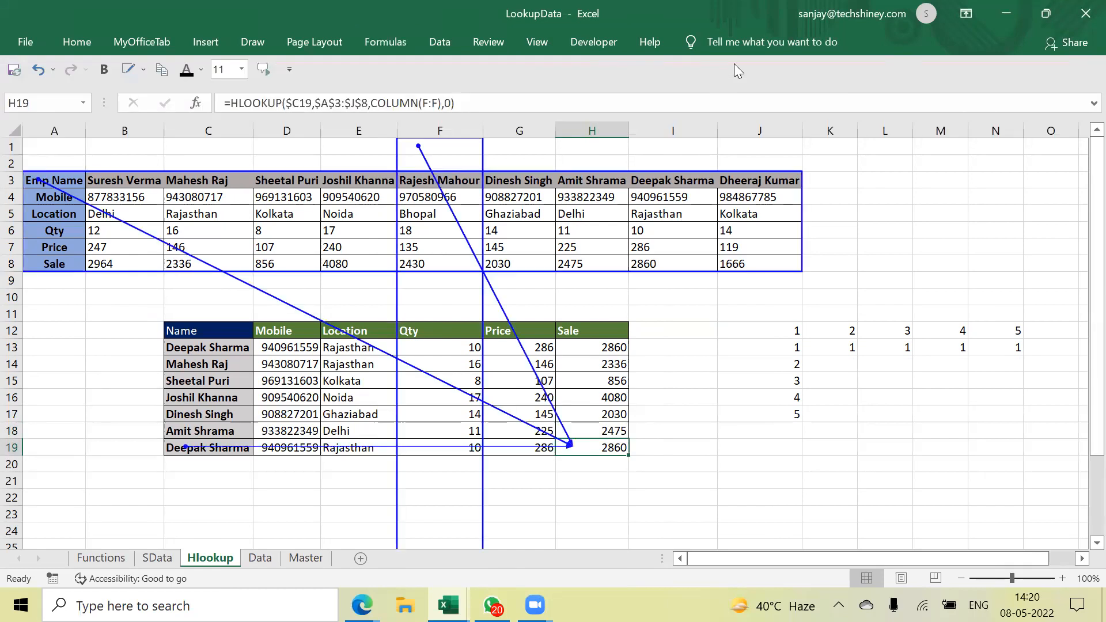
{"action": "left_click", "coordinate": [395, 41]}
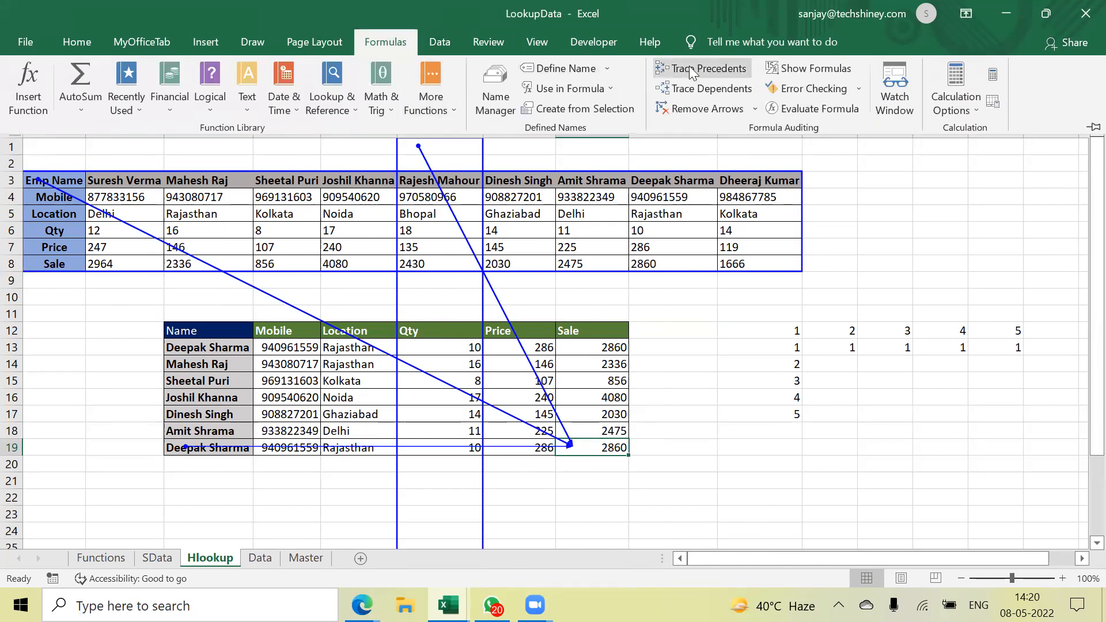
{"action": "left_click", "coordinate": [689, 68]}
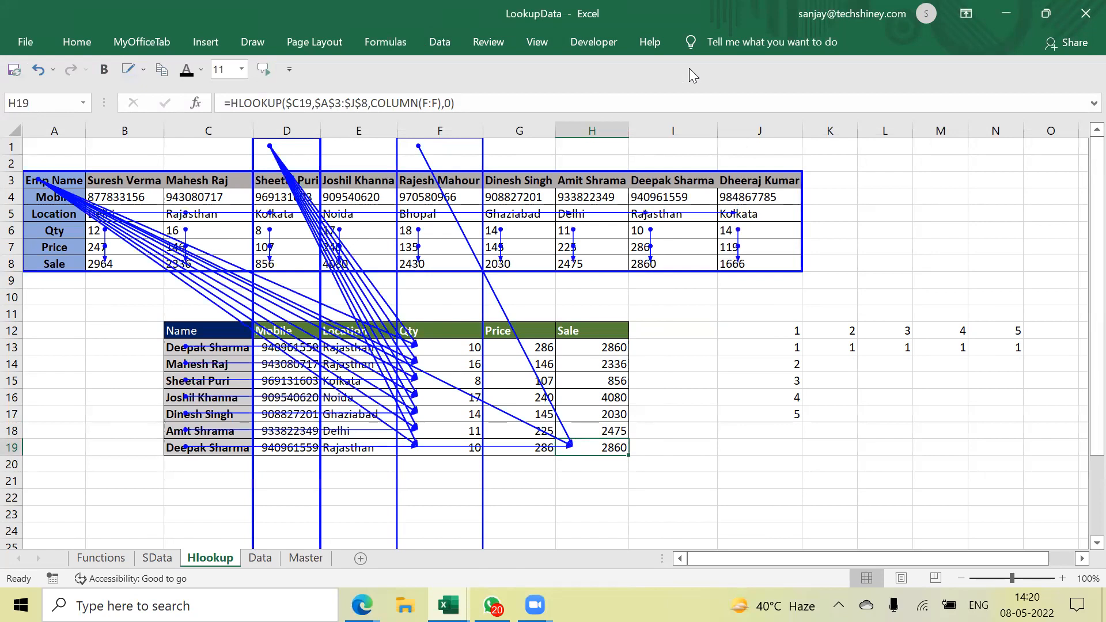
{"action": "left_click", "coordinate": [443, 41]}
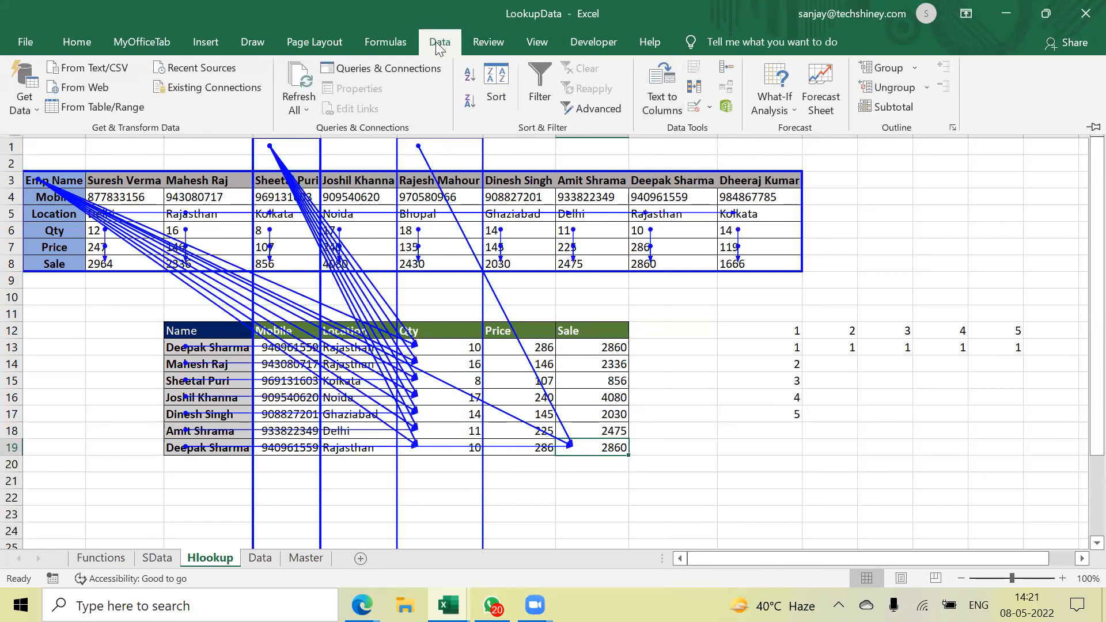
Clear H19's tracer arrows from the Hlookup sheet and move to the Data sheet
{"action": "left_click", "coordinate": [391, 39]}
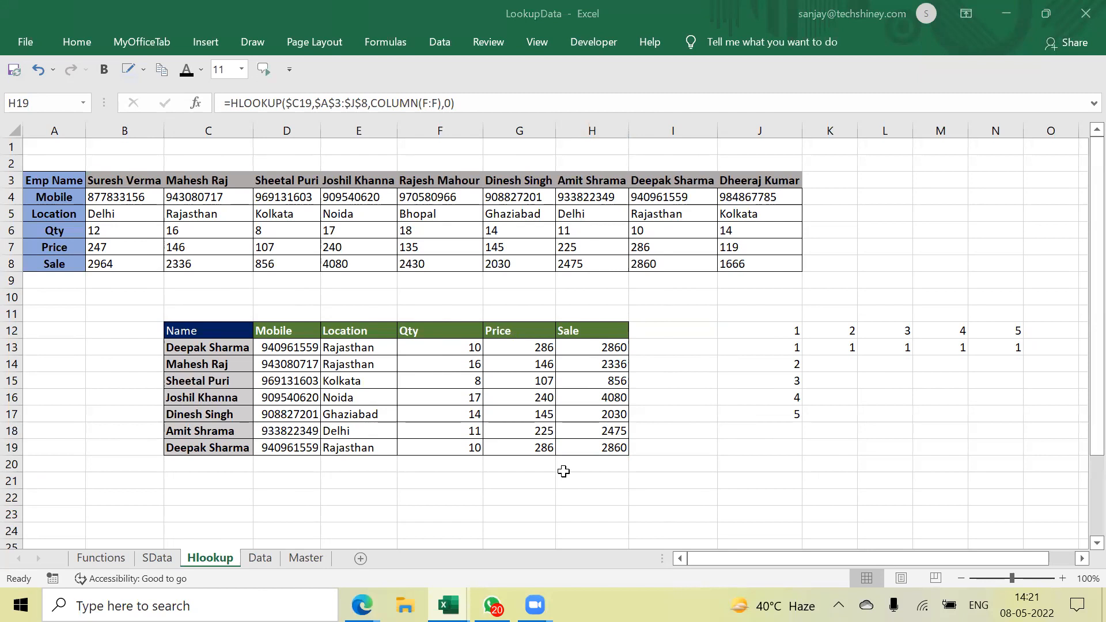
{"action": "left_click", "coordinate": [107, 558]}
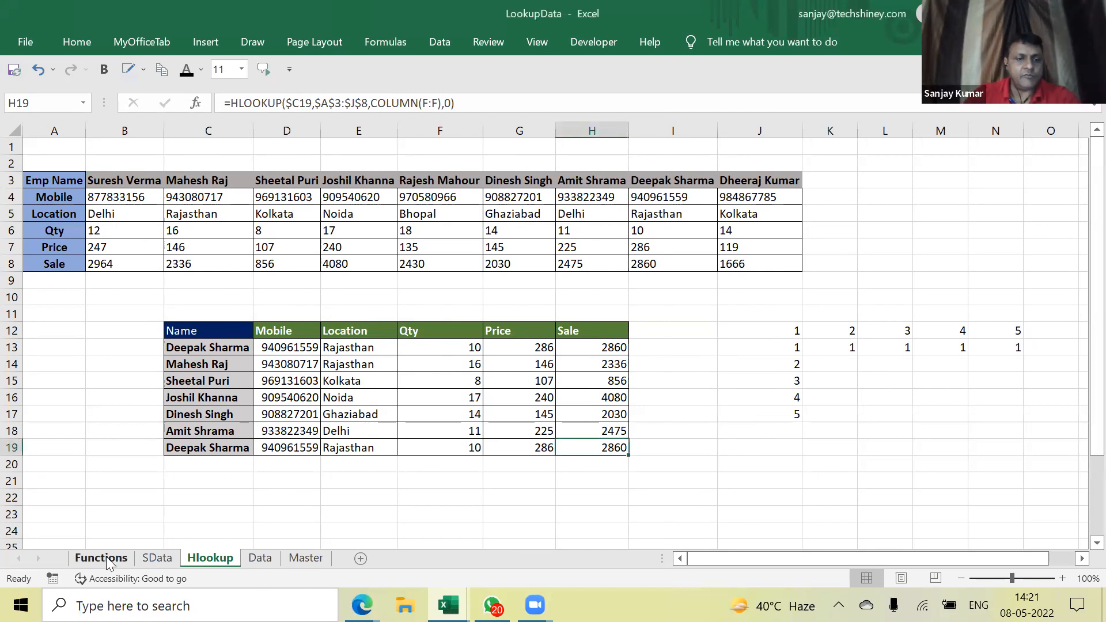
{"action": "left_click", "coordinate": [259, 559]}
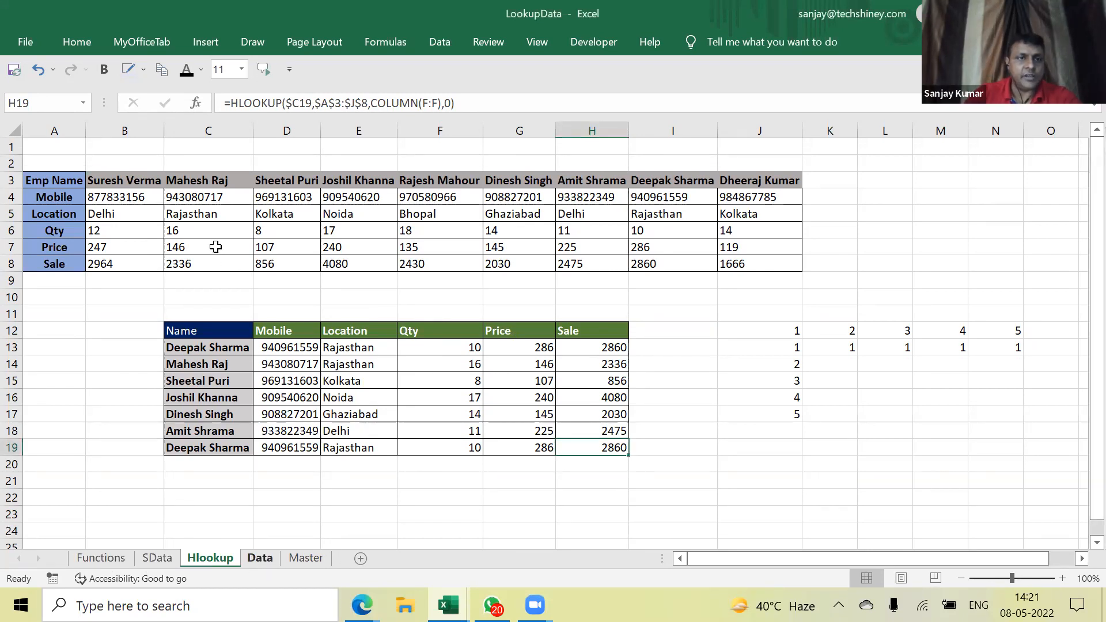
Insert an empty column A before Company Name on the Data sheet
{"action": "left_click", "coordinate": [199, 249]}
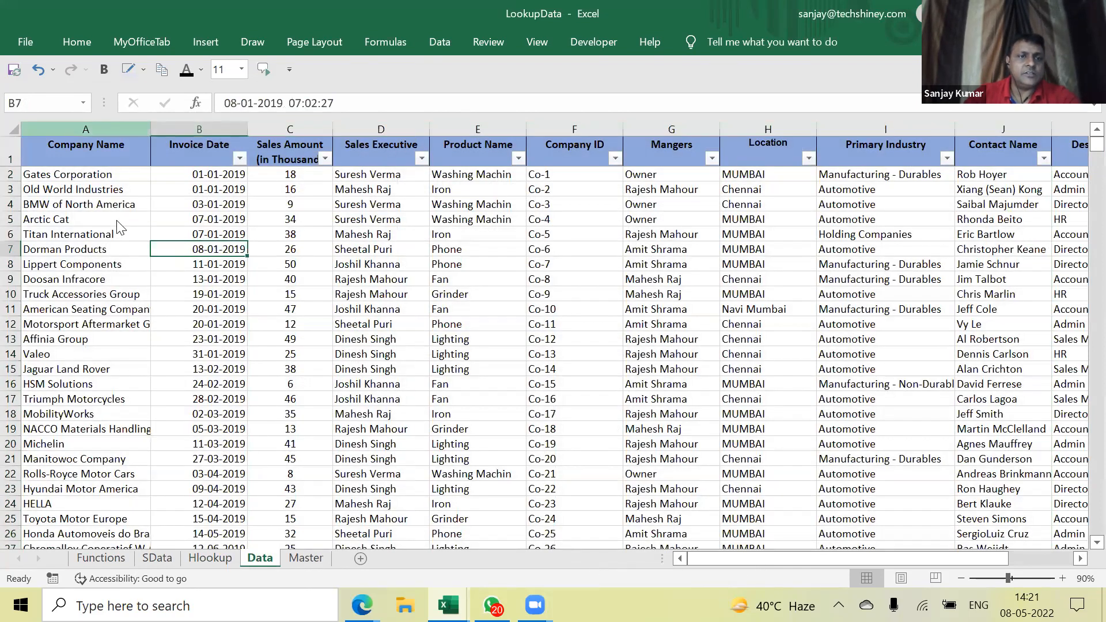
{"action": "right_click", "coordinate": [92, 129]}
{"action": "left_click", "coordinate": [124, 254]}
Enter ="CO-"&ROW(1:1) in A2 so it shows CO-1
{"action": "key", "text": "Down"}
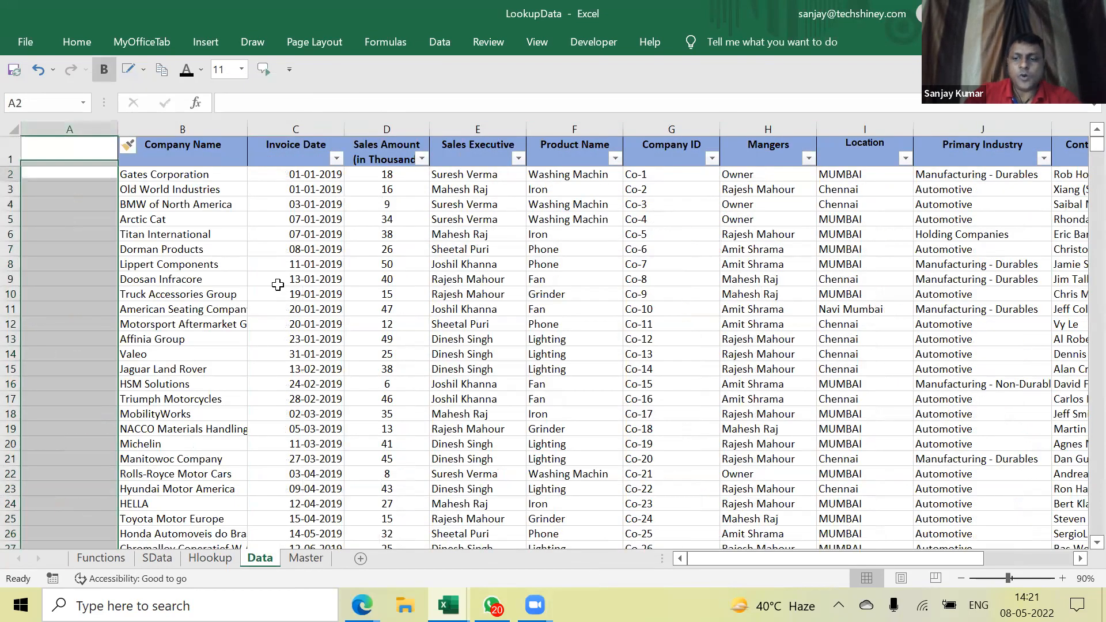
{"action": "type", "text": "="}
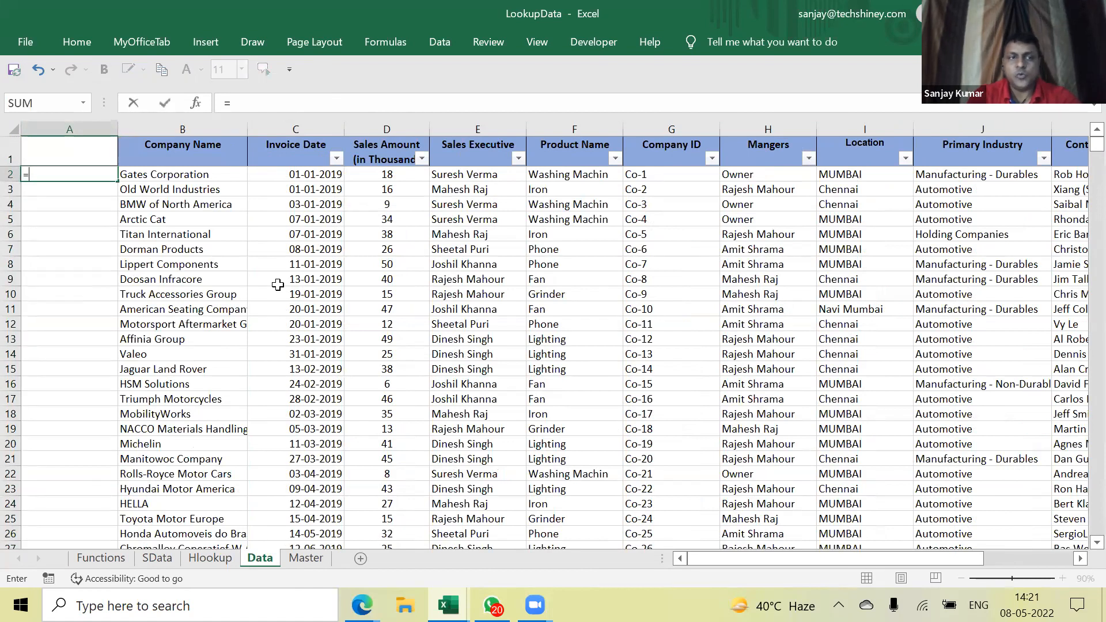
{"action": "key", "text": "Escape"}
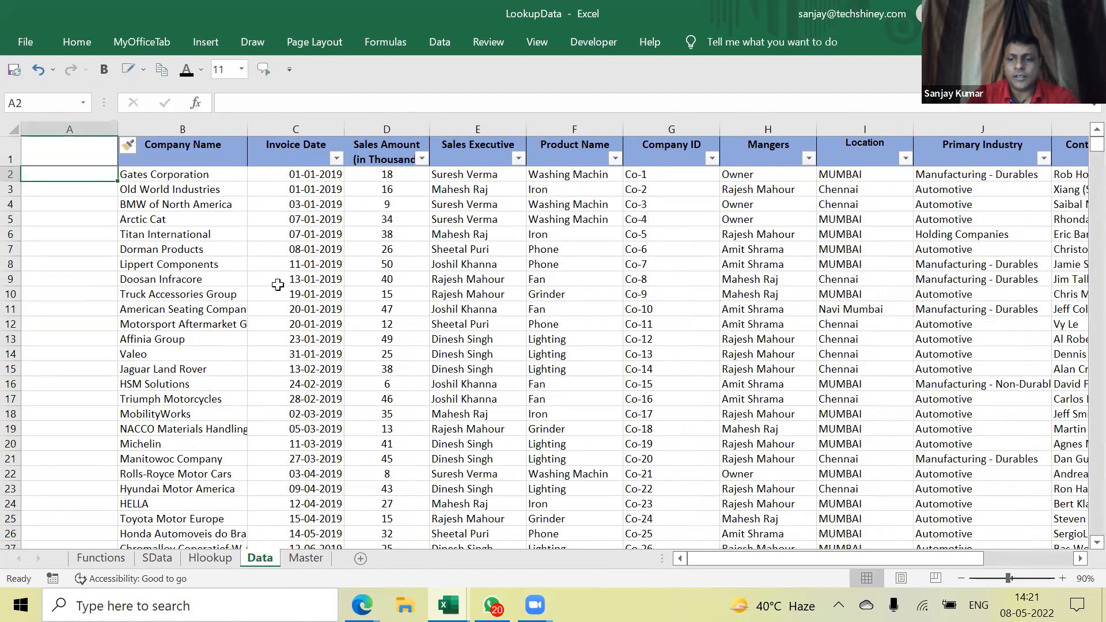
{"action": "type", "text": "=\""}
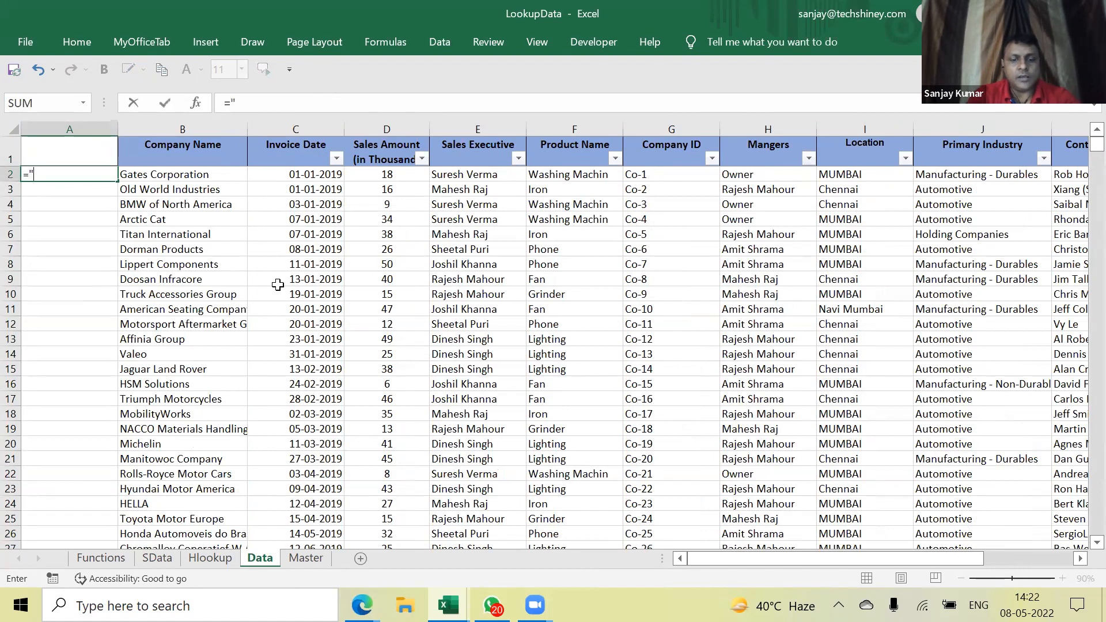
{"action": "type", "text": "CO-\""}
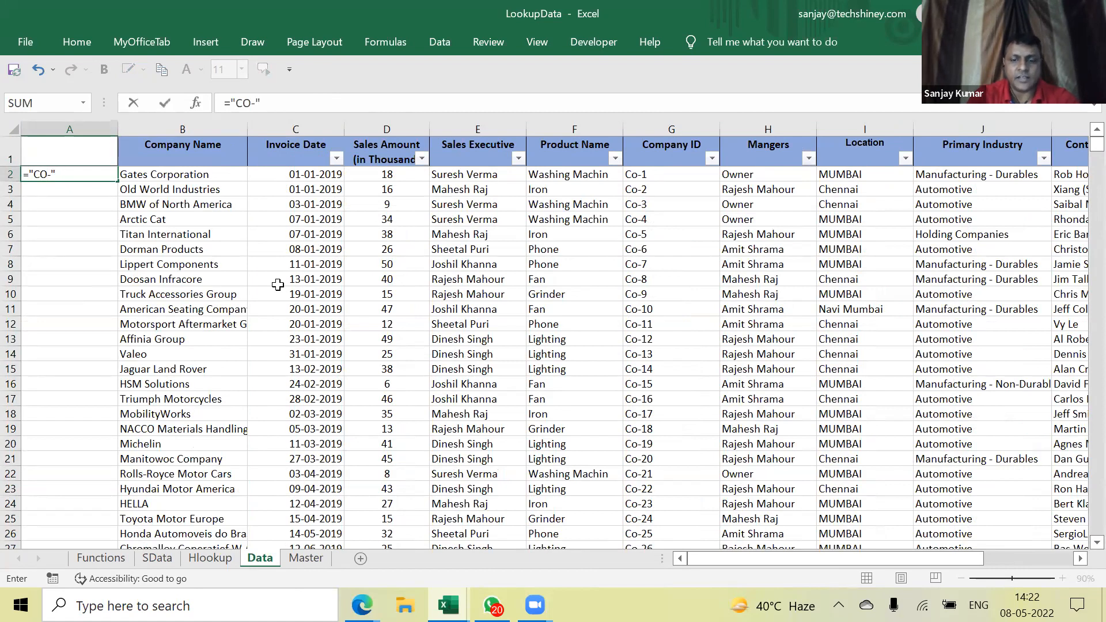
{"action": "type", "text": "&"}
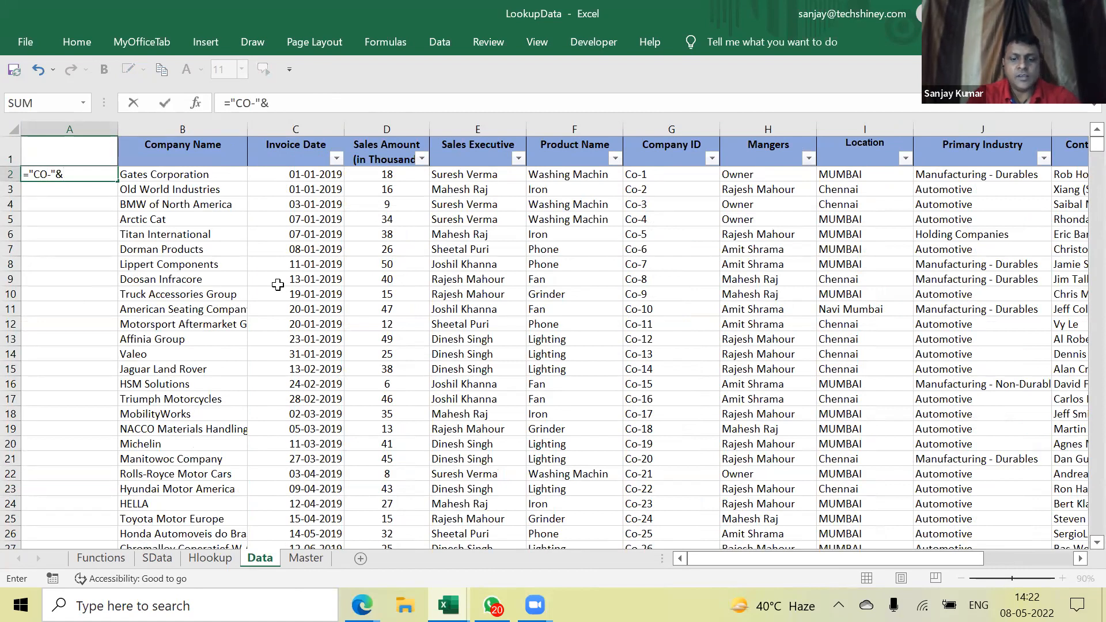
{"action": "type", "text": "row"}
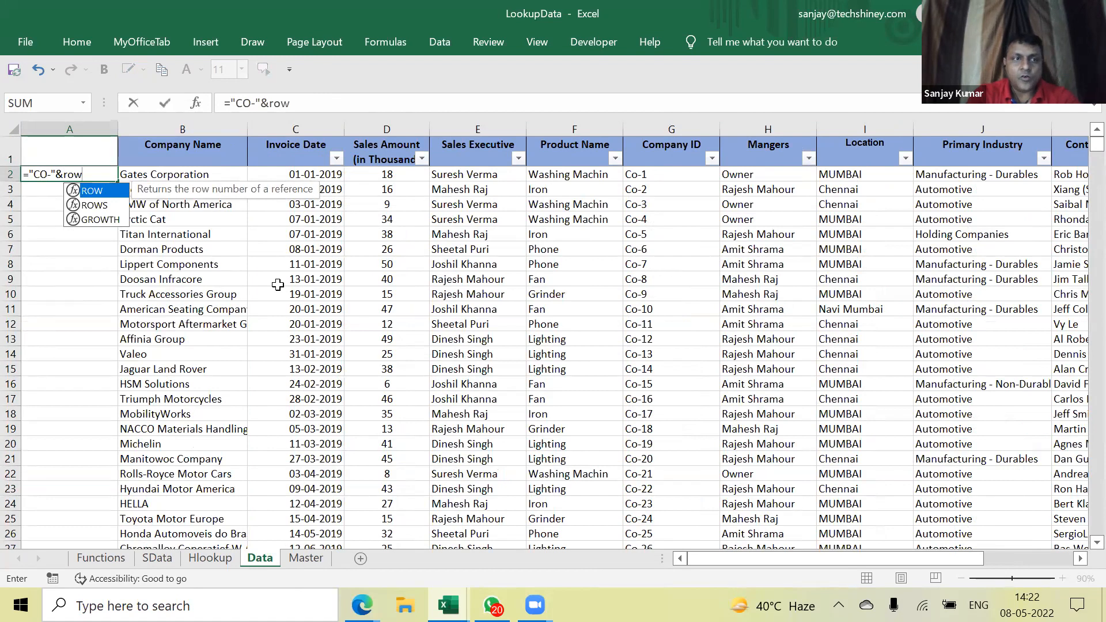
{"action": "type", "text": "(1"}
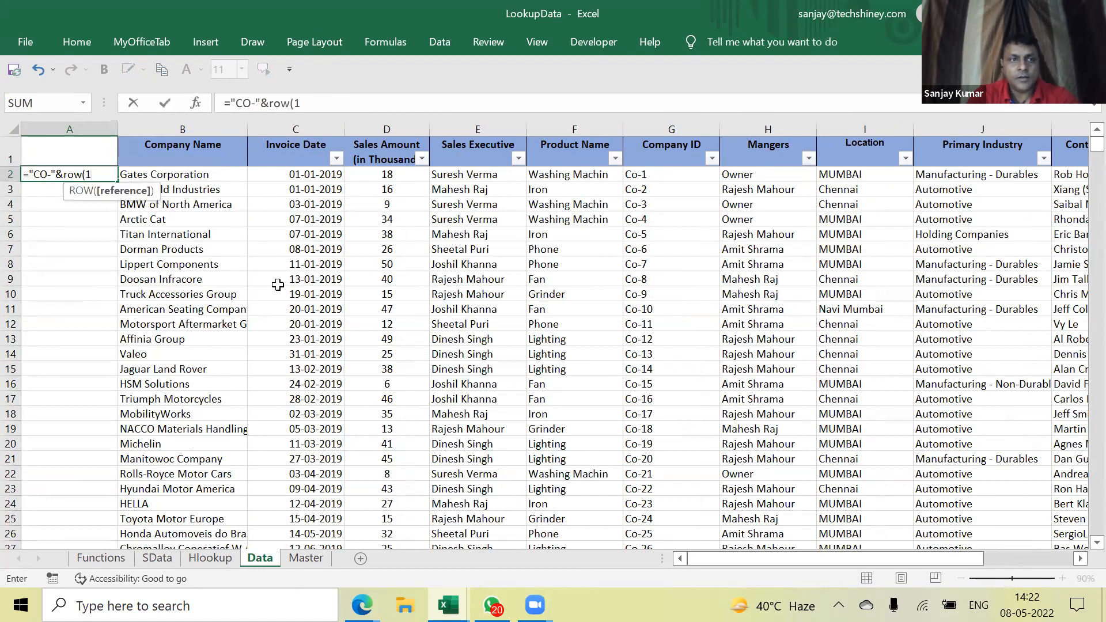
{"action": "type", "text": ":1)"}
{"action": "key", "text": "Return"}
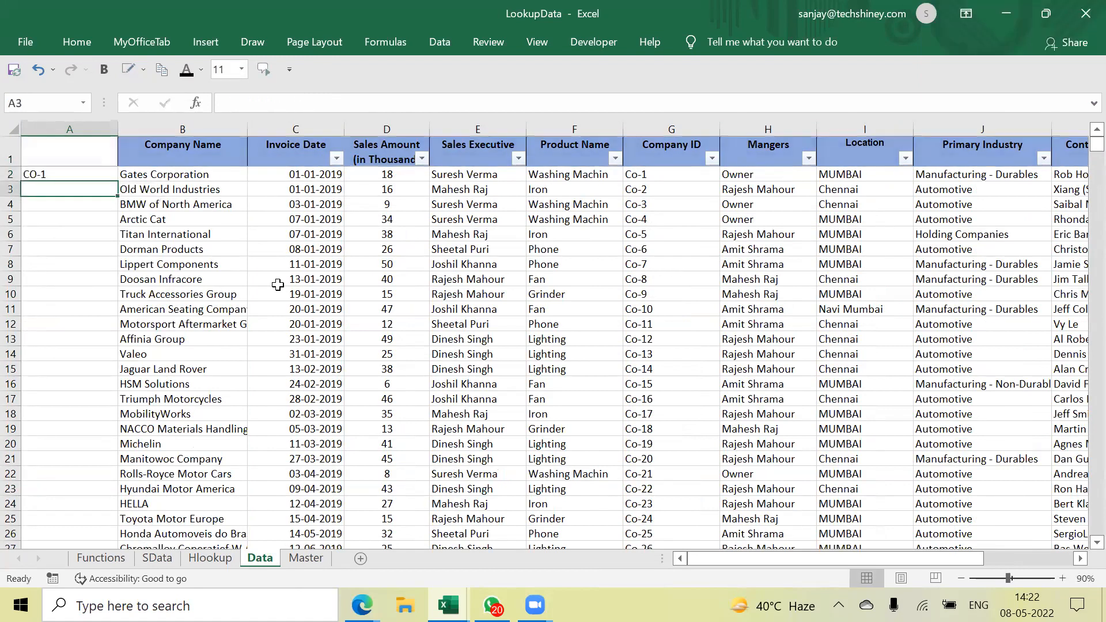
Copy A2's CO- formula down column A and inspect the ROW references in A4 and A5
{"action": "left_click", "coordinate": [74, 174]}
{"action": "left_click_drag", "start_coordinate": [117, 182], "coordinate": [117, 356]}
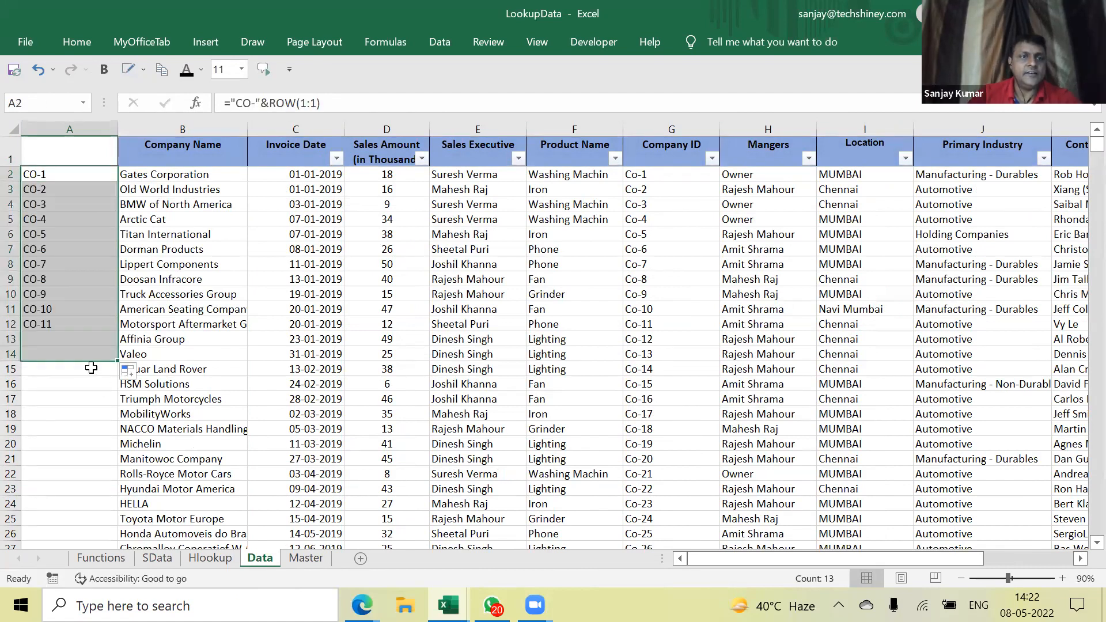
{"action": "left_click", "coordinate": [50, 175]}
{"action": "left_click", "coordinate": [54, 189]}
{"action": "left_click", "coordinate": [60, 205]}
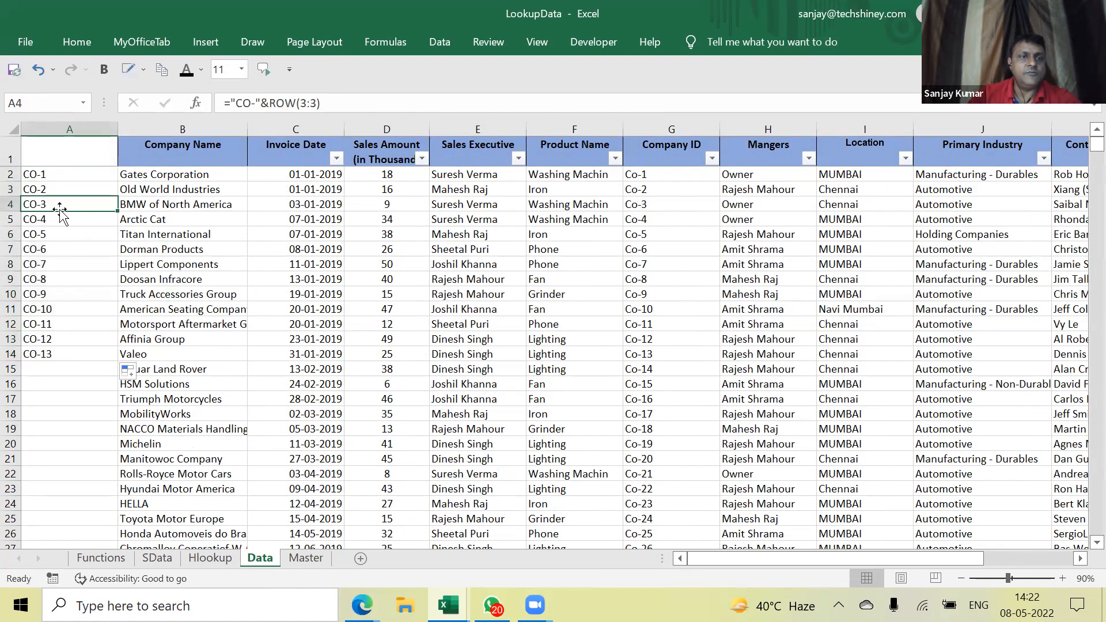
{"action": "double_click", "coordinate": [64, 204]}
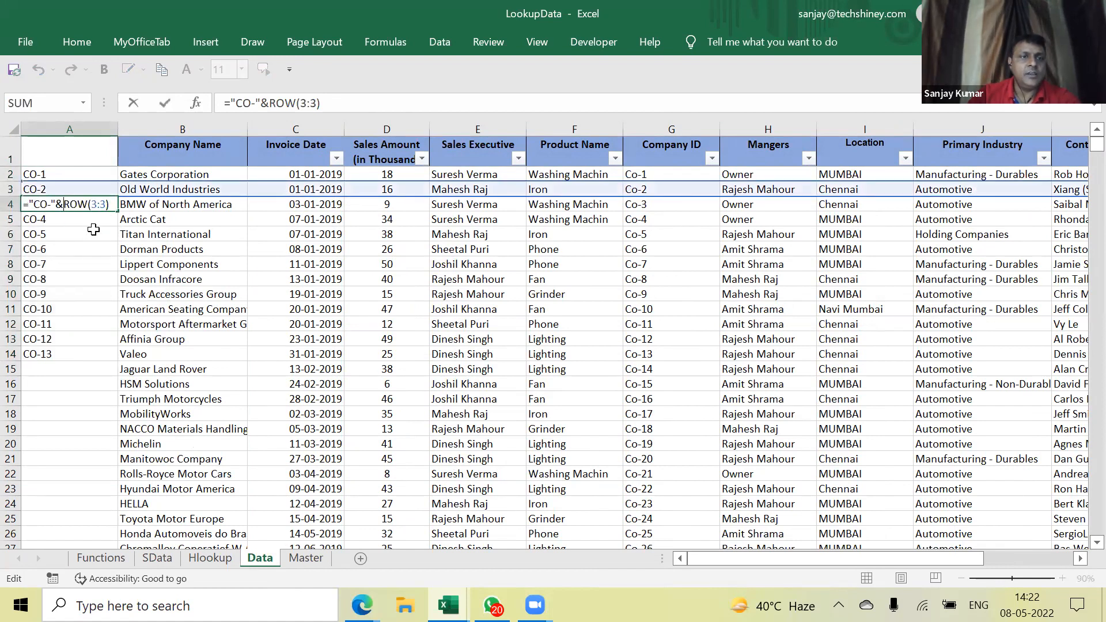
{"action": "key", "text": "Escape"}
{"action": "double_click", "coordinate": [93, 219]}
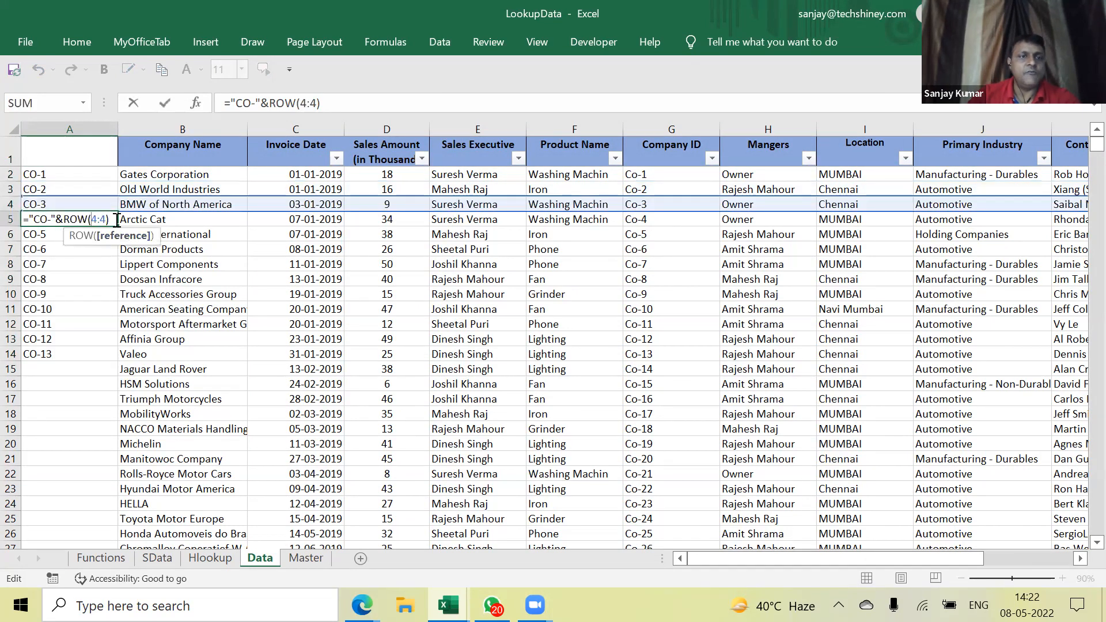
{"action": "key", "text": "Escape"}
{"action": "left_click_drag", "start_coordinate": [117, 226], "coordinate": [89, 485]}
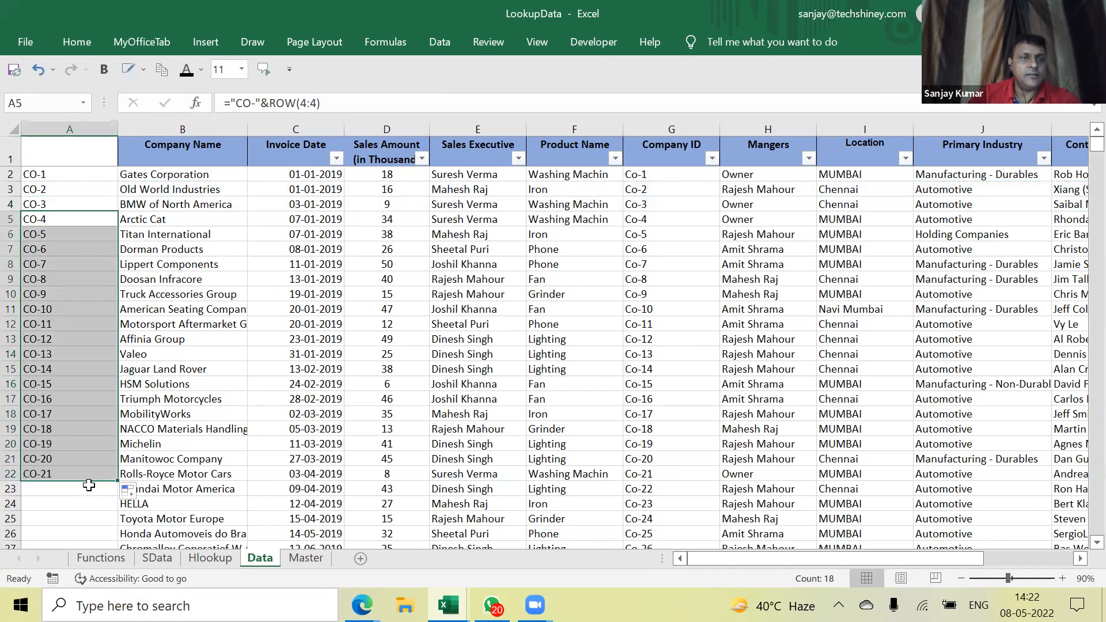
Change A2's formula to use ROW(2:2) so it shows CO-2
{"action": "left_click", "coordinate": [76, 171]}
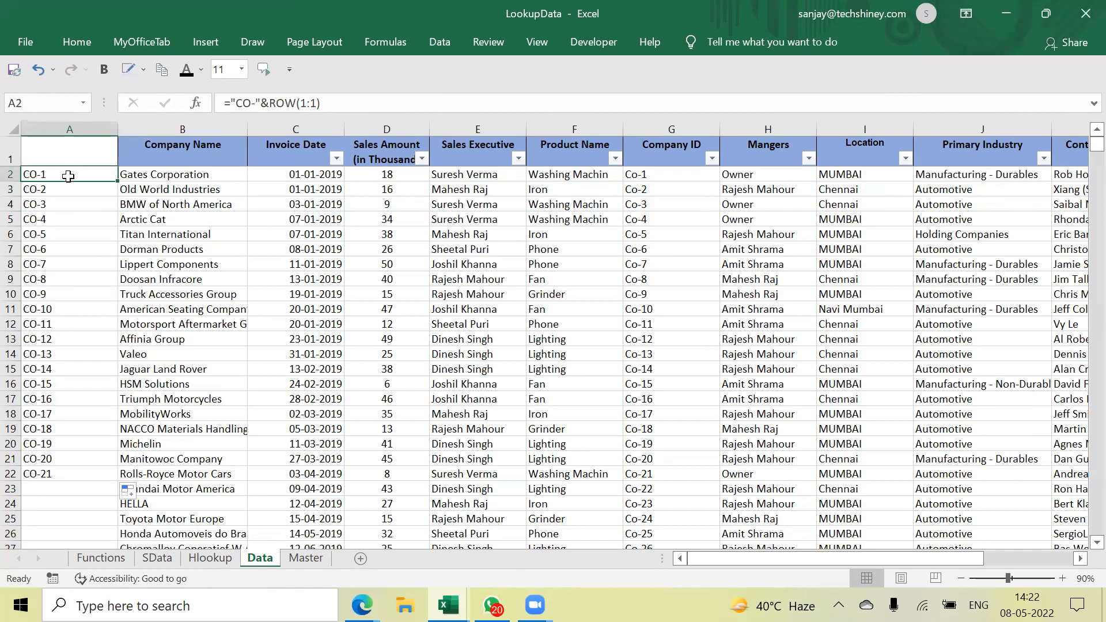
{"action": "double_click", "coordinate": [44, 172]}
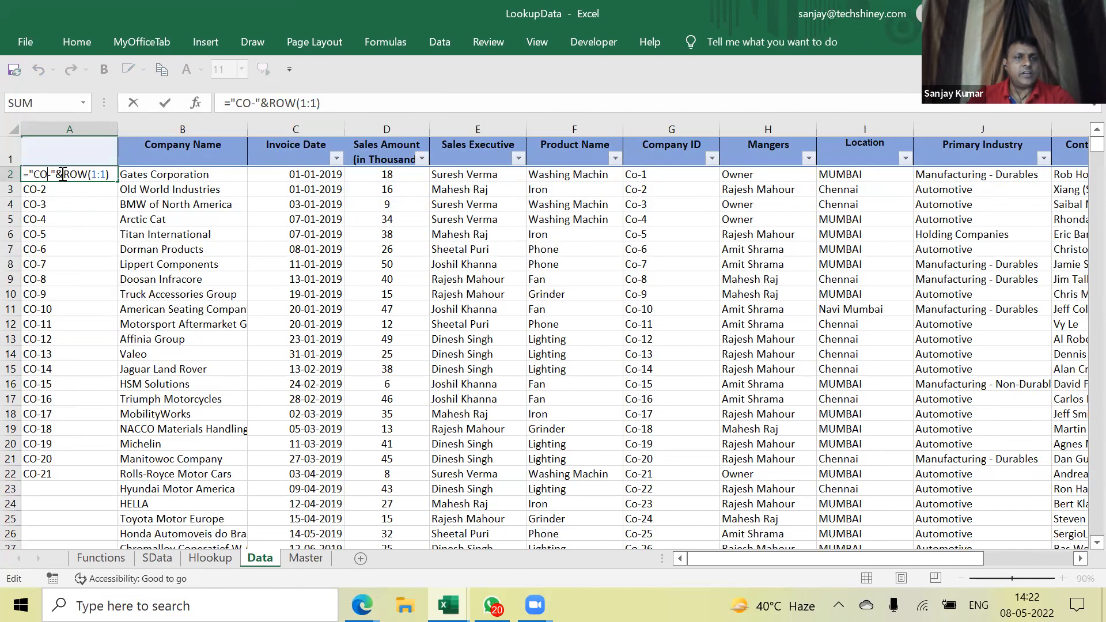
{"action": "left_click_drag", "start_coordinate": [112, 174], "coordinate": [69, 174]}
{"action": "left_click", "coordinate": [108, 181]}
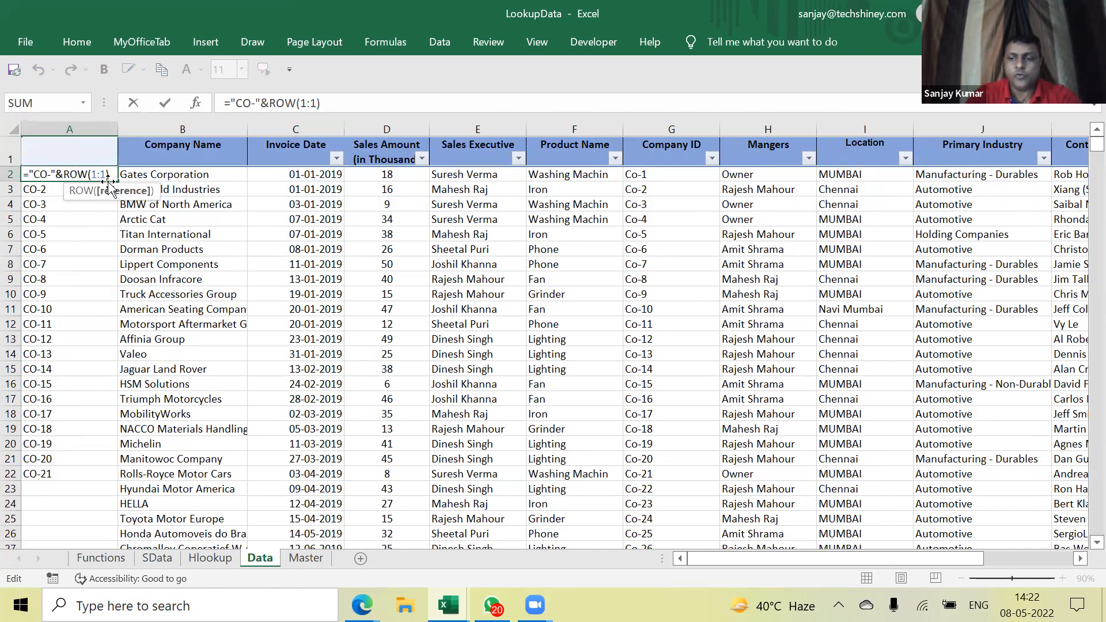
{"action": "key", "text": "Delete"}
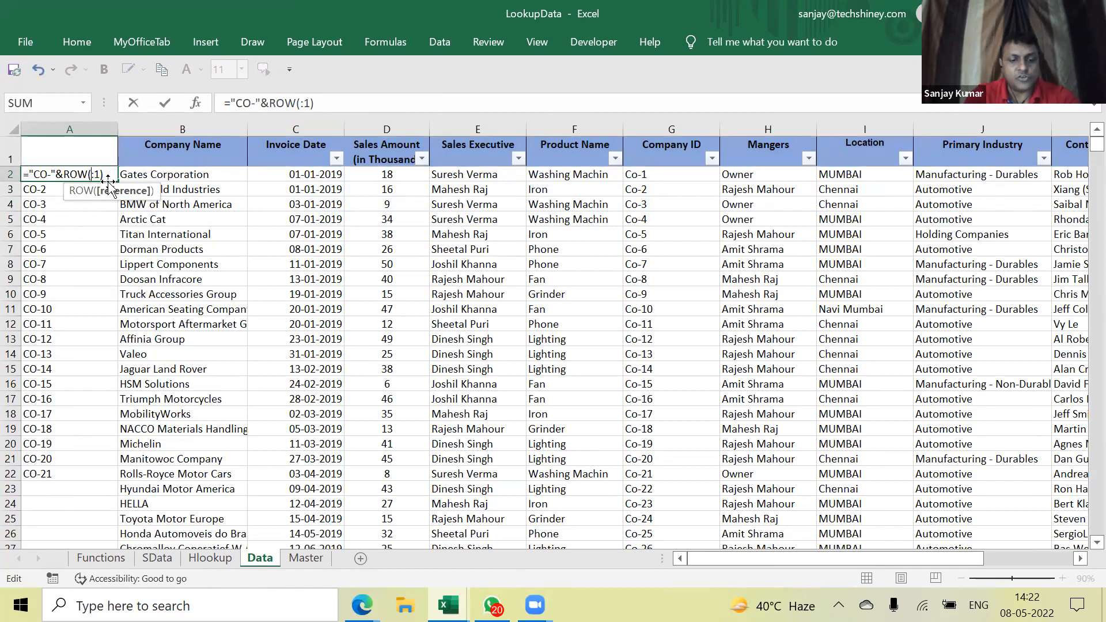
{"action": "type", "text": "2"}
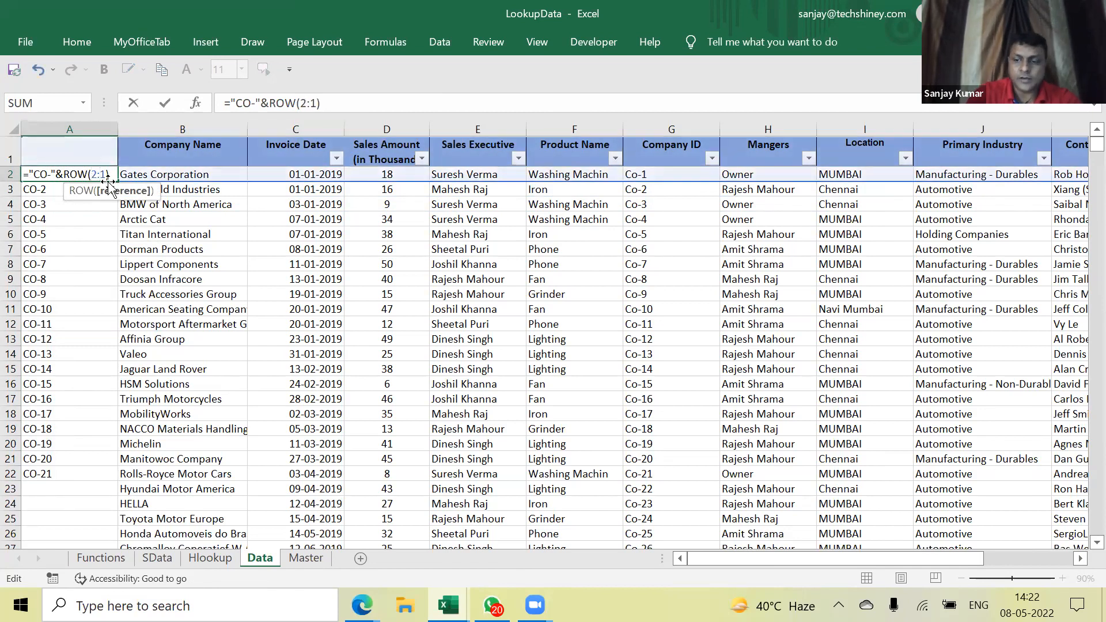
{"action": "key", "text": "Right"}
{"action": "key", "text": "Delete"}
{"action": "type", "text": "2"}
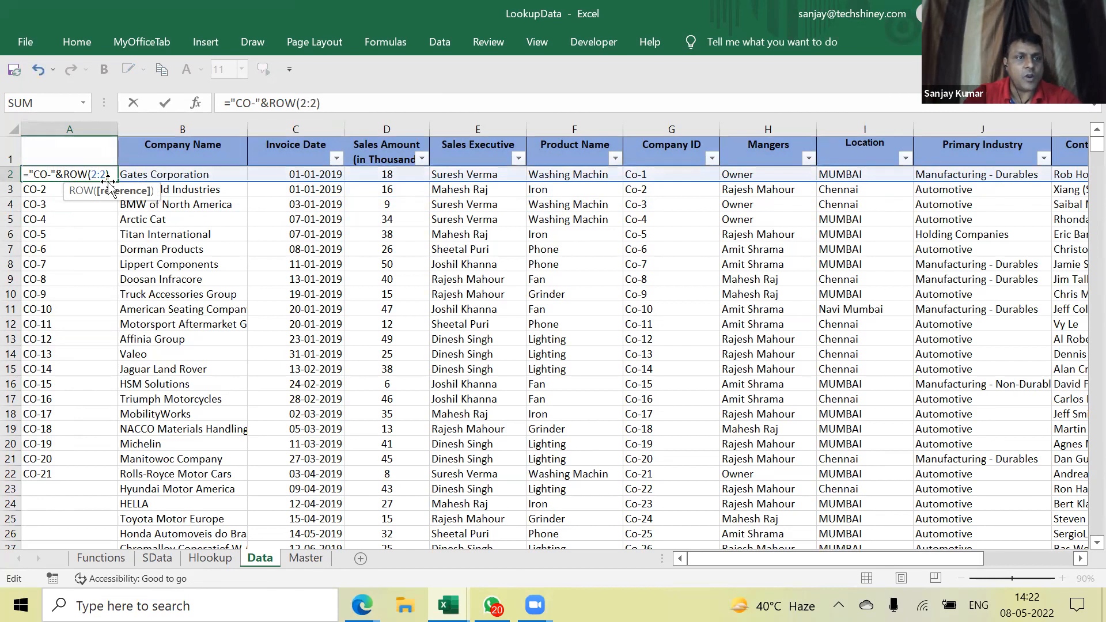
{"action": "key", "text": "Return"}
Set A3's formula to ROW(4:4) and fill the CO-2, CO-4 pattern down column A
{"action": "double_click", "coordinate": [75, 191]}
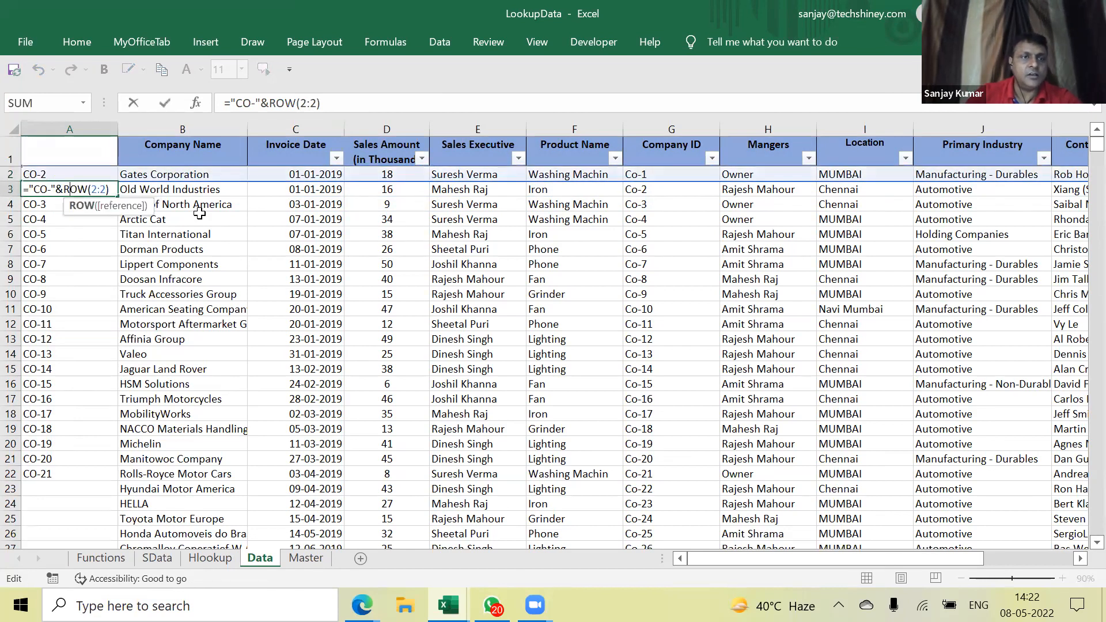
{"action": "key", "text": "Right"}
{"action": "key", "text": "Right"}
{"action": "key", "text": "shift+Right"}
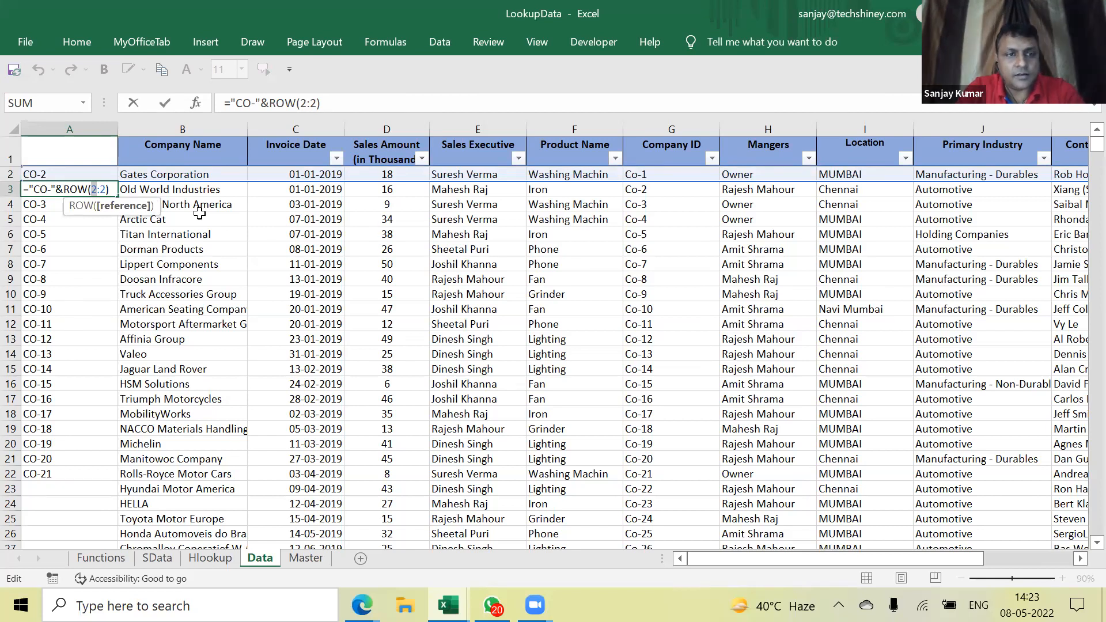
{"action": "type", "text": "4"}
{"action": "key", "text": "shift+Right"}
{"action": "type", "text": "4"}
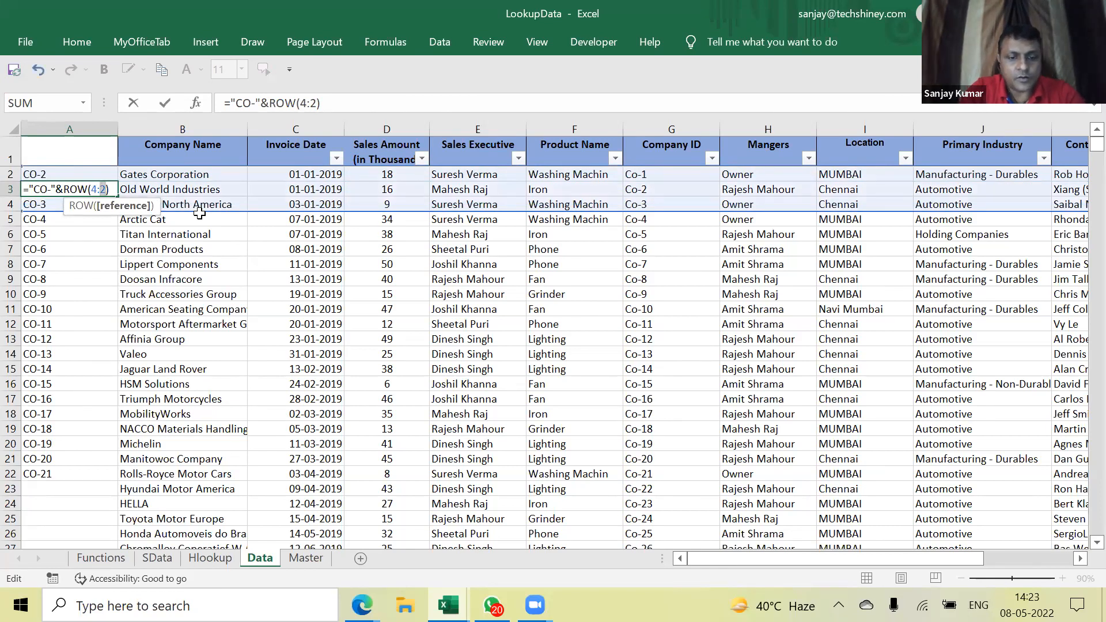
{"action": "key", "text": "ctrl+Return"}
{"action": "key", "text": "Up"}
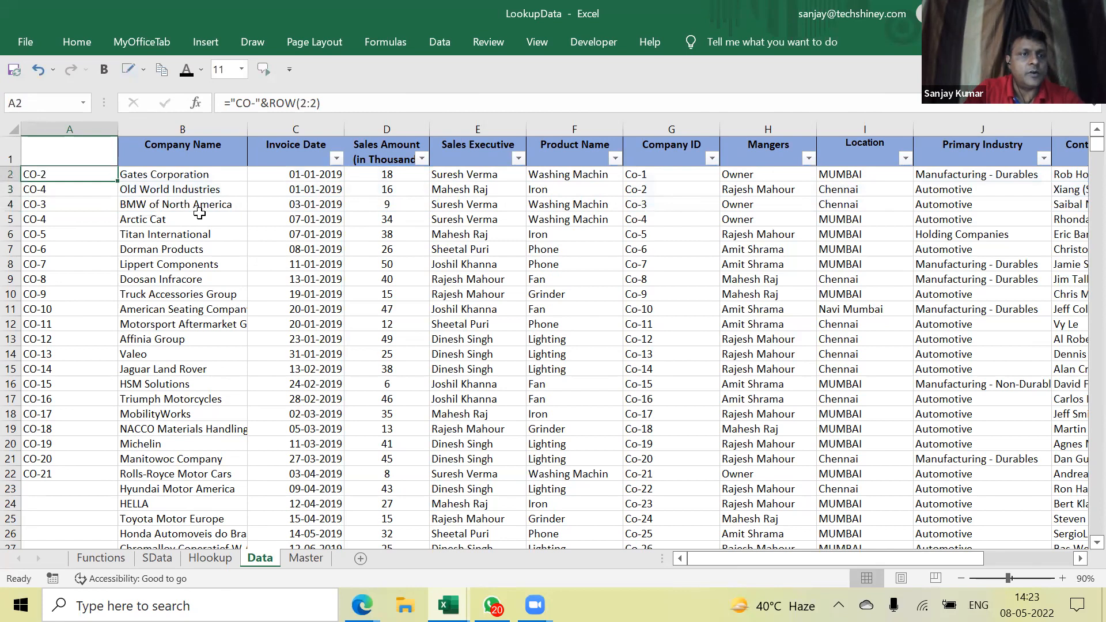
{"action": "left_click_drag", "start_coordinate": [64, 173], "coordinate": [63, 184]}
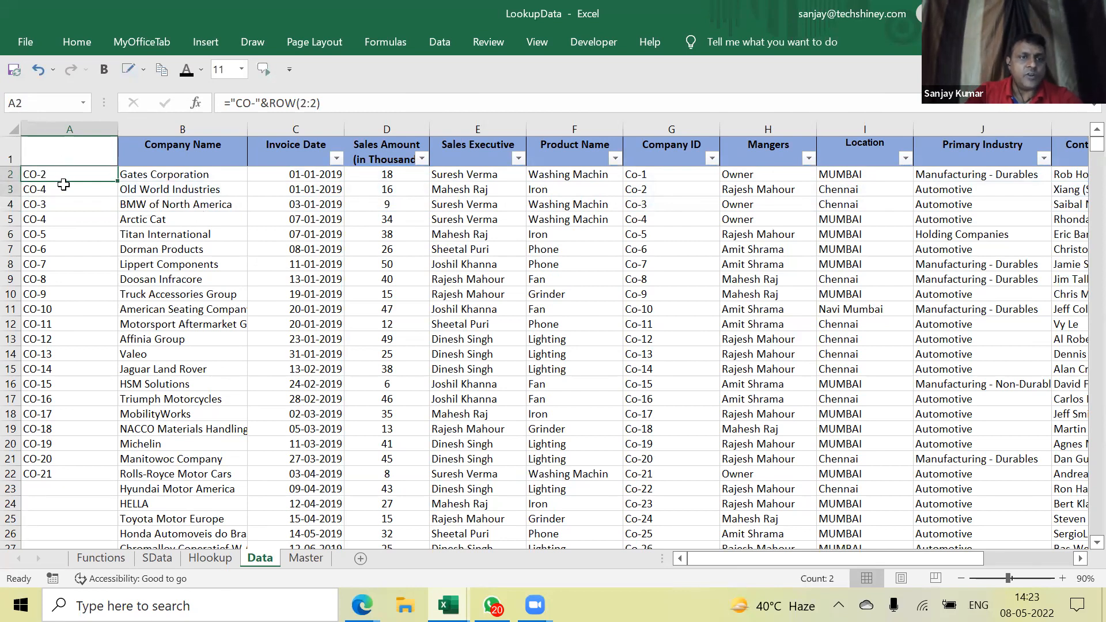
{"action": "double_click", "coordinate": [118, 196]}
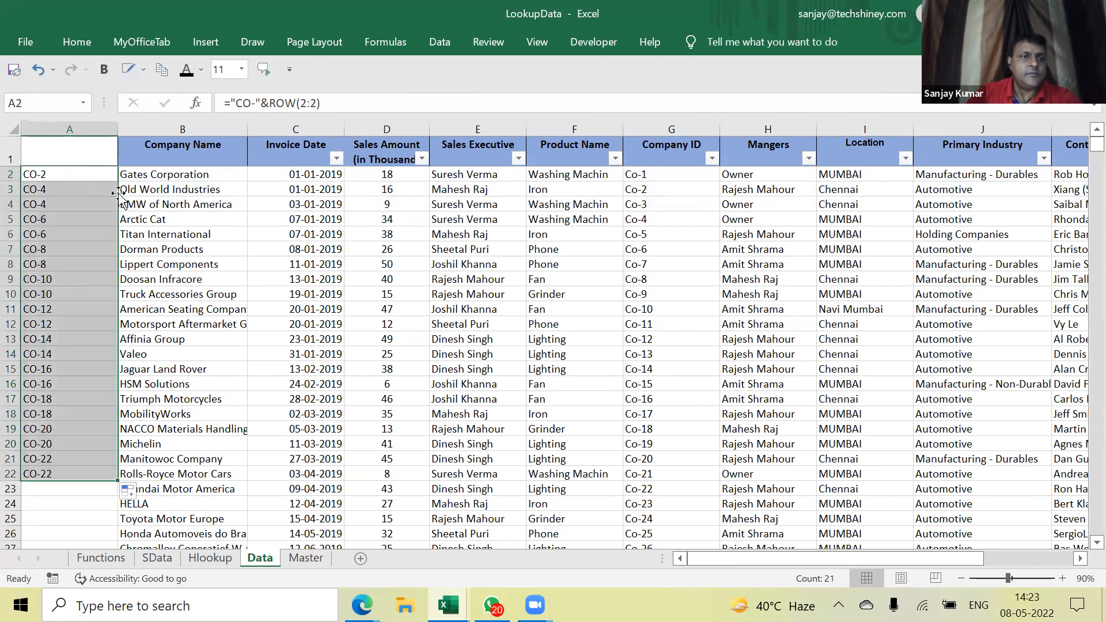
Recheck the ID formulas in A3–A5 and refill the first two IDs down the column
{"action": "left_click_drag", "start_coordinate": [63, 175], "coordinate": [66, 189]}
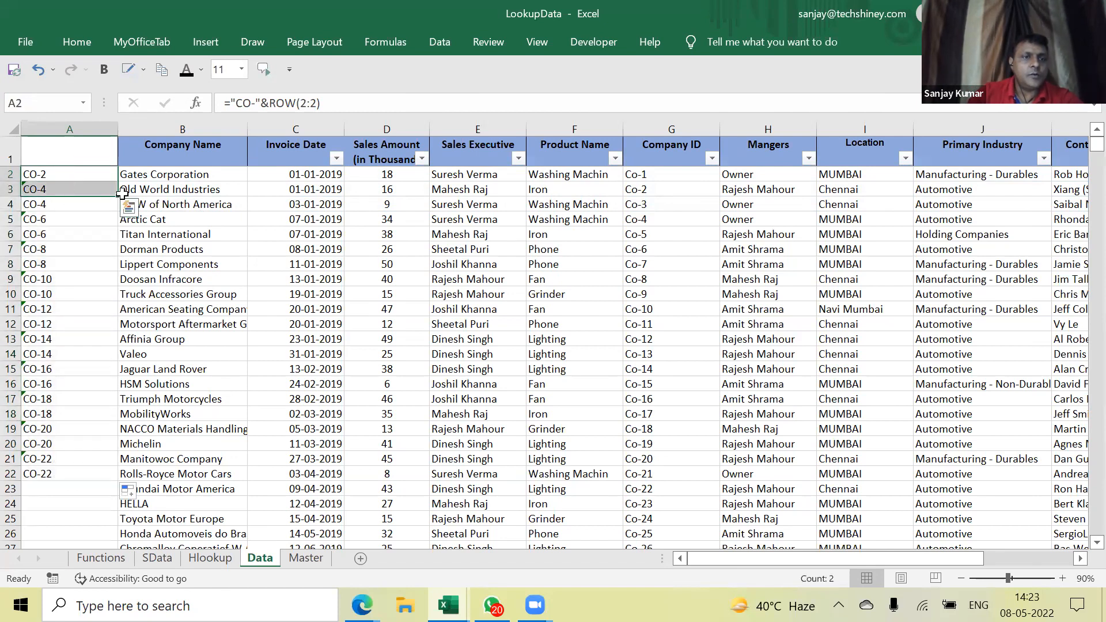
{"action": "left_click", "coordinate": [60, 218]}
{"action": "left_click", "coordinate": [60, 204]}
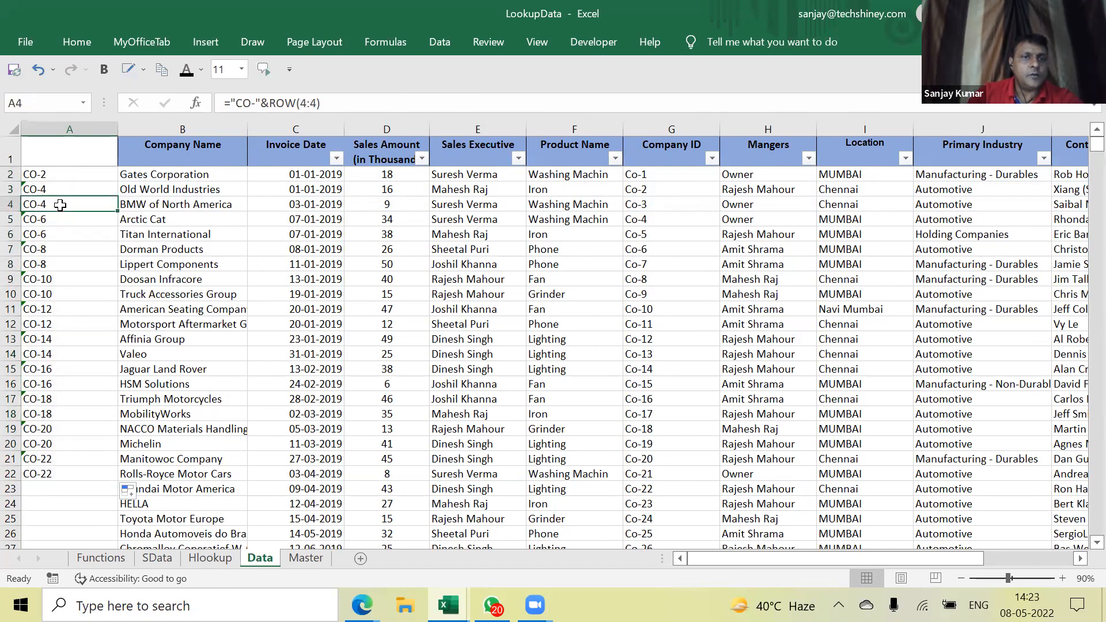
{"action": "left_click", "coordinate": [68, 188]}
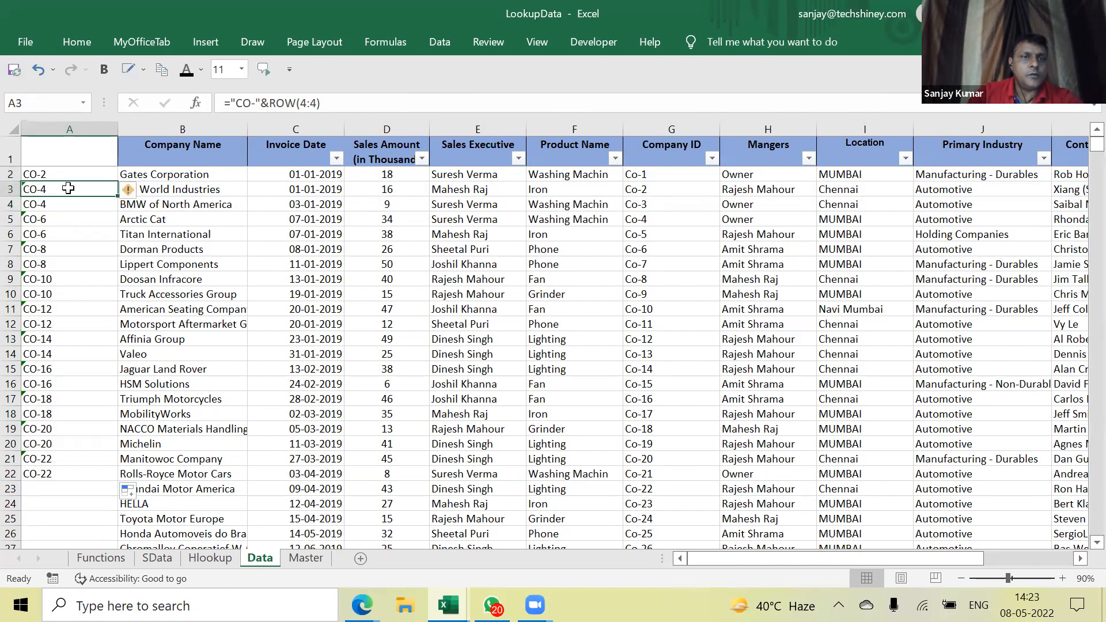
{"action": "left_click_drag", "start_coordinate": [96, 174], "coordinate": [105, 511]}
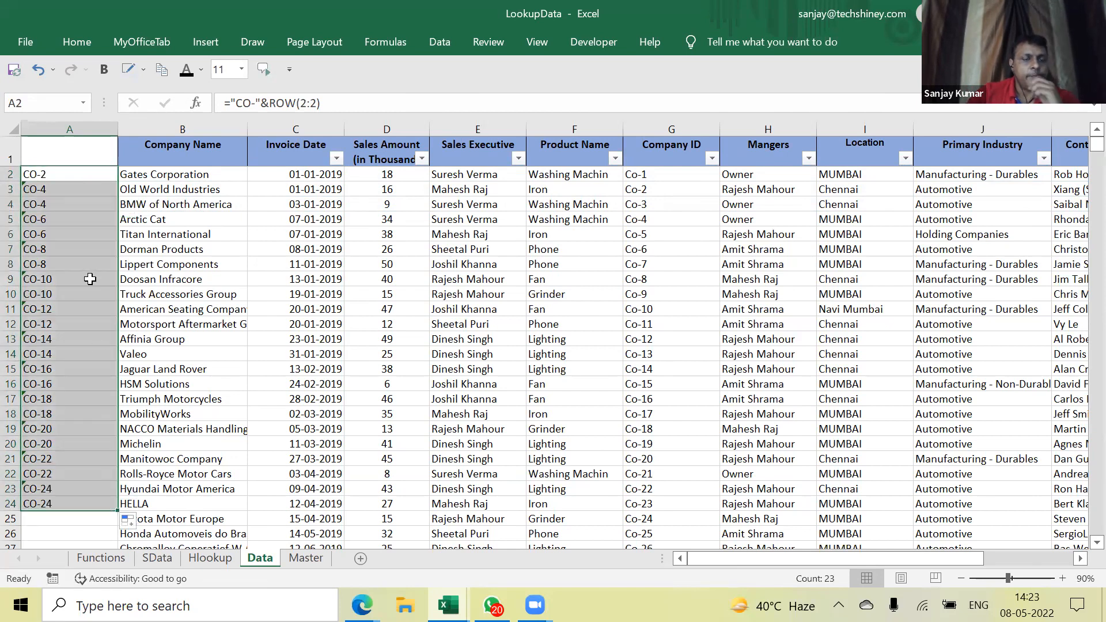
{"action": "left_click", "coordinate": [84, 221]}
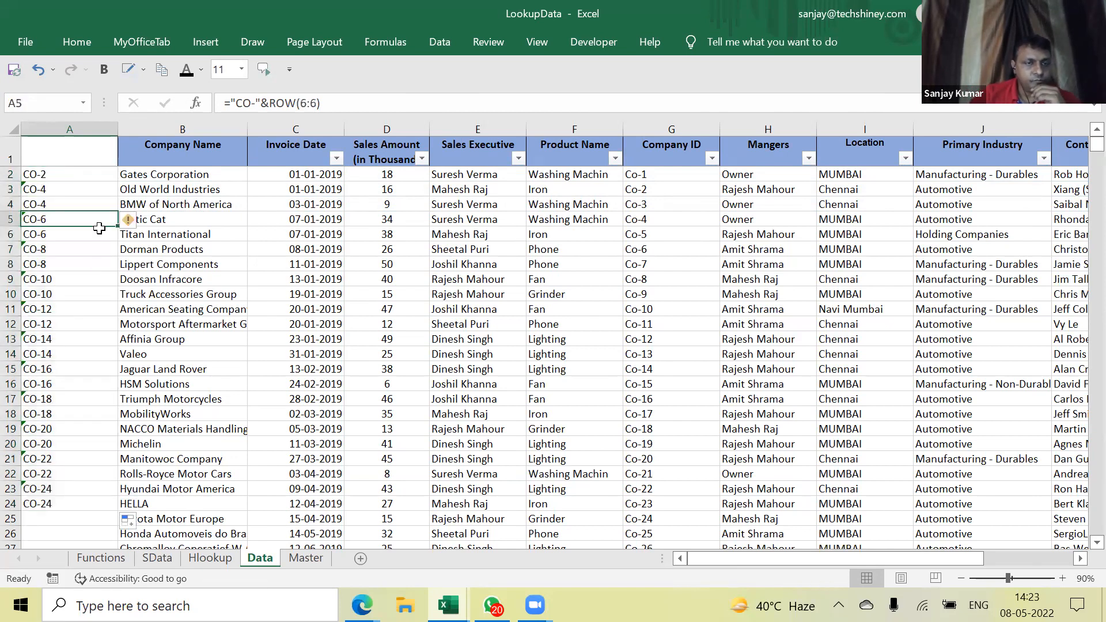
Correct A2's formula back to ="CO-"&ROW(1:1)
{"action": "left_click", "coordinate": [82, 176]}
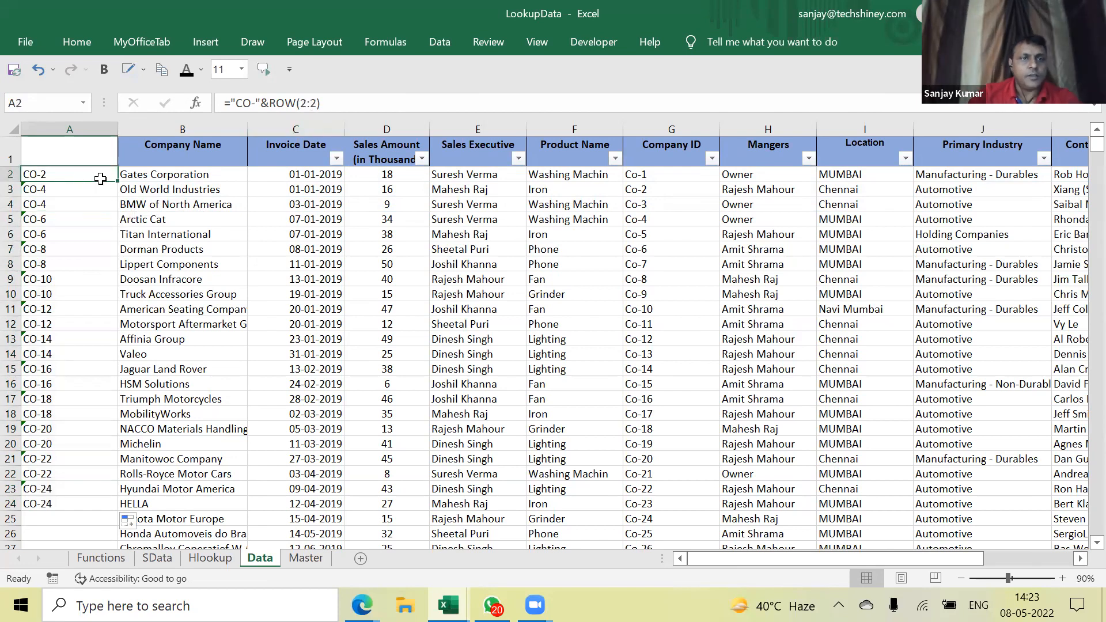
{"action": "left_click", "coordinate": [294, 112]}
{"action": "key", "text": "Delete"}
{"action": "key", "text": "Delete"}
{"action": "key", "text": "Delete"}
{"action": "type", "text": "1:1"}
{"action": "key", "text": "Return"}
{"action": "key", "text": "Up"}
{"action": "key", "text": "Right"}
{"action": "key", "text": "Left"}
{"action": "key", "text": "F2"}
{"action": "key", "text": "Left"}
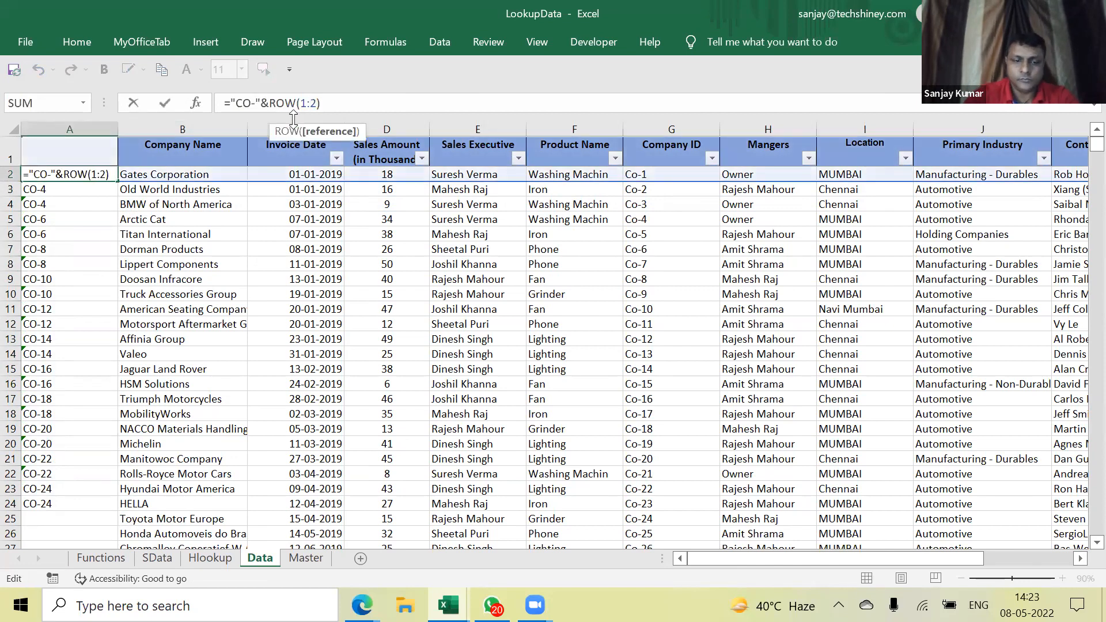
{"action": "key", "text": "BackSpace"}
{"action": "type", "text": "1"}
{"action": "key", "text": "Return"}
Fill the A2:A3 ID formulas down to row 28
{"action": "key", "text": "Up"}
{"action": "key", "text": "shift+Down"}
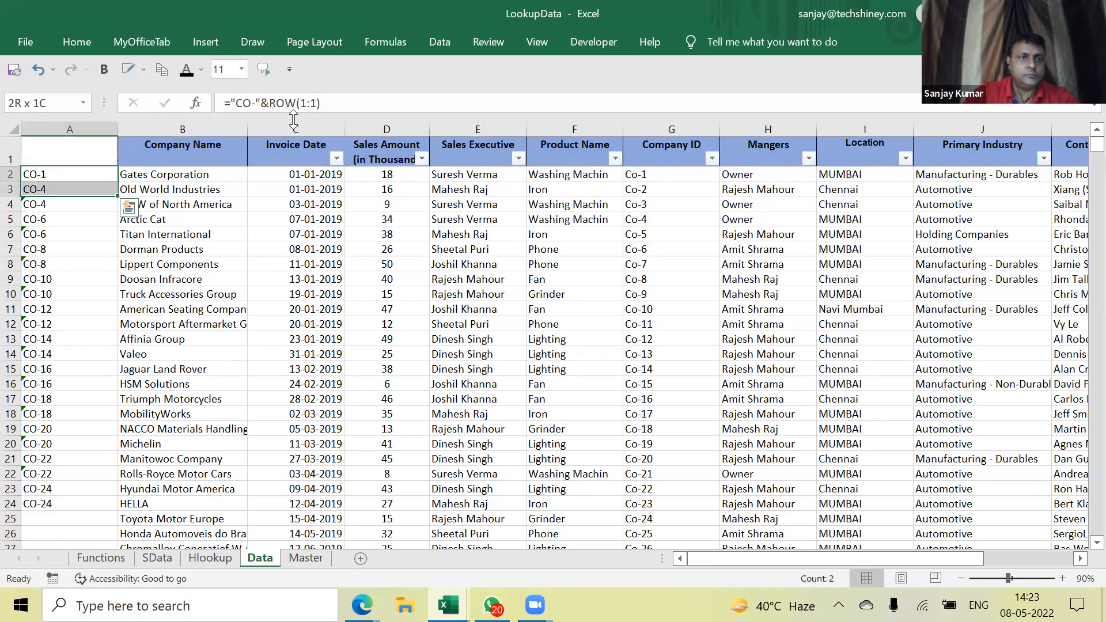
{"action": "left_click_drag", "start_coordinate": [119, 197], "coordinate": [119, 424]}
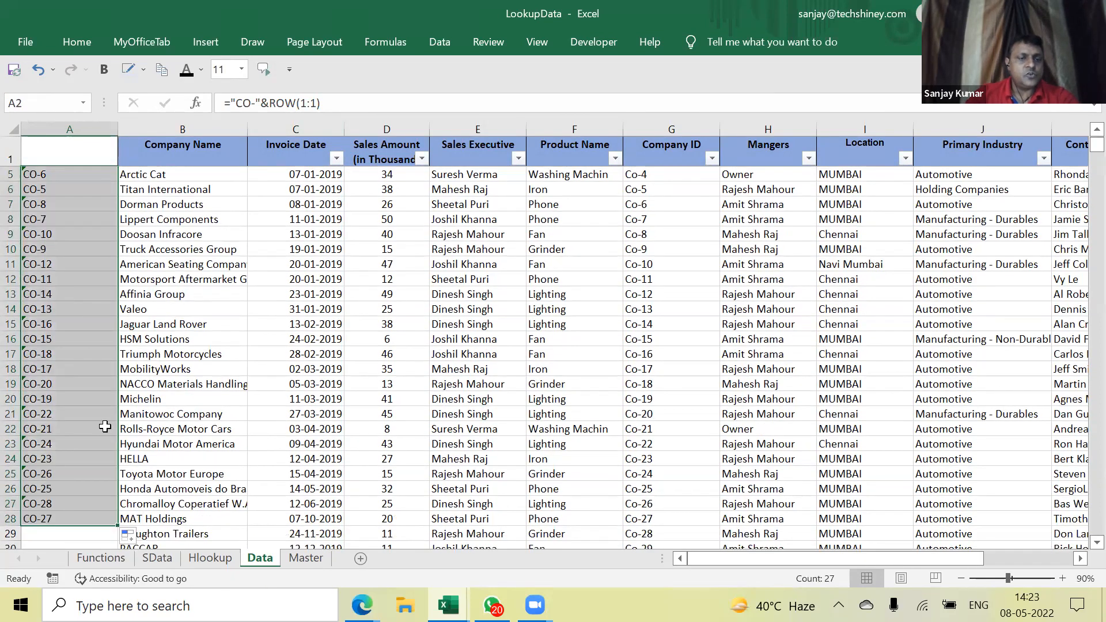
{"action": "scroll", "coordinate": [95, 474], "scroll_direction": "down", "scroll_amount": 3}
{"action": "scroll", "coordinate": [254, 371], "scroll_direction": "up", "scroll_amount": 4}
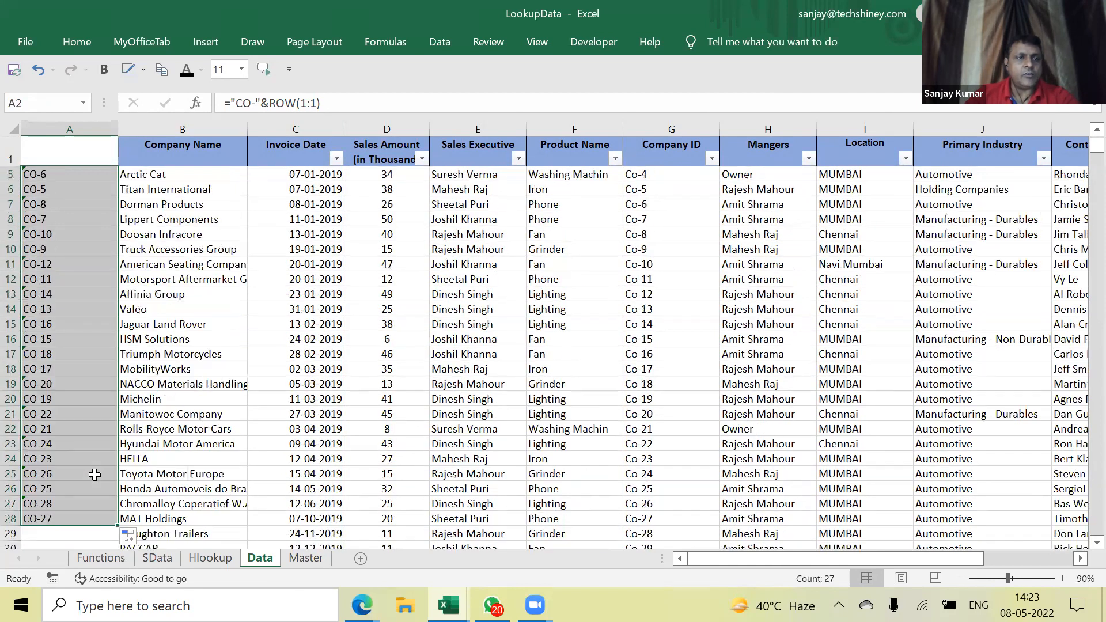
On the Master sheet, enter =COLUMN() in J6
{"action": "left_click", "coordinate": [316, 567]}
{"action": "left_click", "coordinate": [589, 230]}
{"action": "type", "text": "="}
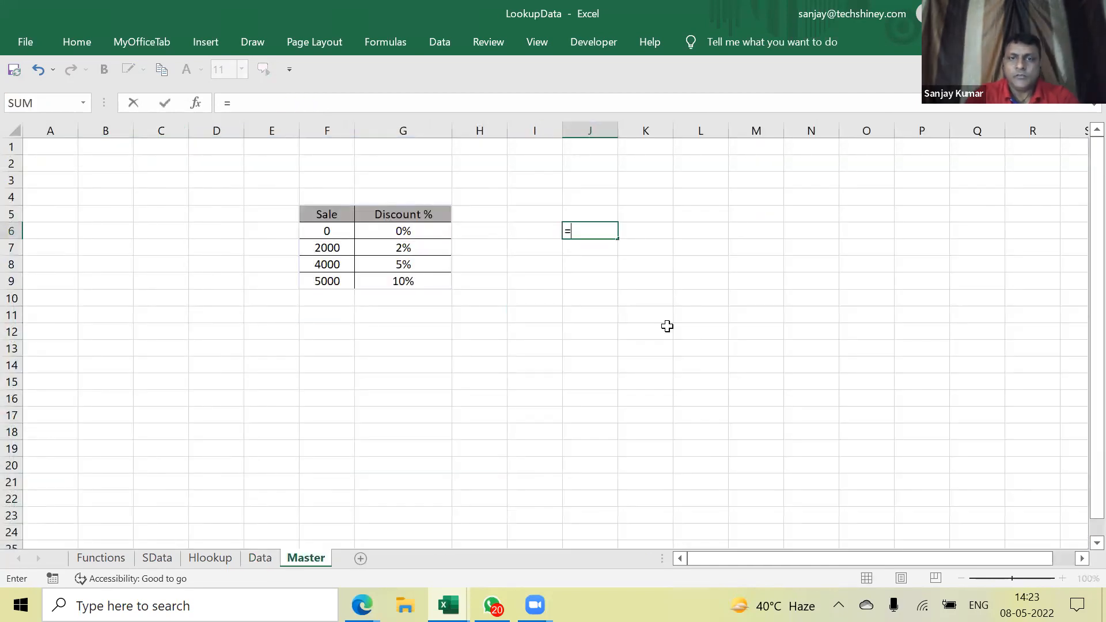
{"action": "type", "text": "r"}
{"action": "key", "text": "Escape"}
{"action": "key", "text": "Escape"}
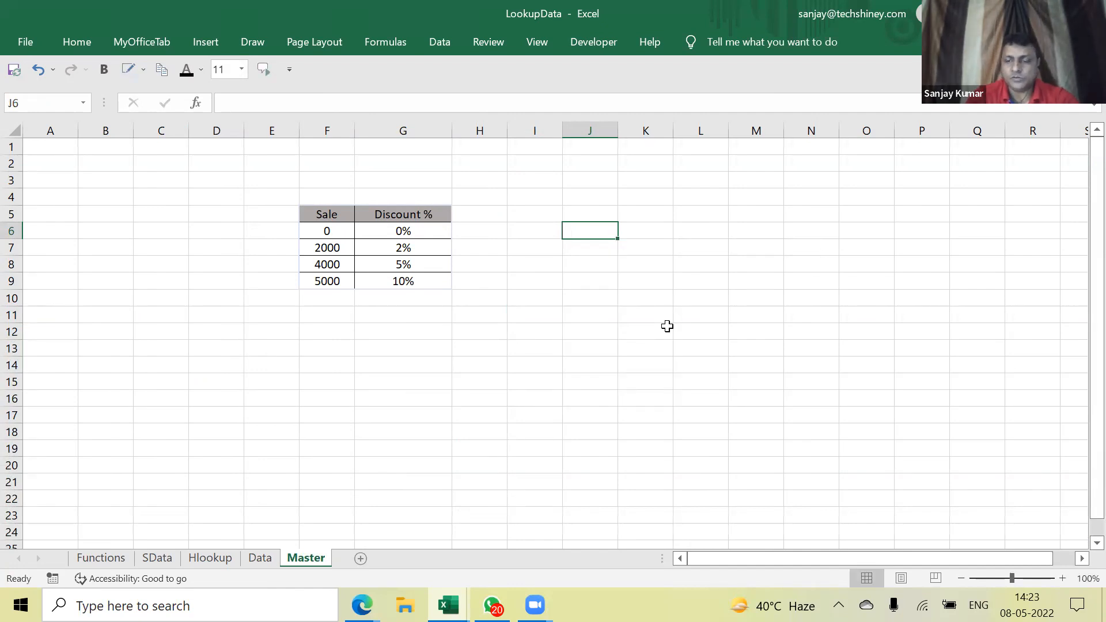
{"action": "type", "text": "="}
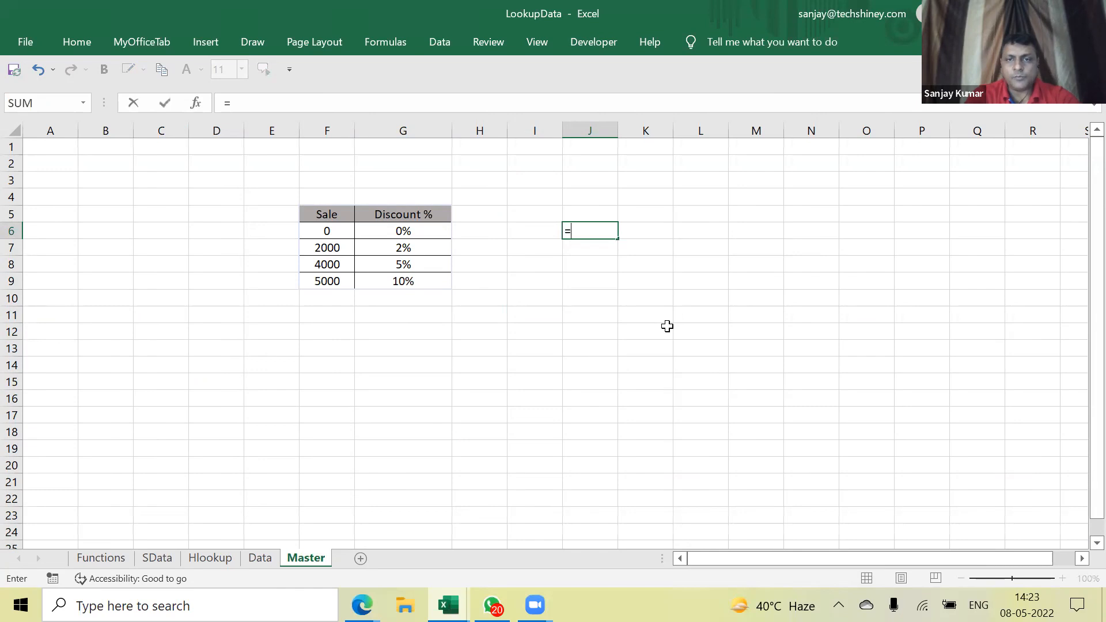
{"action": "type", "text": "column"}
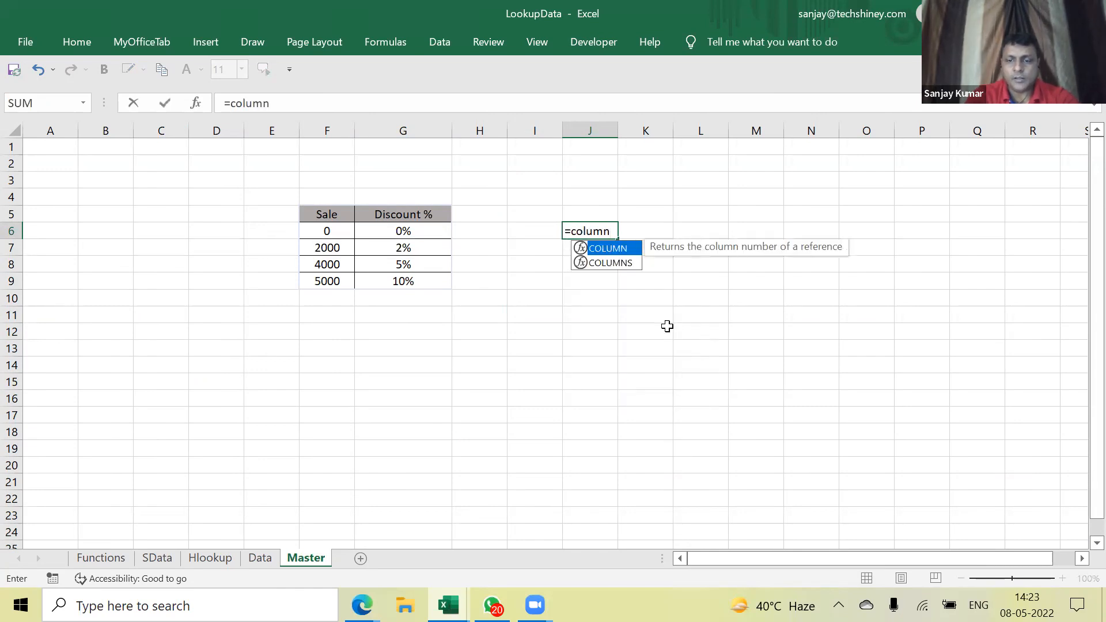
{"action": "type", "text": "()"}
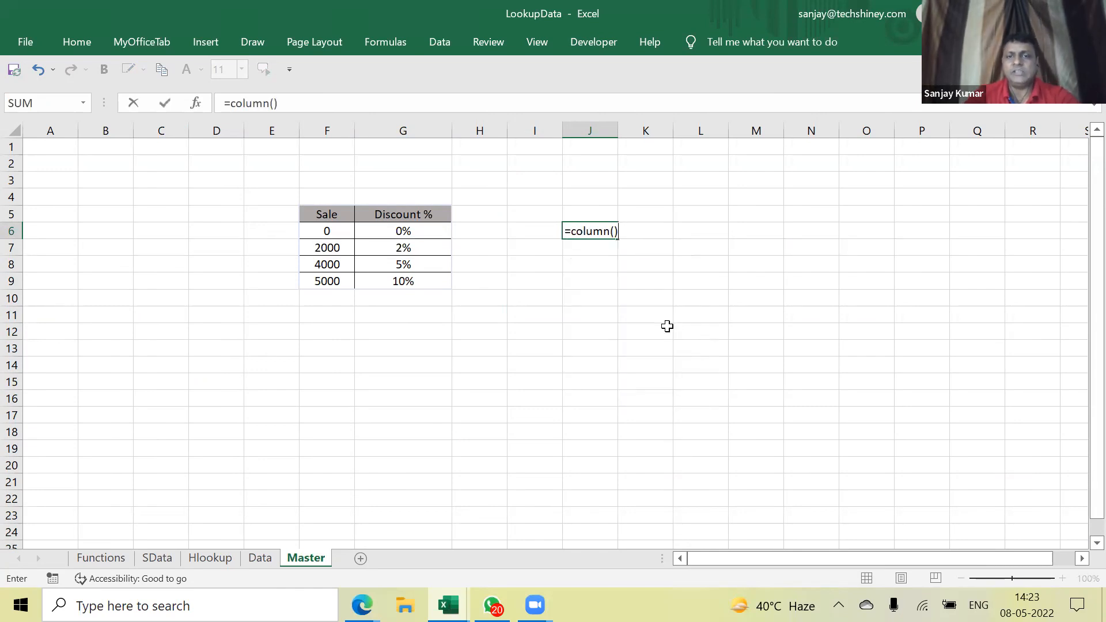
{"action": "key", "text": "Return"}
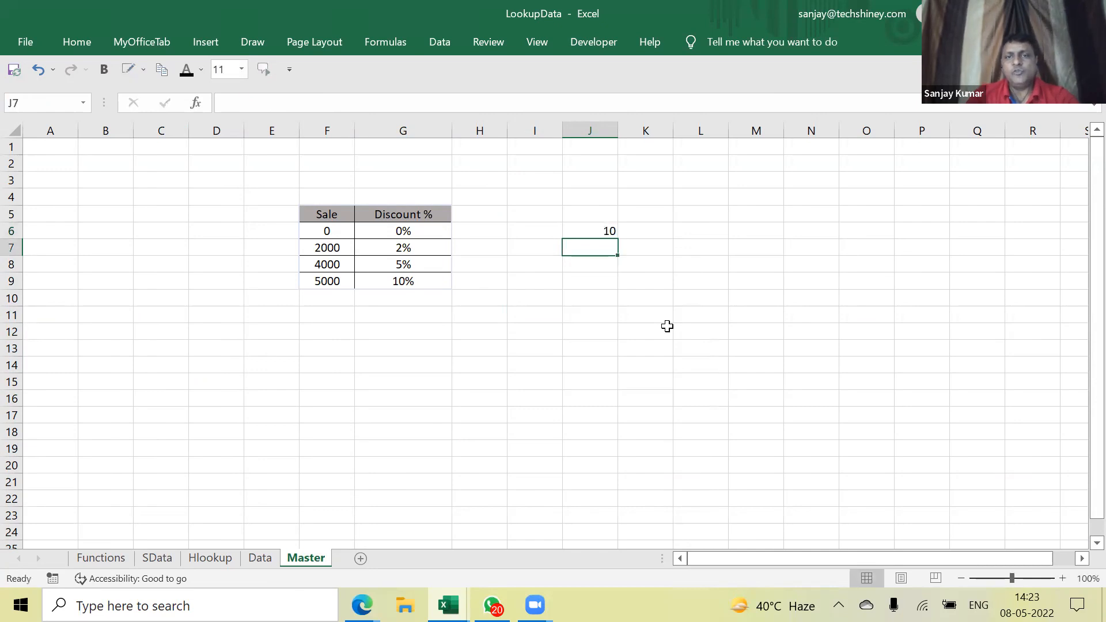
{"action": "key", "text": "Up"}
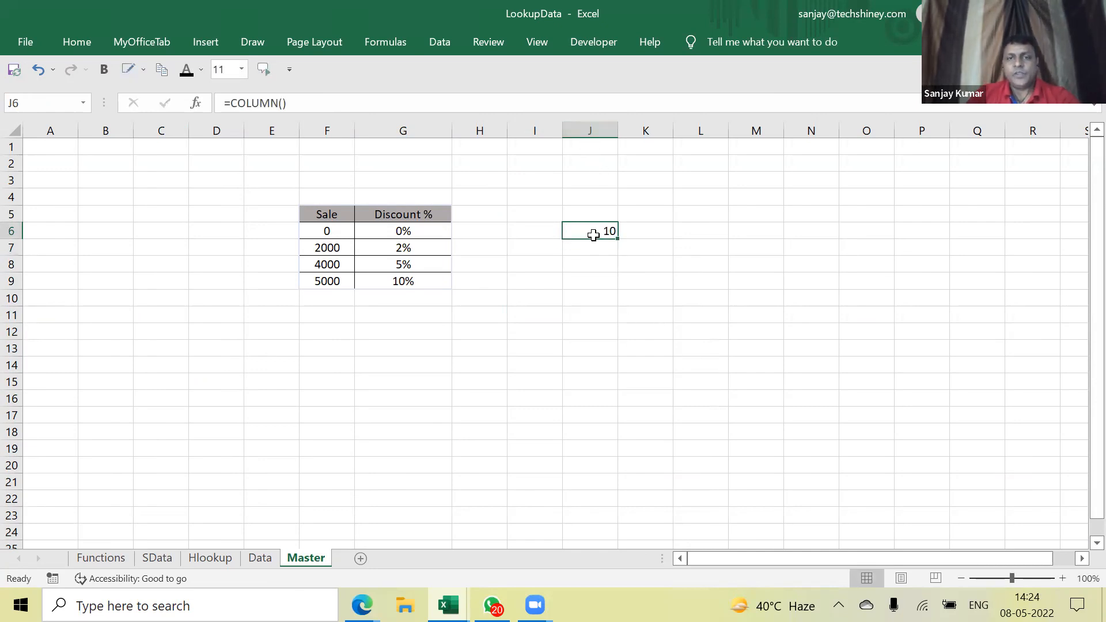
Enter =ROW() in J8, then clear the J6:J8 test results
{"action": "left_click", "coordinate": [593, 261]}
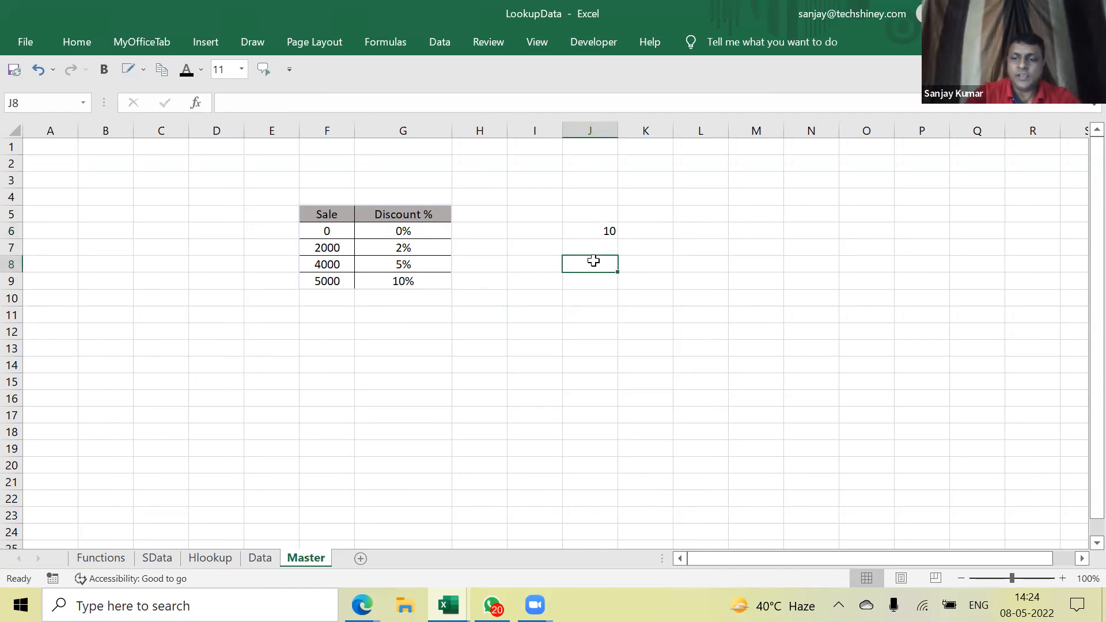
{"action": "type", "text": "=row()"}
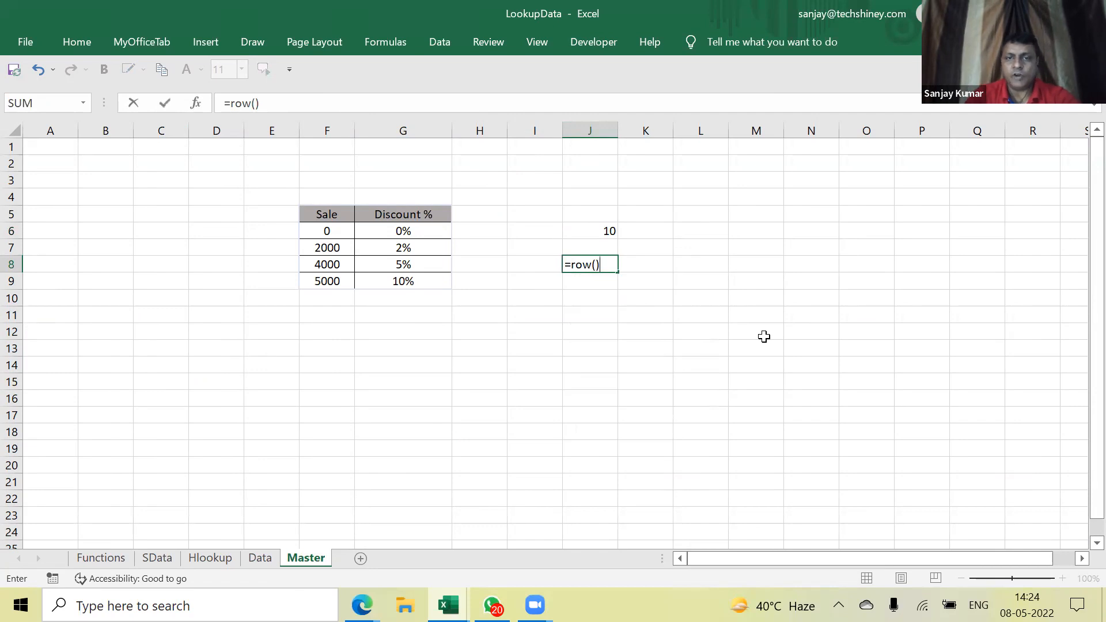
{"action": "key", "text": "Return"}
{"action": "key", "text": "Up"}
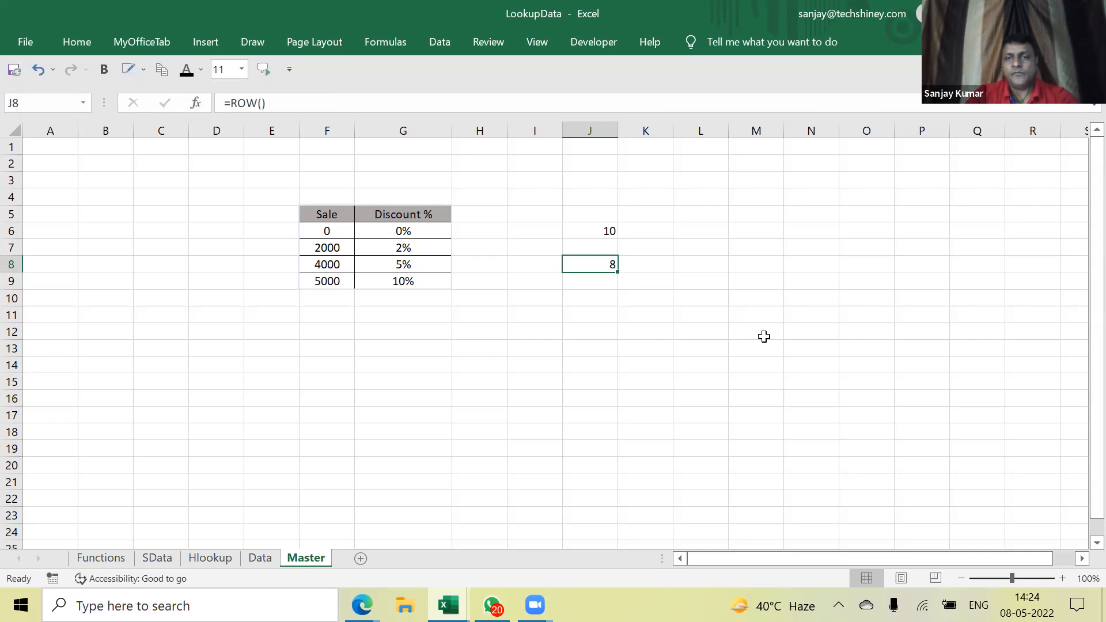
{"action": "key", "text": "Up"}
{"action": "key", "text": "Up"}
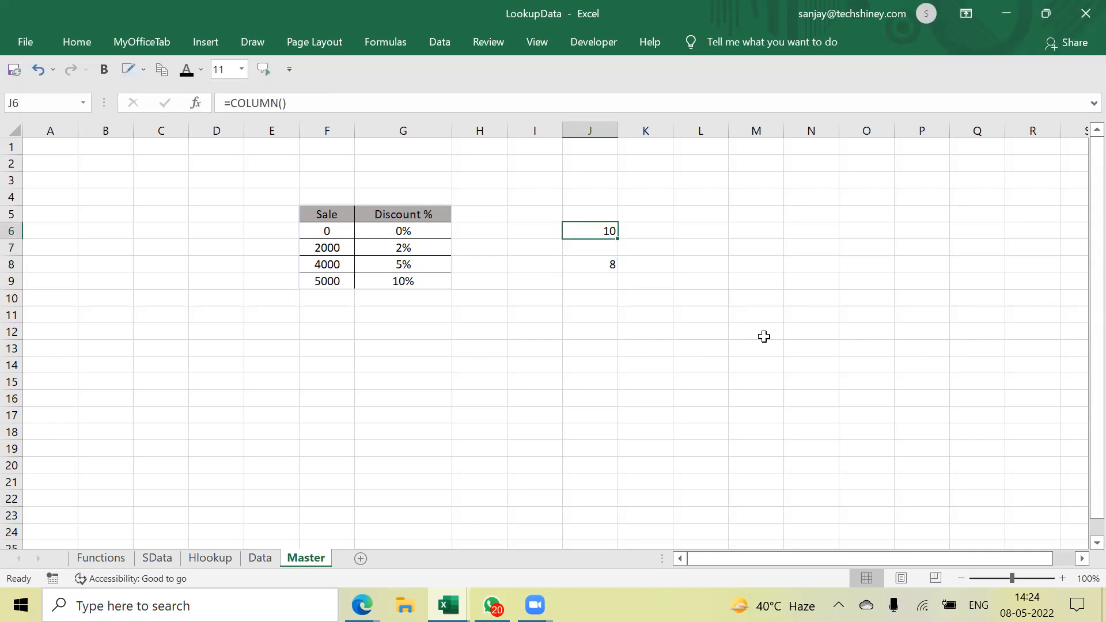
{"action": "key", "text": "shift+Down"}
{"action": "key", "text": "shift+Down"}
{"action": "key", "text": "Delete"}
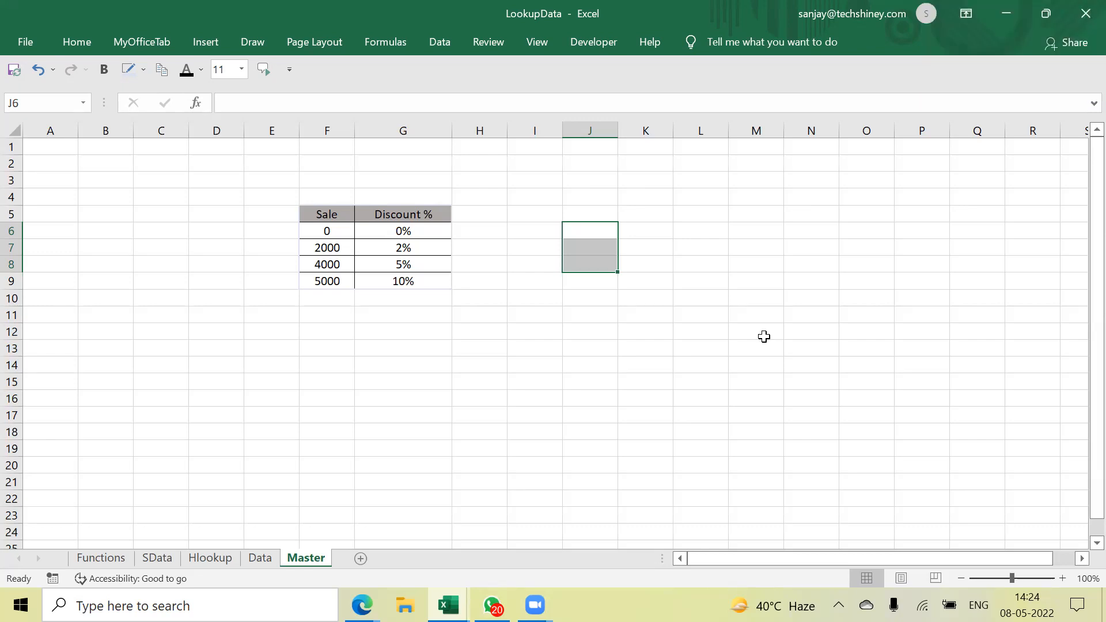
Switch to the SData sheet and select a cell in the Email column
{"action": "left_click", "coordinate": [512, 365]}
{"action": "left_click", "coordinate": [520, 295]}
{"action": "type", "text": "="}
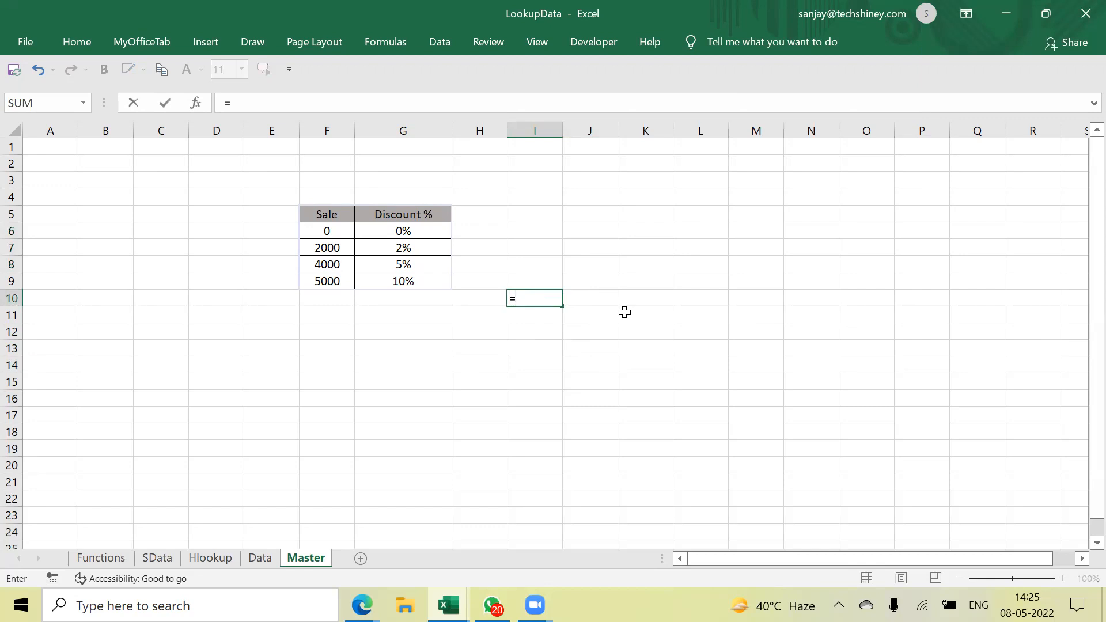
{"action": "key", "text": "Escape"}
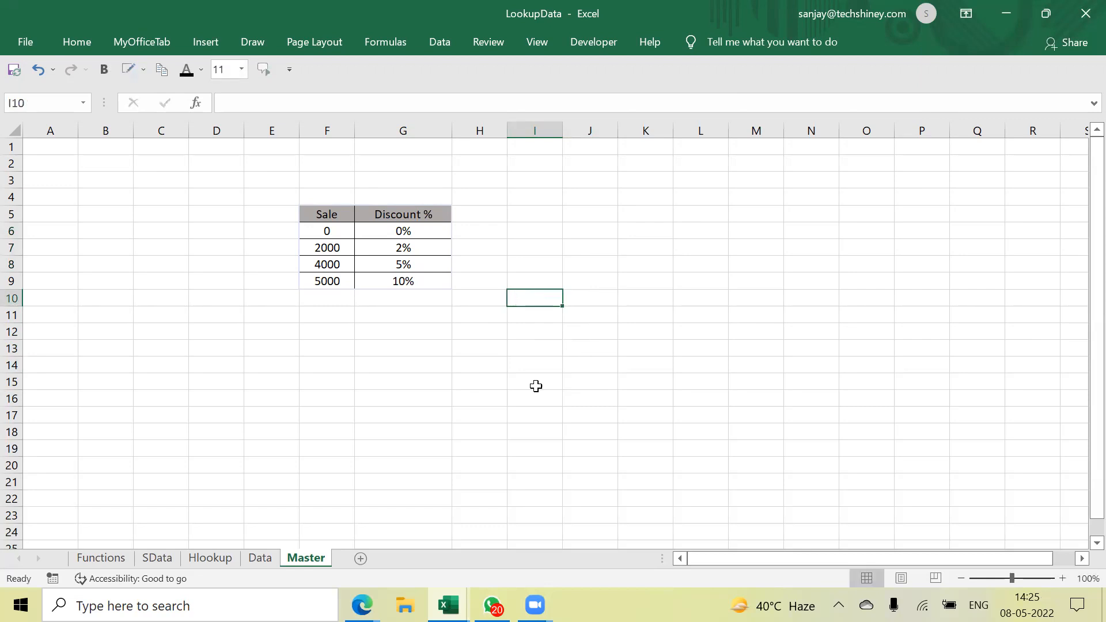
{"action": "left_click", "coordinate": [159, 561]}
{"action": "left_click", "coordinate": [321, 230]}
Insert a blank column E before Email on SData, then start and cancel a formula in E2
{"action": "right_click", "coordinate": [293, 125]}
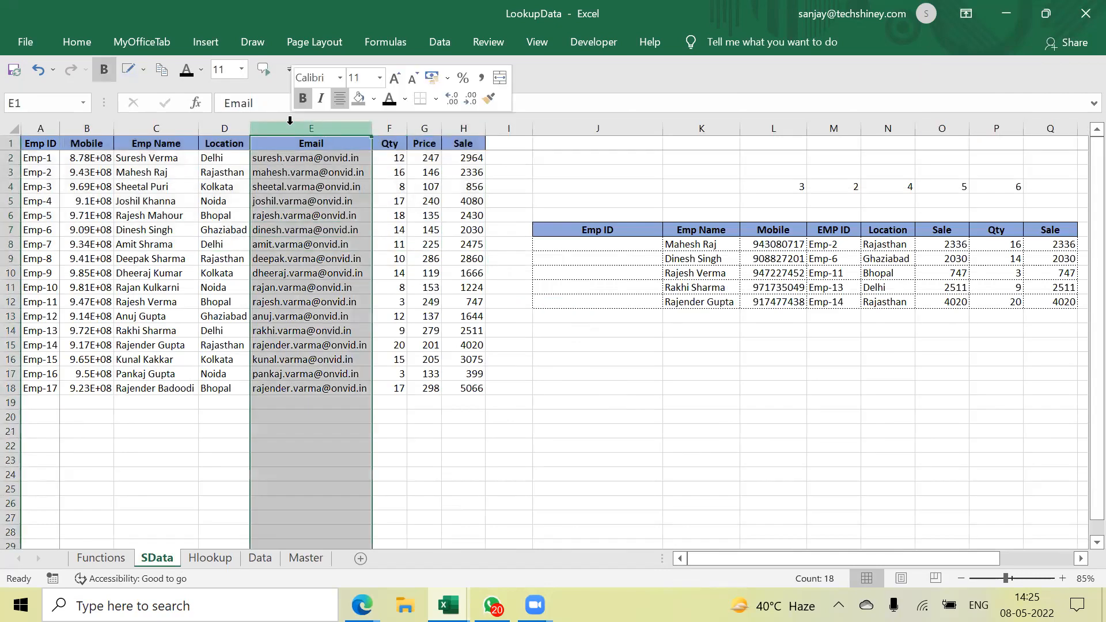
{"action": "left_click", "coordinate": [403, 251]}
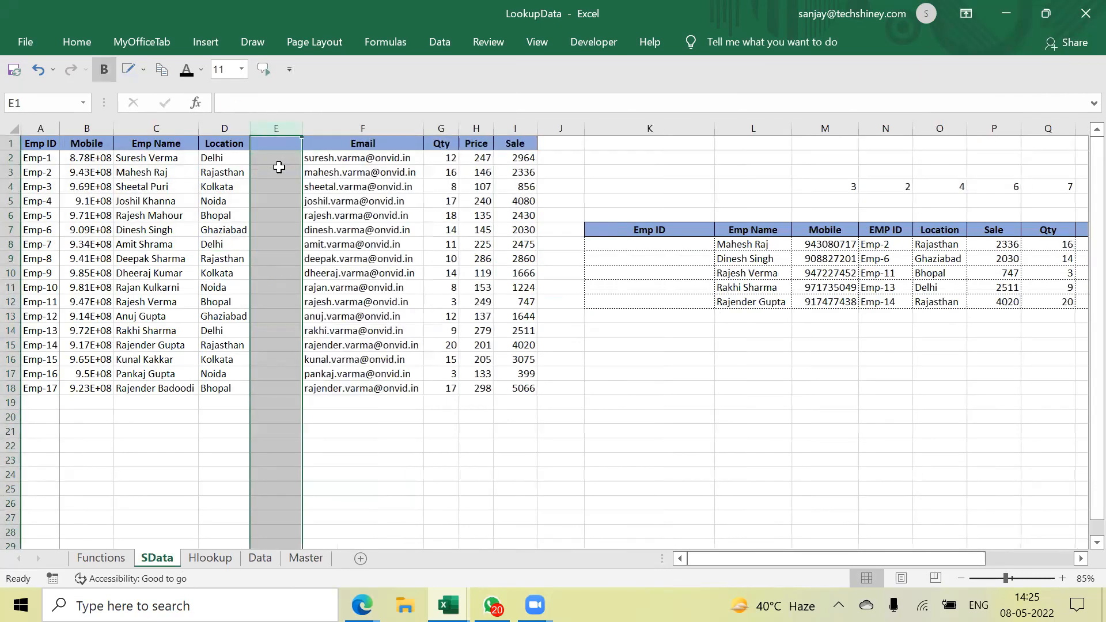
{"action": "left_click", "coordinate": [284, 163]}
{"action": "type", "text": "="}
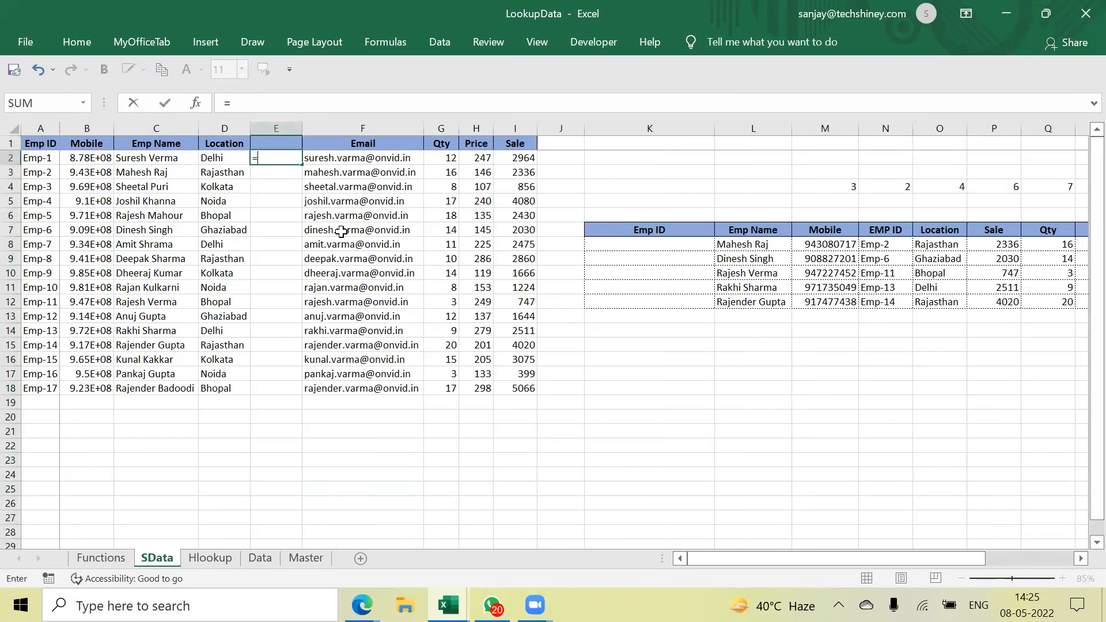
{"action": "key", "text": "Left"}
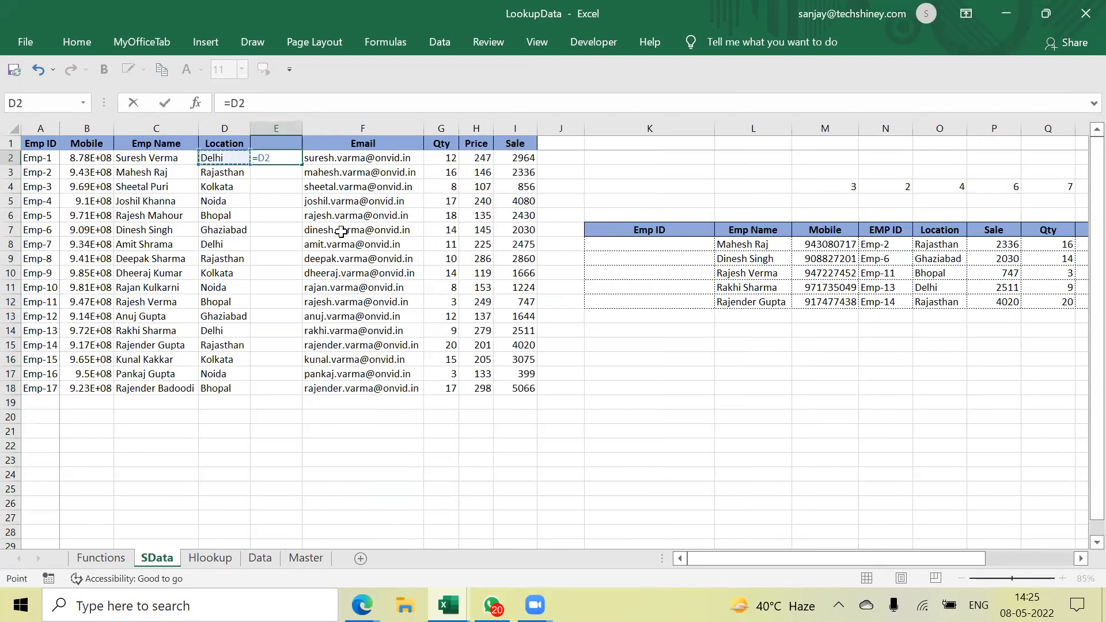
{"action": "key", "text": "Escape"}
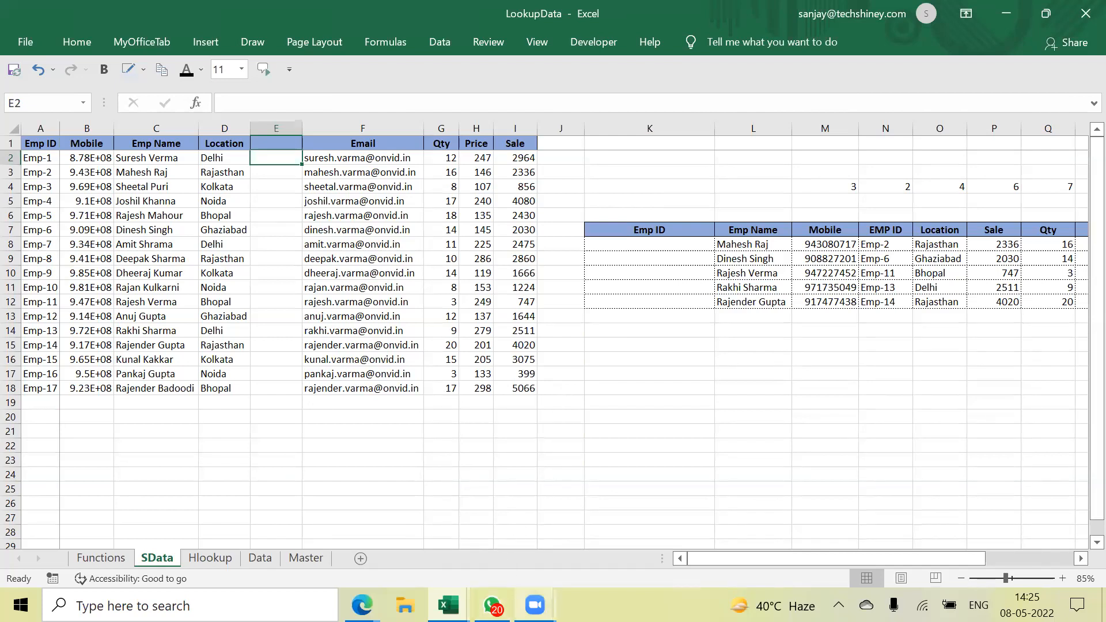
{"action": "left_click", "coordinate": [535, 605]}
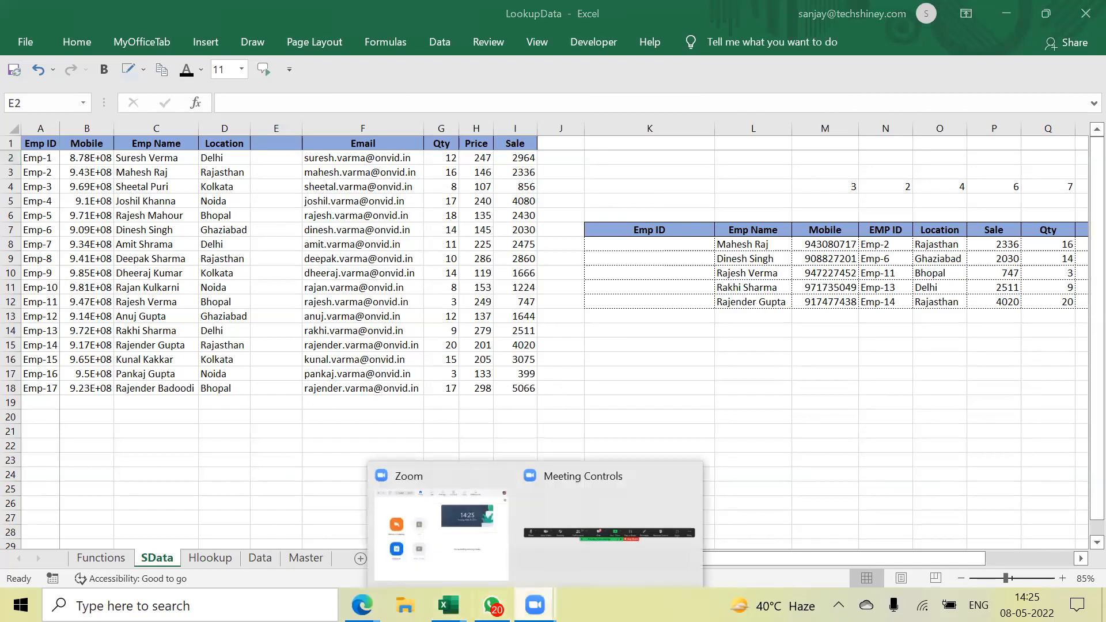
{"action": "left_click", "coordinate": [614, 537]}
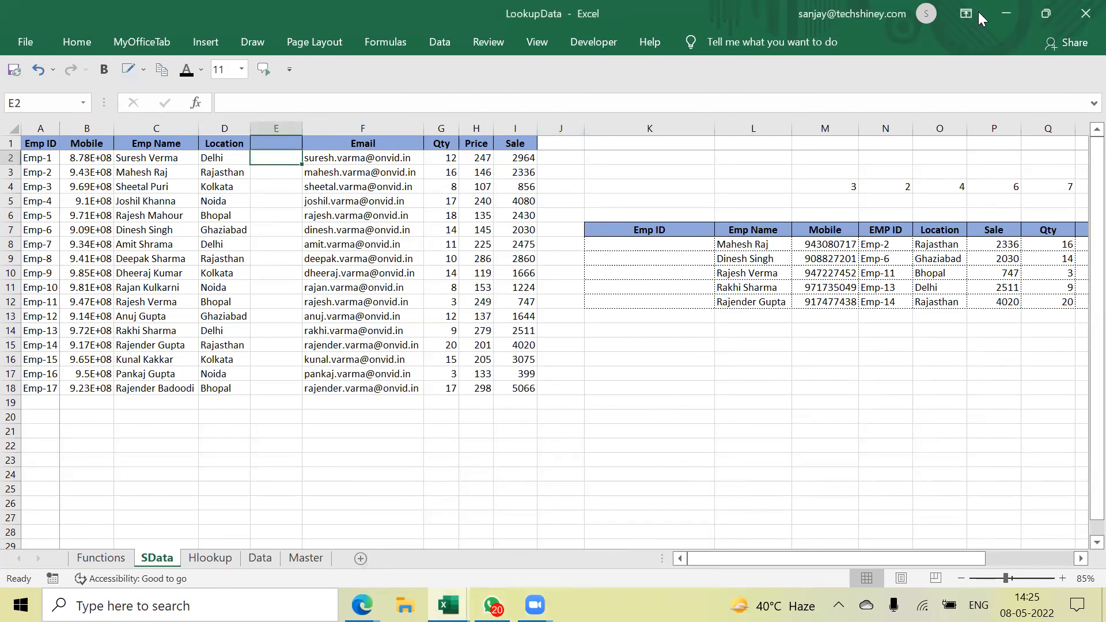
Minimize the LookupData window to bring Book4's INDEX/MATCH Company ID table into view
{"action": "left_click", "coordinate": [1001, 7]}
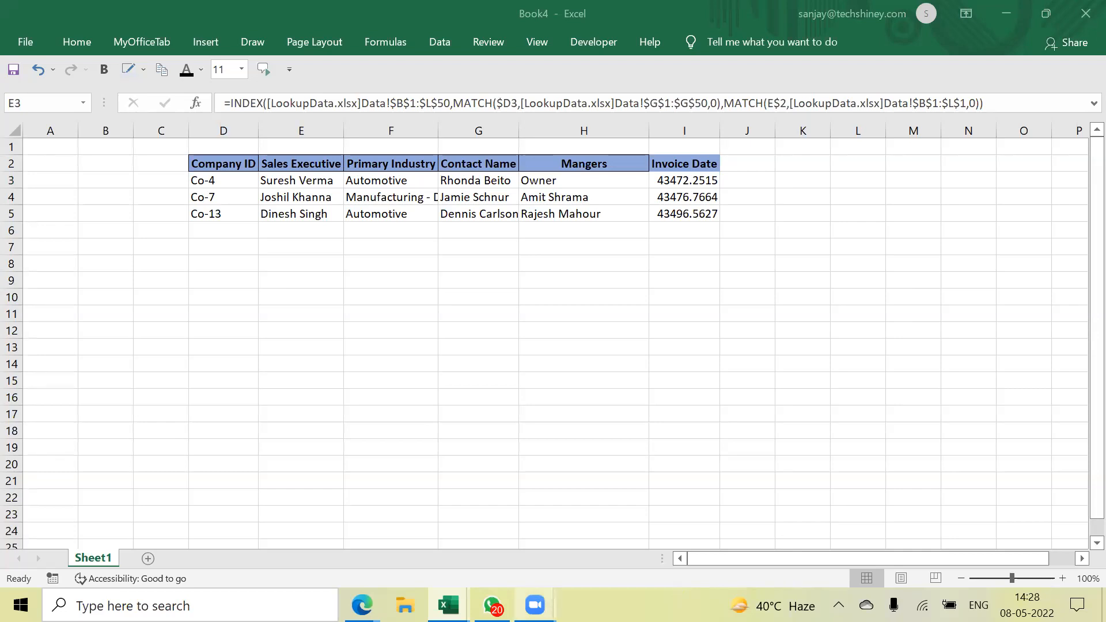
{"action": "mouse_move", "coordinate": [534, 603]}
{"action": "left_click", "coordinate": [586, 532]}
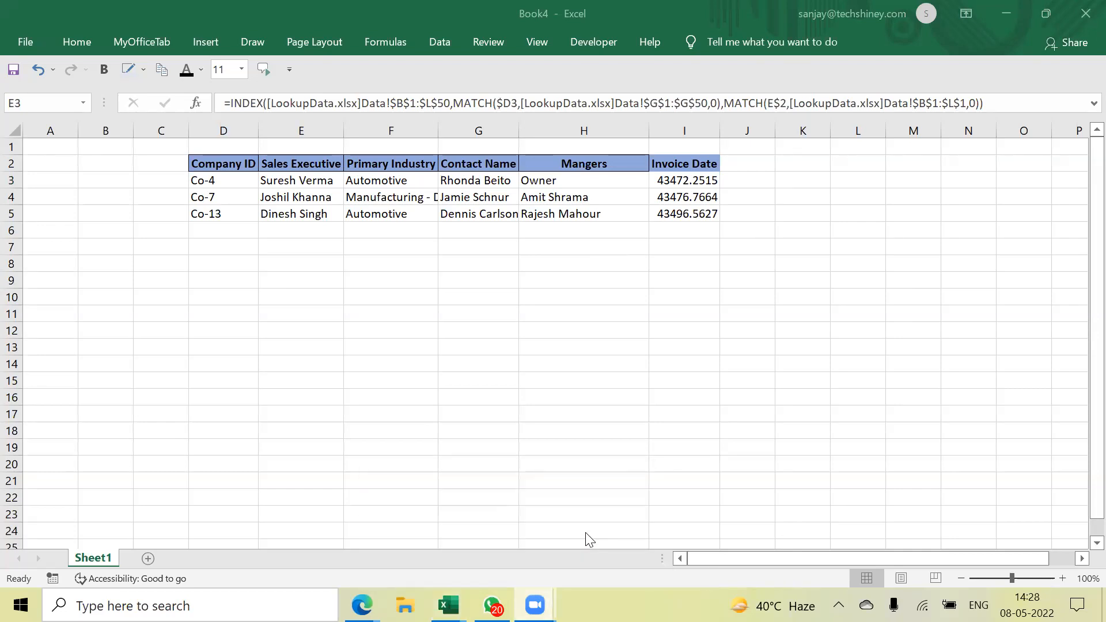